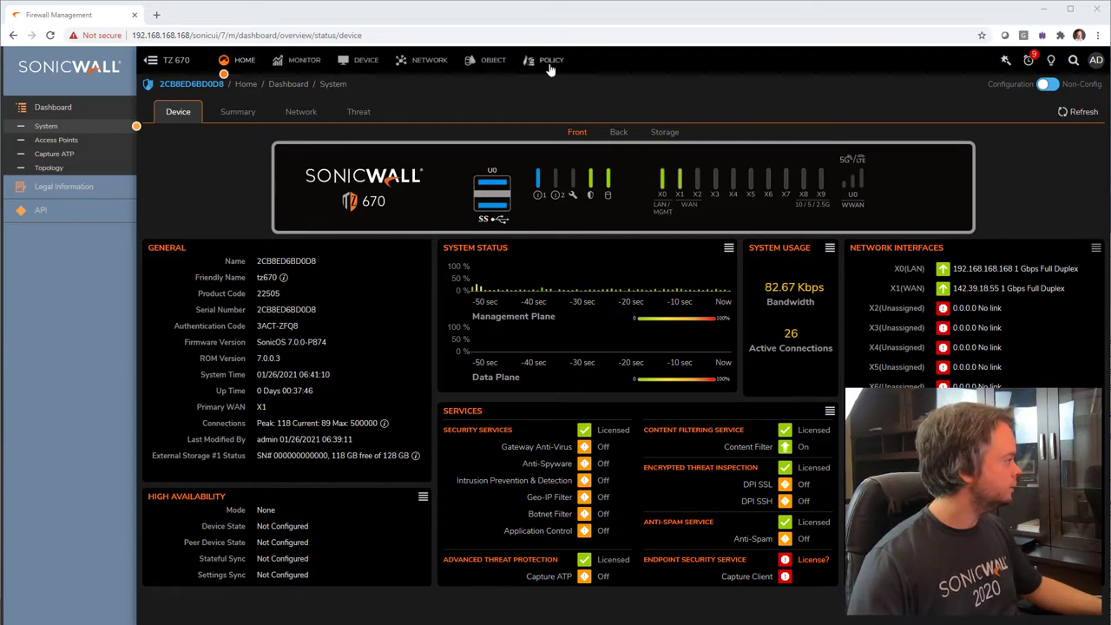
- Open the Content Filter security service settings, check the license status and Enable Content Filtering Service option, and accept the settings
click(550, 60)
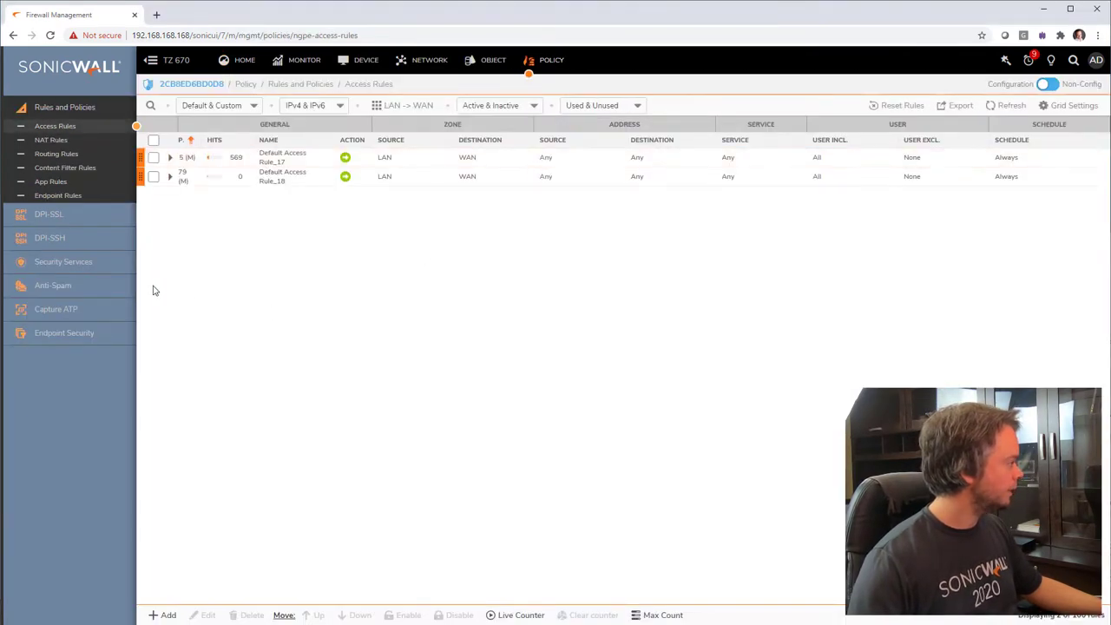
click(87, 261)
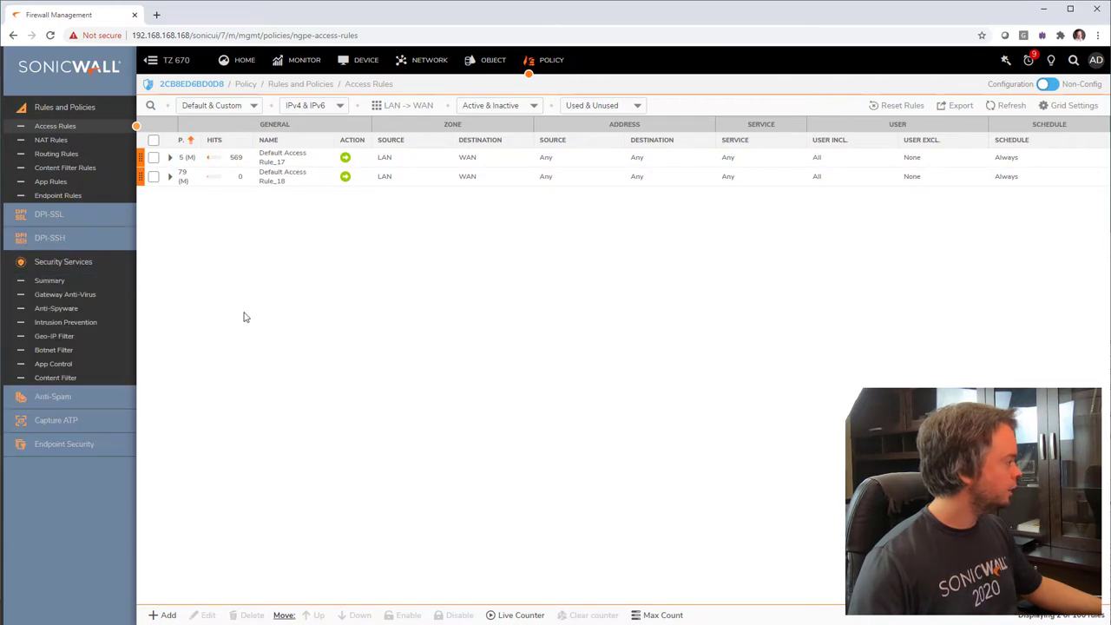
click(98, 380)
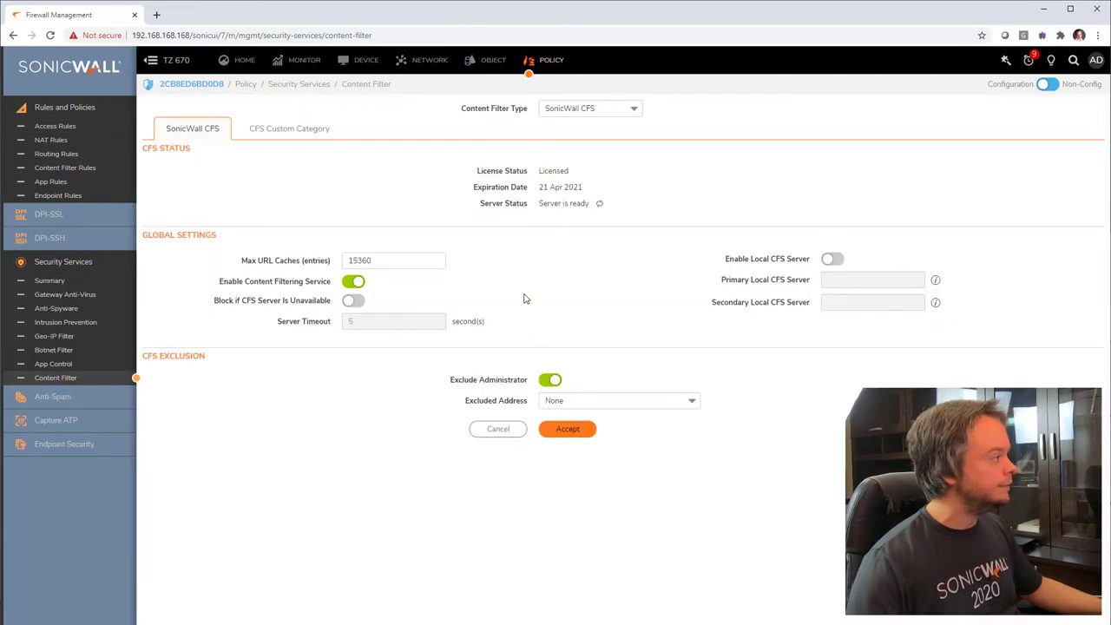
drag(479, 170, 635, 177)
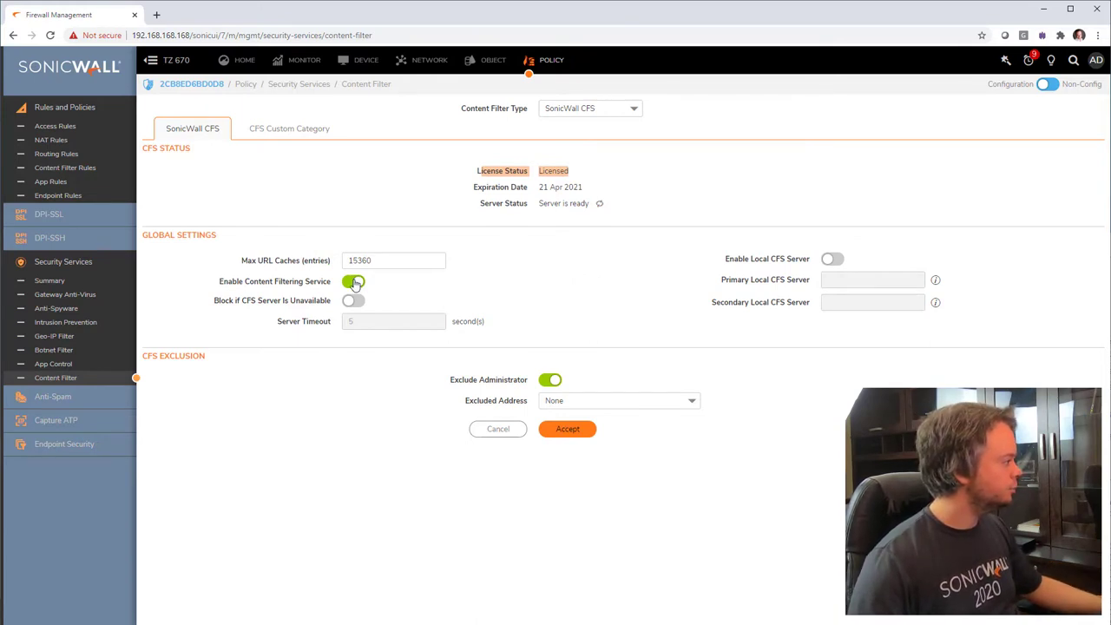
drag(222, 281, 330, 283)
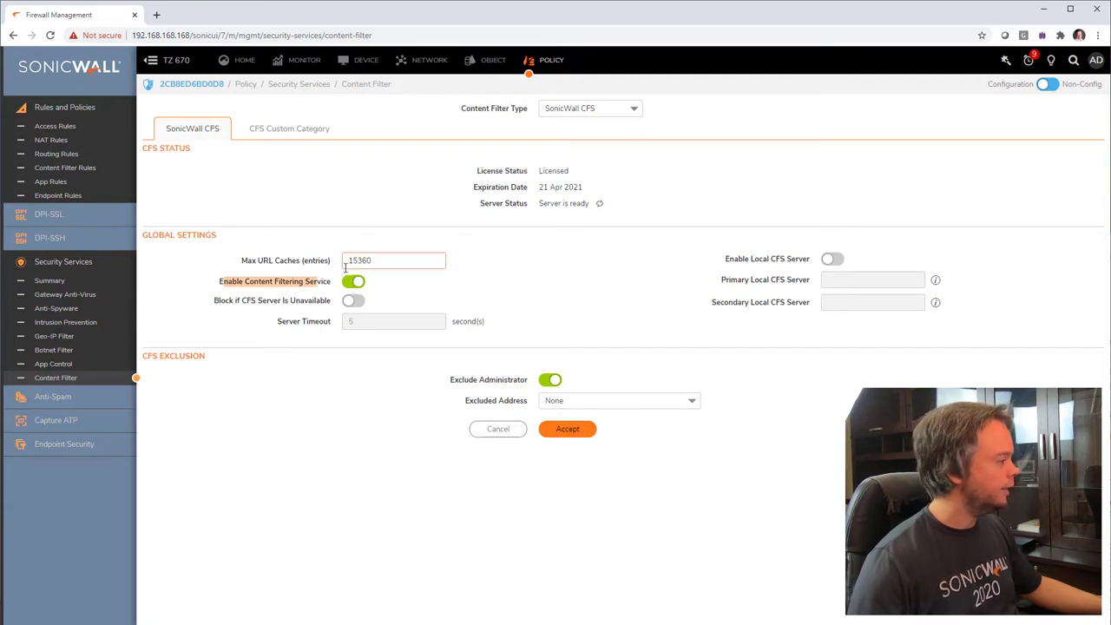
click(574, 430)
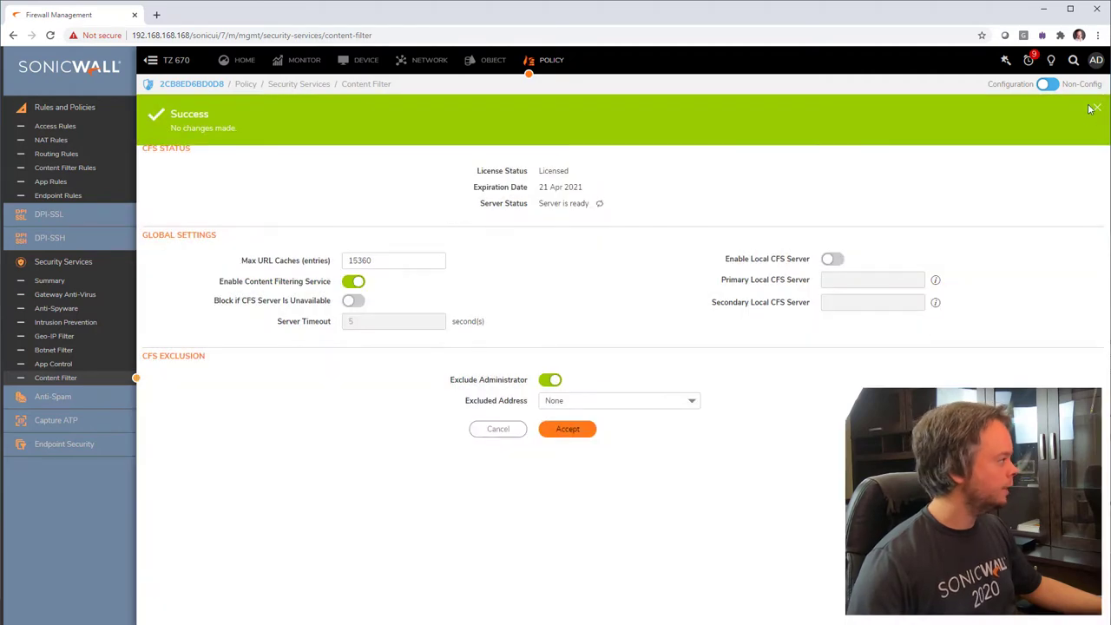
- Examine the CFS custom category options for adding a domain, including the Games category, and close the form without saving
click(287, 132)
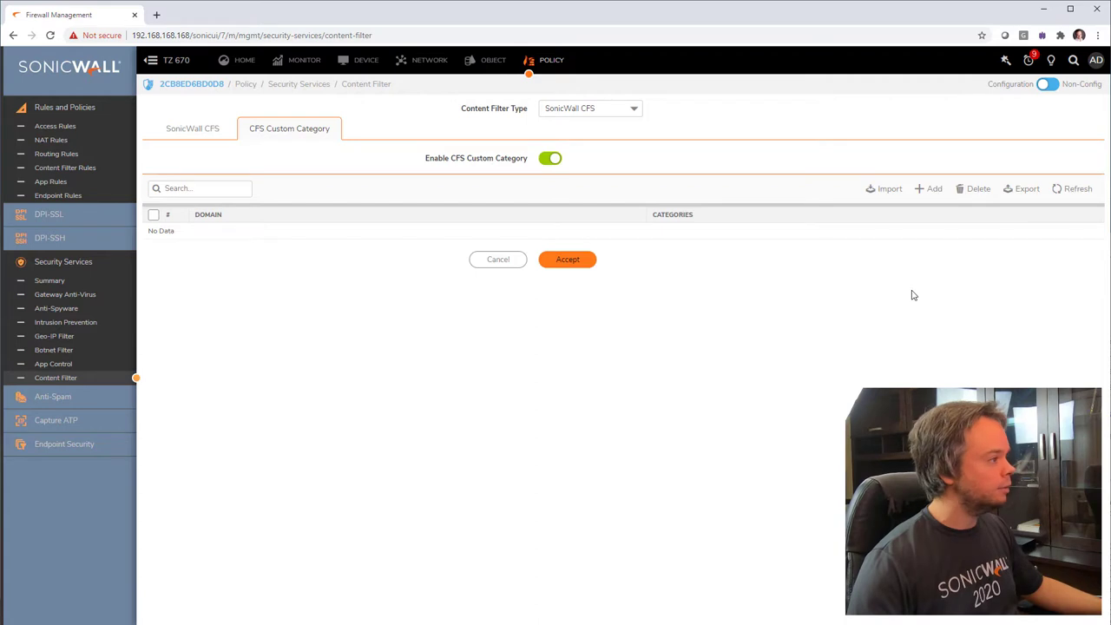
click(933, 189)
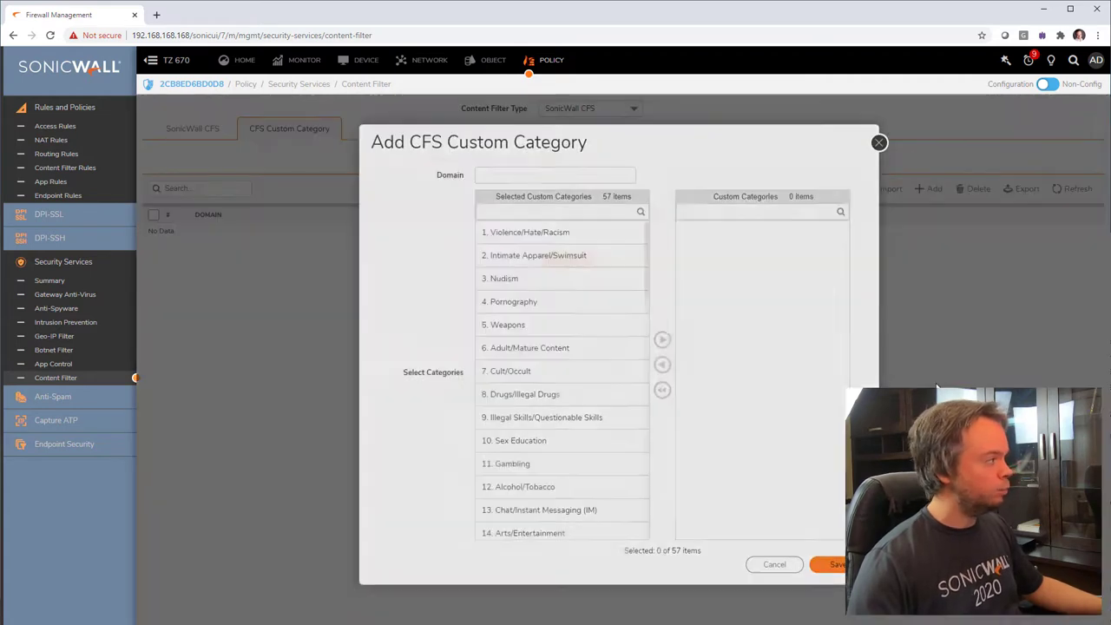
click(524, 184)
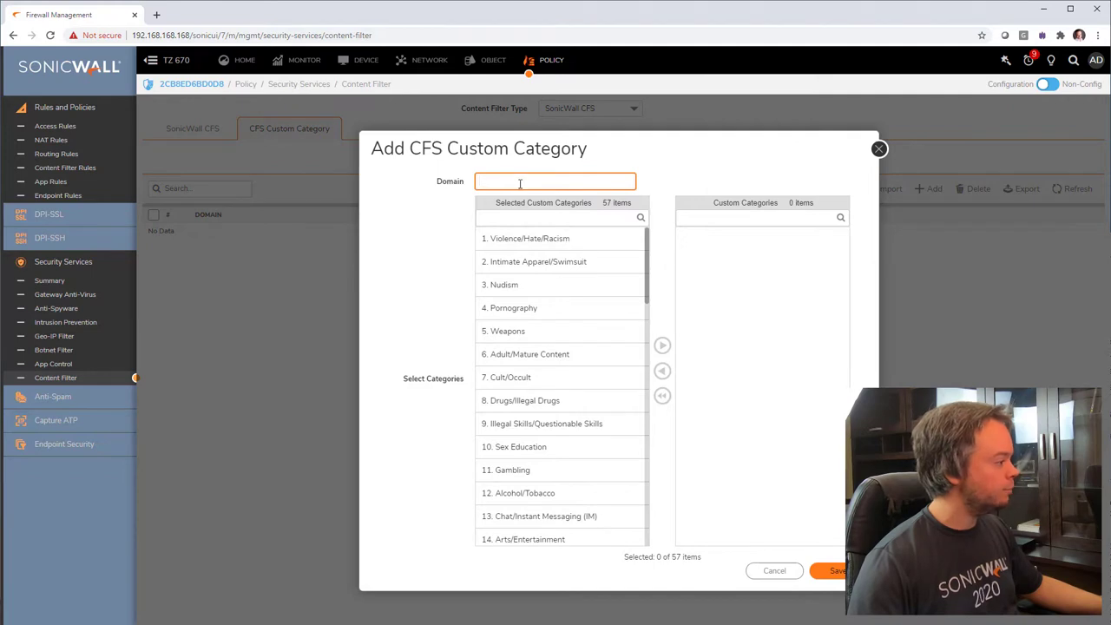
scroll(570, 414, down, 3)
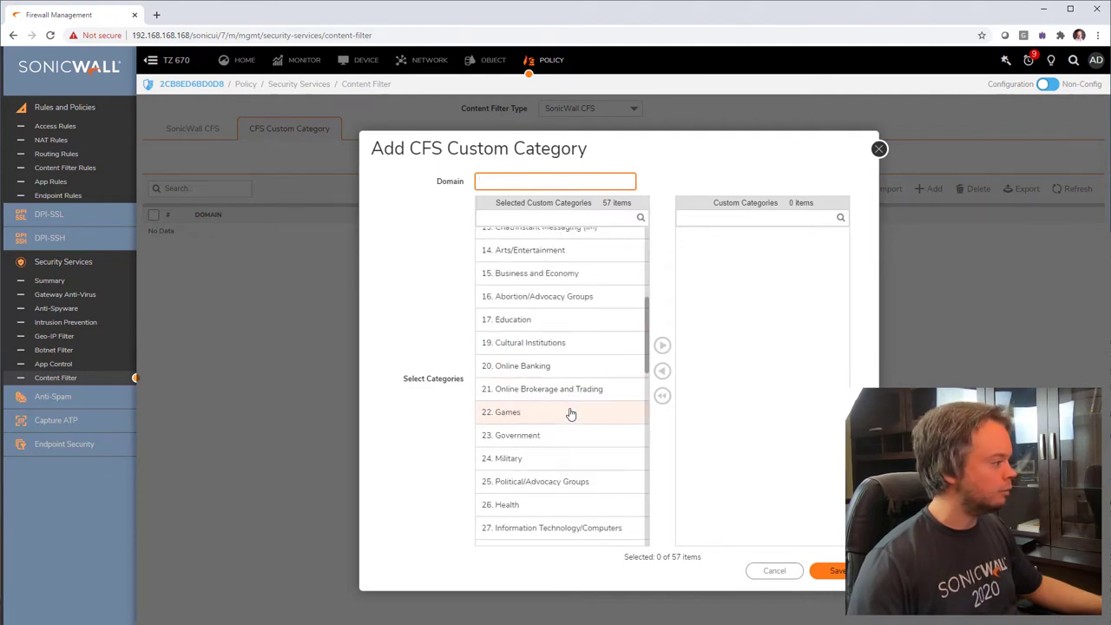
click(558, 415)
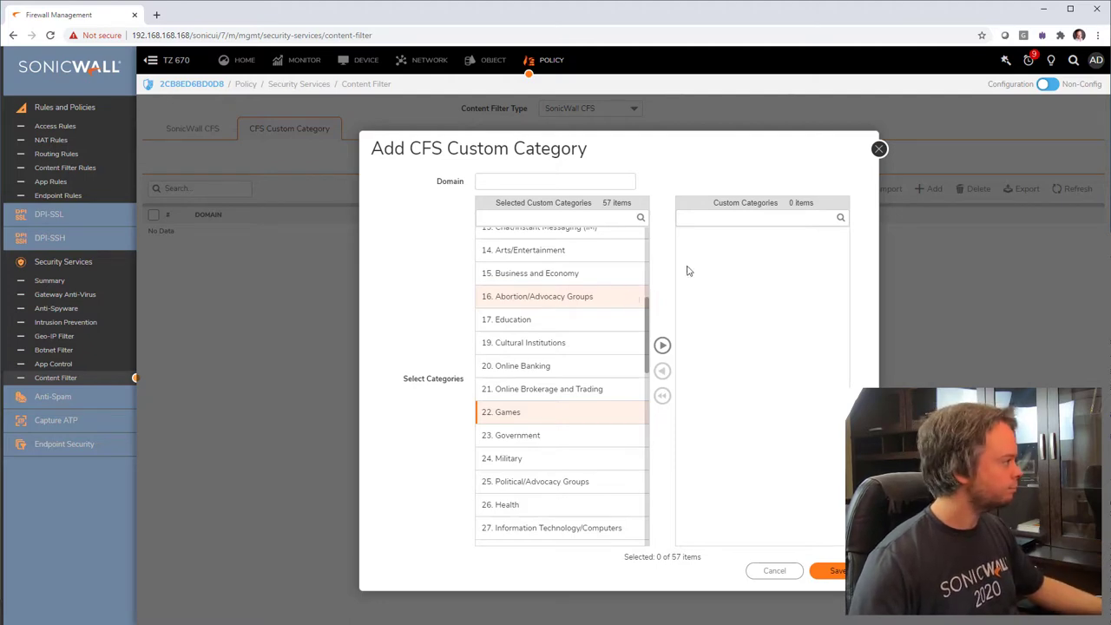
click(877, 150)
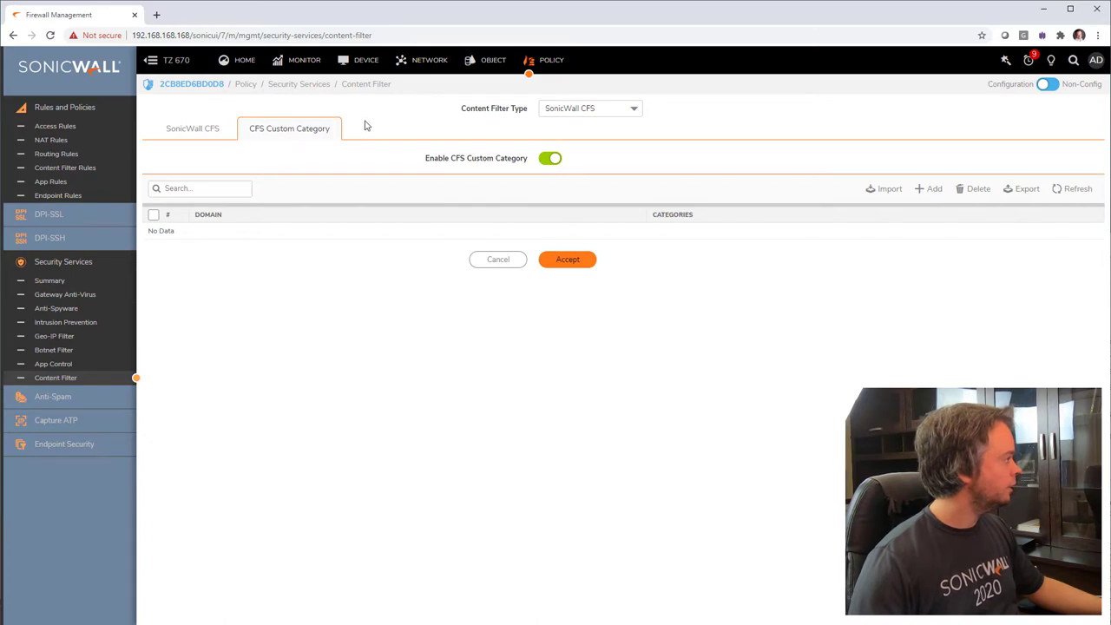
- Open the CFS Default Policy from the content filter rules for editing and review its source and destination zones
click(43, 111)
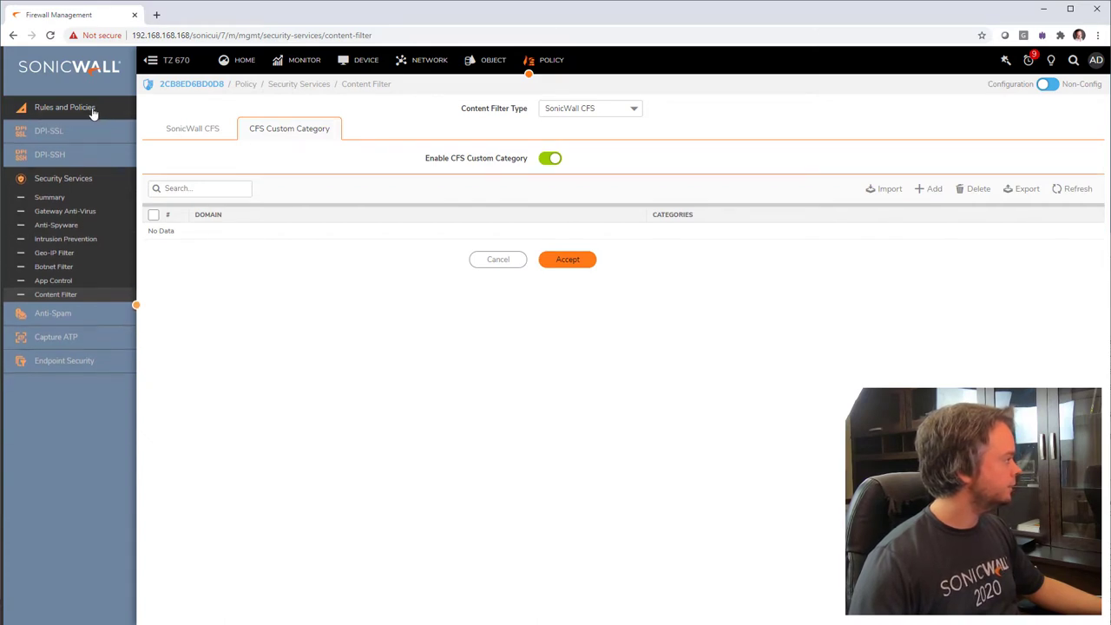
click(77, 111)
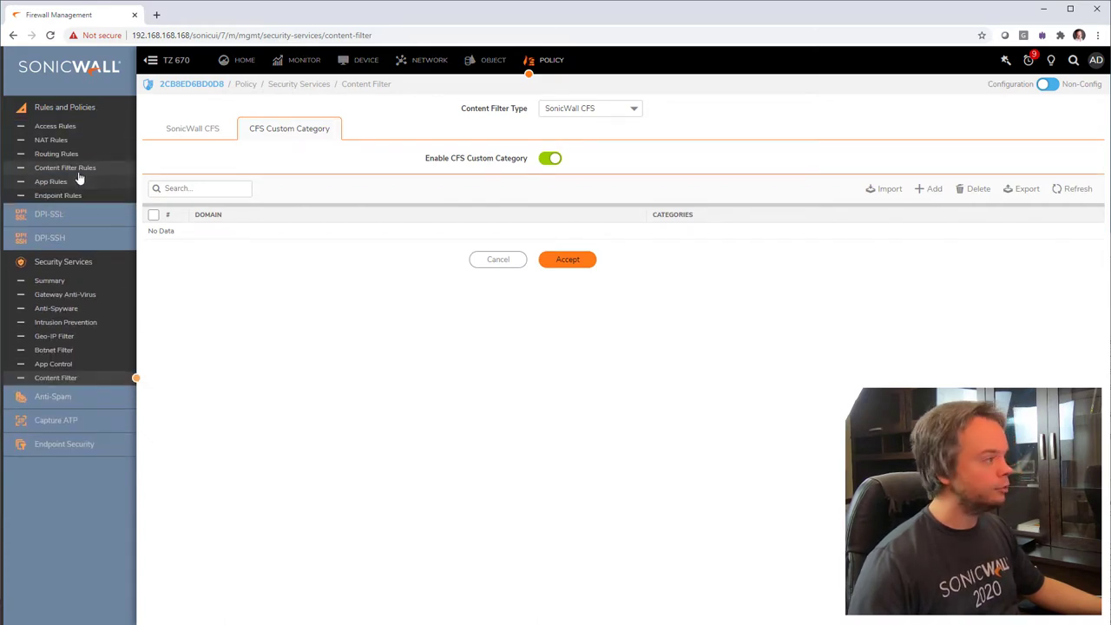
click(91, 169)
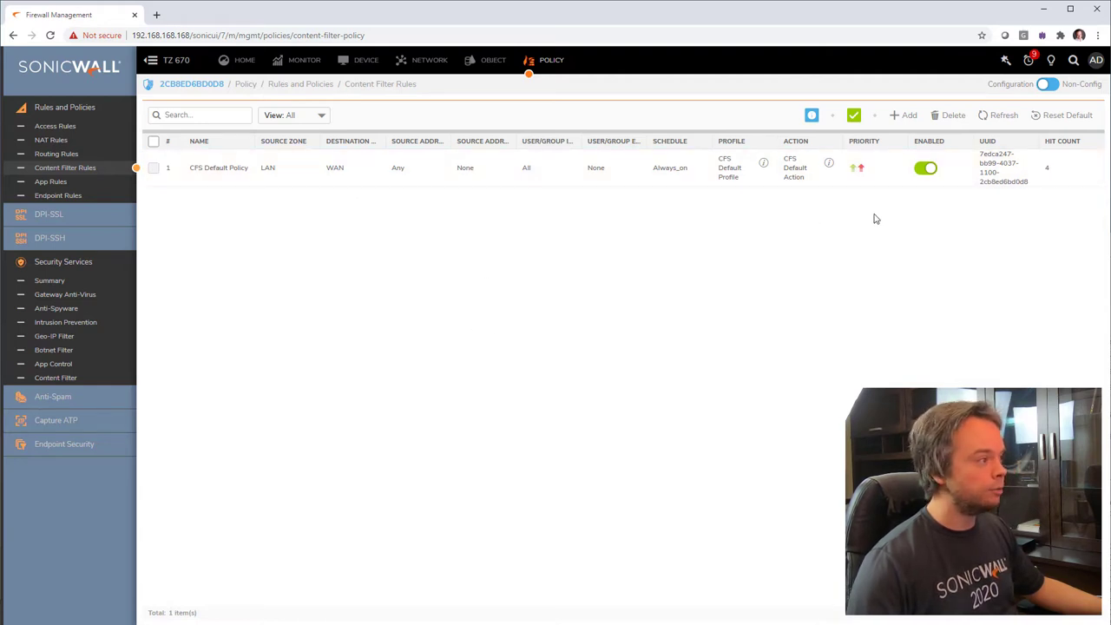
mouse_move(1074, 181)
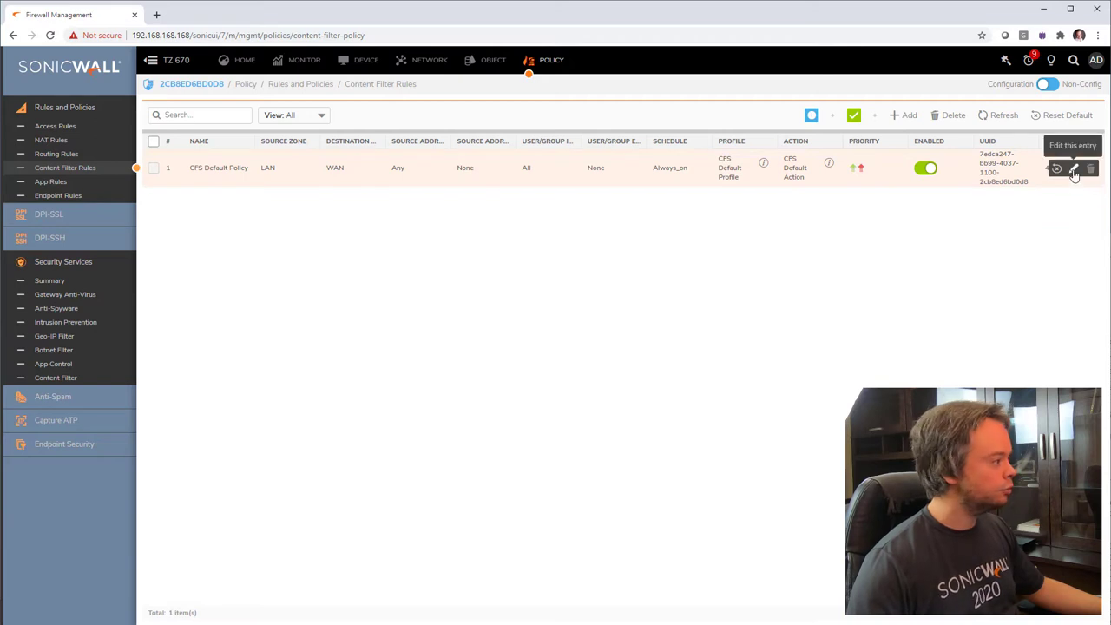
click(1073, 170)
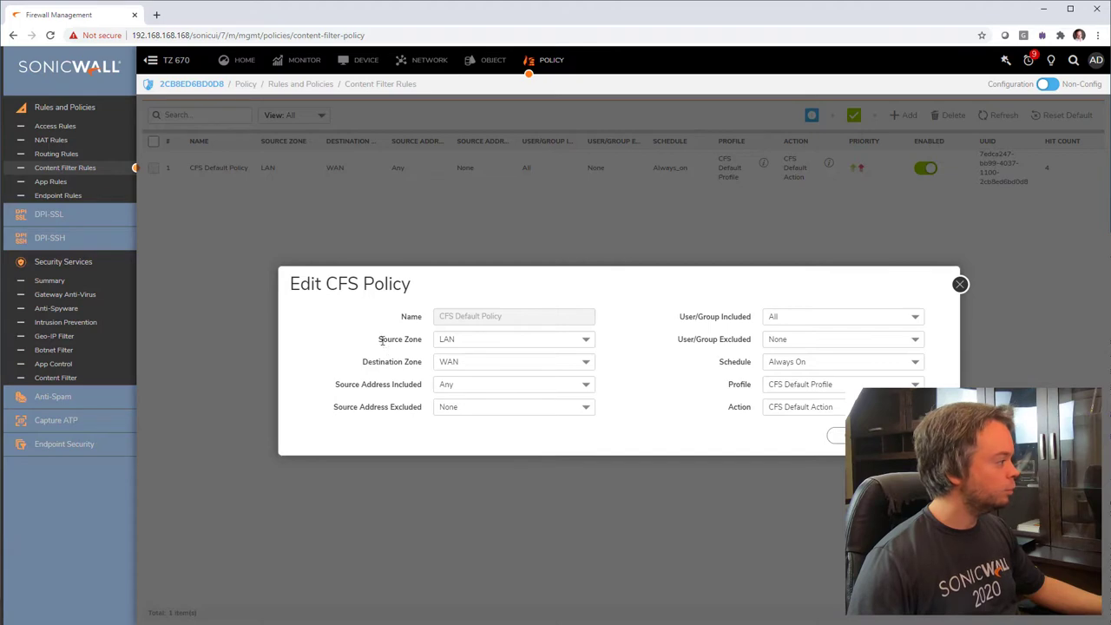
drag(382, 338, 425, 344)
click(430, 345)
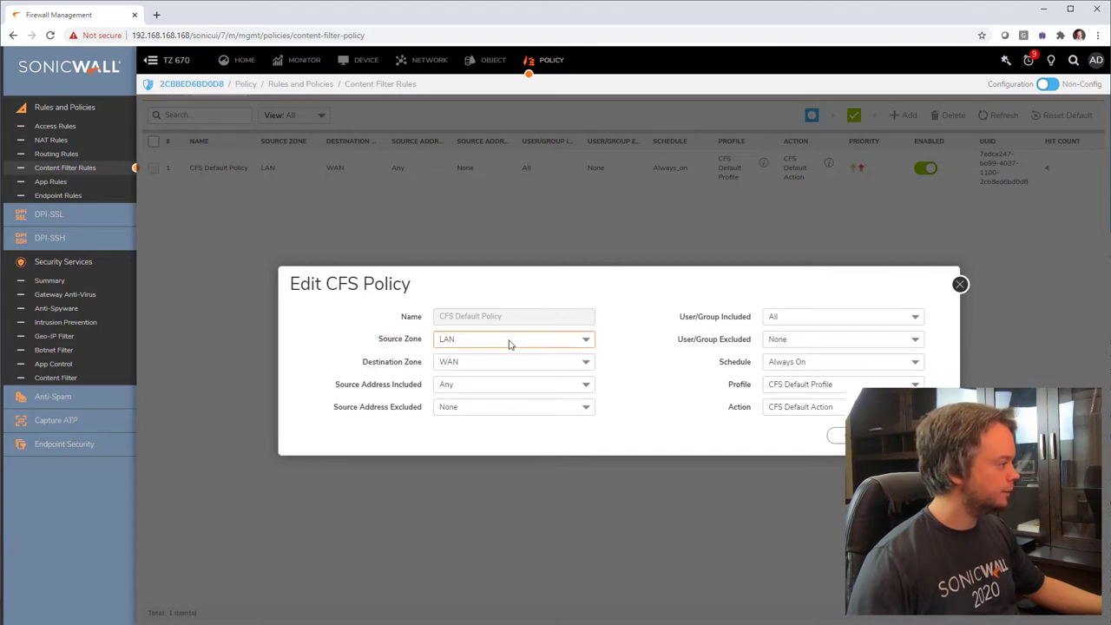
click(375, 364)
mouse_move(384, 339)
mouse_down()
mouse_move(424, 340)
mouse_move(381, 361)
mouse_up()
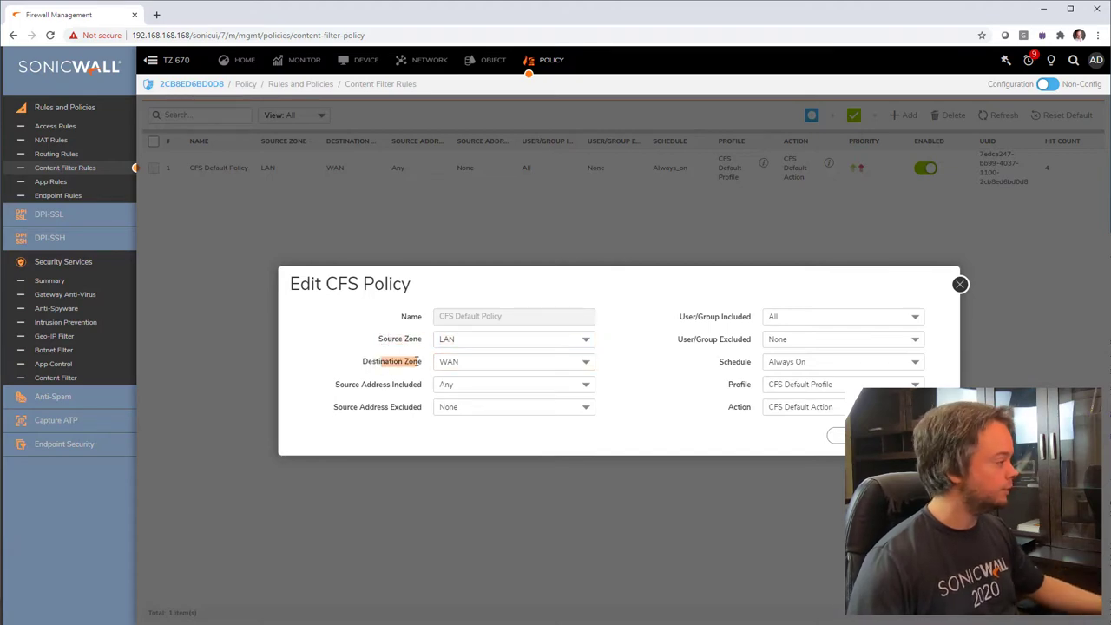
- Try All as the policy's source zone, and set it back to LAN
click(471, 344)
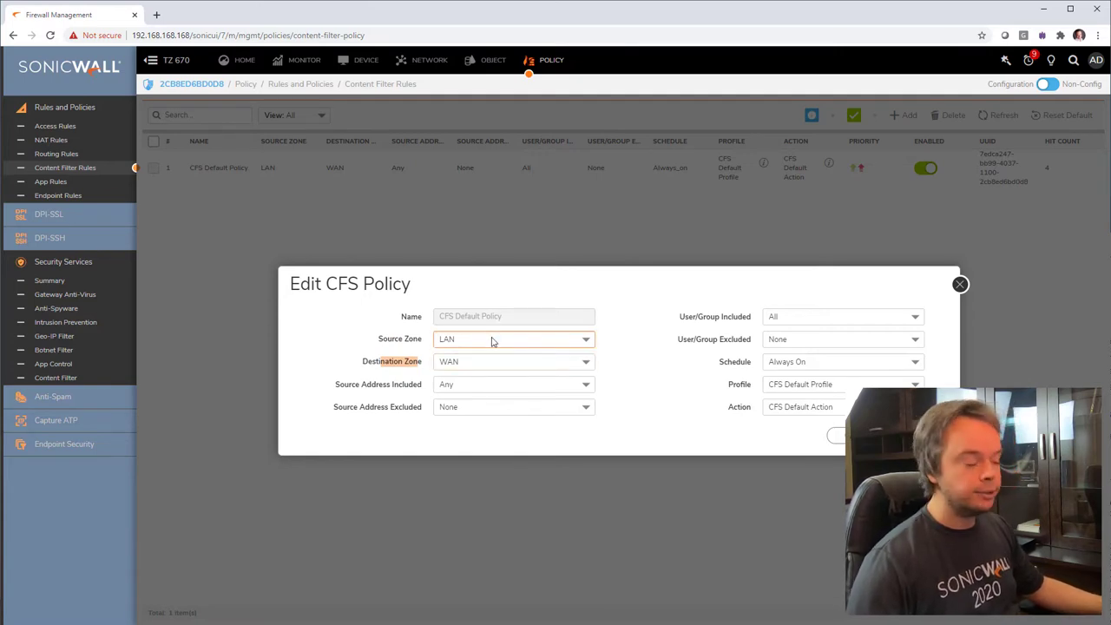
click(491, 341)
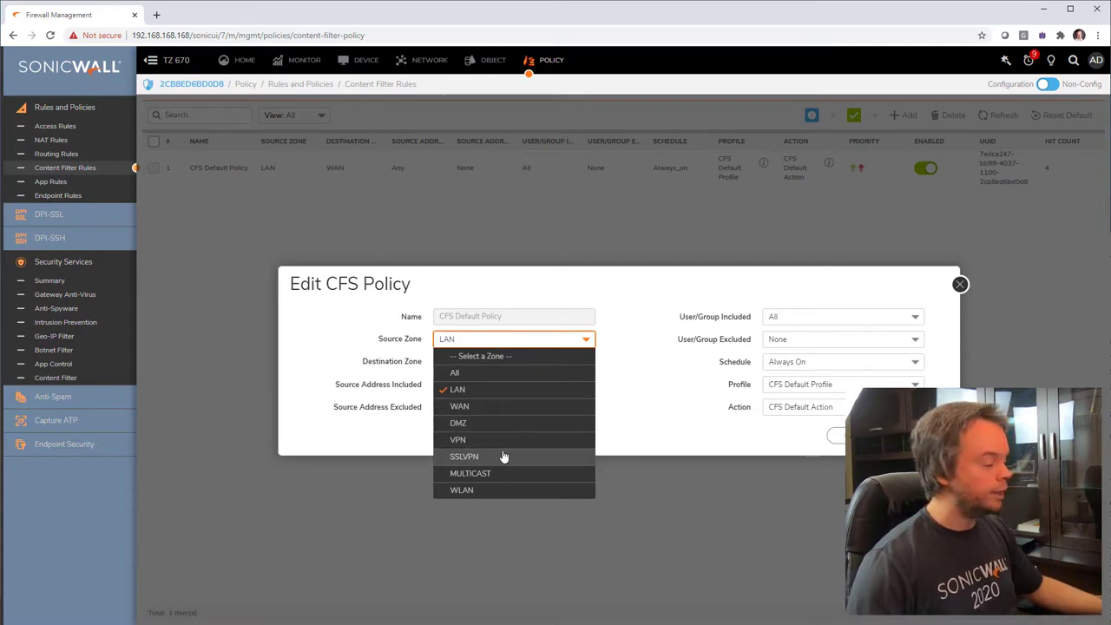
click(520, 374)
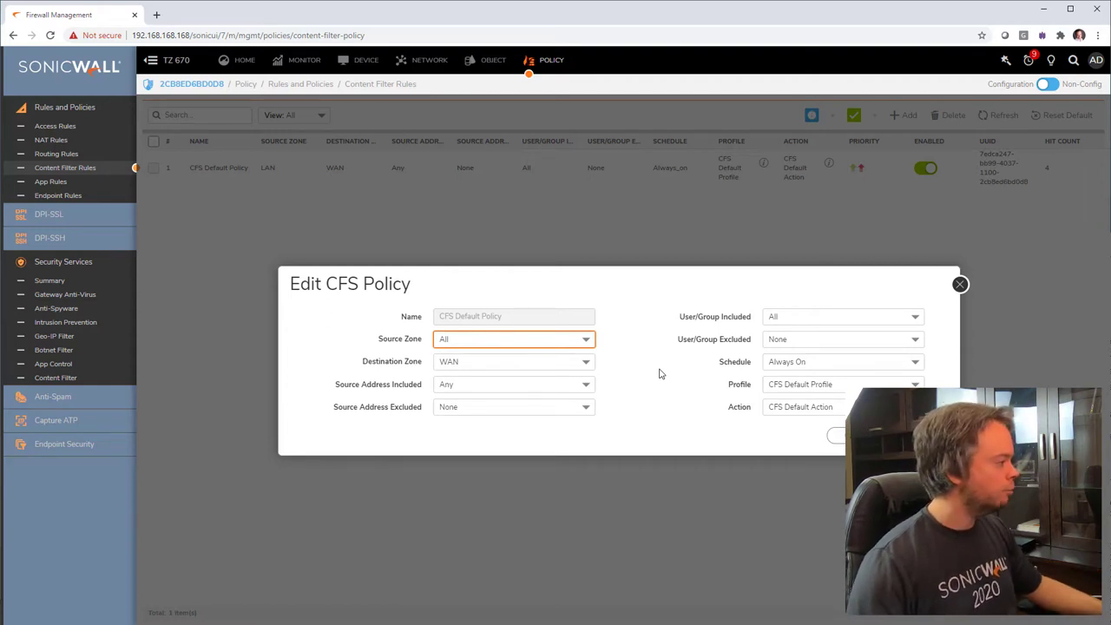
click(555, 343)
click(547, 392)
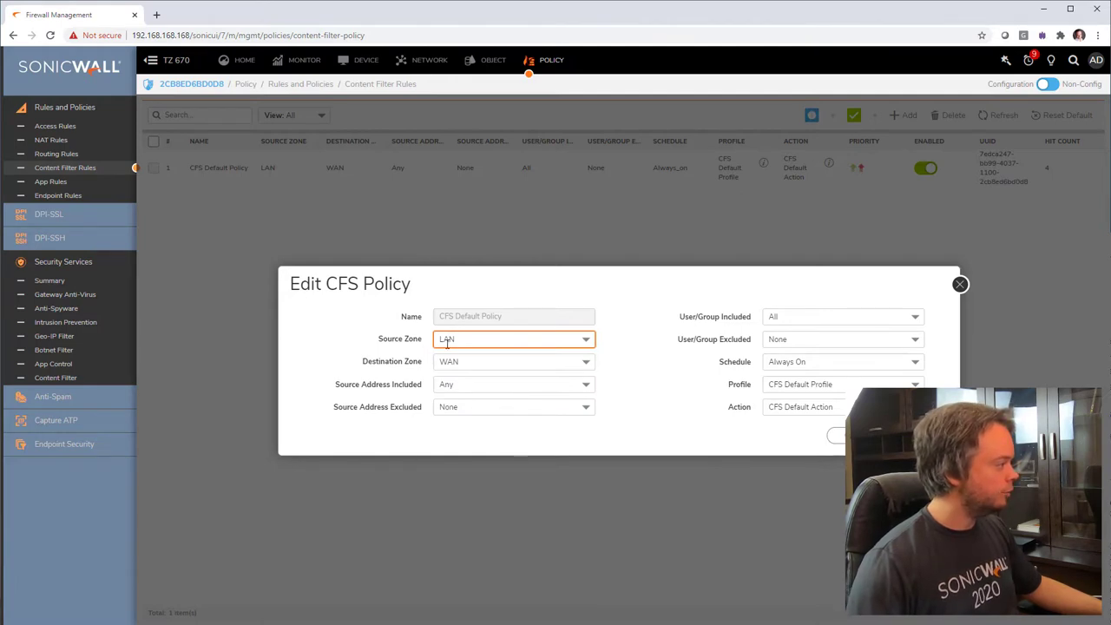
- Review the address objects available as the policy's included source address and start creating a new address object
drag(385, 360, 425, 400)
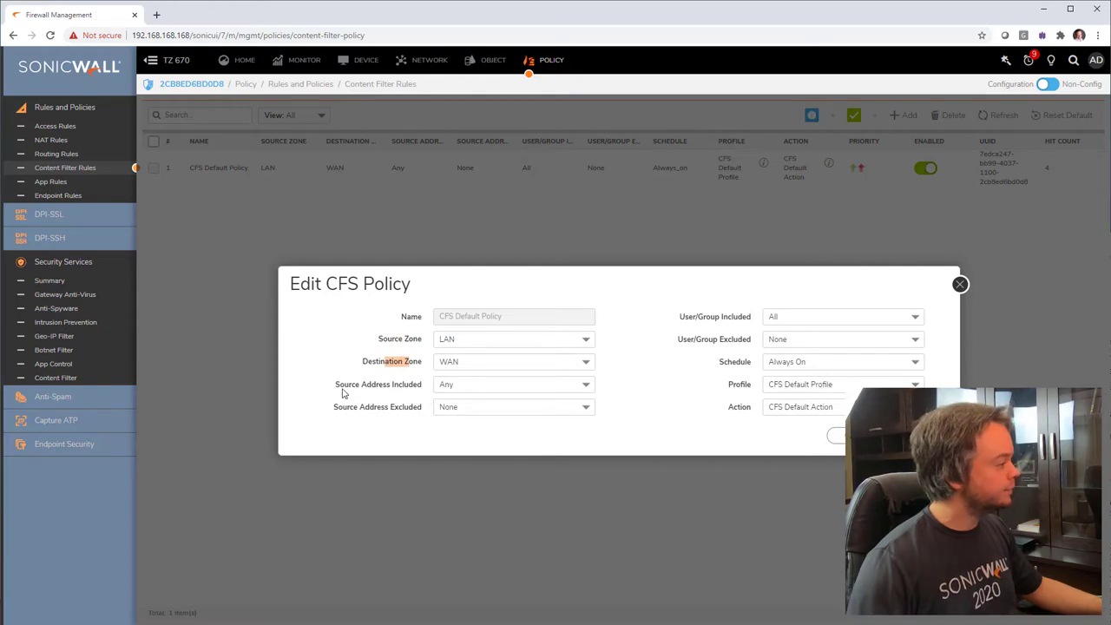
drag(336, 386, 408, 438)
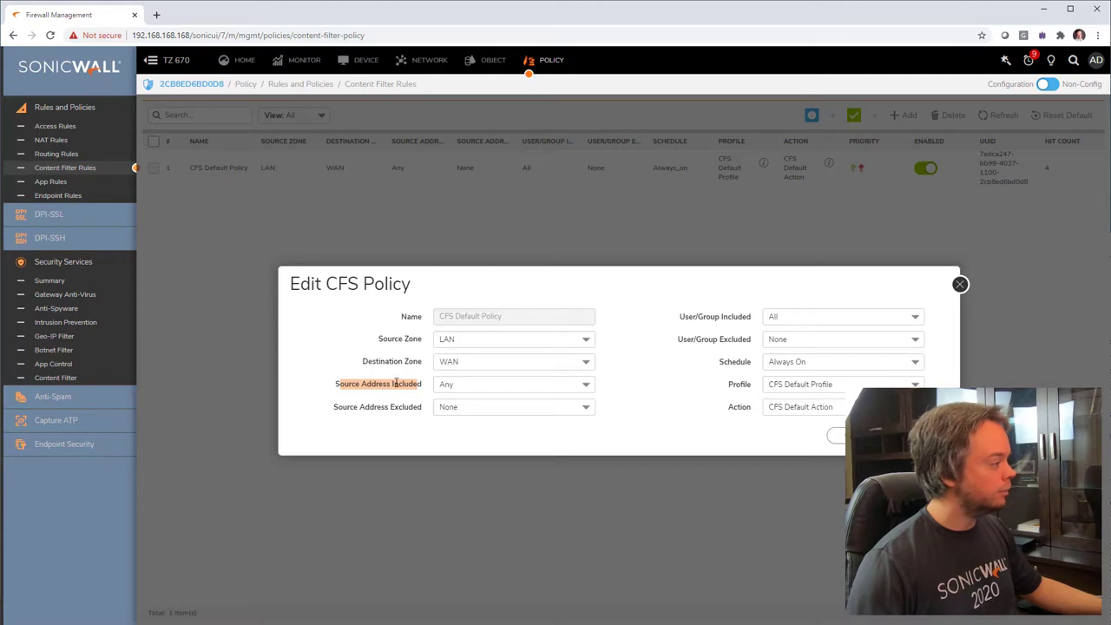
click(466, 389)
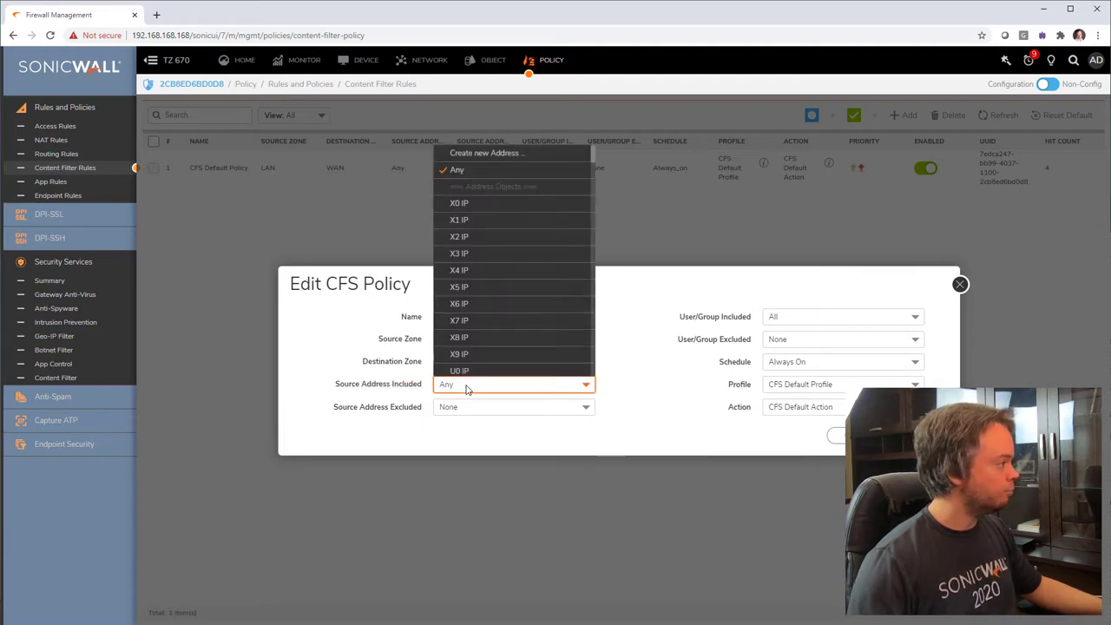
scroll(492, 275, down, 5)
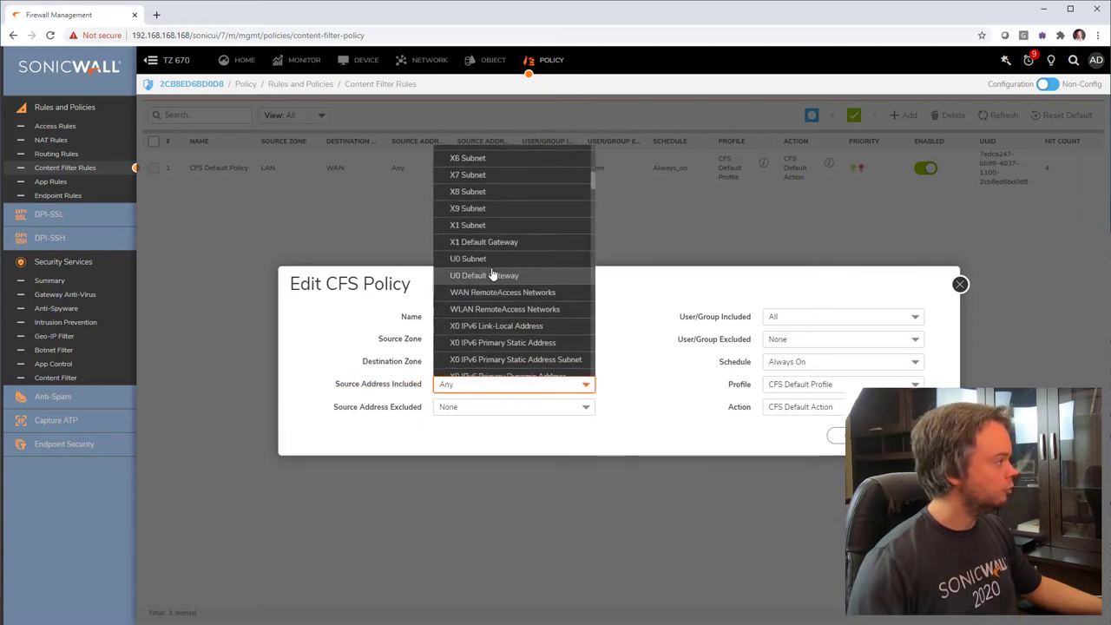
scroll(492, 275, up, 5)
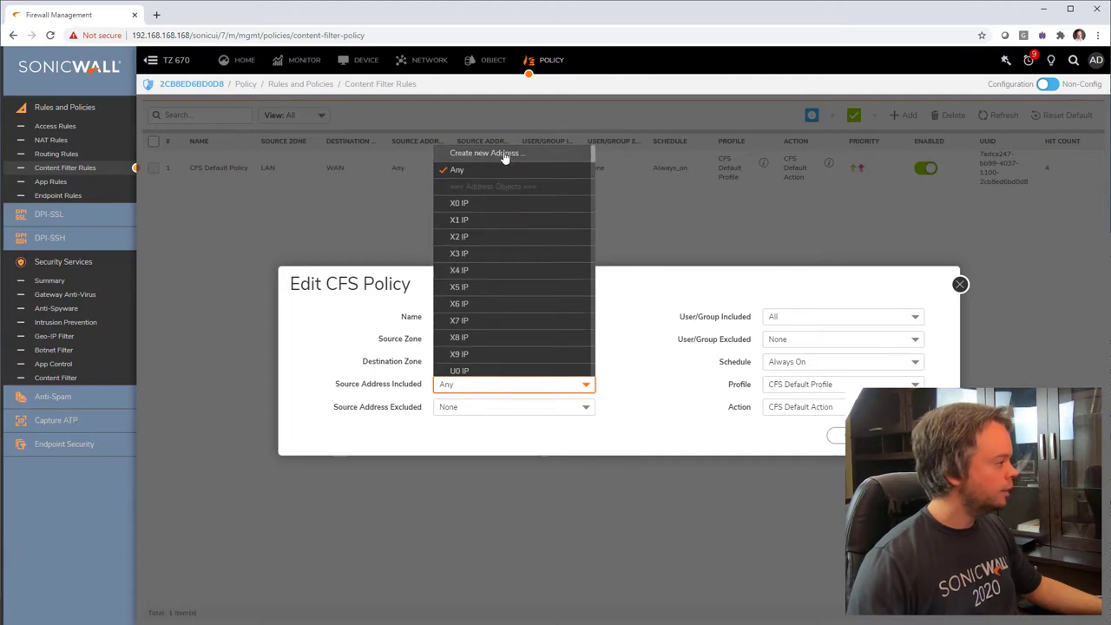
click(505, 153)
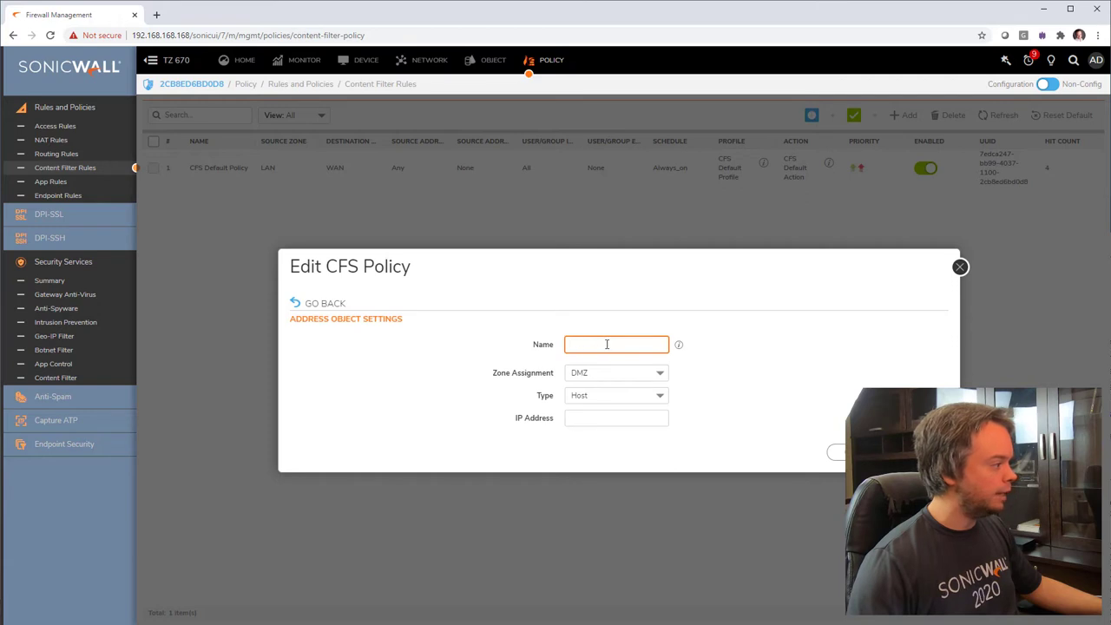
- Compare the fields for the Host, Range, Network, FQDN and MAC address object types, and leave the new address object without saving
click(600, 398)
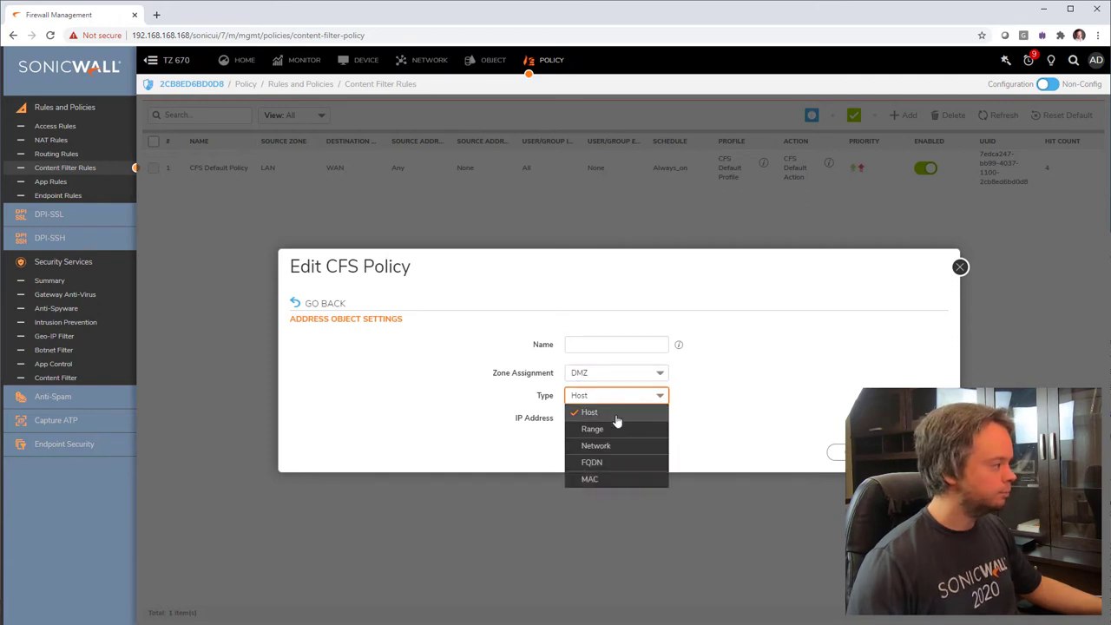
click(618, 414)
click(630, 417)
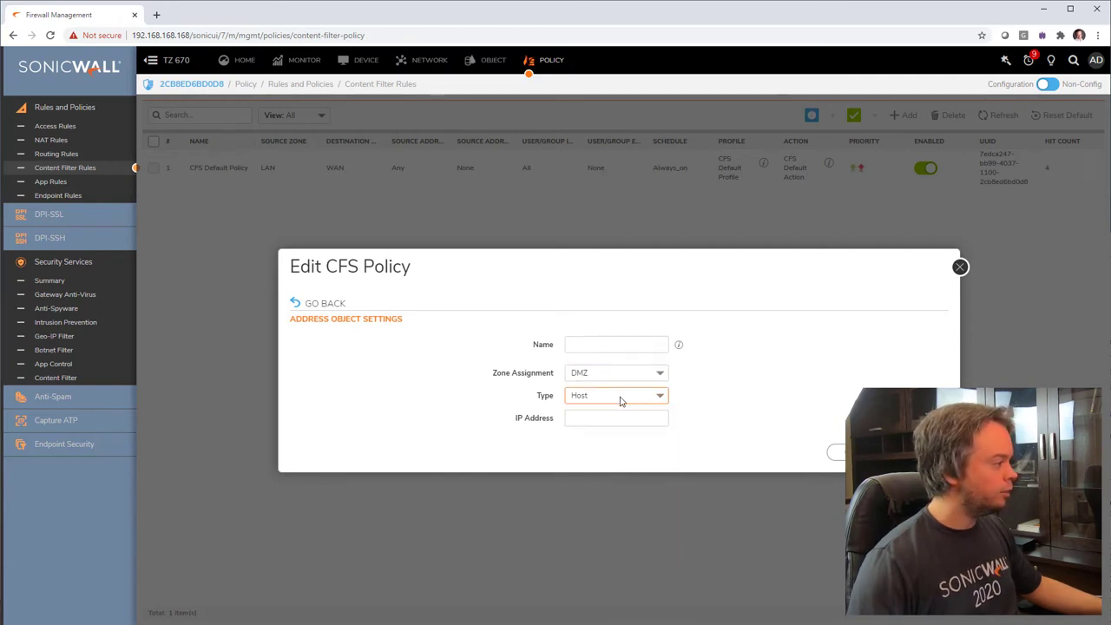
click(620, 399)
click(659, 429)
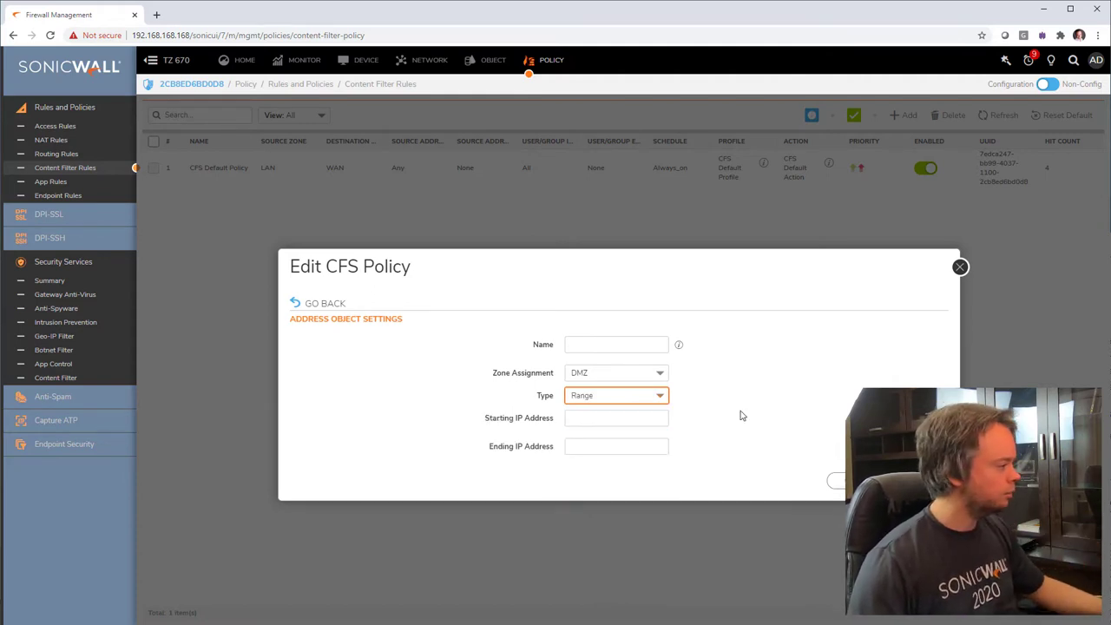
click(634, 399)
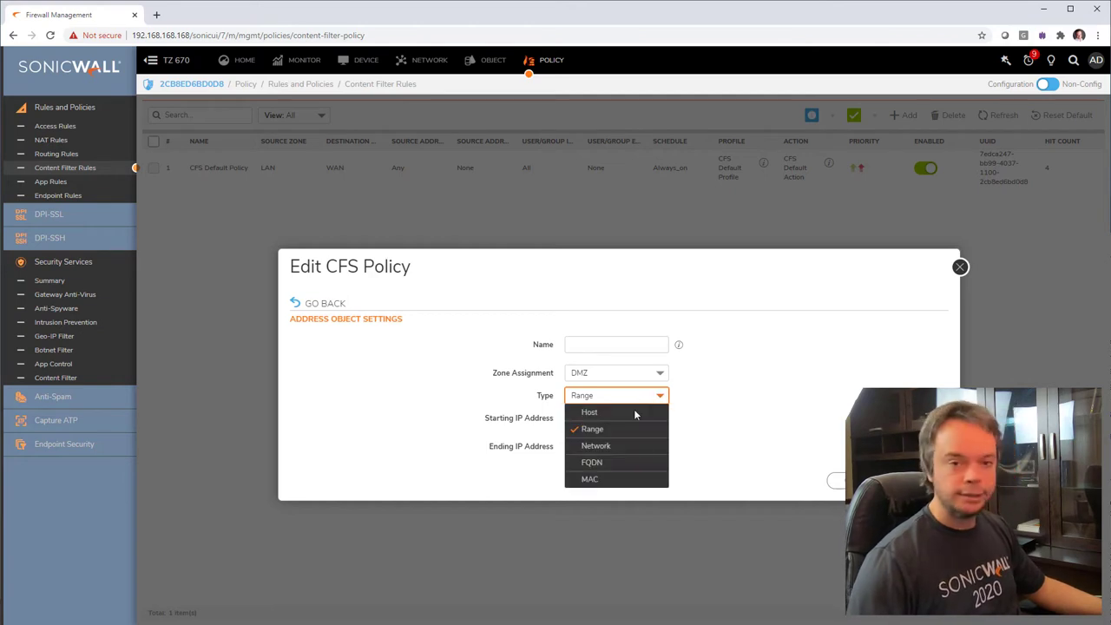
click(652, 448)
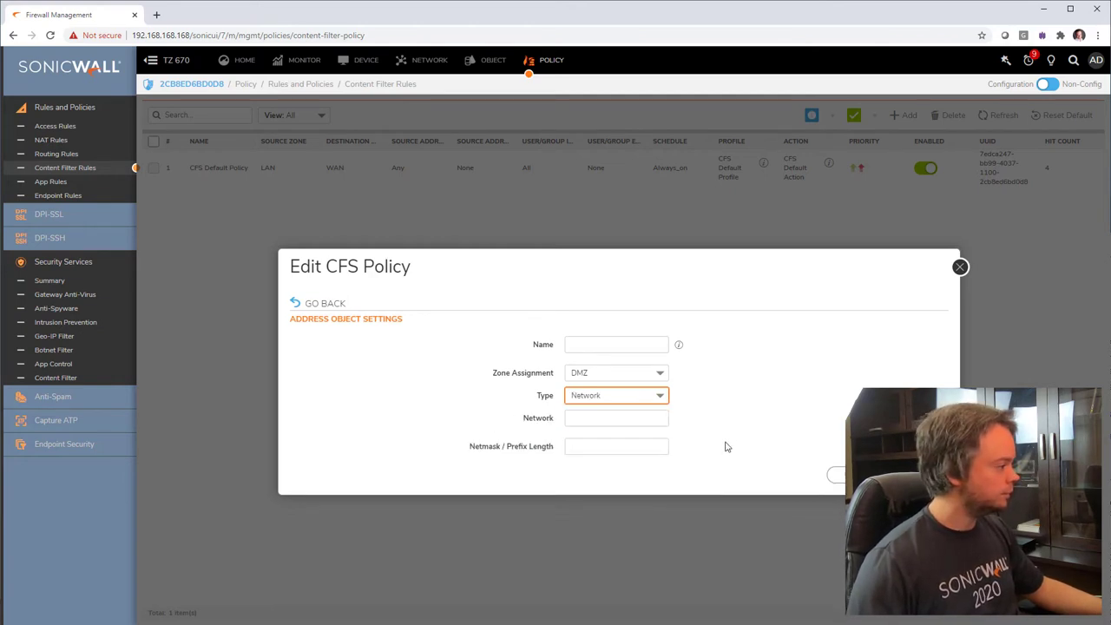
click(652, 397)
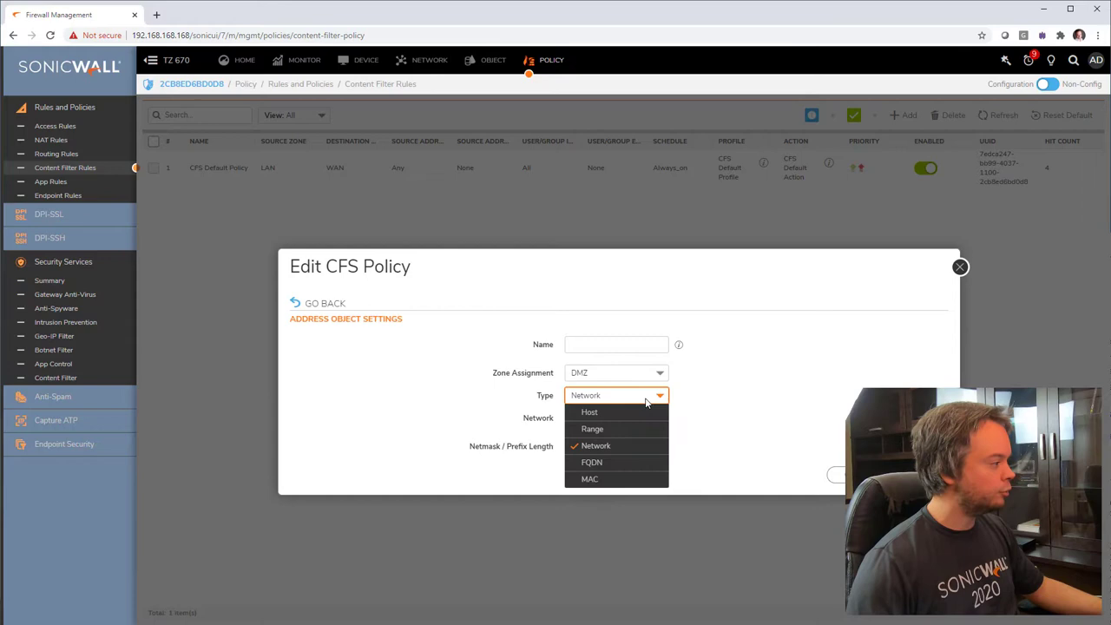
click(652, 462)
click(668, 396)
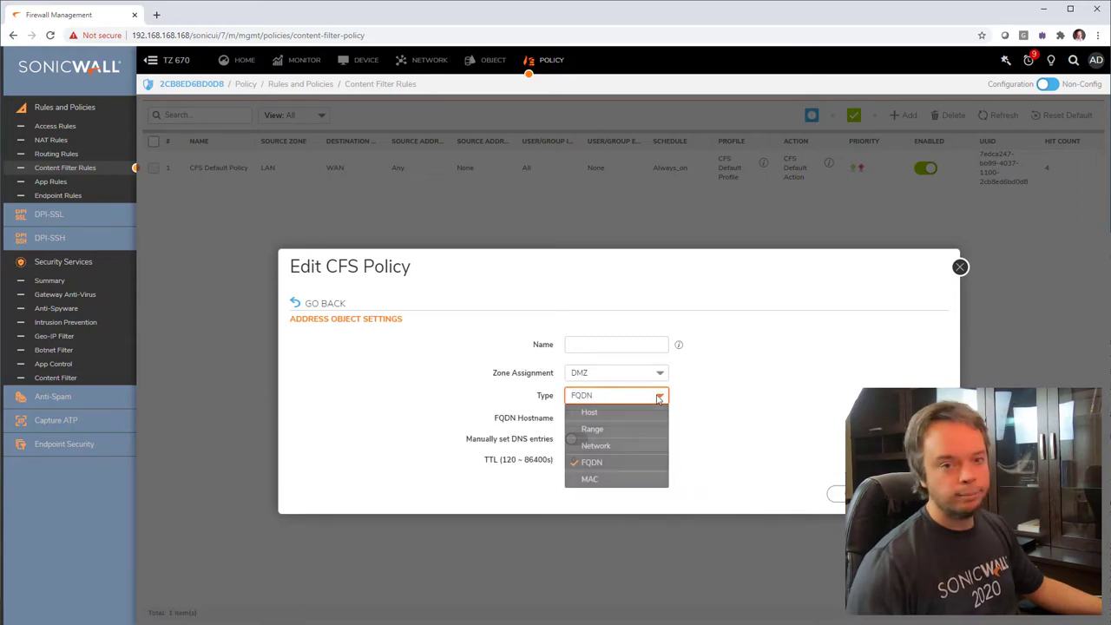
click(646, 447)
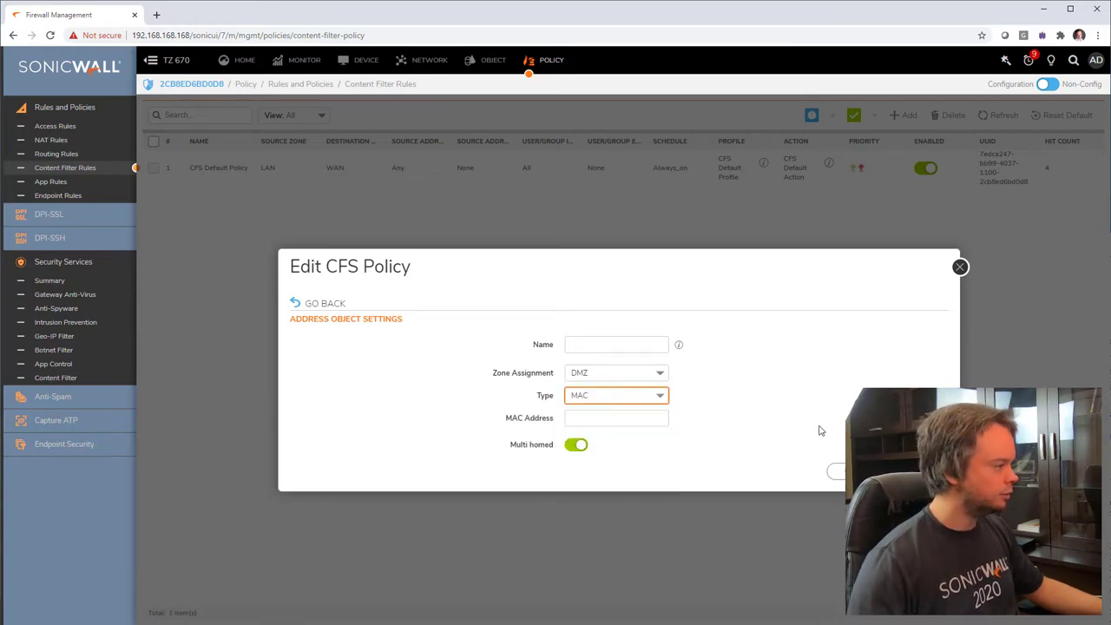
click(960, 266)
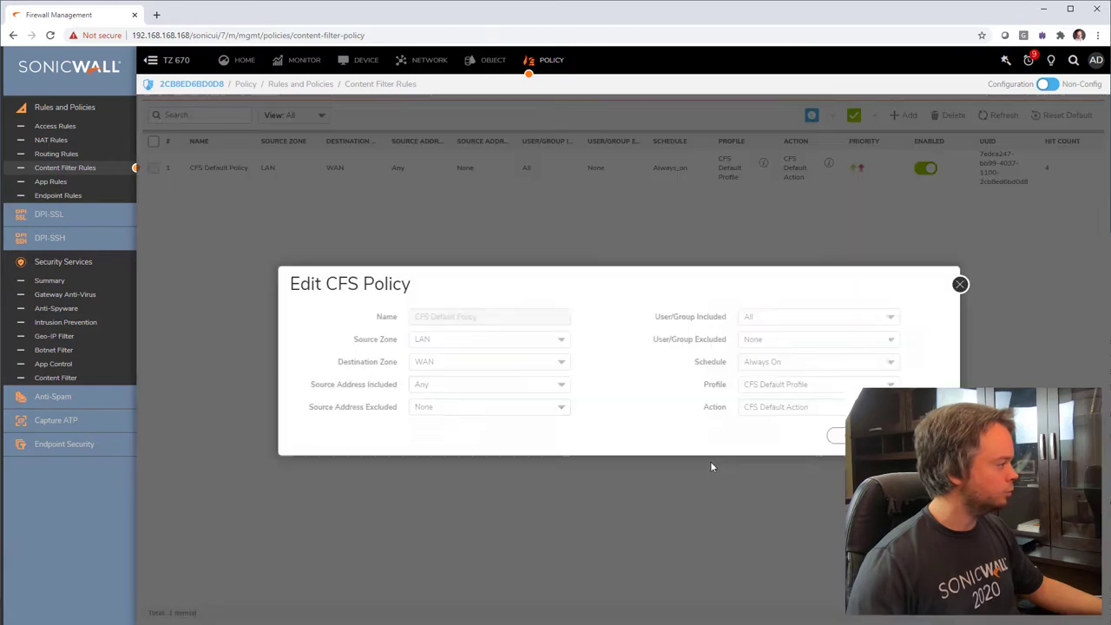
- Review the policy's source zone together with its included and excluded source address and user/group settings
drag(345, 384, 443, 384)
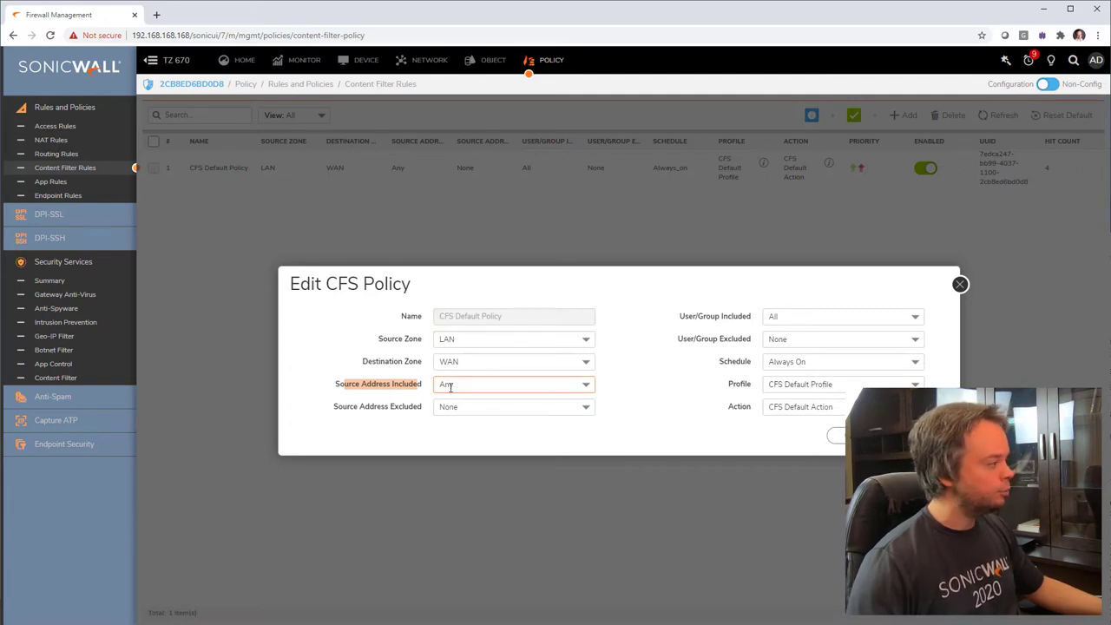
drag(345, 406, 408, 408)
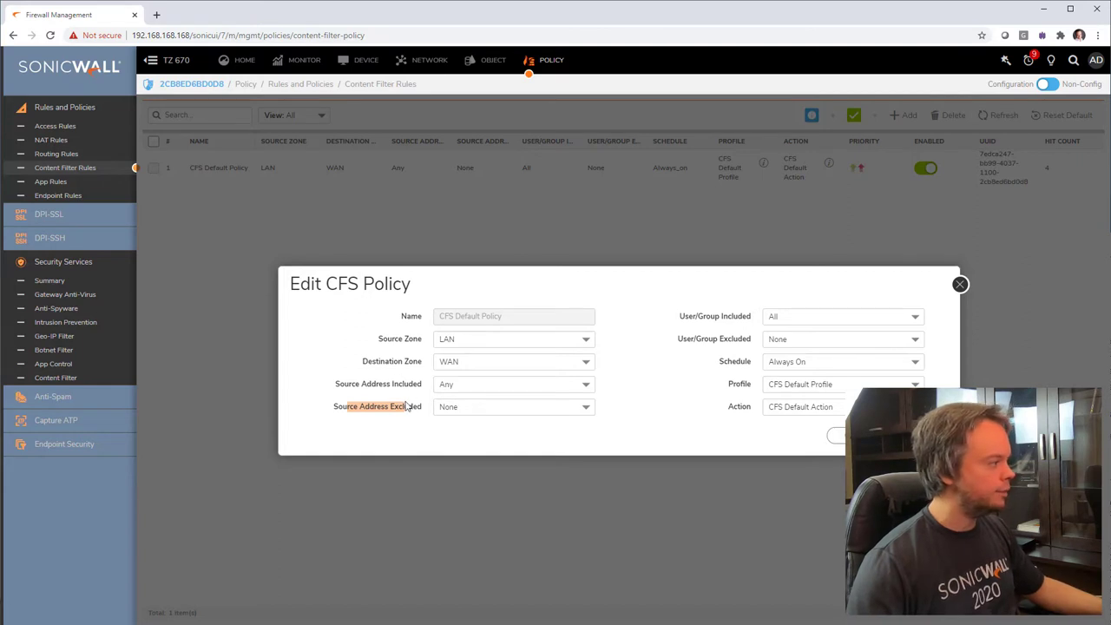
drag(370, 338, 421, 340)
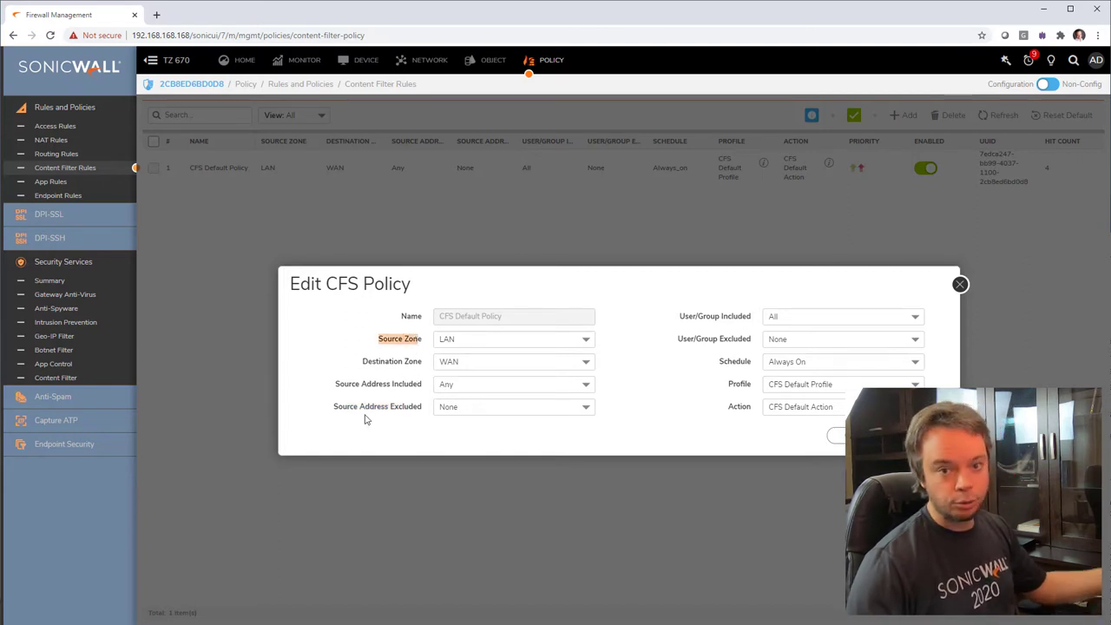
drag(366, 419, 415, 452)
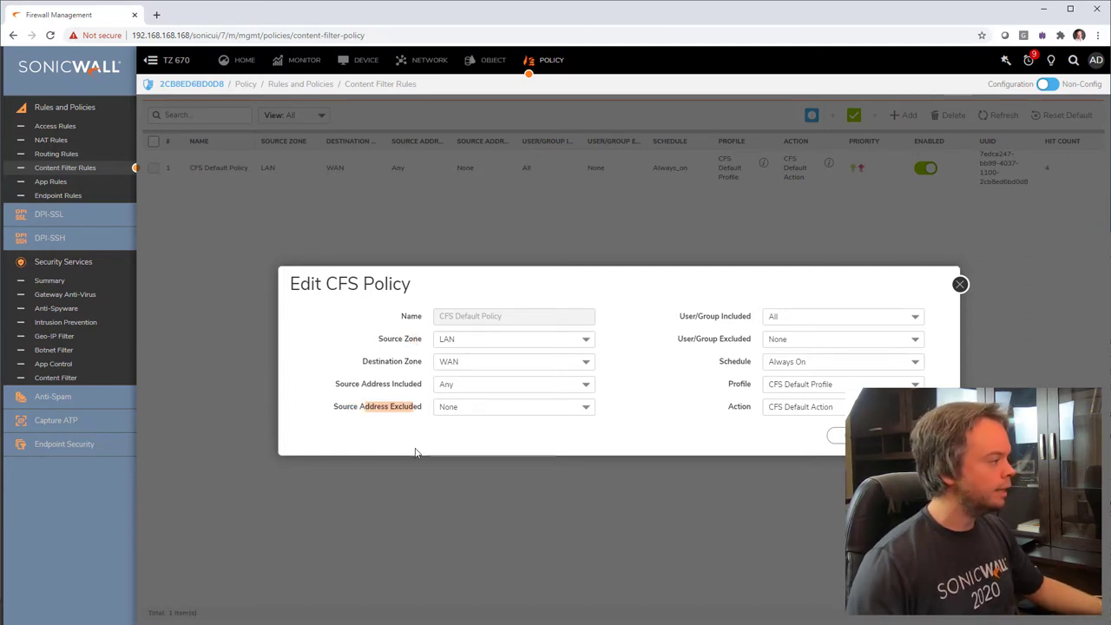
drag(682, 316, 746, 317)
drag(680, 338, 715, 341)
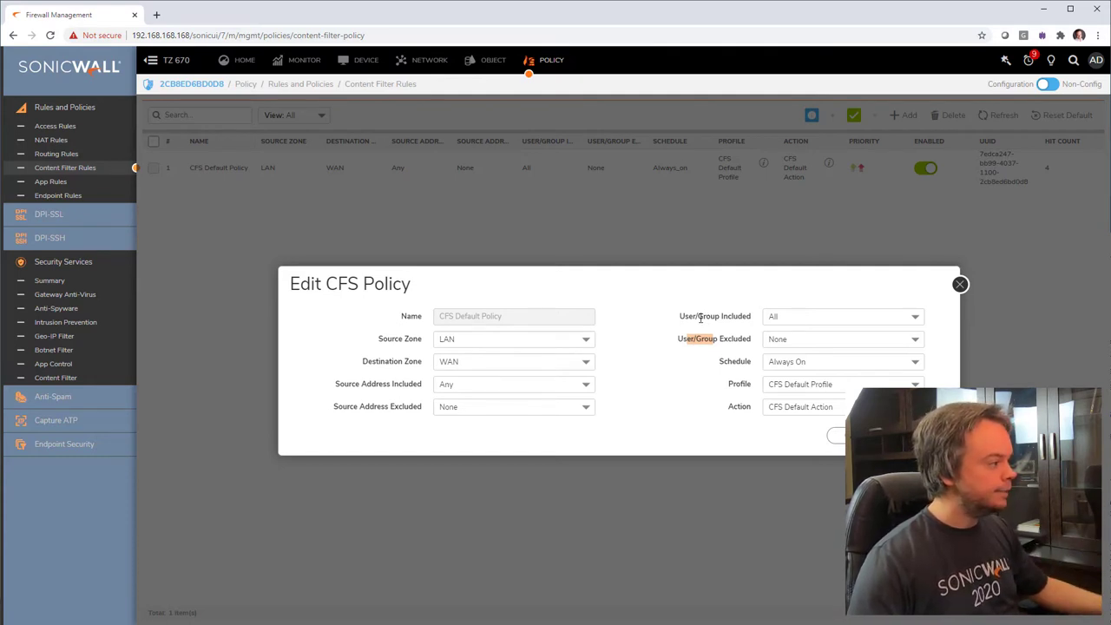
- Review the policy's schedule choices and the Recurring options for a new schedule, and go back without saving it
drag(726, 362, 736, 362)
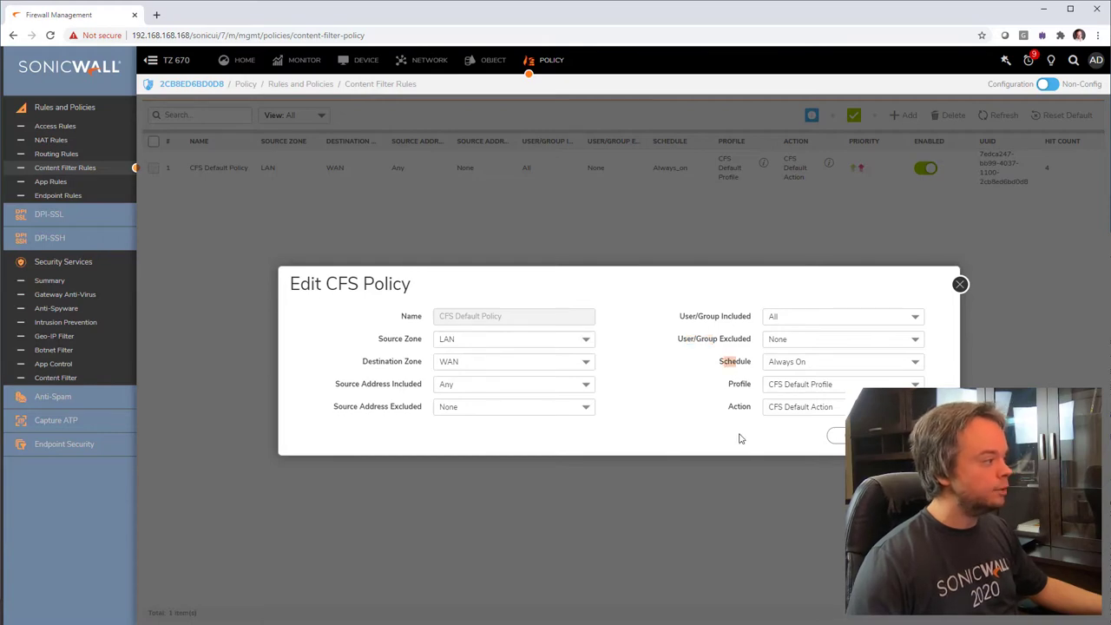
click(848, 364)
click(815, 361)
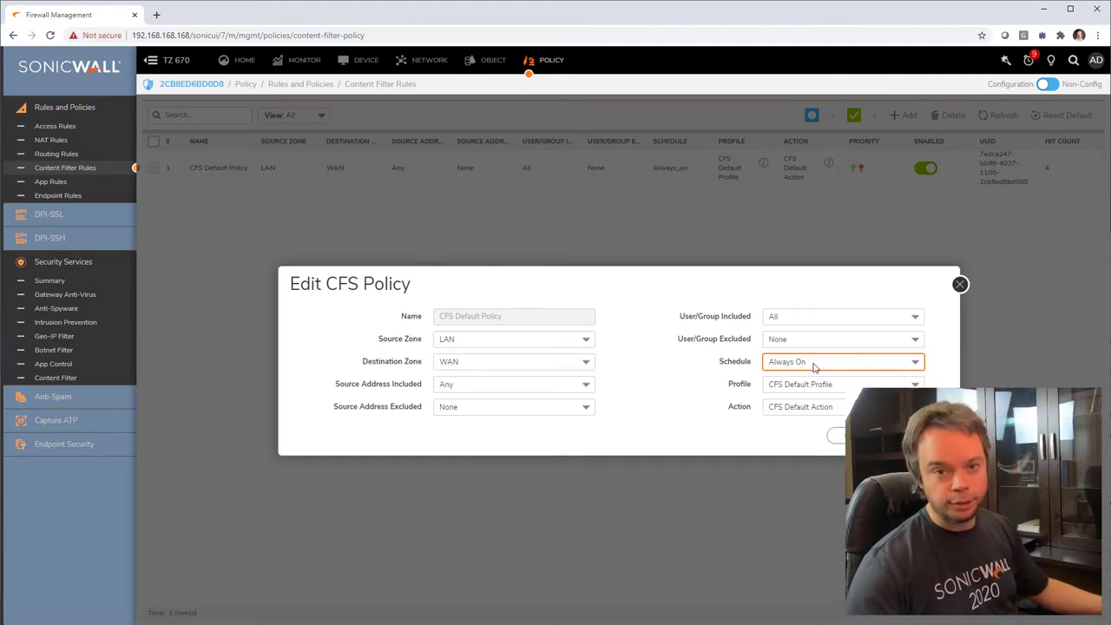
click(814, 363)
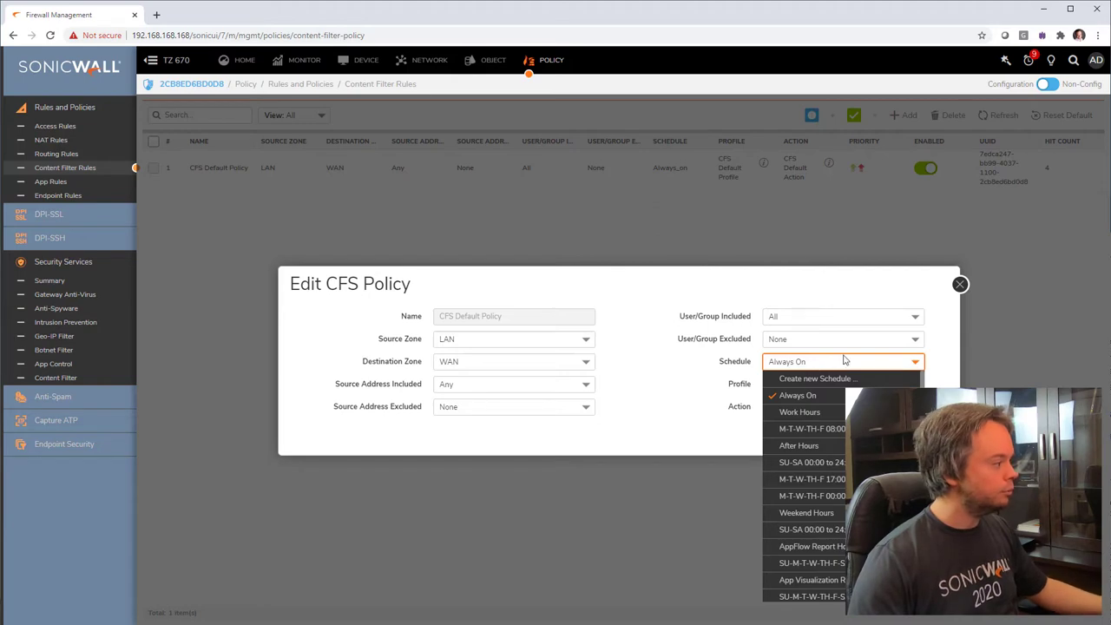
click(838, 380)
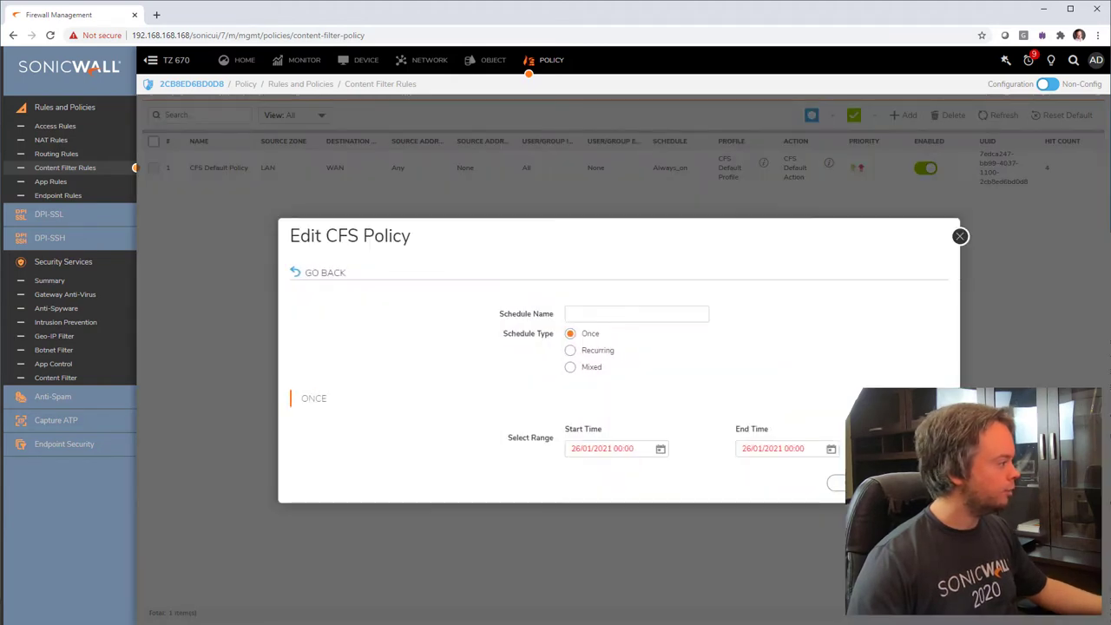
click(569, 351)
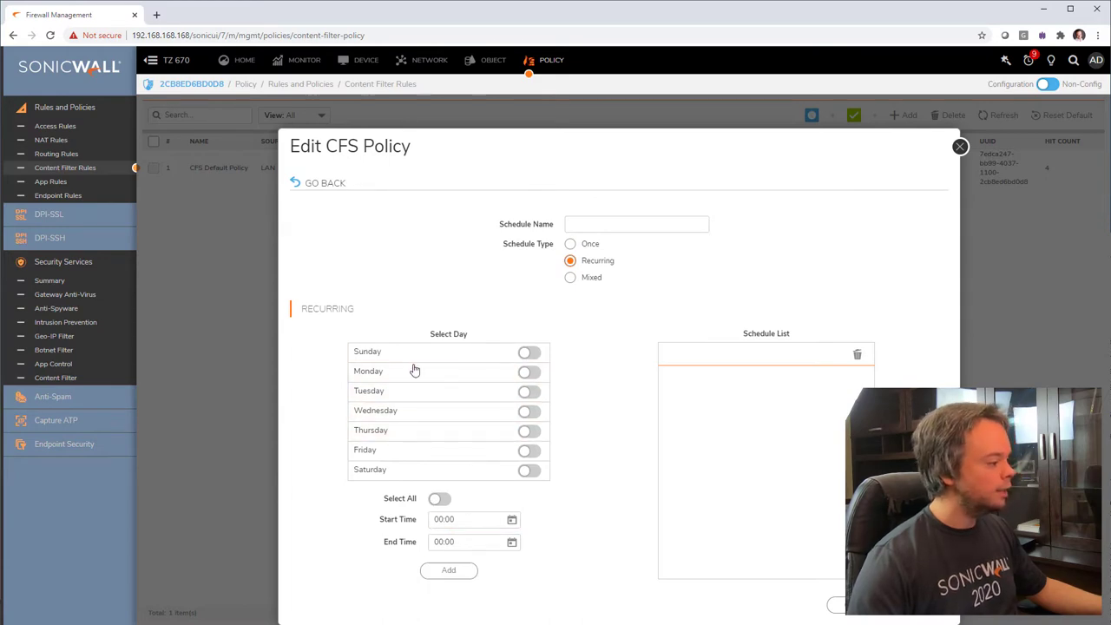
click(835, 605)
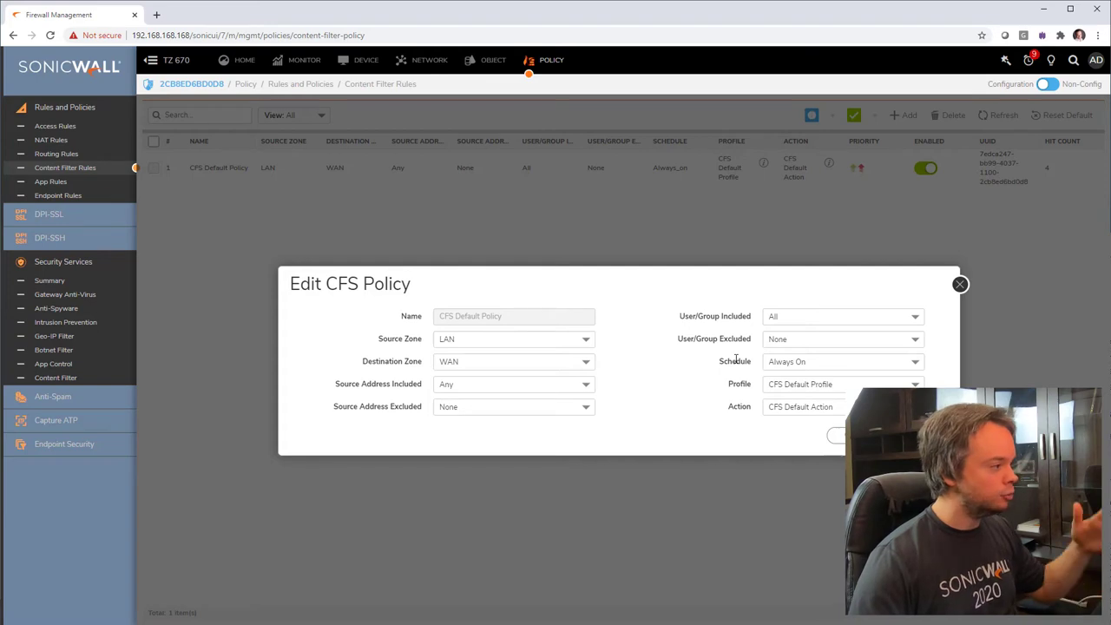
- Review the policy's schedule, profile and action settings, including the available profiles, and close the policy without saving
drag(727, 361, 737, 373)
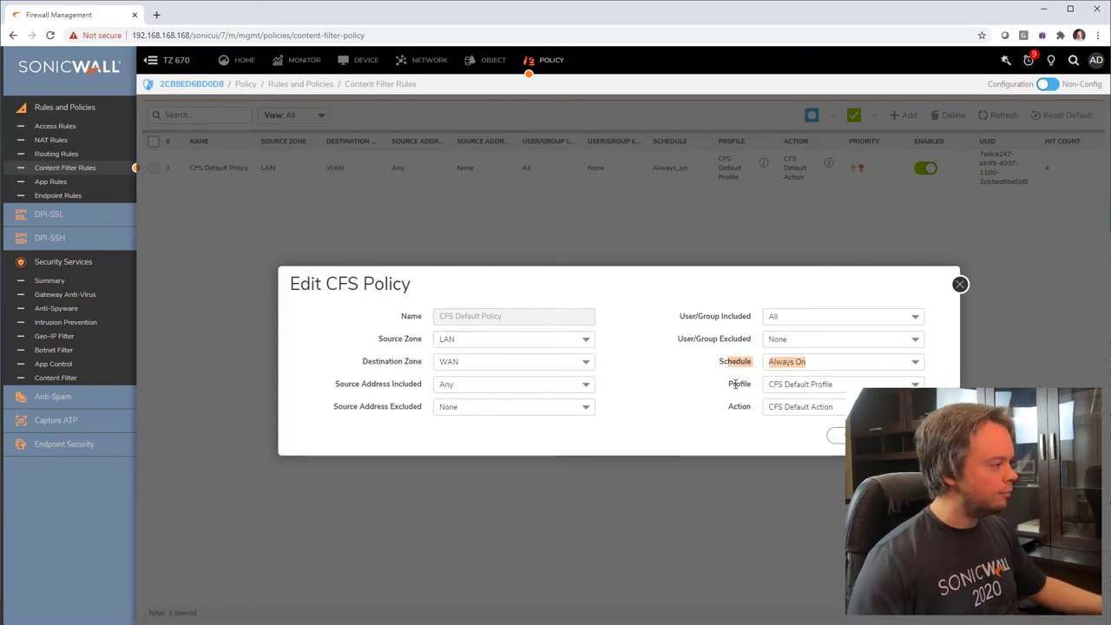
click(733, 384)
drag(729, 406, 753, 386)
click(741, 412)
click(807, 384)
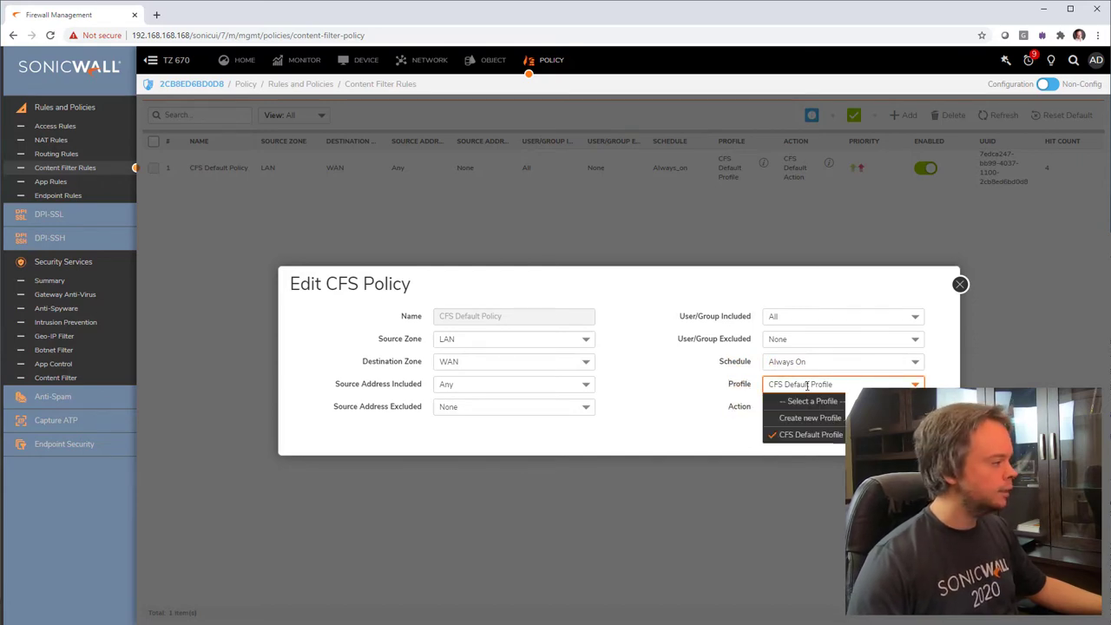
click(799, 385)
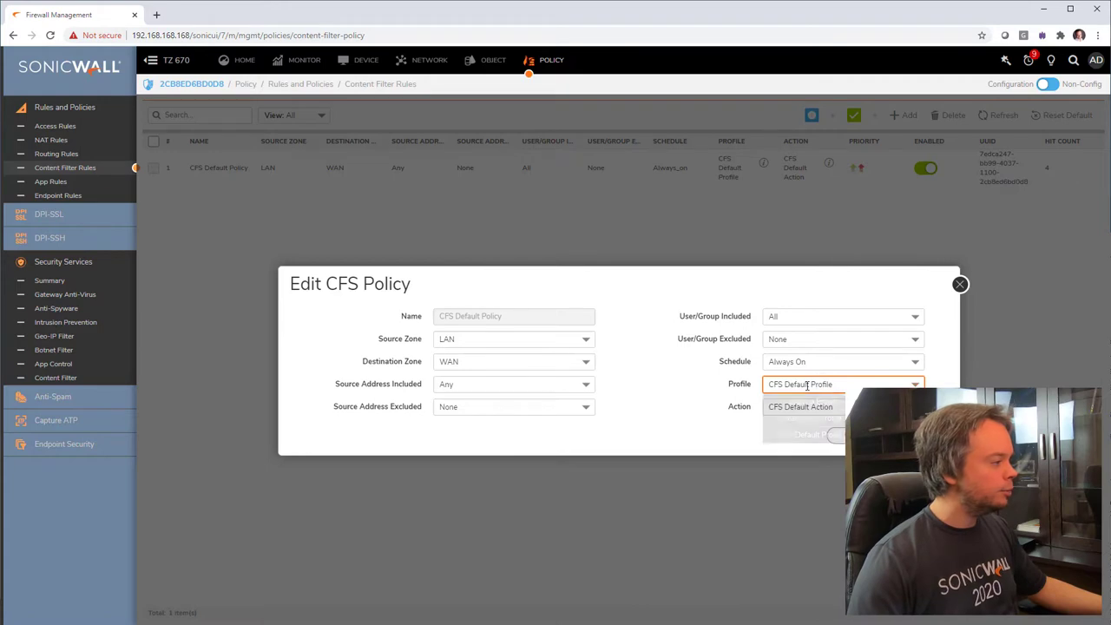
click(745, 382)
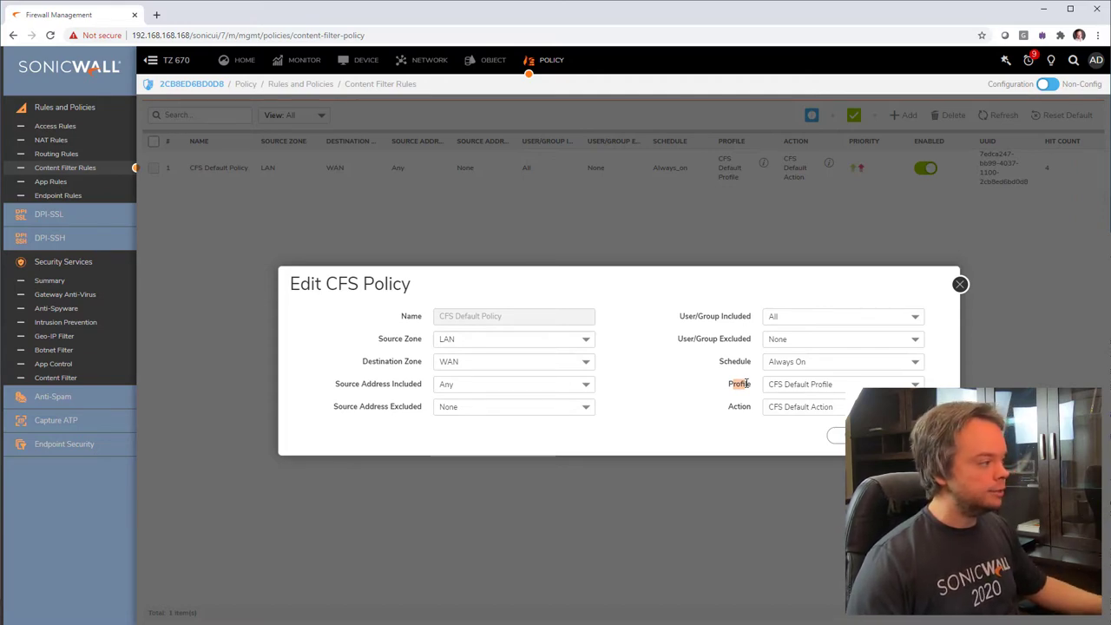
drag(729, 406, 744, 408)
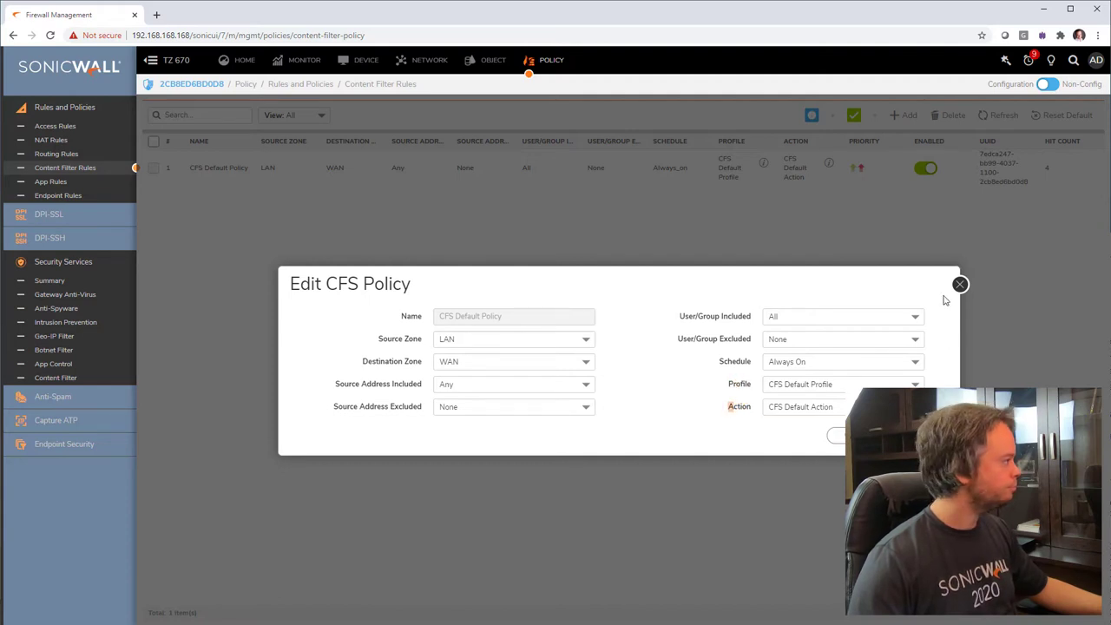
click(960, 284)
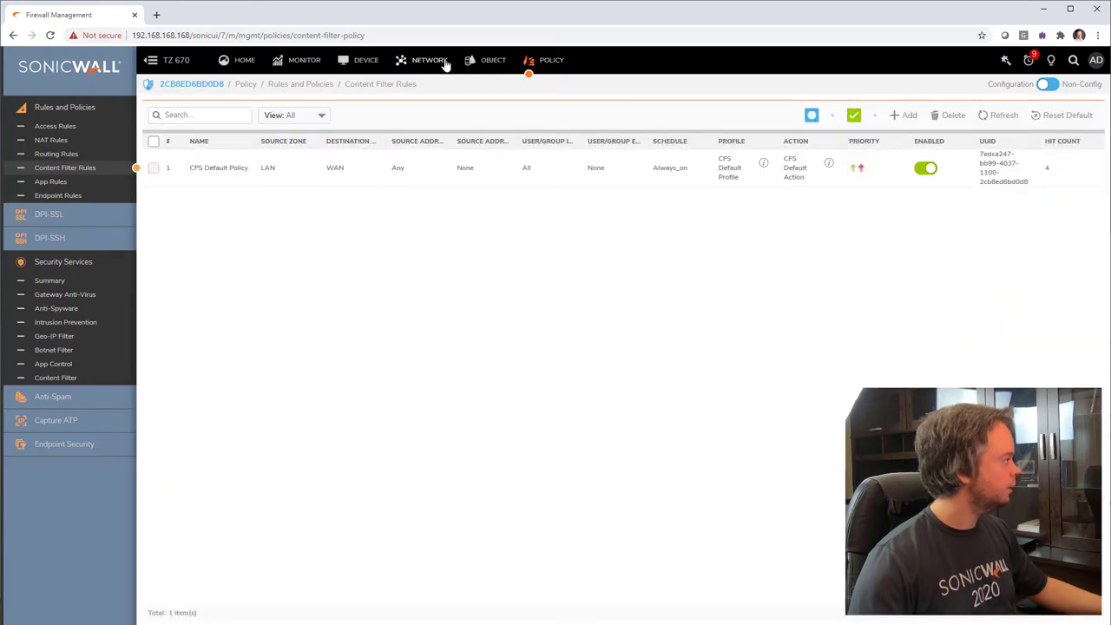
- Open the CFS Default Profile from the content filter profile objects for editing
click(493, 60)
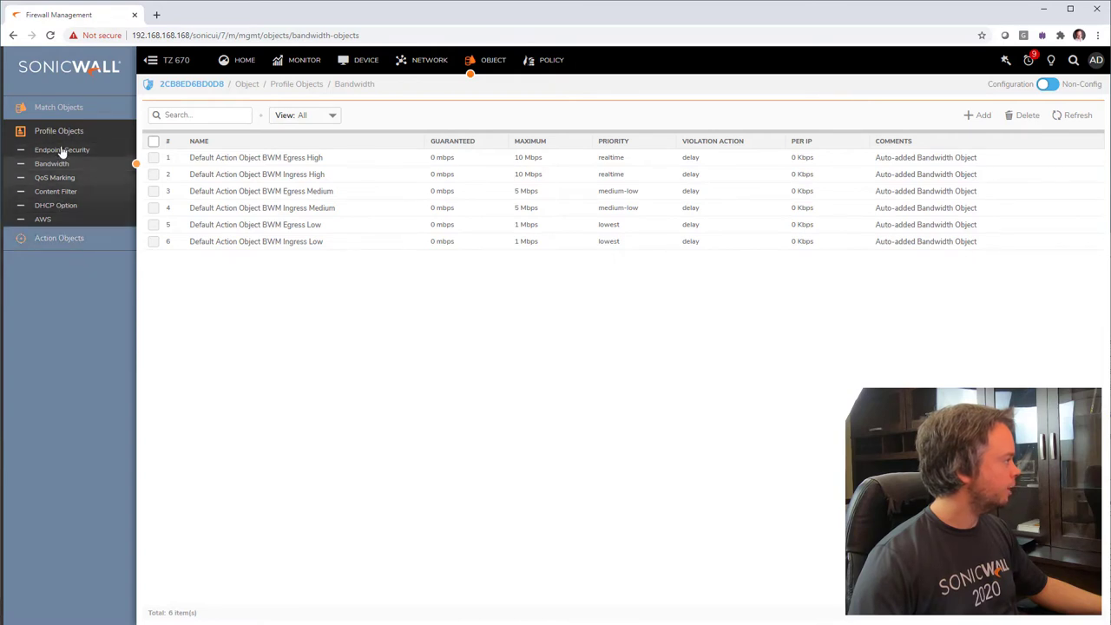
click(70, 194)
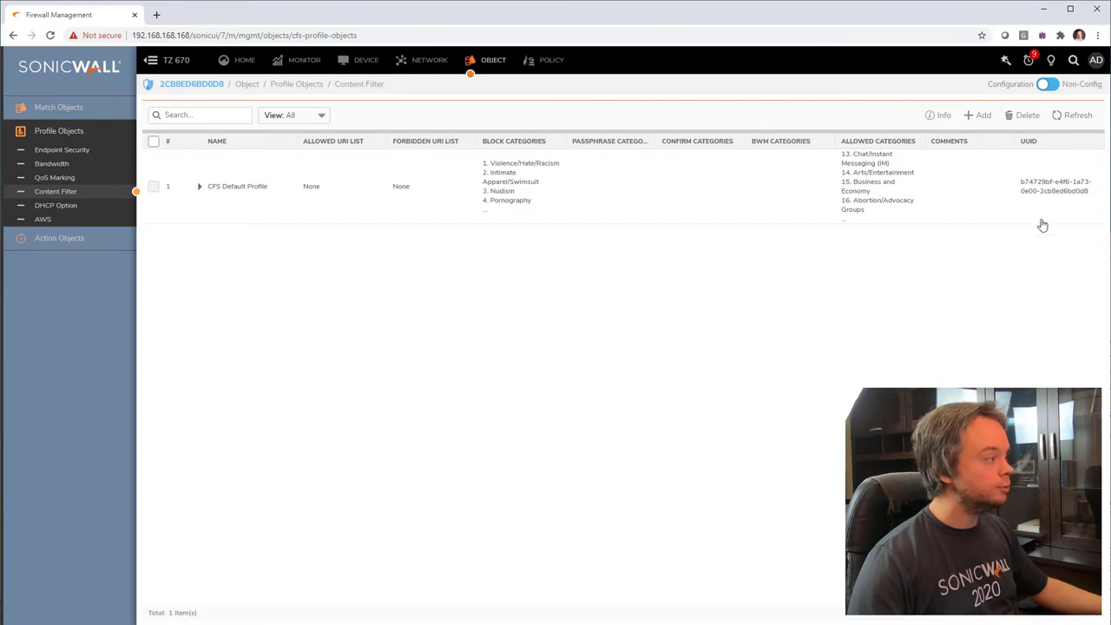
mouse_move(1044, 203)
click(1071, 186)
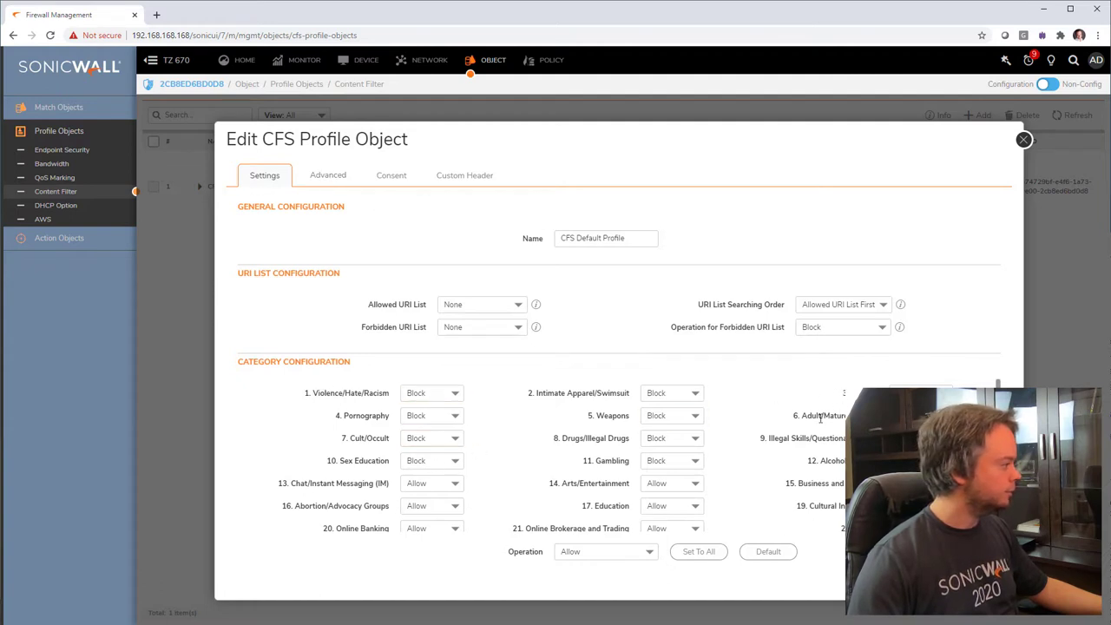
- Examine the profile's category configuration from Violence/Hate/Racism through Malware, and its Allowed URI List setting
drag(324, 392, 364, 393)
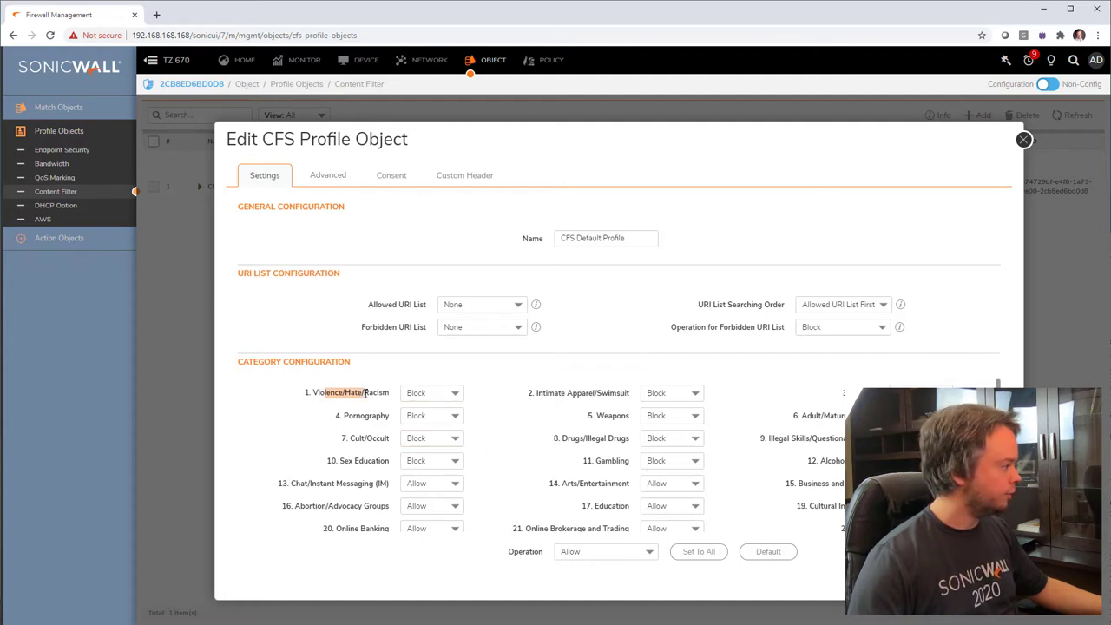
double_click(353, 417)
drag(350, 438, 389, 461)
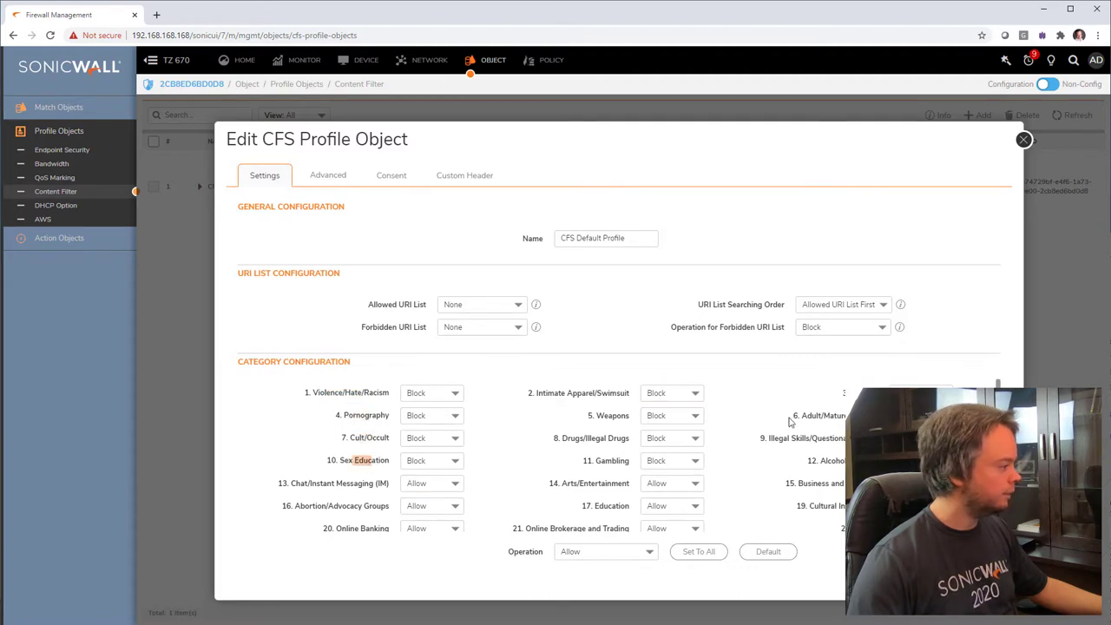
scroll(635, 430, down, 4)
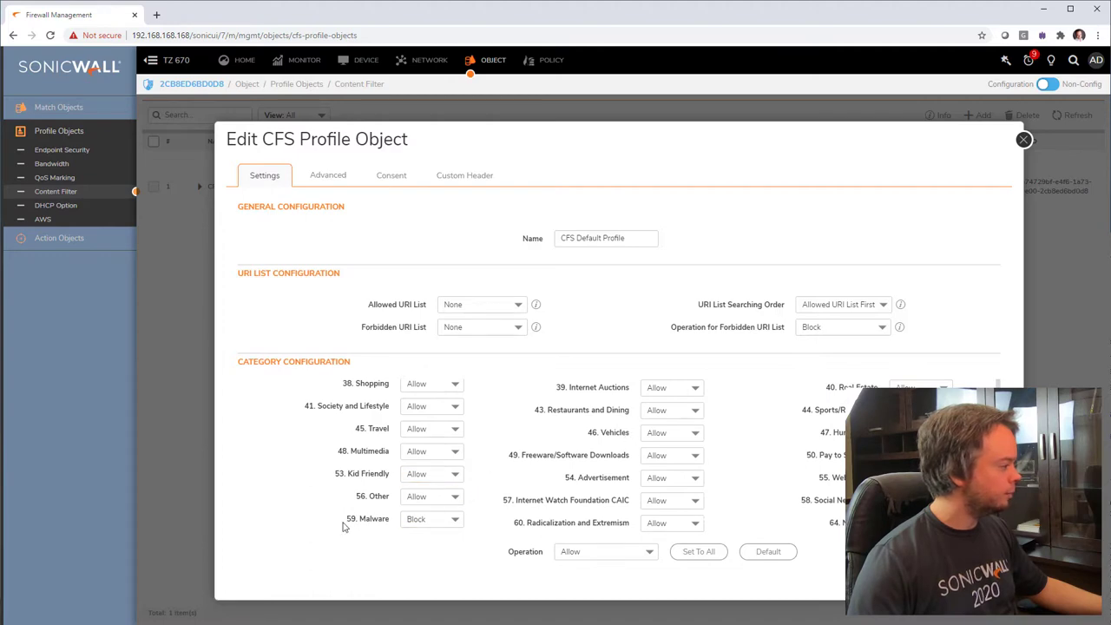
drag(359, 519, 390, 520)
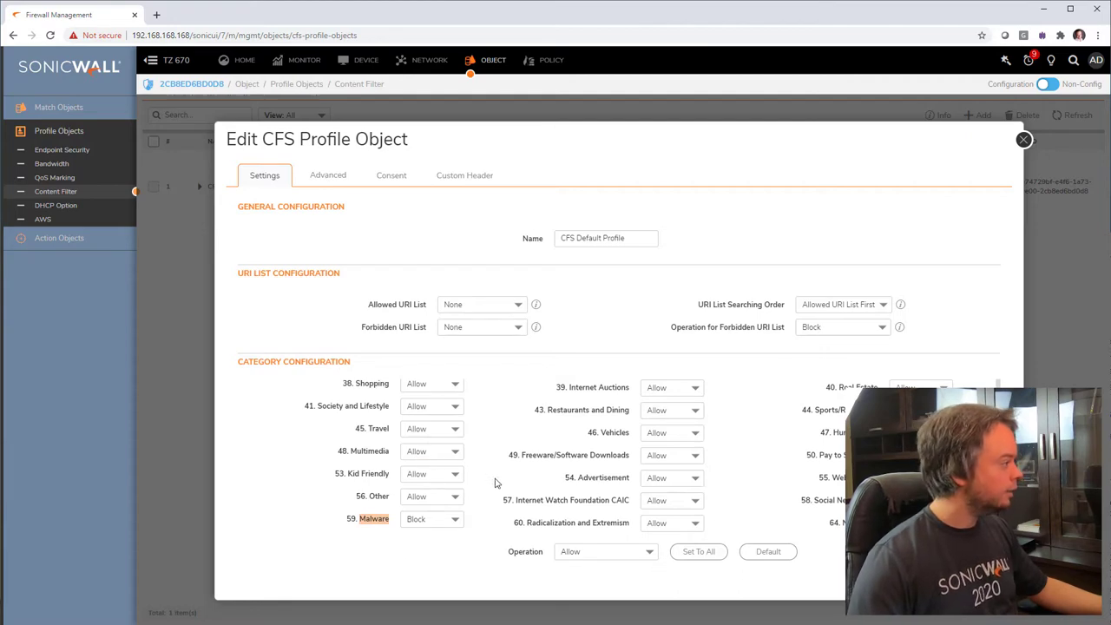
scroll(494, 483, up, 5)
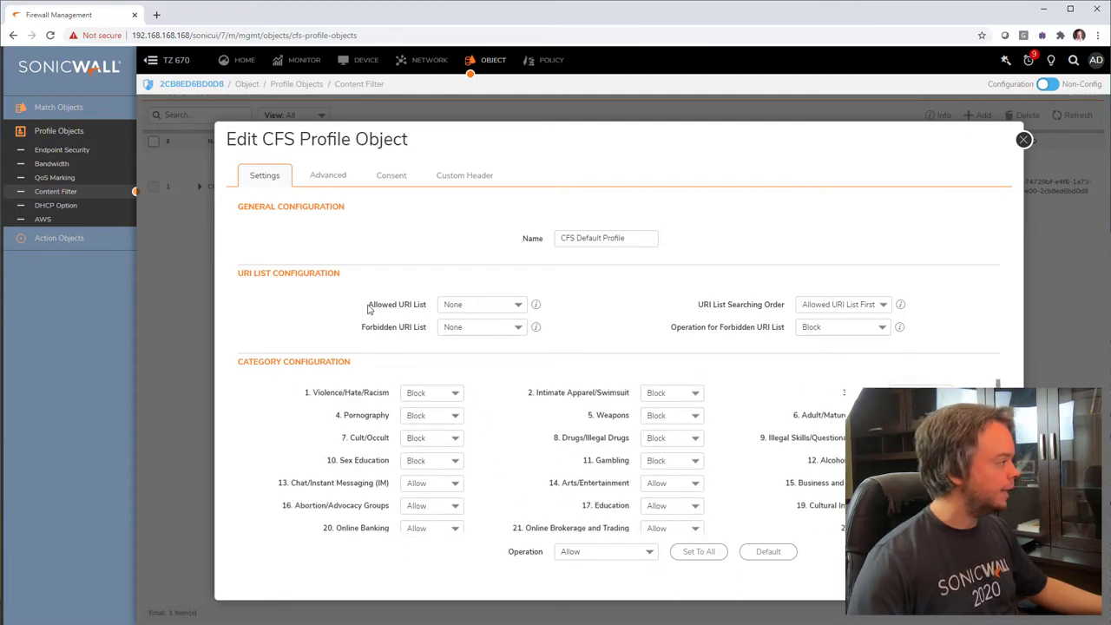
drag(368, 306, 414, 304)
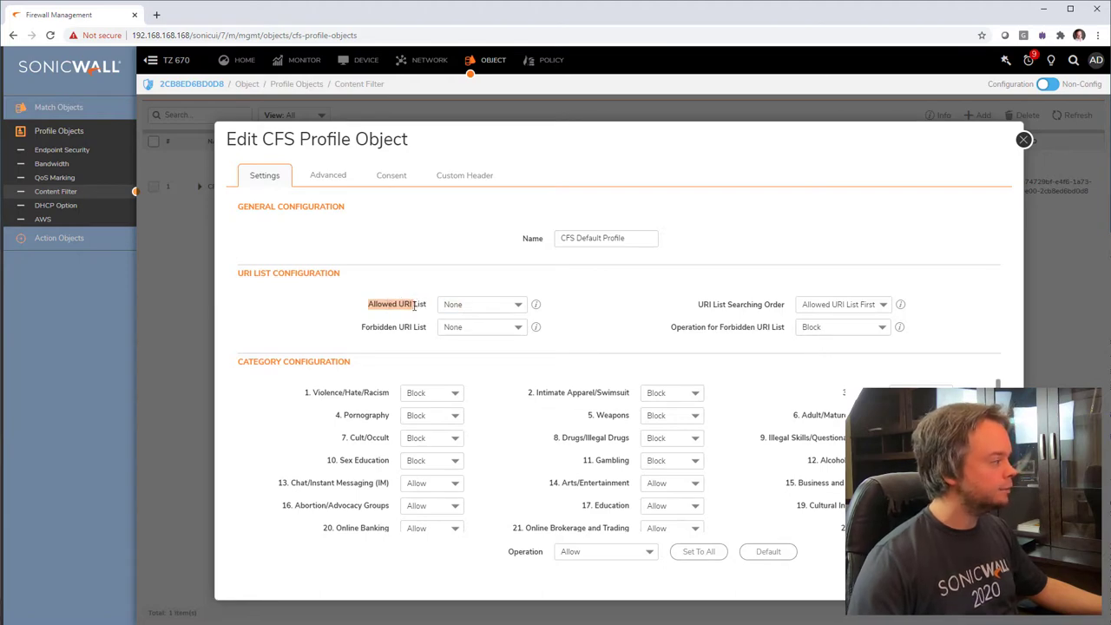
- Start a new URI list object for the Allowed URI List, choose the Domain type, and review its domain entry form without adding one
click(464, 306)
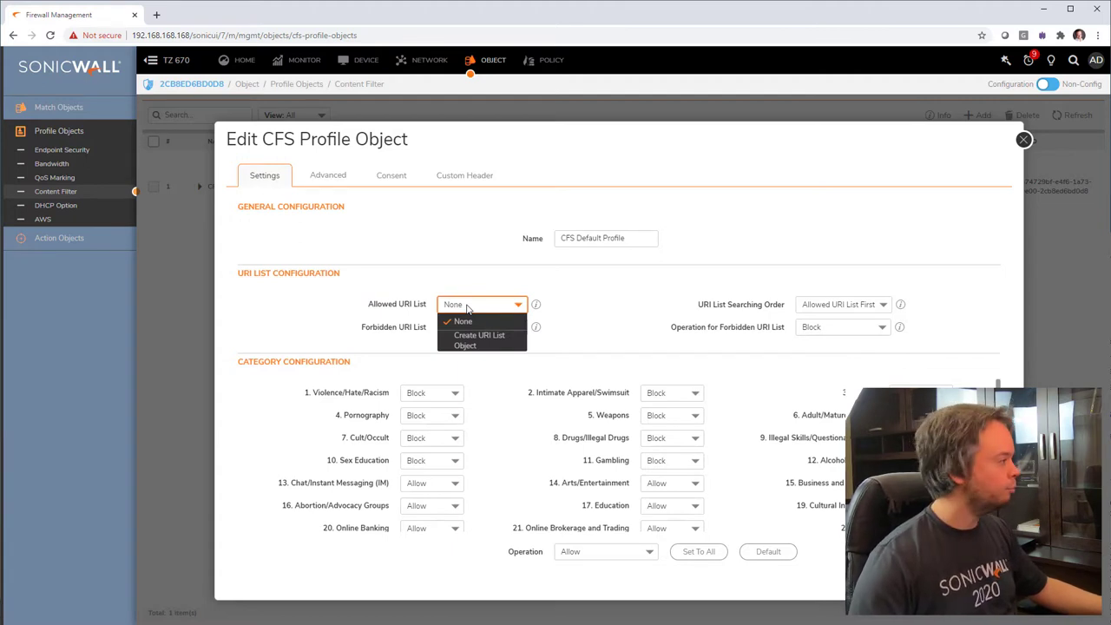
click(466, 307)
click(468, 306)
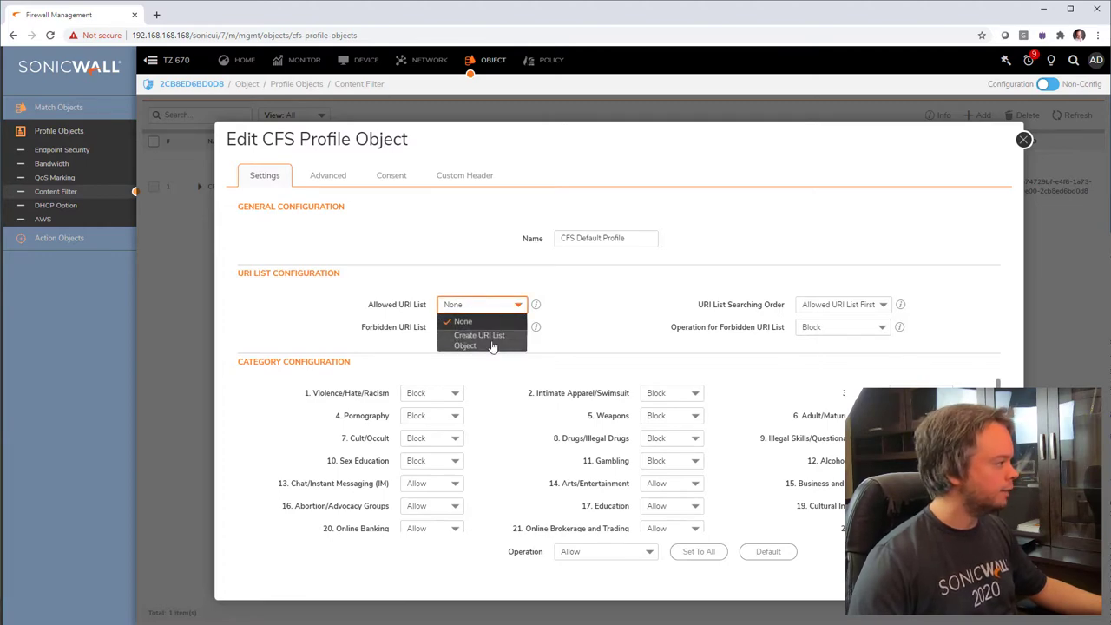
click(490, 346)
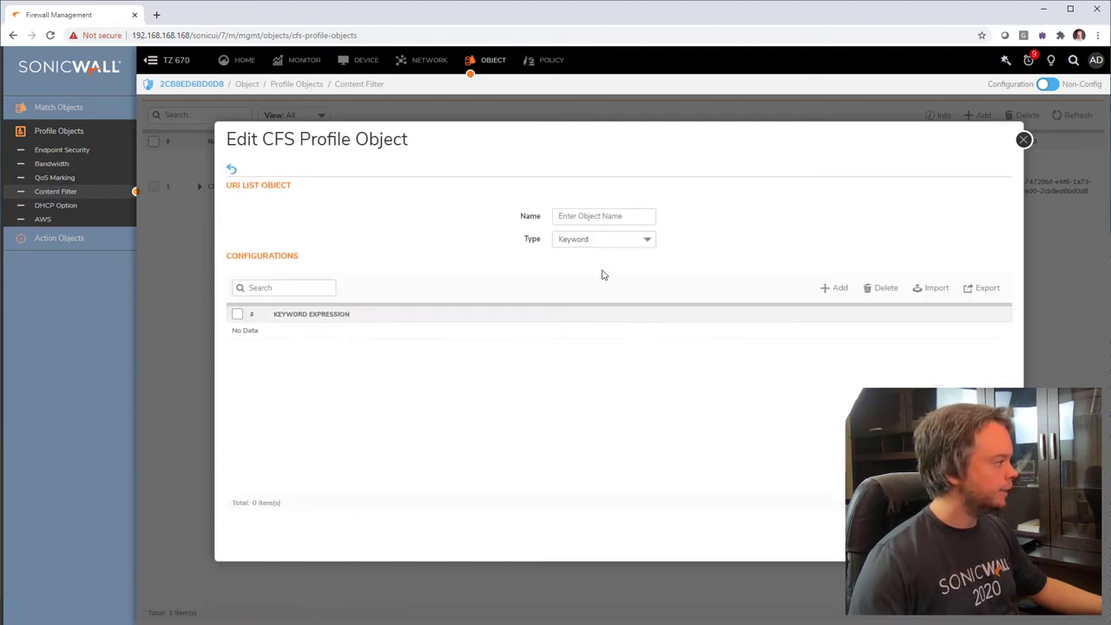
click(602, 241)
click(606, 271)
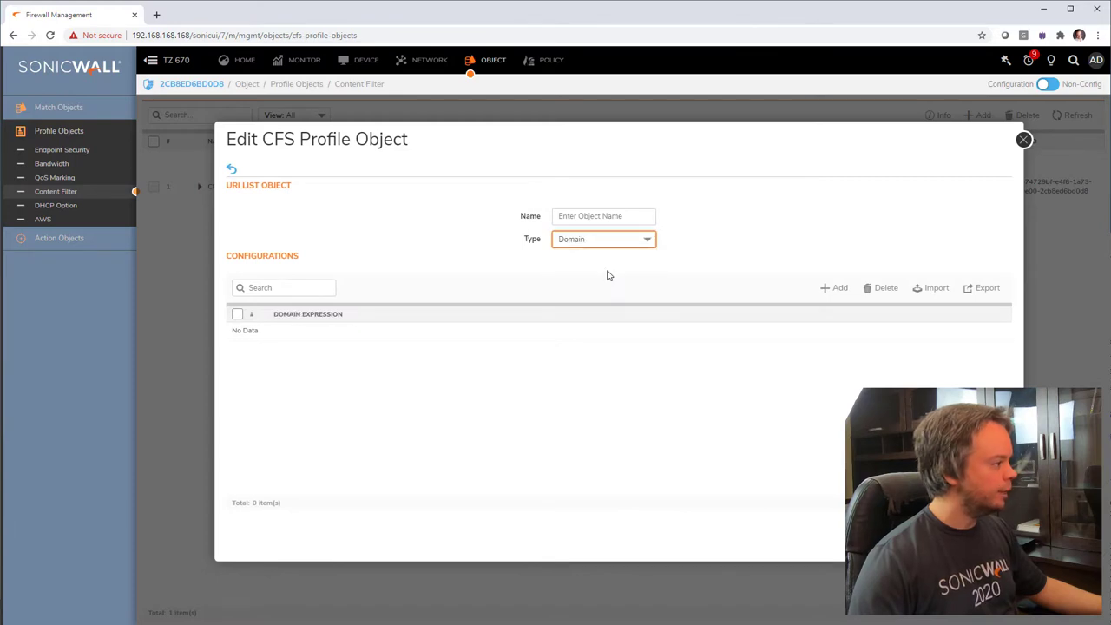
click(831, 289)
click(625, 363)
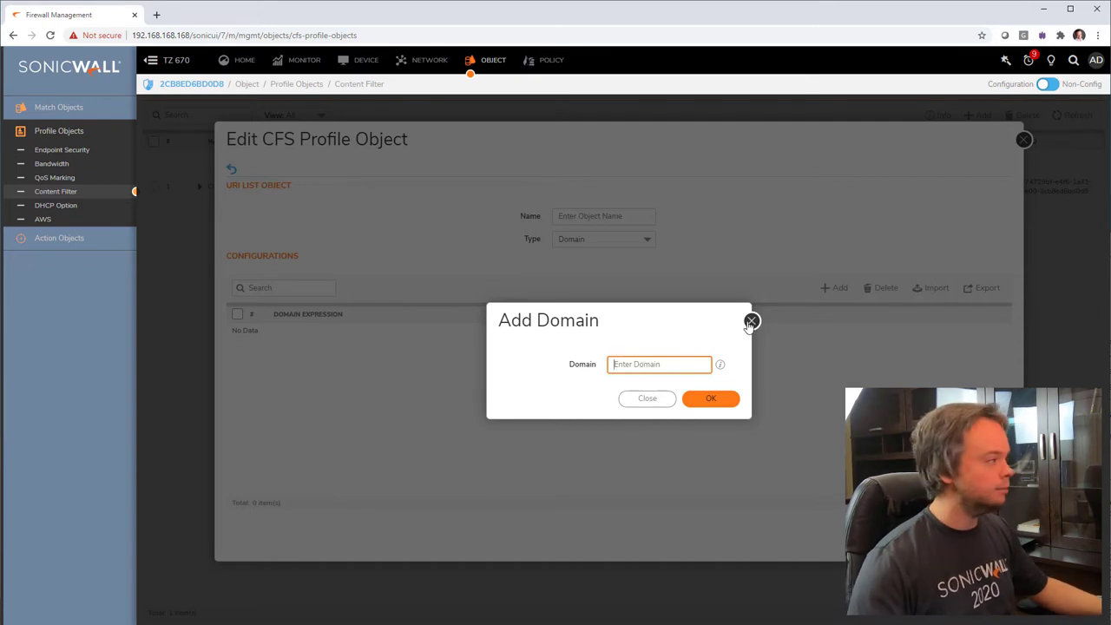
click(752, 321)
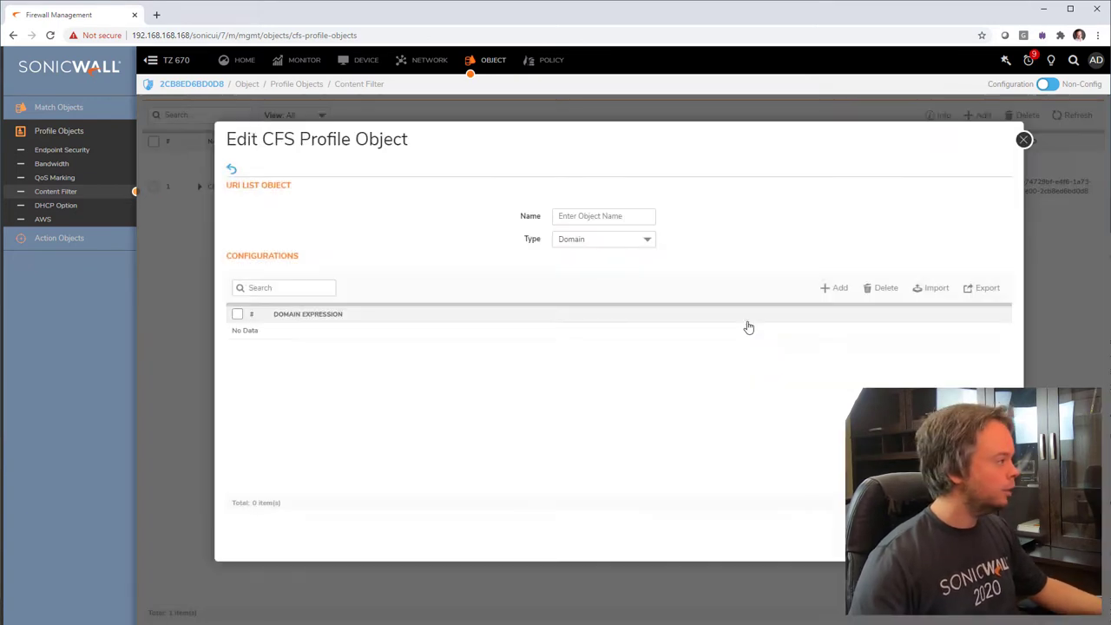
- Switch the new URI list object to the URI type, review its URI entry form, and close the profile without saving
click(642, 240)
click(639, 291)
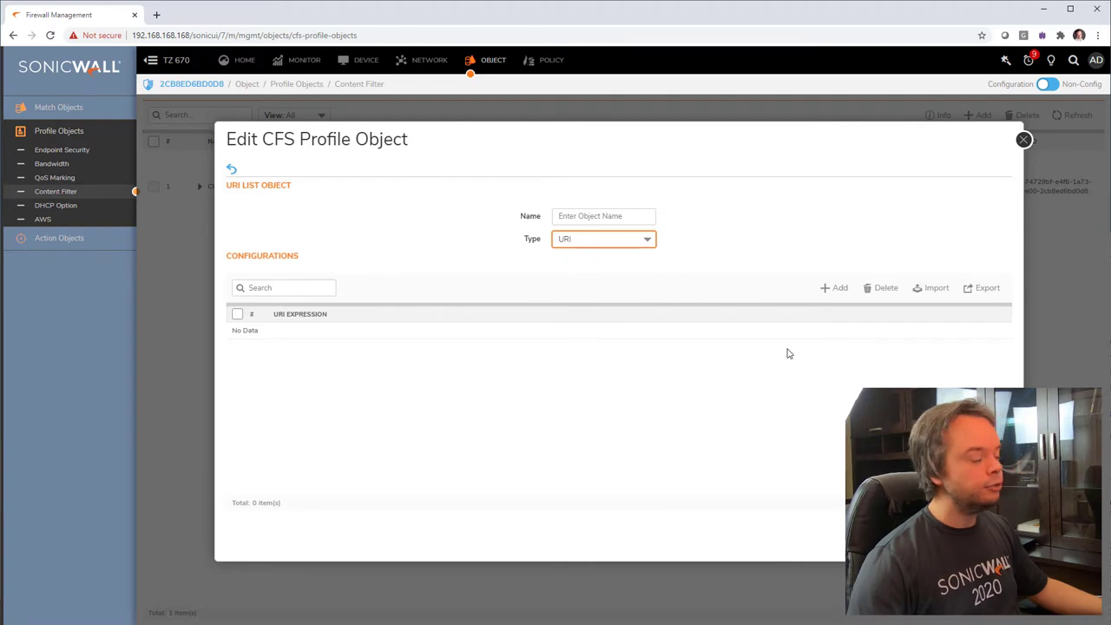
click(830, 290)
click(646, 367)
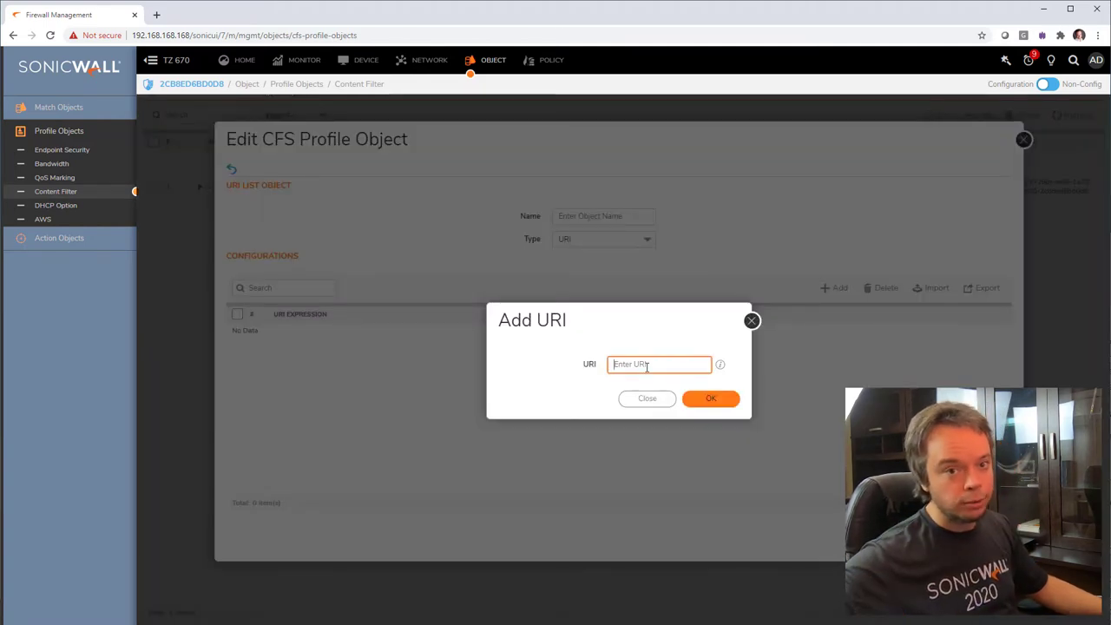
click(751, 321)
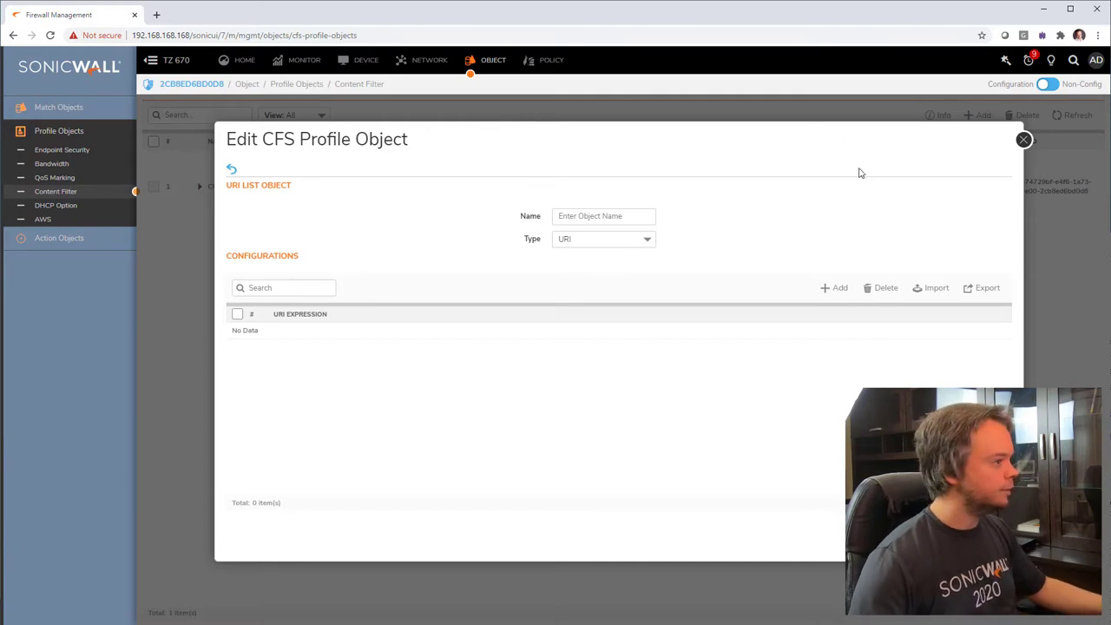
click(1016, 144)
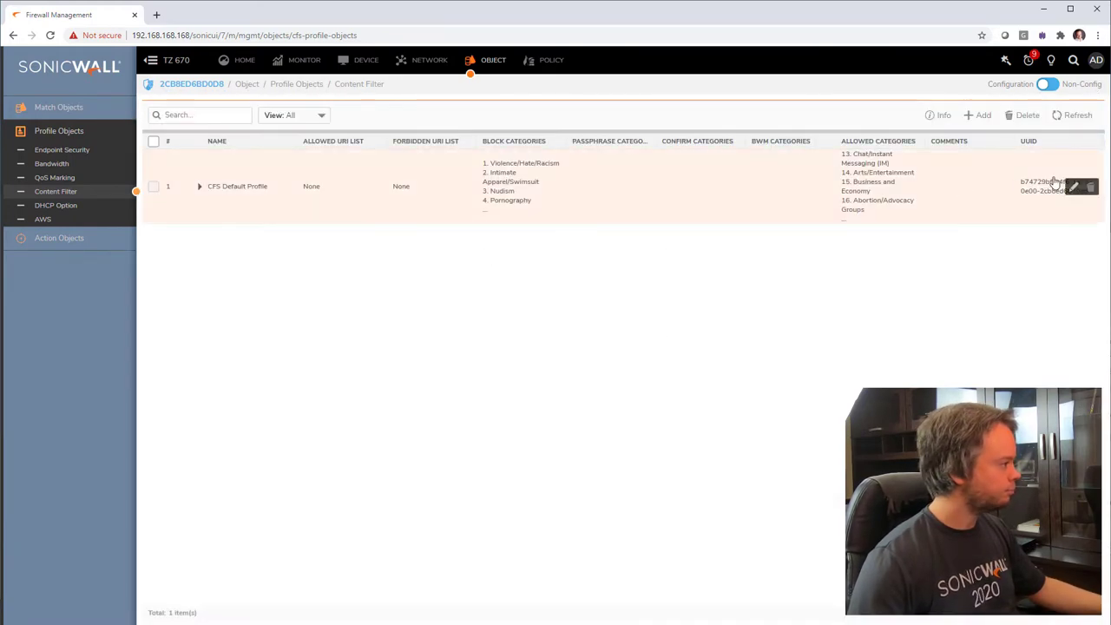
- Reopen the CFS Default Profile and review the URI List Searching Order options alongside the allowed and forbidden URI list settings
click(1074, 190)
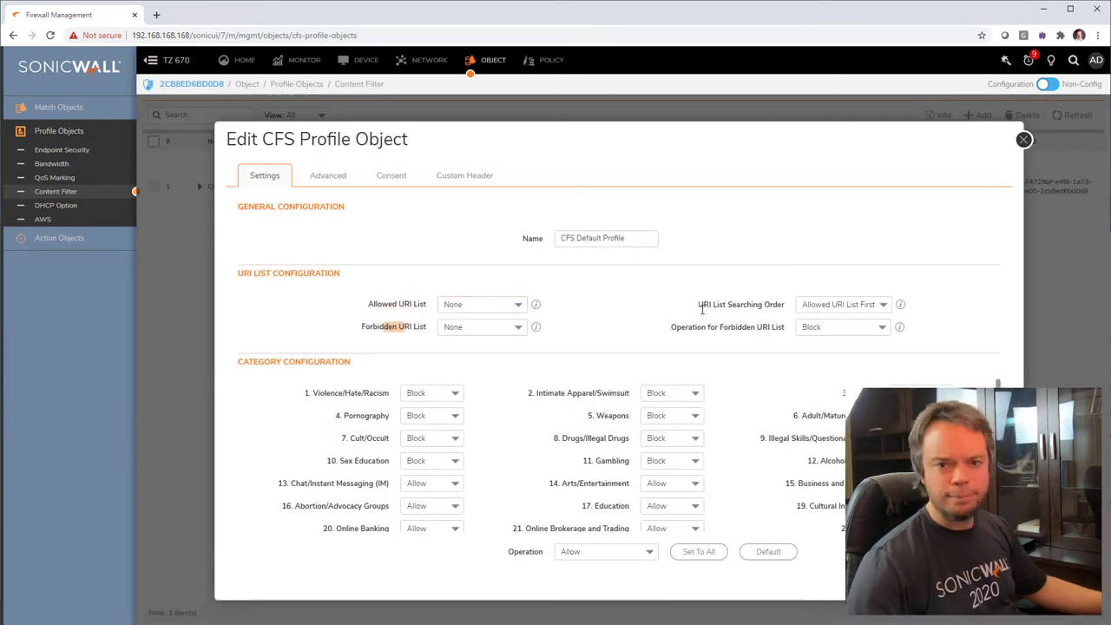
drag(703, 304, 760, 305)
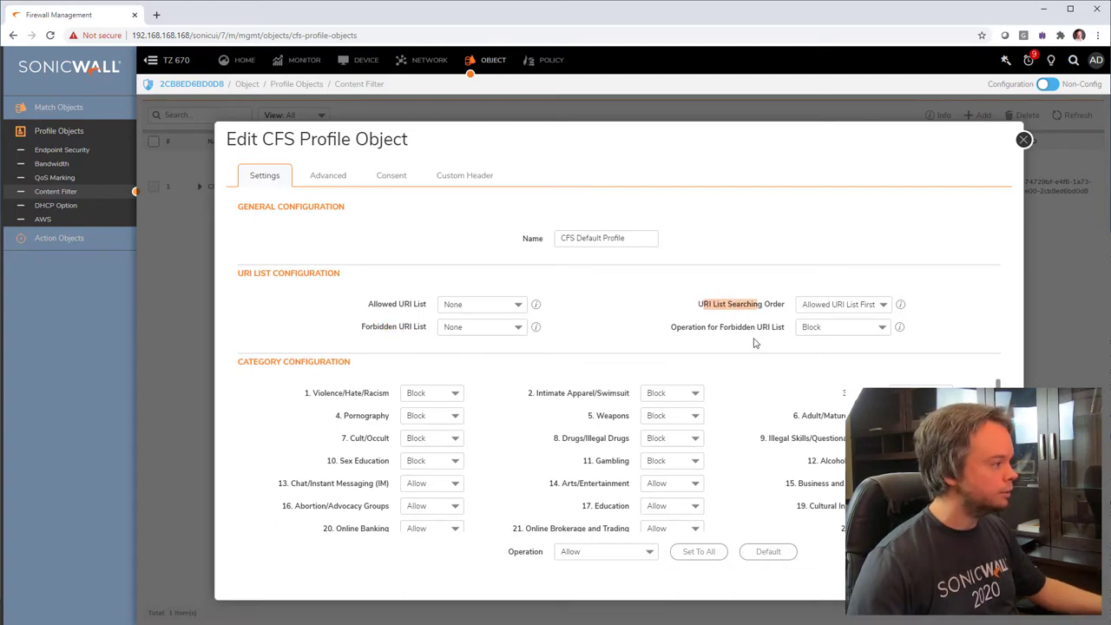
click(859, 304)
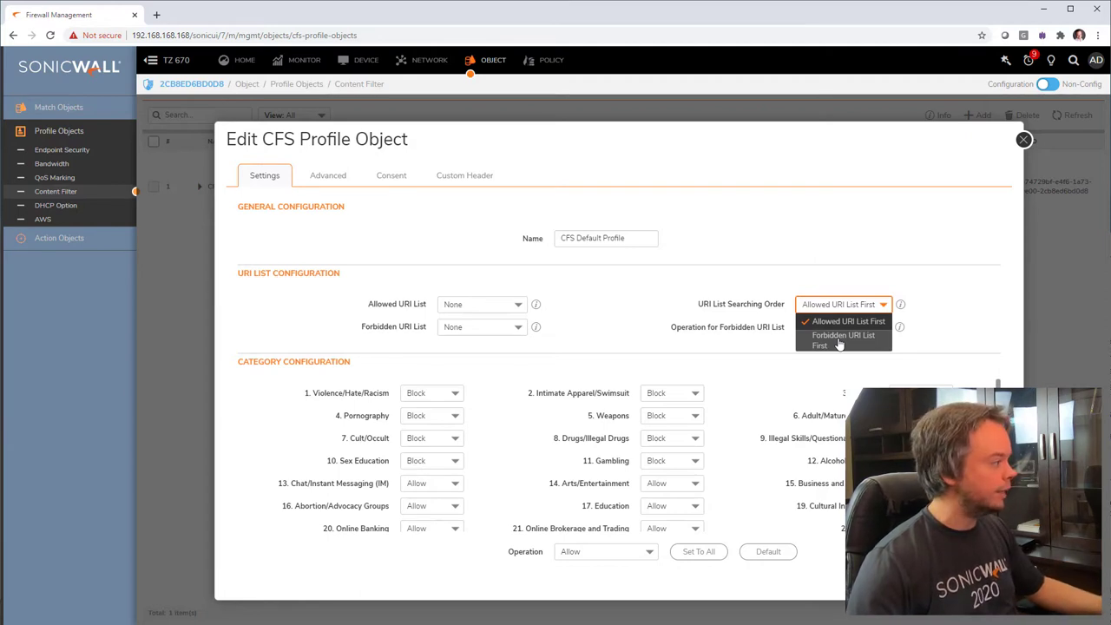
click(564, 312)
drag(380, 303, 425, 328)
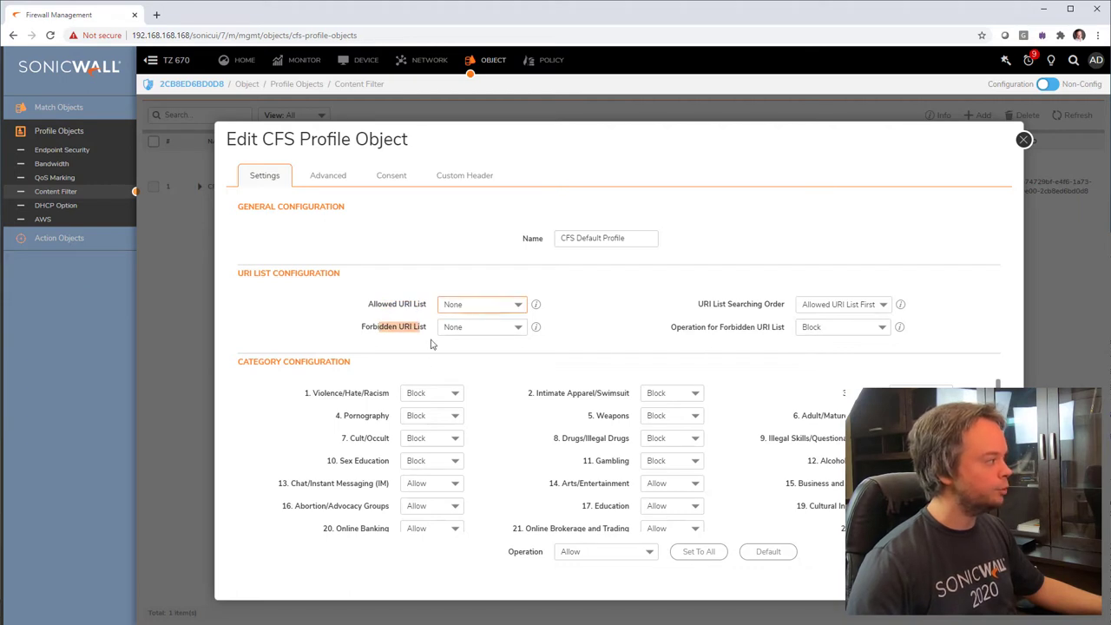
drag(372, 327, 431, 305)
click(679, 331)
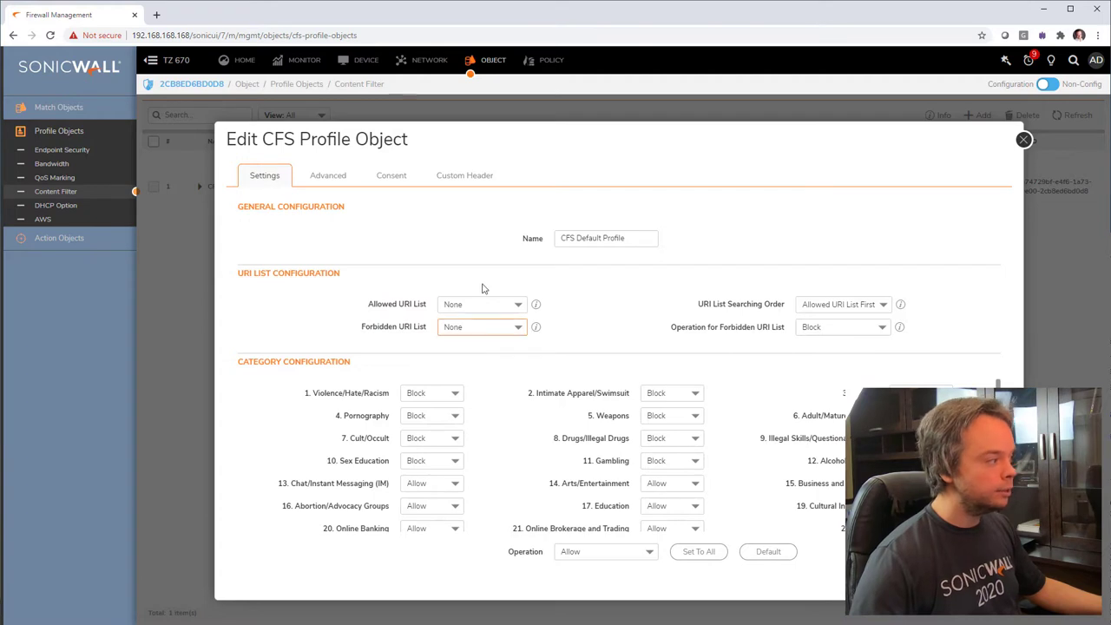
click(436, 342)
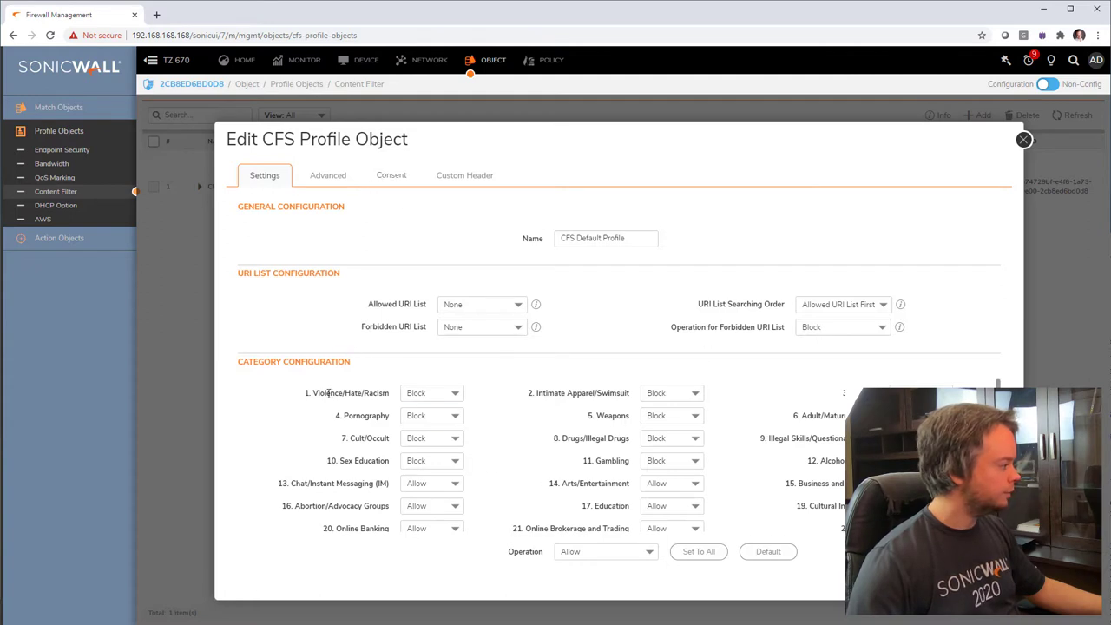
- Review the operations available for the Violence/Hate/Racism and Weapons categories without changing them
click(454, 392)
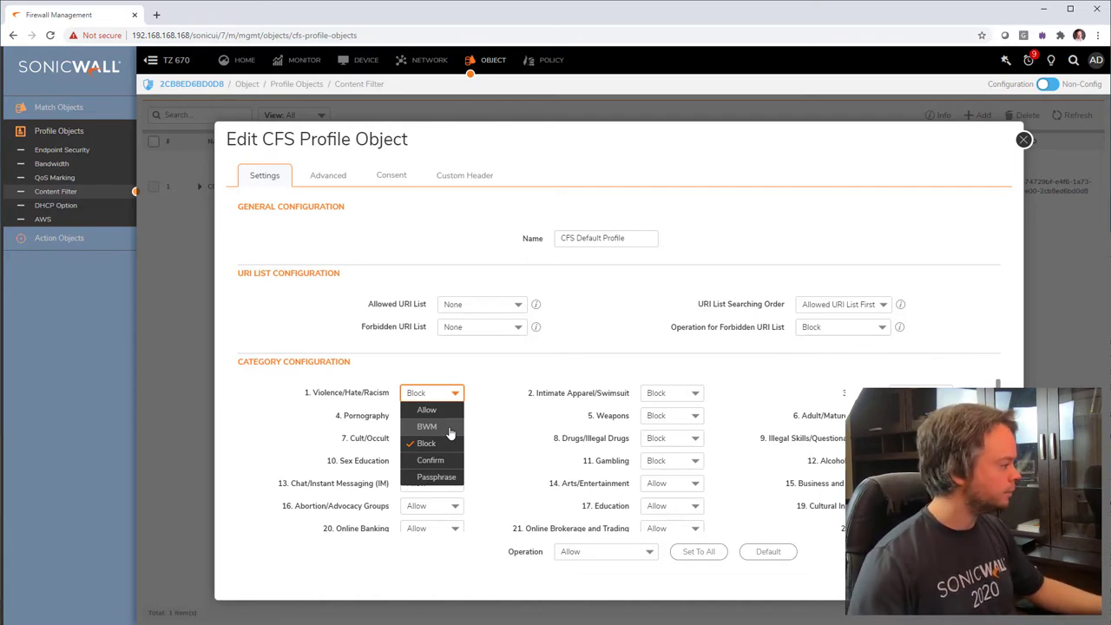
click(494, 432)
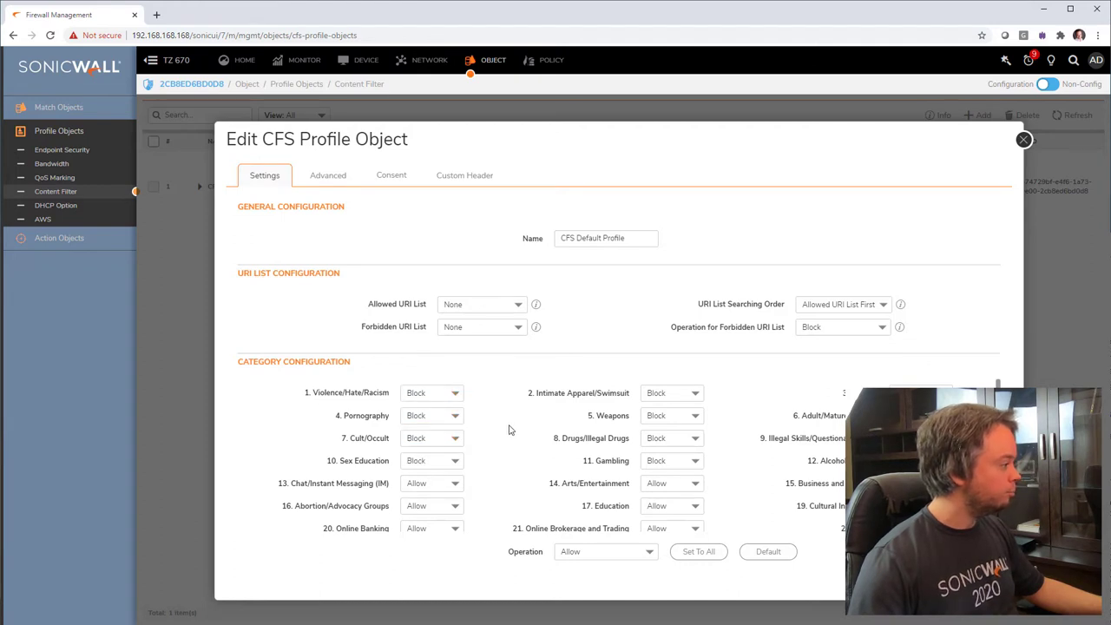
click(457, 396)
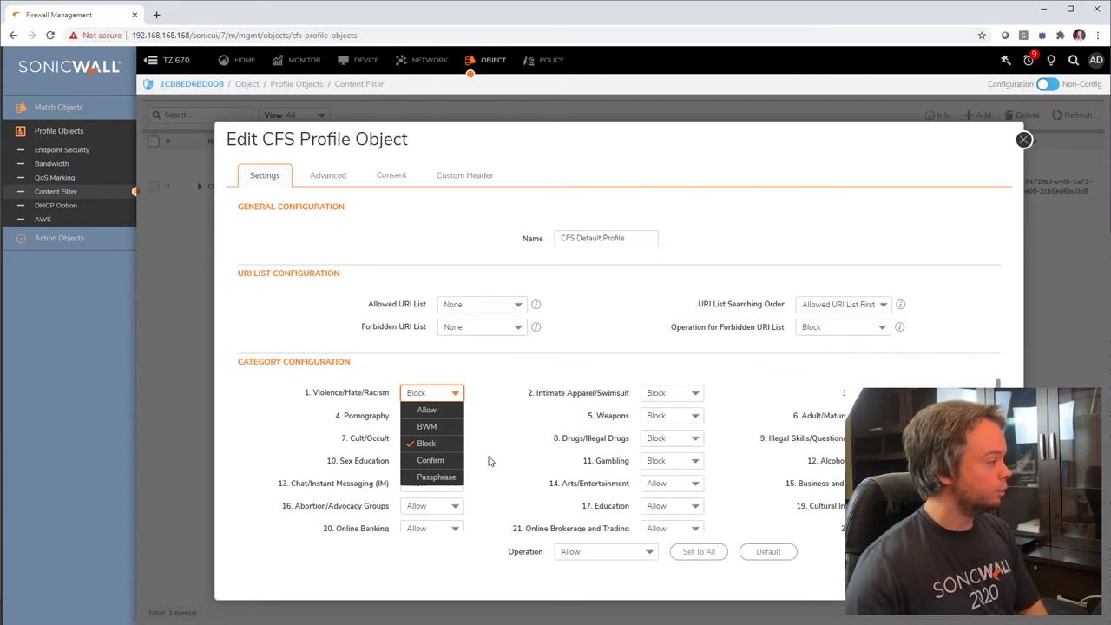
click(487, 461)
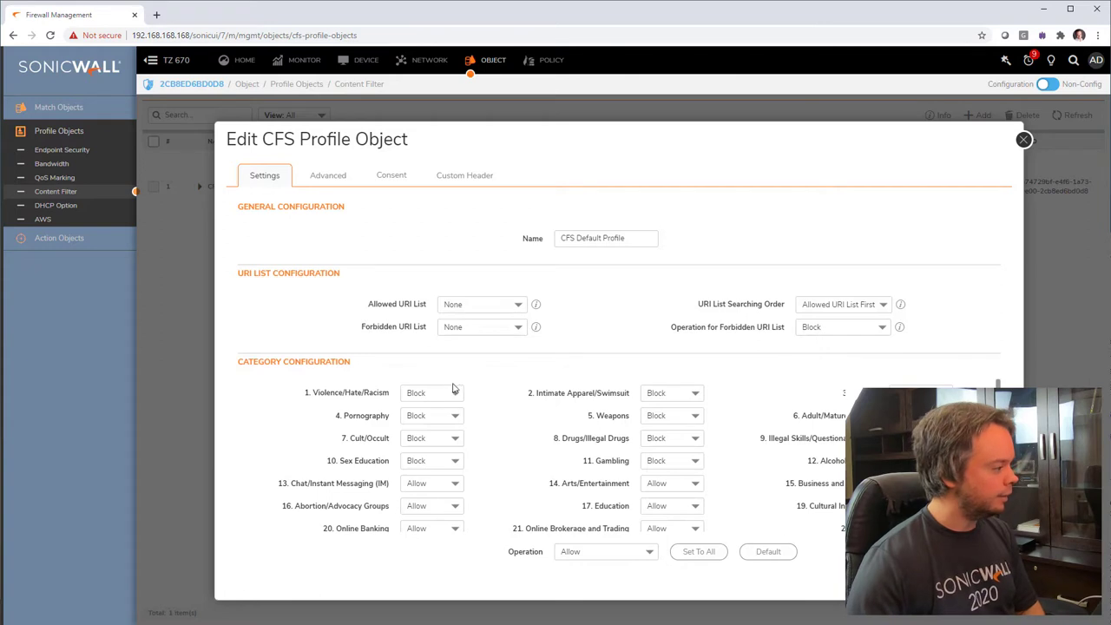
click(688, 420)
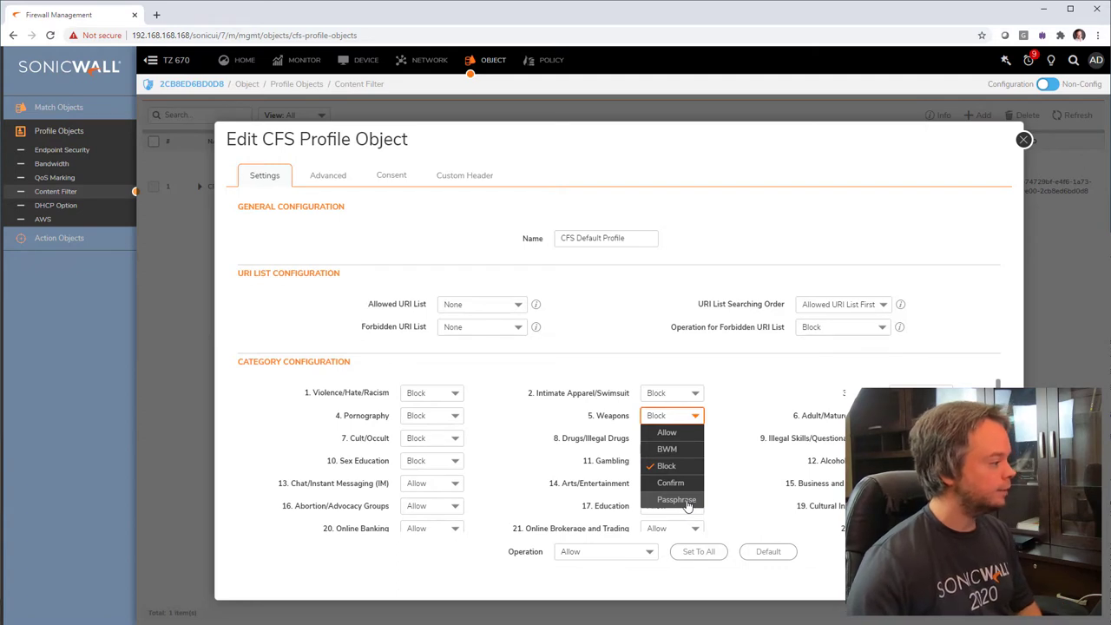
click(735, 490)
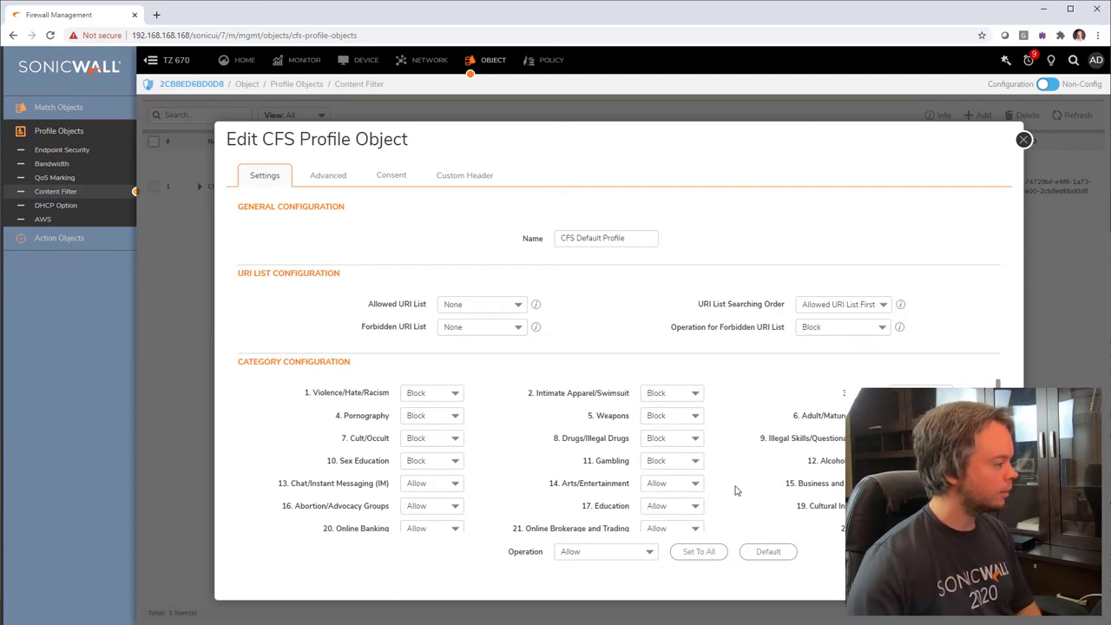
- Examine the profile's category list through Radicalization and Extremism, checking the settings for Sex Education and Gambling
scroll(735, 490, down, 3)
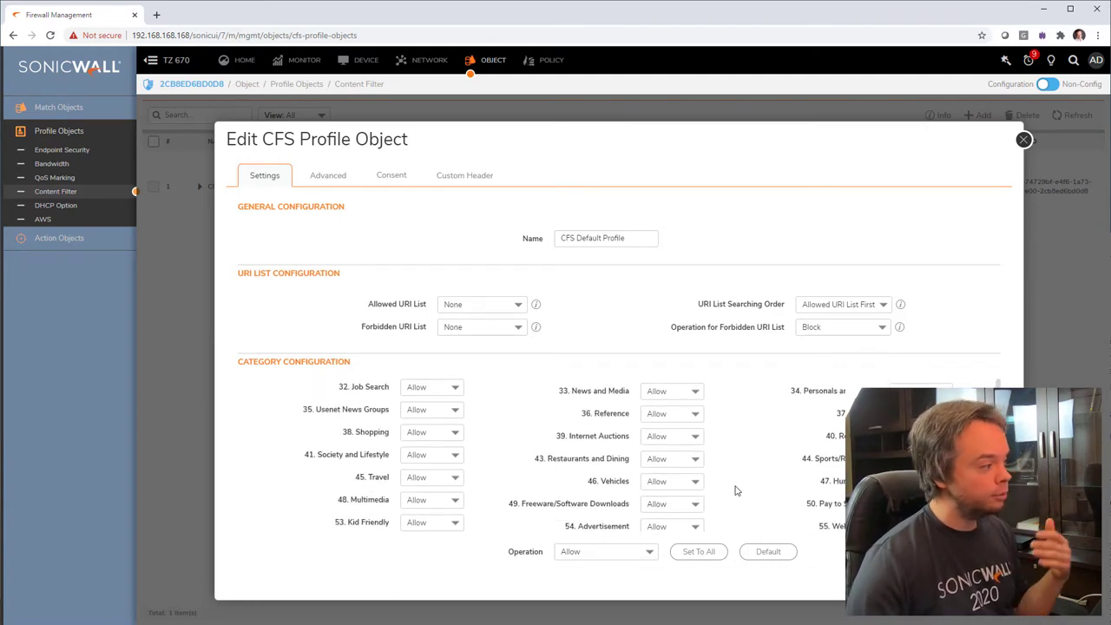
scroll(735, 490, down, 1)
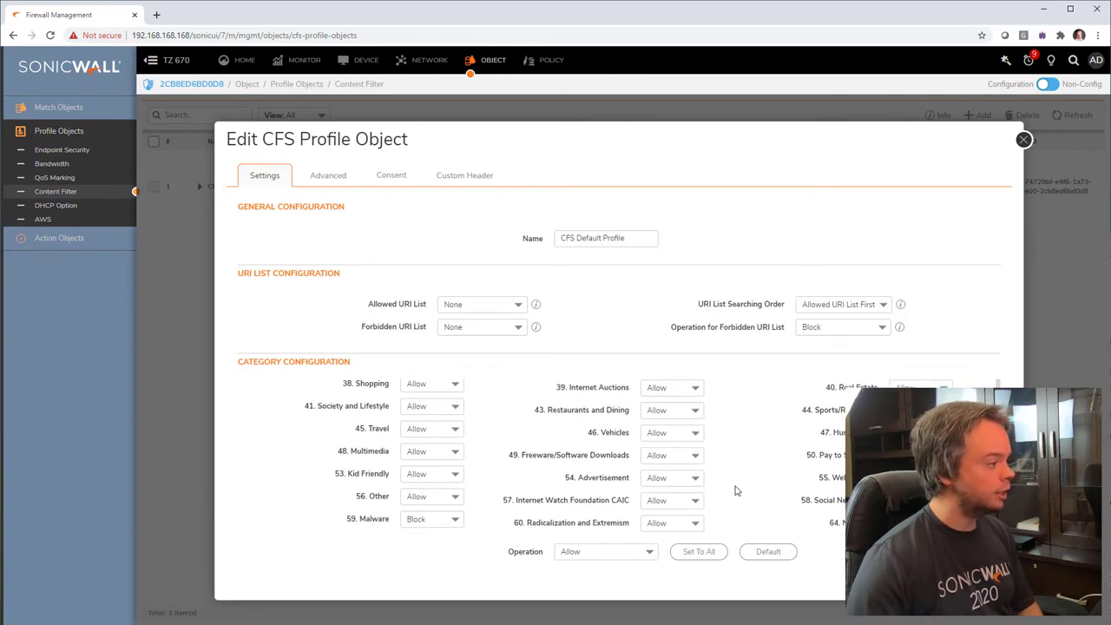
scroll(735, 490, up, 4)
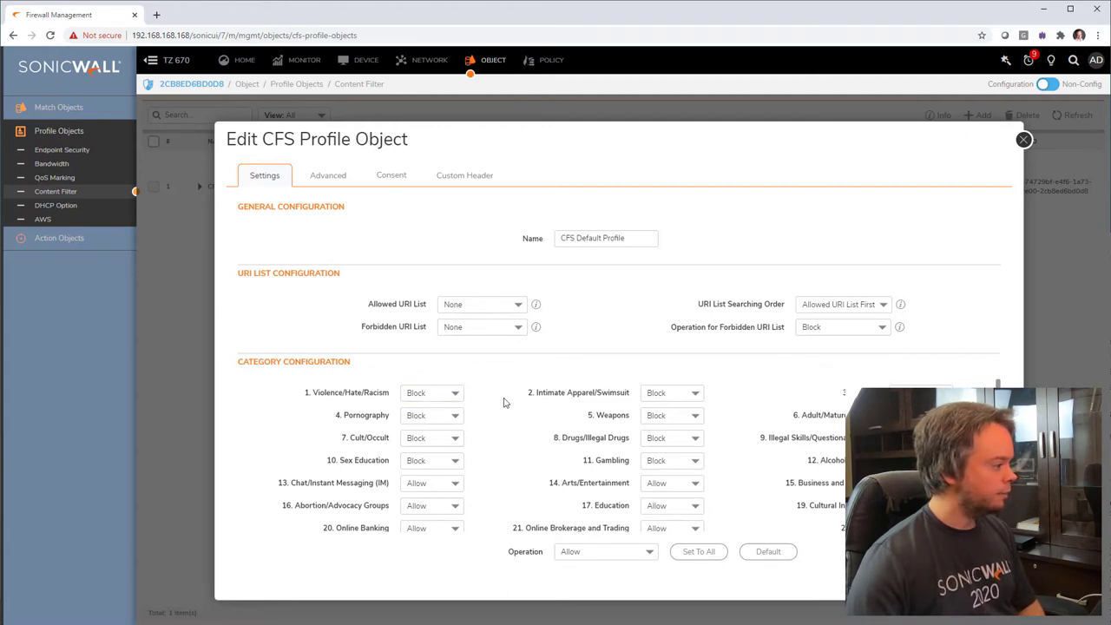
drag(343, 392, 373, 461)
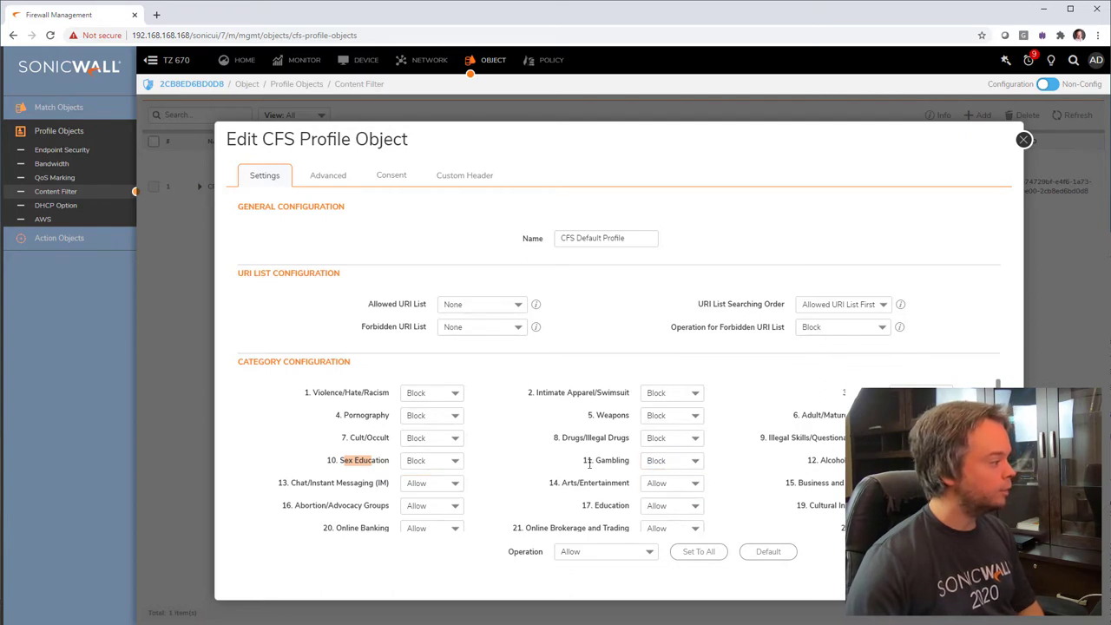
drag(597, 462, 627, 466)
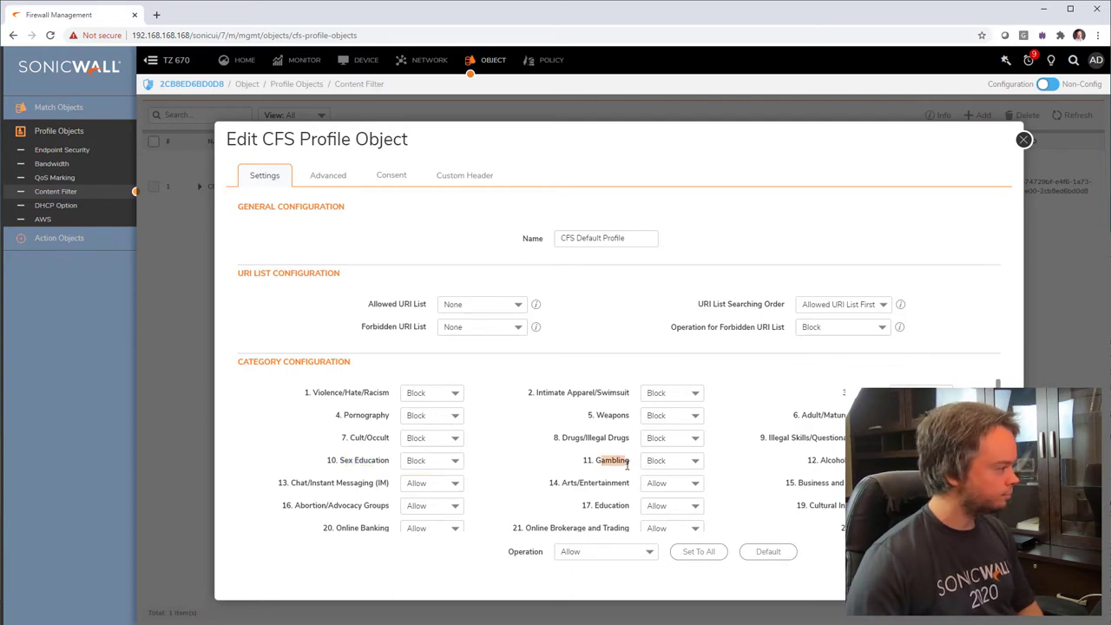
click(592, 461)
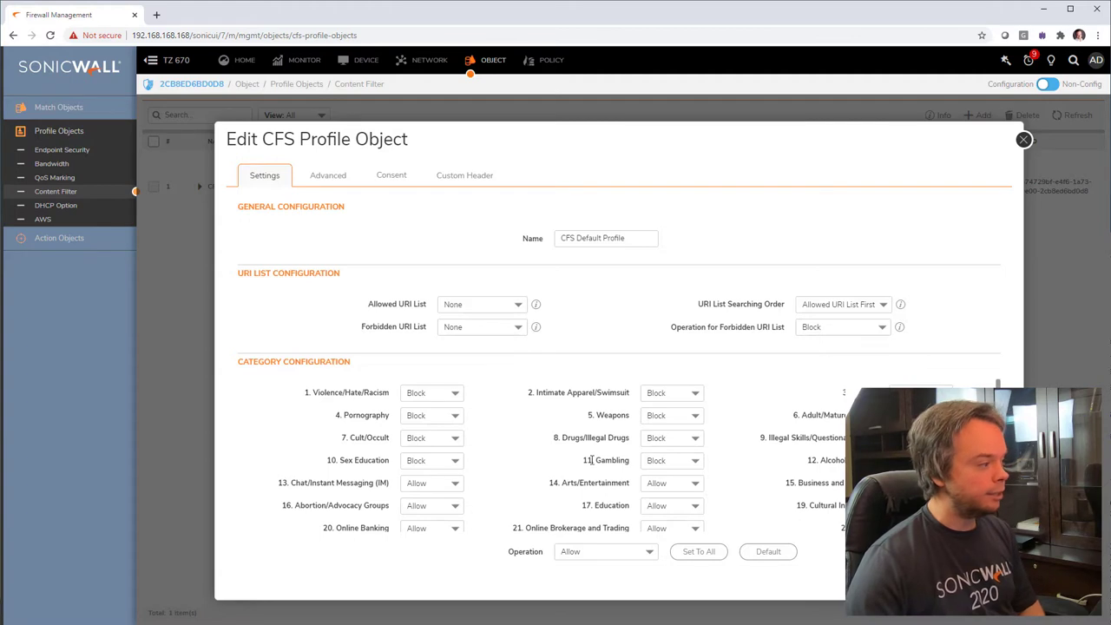
drag(592, 461, 623, 460)
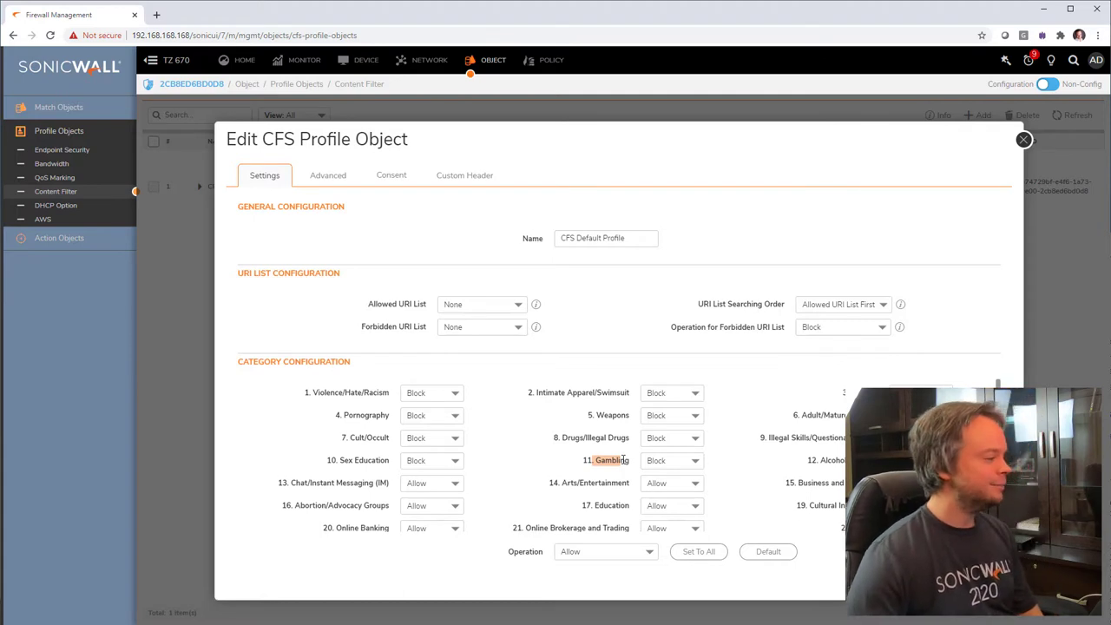
click(623, 460)
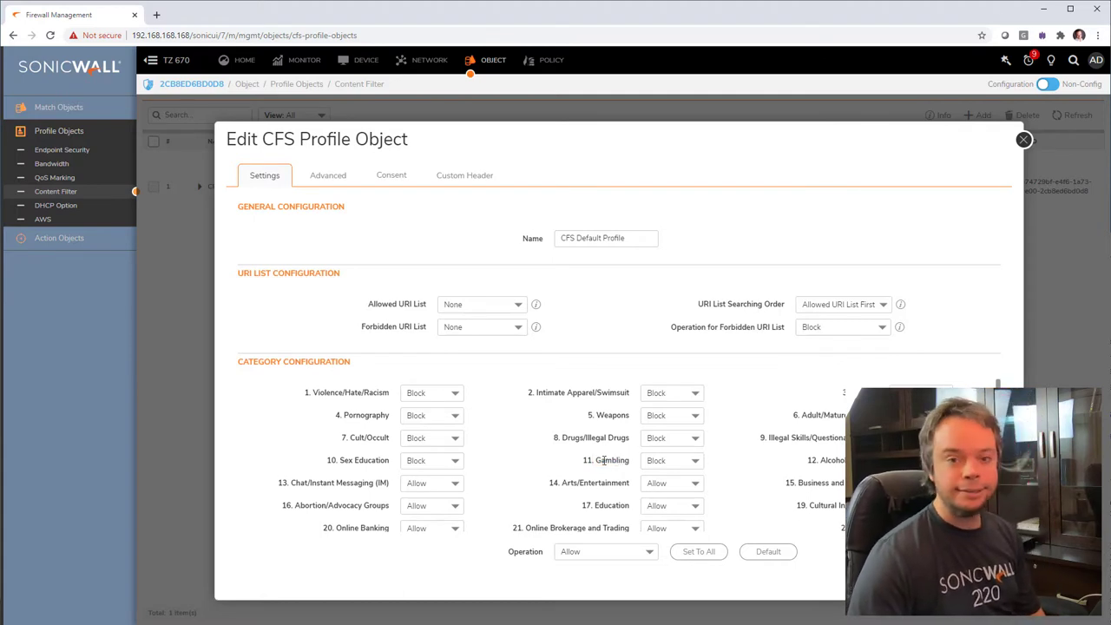
drag(602, 459, 631, 464)
click(624, 461)
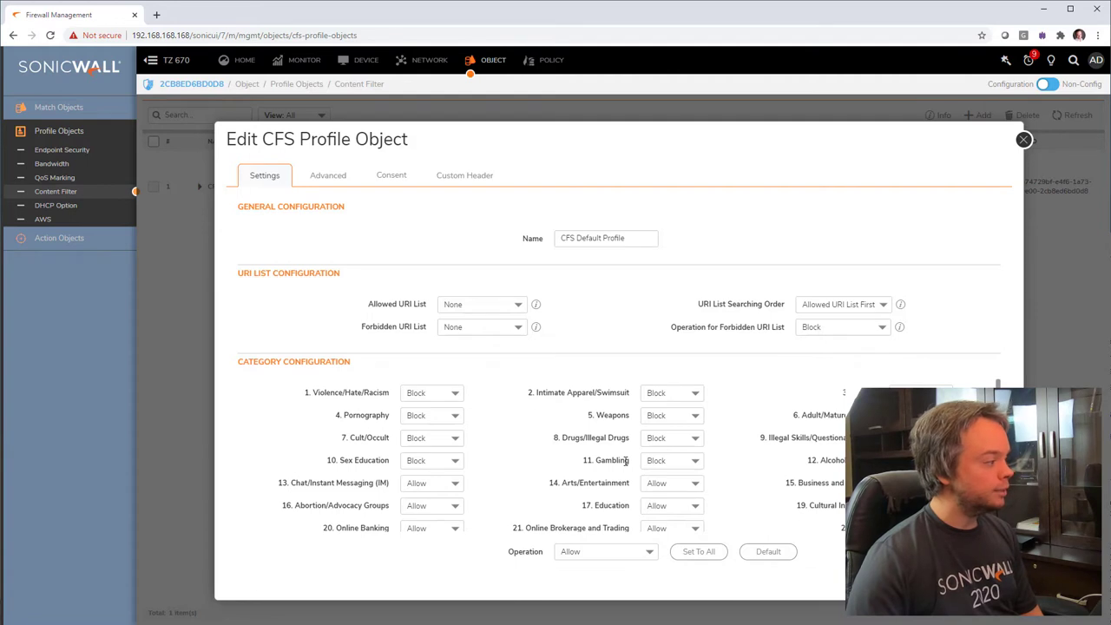
drag(597, 461, 629, 461)
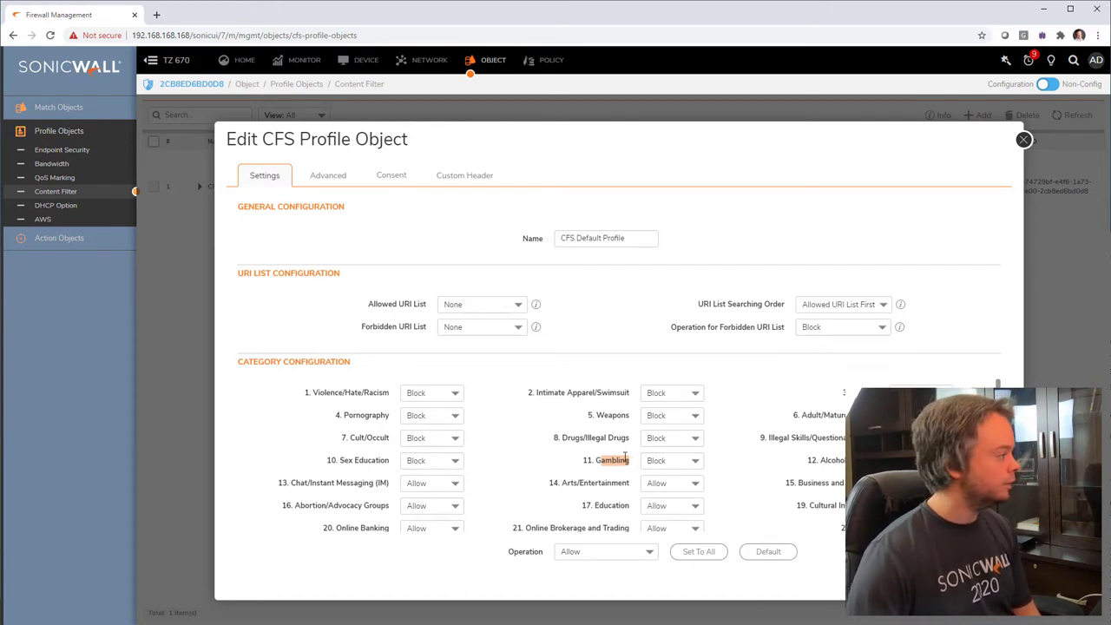
- Create a new URI list object for the profile's Allowed URI List, named "allowed gambling" and of type Domain
drag(375, 304, 406, 304)
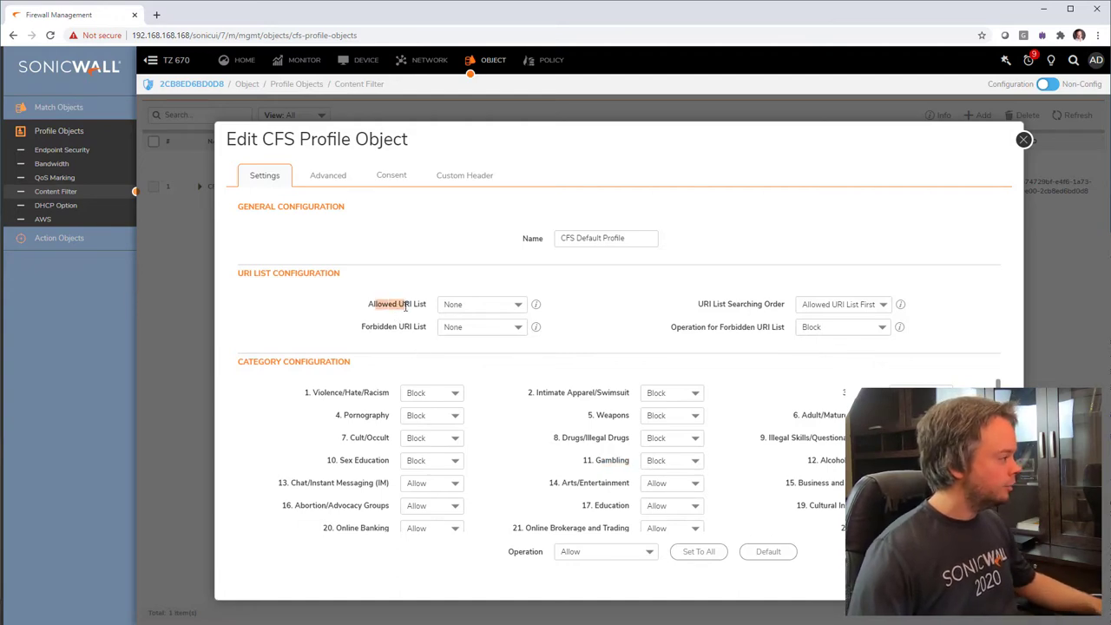
click(460, 304)
click(462, 335)
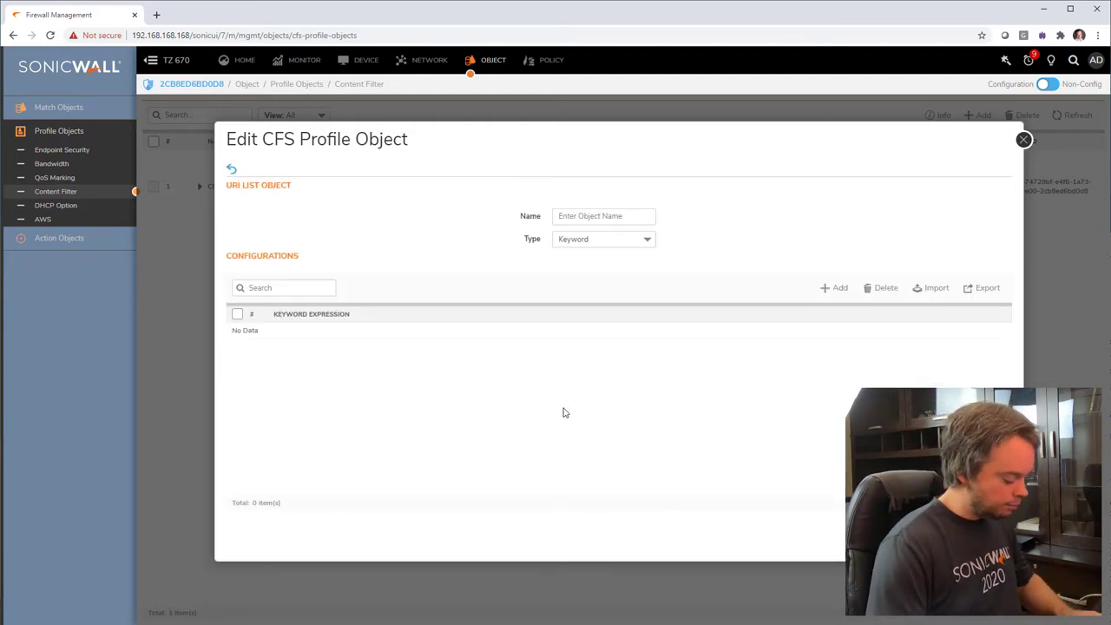
click(603, 215)
text(allowed ga)
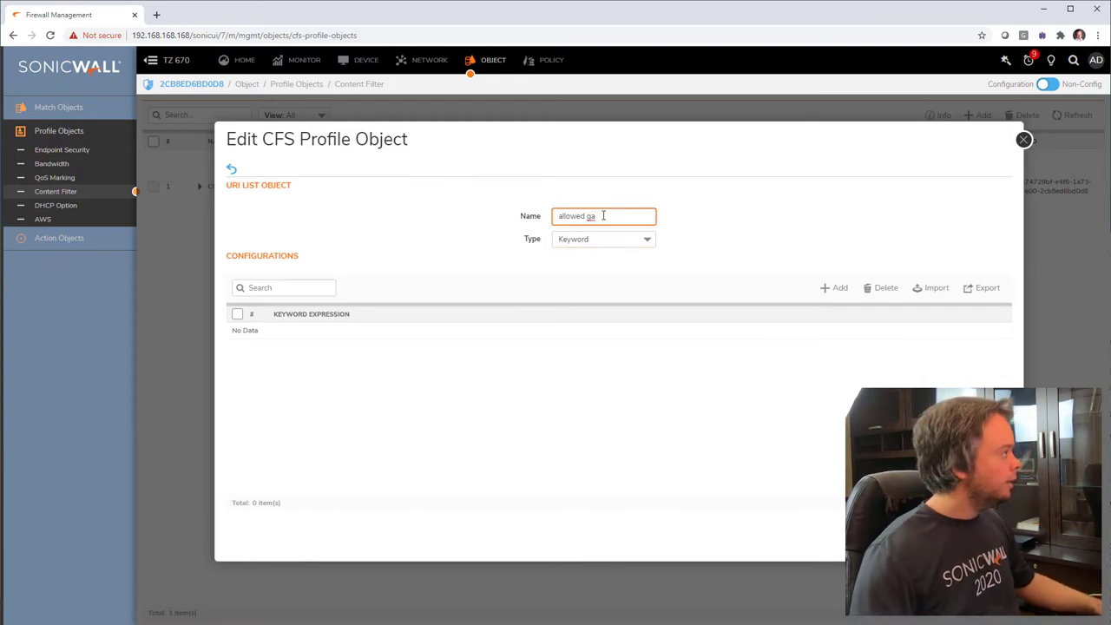
text(mbling)
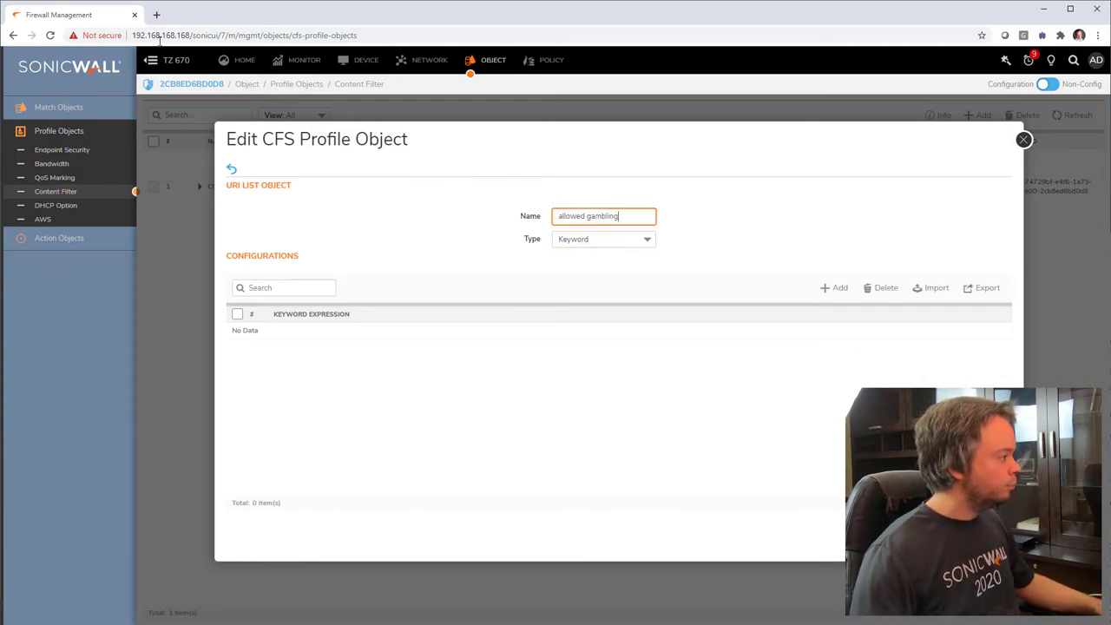
click(621, 242)
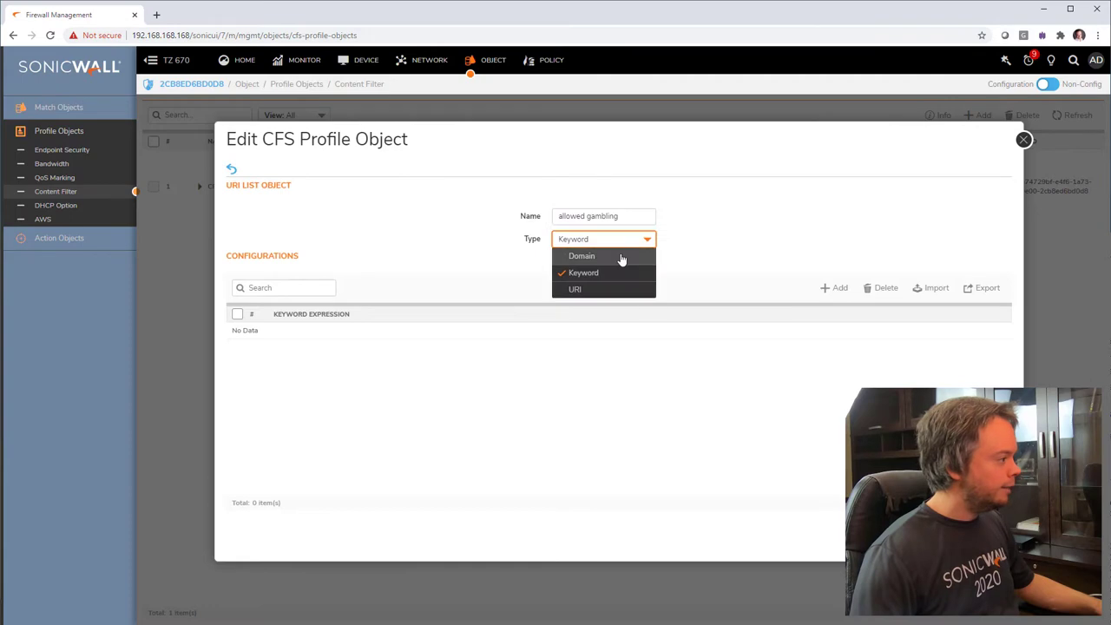
click(621, 255)
- Add the domain lotoquebec.com to the list and save it as the profile's Allowed URI List
click(834, 288)
click(689, 364)
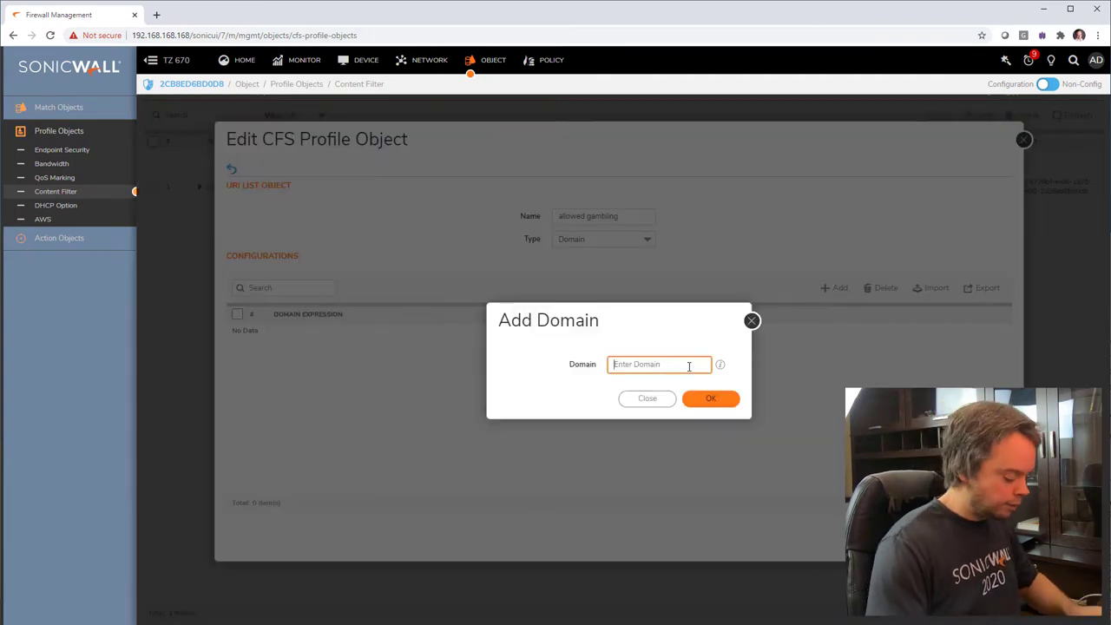
text(lotoquebec.com)
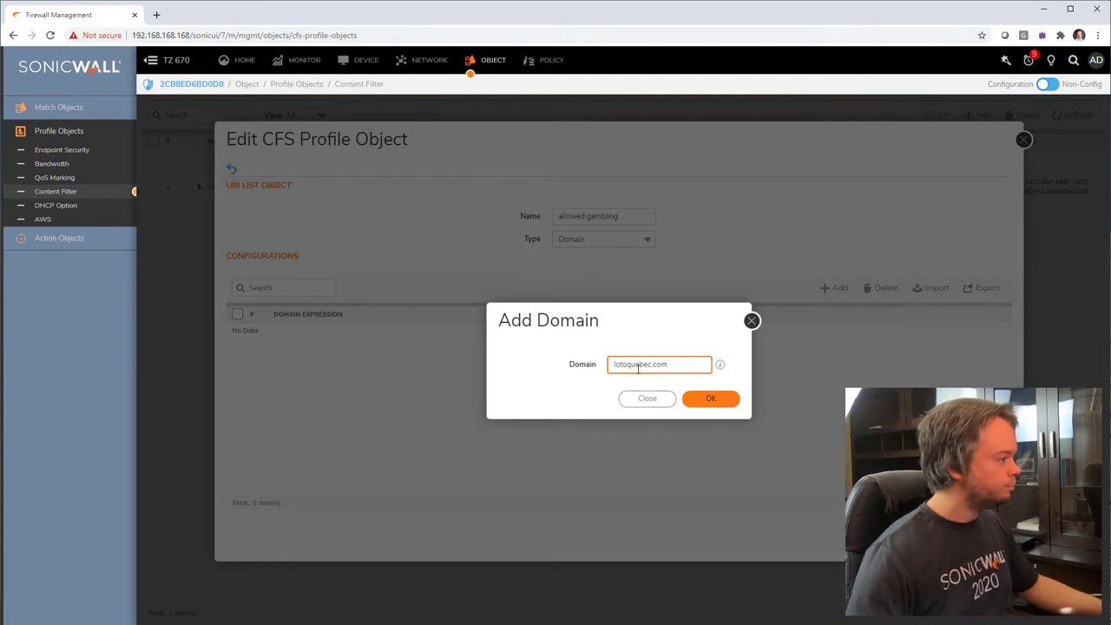
click(712, 400)
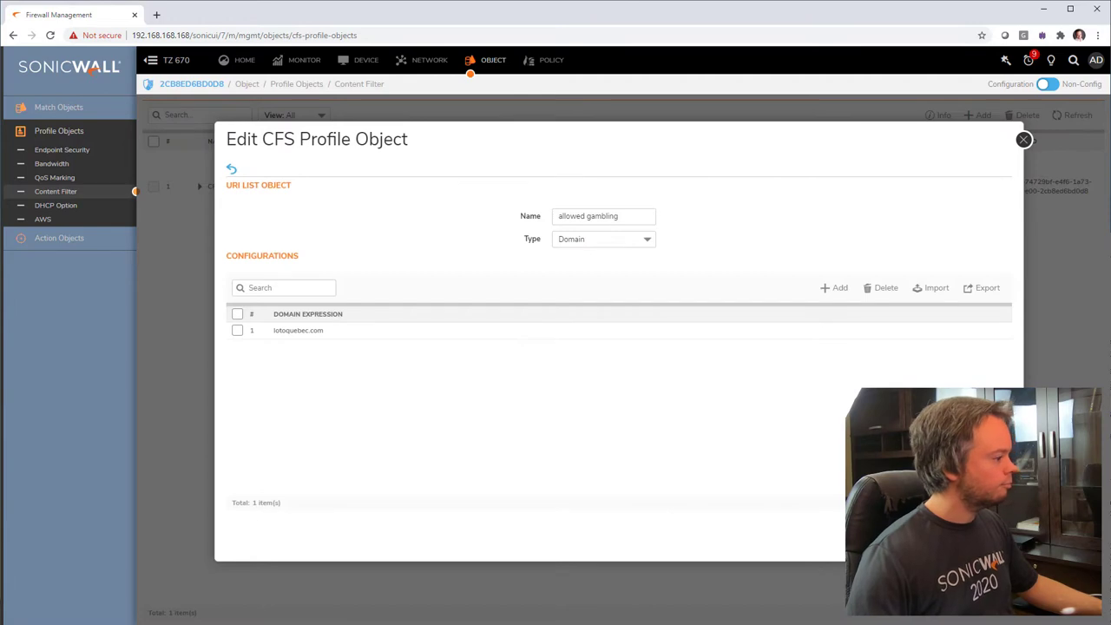
click(980, 538)
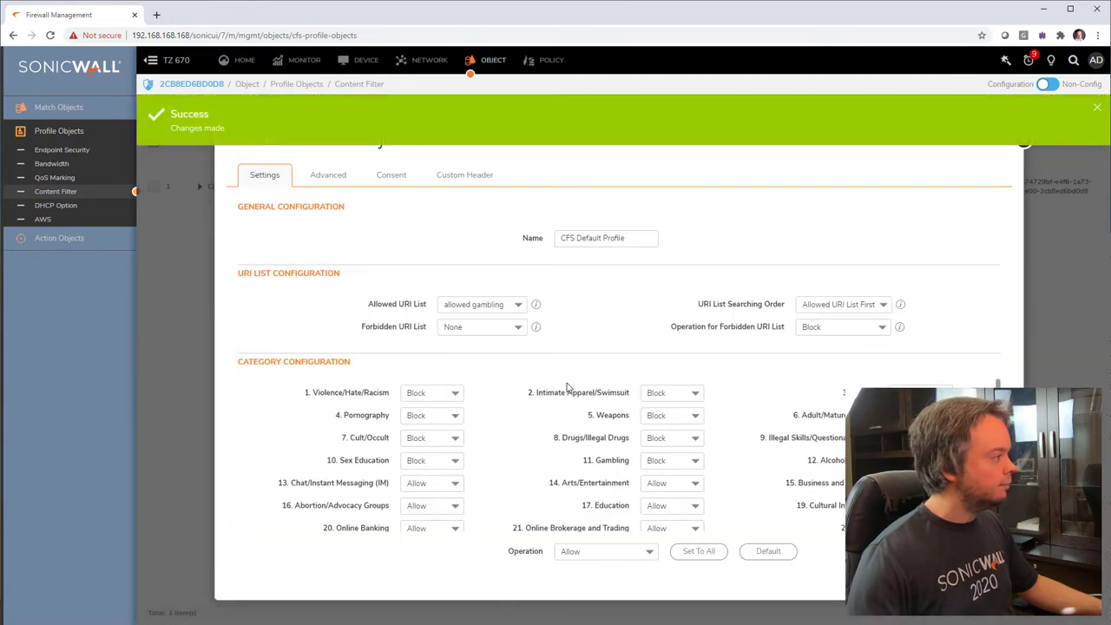
- Review the Allowed URI List and URI List Searching Order settings without changing them, and save the CFS Default Profile
drag(413, 307, 374, 306)
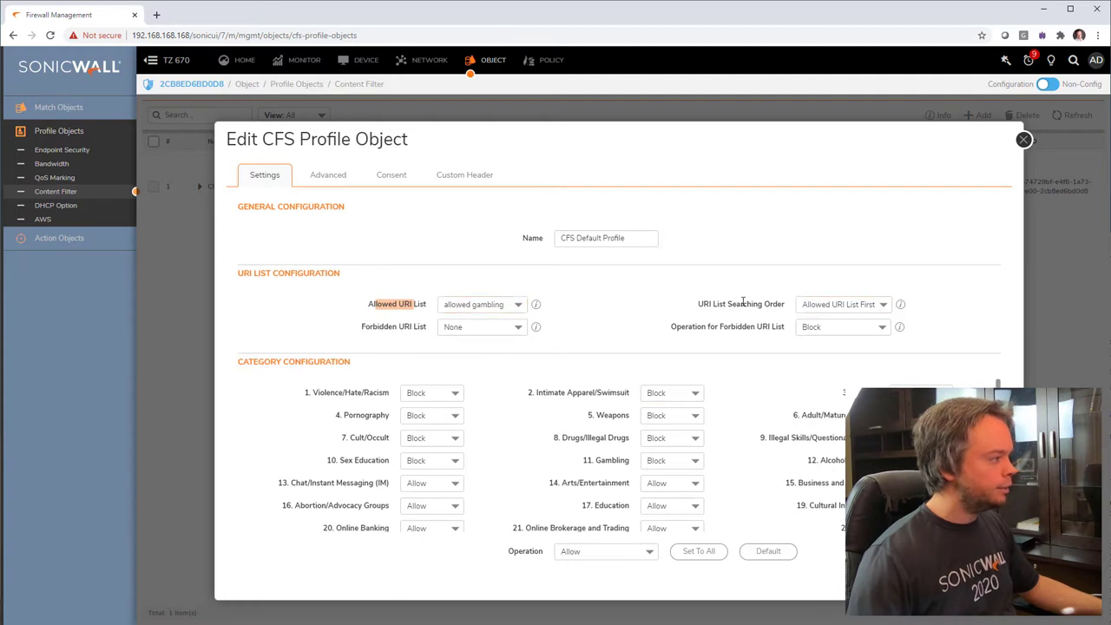
drag(694, 304, 771, 304)
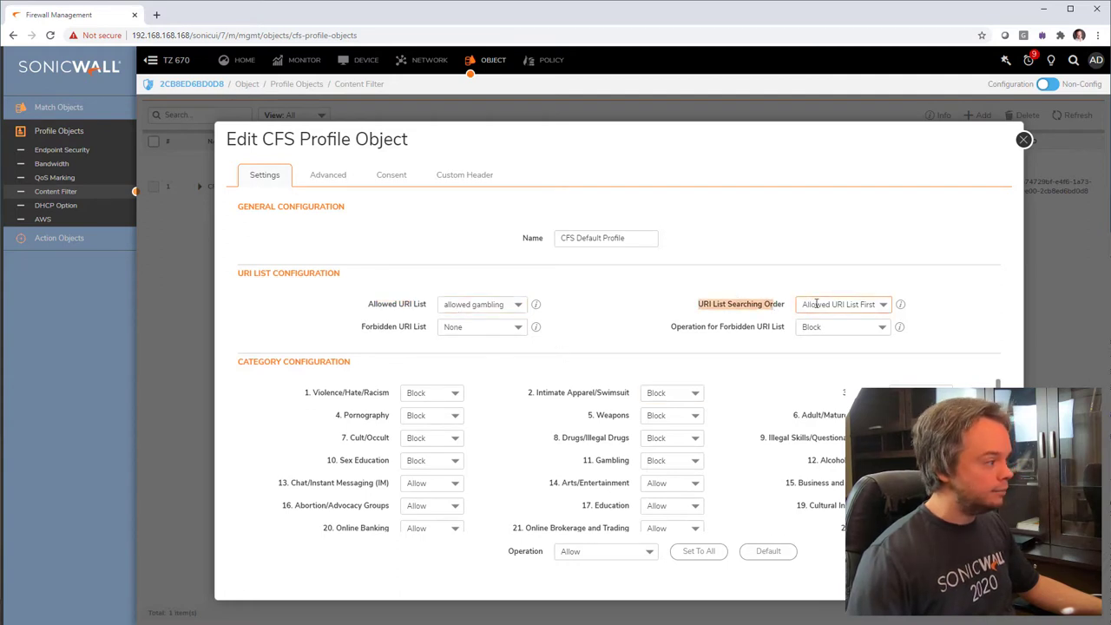
click(808, 305)
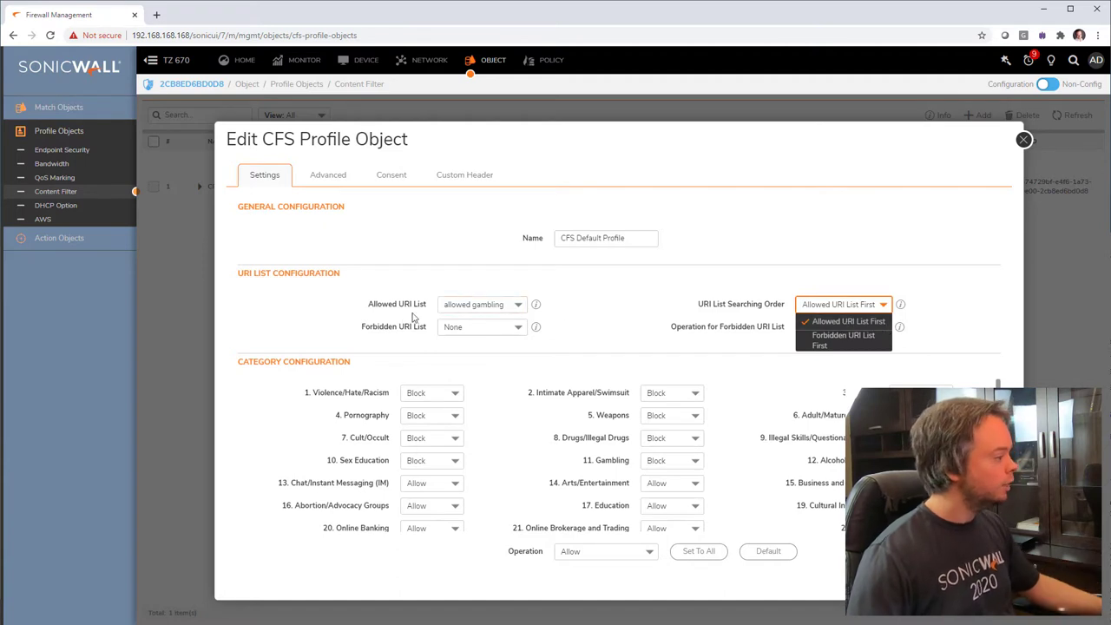
click(574, 459)
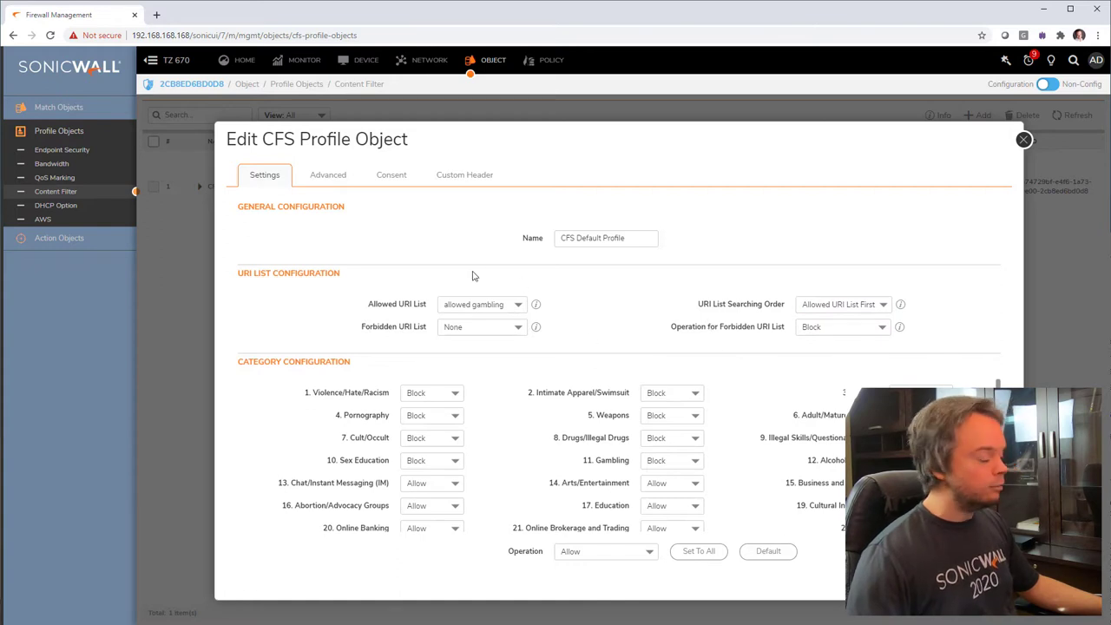
drag(367, 304, 414, 304)
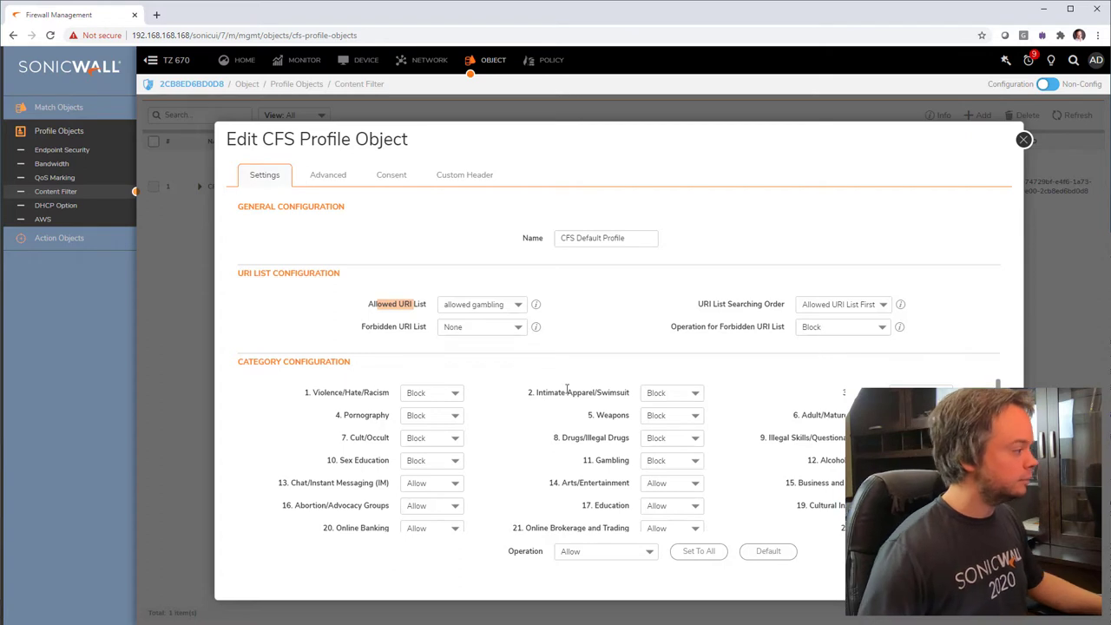
click(611, 462)
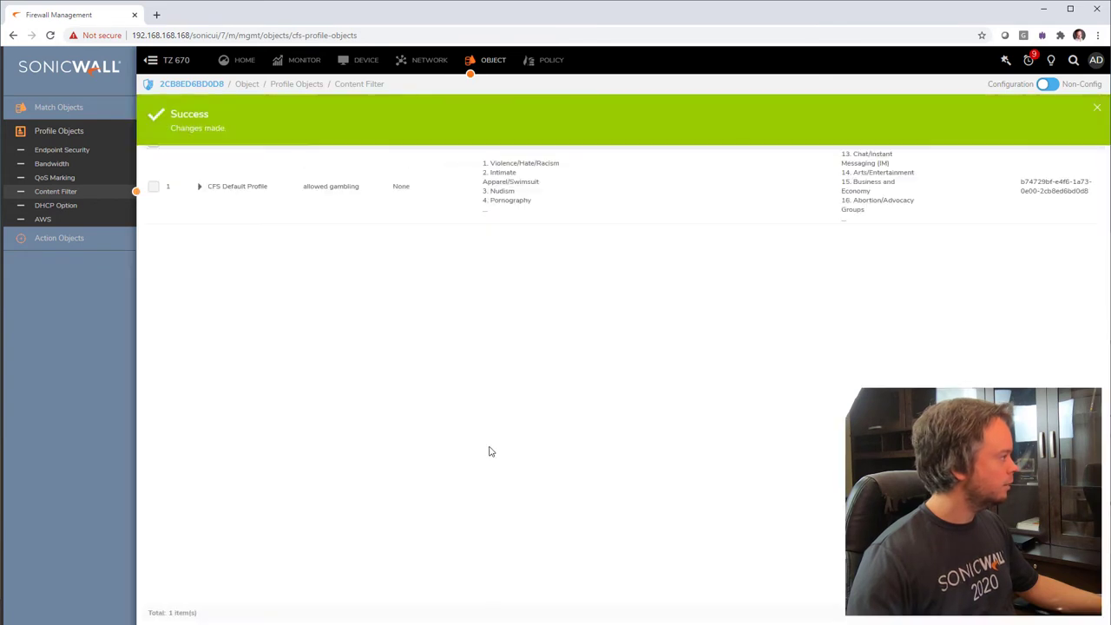
- Open the CFS Default Action among the content filter actions and examine its block page HTML
click(82, 239)
click(95, 271)
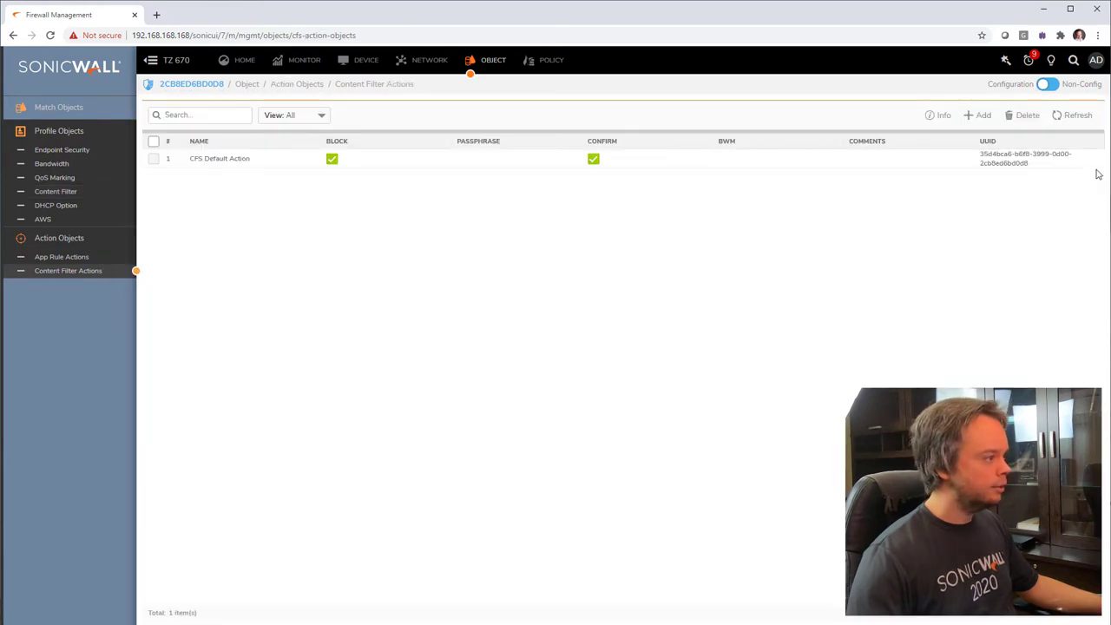
click(1046, 162)
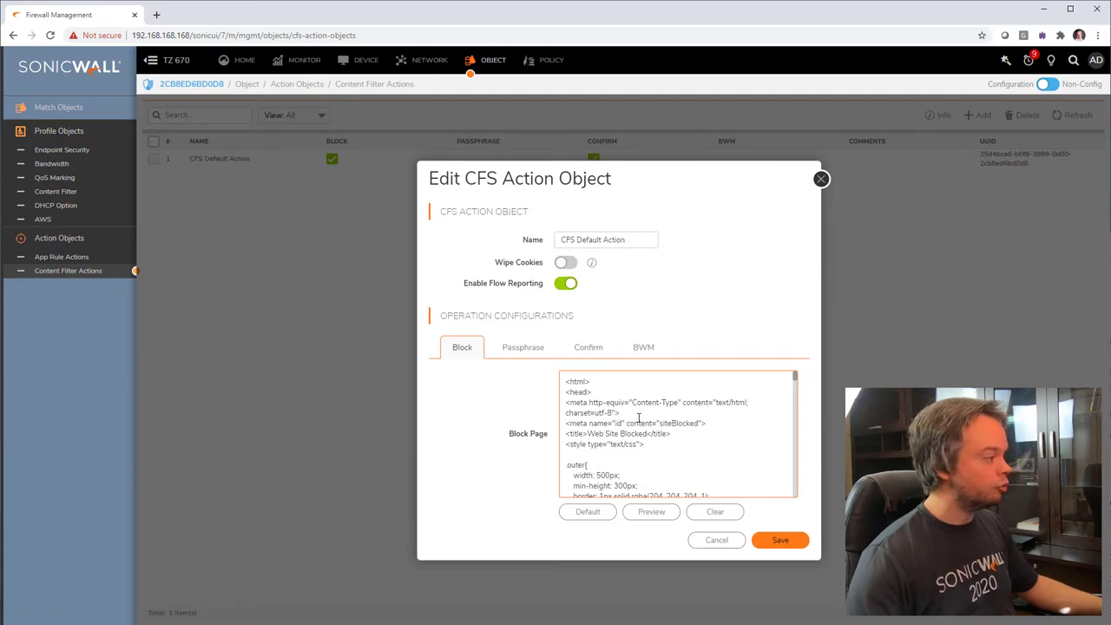
drag(570, 381, 681, 458)
click(681, 457)
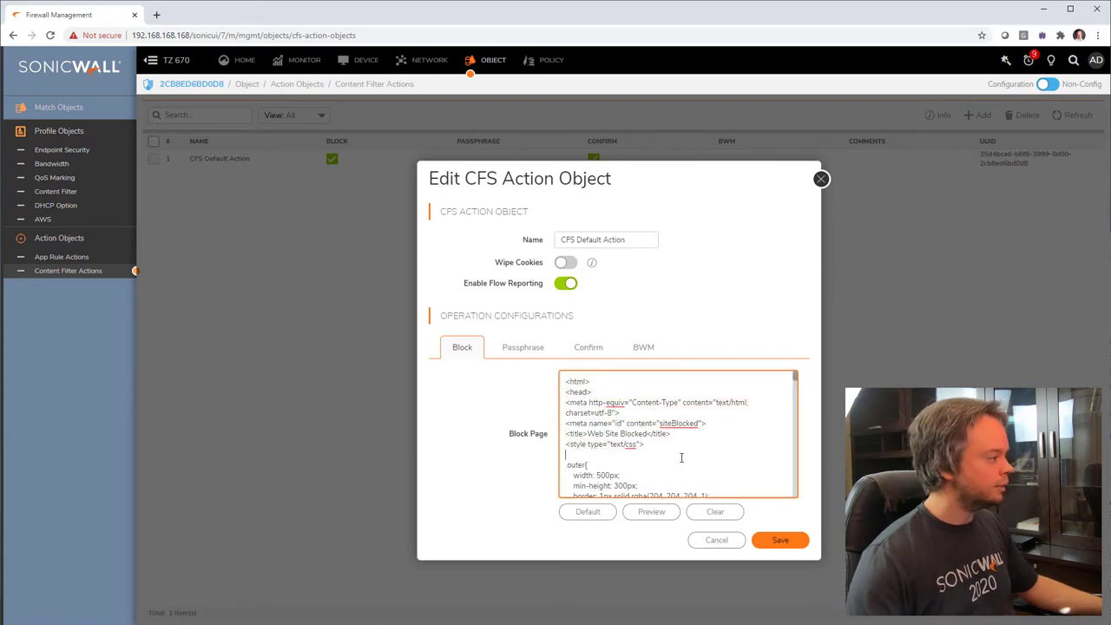
- Preview the block page, check its URL, policy, client IP and block reason fields, and close the action without saving
click(655, 512)
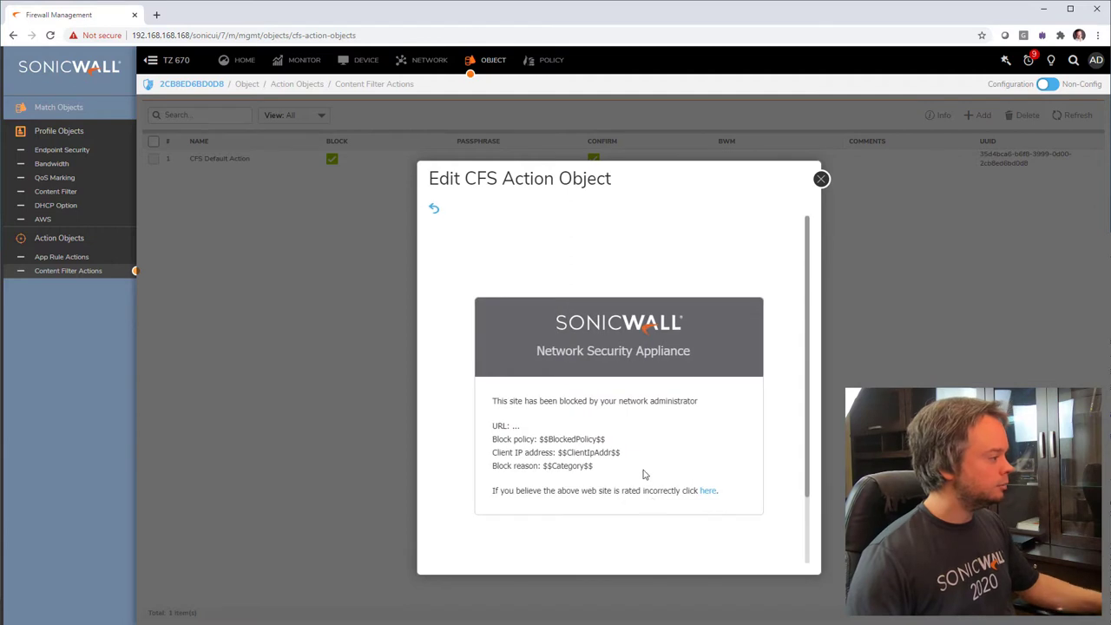
scroll(603, 424, down, 1)
scroll(603, 424, down, 2)
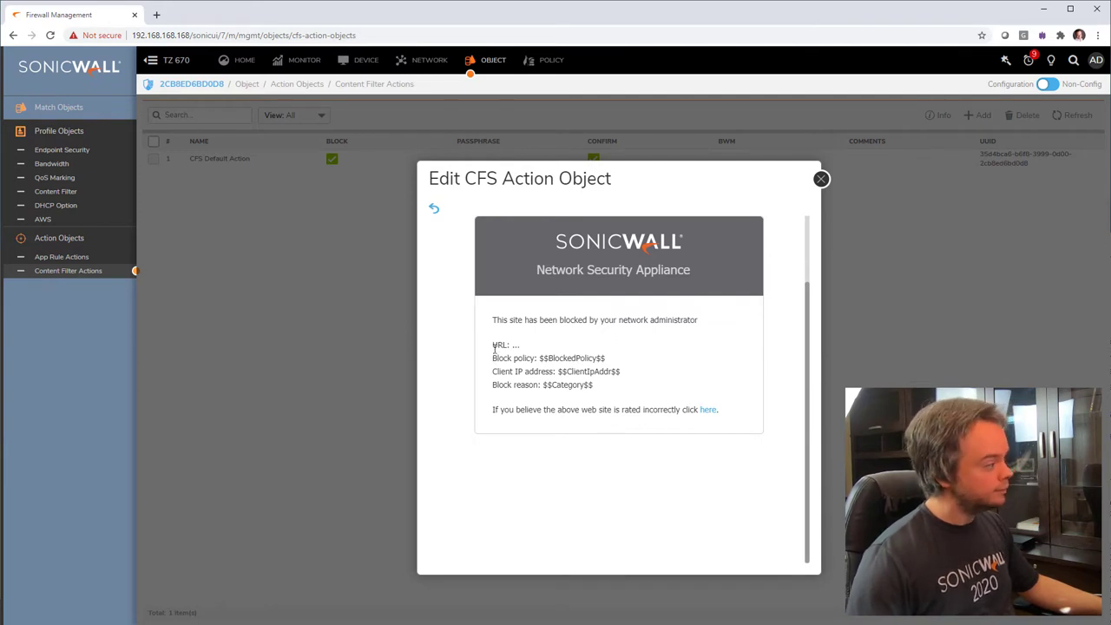
drag(492, 344, 517, 385)
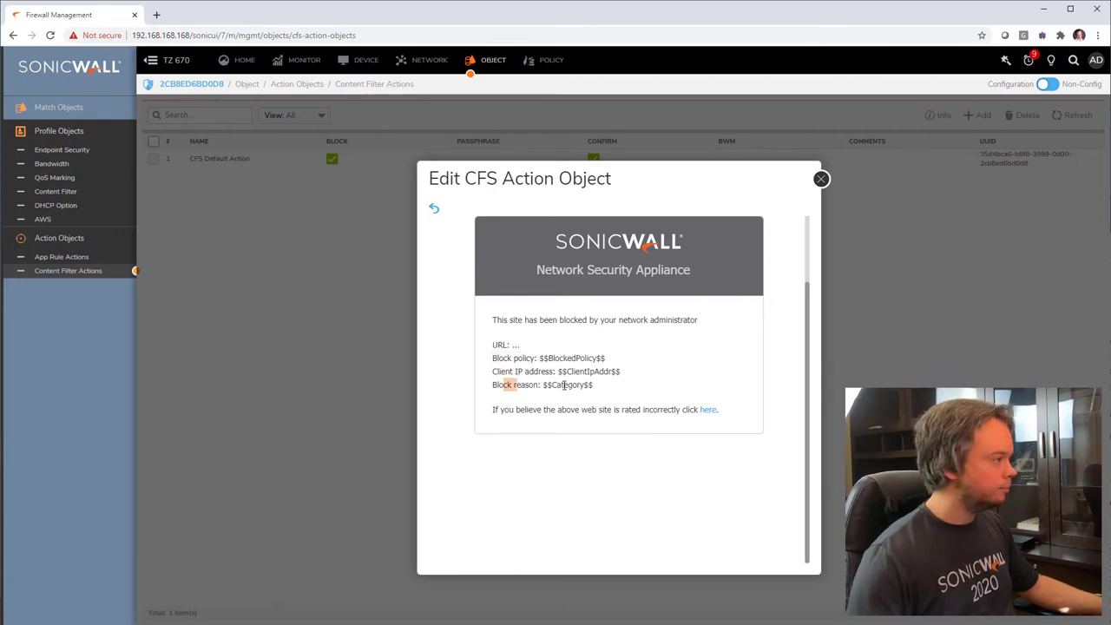
click(820, 179)
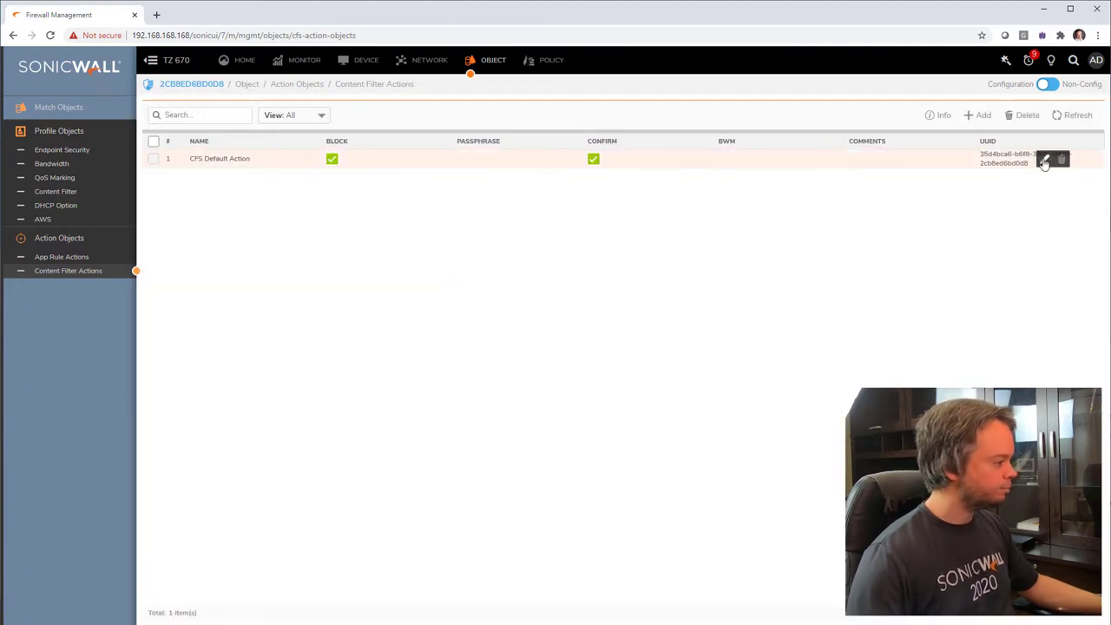
- Reopen the CFS Default Action and look through the full block page code
click(1043, 161)
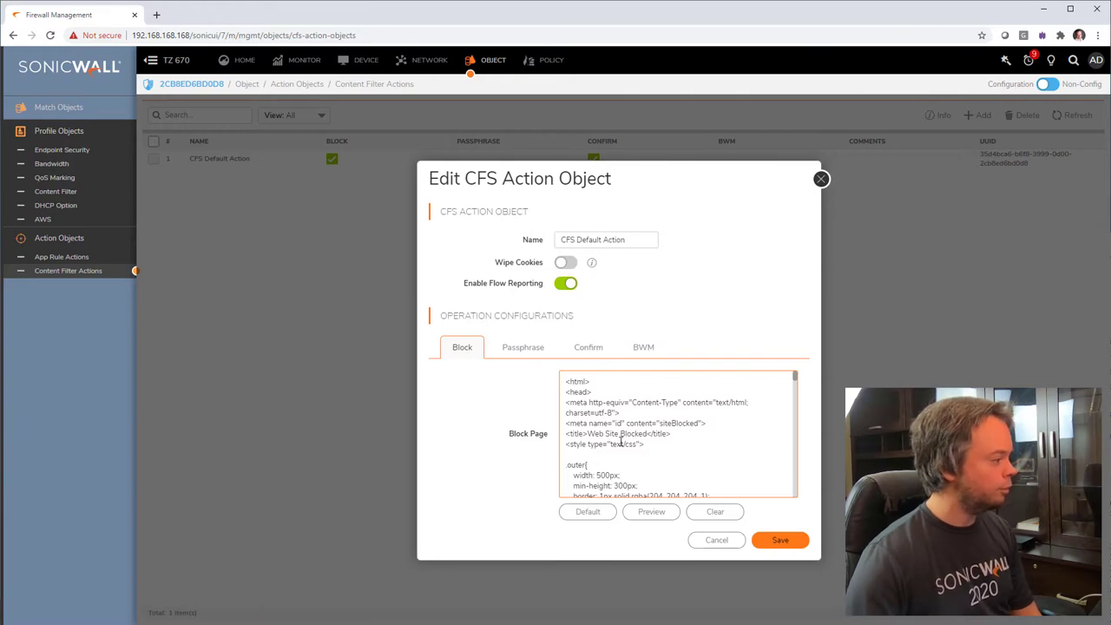
scroll(621, 442, down, 10)
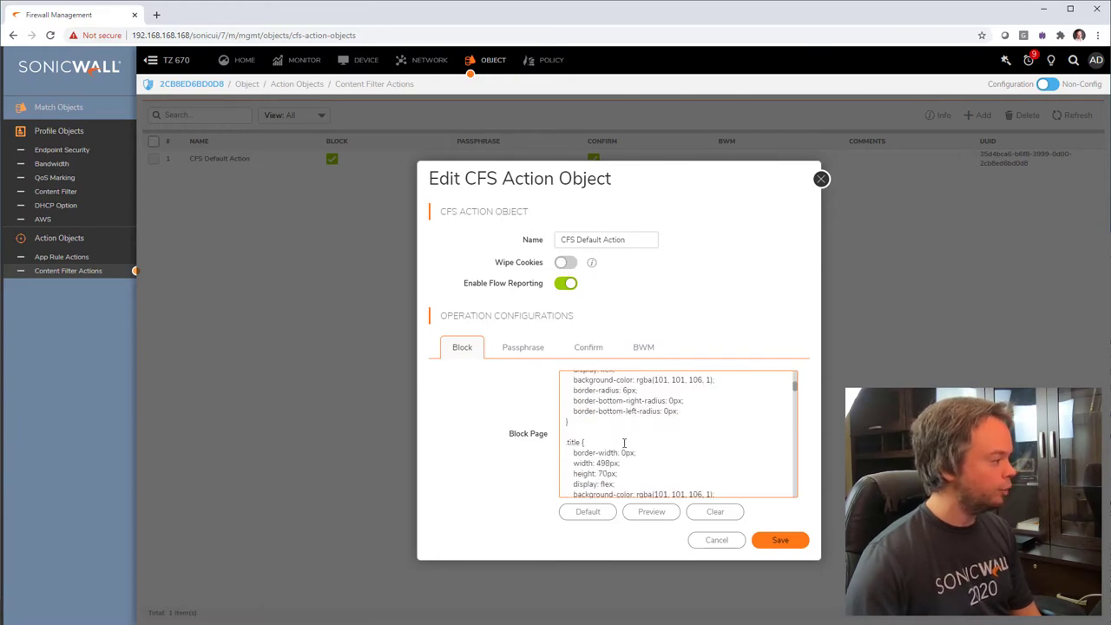
scroll(623, 442, up, 10)
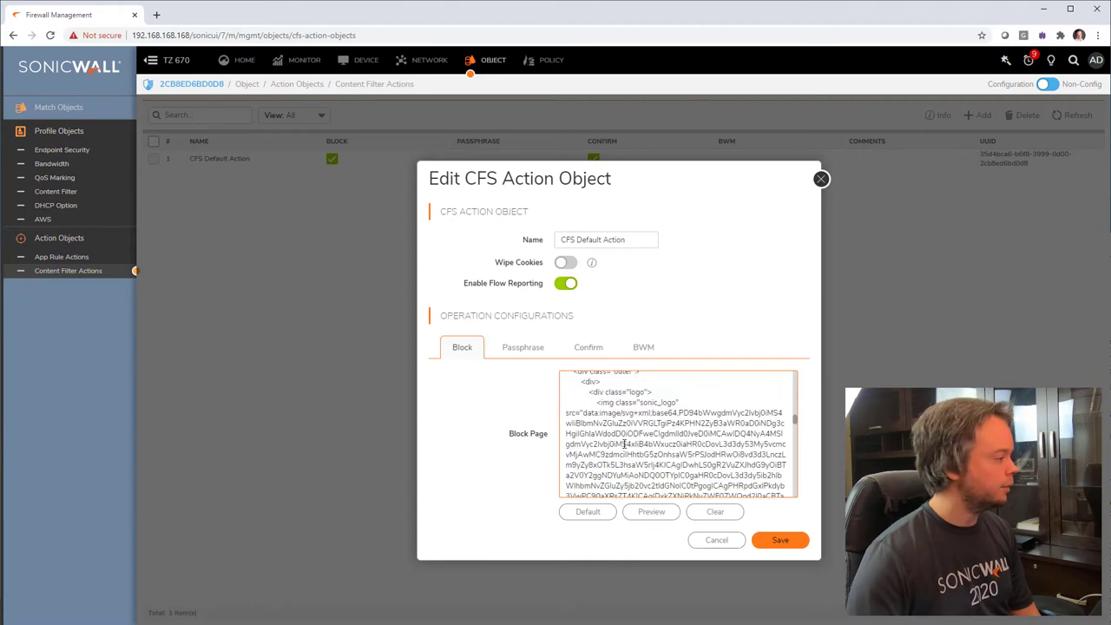
scroll(622, 442, up, 3)
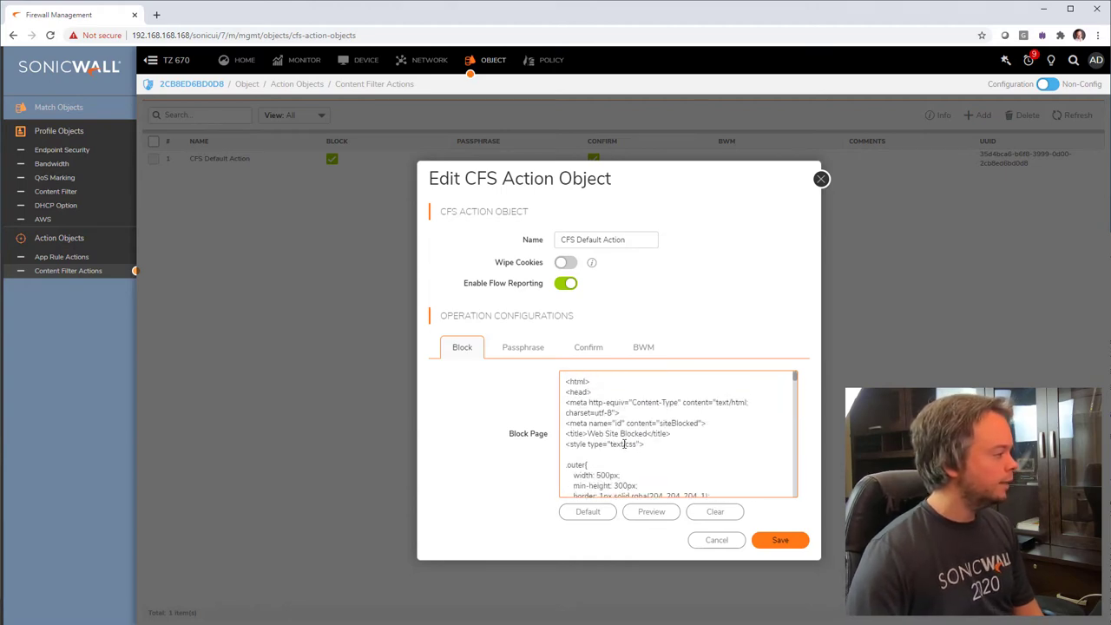
- Review the Passphrase operation's password settings, preview its passphrase page, and close the action without saving
click(525, 349)
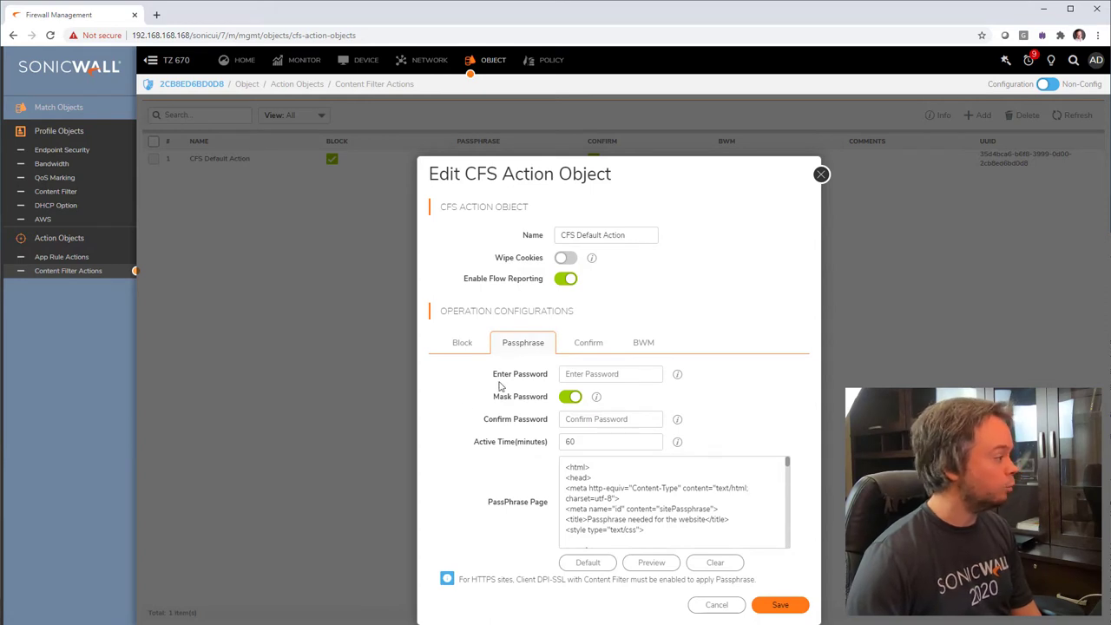
click(578, 375)
click(602, 419)
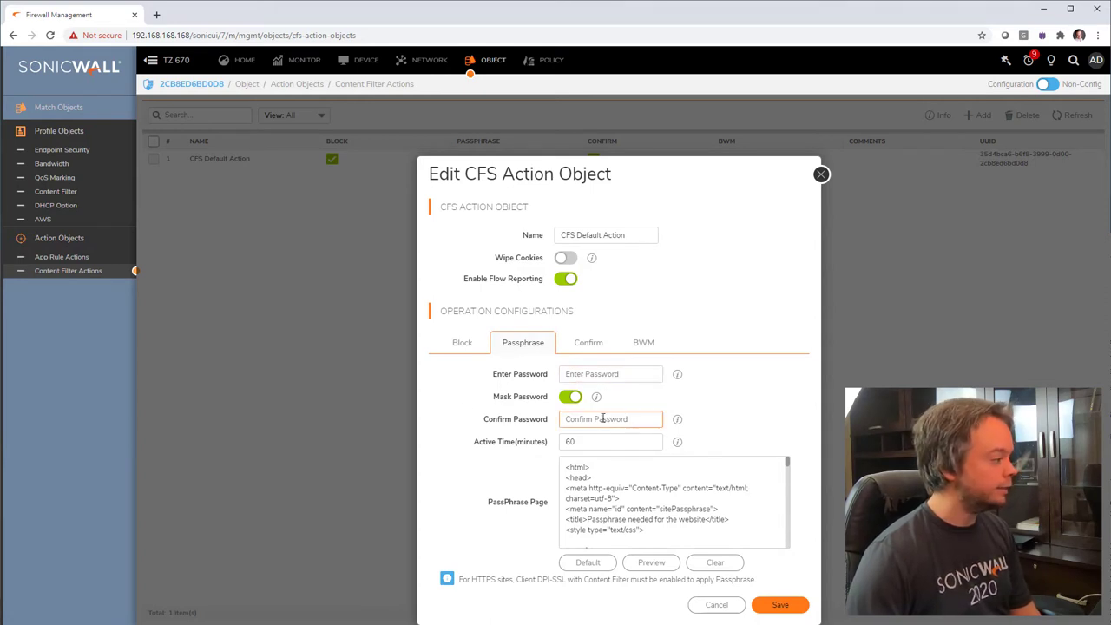
click(589, 533)
drag(579, 475, 676, 560)
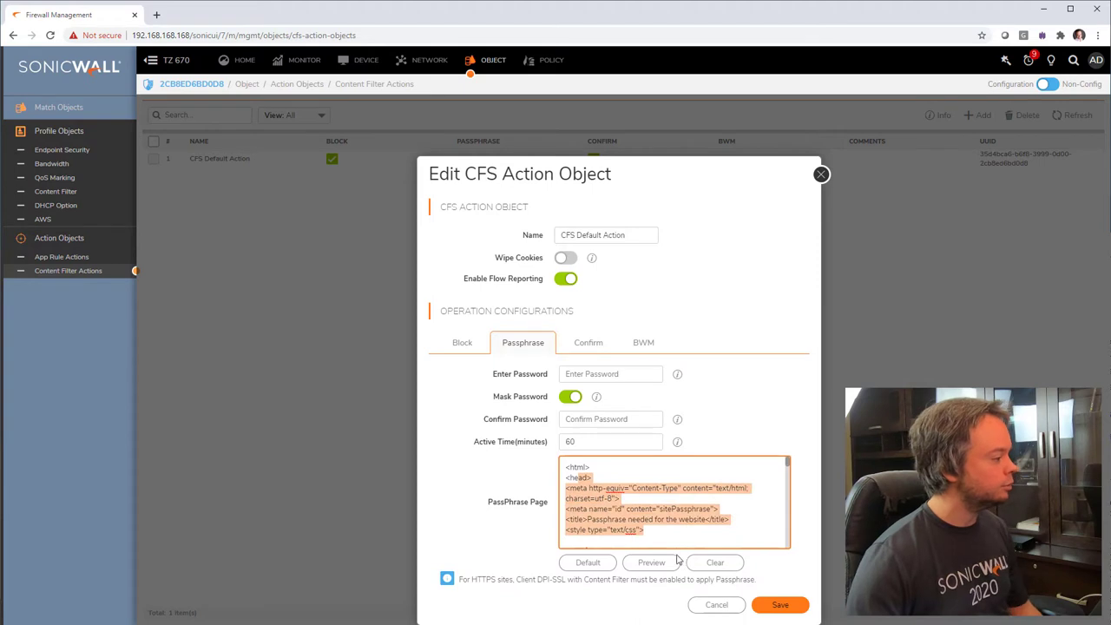
click(652, 562)
scroll(627, 443, down, 1)
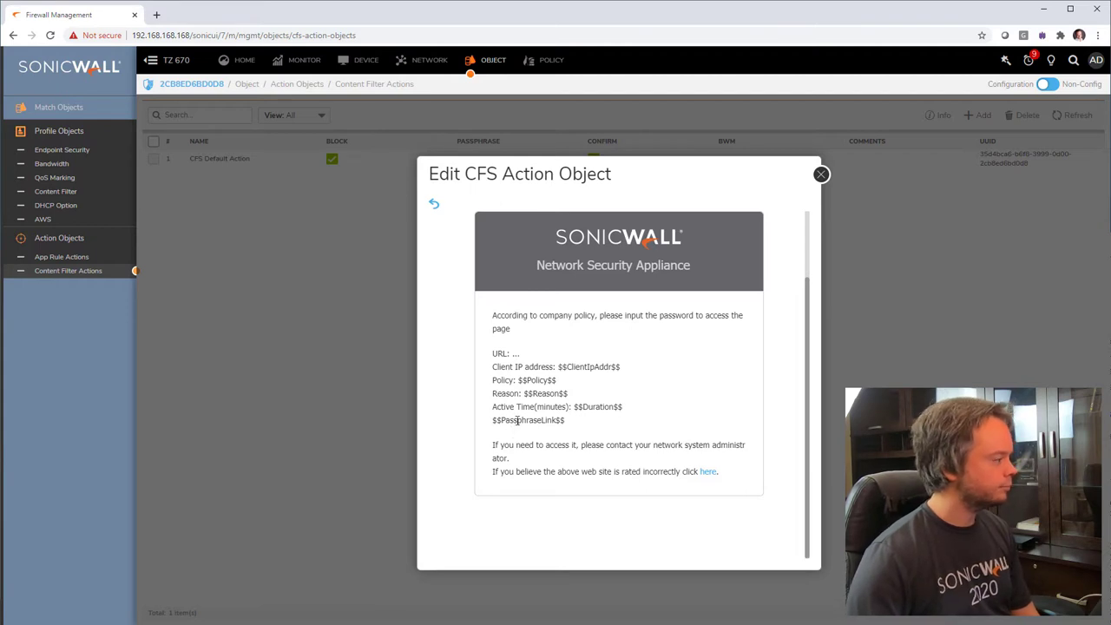
click(820, 173)
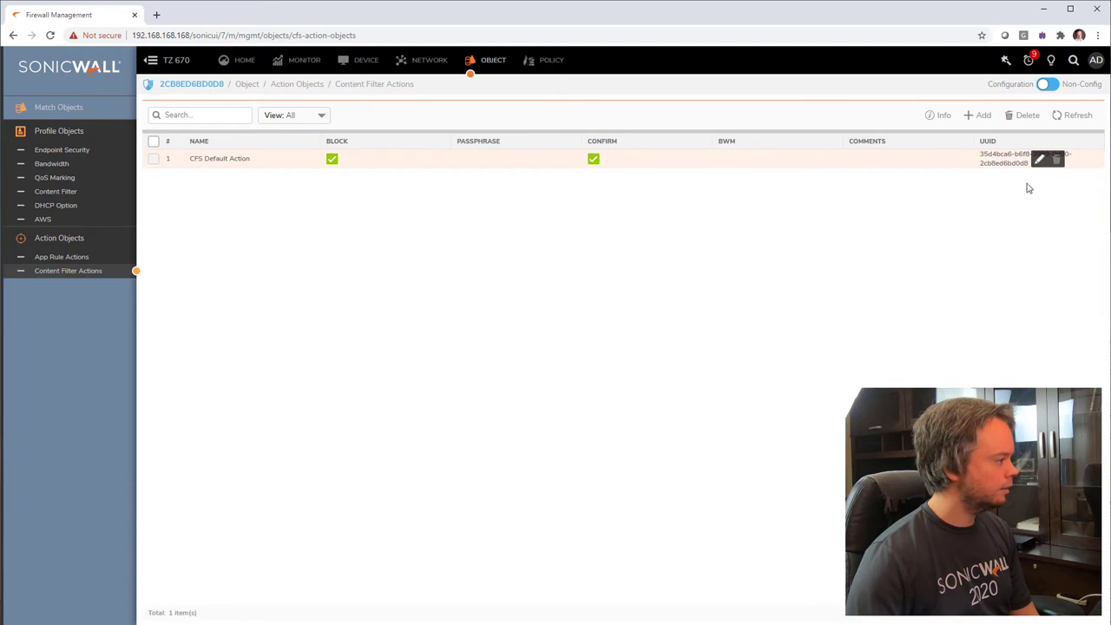
- Reopen the CFS Default Action and review the Confirm operation's active time and confirm page code
click(1038, 158)
click(588, 351)
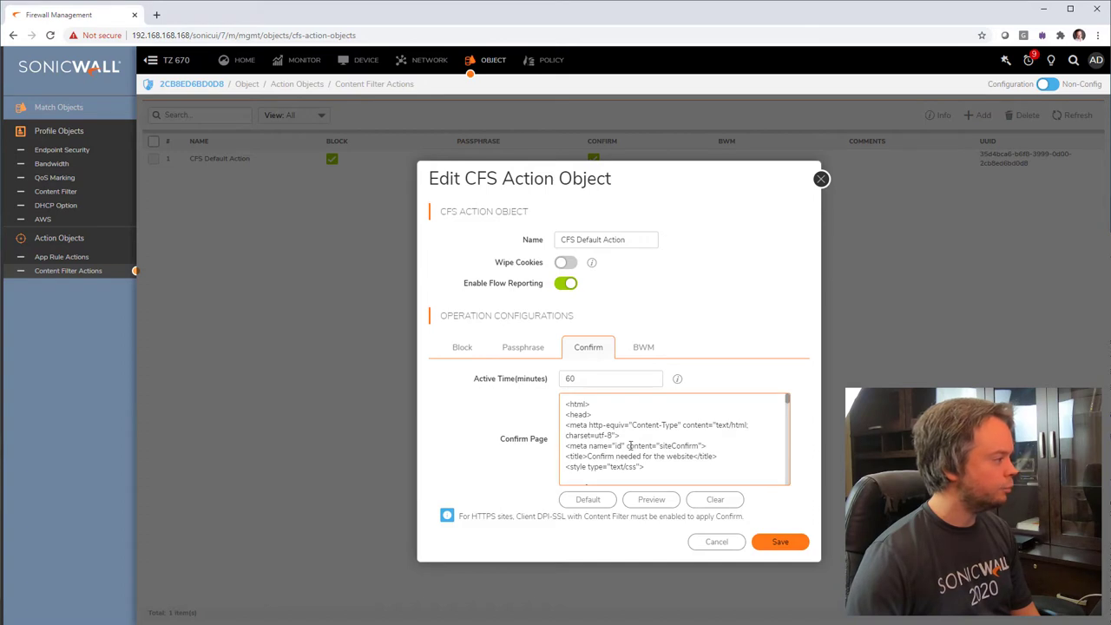
scroll(629, 451, down, 5)
scroll(631, 445, up, 5)
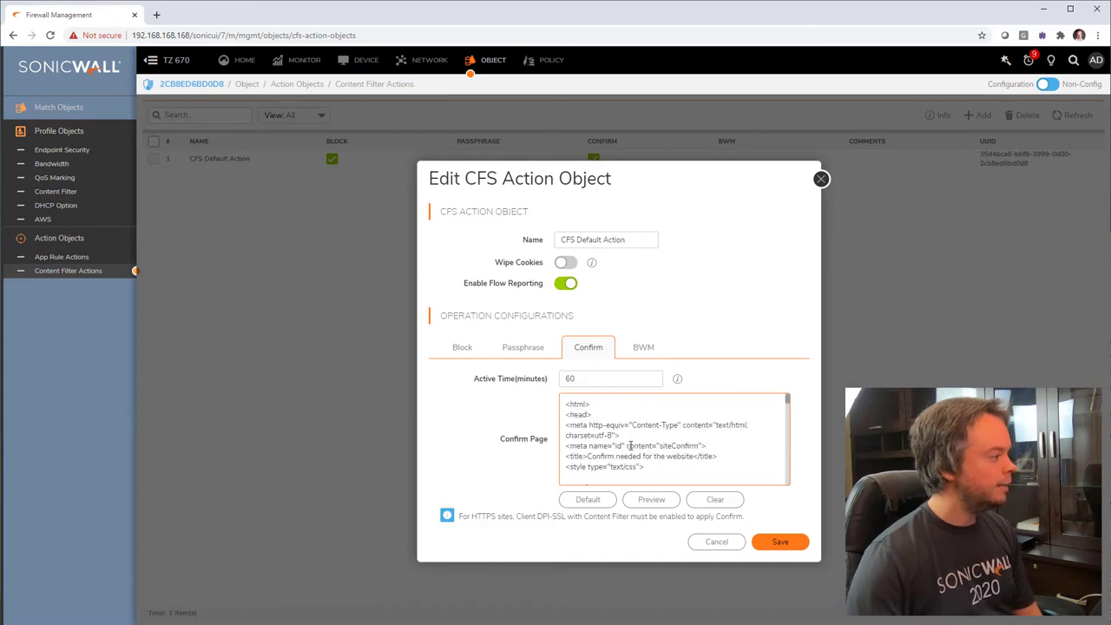
- Turn on egress bandwidth management for the action's BWM operation and start creating a bandwidth object
click(644, 350)
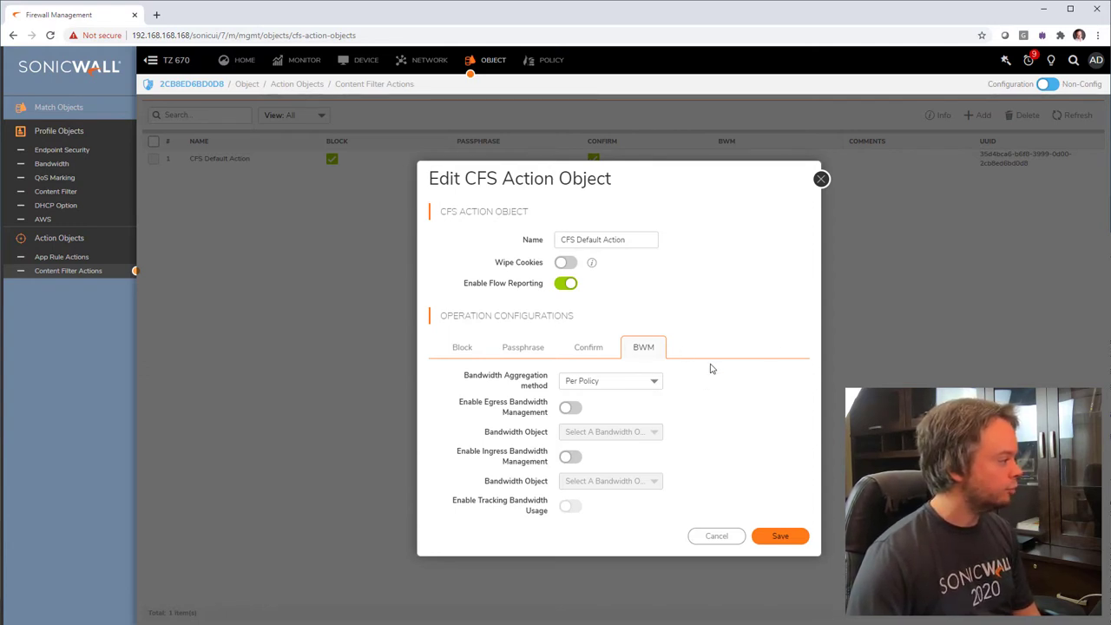
click(578, 412)
click(624, 433)
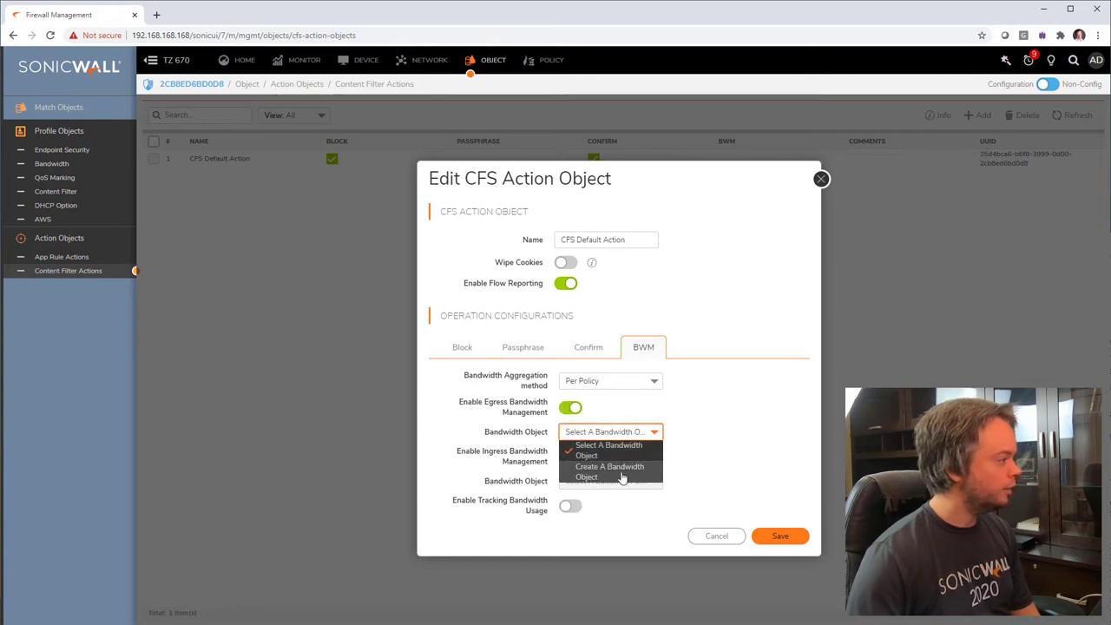
click(621, 473)
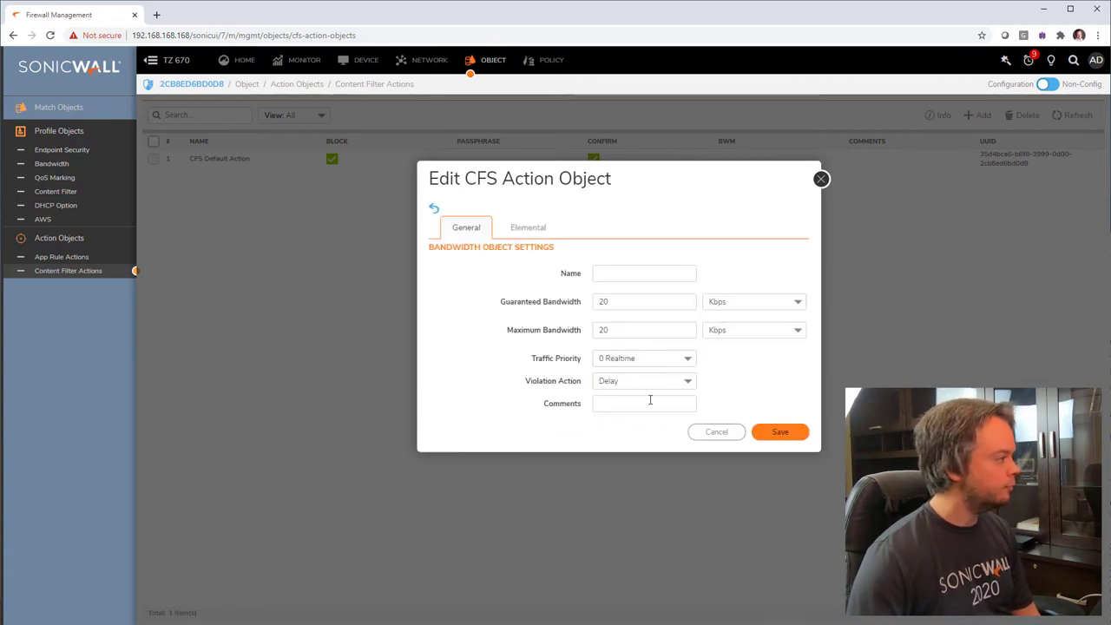
- Review the new bandwidth object's guaranteed bandwidth, maximum bandwidth and traffic priority options, discard it, and turn egress bandwidth management off
click(610, 274)
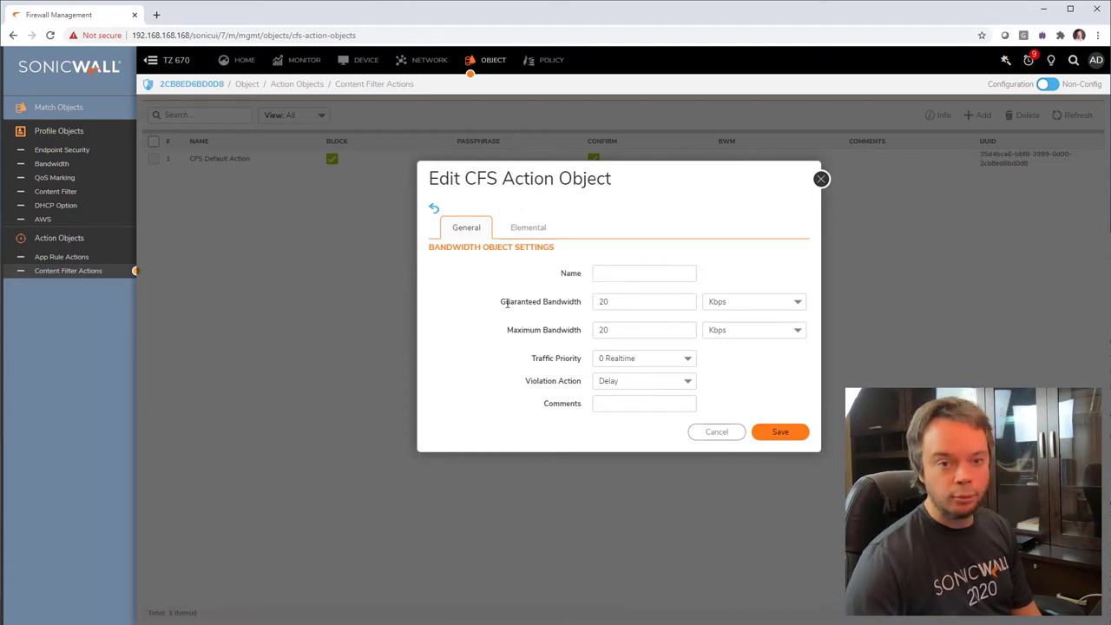
drag(510, 301, 578, 300)
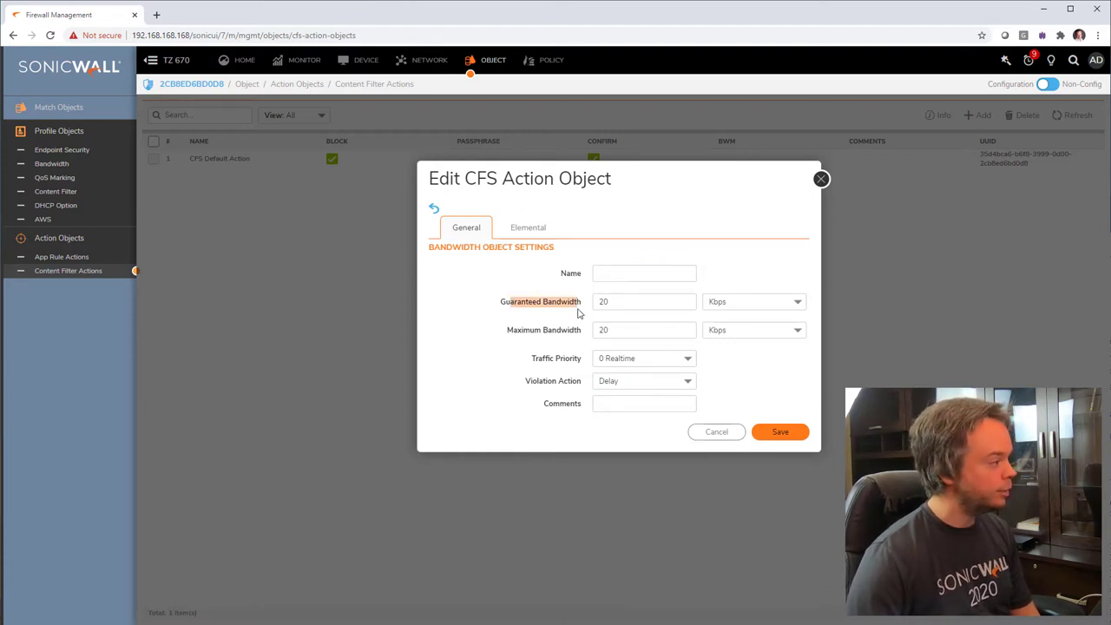
drag(523, 329, 580, 330)
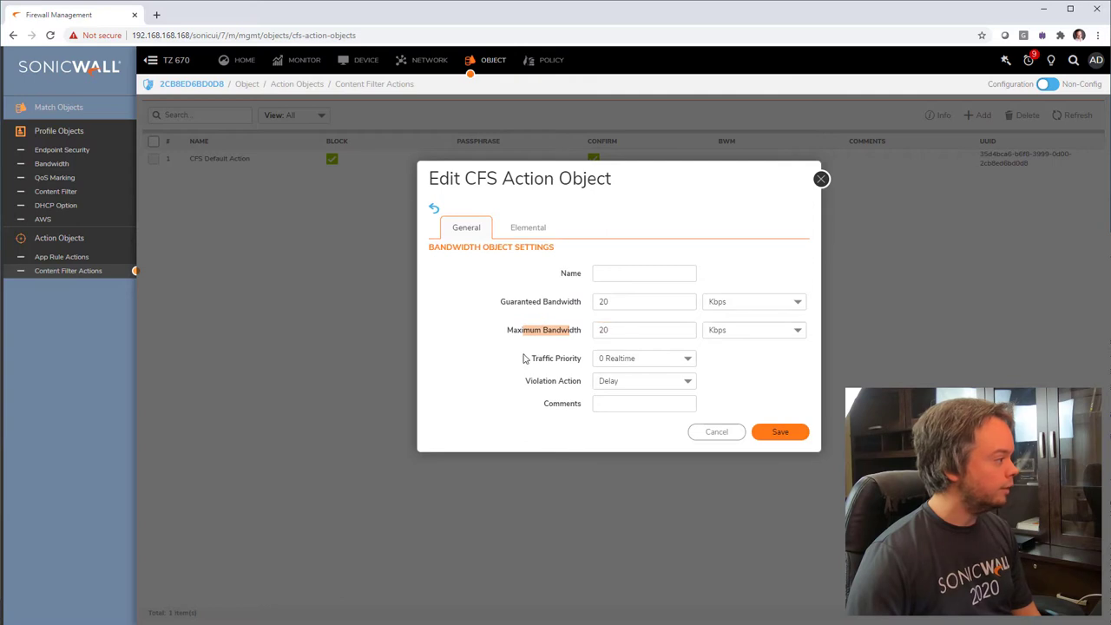
click(613, 359)
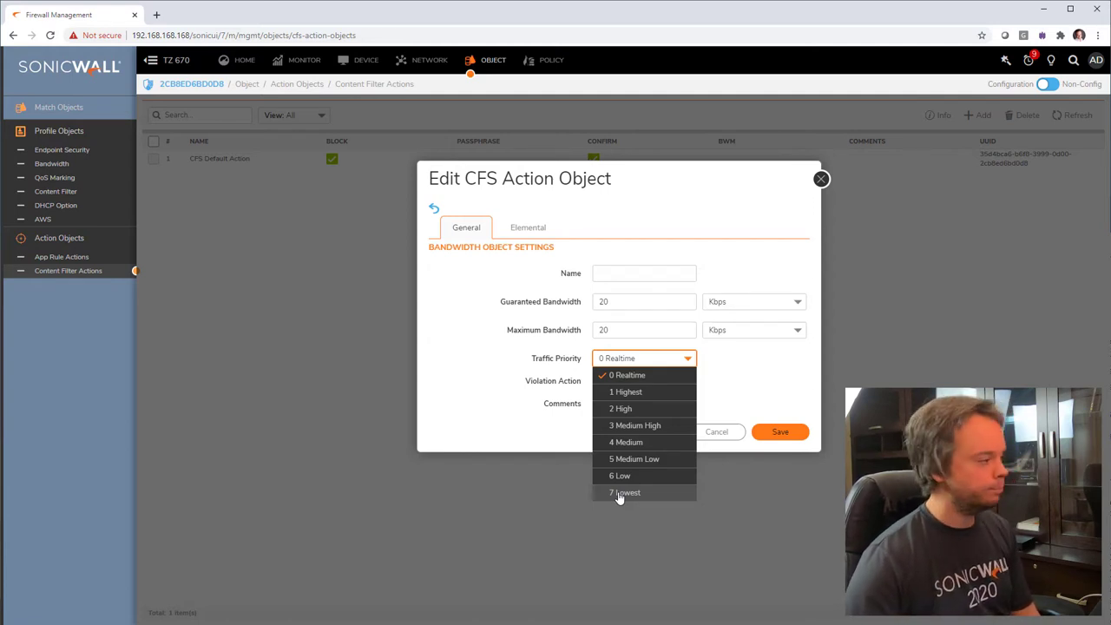
click(754, 381)
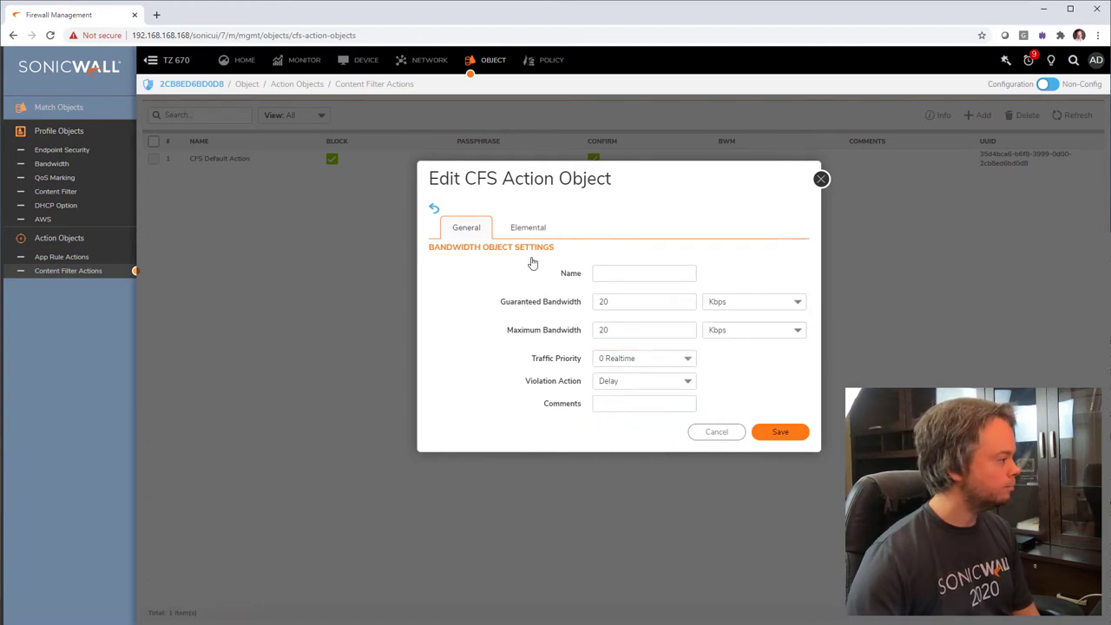
click(709, 434)
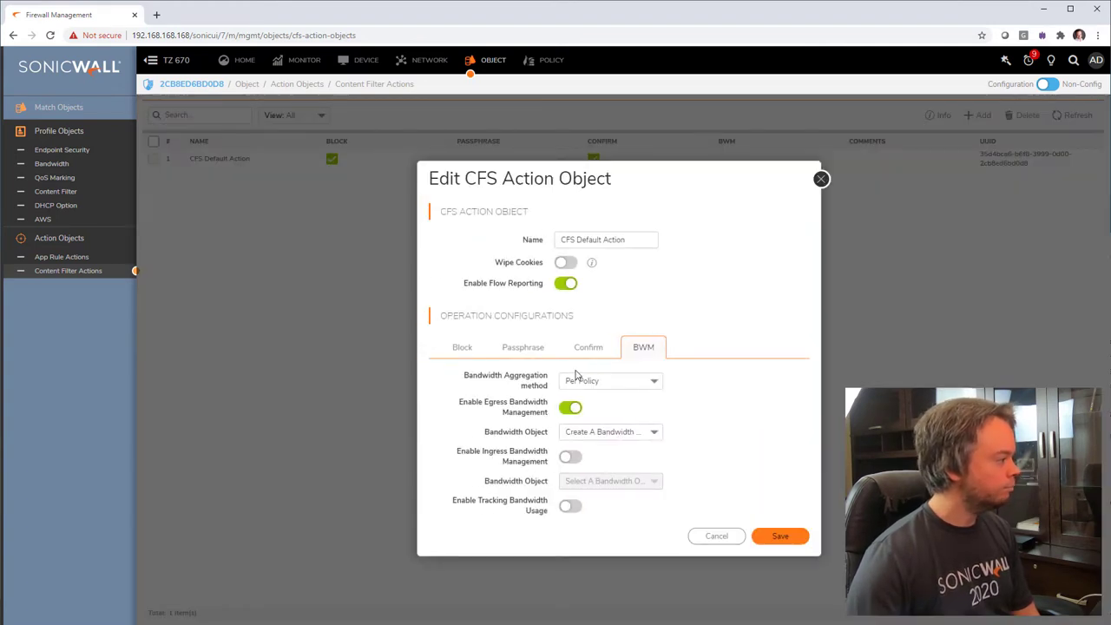
click(572, 408)
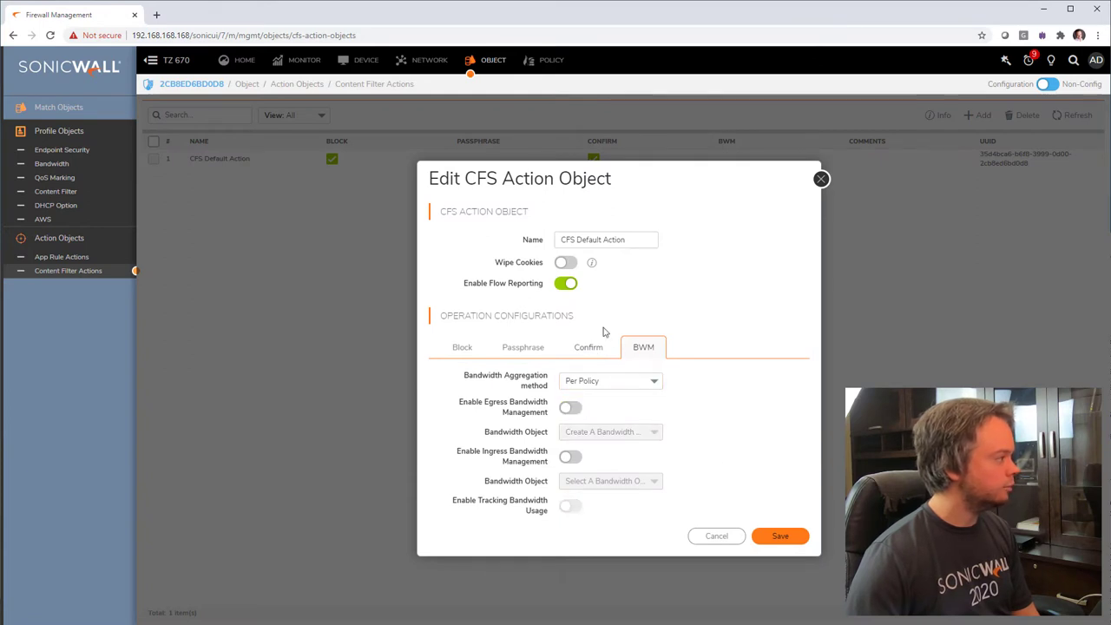
- Look through the Block, Passphrase, Confirm and BWM operation settings again and close the action without saving
click(460, 349)
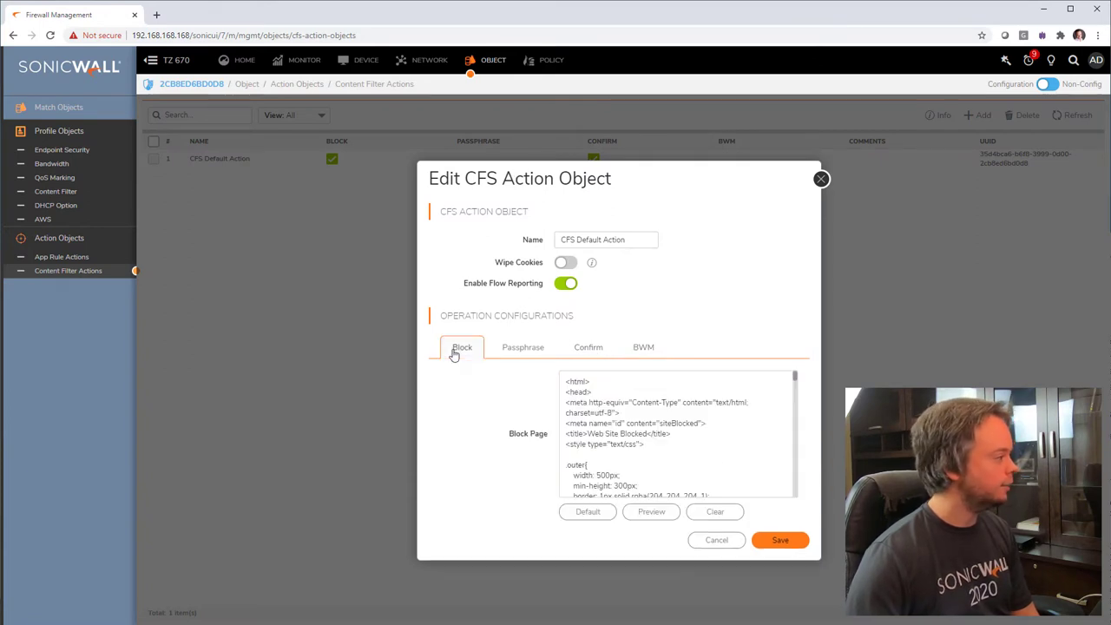
click(661, 460)
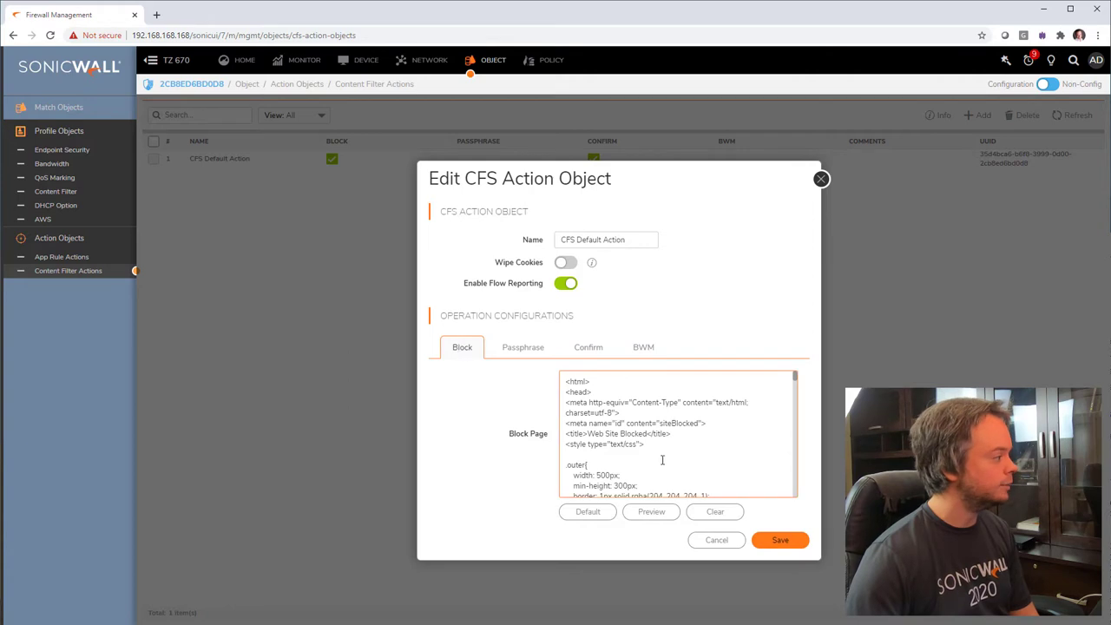
click(526, 349)
click(586, 348)
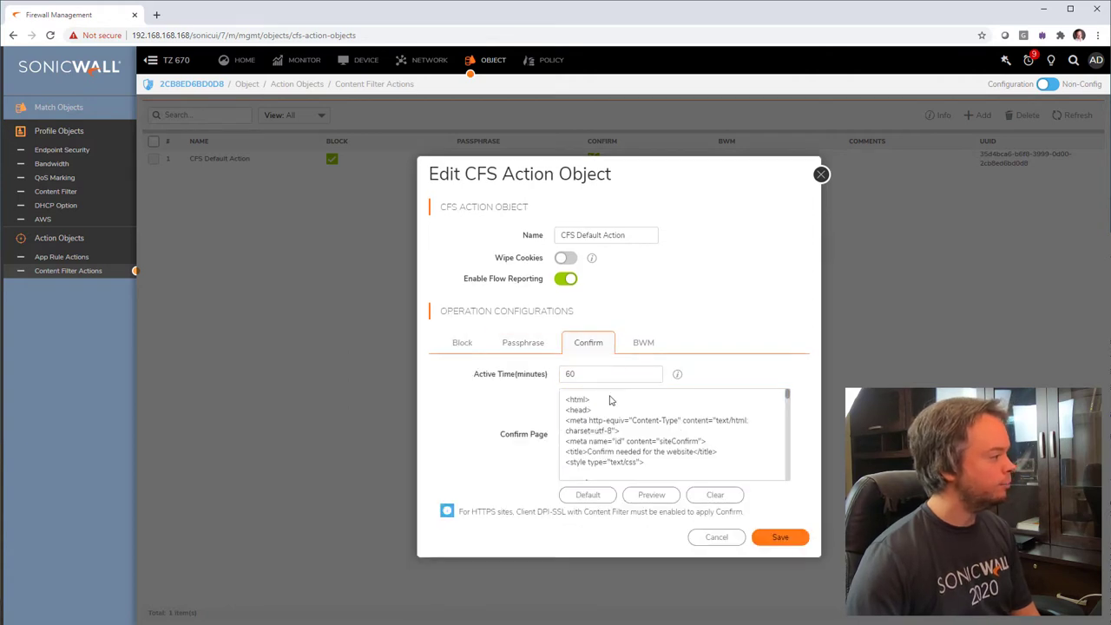
click(639, 347)
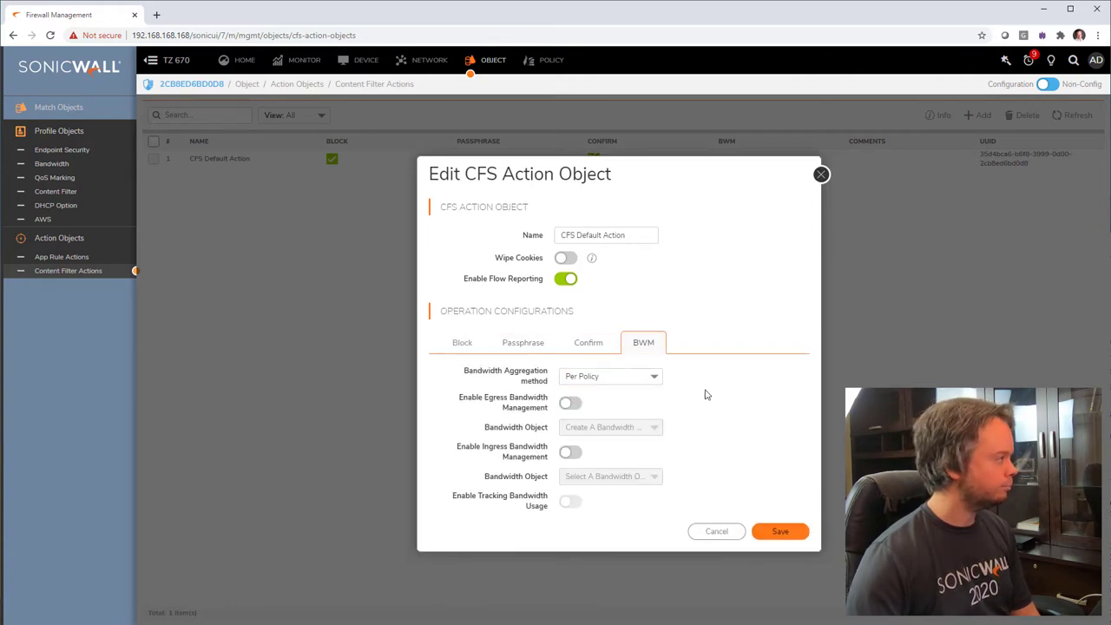
click(821, 175)
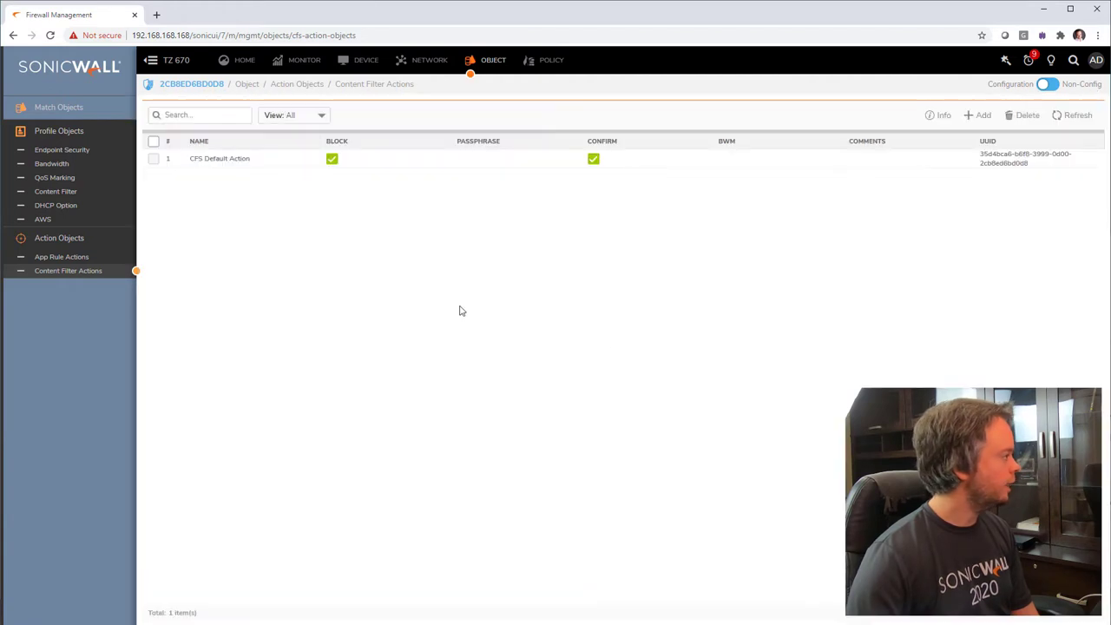
- Open the CFS Default Policy content filter rule and review its zones, source addresses, user groups, schedule and profile
click(538, 65)
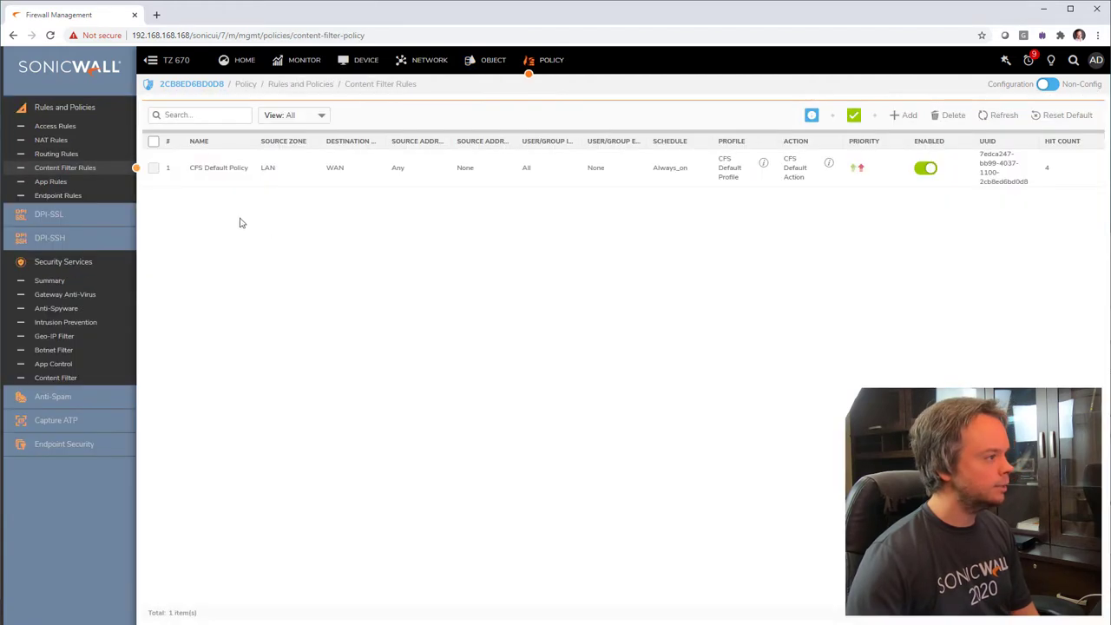
mouse_move(1074, 174)
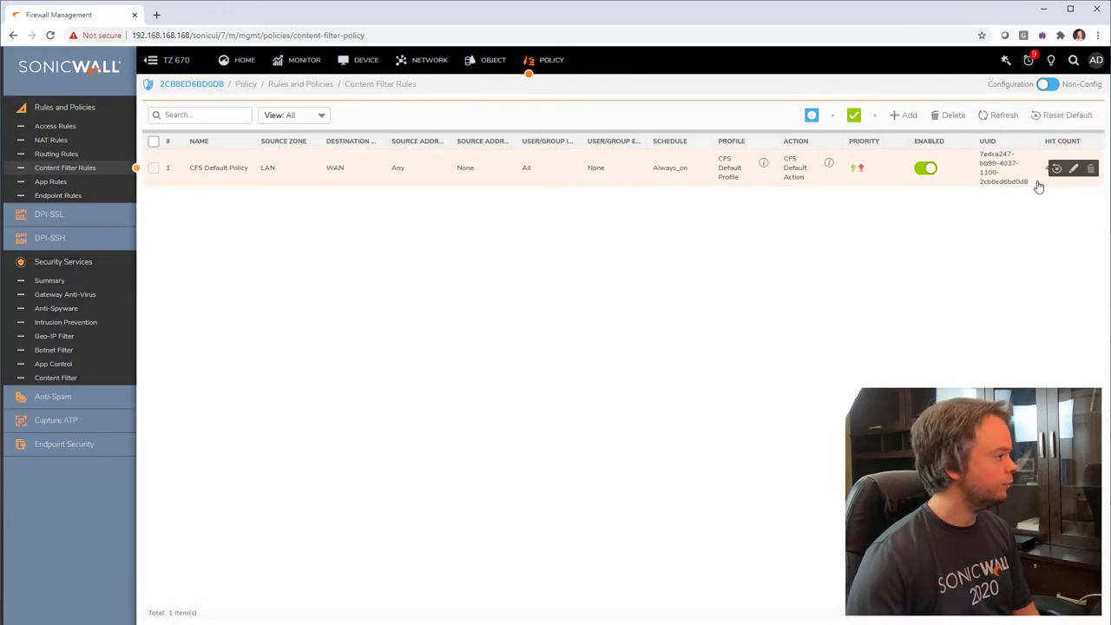
click(1074, 170)
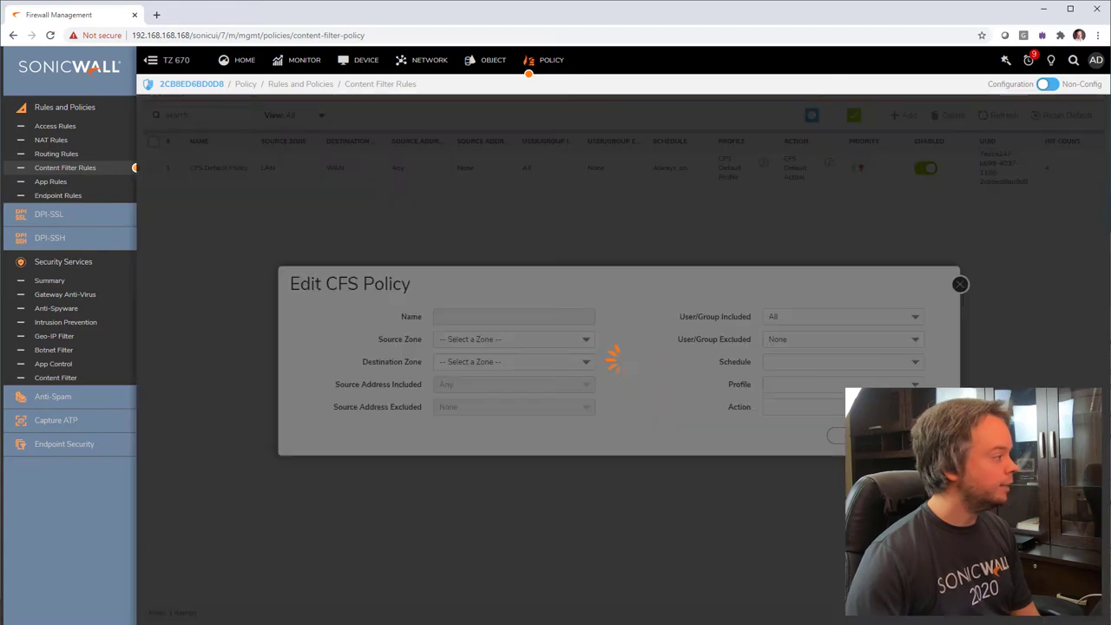
double_click(449, 340)
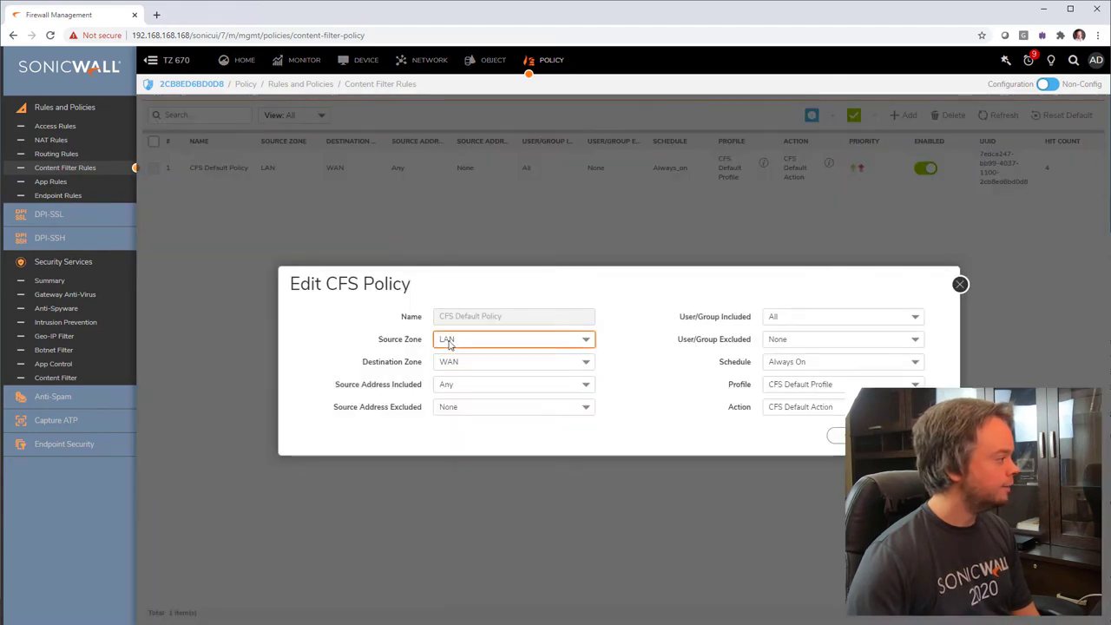
drag(355, 384, 392, 407)
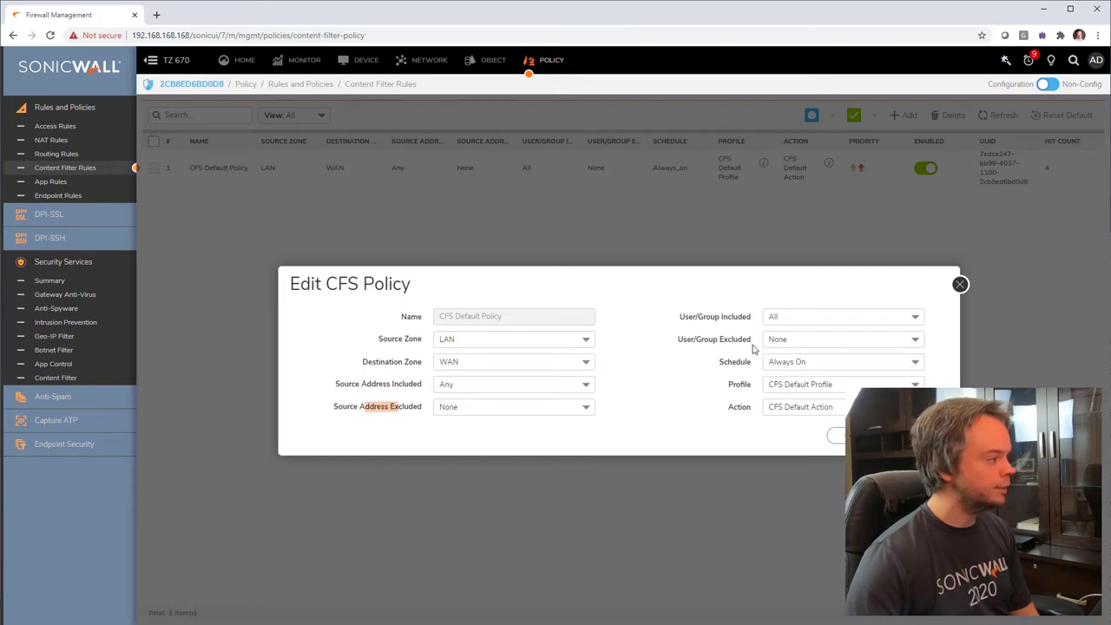
drag(751, 340, 738, 365)
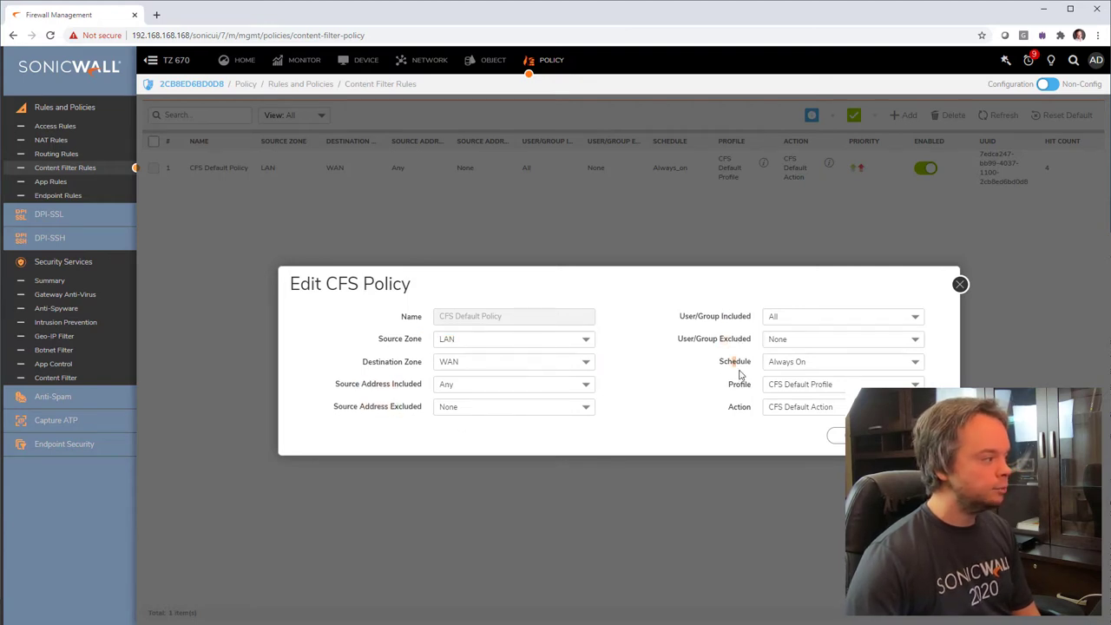
double_click(739, 385)
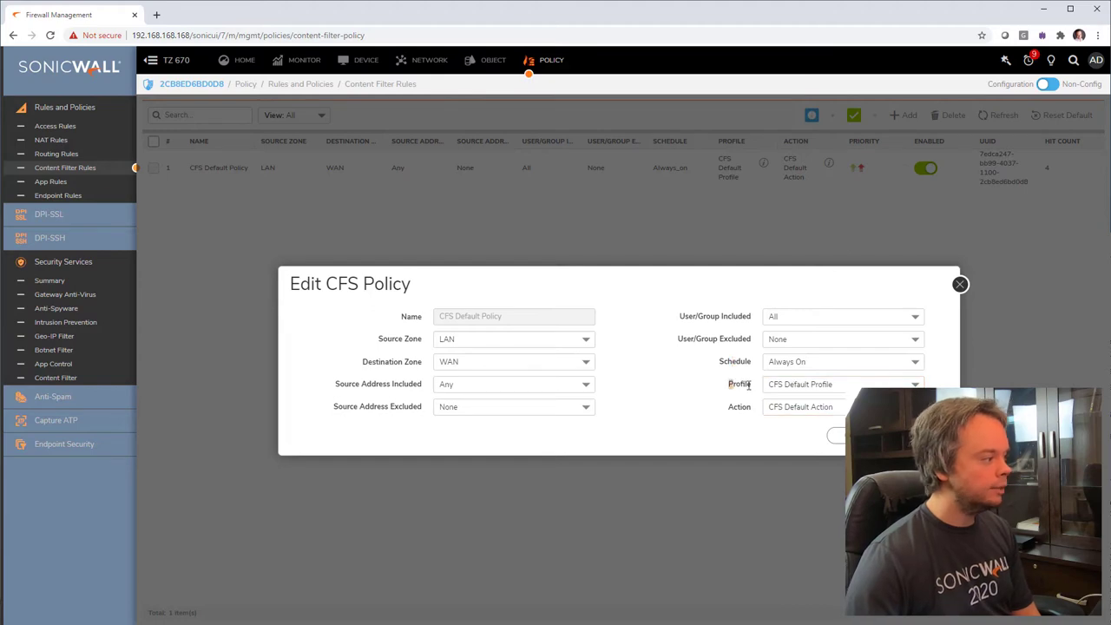
- Start a new profile from within the policy, review the operations available for the Violence/Hate/Racism category, and cancel the profile
click(797, 384)
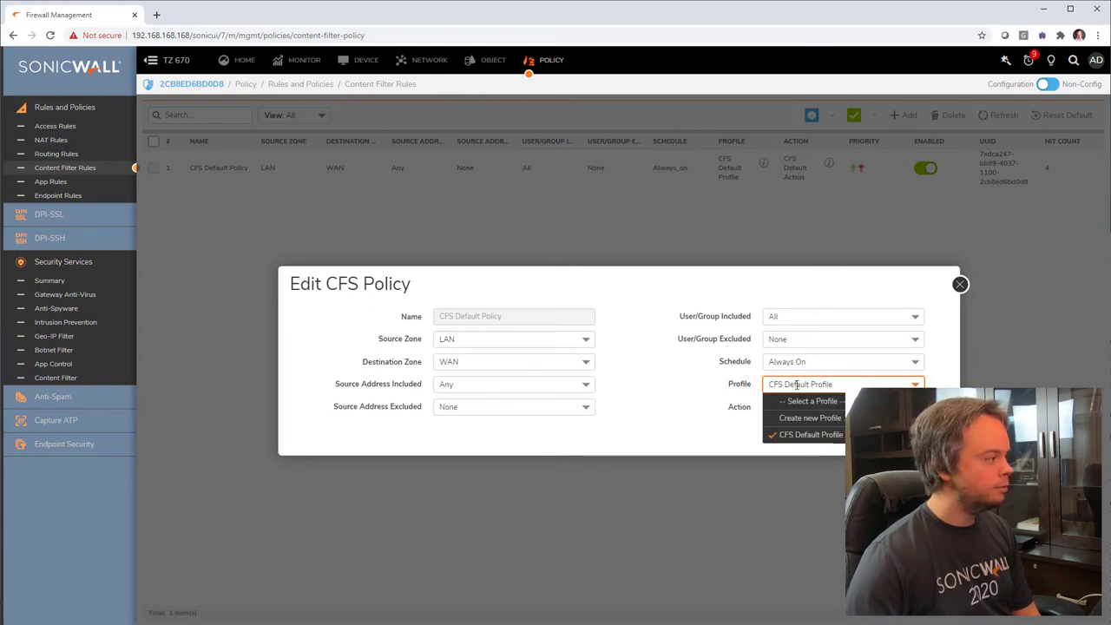
click(839, 420)
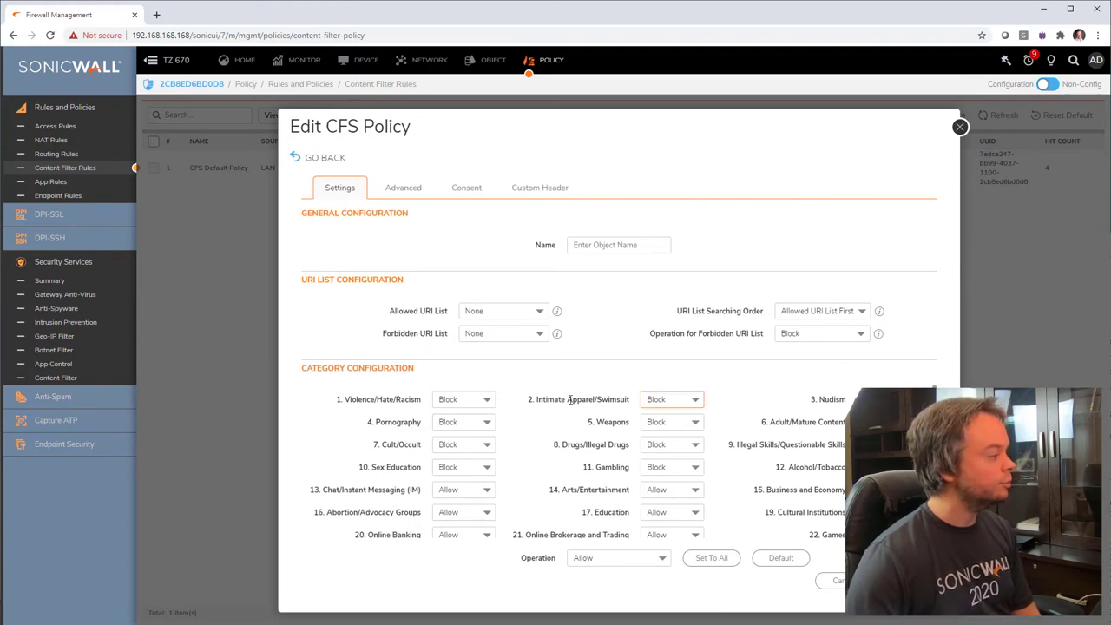
click(460, 399)
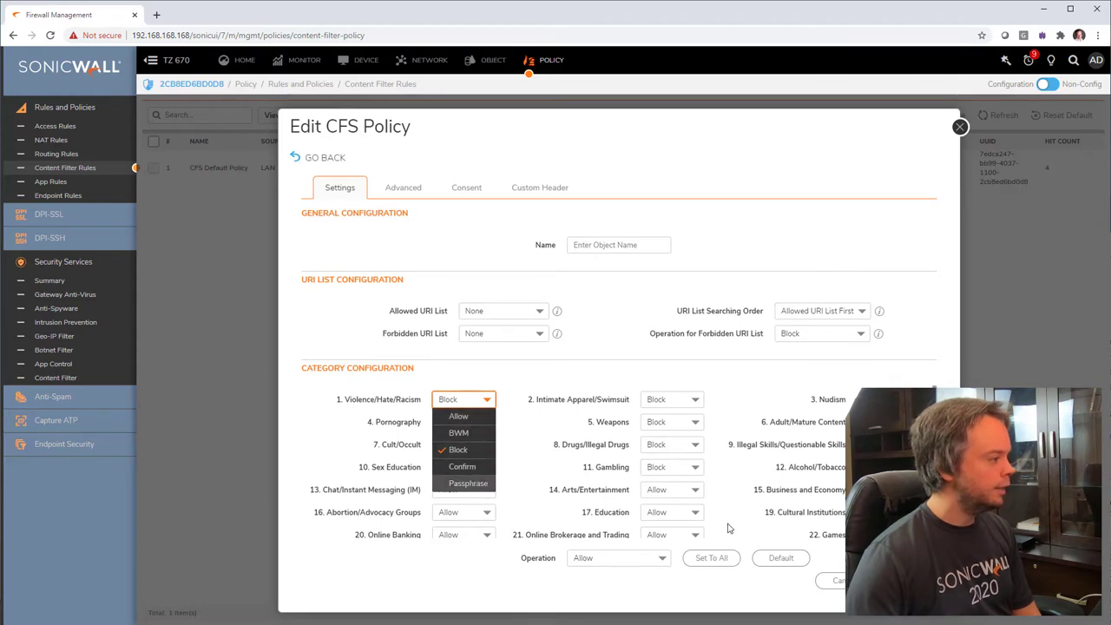
click(828, 579)
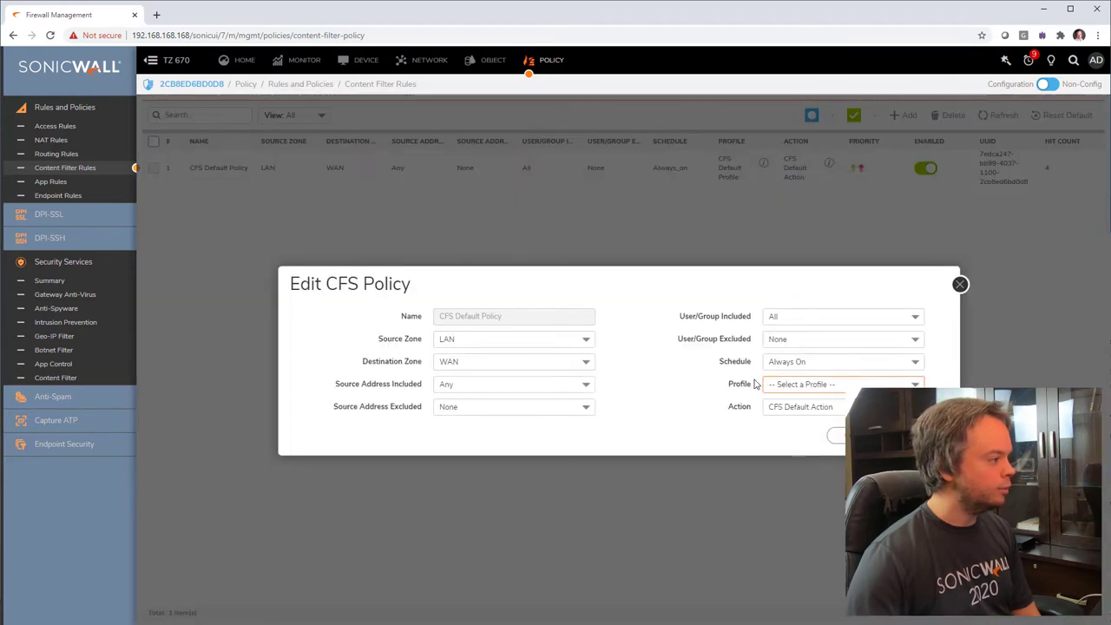
- Start a new action from within the policy, review its block page and BWM settings, and close the policy without saving
drag(736, 383, 835, 385)
drag(735, 408, 798, 417)
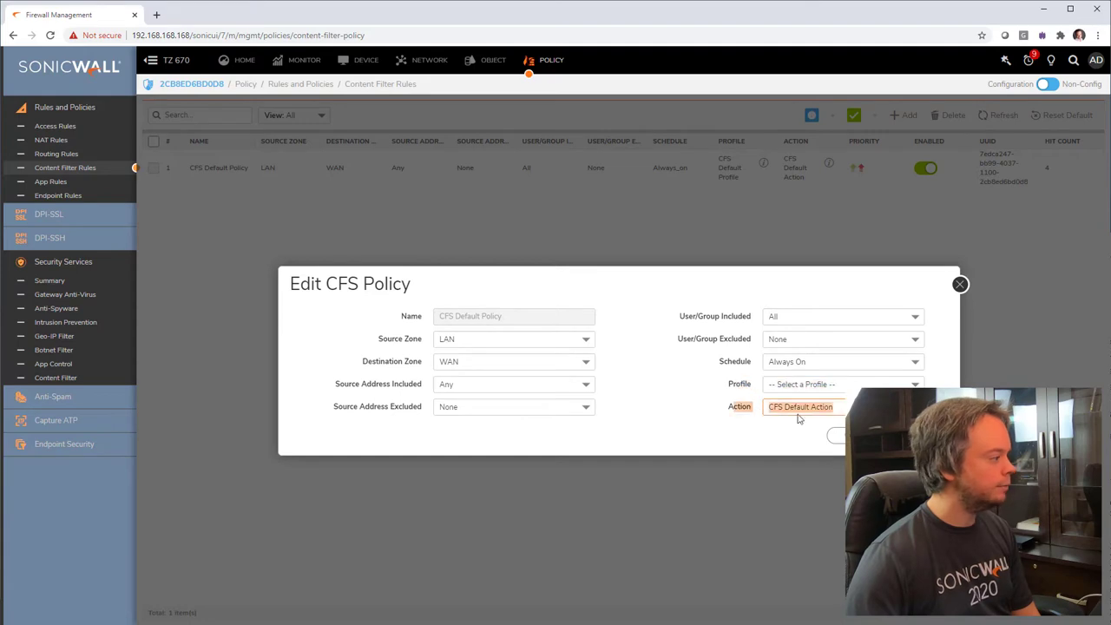
click(798, 411)
click(789, 422)
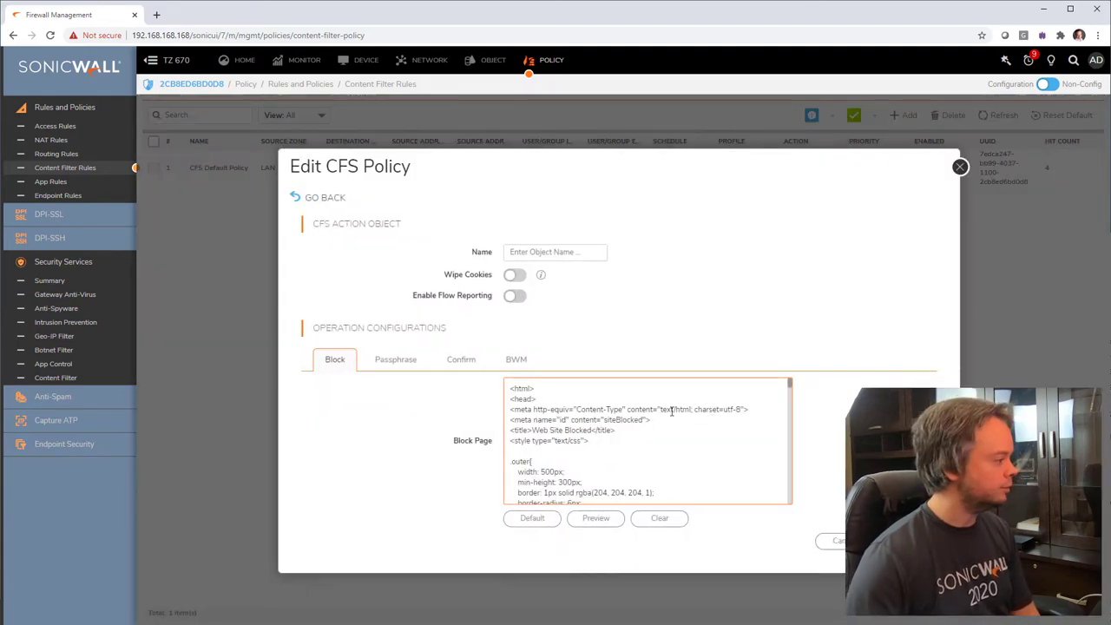
drag(538, 399, 597, 486)
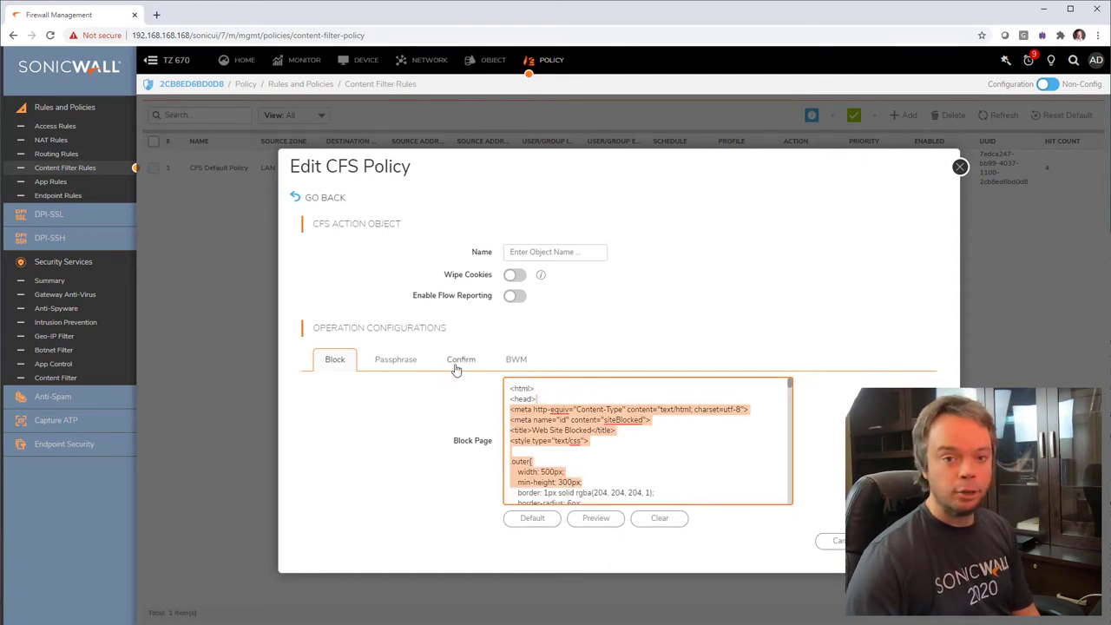
click(510, 361)
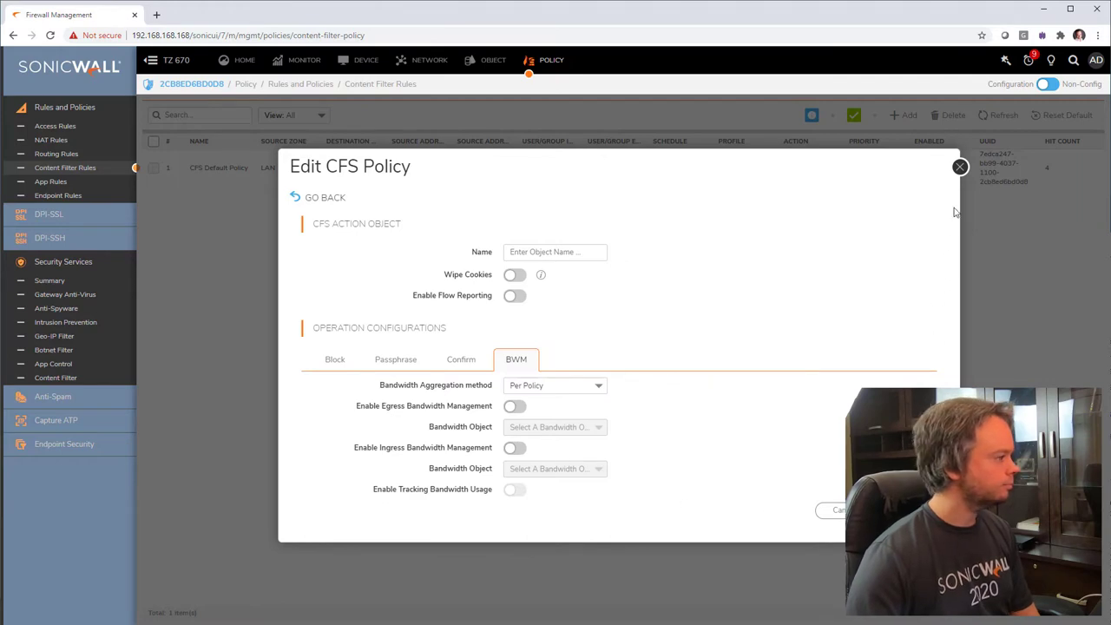
click(959, 168)
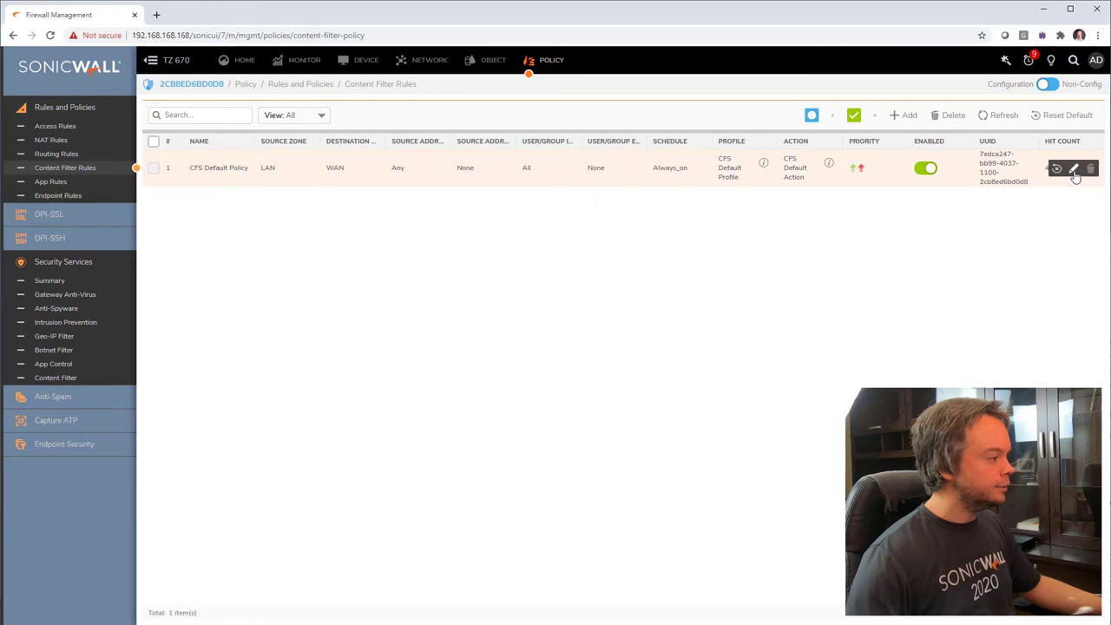
click(1072, 172)
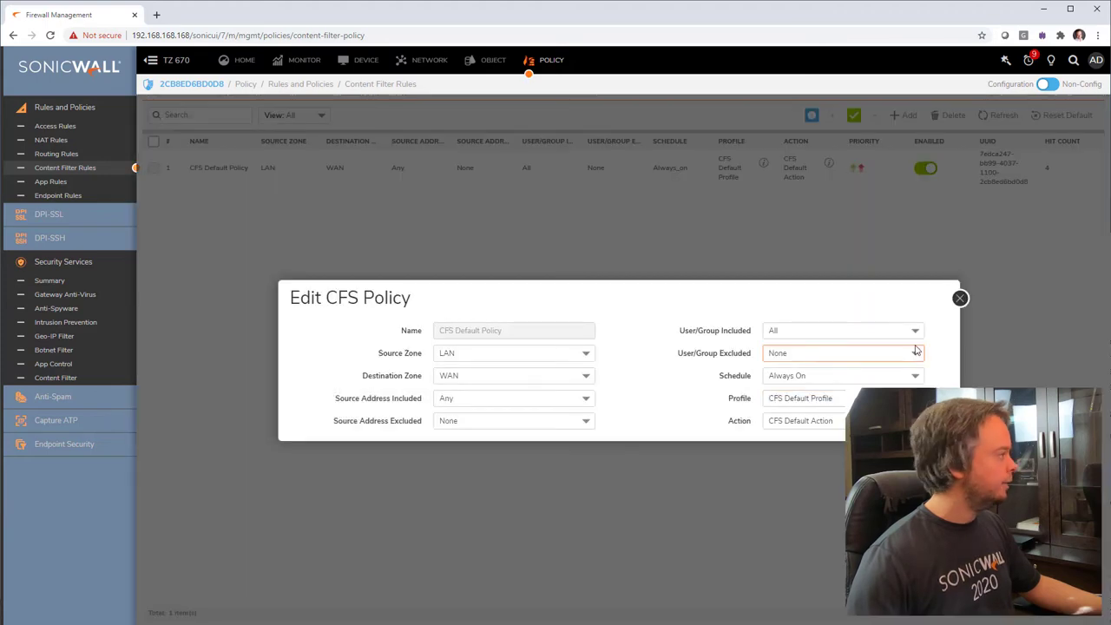
click(959, 299)
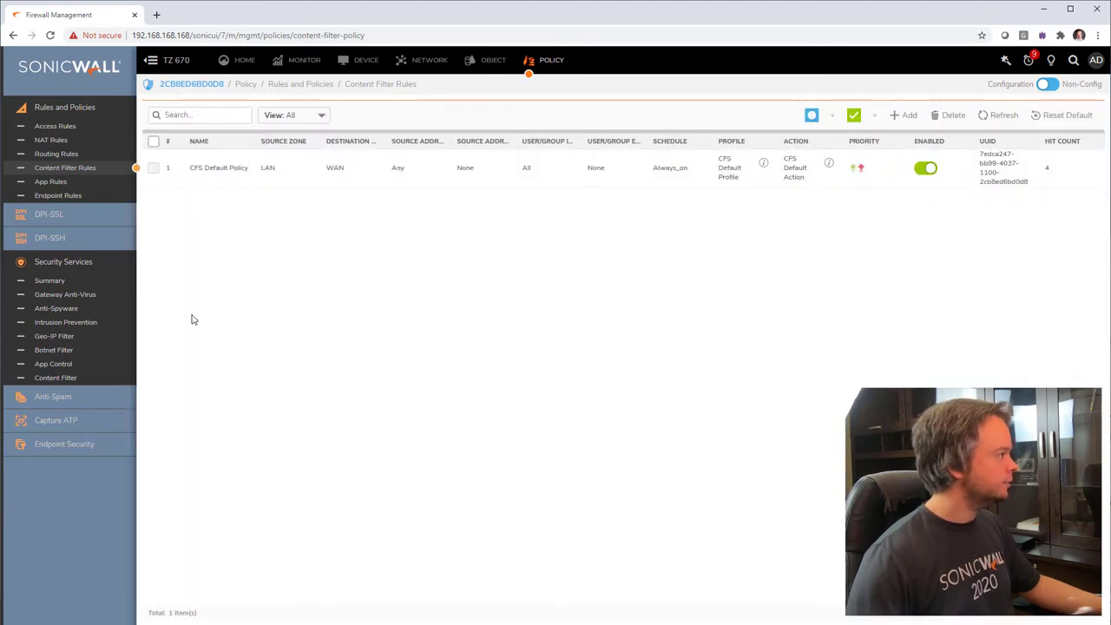
- Open the CFS Default Profile content filter object, review its URI lists and category operations, and close it unchanged
mouse_move(485, 67)
click(418, 230)
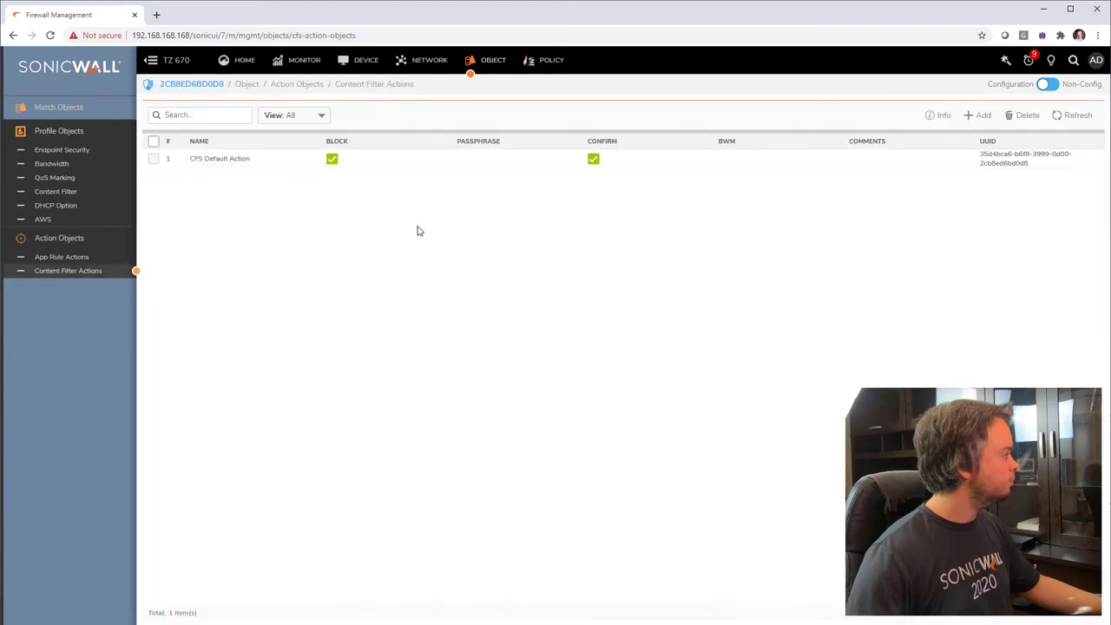
click(92, 193)
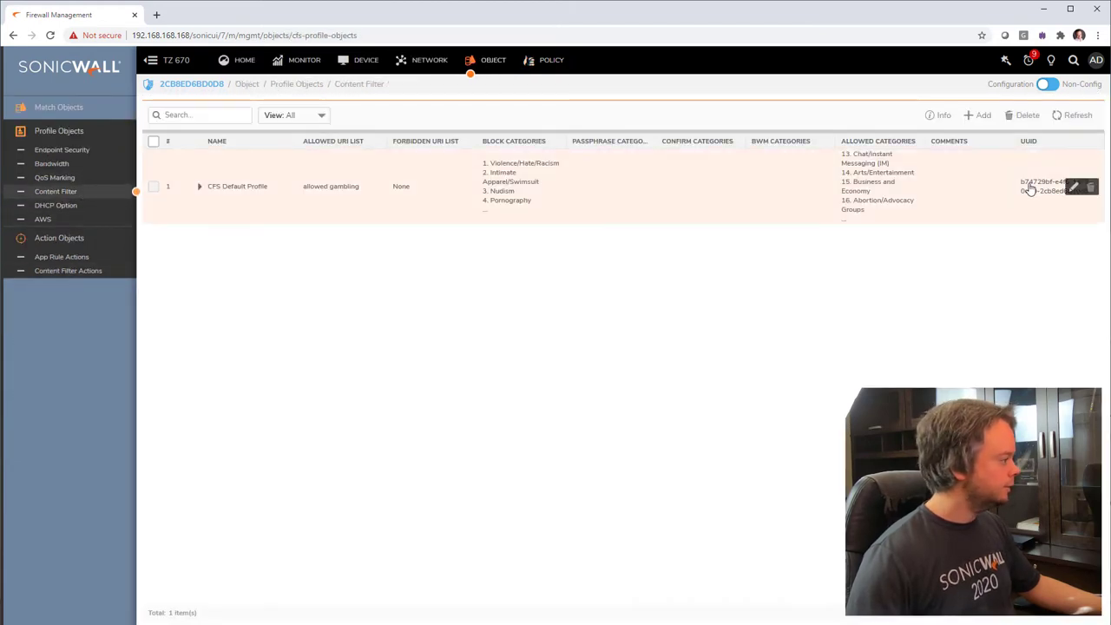
click(1074, 186)
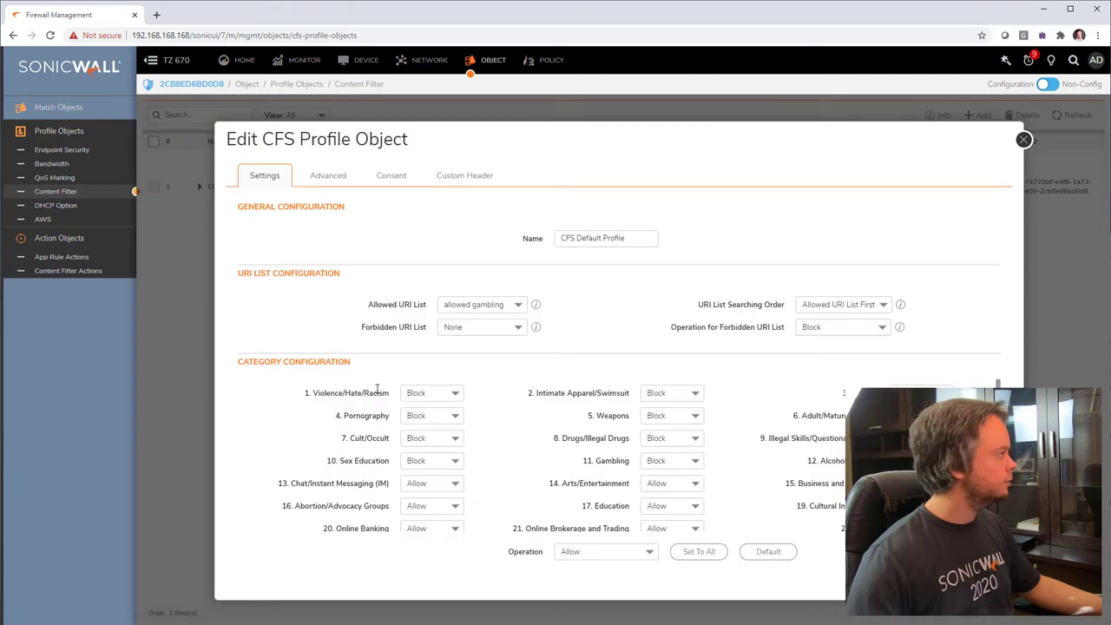
click(1023, 140)
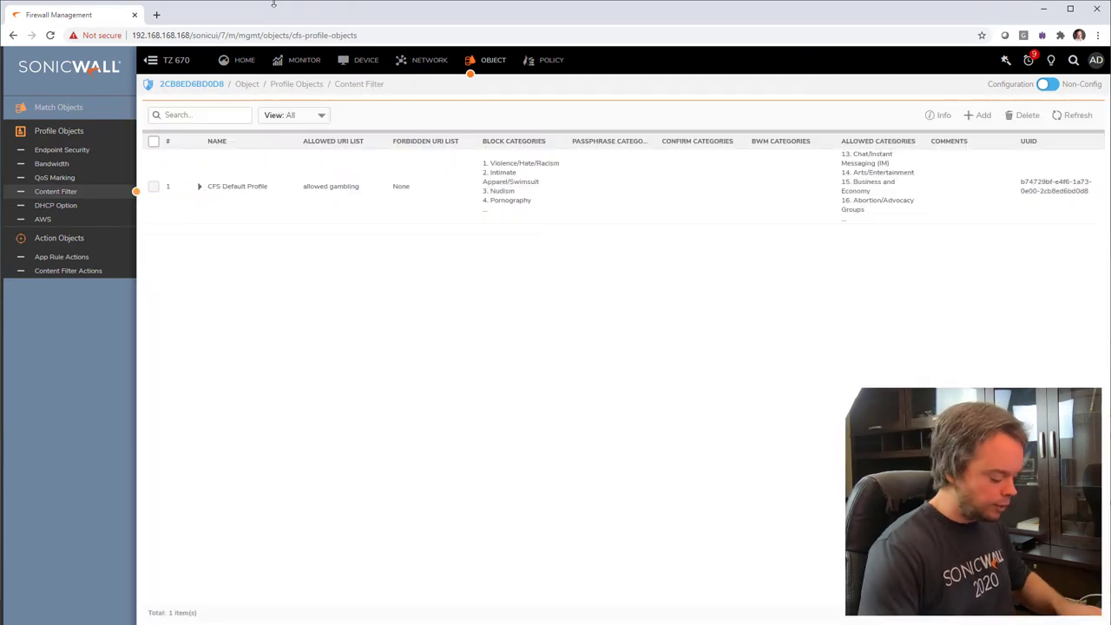
- Test the content filter by loading playboy.com in a new browser tab, and close that tab
click(156, 15)
text(playboy.com)
key(Return)
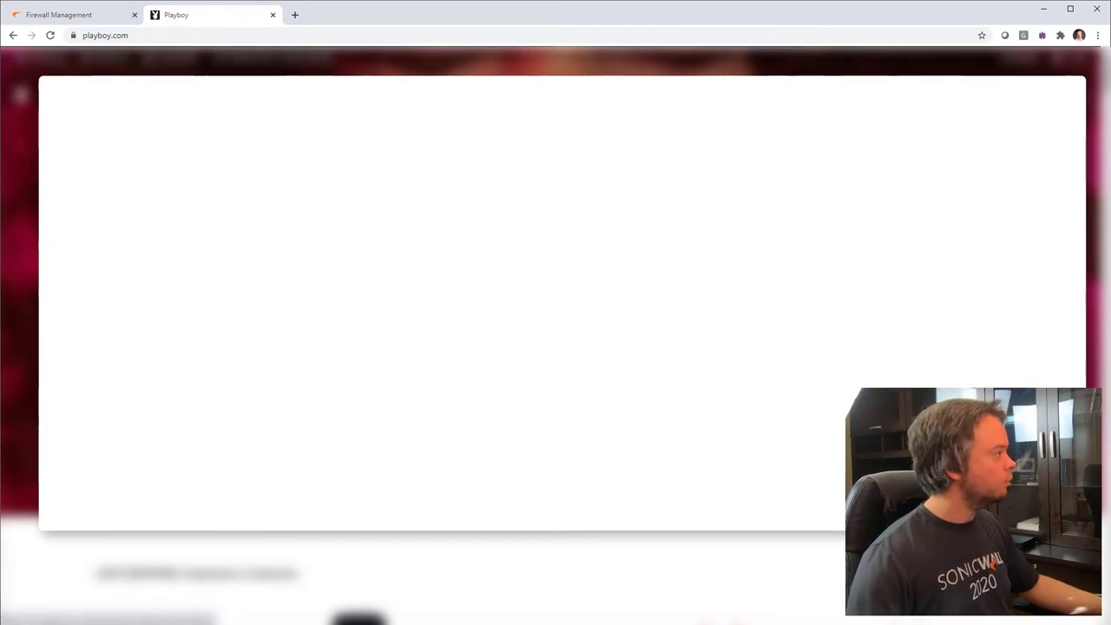
click(272, 15)
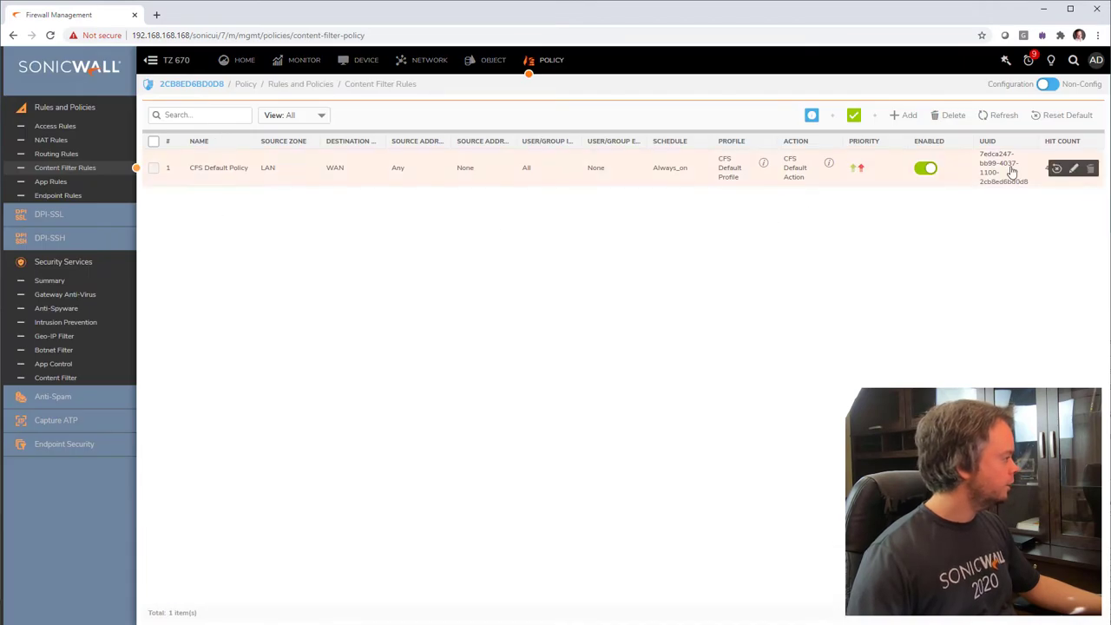
- Turn off Exclude Administrator in the Content Filter security service's CFS exclusion settings and apply the change
click(85, 378)
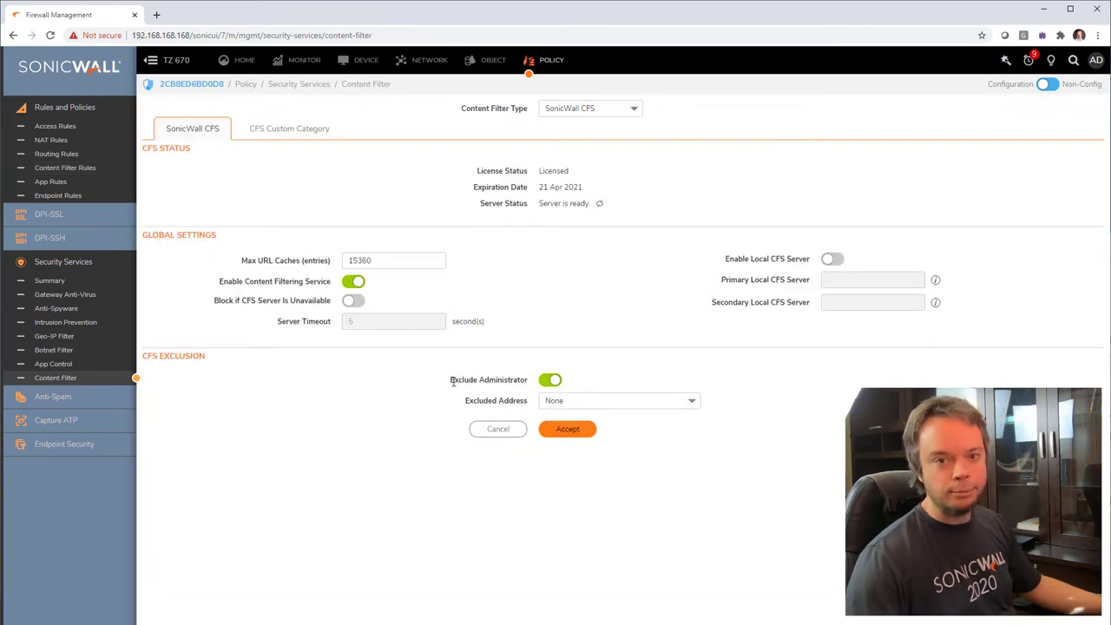
drag(452, 382, 511, 381)
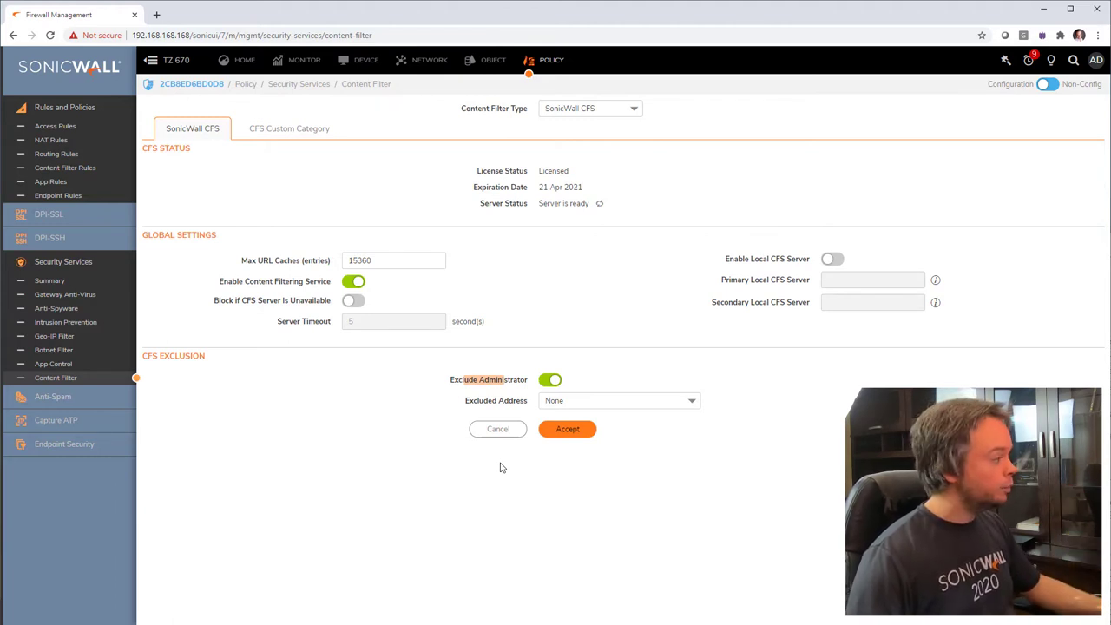
click(545, 382)
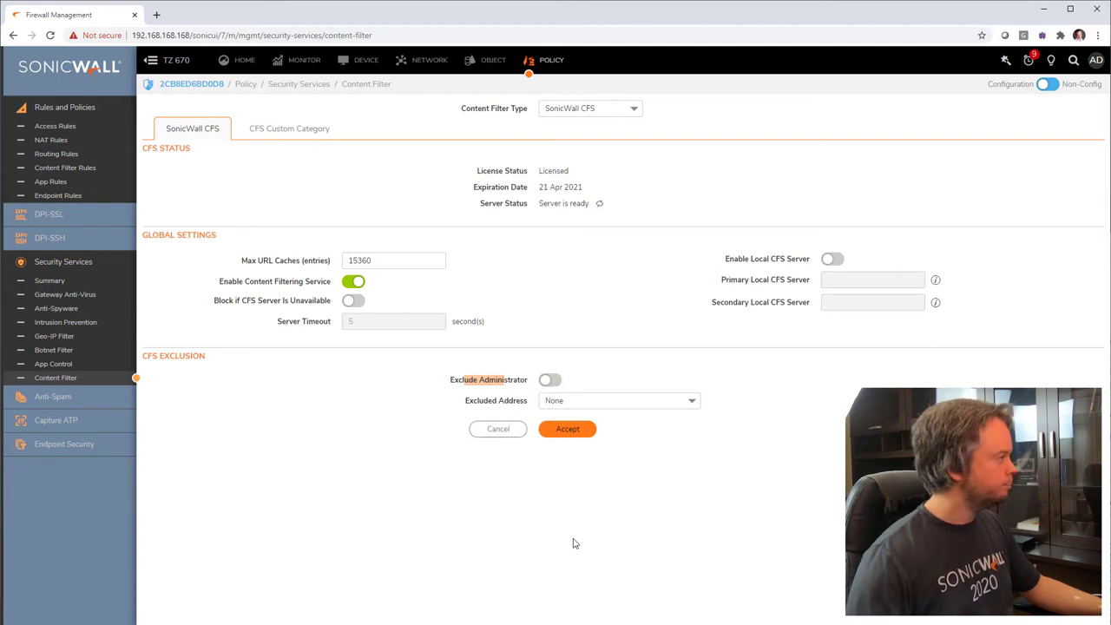
click(568, 431)
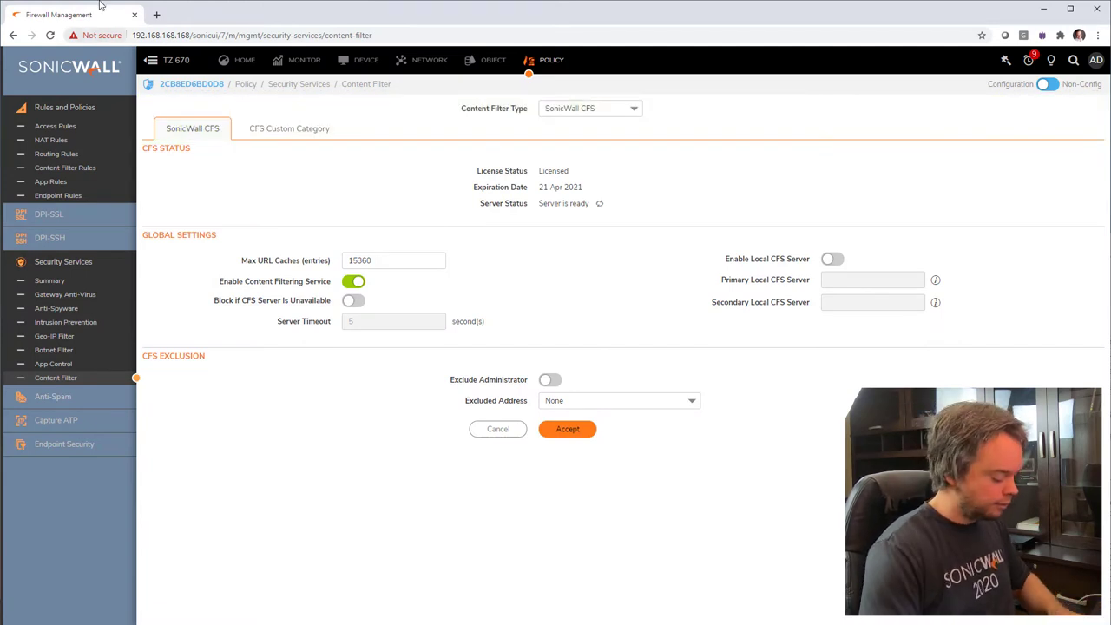
- Retest access to playboy.com in a new browser tab with the administrator exclusion off, and close that tab
click(156, 15)
text(play)
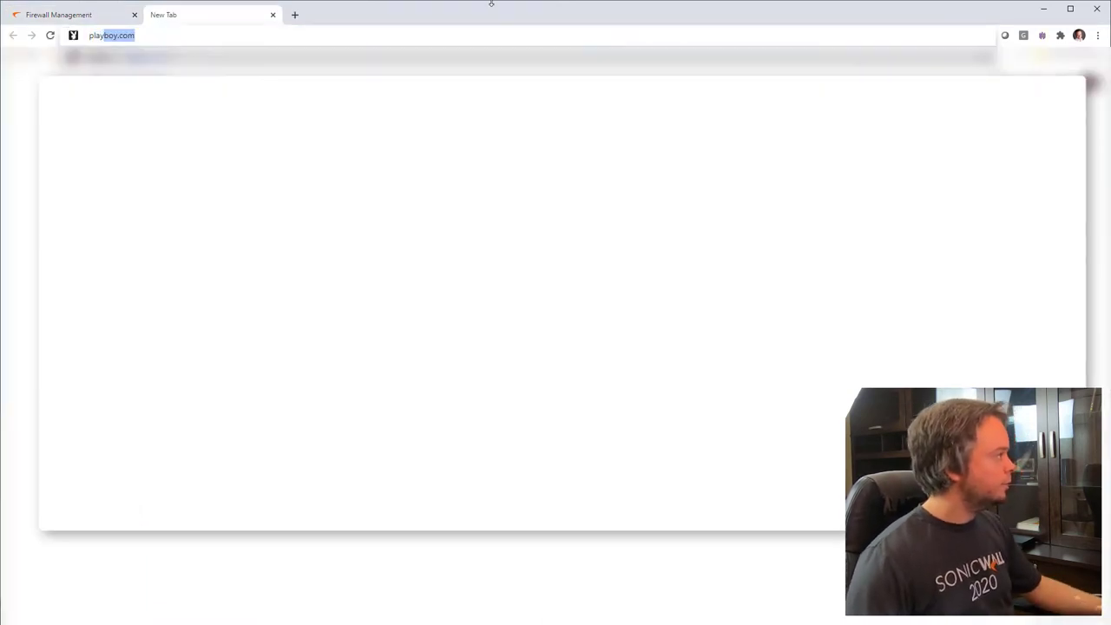
key(Return)
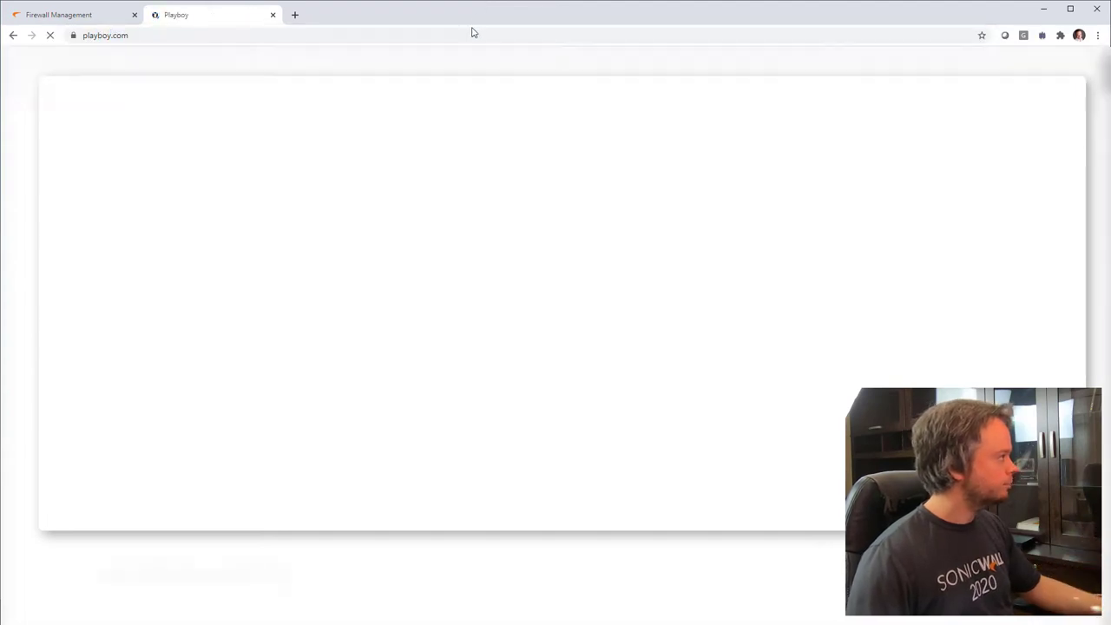
click(271, 16)
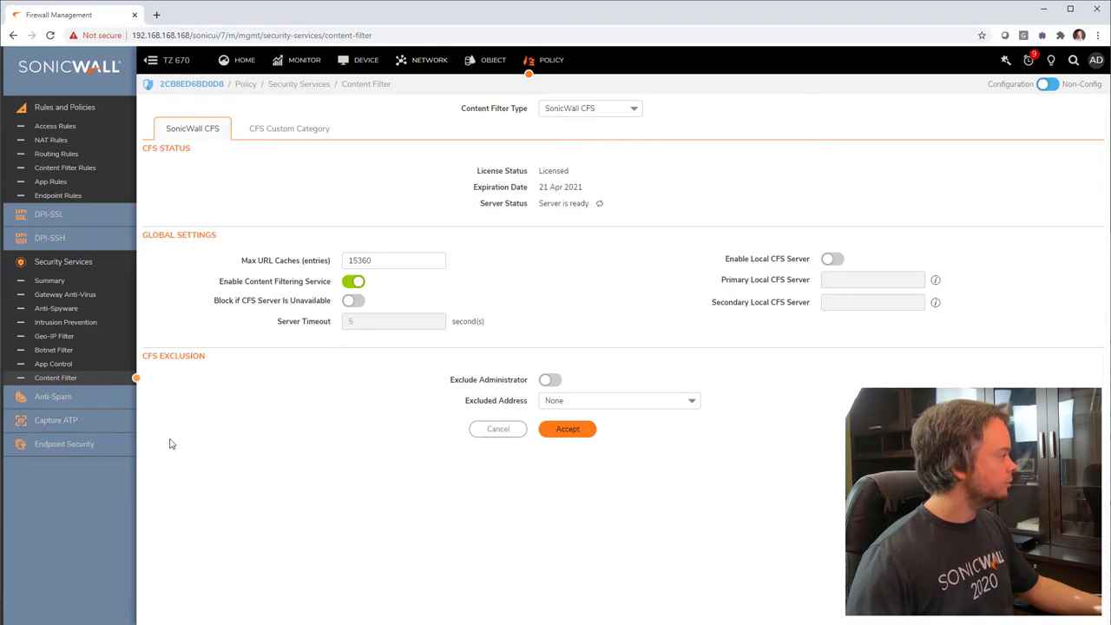
- Review the DPI-SSL Client SSL general settings, including SSL client inspection and its Content Filter, Application Firewall and Gateway Anti-Spyware options
click(108, 216)
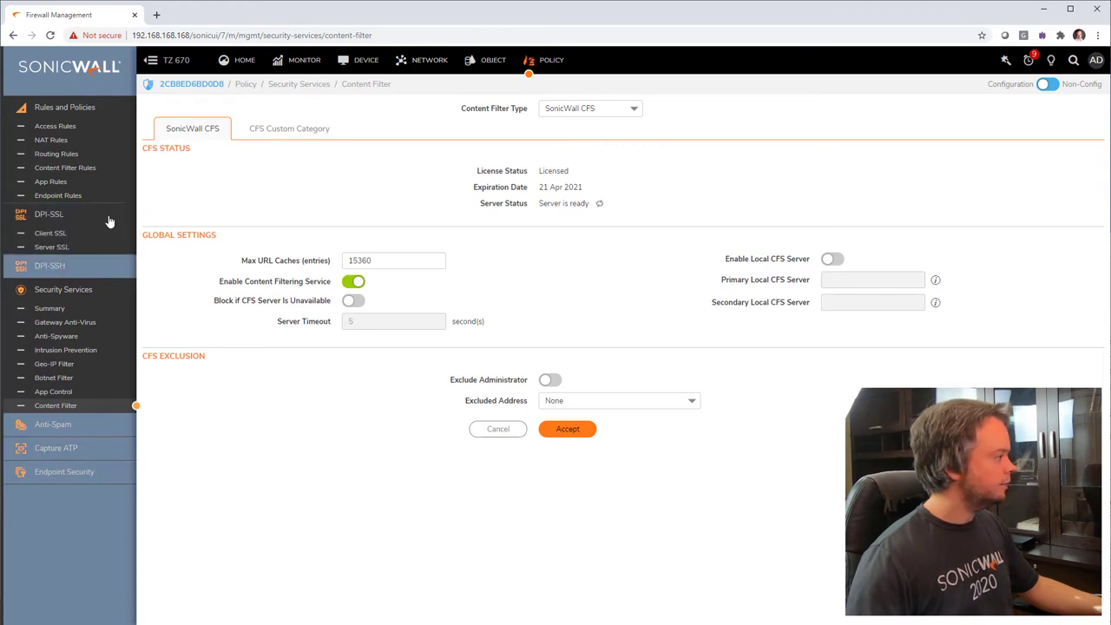
click(108, 234)
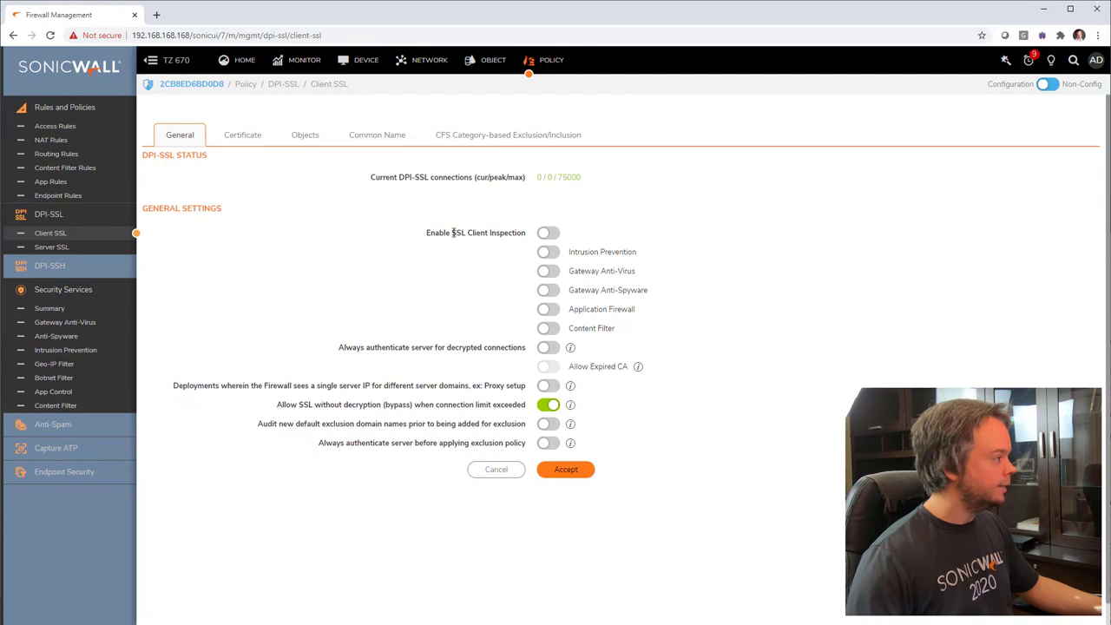
drag(450, 233, 505, 233)
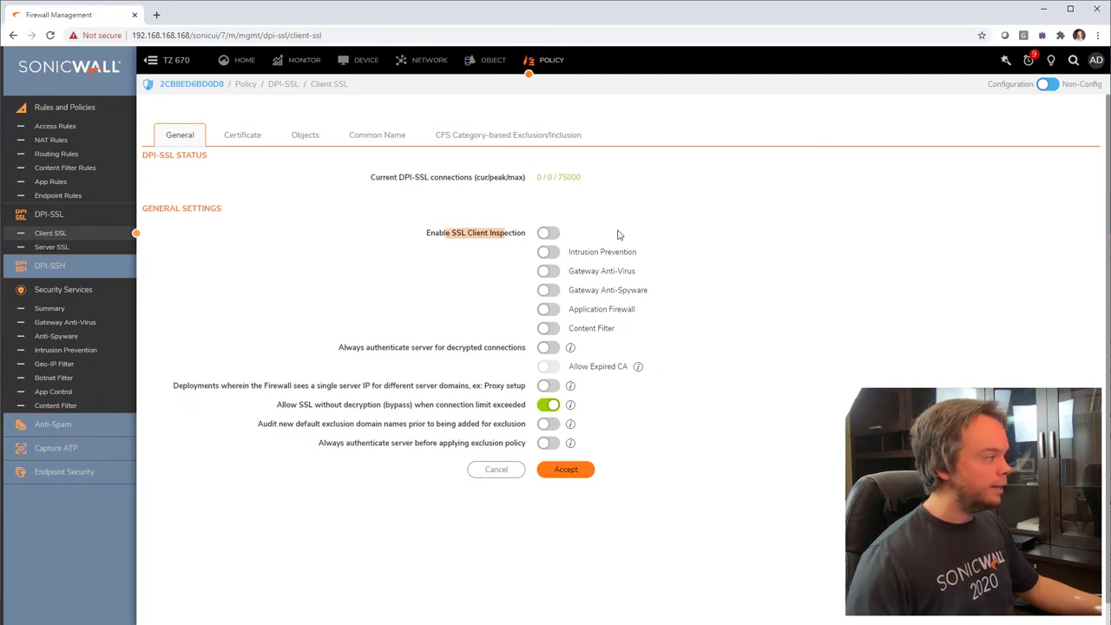
drag(616, 337, 572, 331)
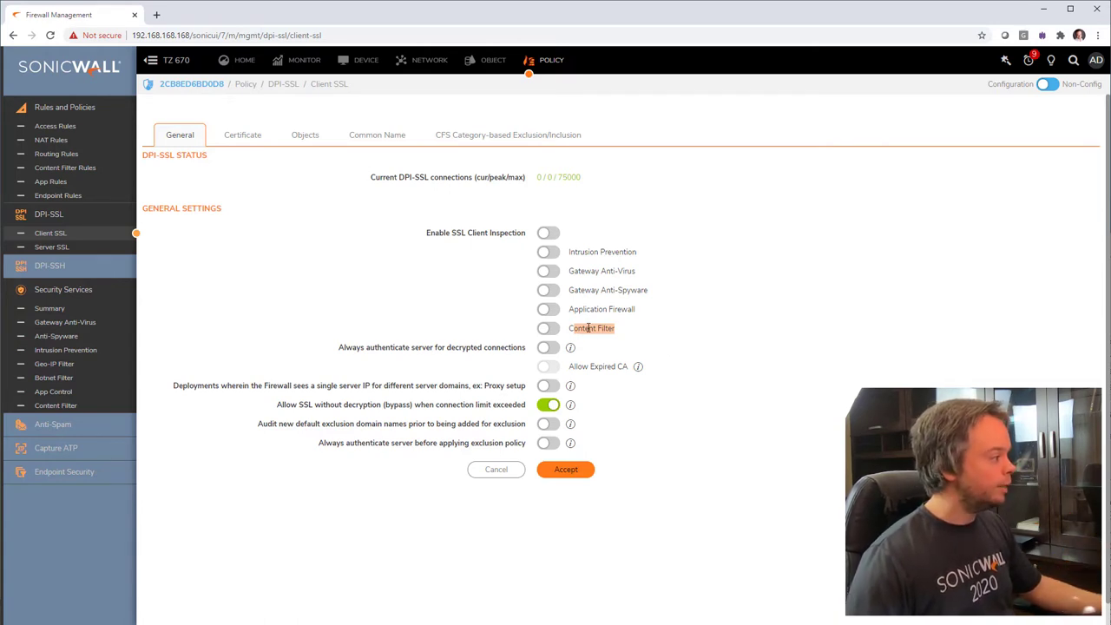
drag(593, 309, 627, 291)
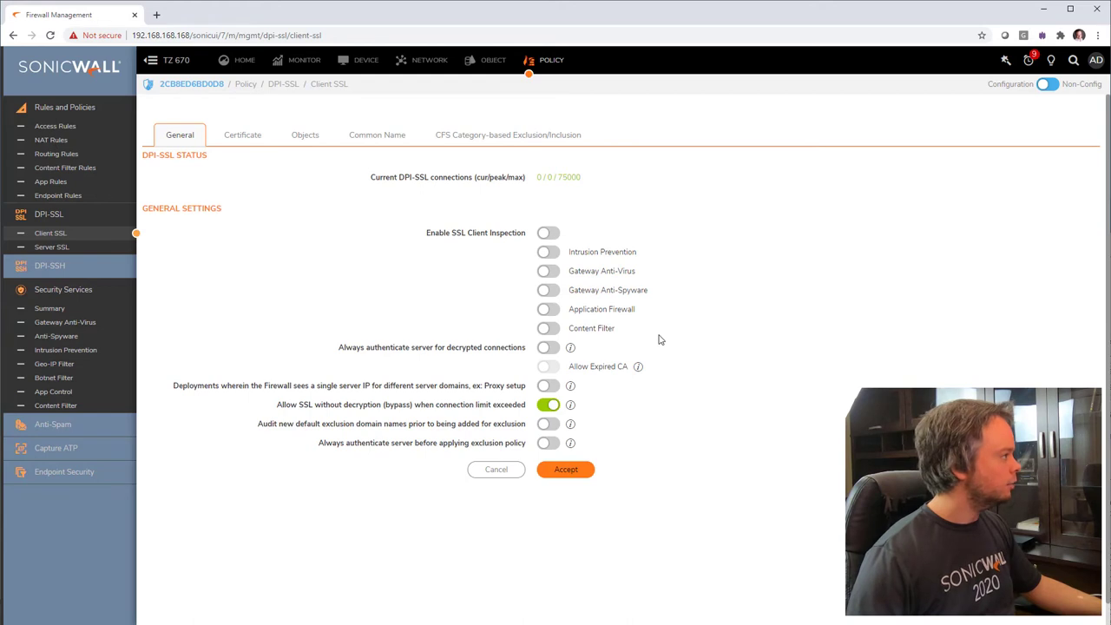
- Enable HTTPS Content Filtering in the advanced settings of the CFS Default Profile object and save the profile
click(484, 61)
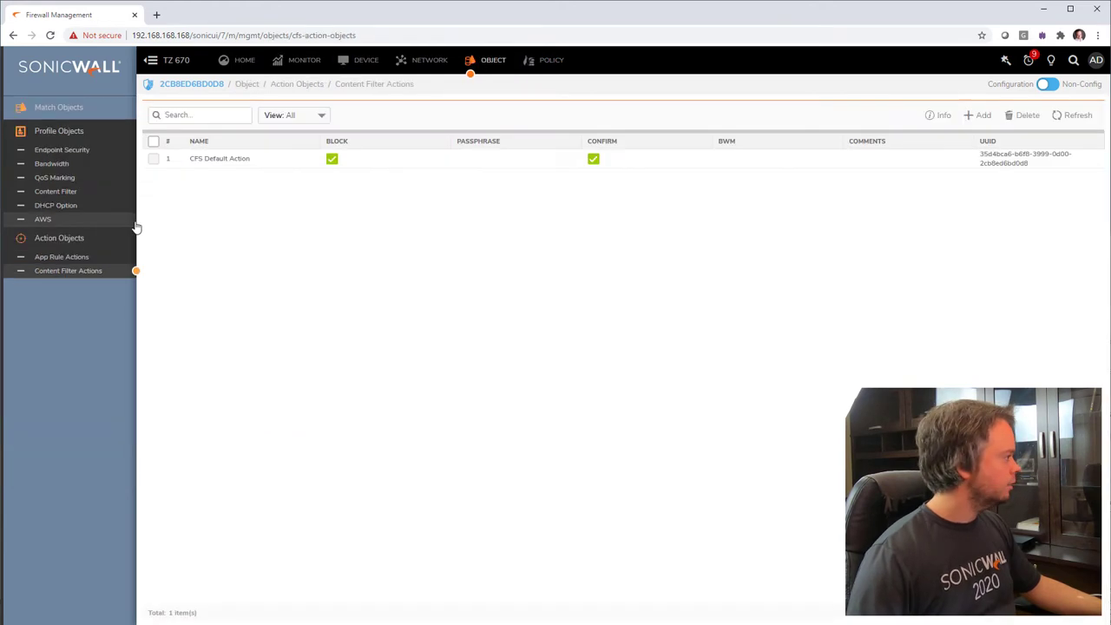
click(94, 196)
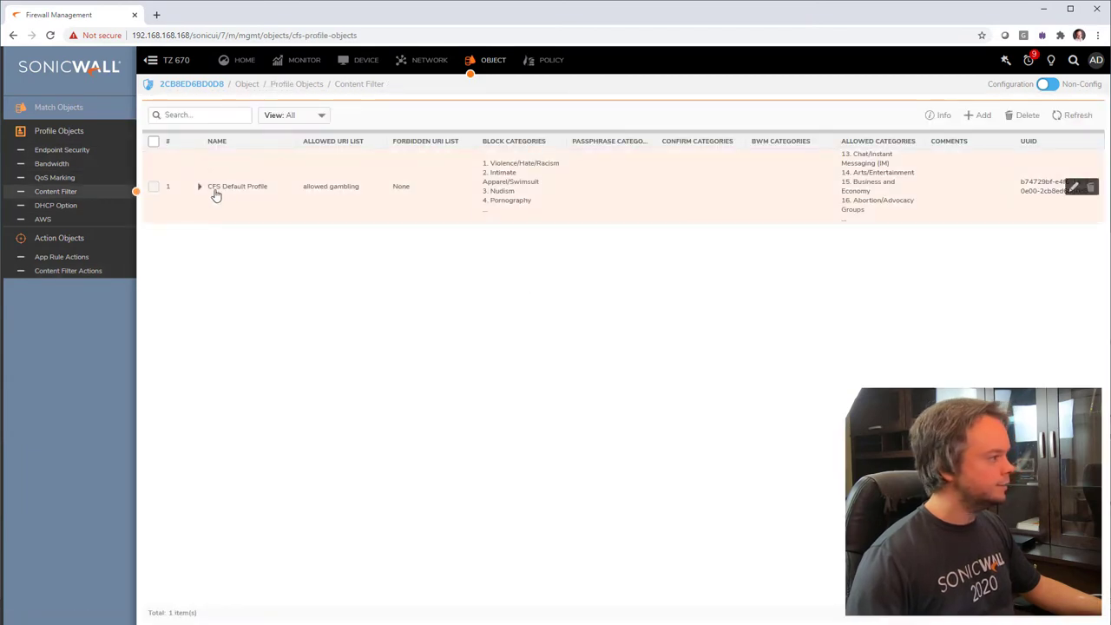
drag(213, 192, 260, 192)
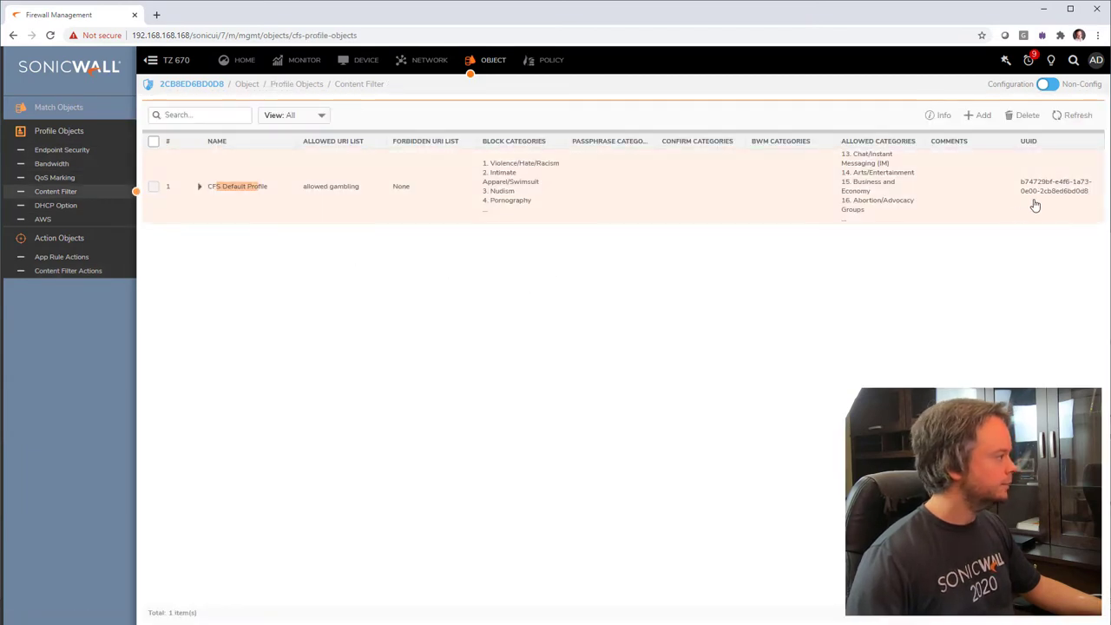
click(1073, 186)
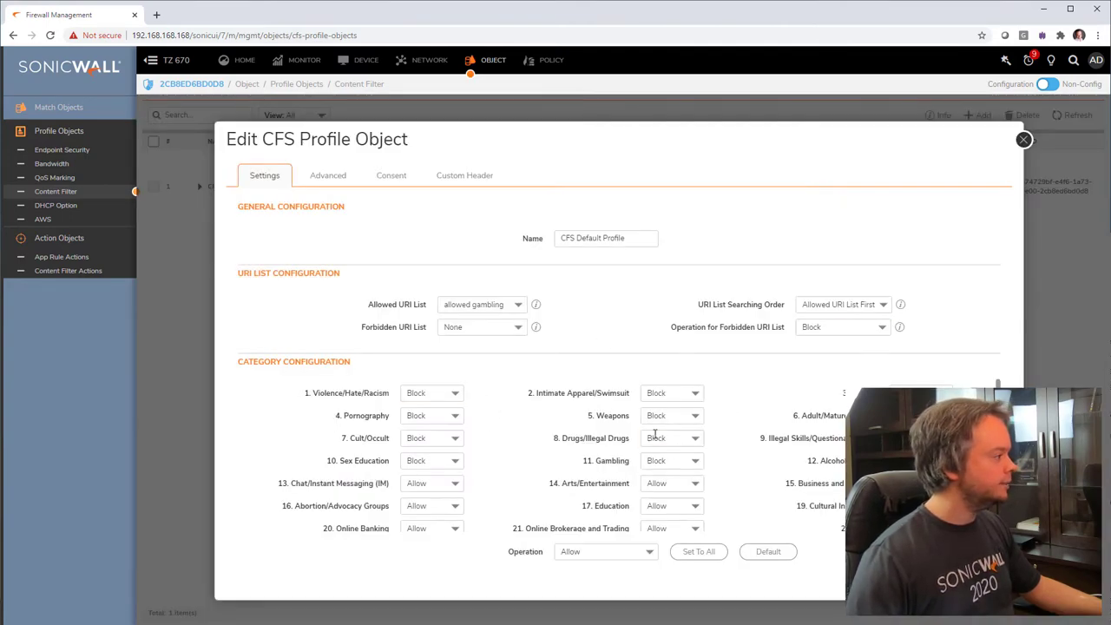
click(327, 178)
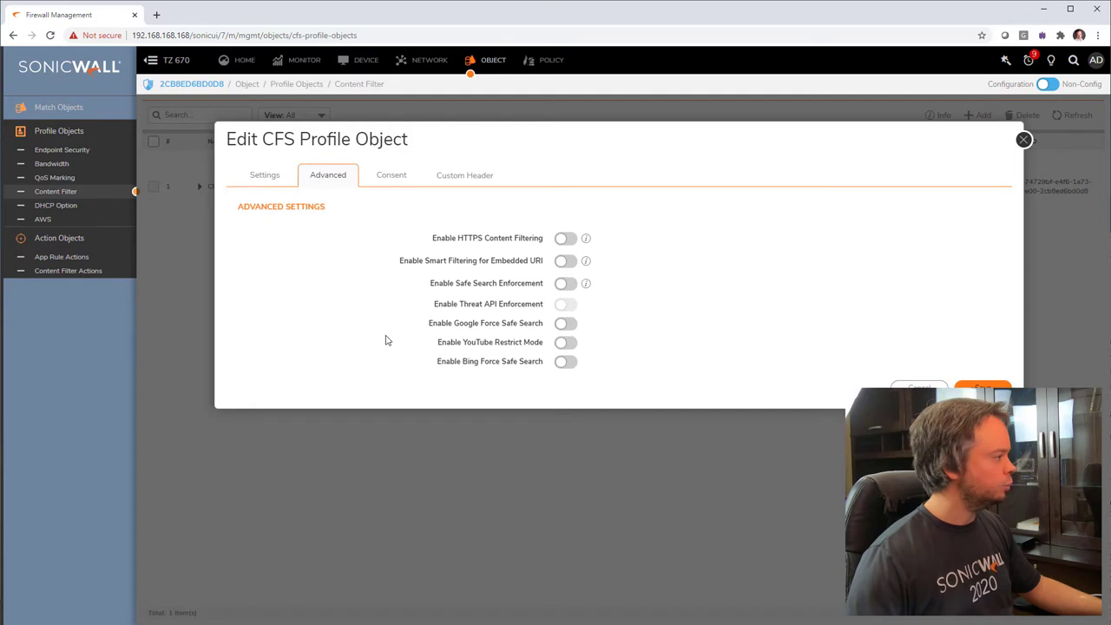
drag(433, 237, 519, 240)
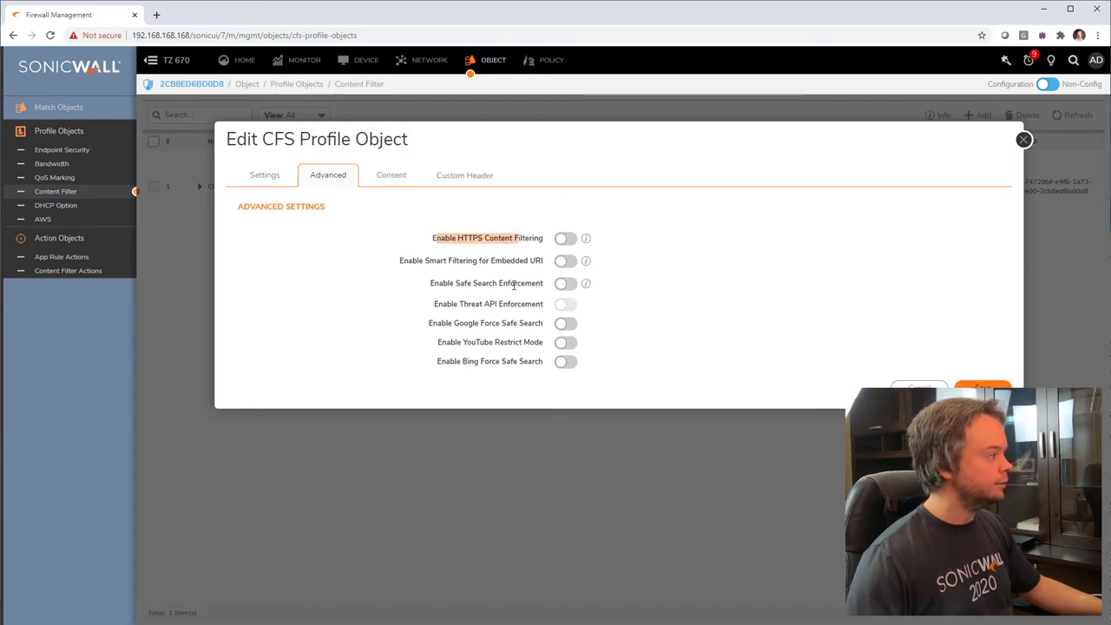
click(566, 240)
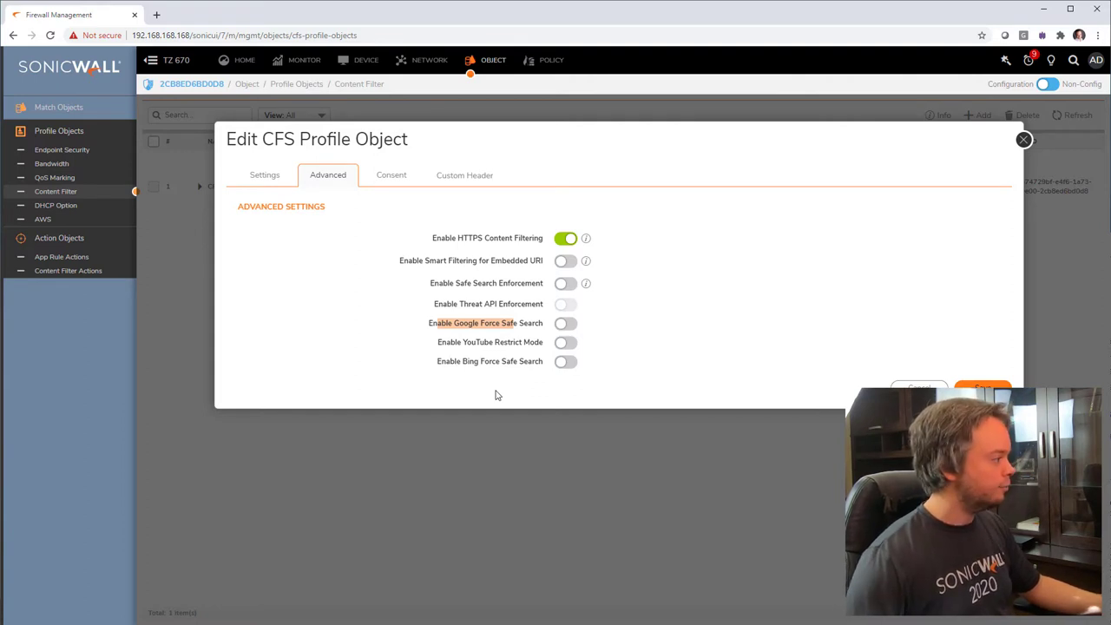
drag(429, 322, 518, 323)
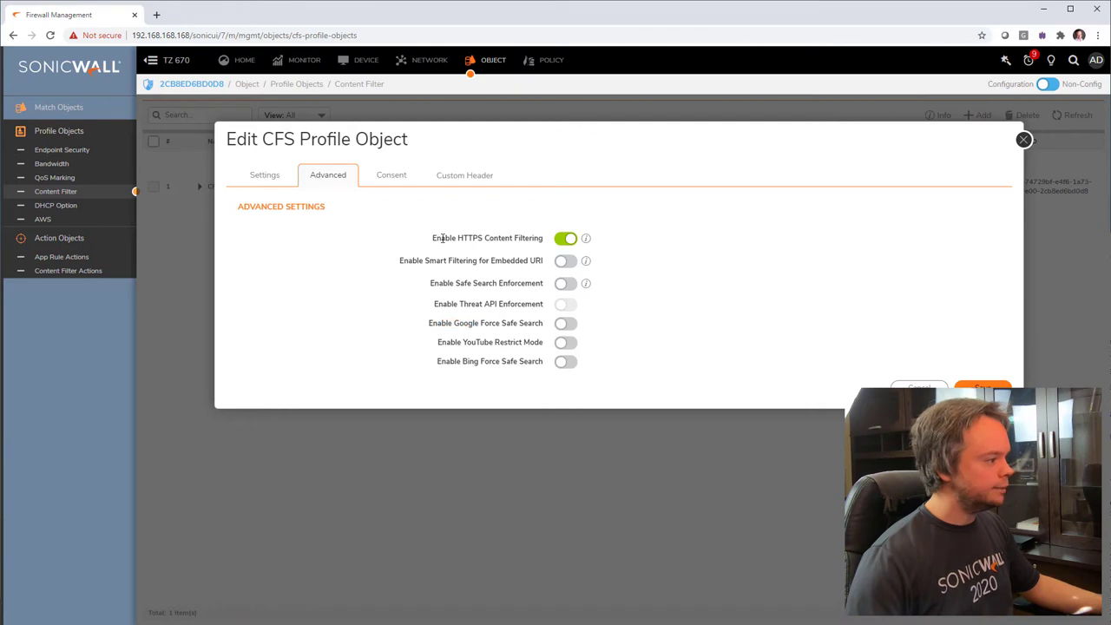
click(982, 387)
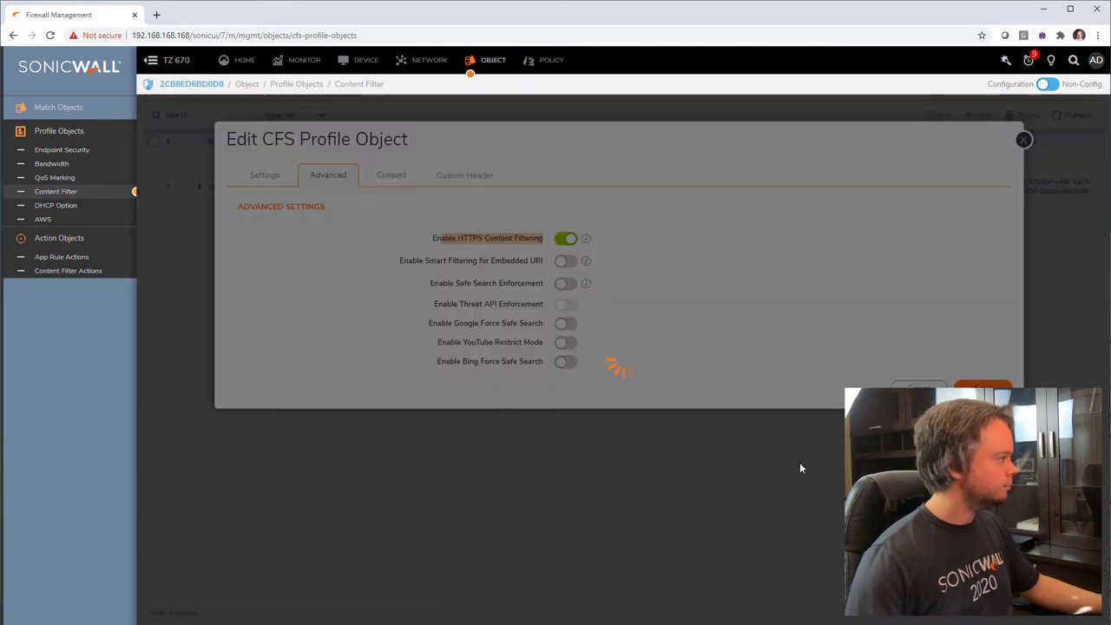
- Load playboy.com in a new browser tab to test HTTPS content filtering
key(ctrl+t)
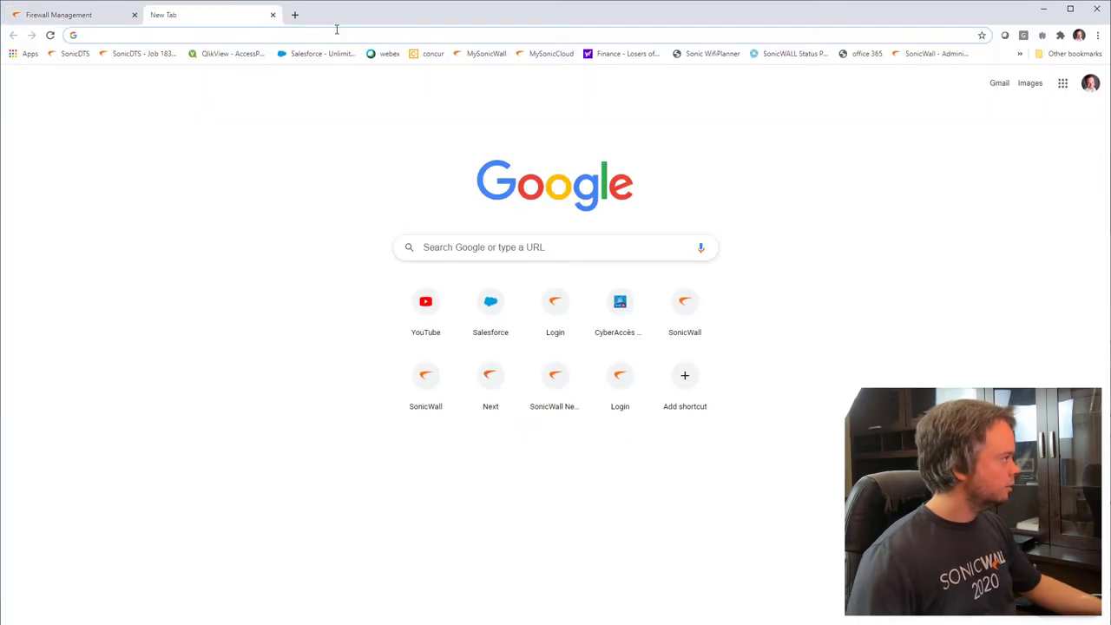
text(play)
key(Return)
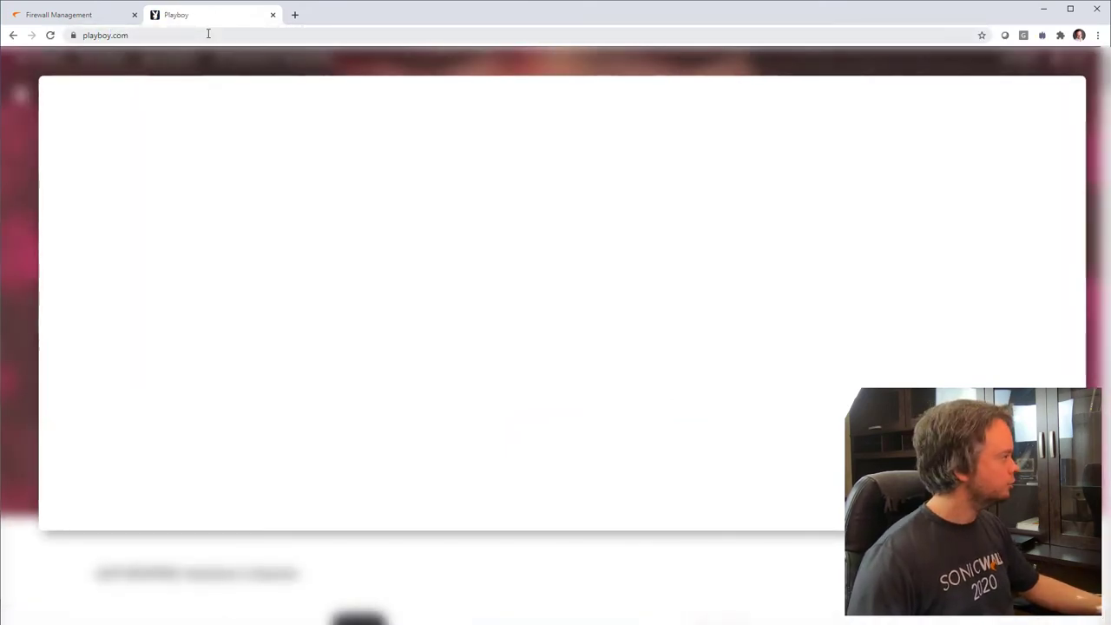
- Load sex.com in the same browser tab and examine the URL, block policy, client IP address and block reason on the resulting page
click(209, 34)
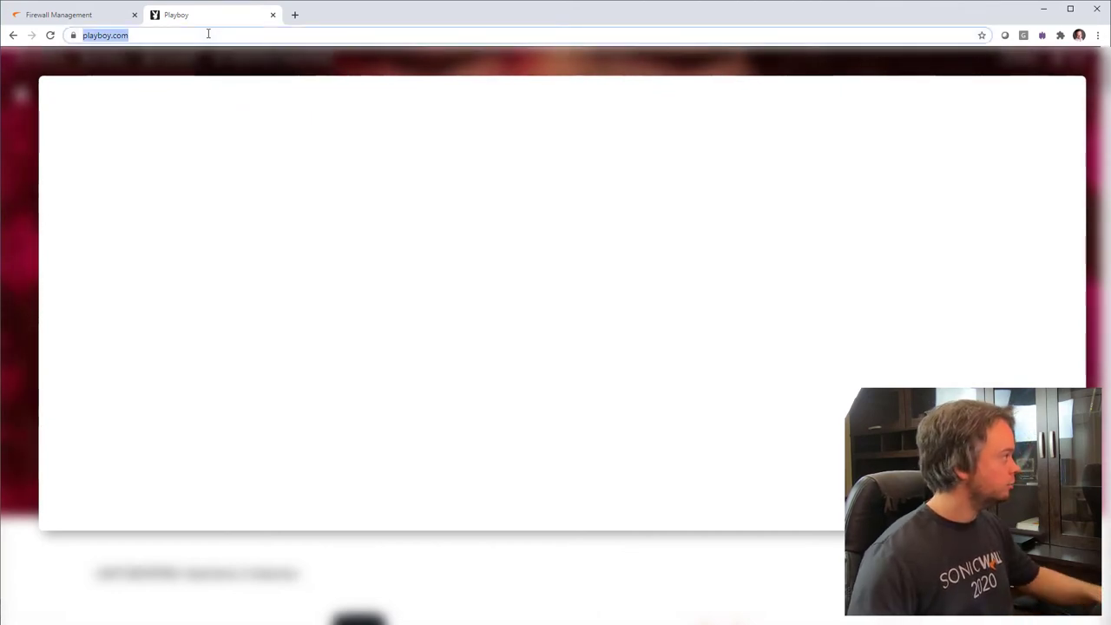
text(sex.com)
key(Return)
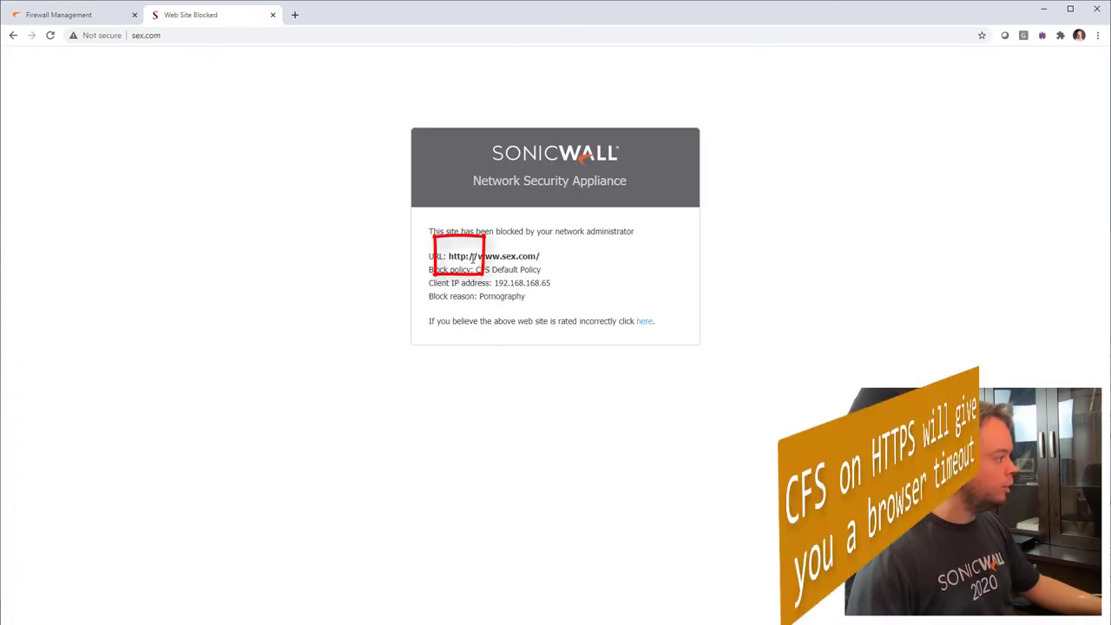
drag(474, 256, 540, 256)
drag(545, 298, 473, 311)
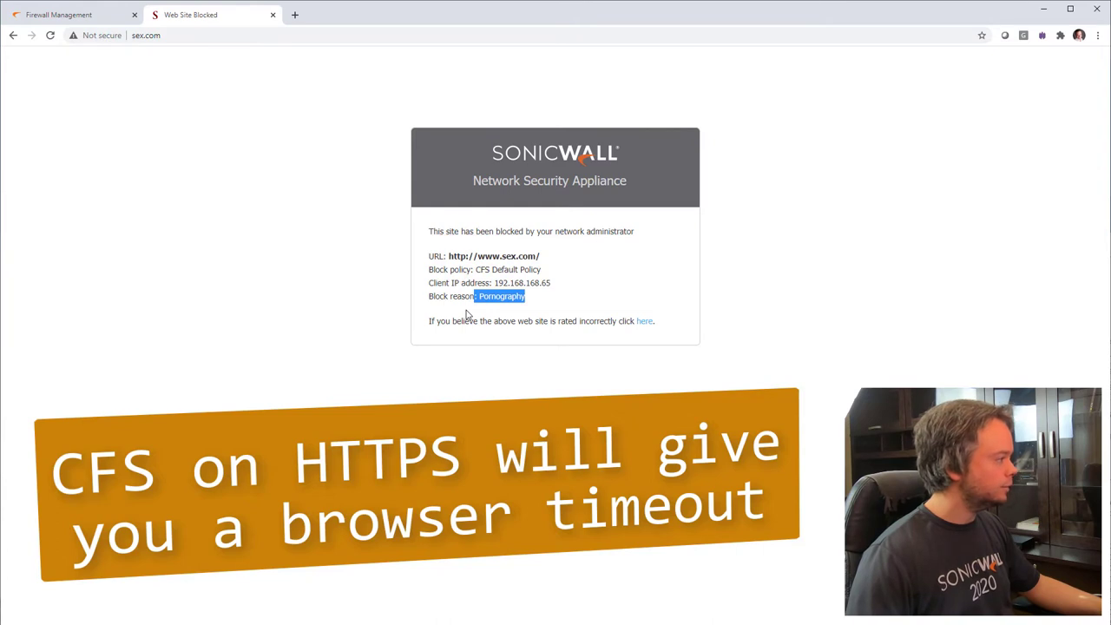
drag(448, 269, 578, 288)
drag(467, 296, 556, 306)
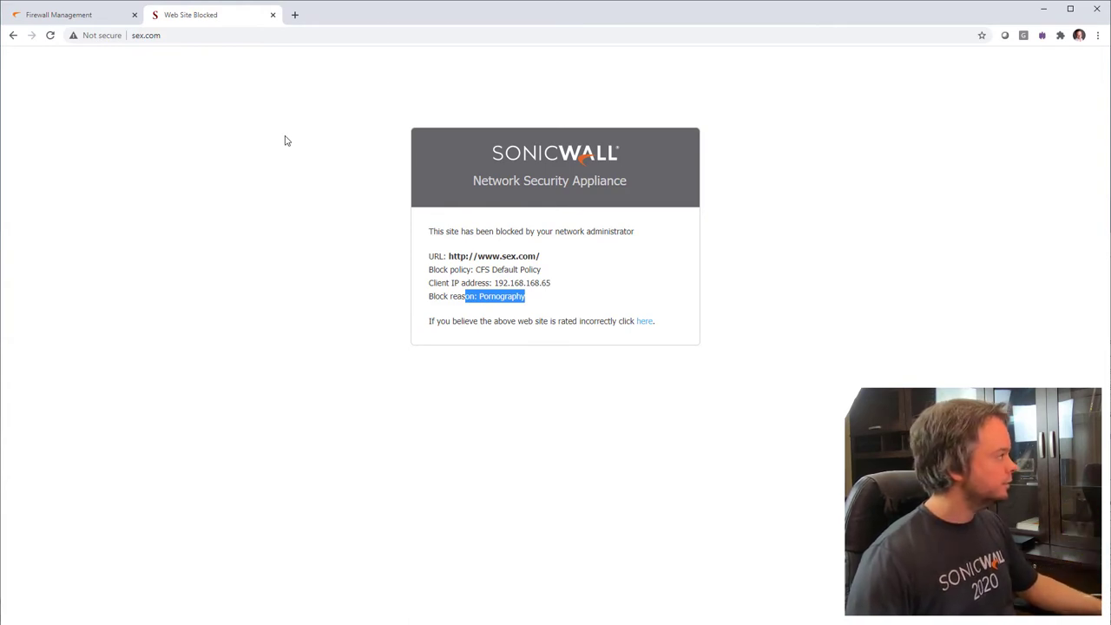
- Search the web in a new tab for "sonicwall test a site" and open the rating lookup page linked in the CFS rating article
click(296, 16)
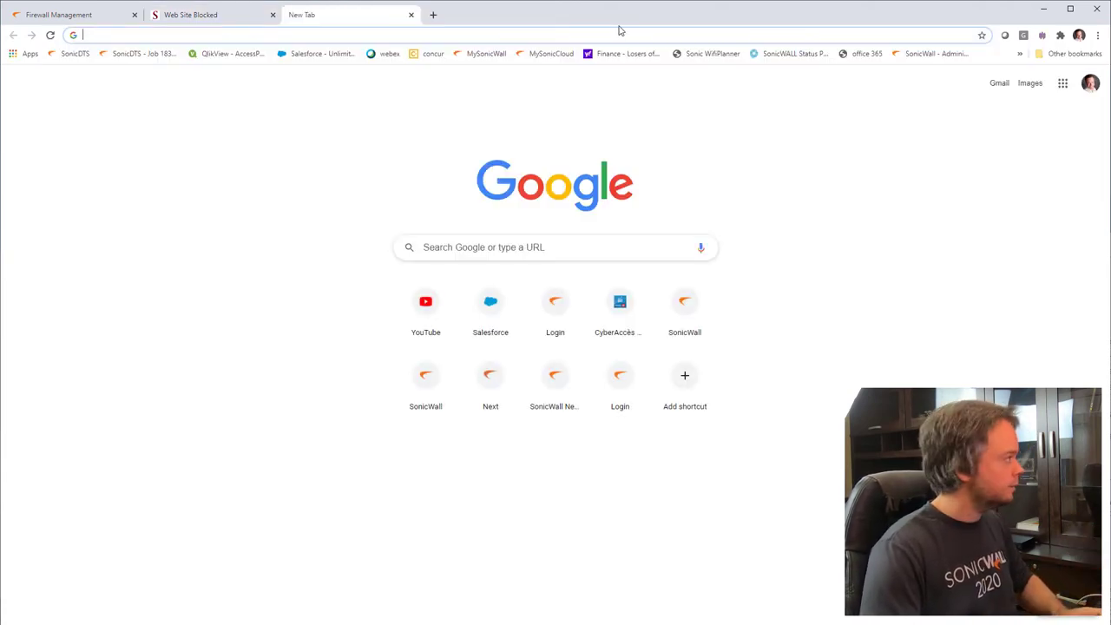
text(s)
key(BackSpace)
key(BackSpace)
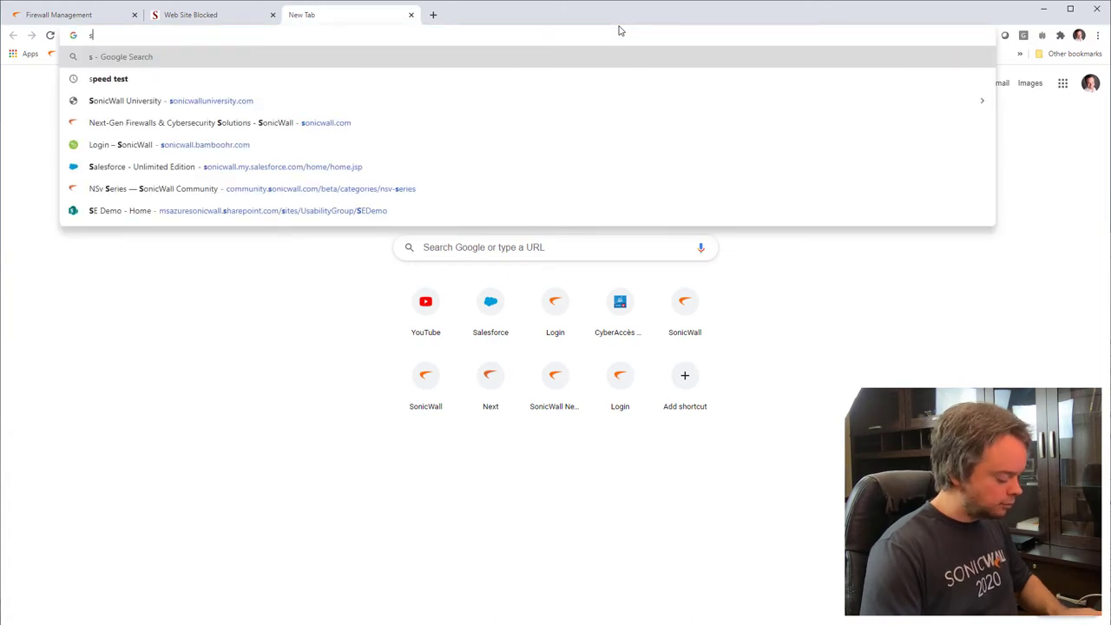
text(sonicwall test a site)
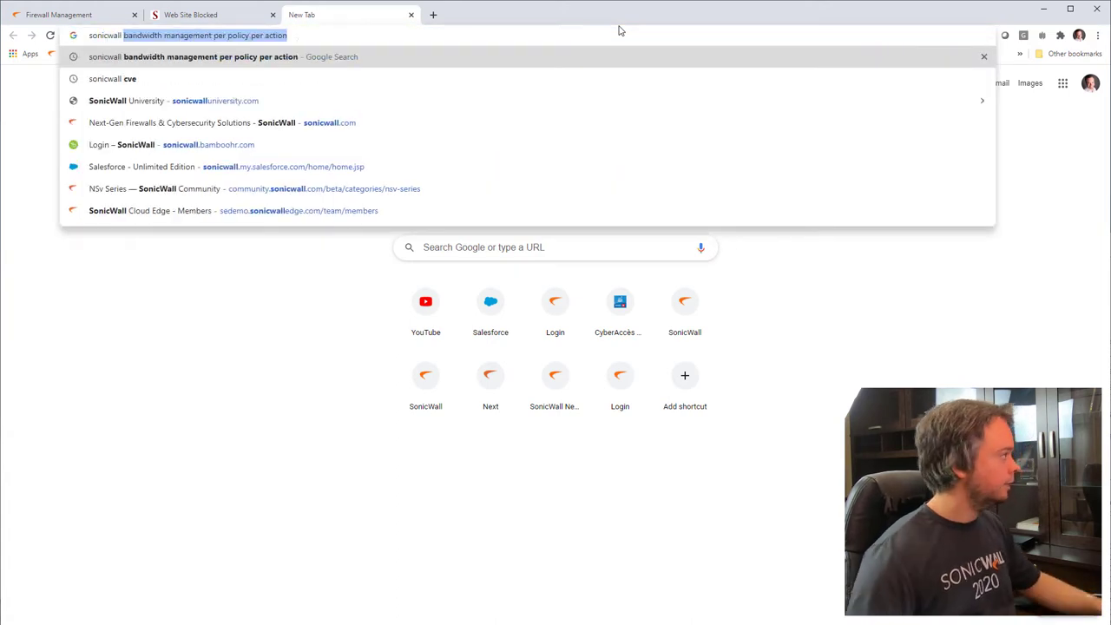
key(Return)
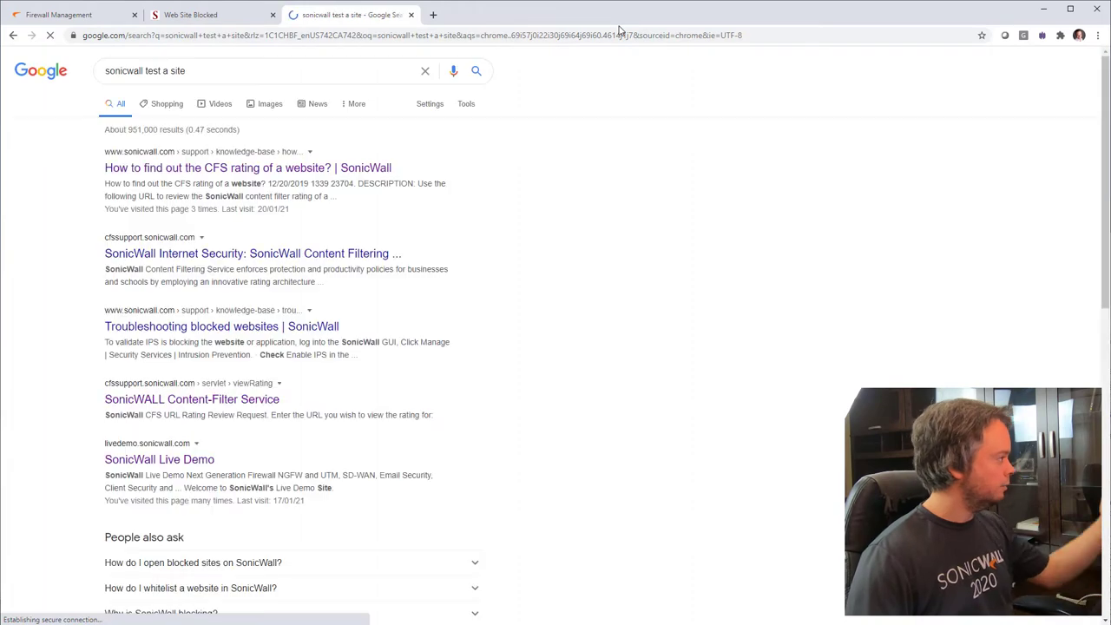
click(157, 173)
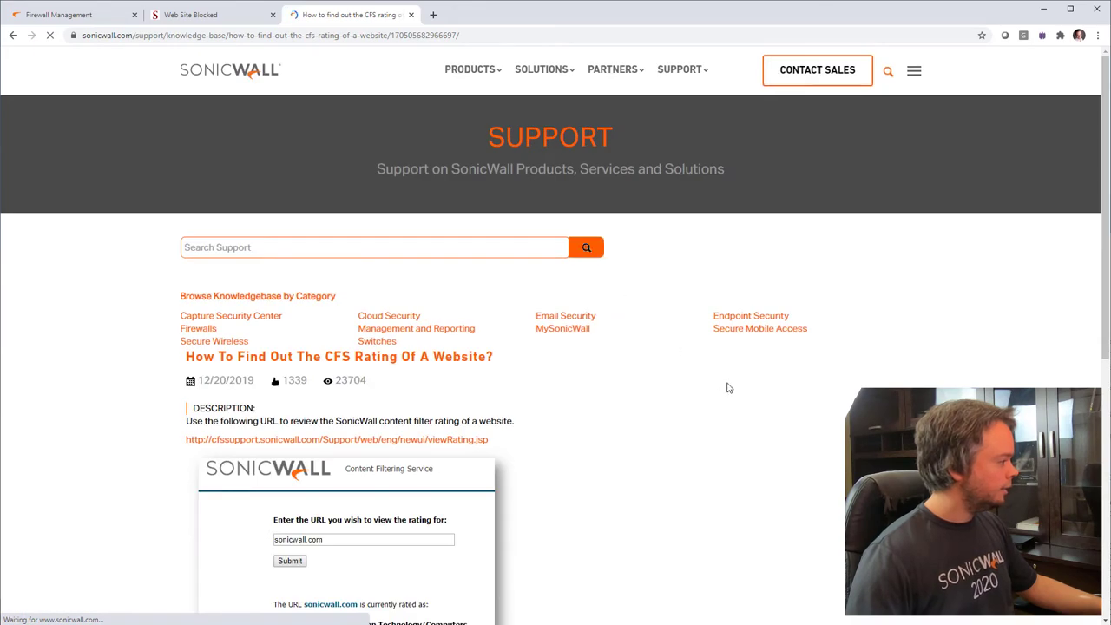
click(424, 440)
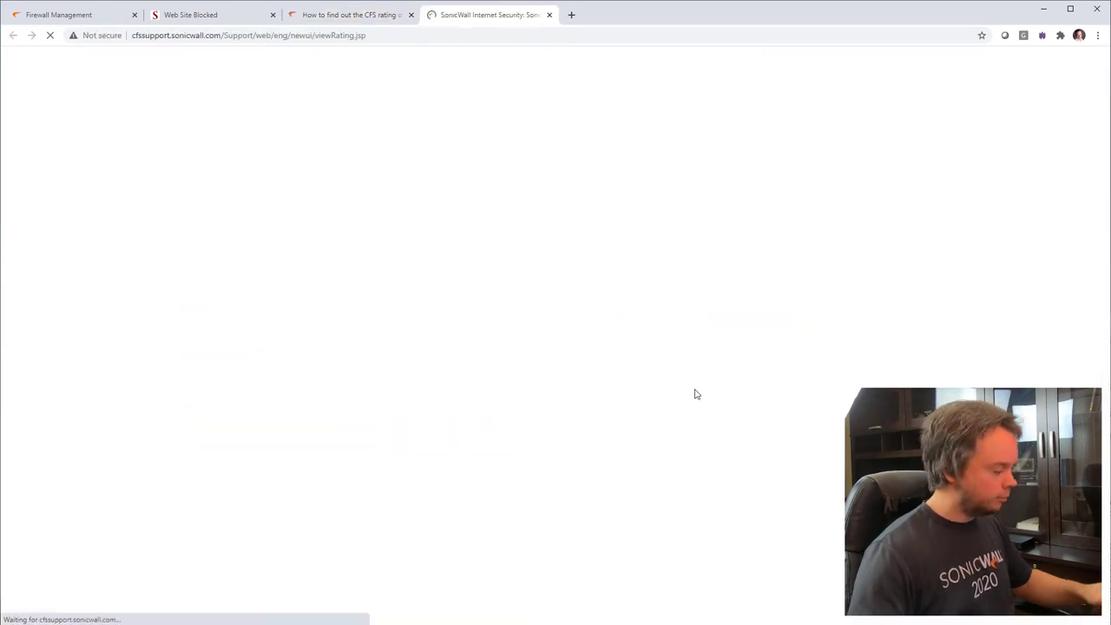
- Look up the content filter rating of playboy.com, entering the verification text from the image, and examine its category
click(484, 139)
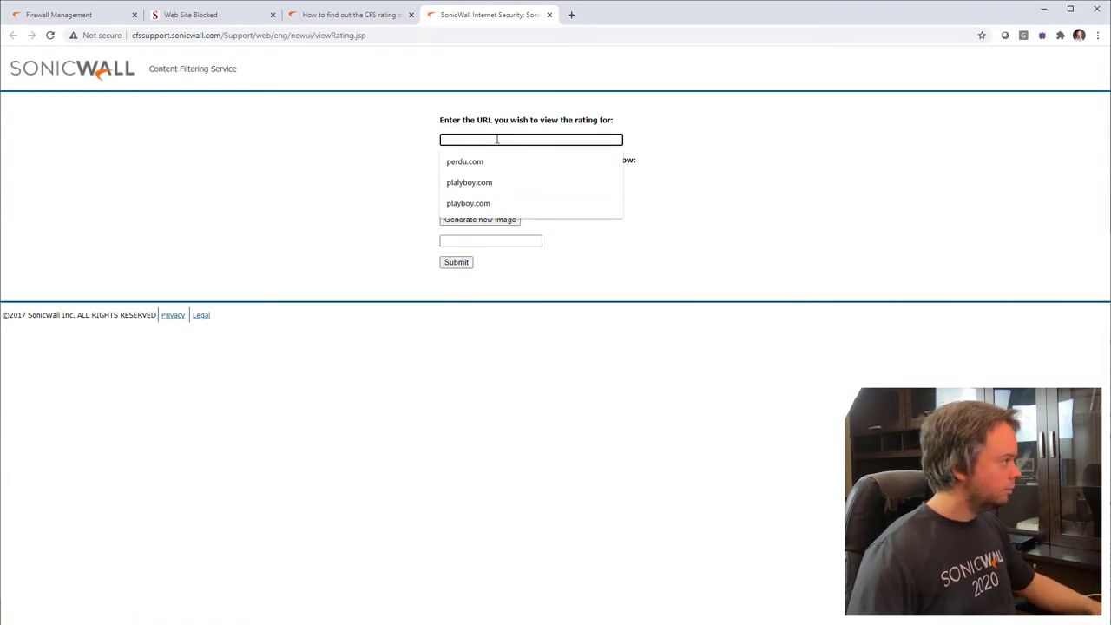
click(508, 203)
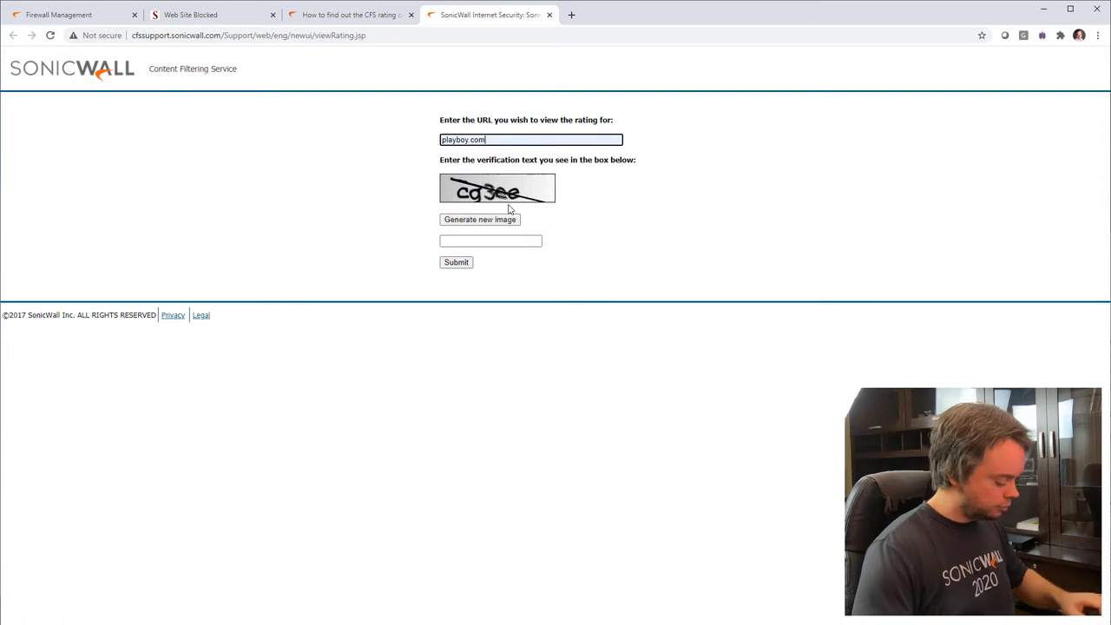
click(490, 242)
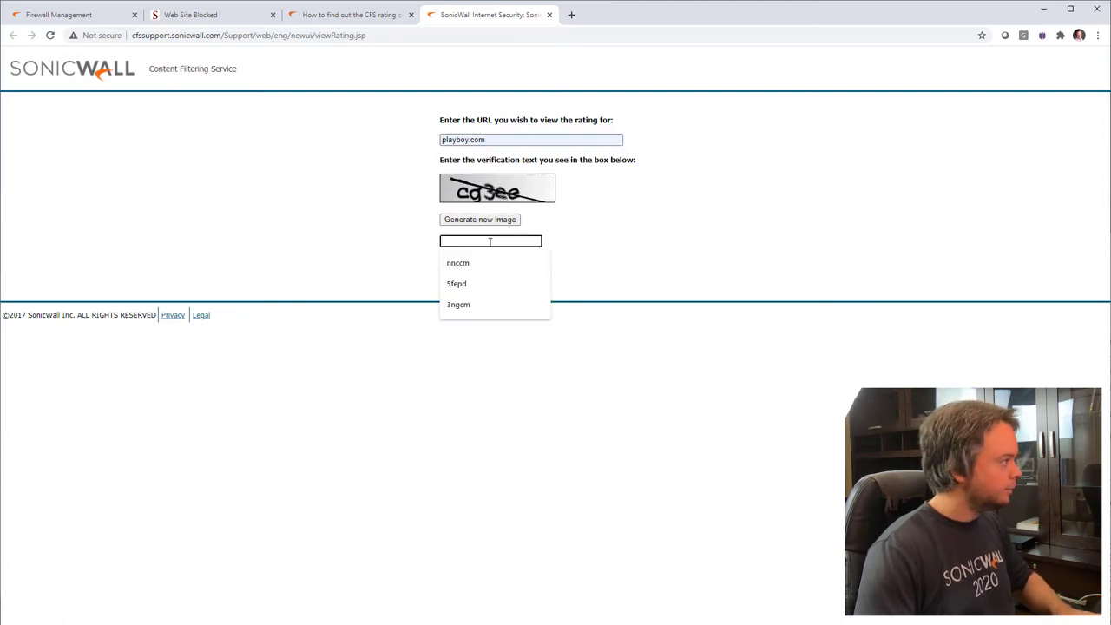
text(cg3ee)
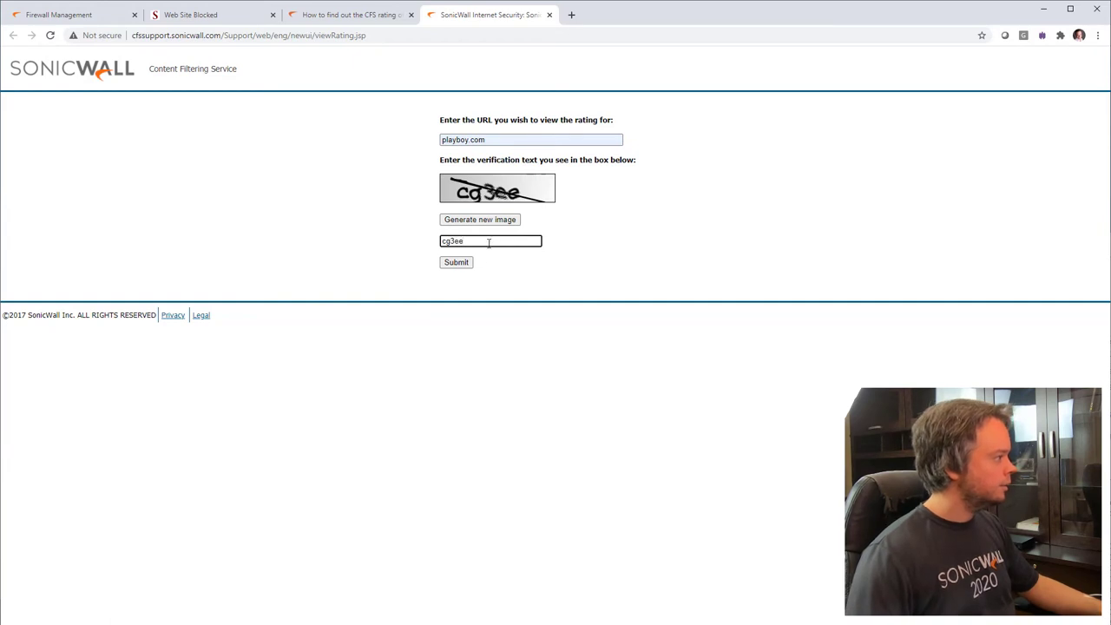
key(Return)
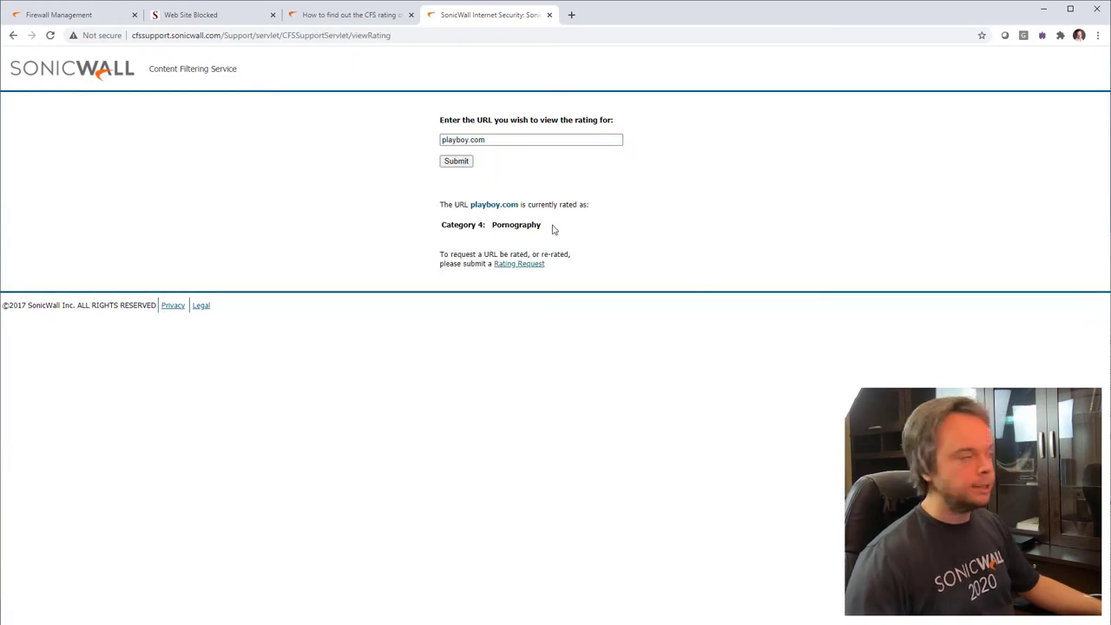
drag(453, 225, 960, 248)
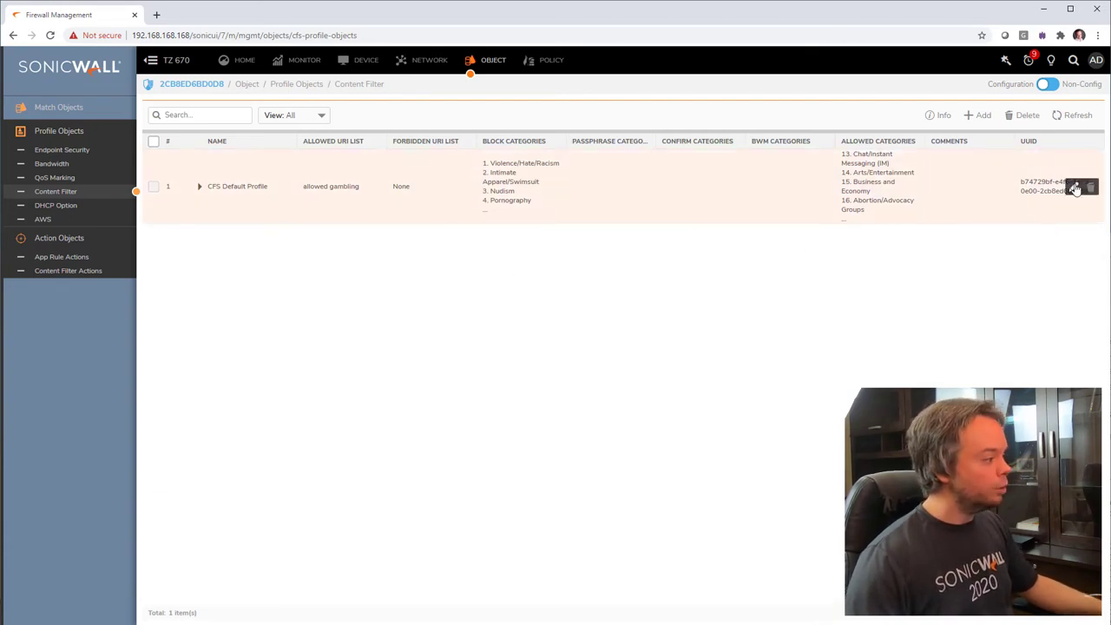
- Review the CFS Default Profile's category configuration and the CFS Default Policy's Source Address Excluded option, leaving both without changes
click(1073, 186)
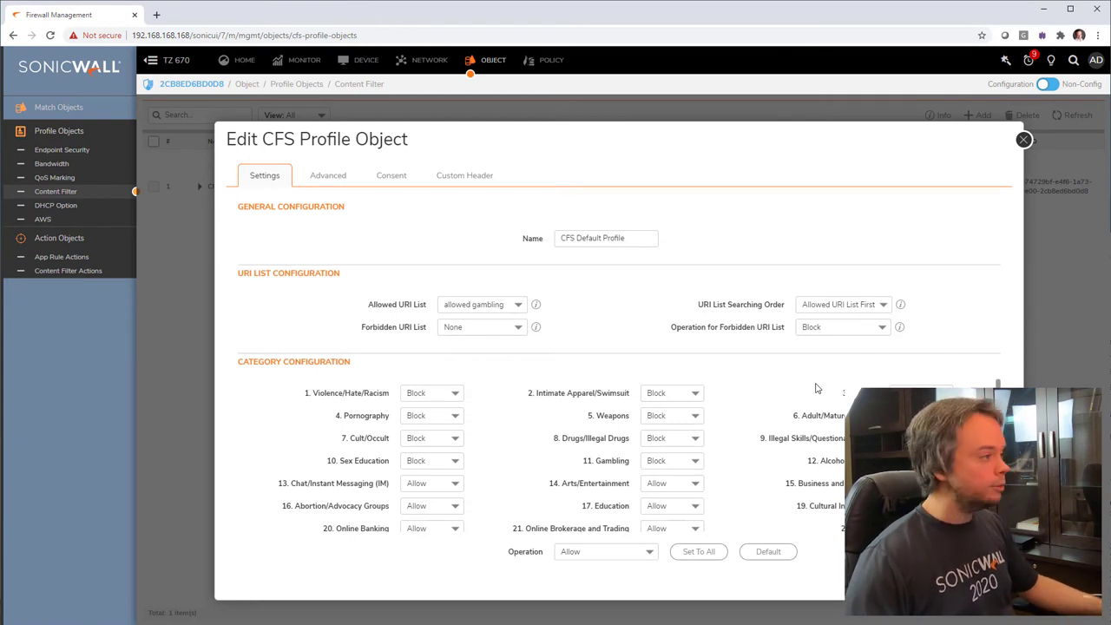
click(1023, 140)
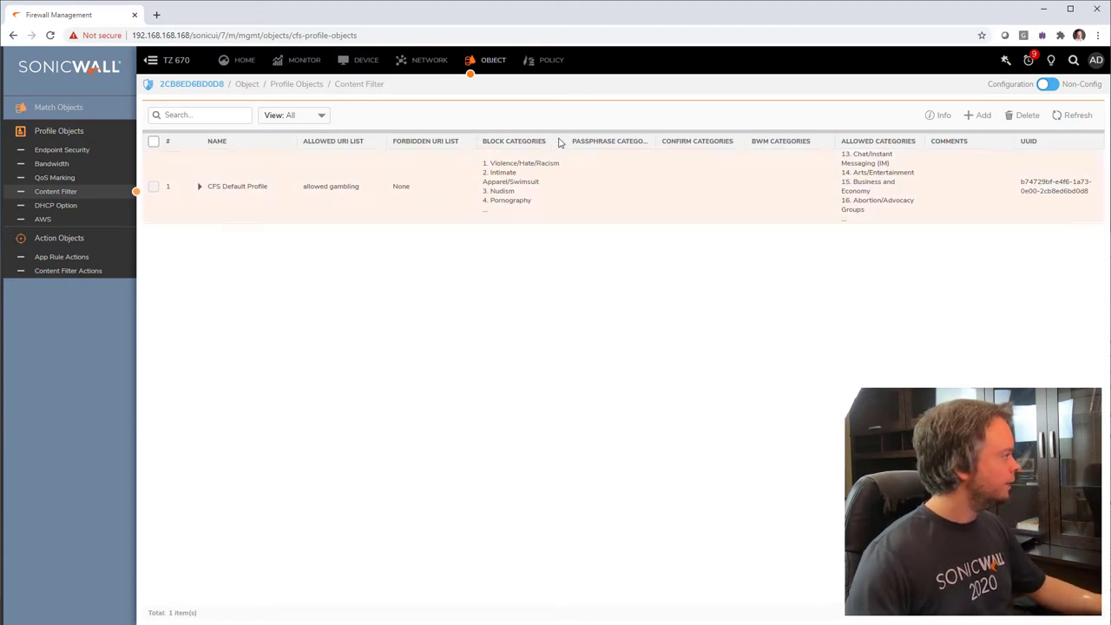
click(552, 60)
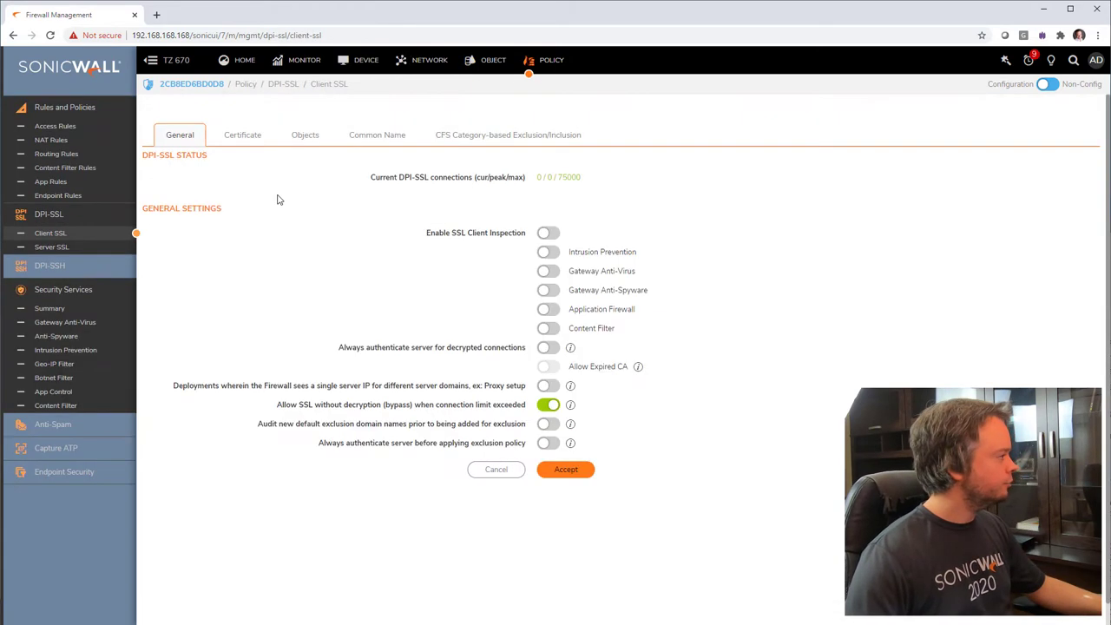
click(112, 170)
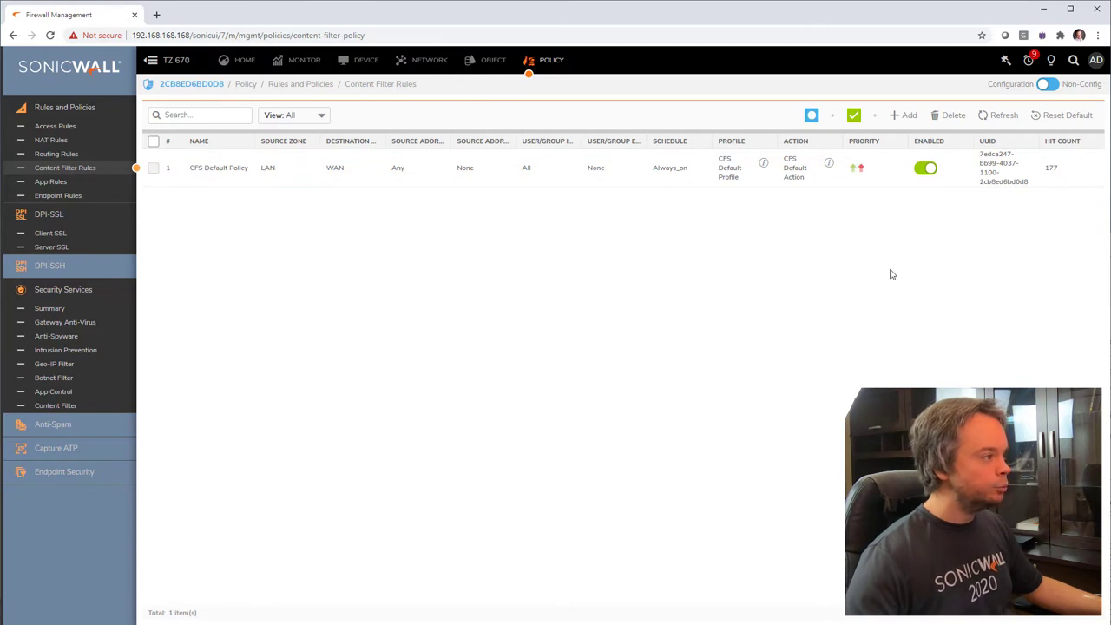
click(1076, 178)
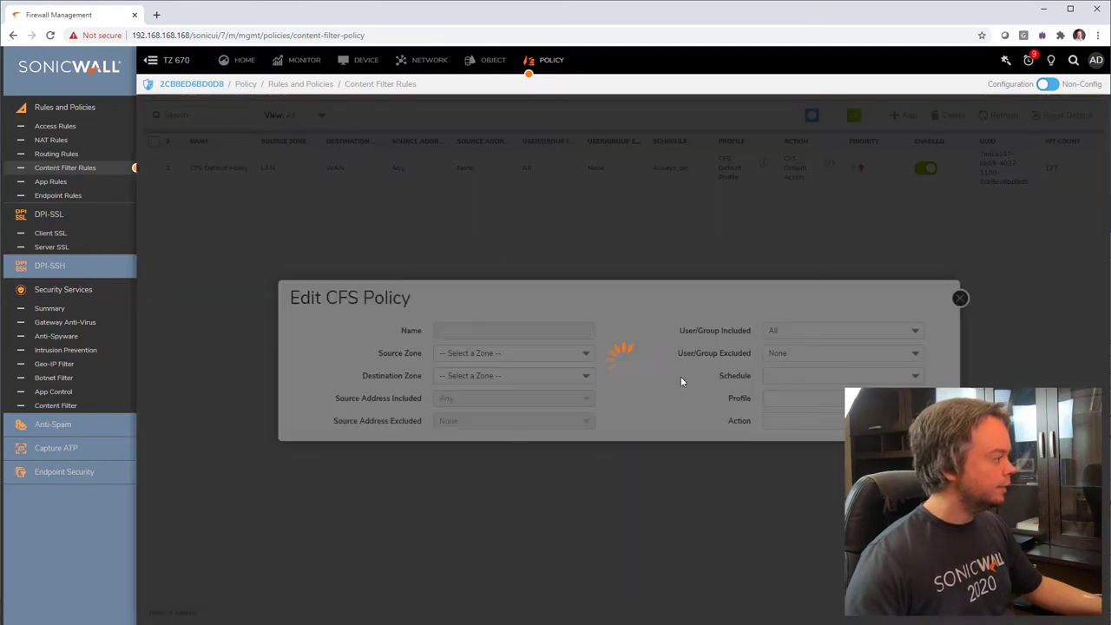
drag(355, 420, 416, 457)
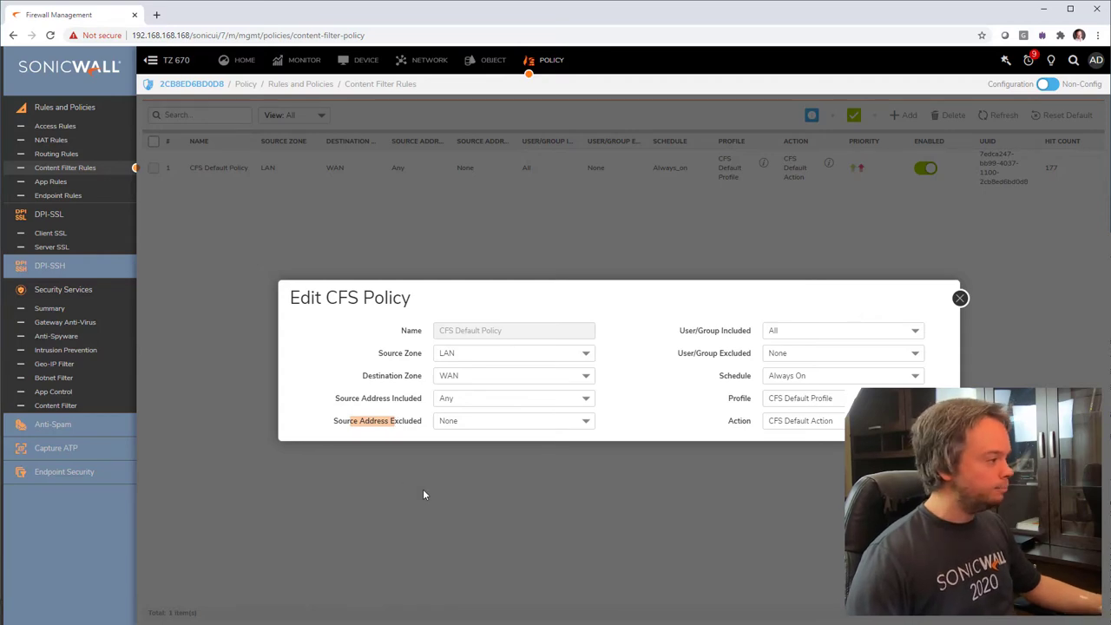
click(959, 299)
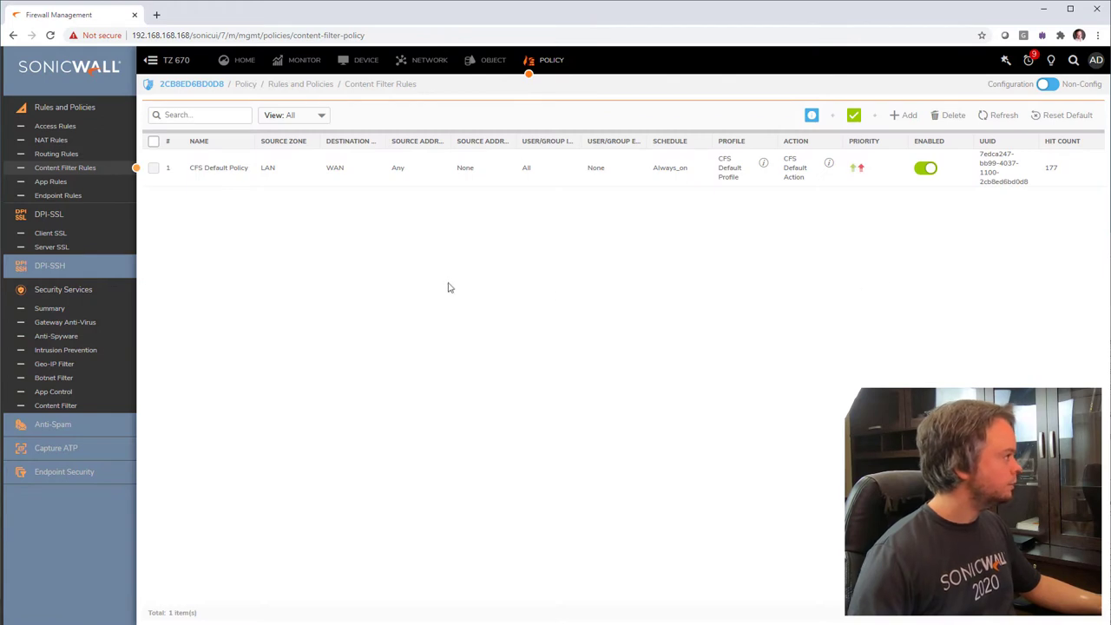
- Copy the Ethernet address of the 192.168.168.65 client from the DHCP server's current IPv4 leases
click(427, 60)
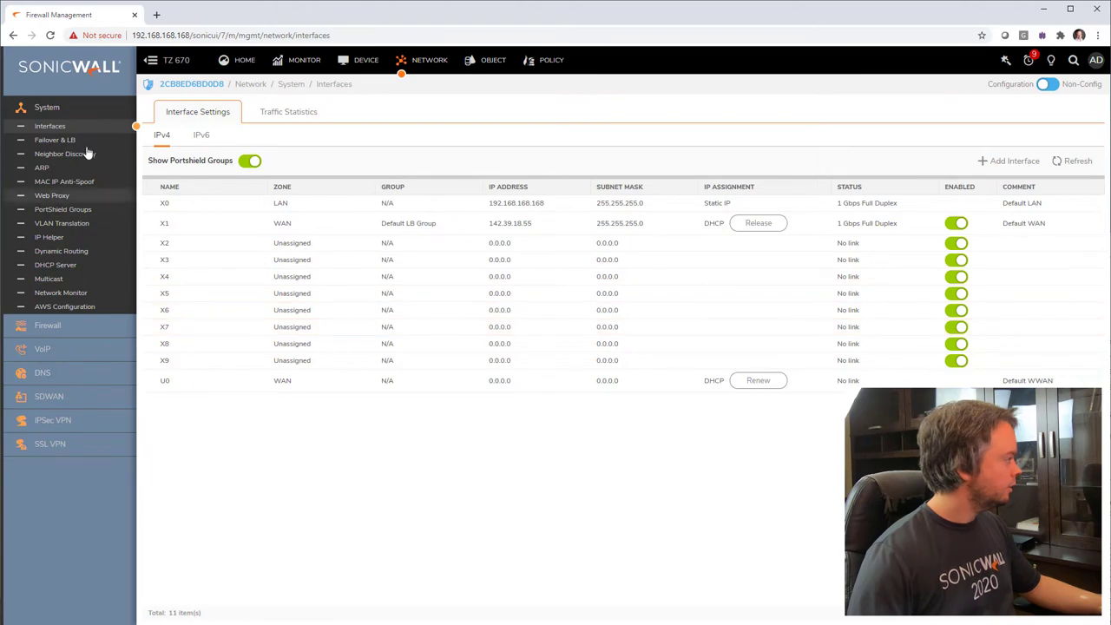
click(69, 265)
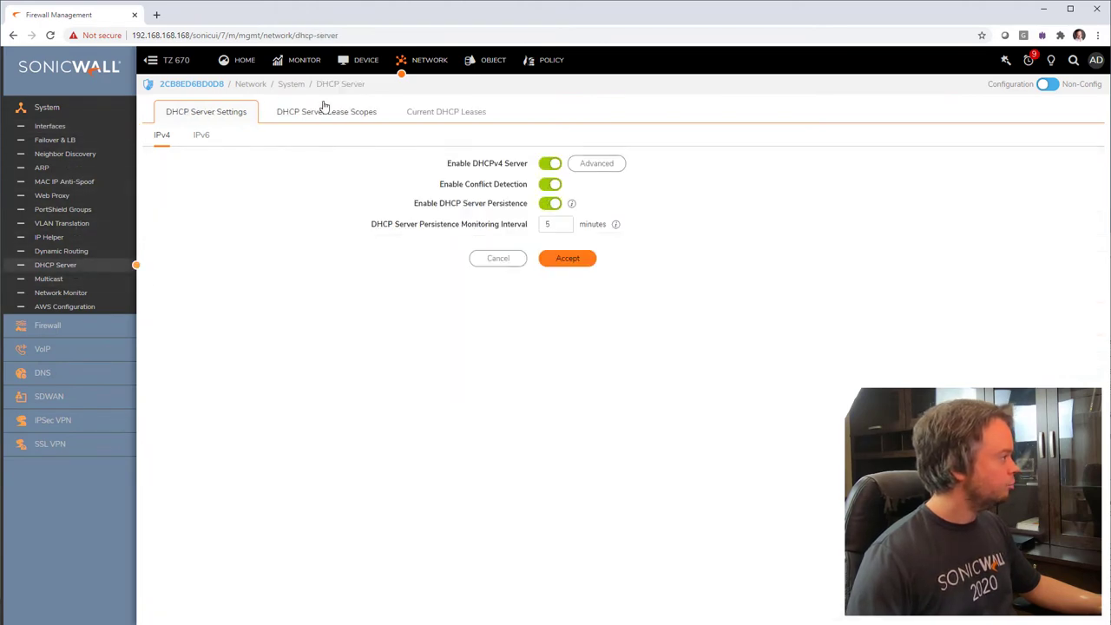
click(323, 109)
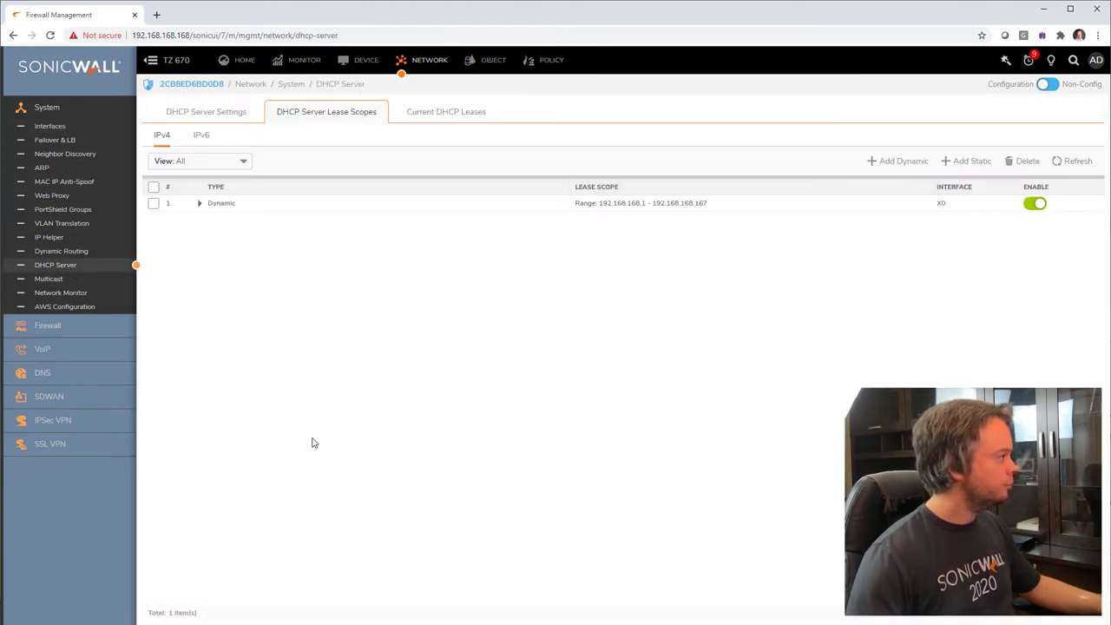
click(464, 115)
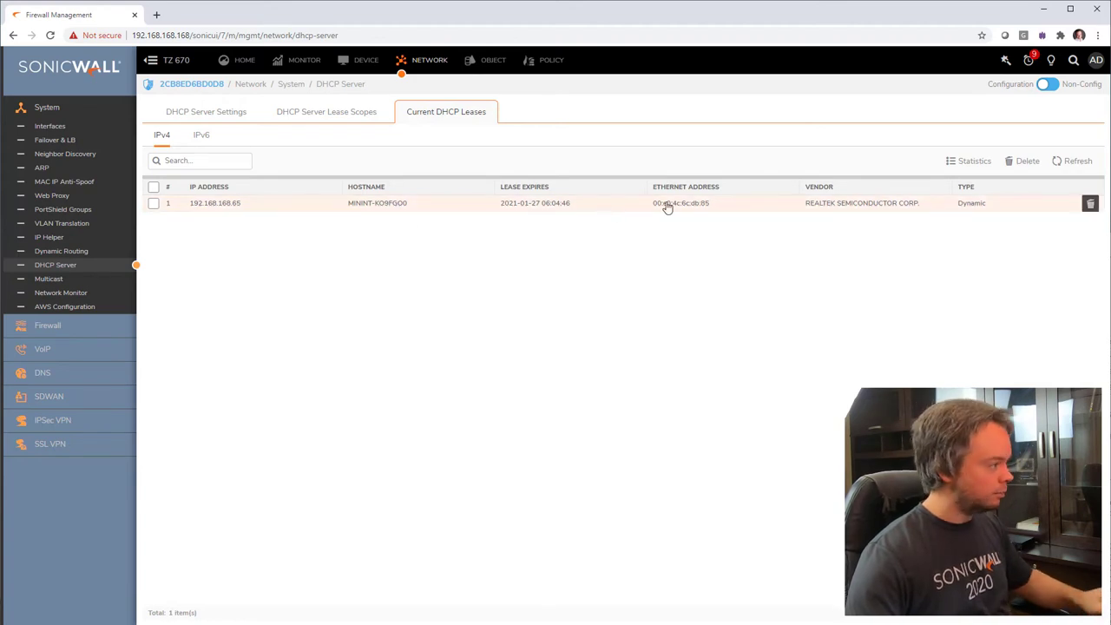
drag(732, 207, 654, 213)
key(ctrl+c)
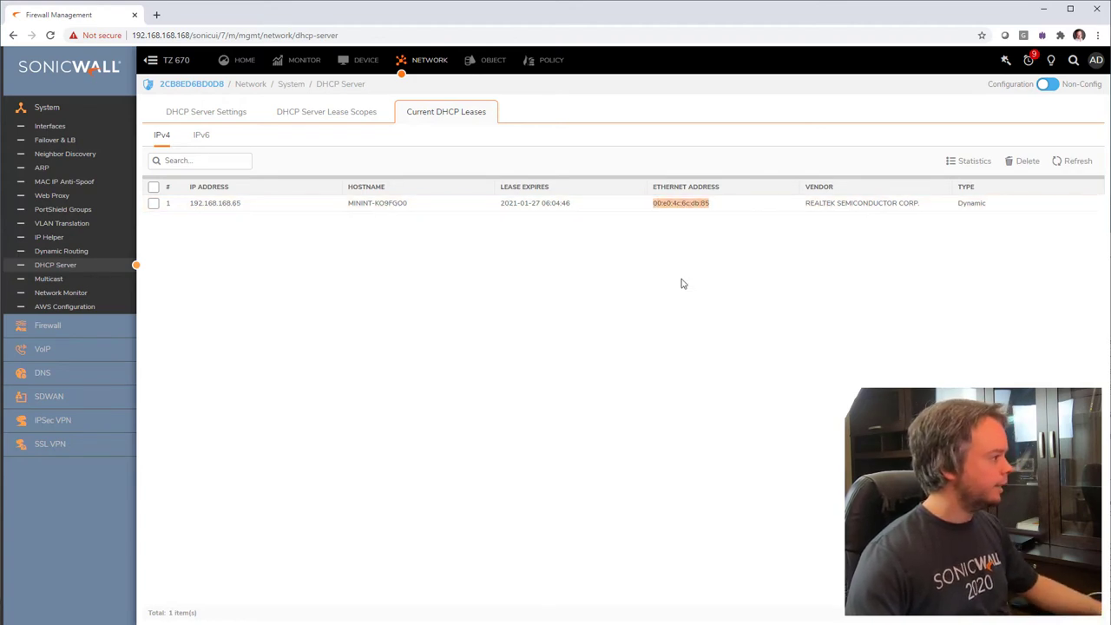
- Start a static DHCP lease scope named "the boss" with IP address 192.168.168.15 and the copied Ethernet address
click(208, 113)
click(321, 112)
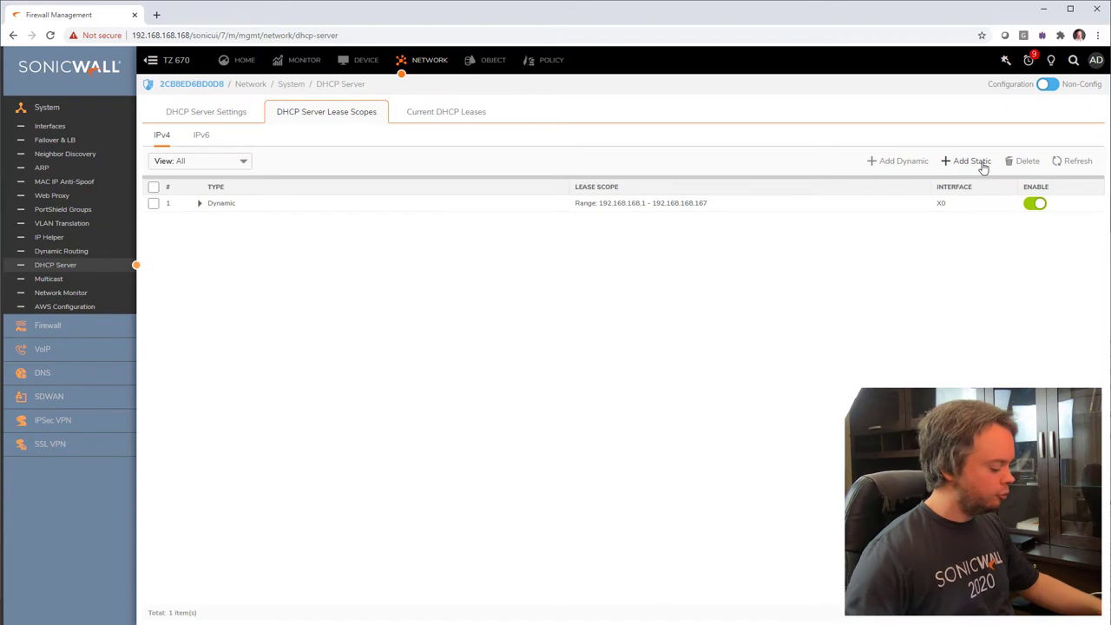
click(972, 162)
click(670, 317)
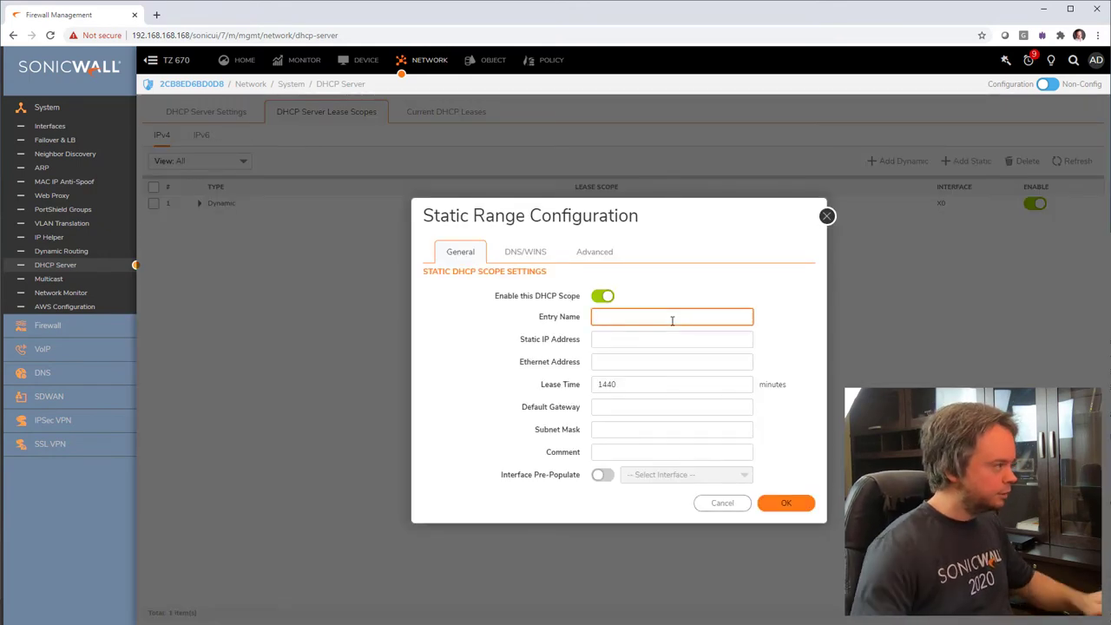
text(the boss)
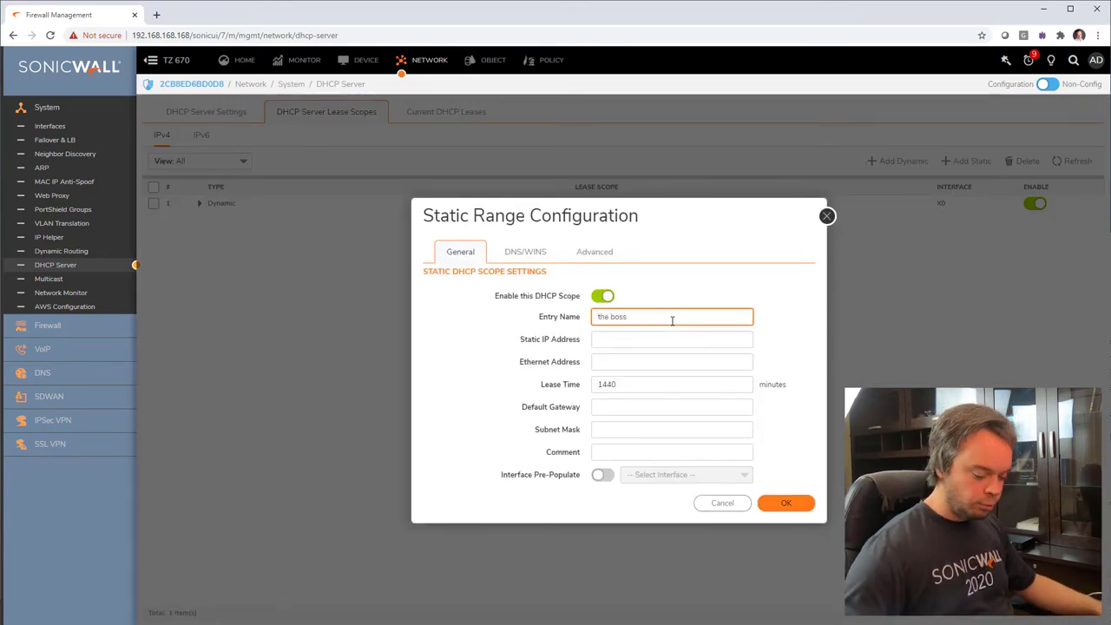
click(669, 339)
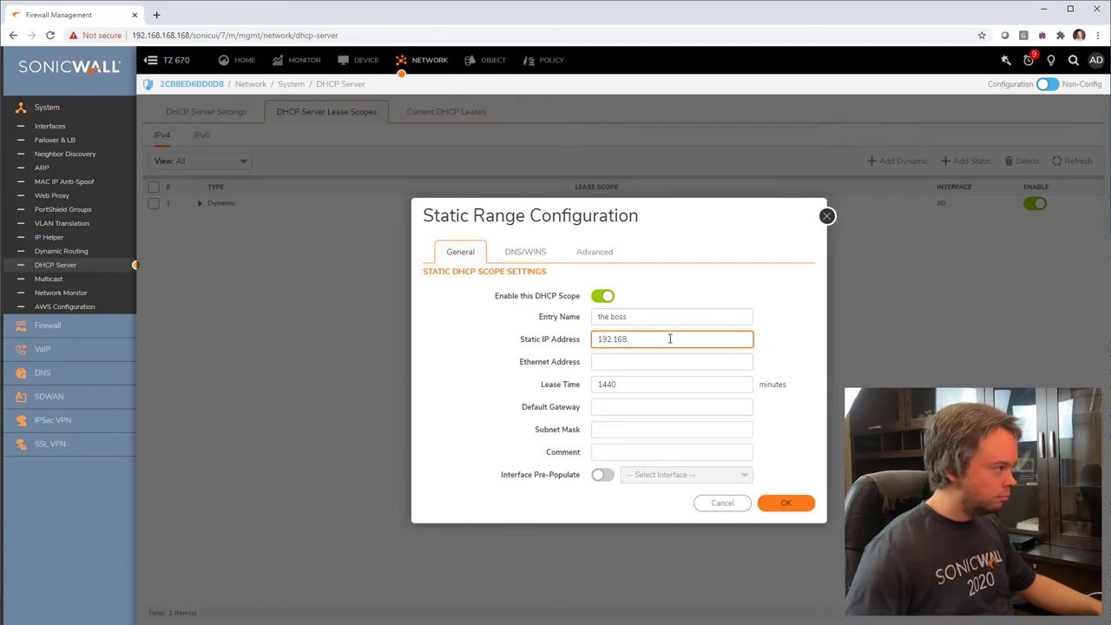
text(192.168.168.15)
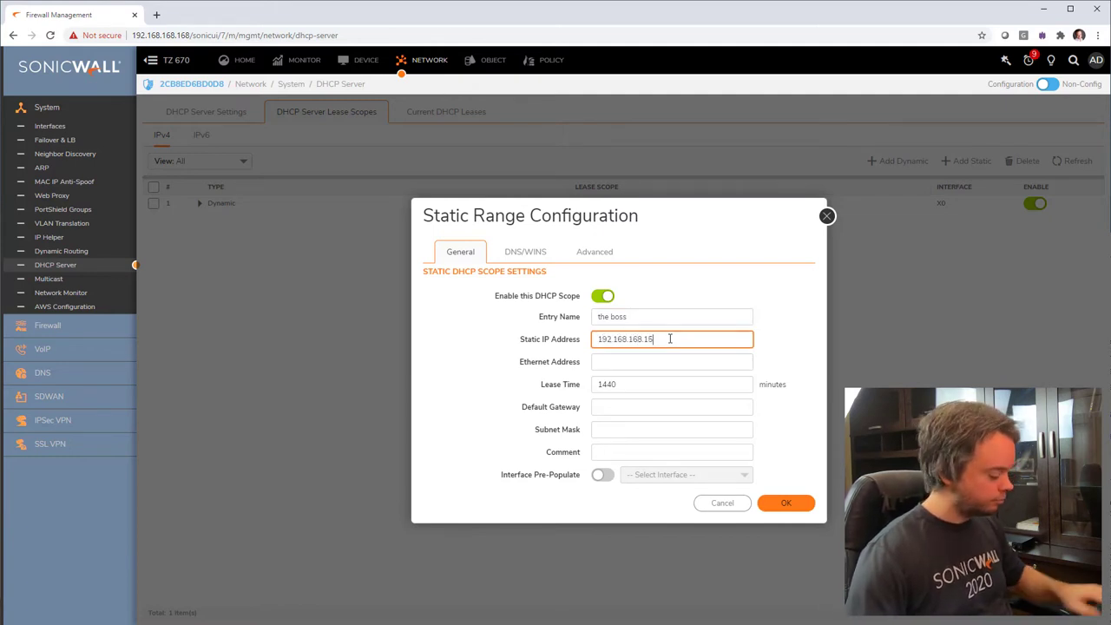
click(669, 361)
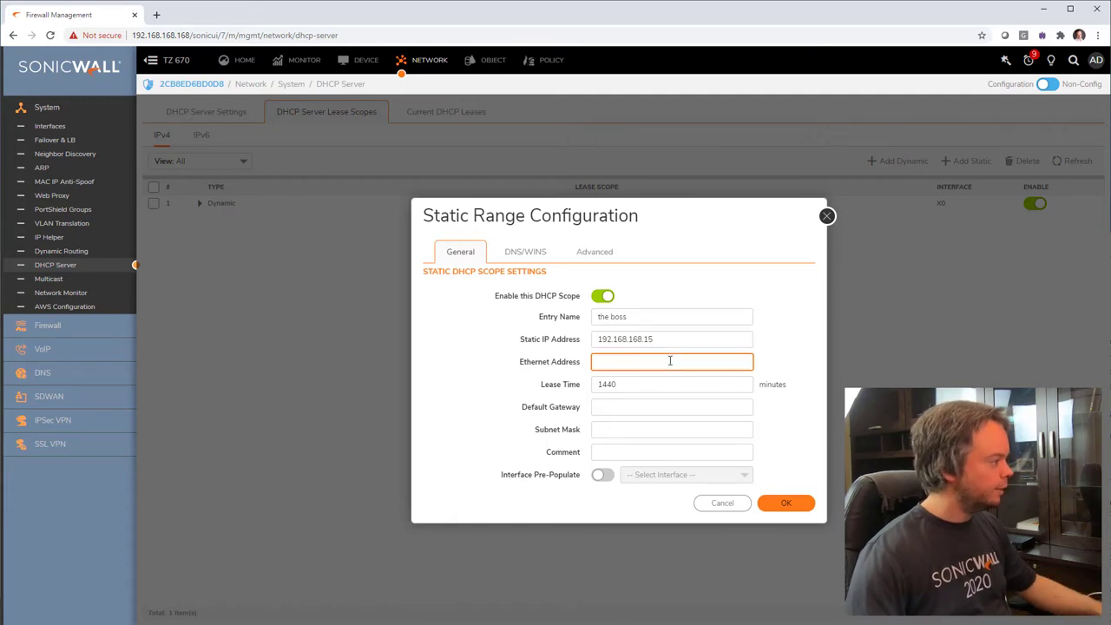
key(ctrl+v)
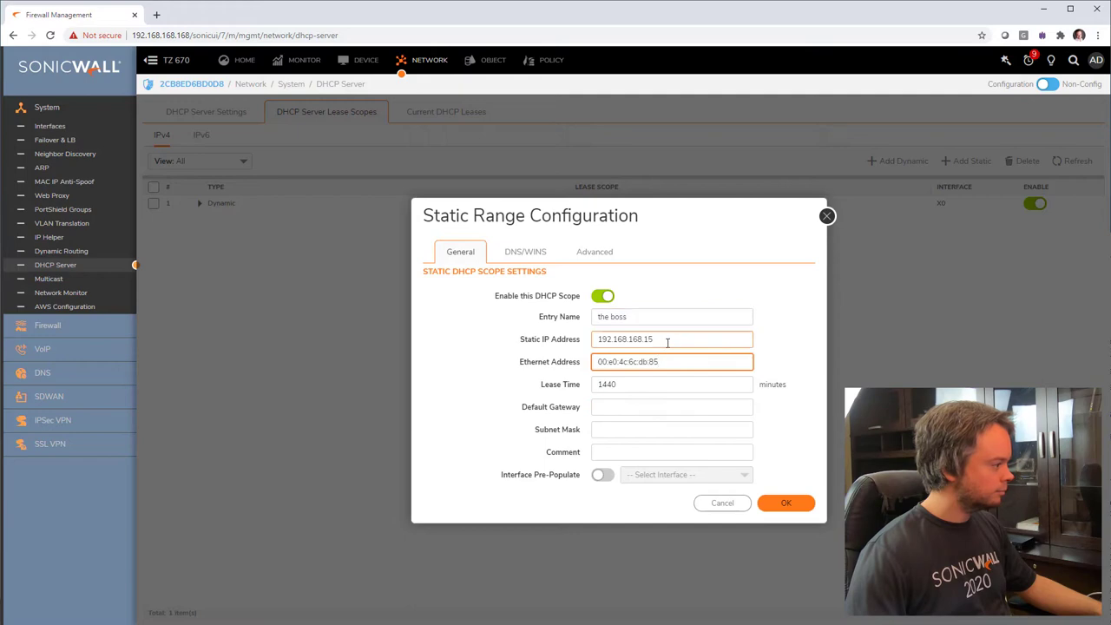
- Pre-populate the static scope's gateway and subnet mask from interface X0, and check its DNS/WINS and advanced settings
click(600, 474)
click(659, 474)
click(631, 507)
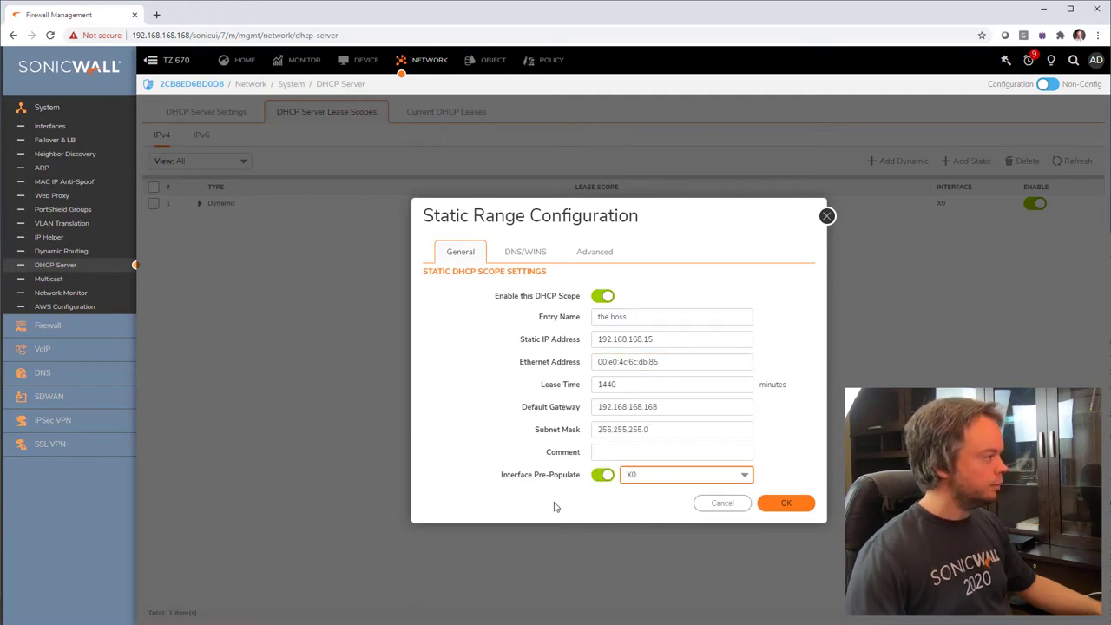
click(647, 435)
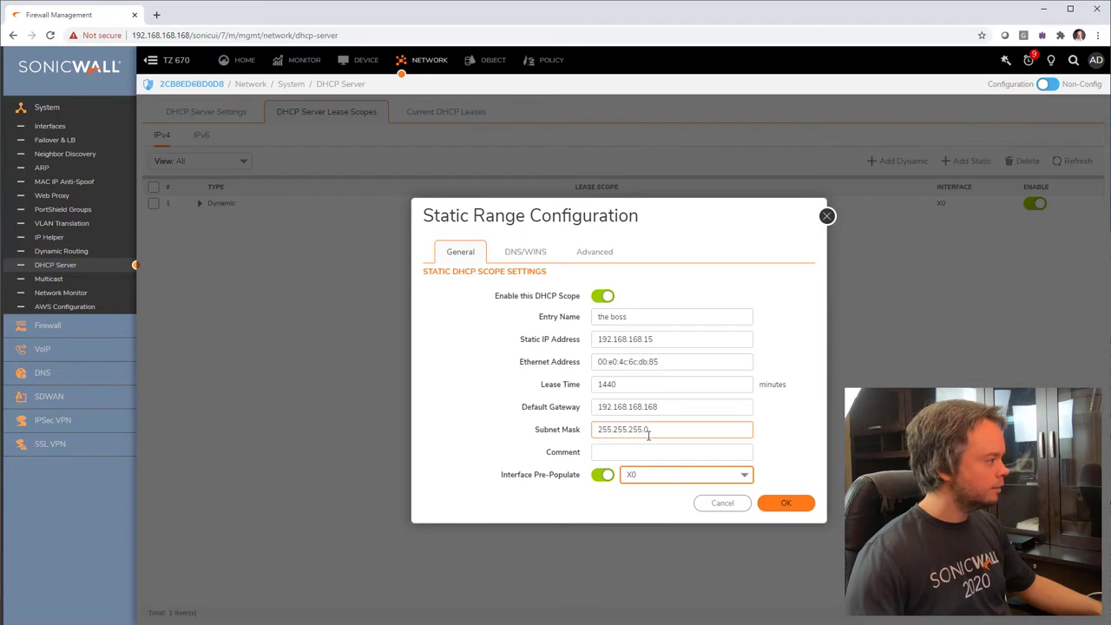
click(531, 253)
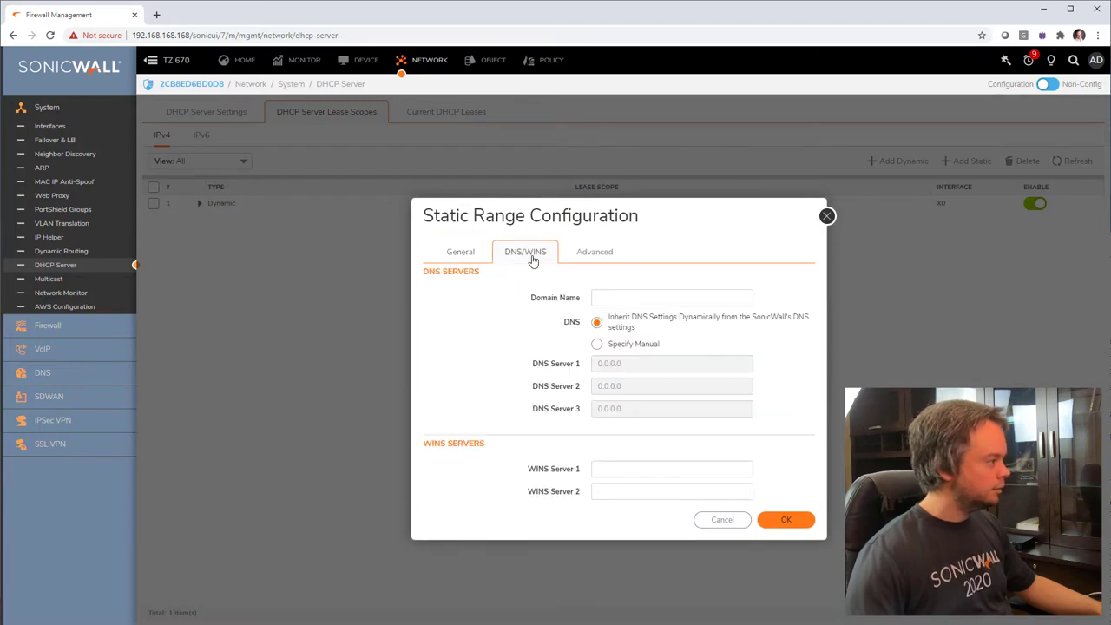
click(583, 260)
click(460, 257)
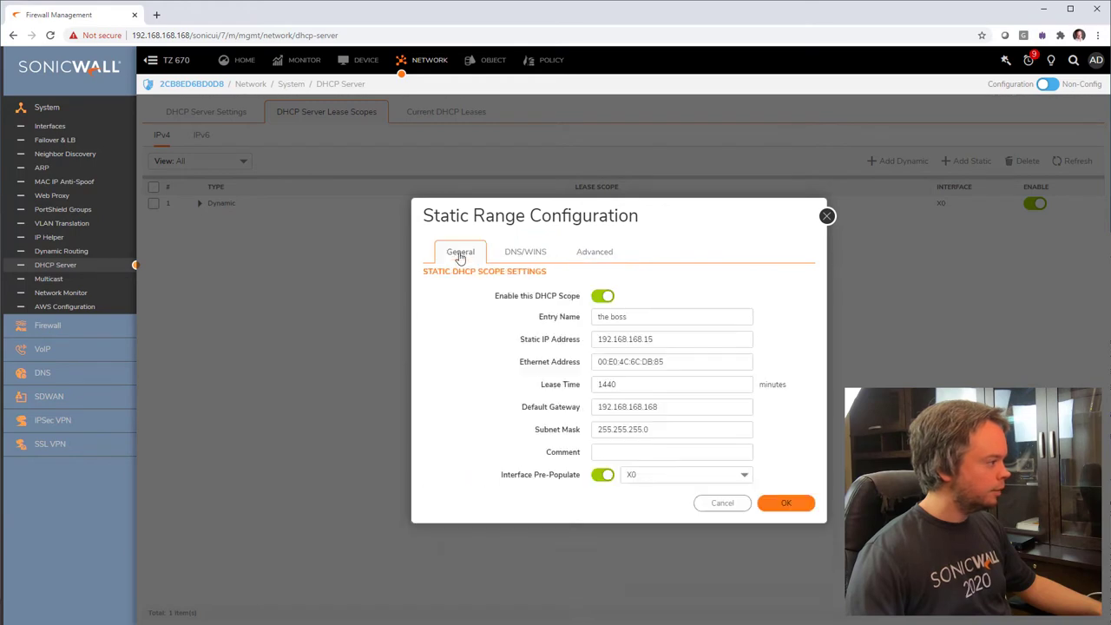
- Set the static scope's IP address to 192.168.168.250, save the scope, and review its general details
click(803, 512)
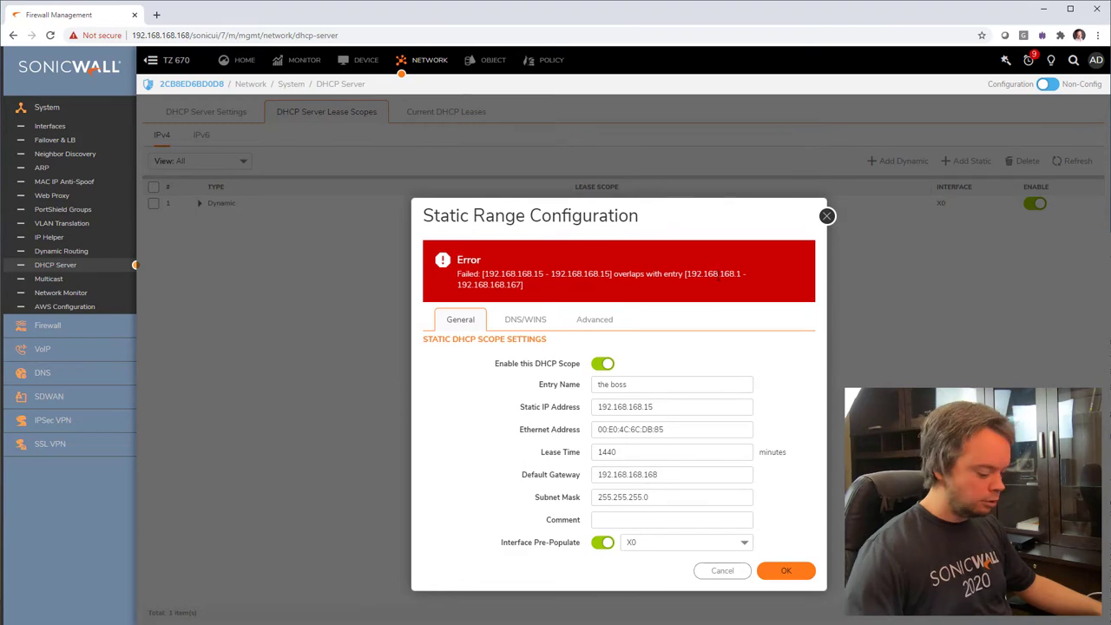
click(657, 405)
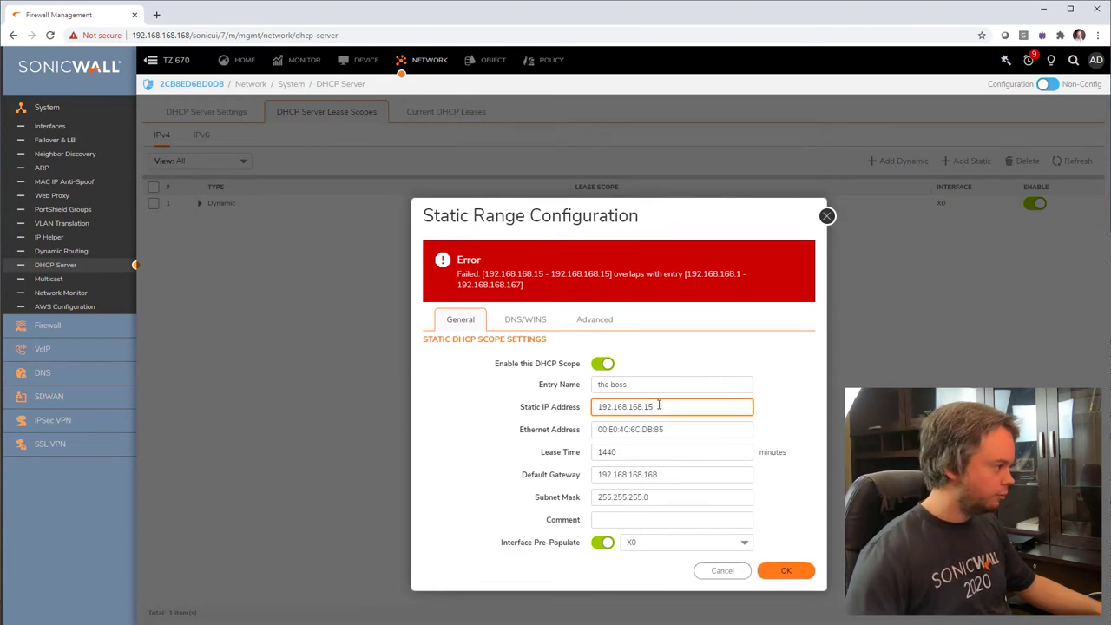
text(250)
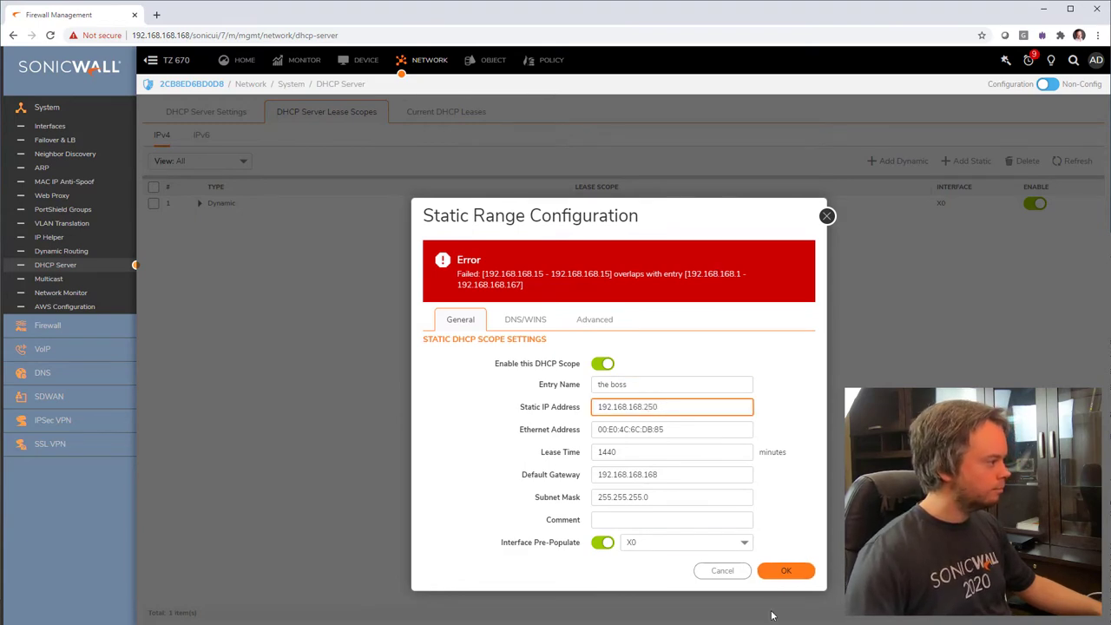
click(786, 571)
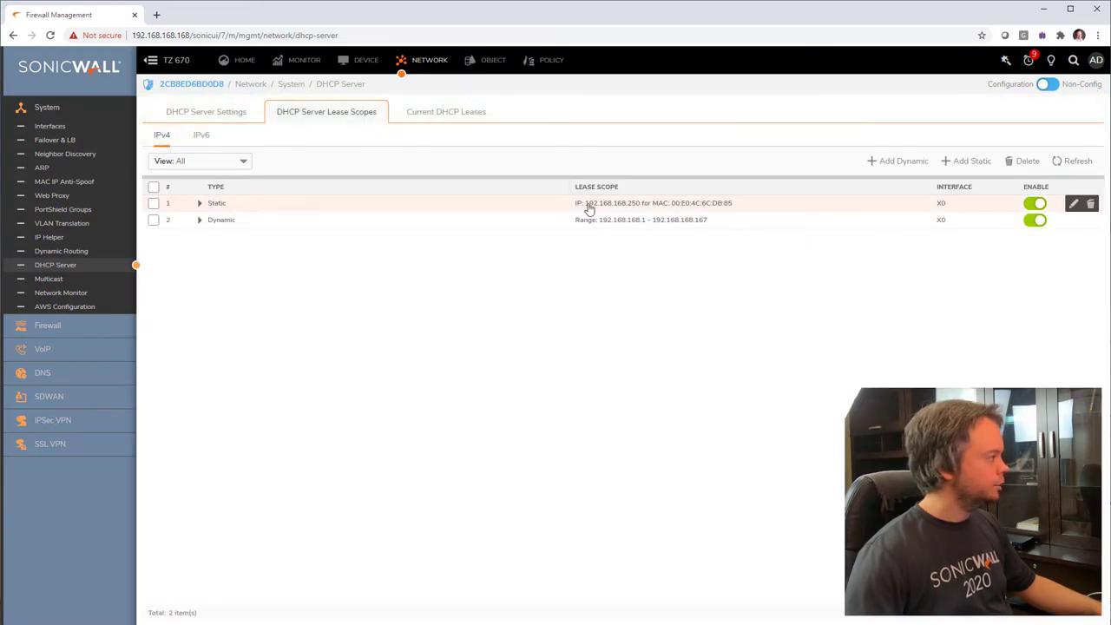
click(200, 203)
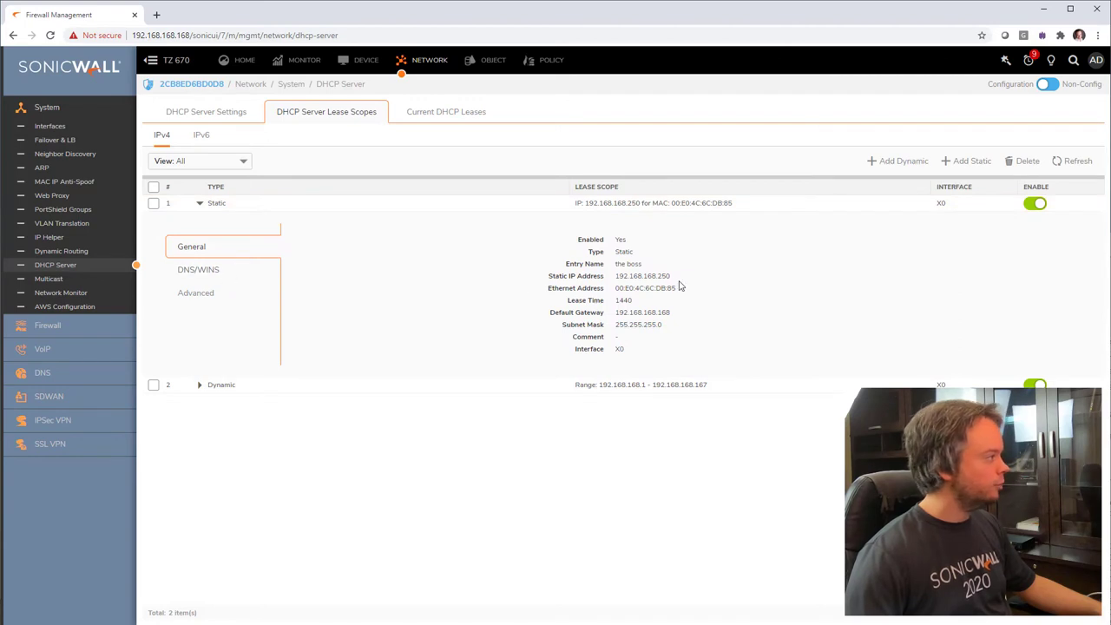
drag(673, 277, 611, 283)
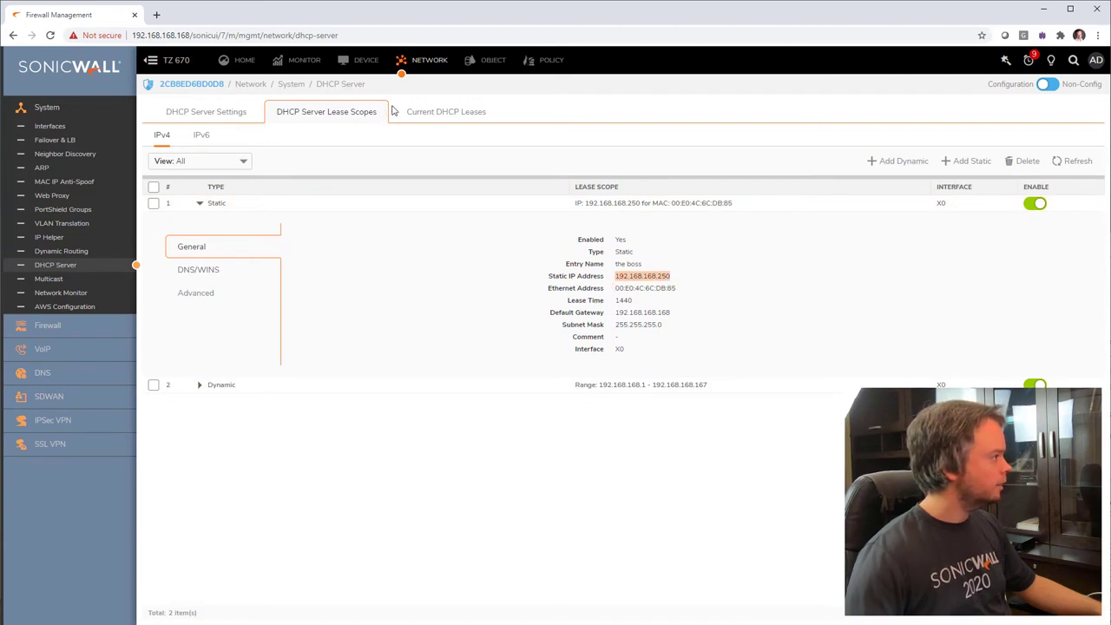
- Start a new address object named "the boss" and assign it to the LAN zone
click(480, 62)
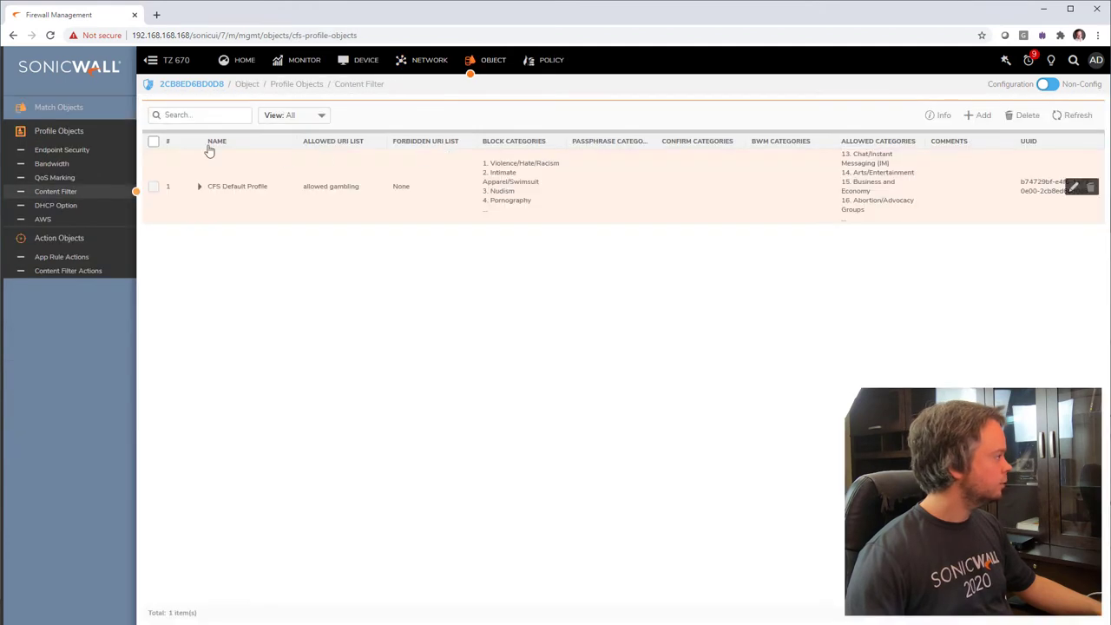
click(86, 140)
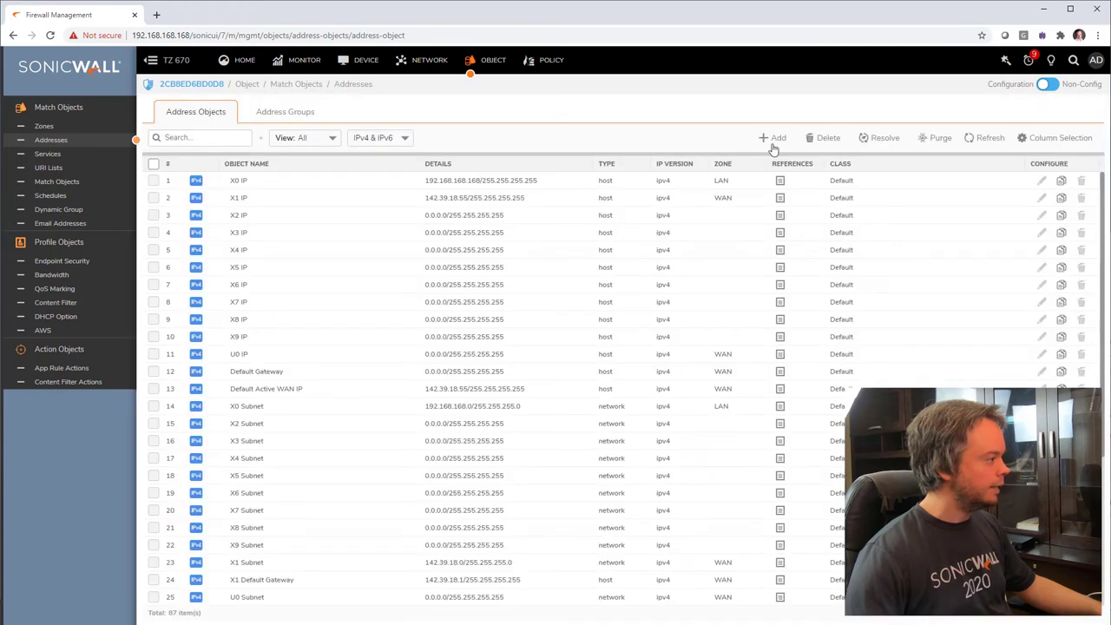
click(772, 138)
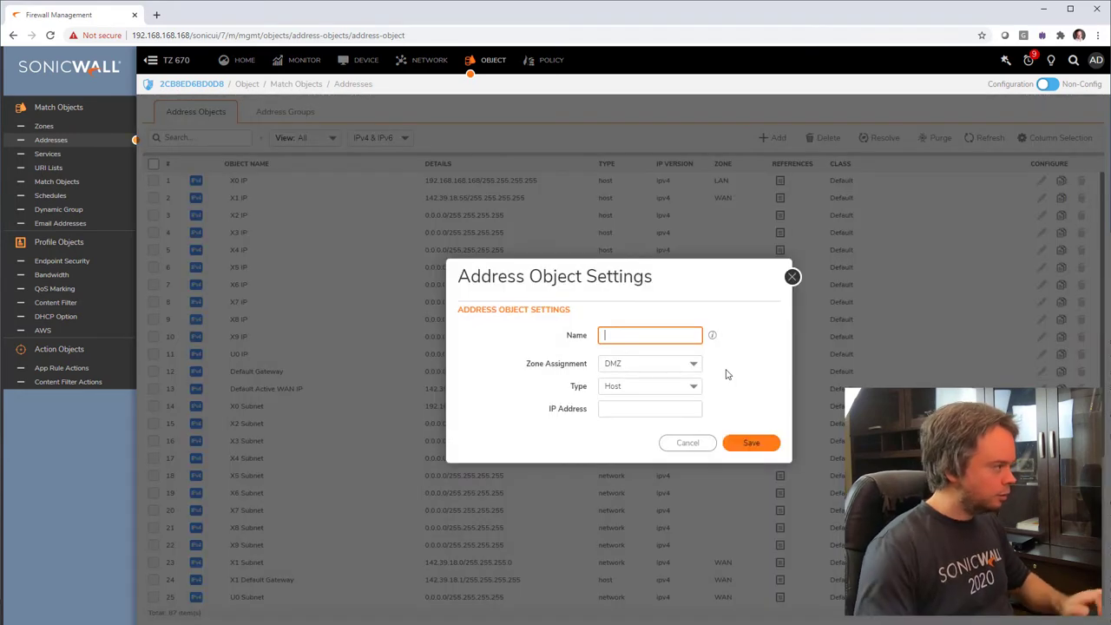
text(the boss)
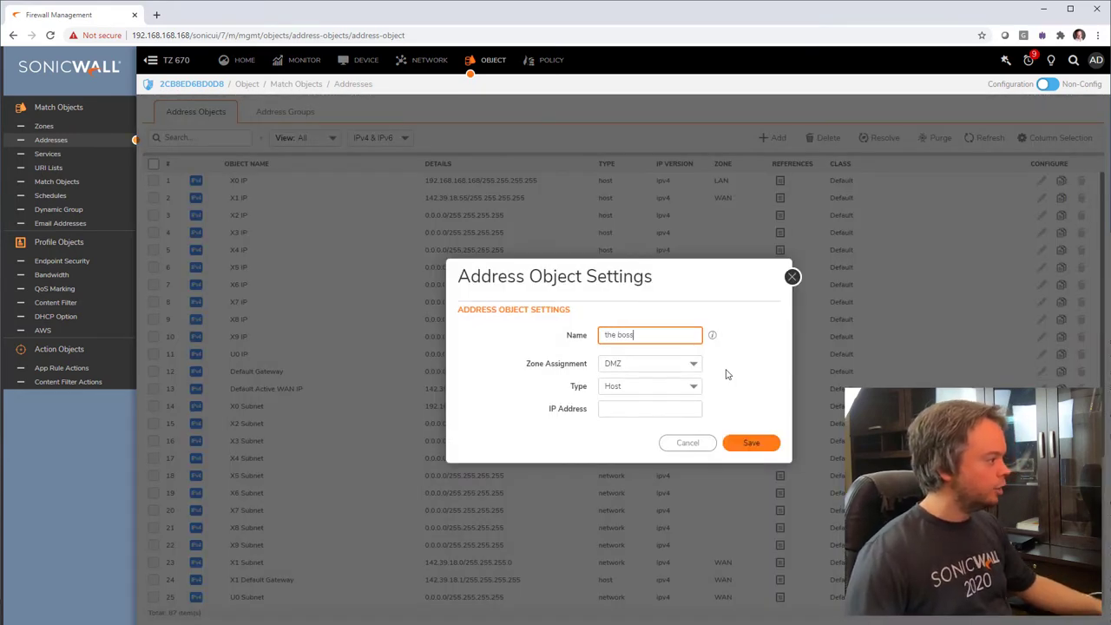
click(670, 364)
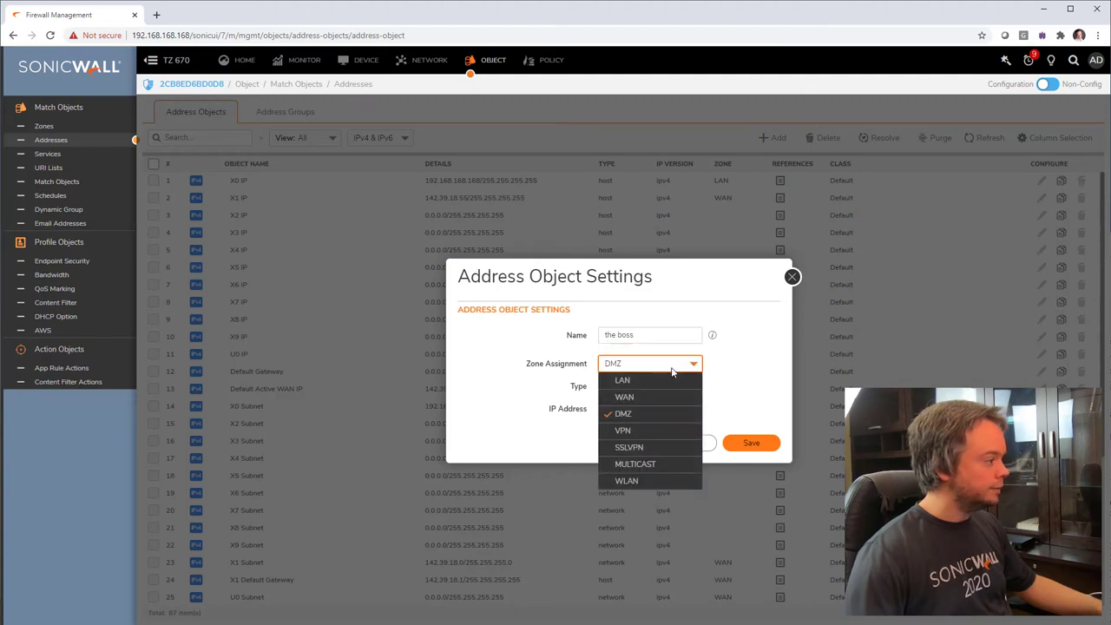
click(664, 381)
- Give the address object the IP address 192.168.168.250, save it, and return to the address object list
click(661, 408)
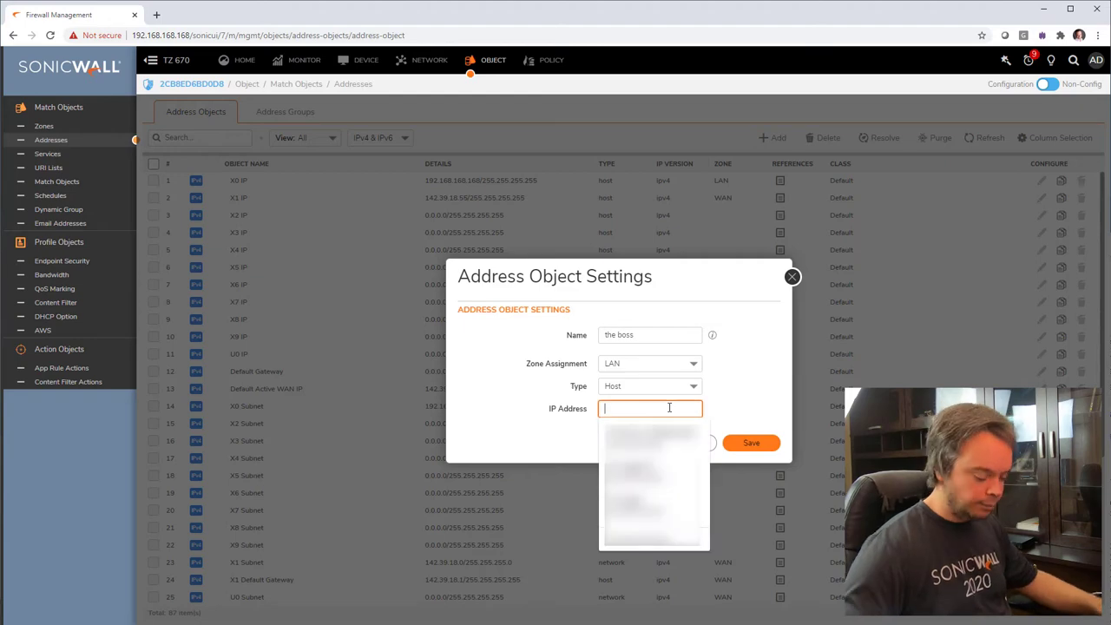
text(00:e0:4c:6c:db:85)
drag(668, 408, 497, 406)
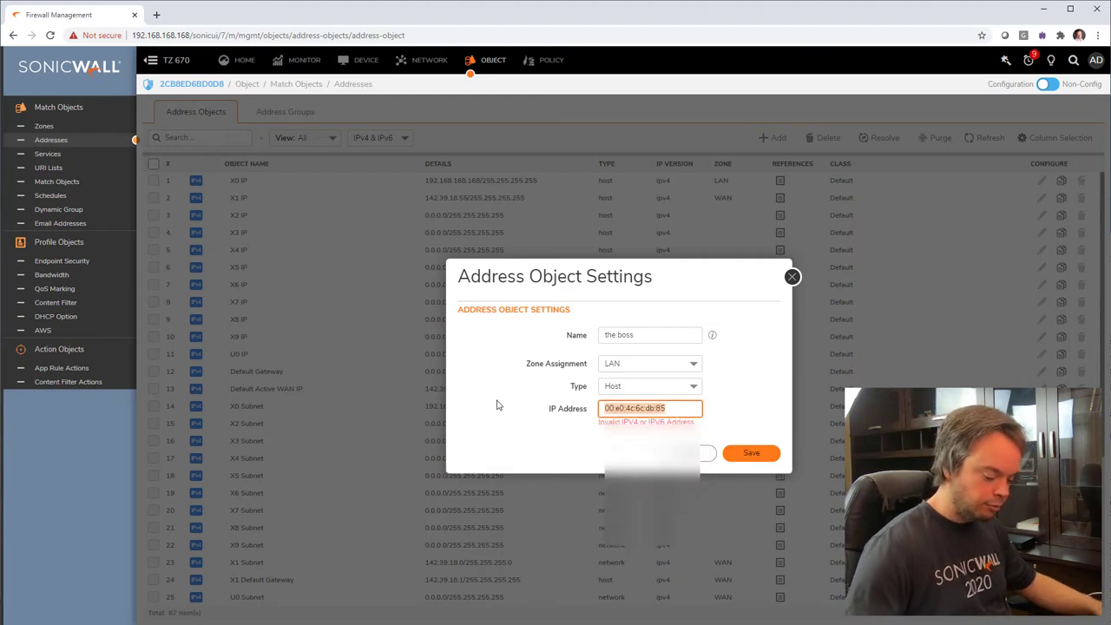
text(192.168.16)
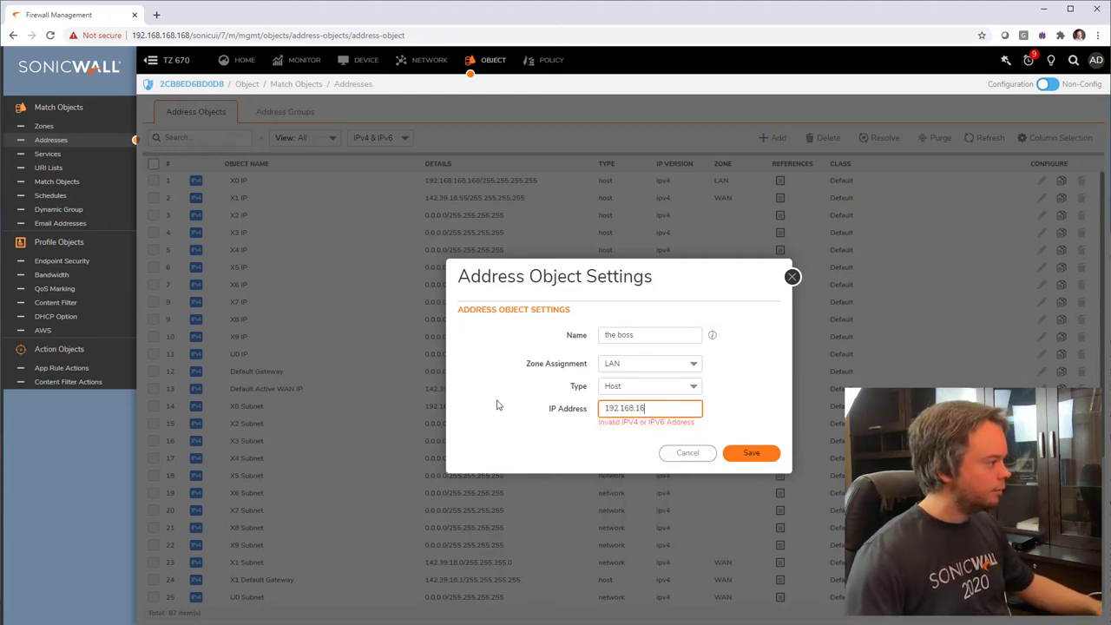
text(8.250)
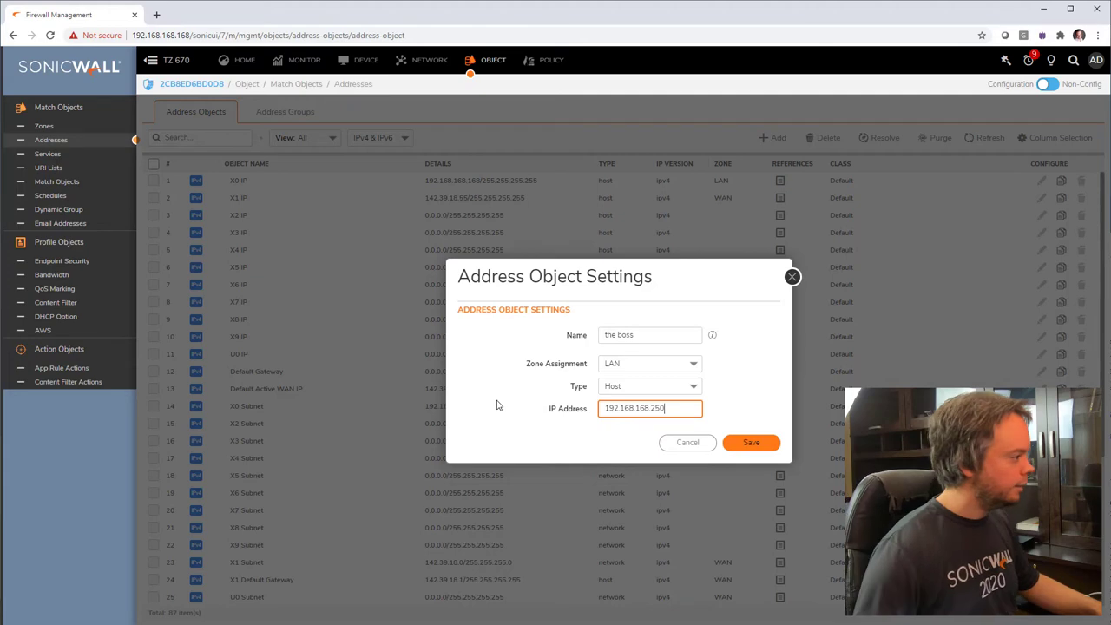
click(748, 446)
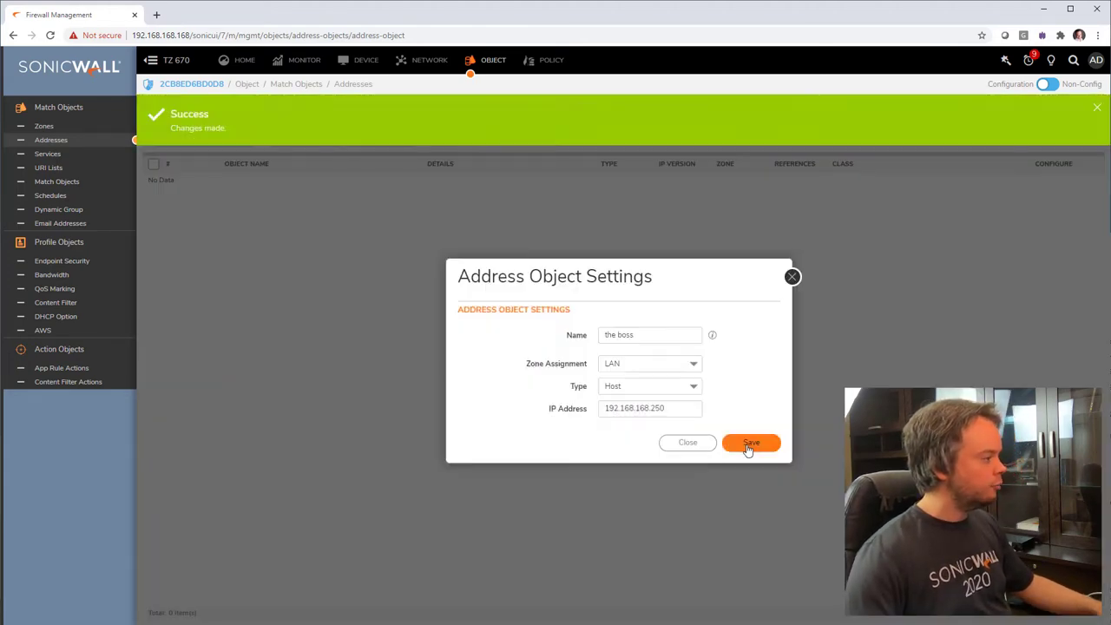
click(745, 444)
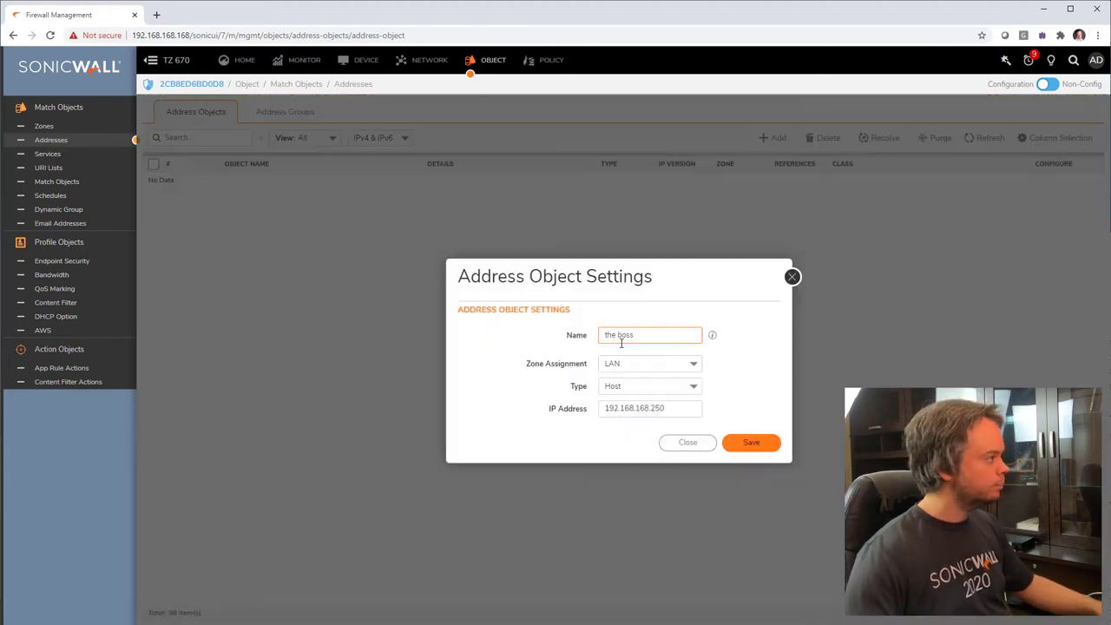
click(792, 277)
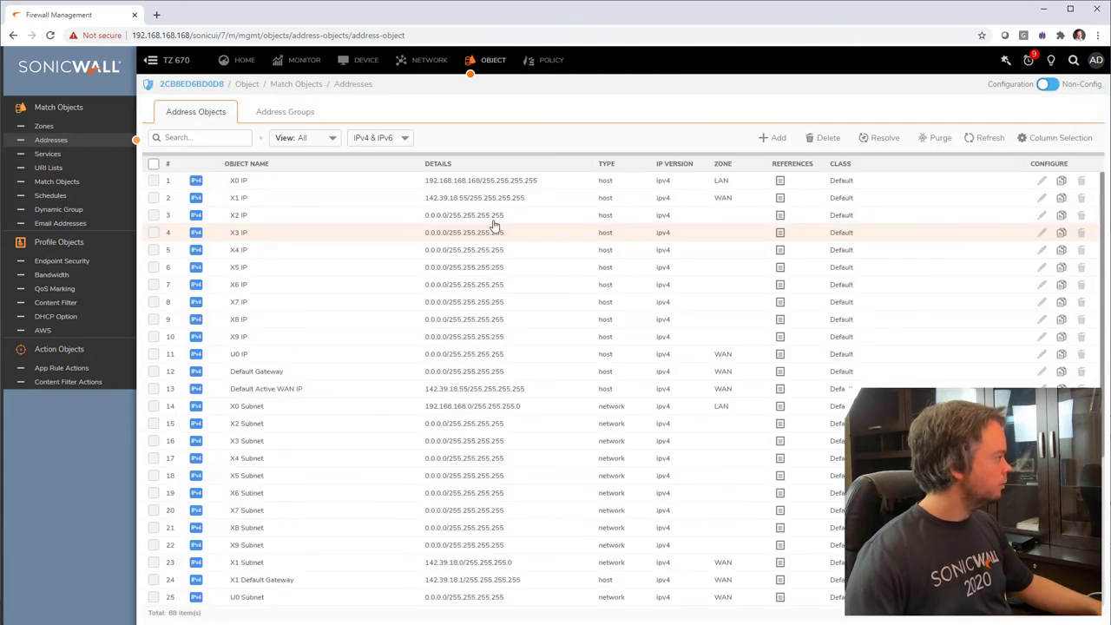
- Set Source Address Excluded to "the boss" in the CFS Default Policy and save the policy
click(551, 60)
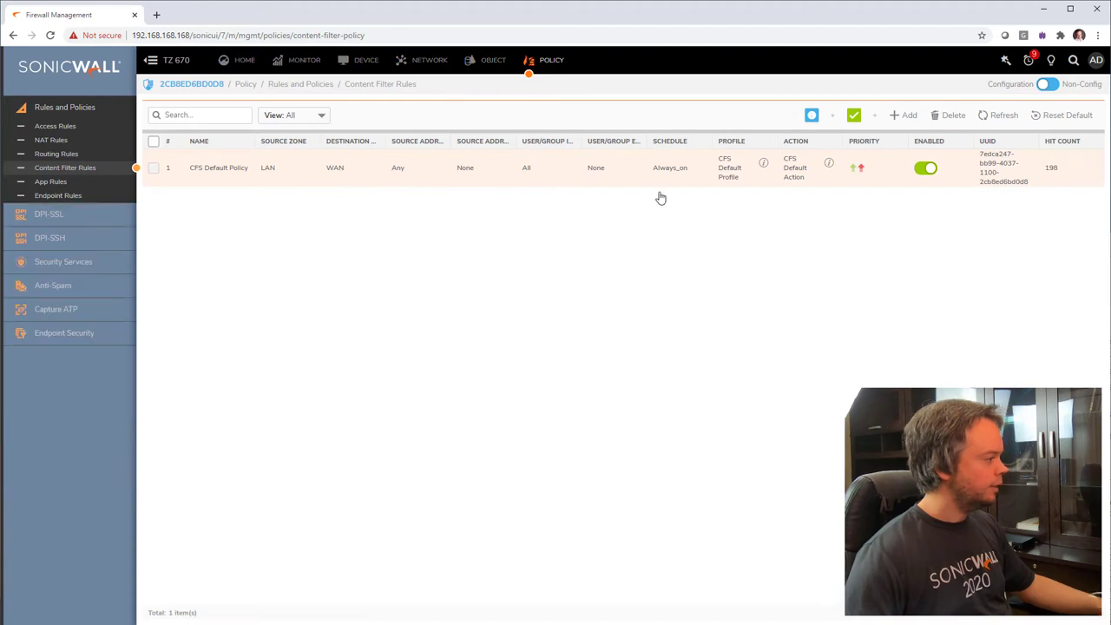
click(1074, 168)
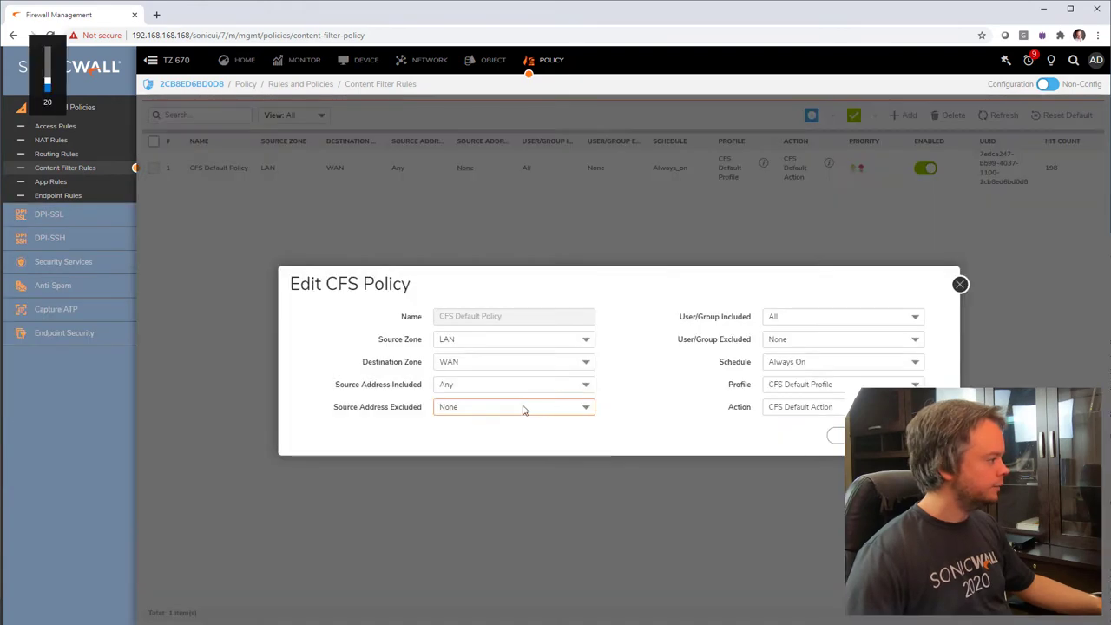
click(488, 415)
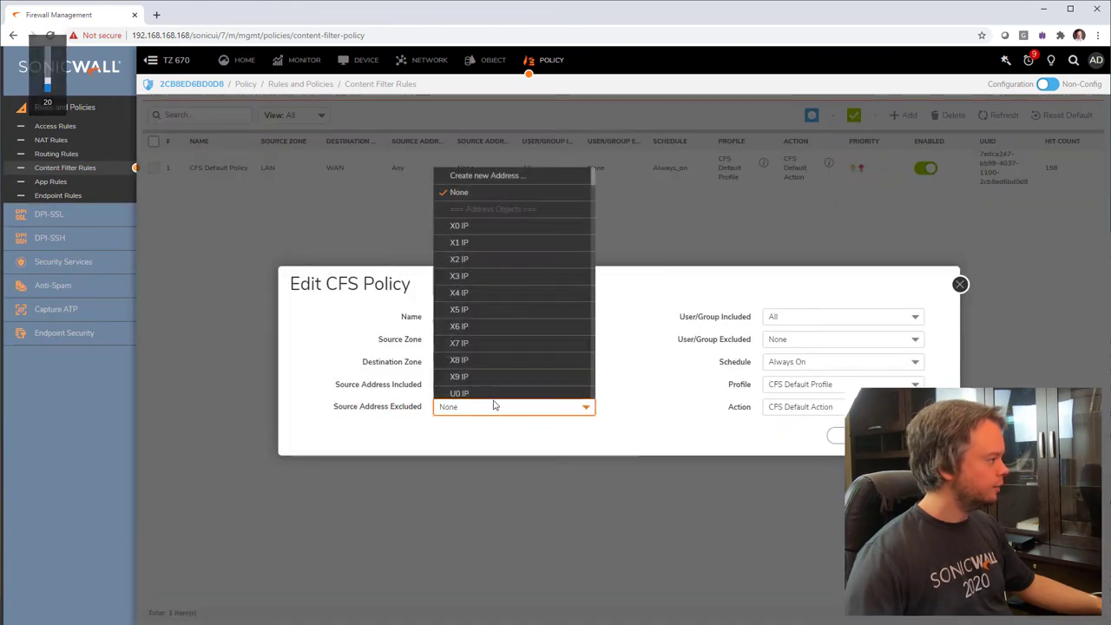
scroll(526, 317, down, 5)
scroll(526, 317, down, 3)
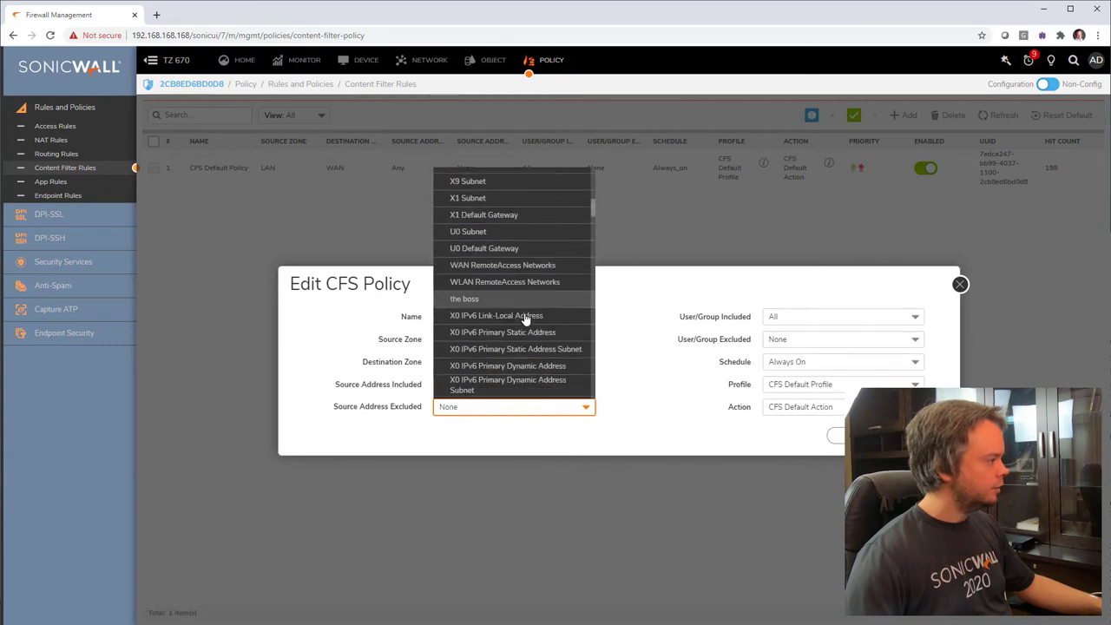
click(517, 291)
click(668, 404)
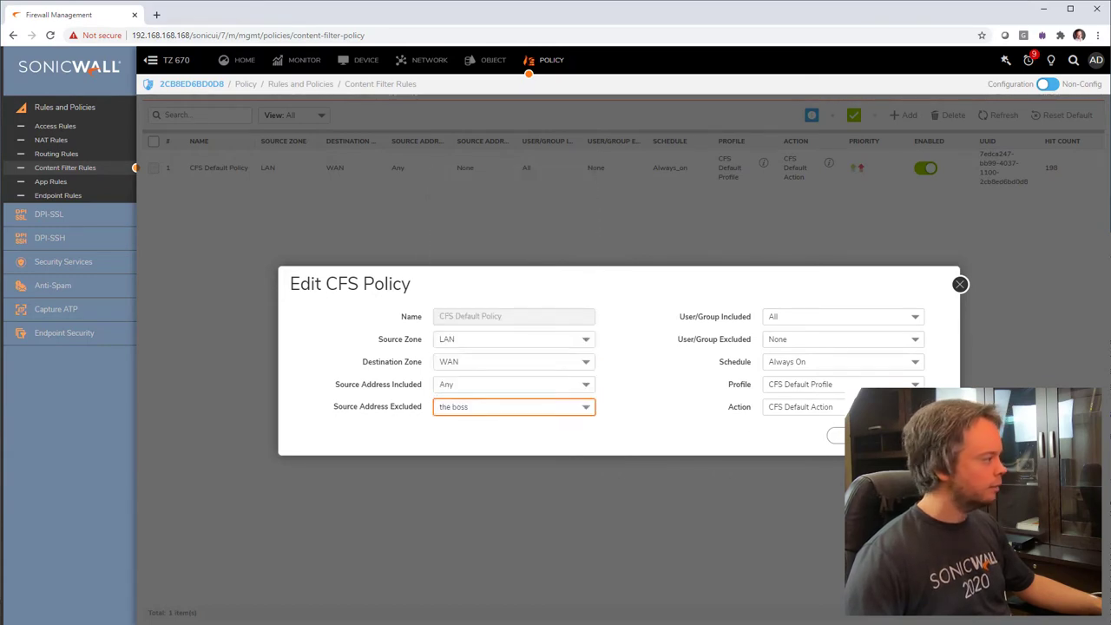
click(922, 434)
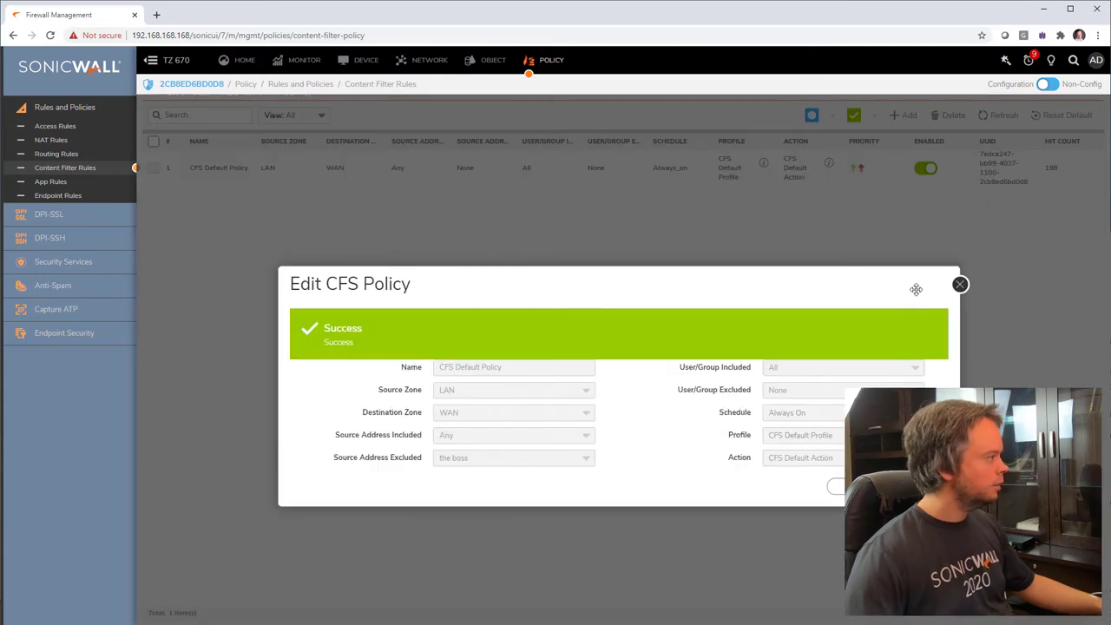
click(959, 284)
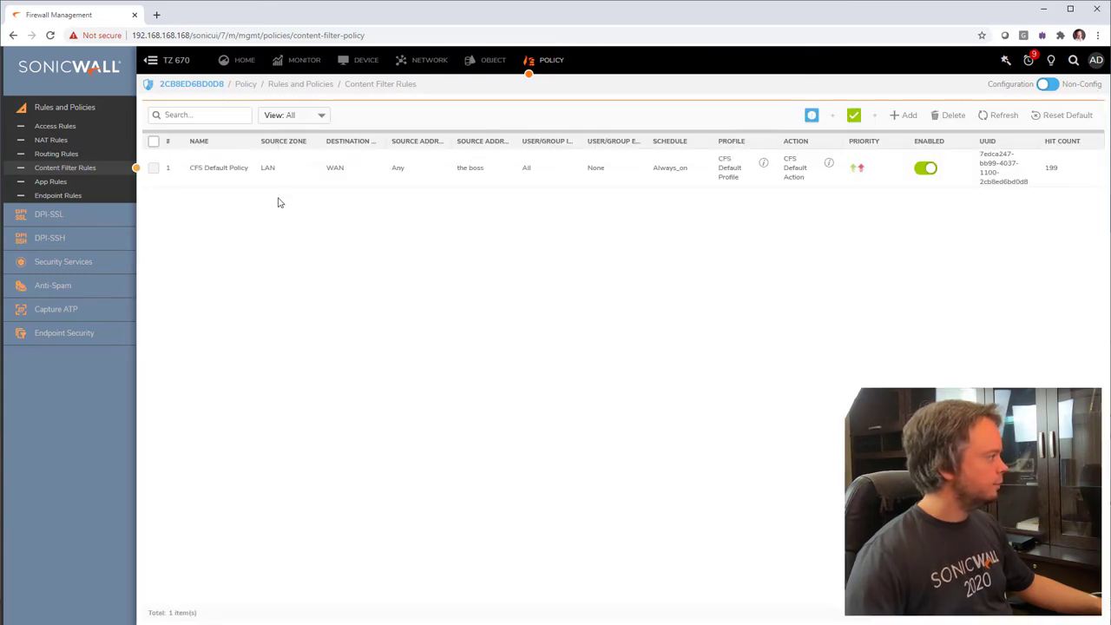
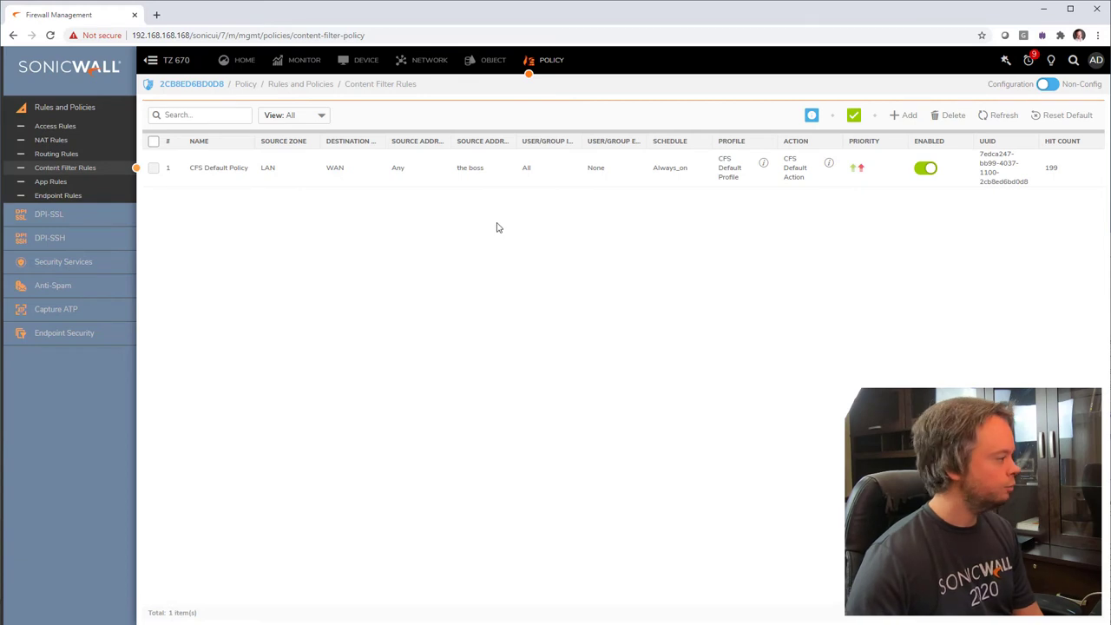
- Reset the CFS Default Policy's Source Address Excluded to None and save the policy
click(1078, 168)
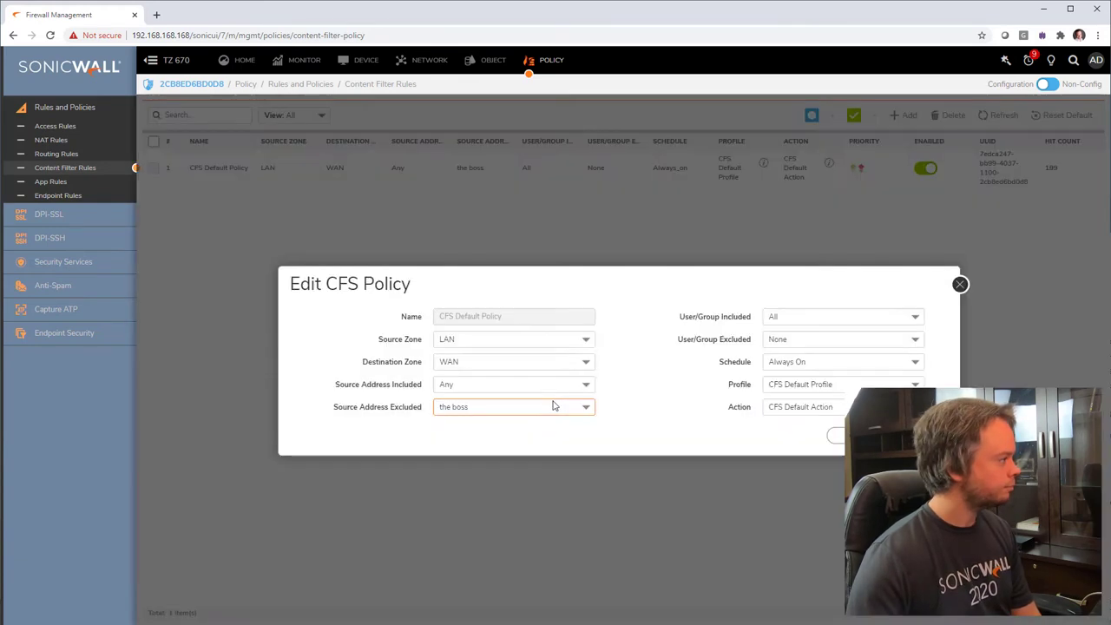
click(533, 407)
scroll(518, 321, up, 5)
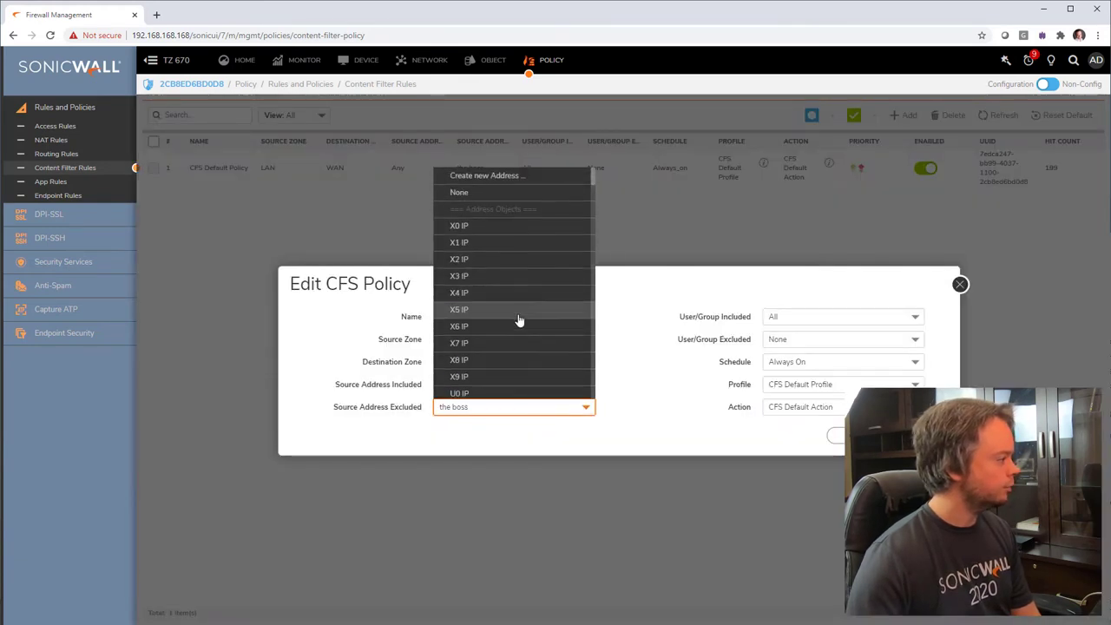
click(509, 199)
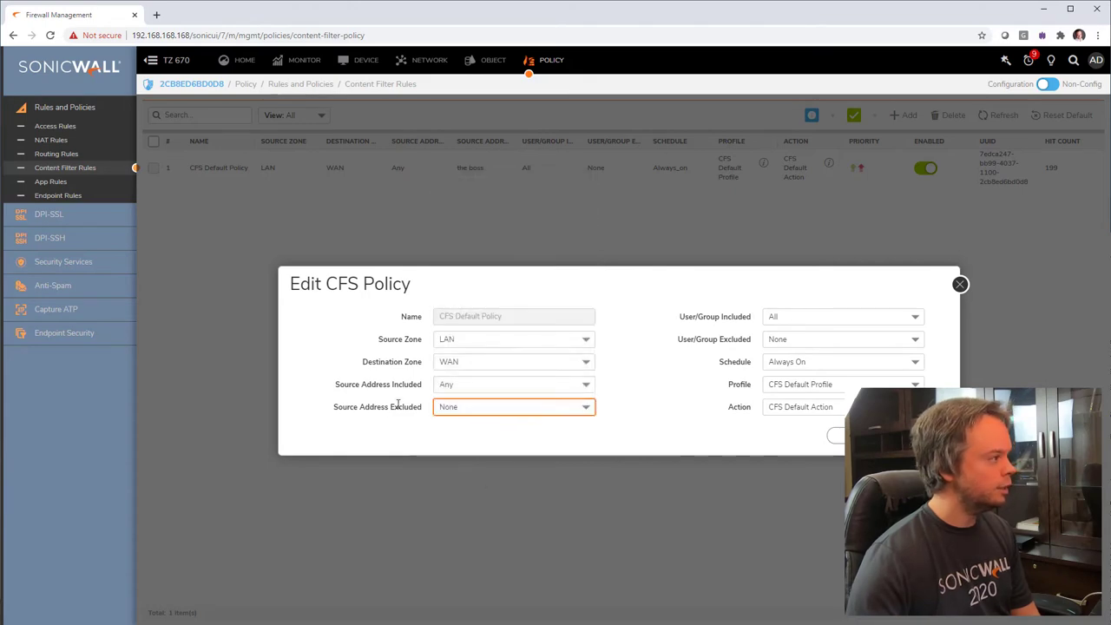
click(859, 436)
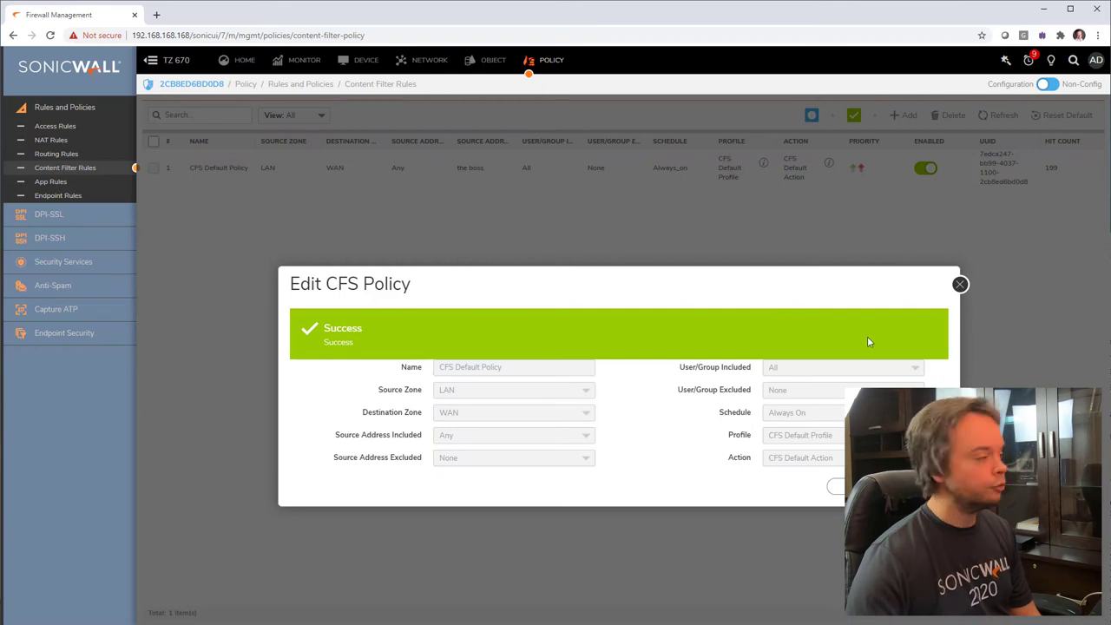
click(960, 285)
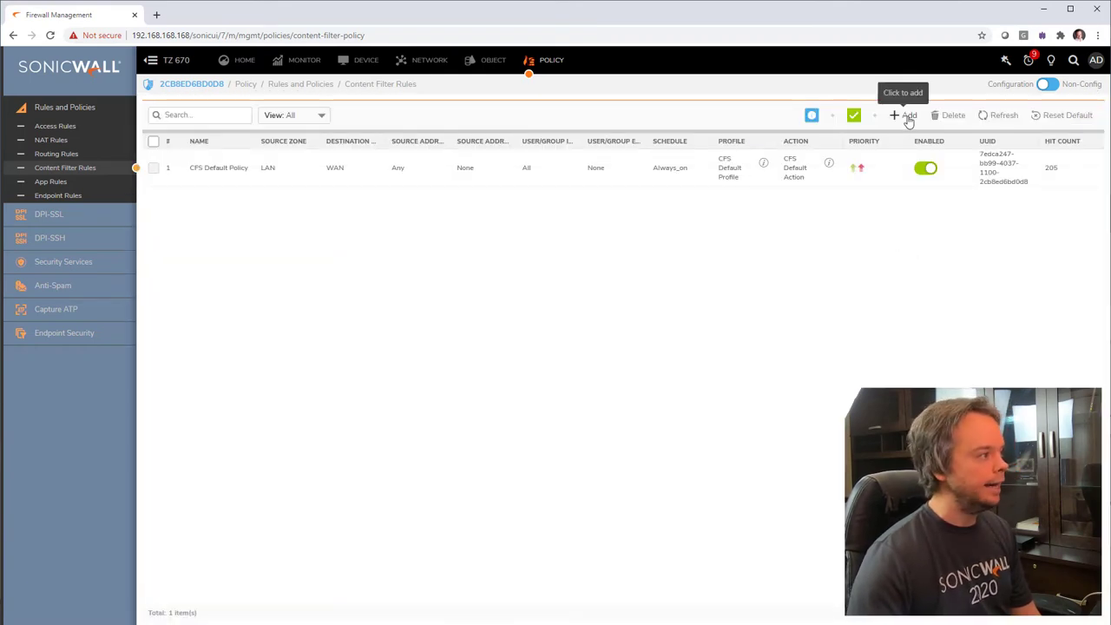
- Start a new content filter policy and name it "CFS for the boss"
click(908, 117)
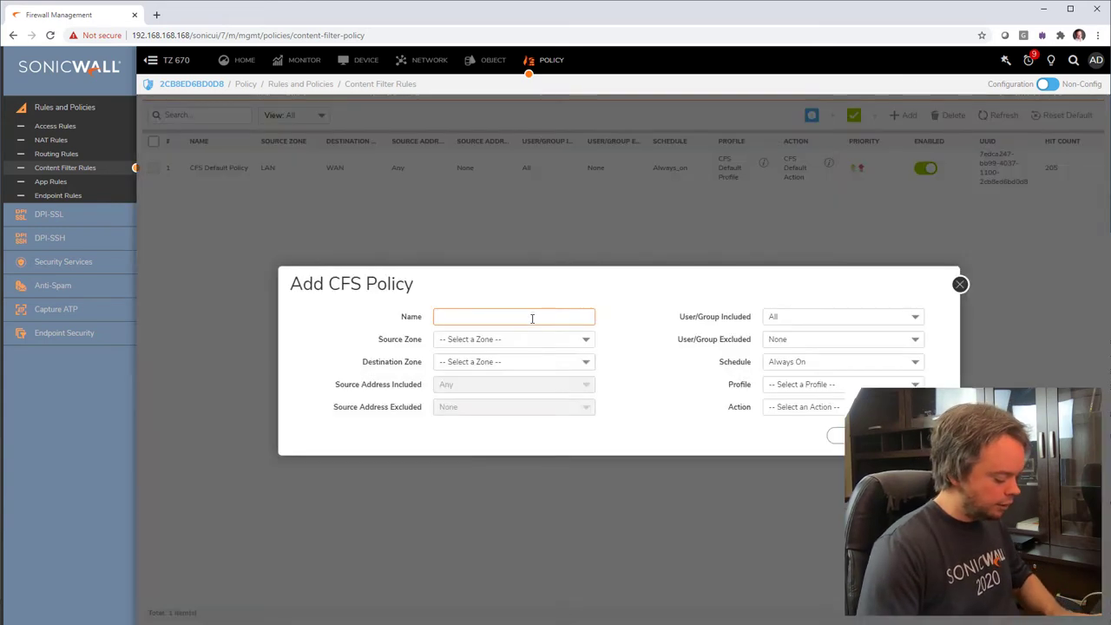
click(530, 317)
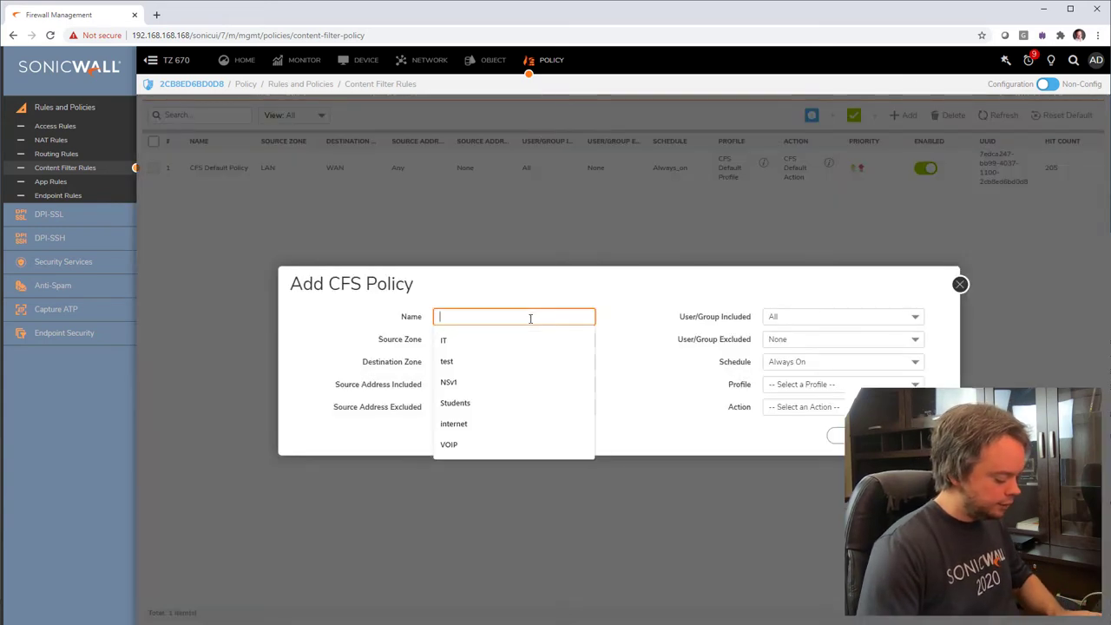
text(CFS )
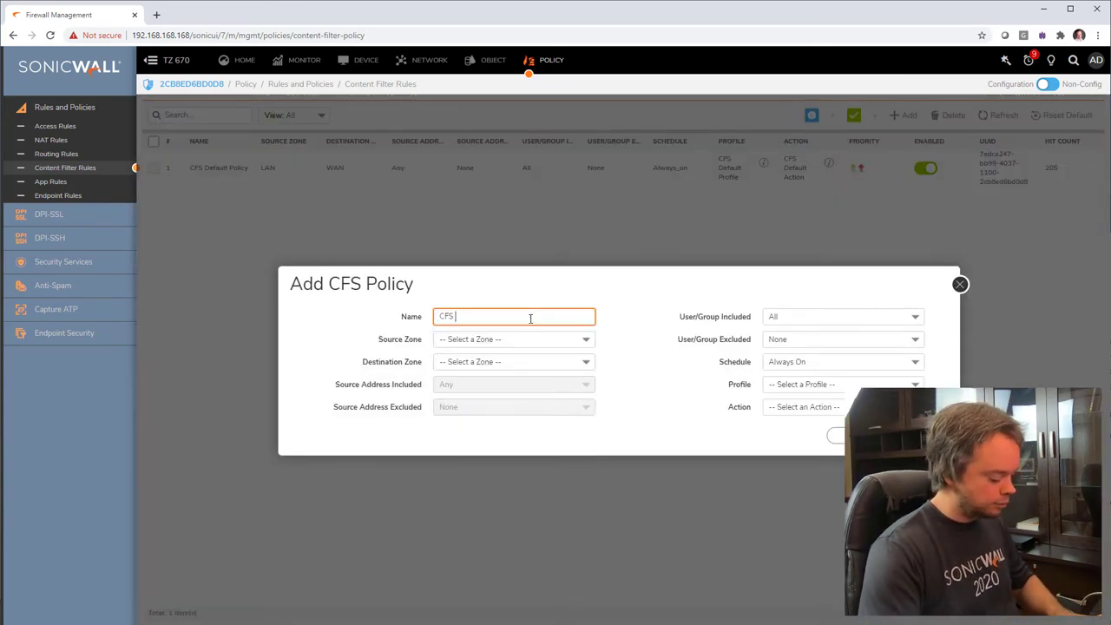
text(for the boss)
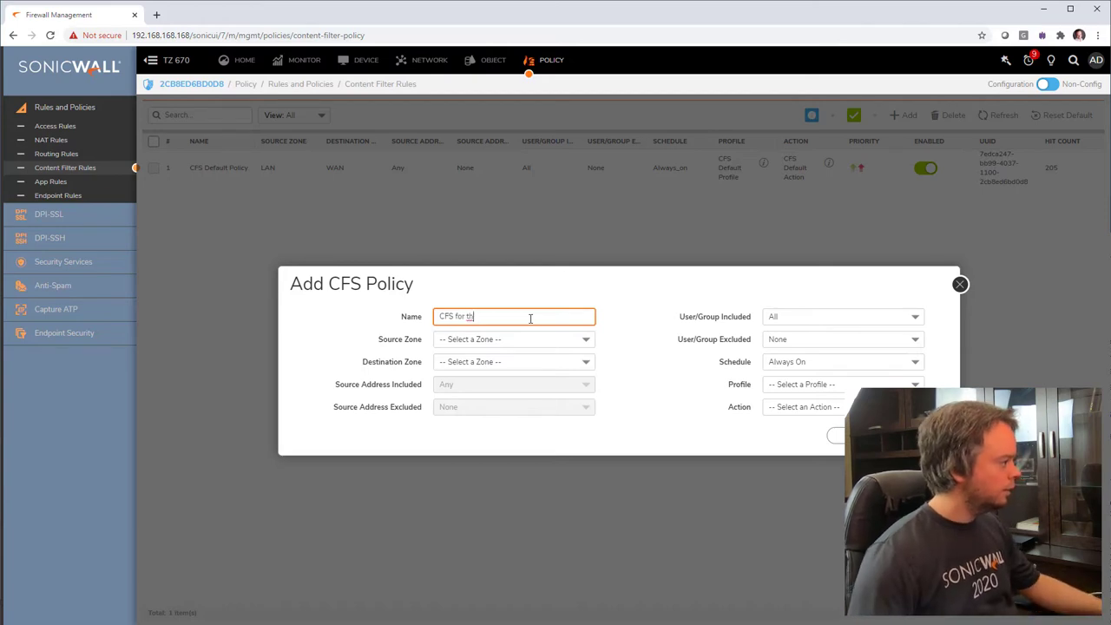
- Set the new policy's source zone to LAN and its destination zone to WAN
click(529, 340)
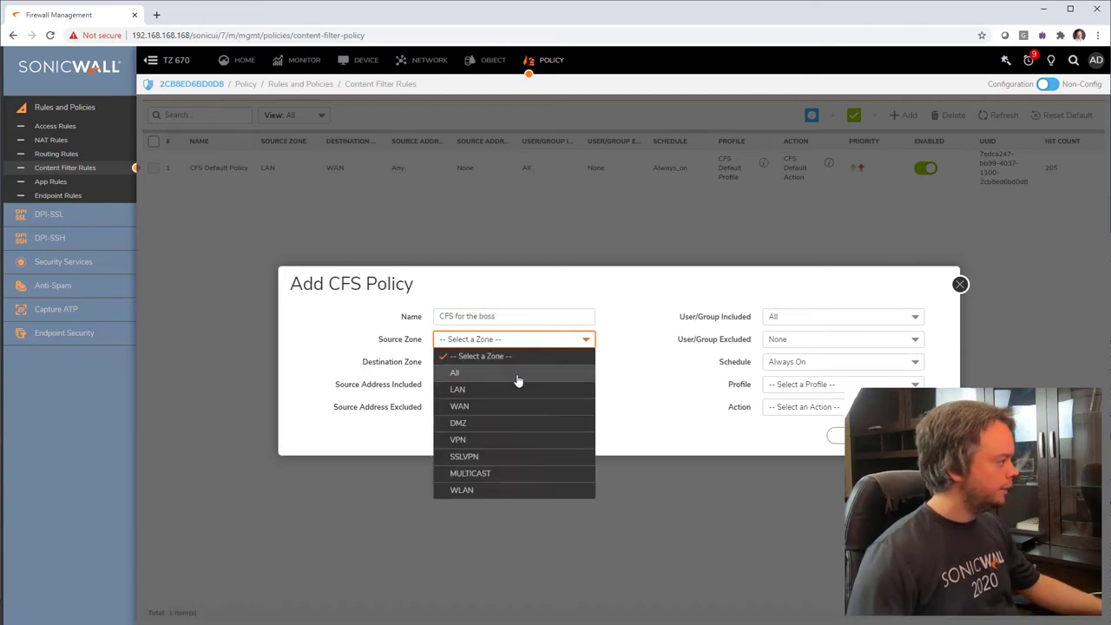
click(521, 373)
click(499, 345)
click(496, 391)
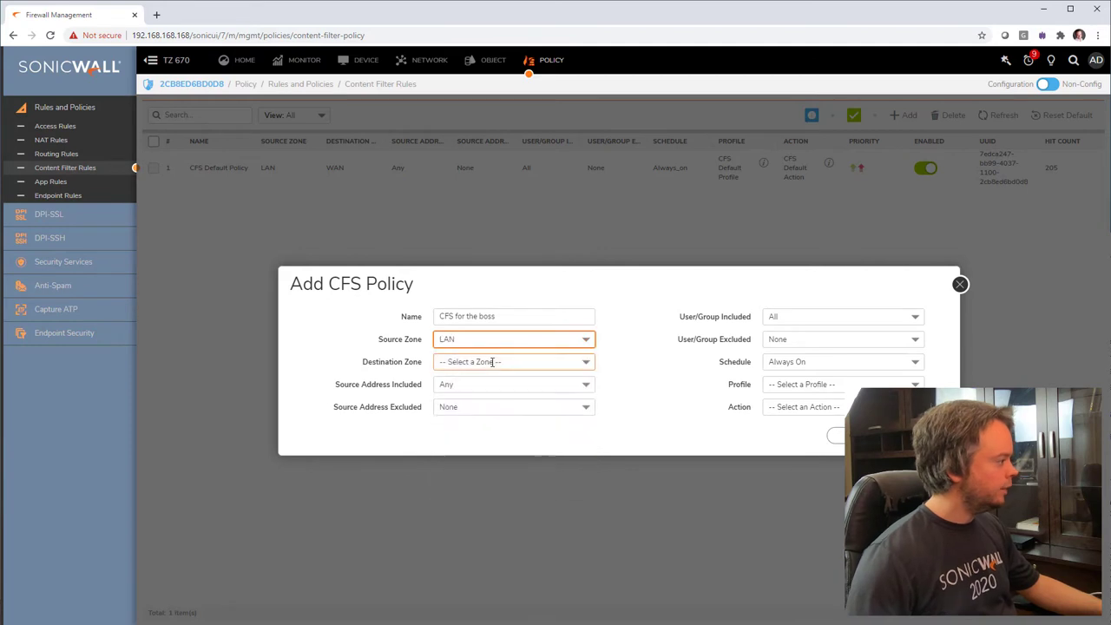
click(489, 362)
click(490, 431)
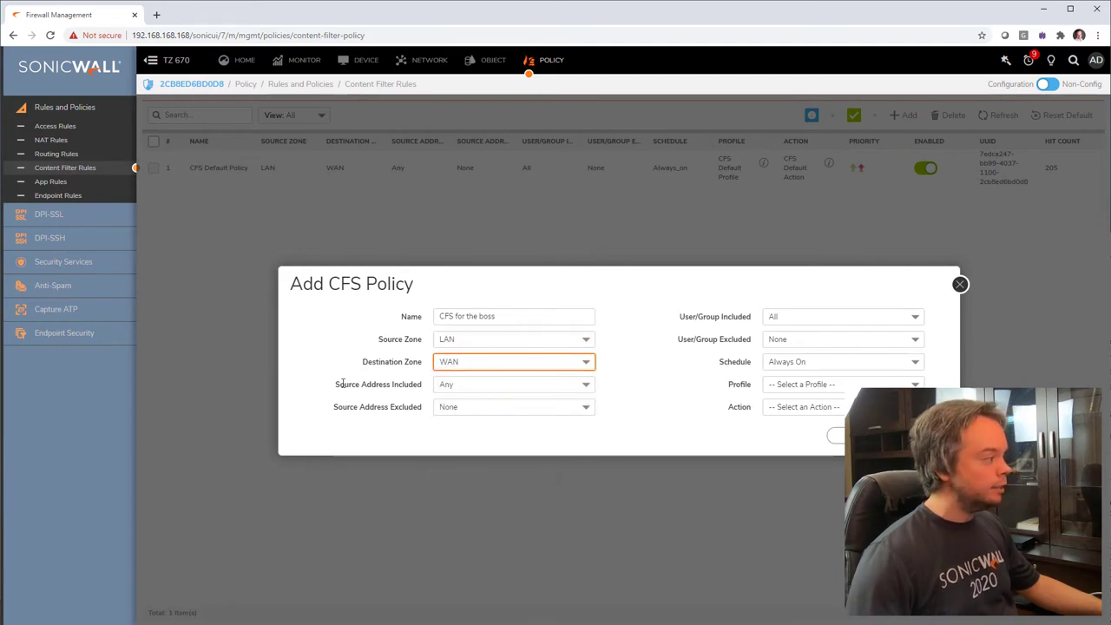
- Set the new policy's Source Address Included to the address object "the boss"
drag(341, 385, 421, 384)
click(421, 384)
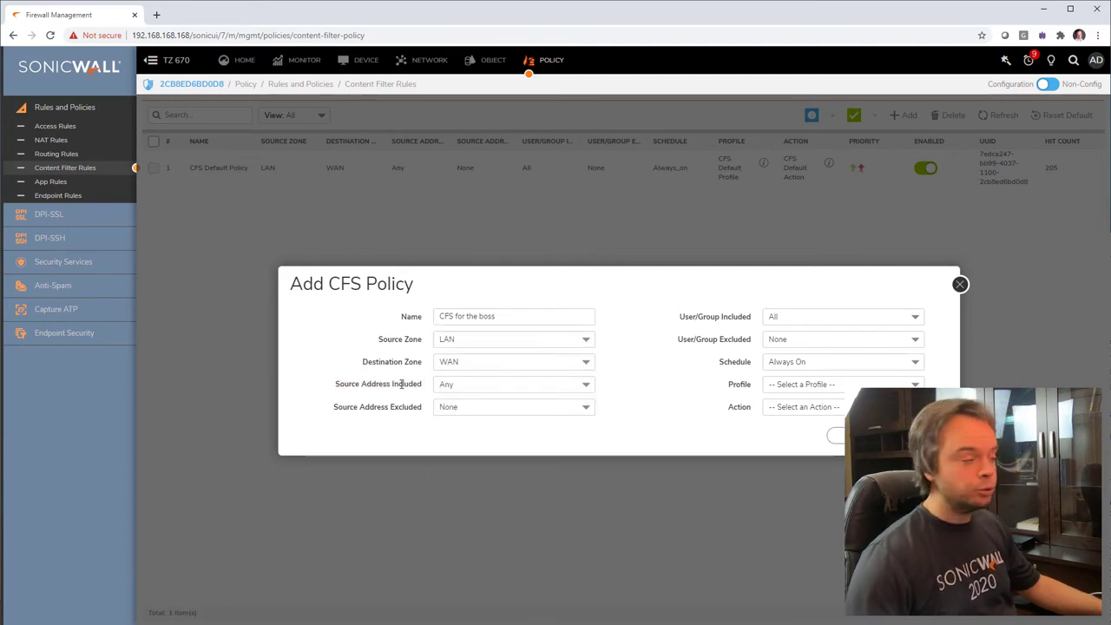
click(473, 385)
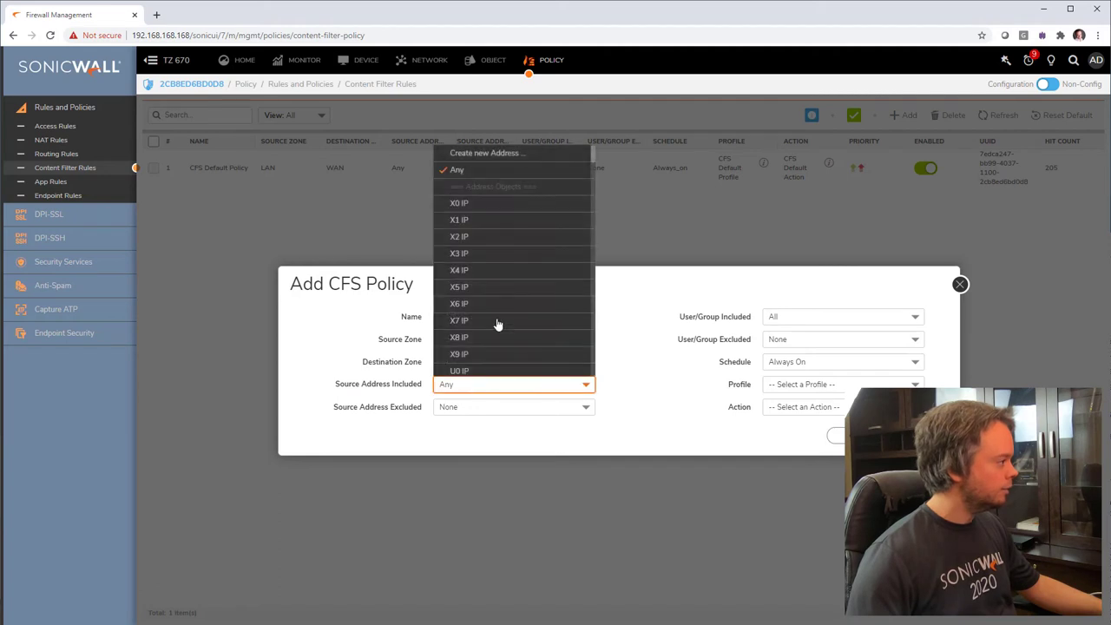
scroll(496, 304, down, 3)
scroll(496, 282, down, 6)
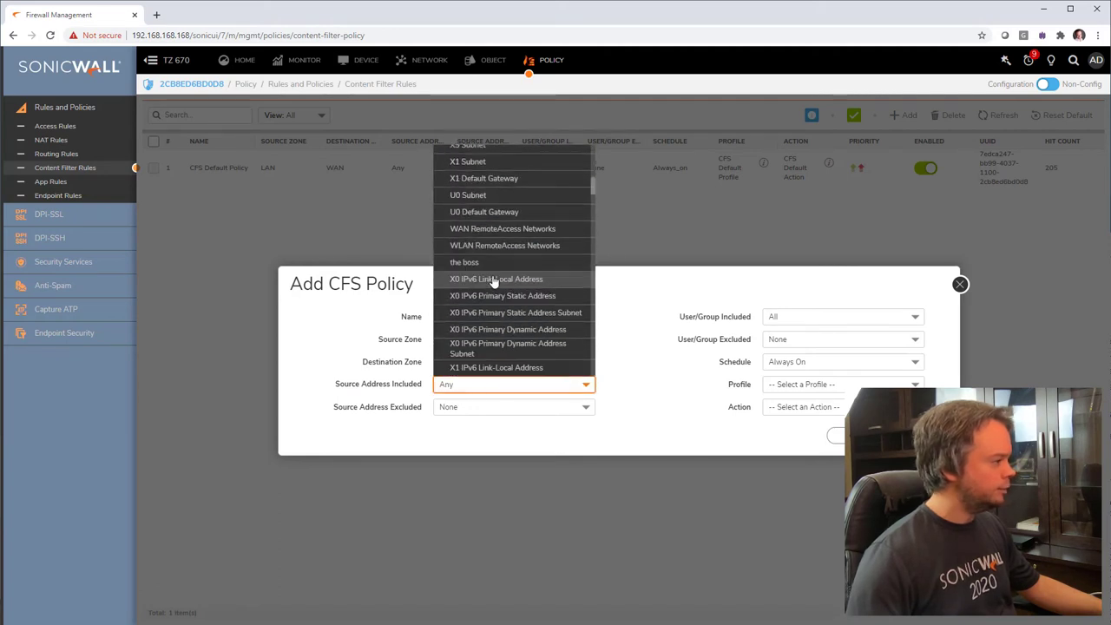
click(489, 220)
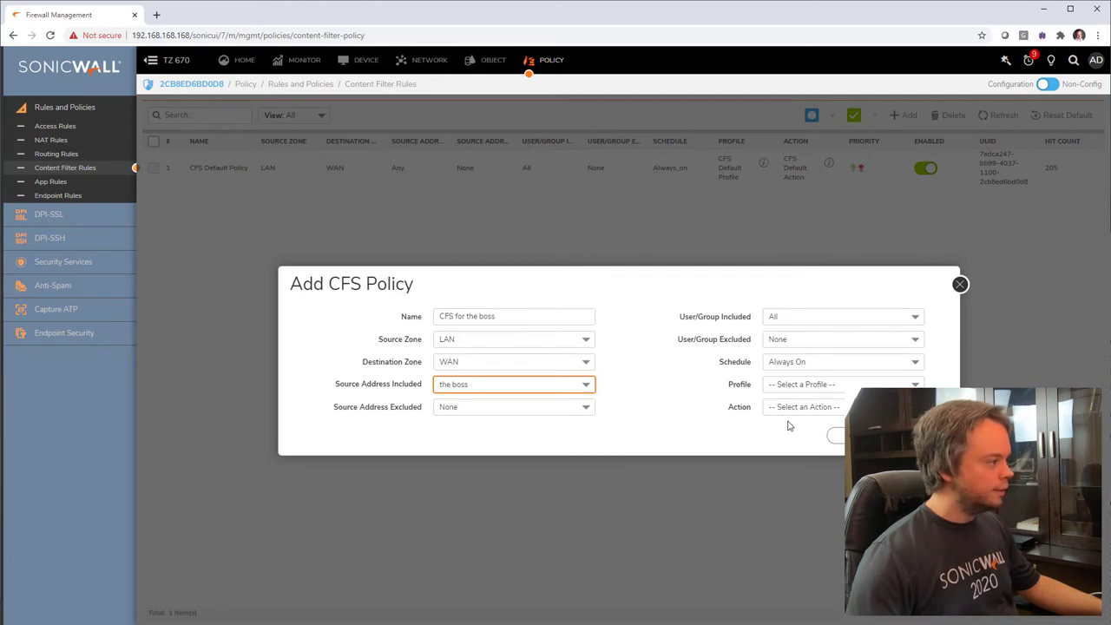
- Start a new profile for the policy and name it "CFS profile the boss"
click(800, 384)
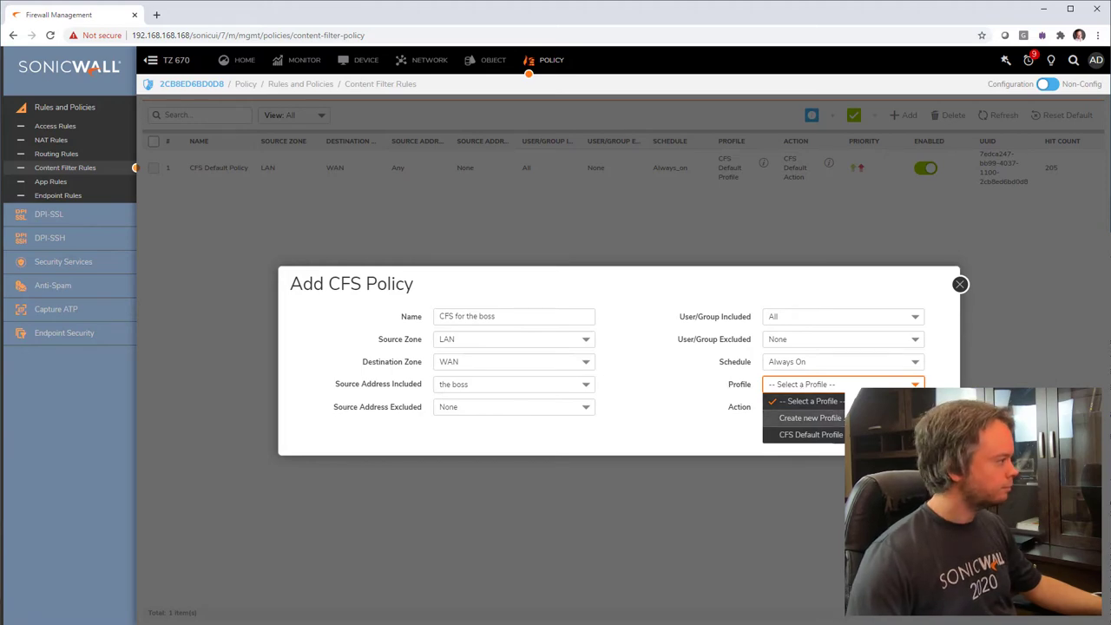
click(809, 417)
click(609, 244)
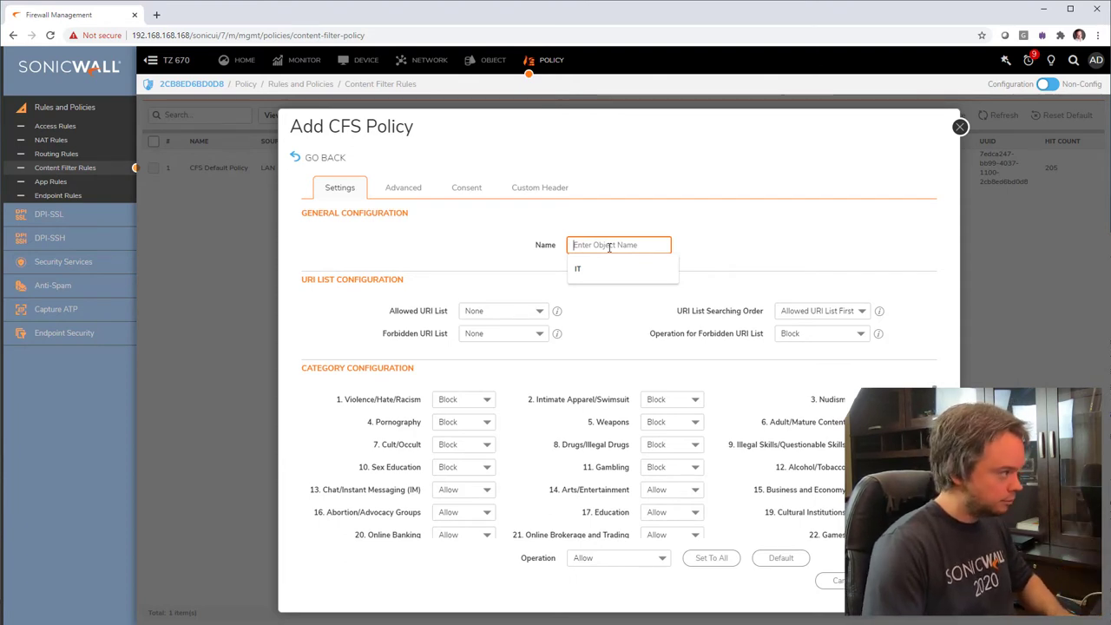
text(CFS profile the boss)
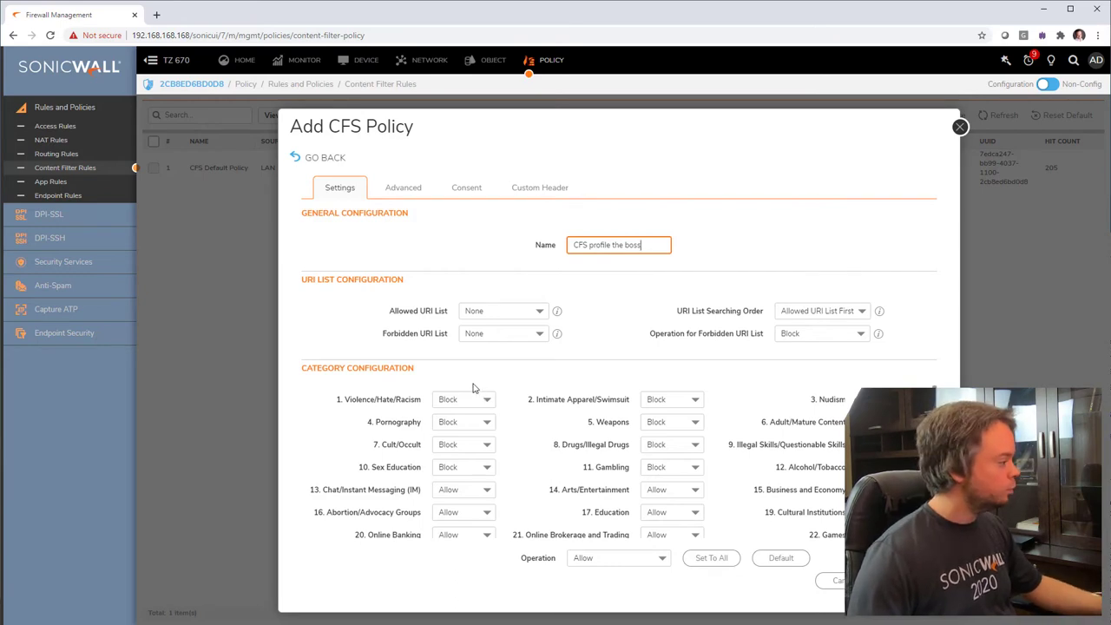
- Set the Violence/Hate/Racism, Cult/Occult and Sex Education categories to Allow in the boss's profile
scroll(505, 464, down, 5)
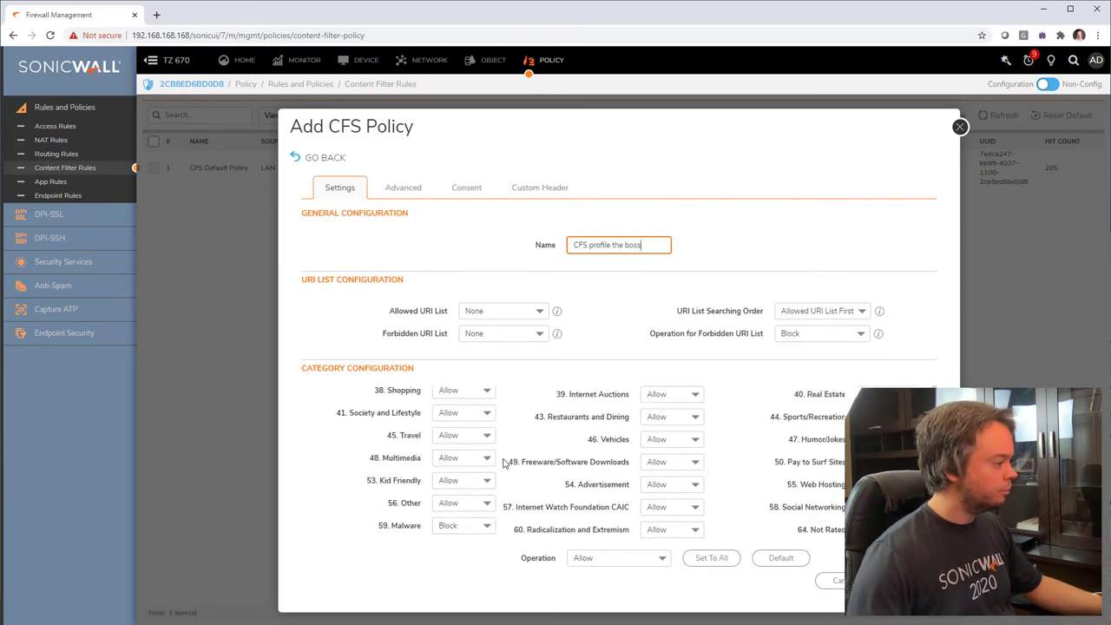
click(401, 529)
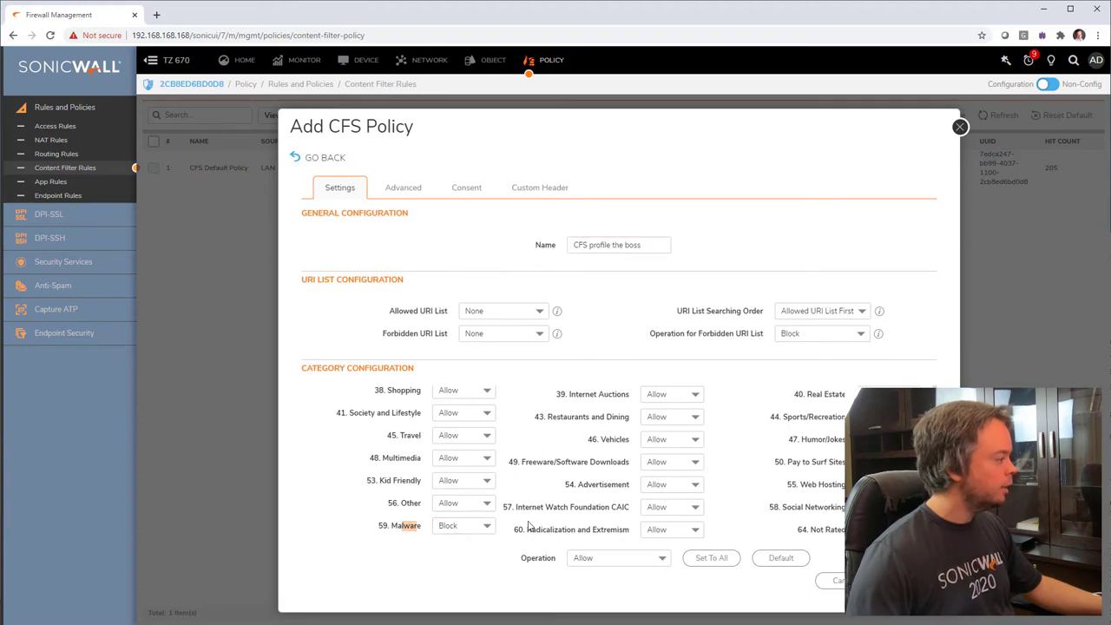
scroll(523, 516, up, 5)
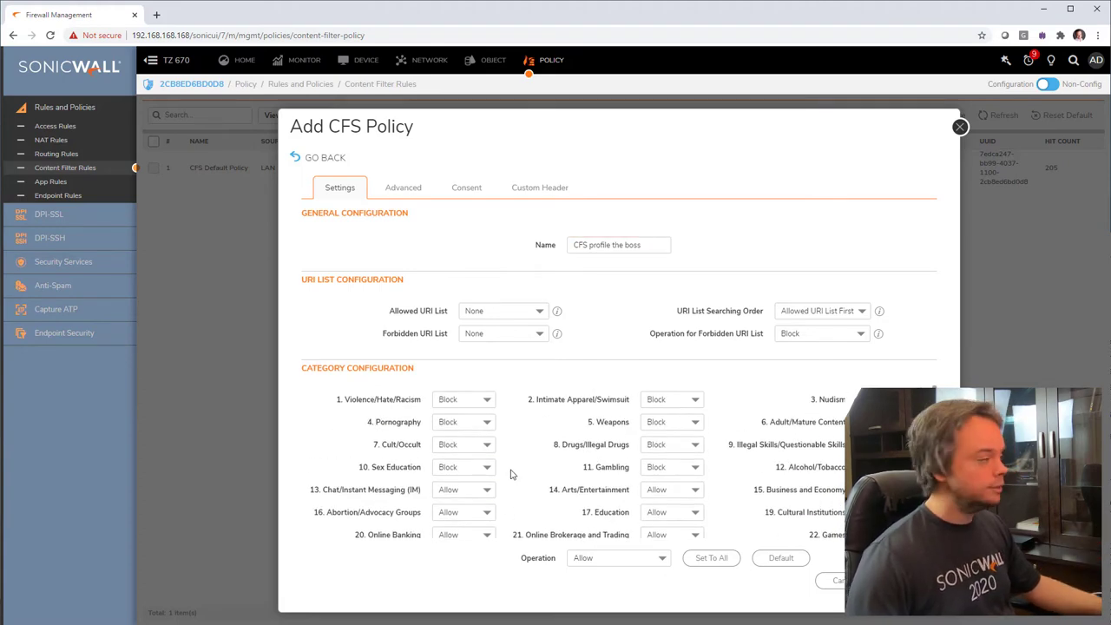
click(487, 399)
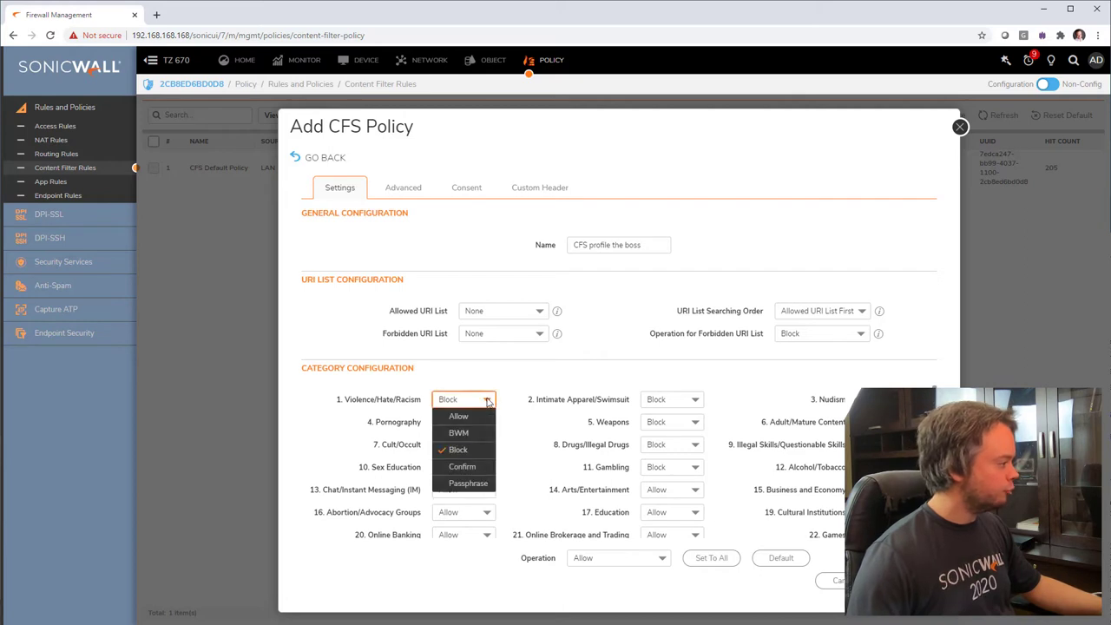
click(448, 425)
drag(388, 426, 424, 430)
click(412, 450)
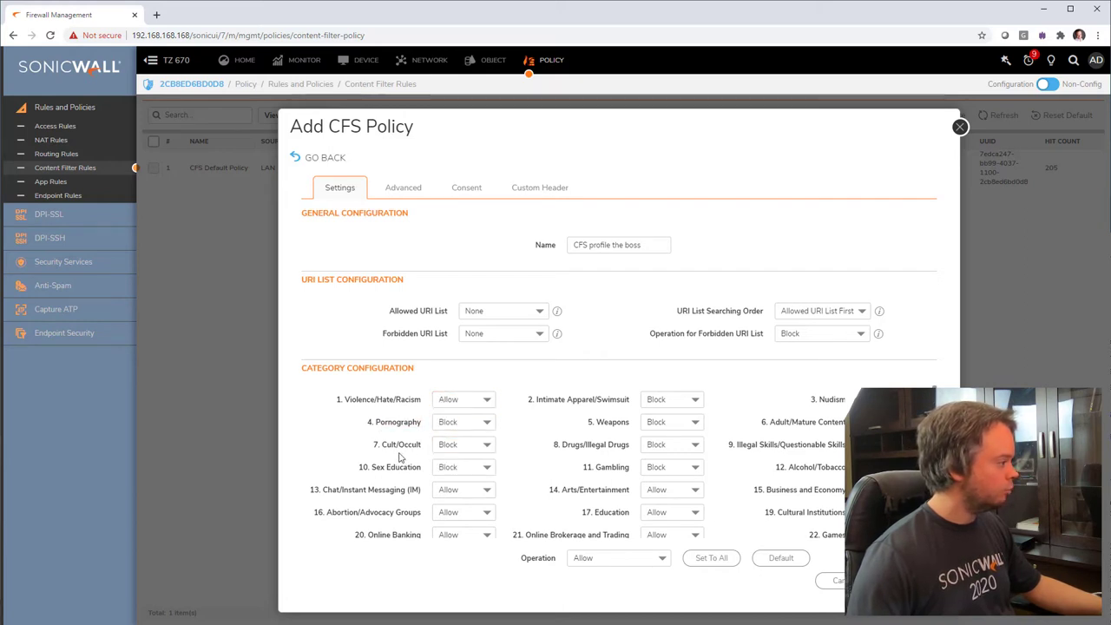
click(455, 444)
click(475, 467)
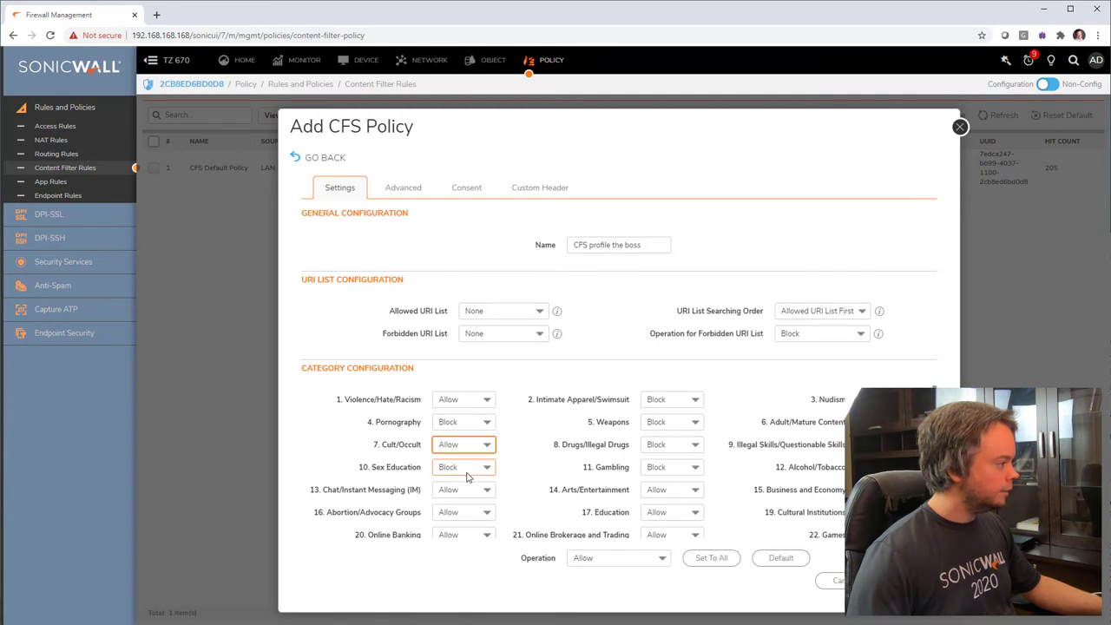
click(469, 470)
click(472, 486)
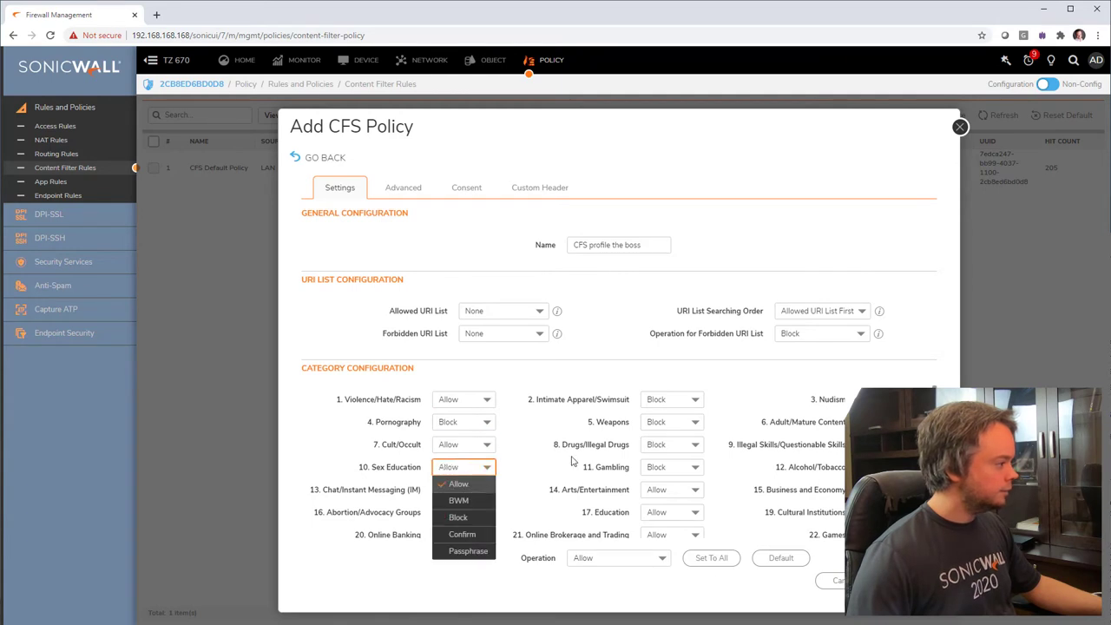
- Set the Intimate Apparel/Swimsuit, Weapons and Gambling categories to Allow in the boss's profile
click(668, 399)
click(673, 417)
click(670, 424)
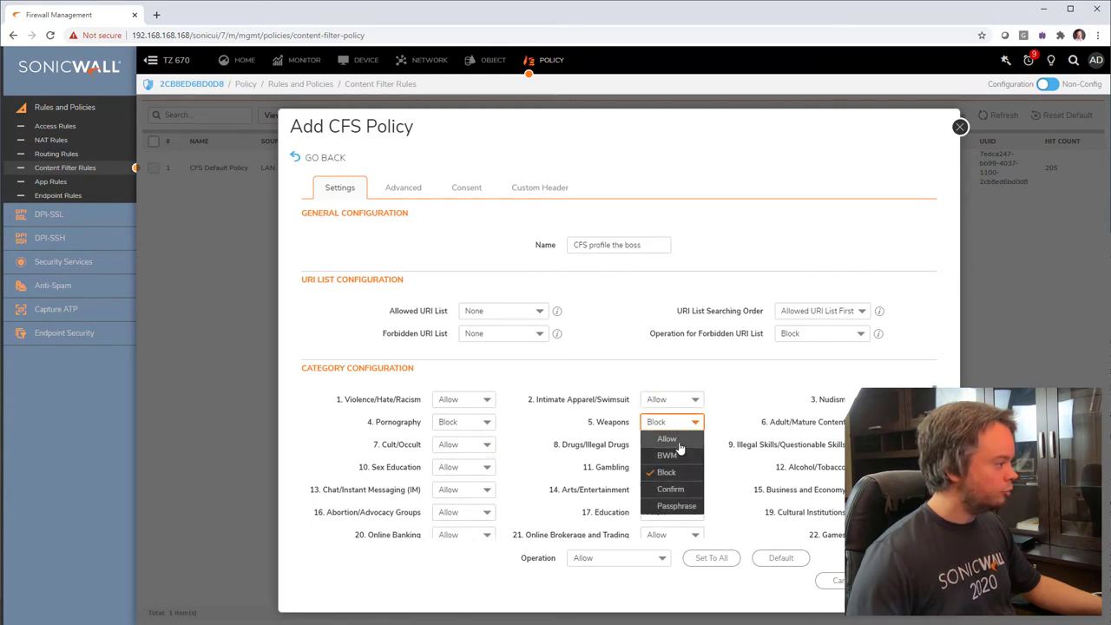
click(678, 439)
click(682, 448)
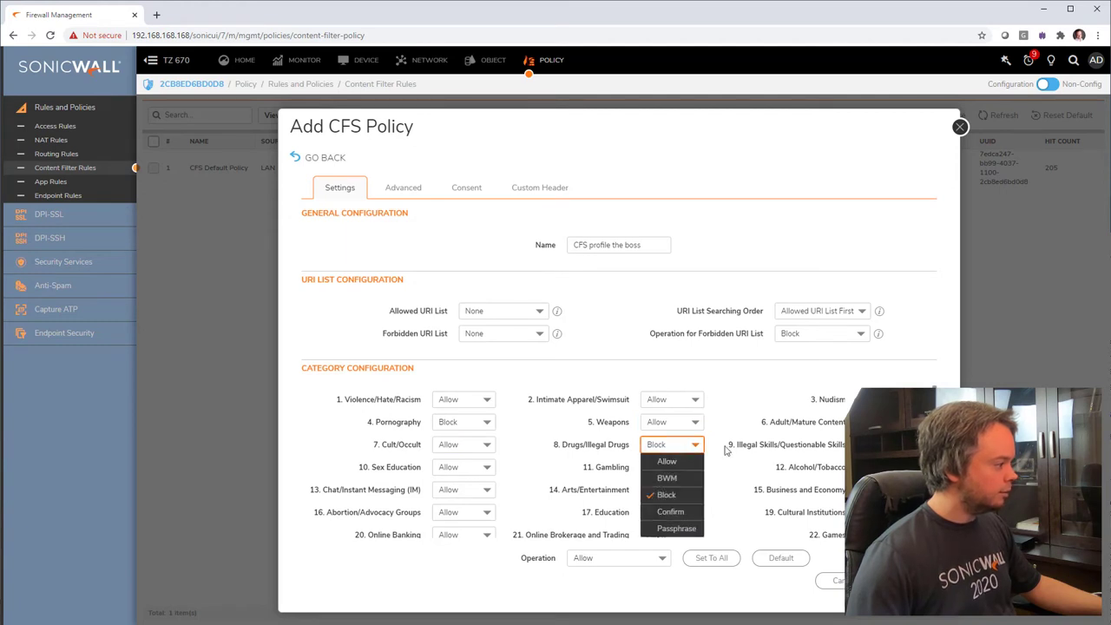
click(716, 453)
click(691, 468)
click(686, 486)
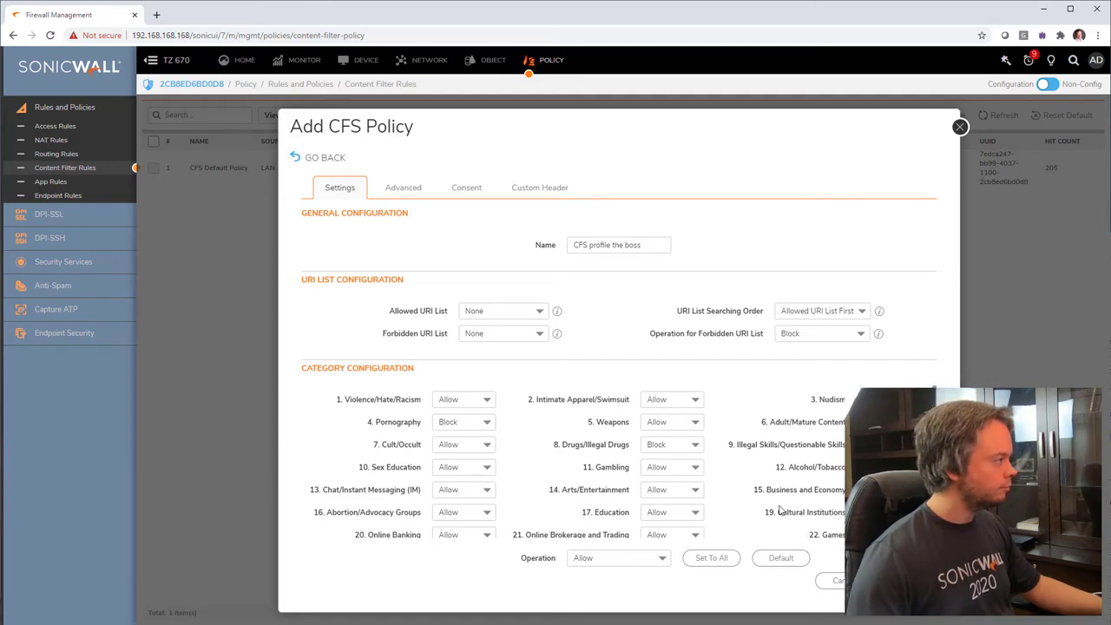
- Enable HTTPS content filtering in the profile's advanced settings and save the profile
click(404, 187)
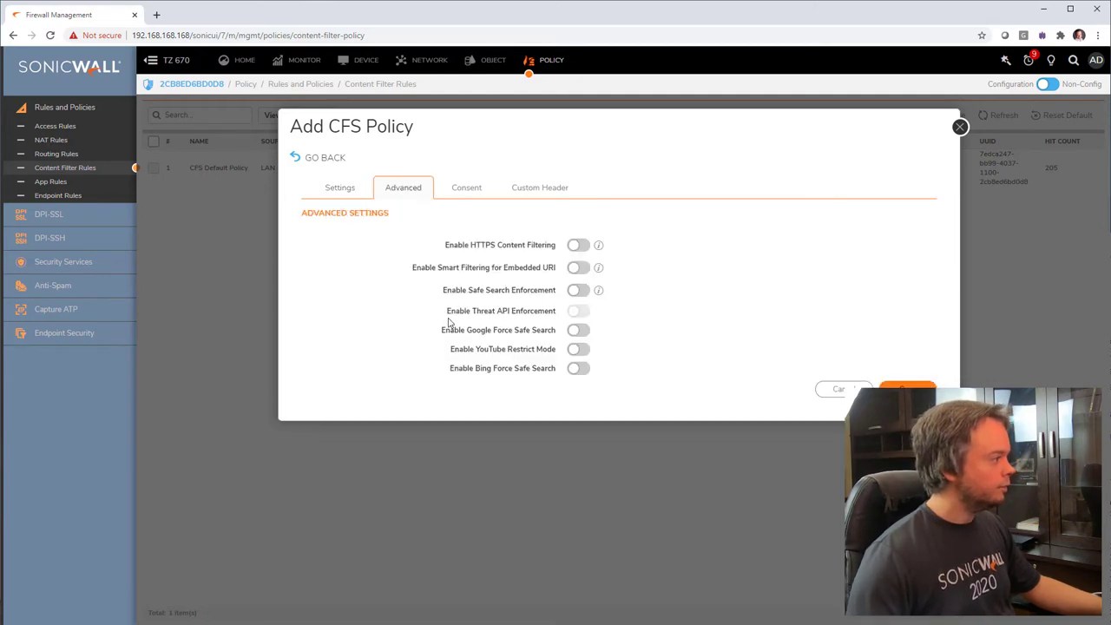
drag(454, 245, 546, 246)
click(578, 245)
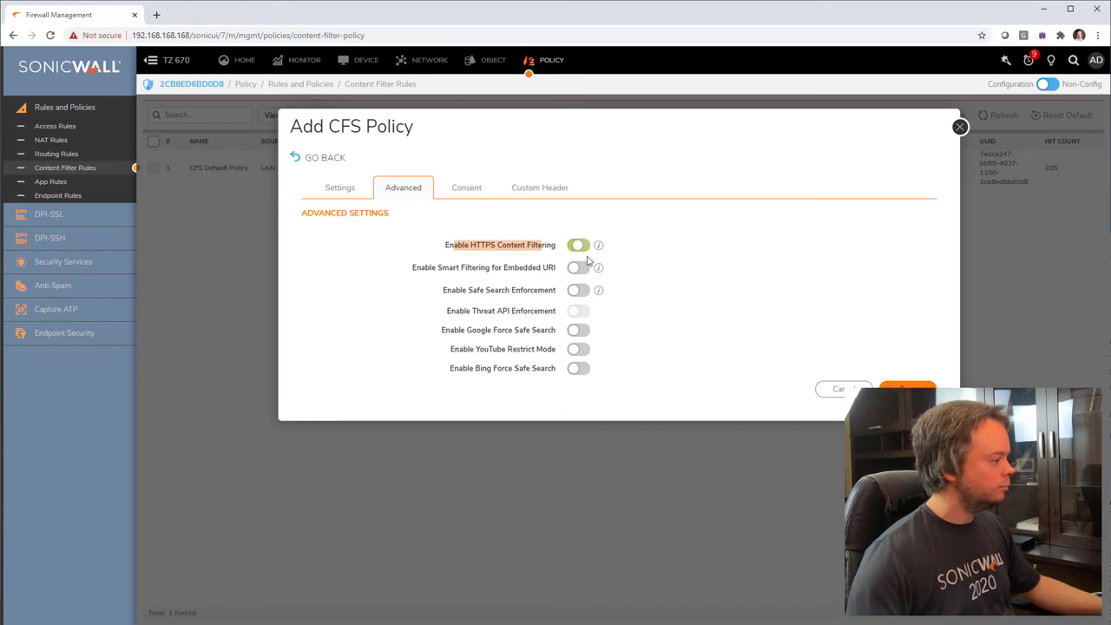
click(339, 187)
key(XF86AudioLowerVolume)
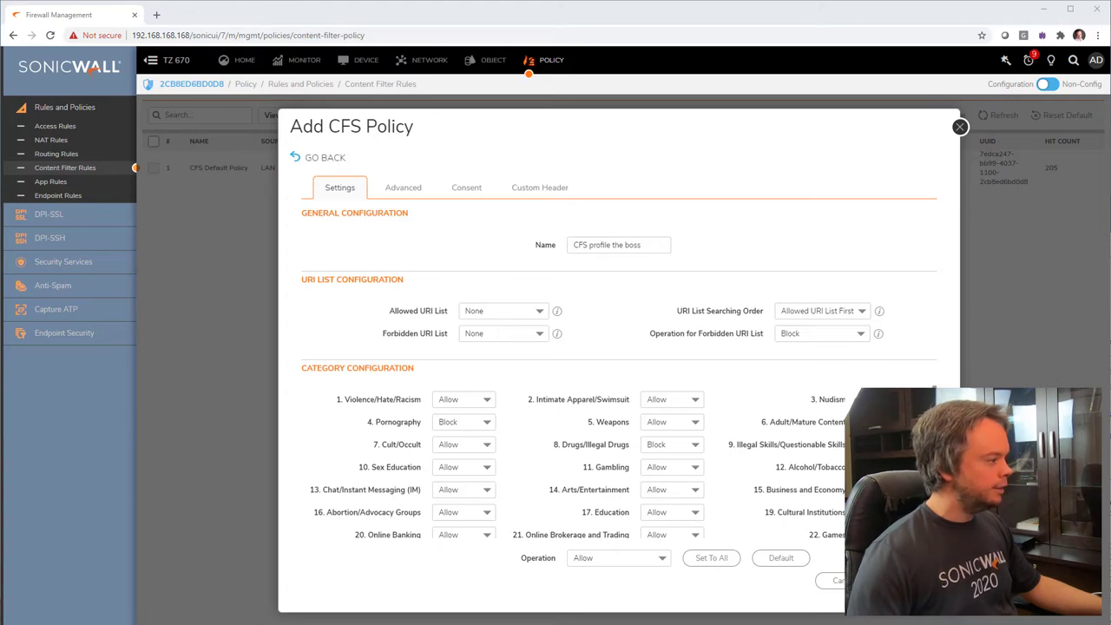
click(894, 579)
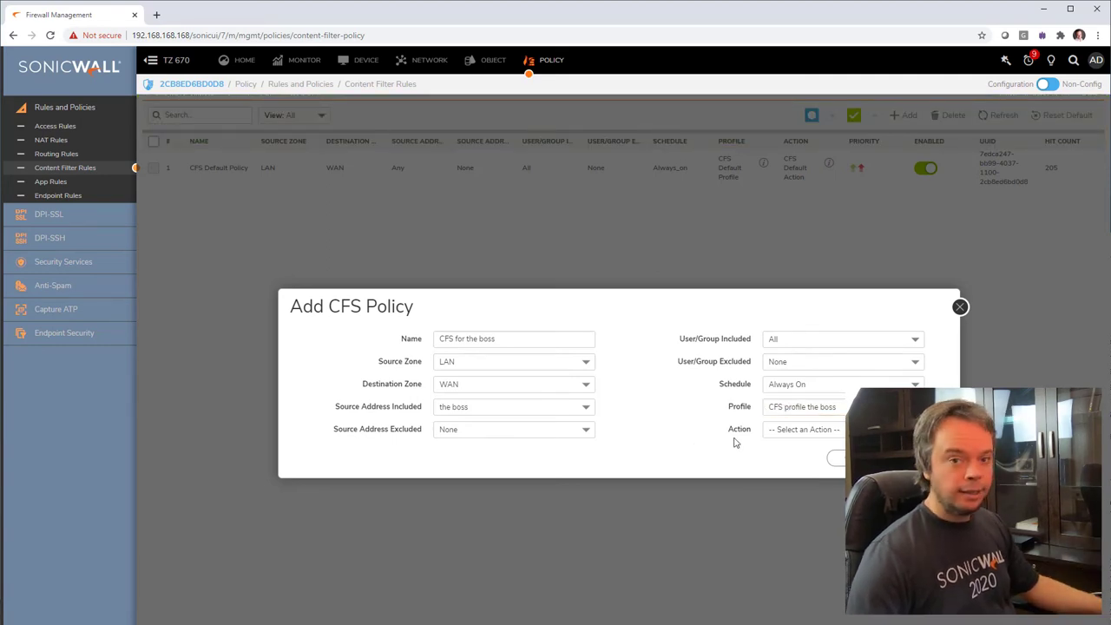
click(786, 430)
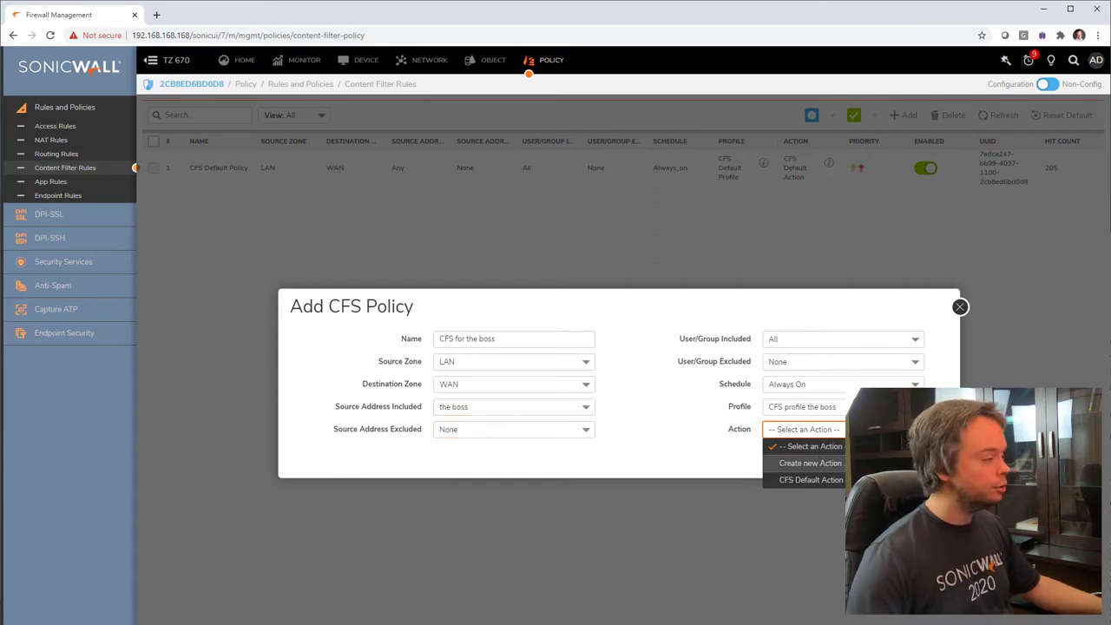
click(810, 462)
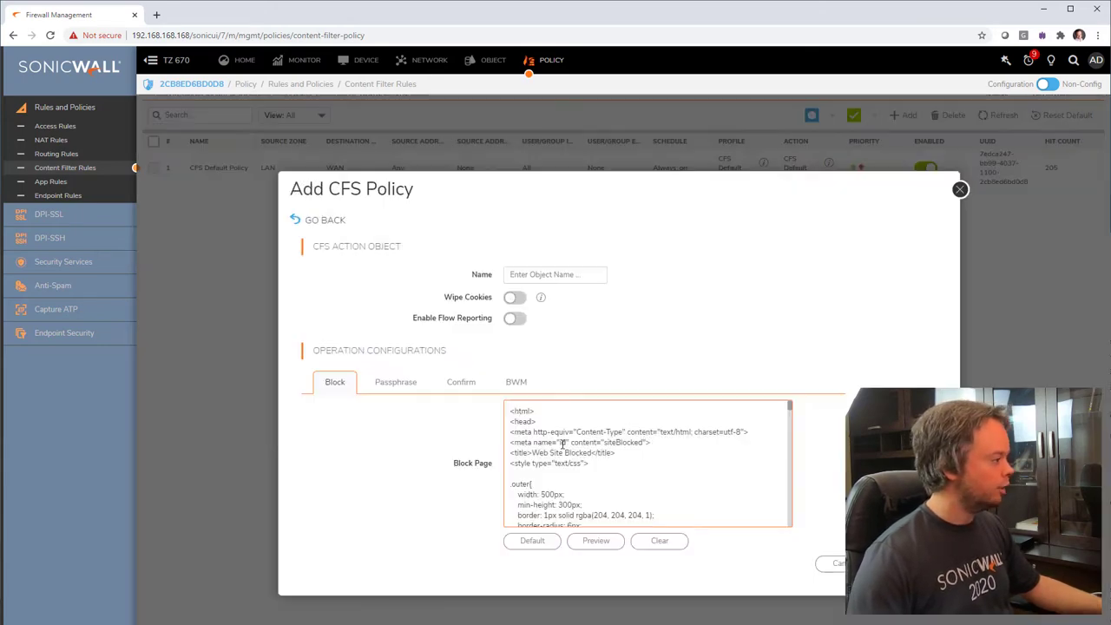
drag(532, 424, 579, 487)
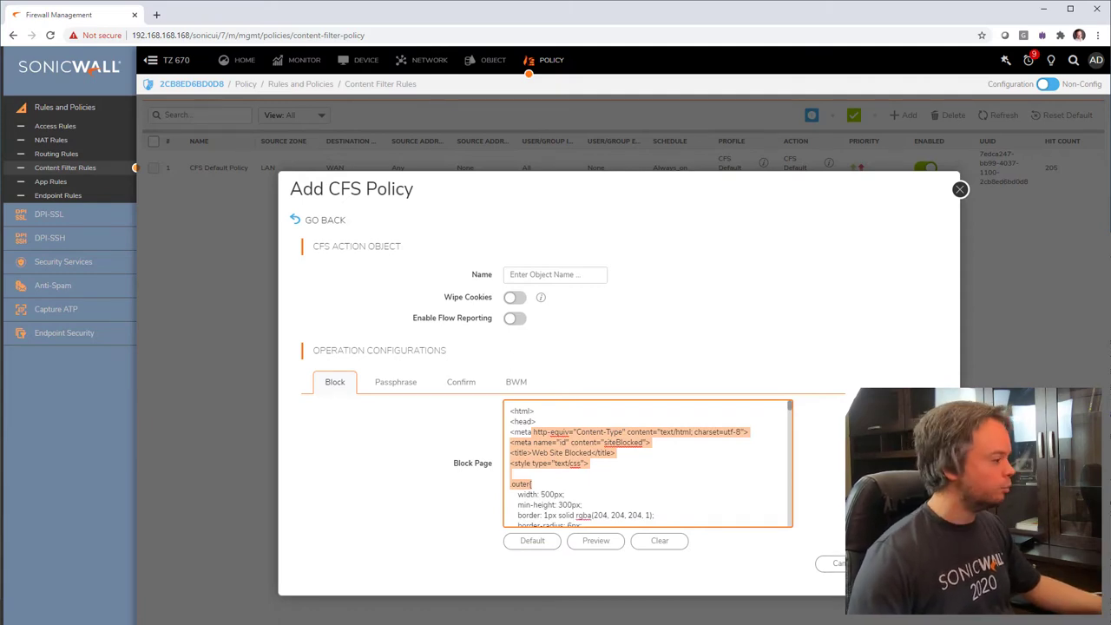
click(838, 562)
- Open the choice of actions for the "CFS for the boss" policy
click(802, 428)
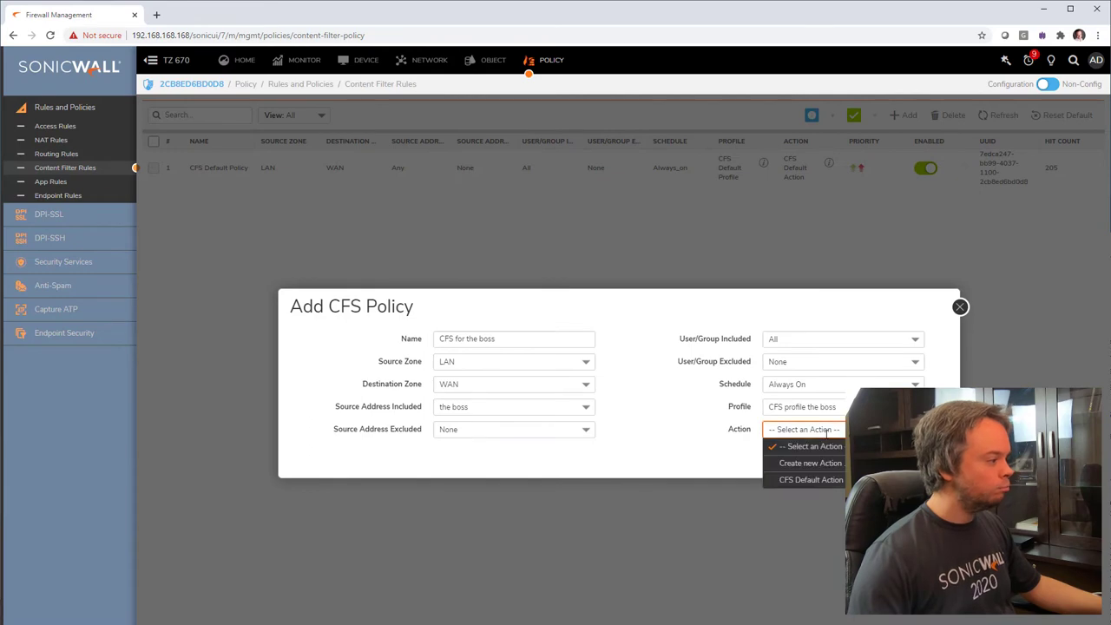
- Assign CFS Default Action to the "CFS for the boss" policy and add it to the content filter rules
click(823, 479)
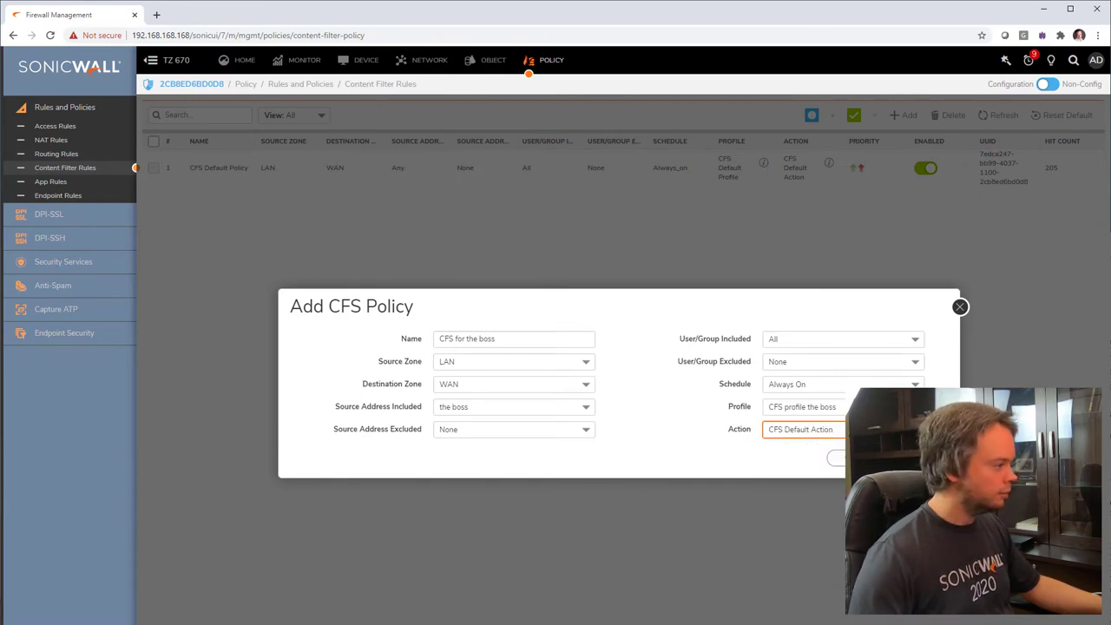
click(911, 458)
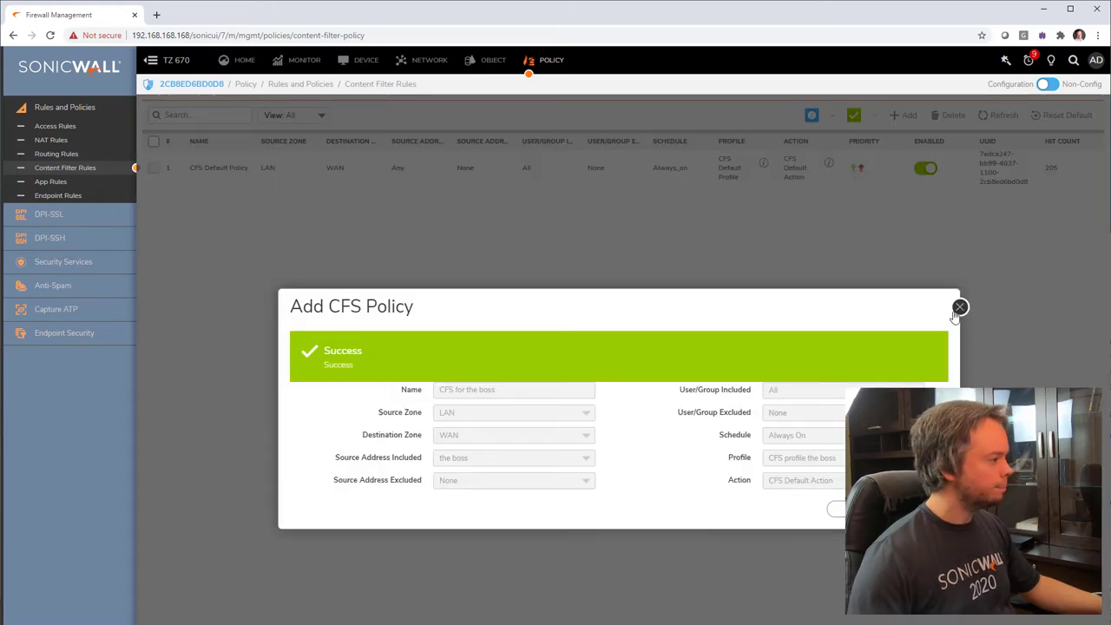
click(960, 307)
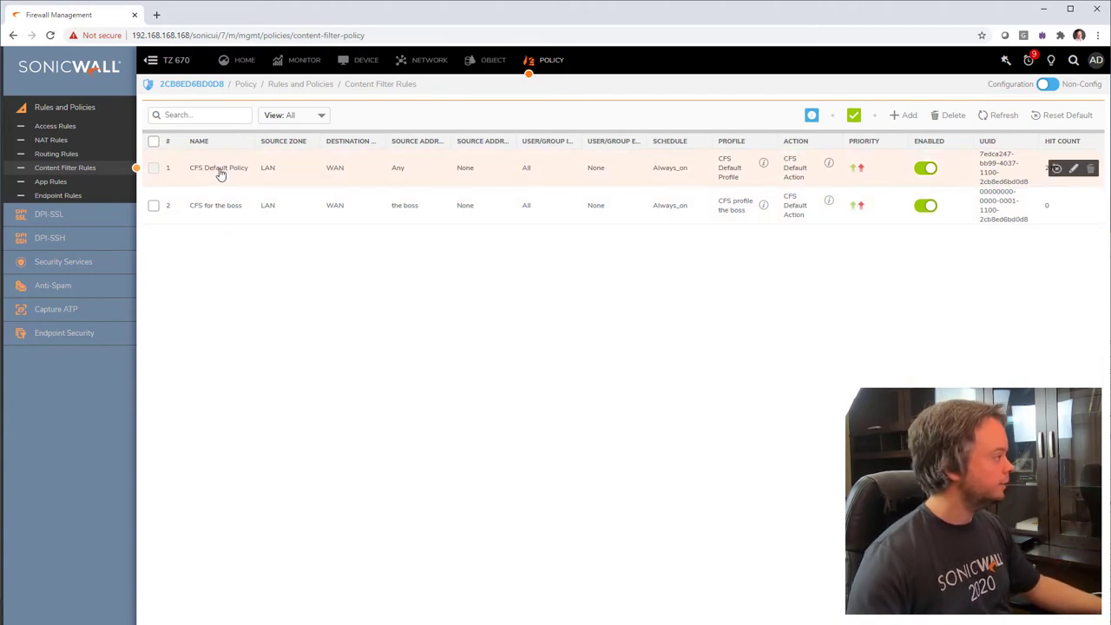
- Review the CFS Default Policy's source and destination zones, included and excluded addresses and users, and schedule
double_click(269, 171)
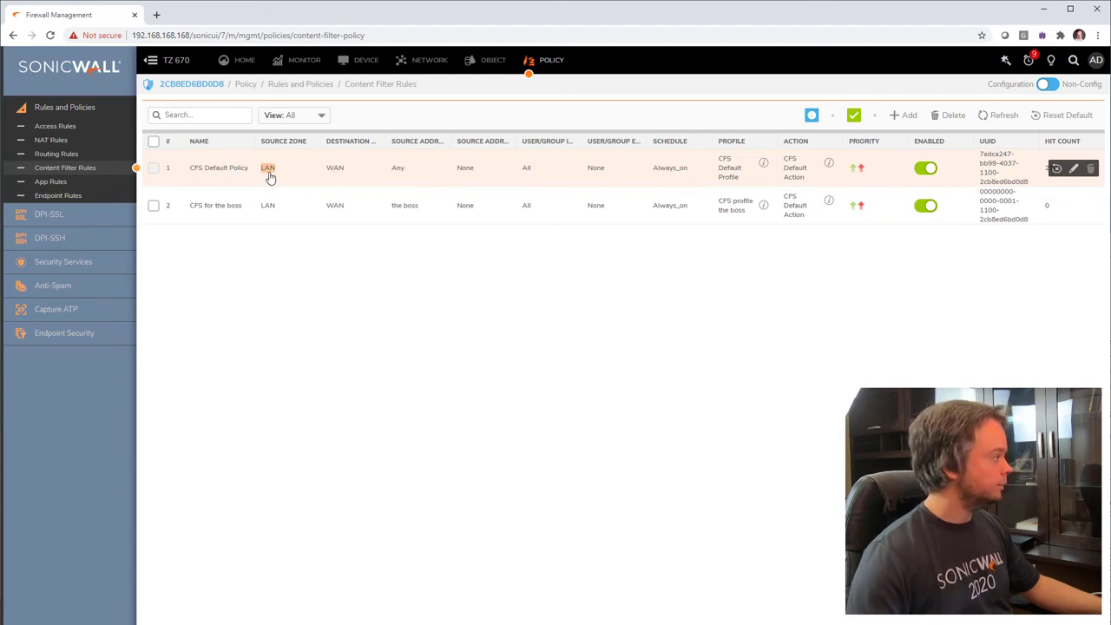
drag(352, 173, 324, 173)
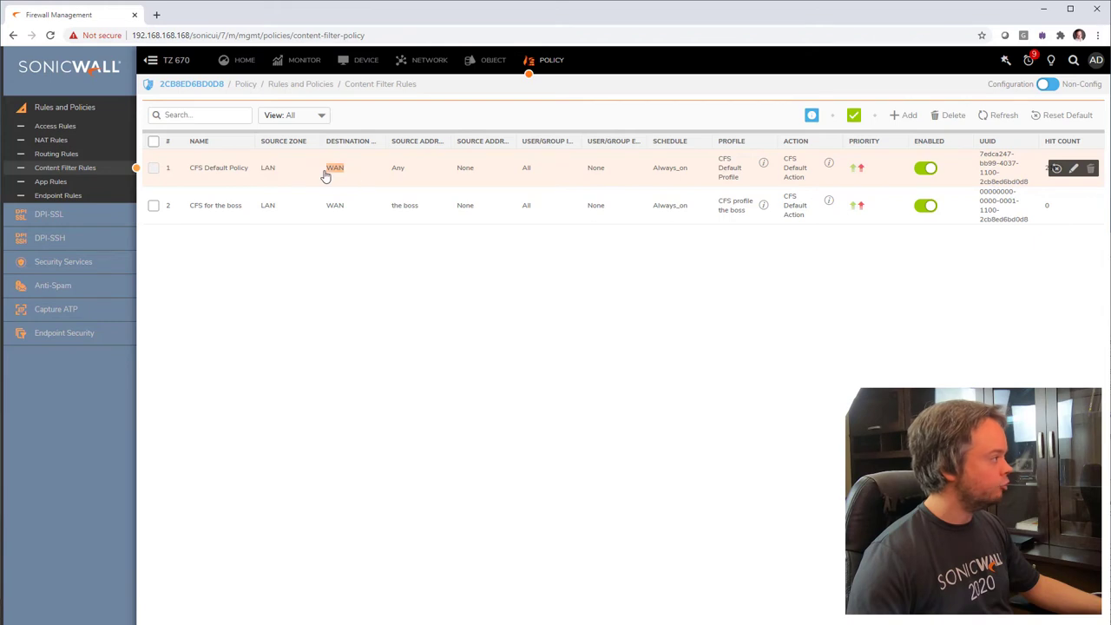
drag(426, 174, 389, 174)
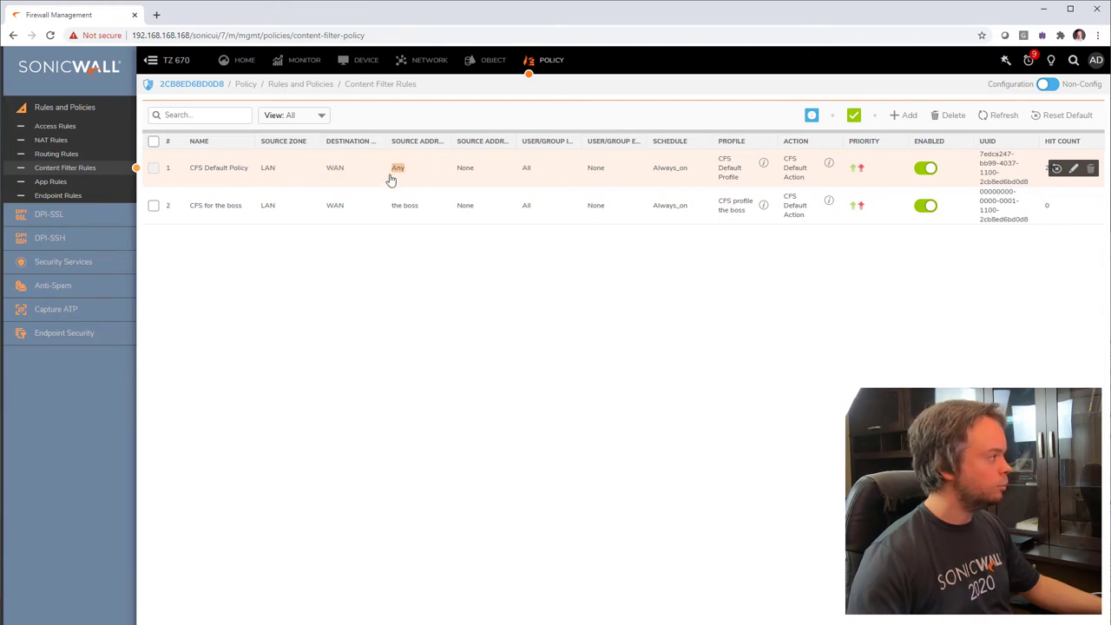
drag(475, 175, 455, 176)
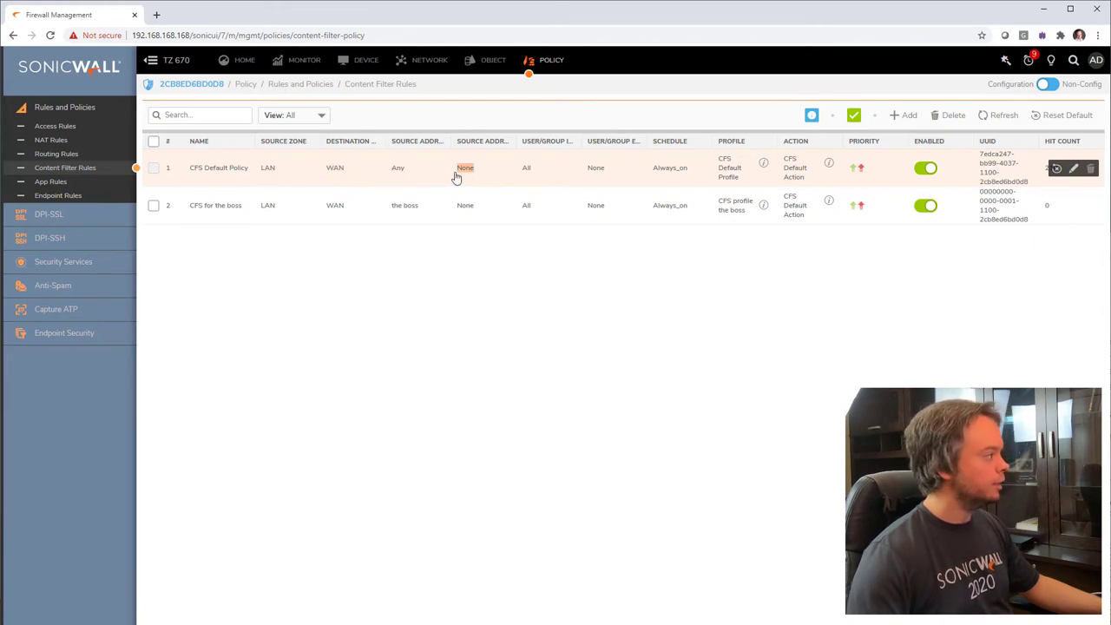
drag(543, 175, 522, 170)
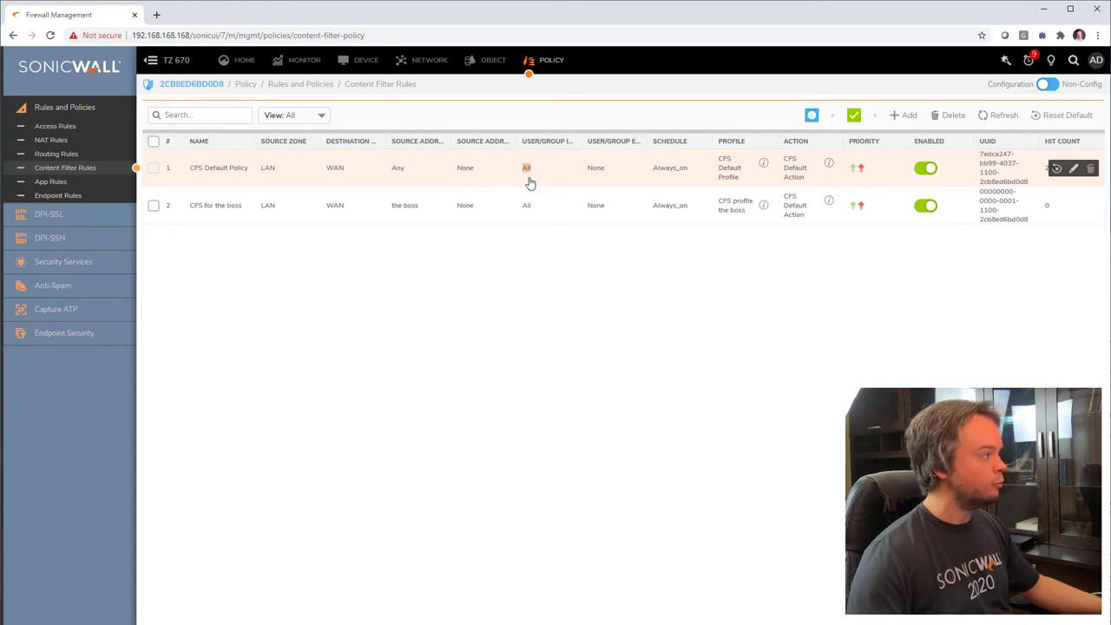
drag(617, 172, 587, 173)
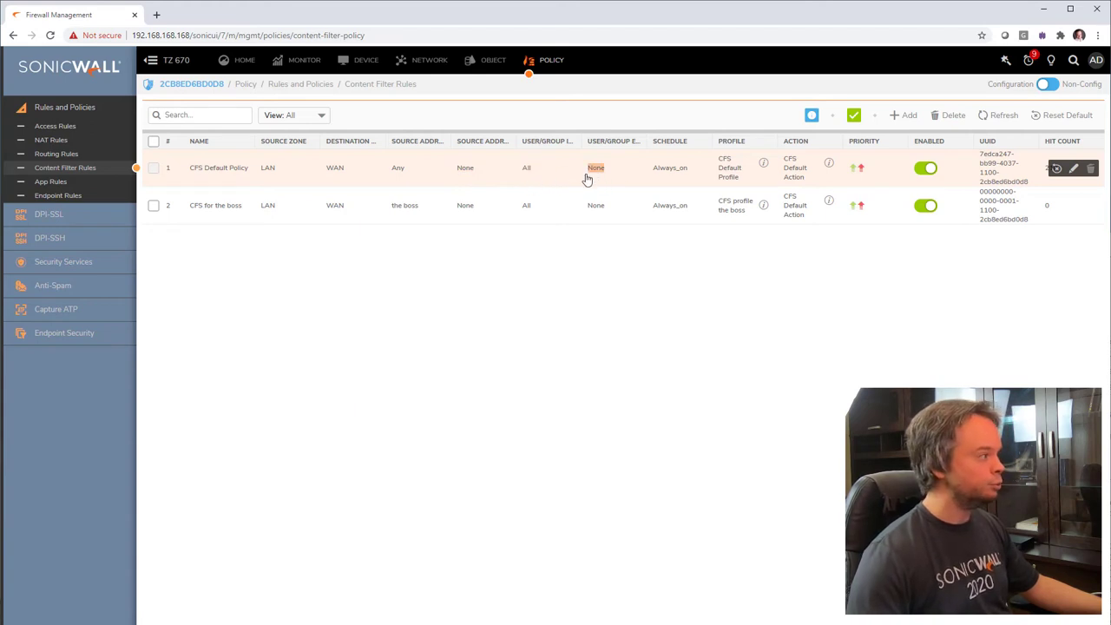
drag(697, 174, 654, 175)
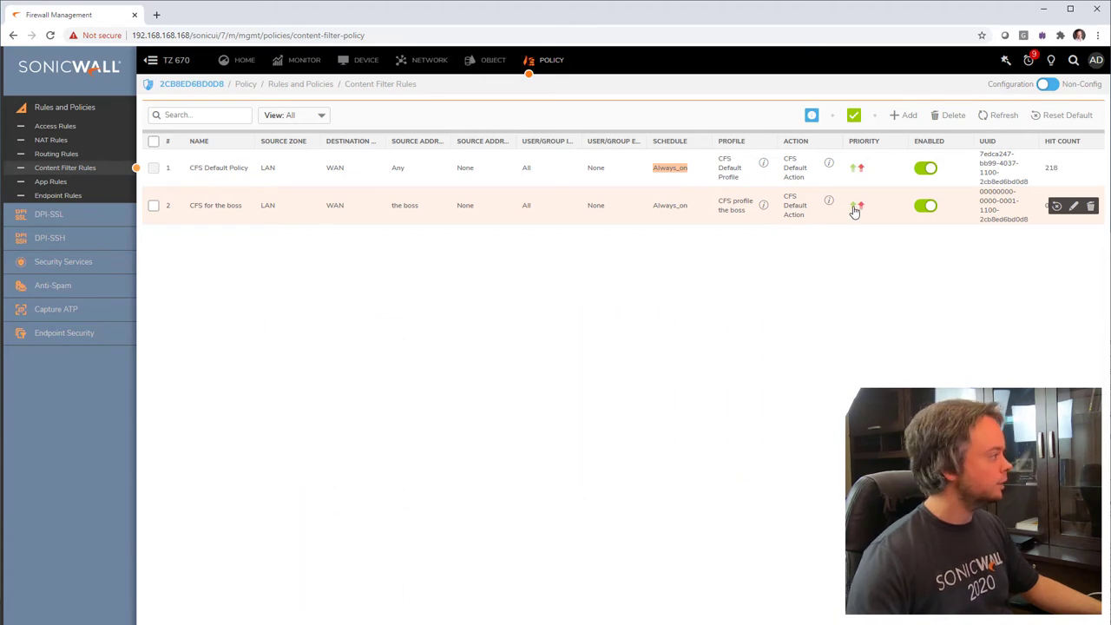
- Change the priority of the "CFS for the boss" policy to 1
click(855, 208)
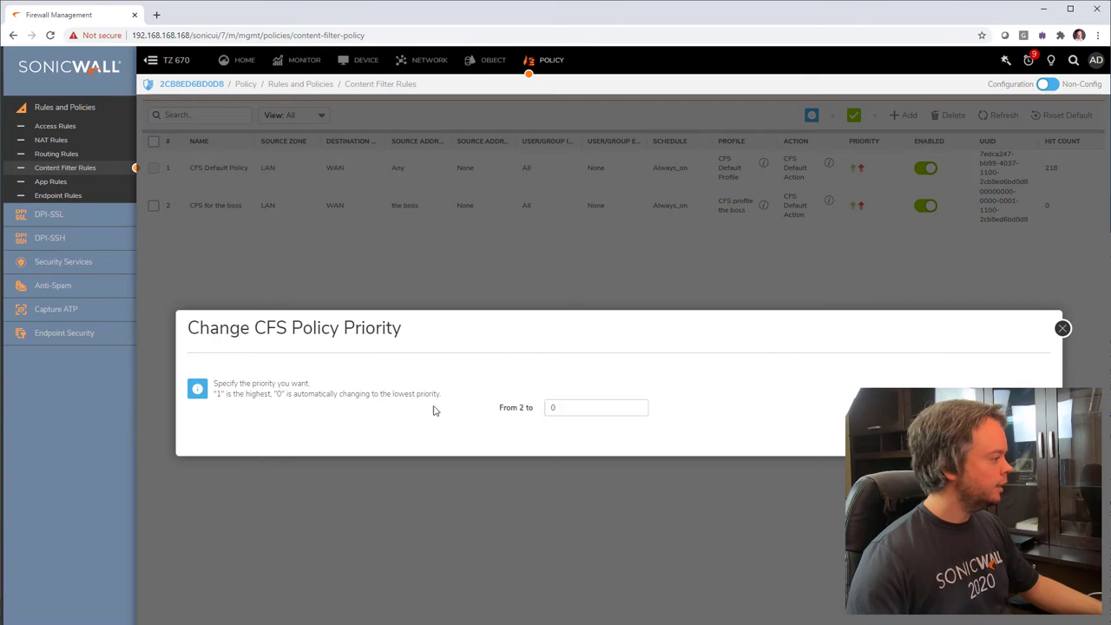
click(550, 414)
text(1)
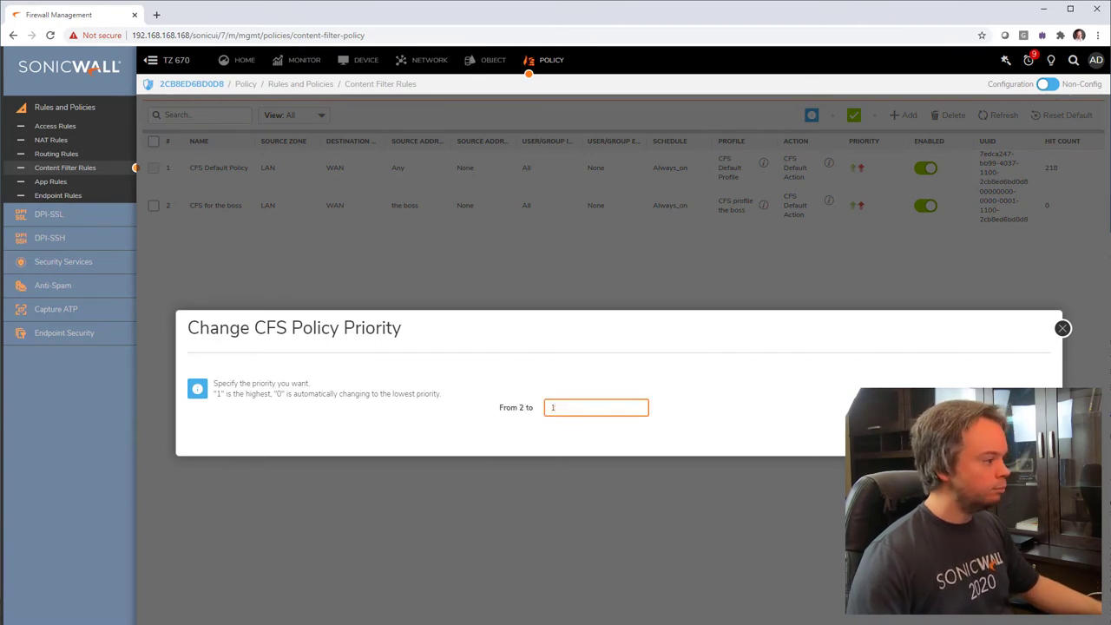
key(Return)
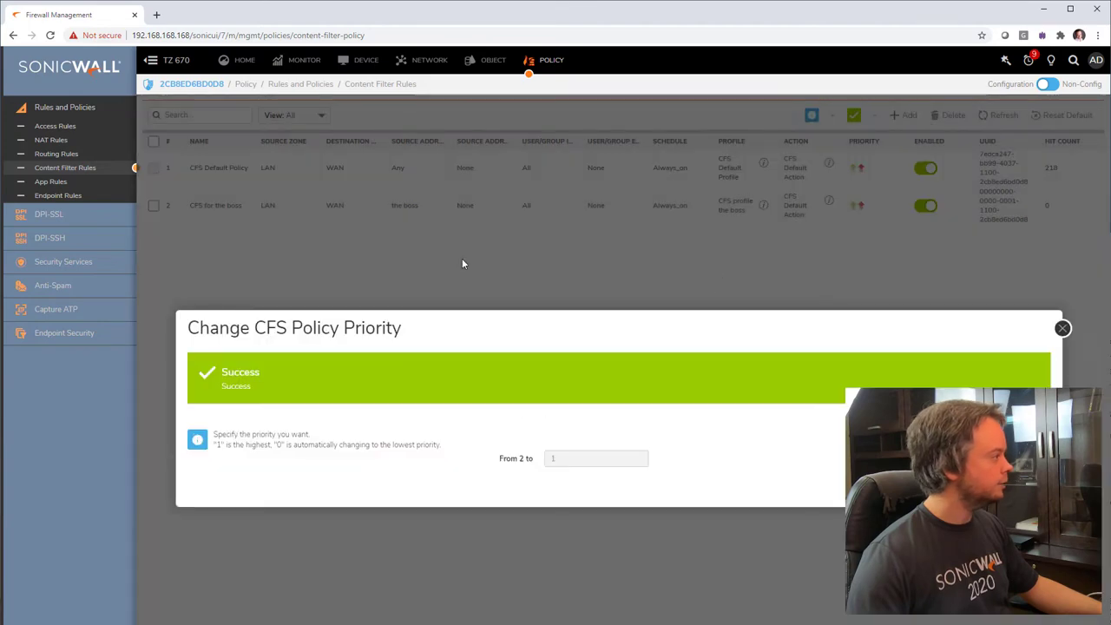
click(1061, 328)
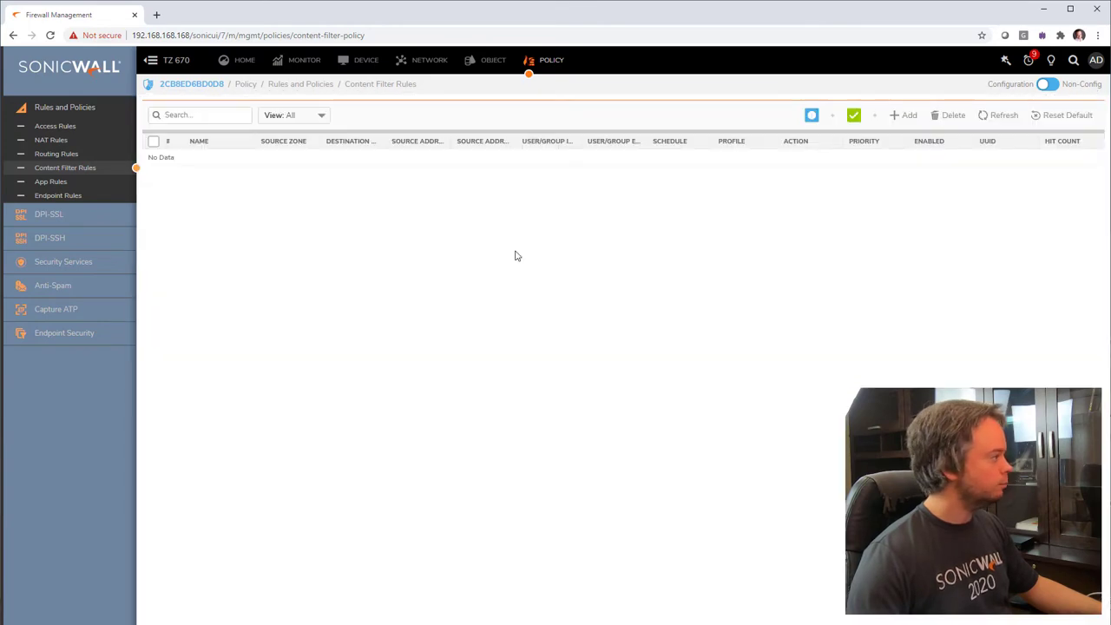
- Delete the "CFS for the boss" policy from the content filter rules and confirm the deletion
drag(192, 167, 244, 171)
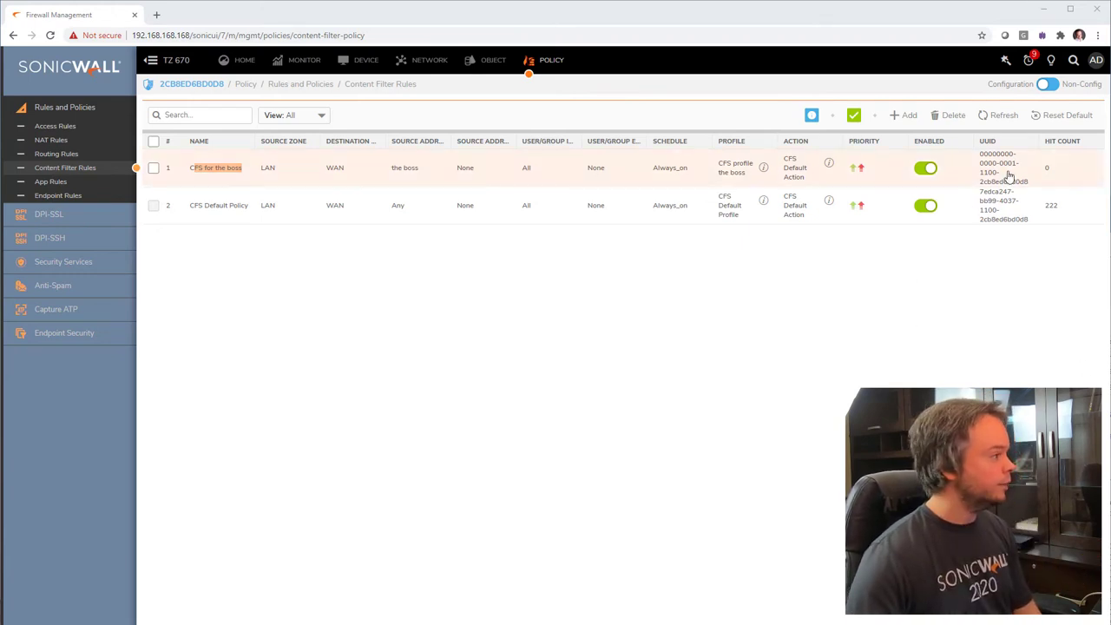
mouse_move(1011, 178)
click(1090, 168)
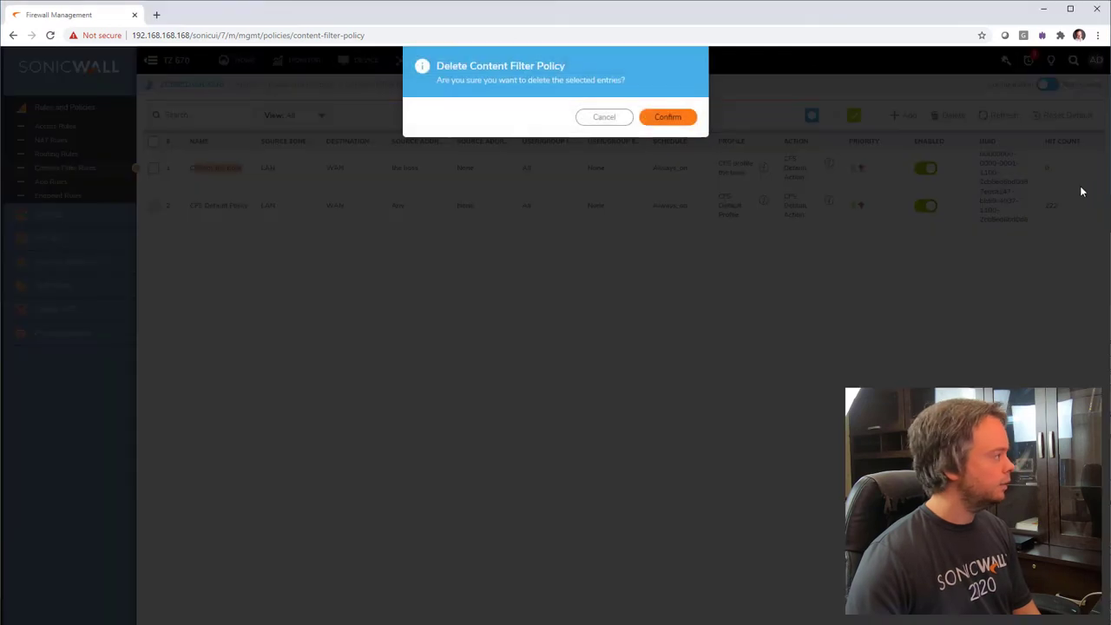
click(668, 117)
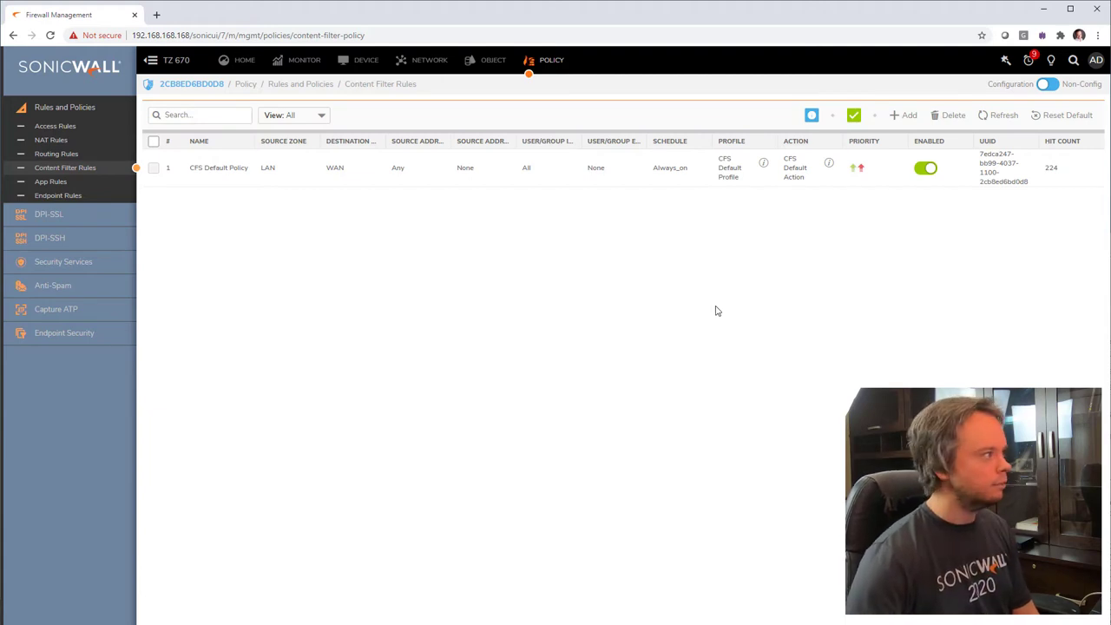
- Start a new CFS policy named "no internet" with LAN as its source zone
click(908, 117)
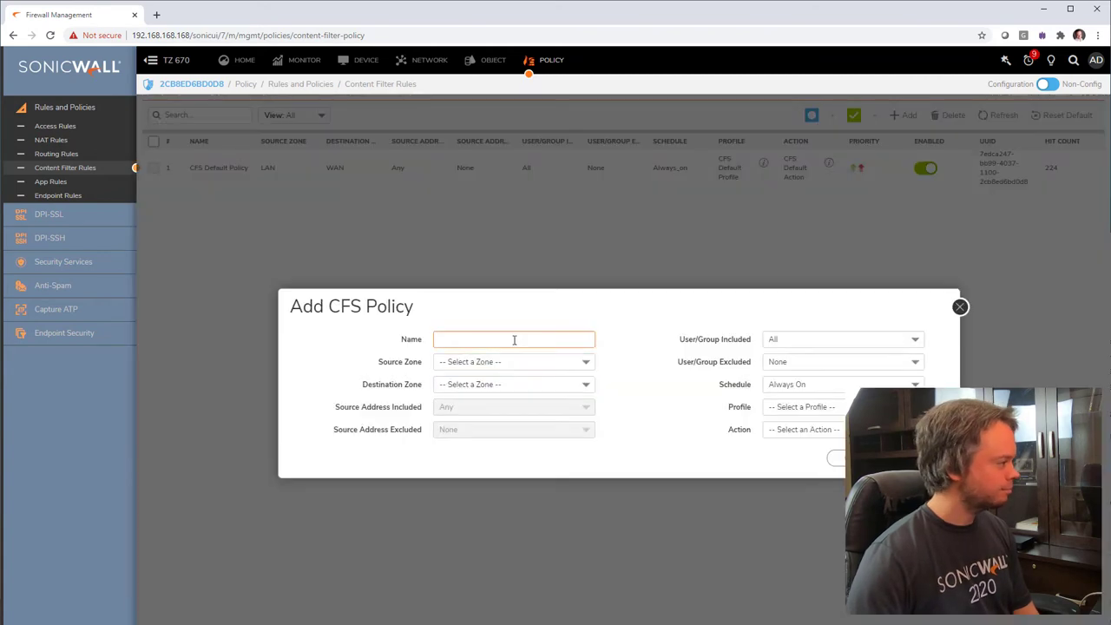
click(514, 339)
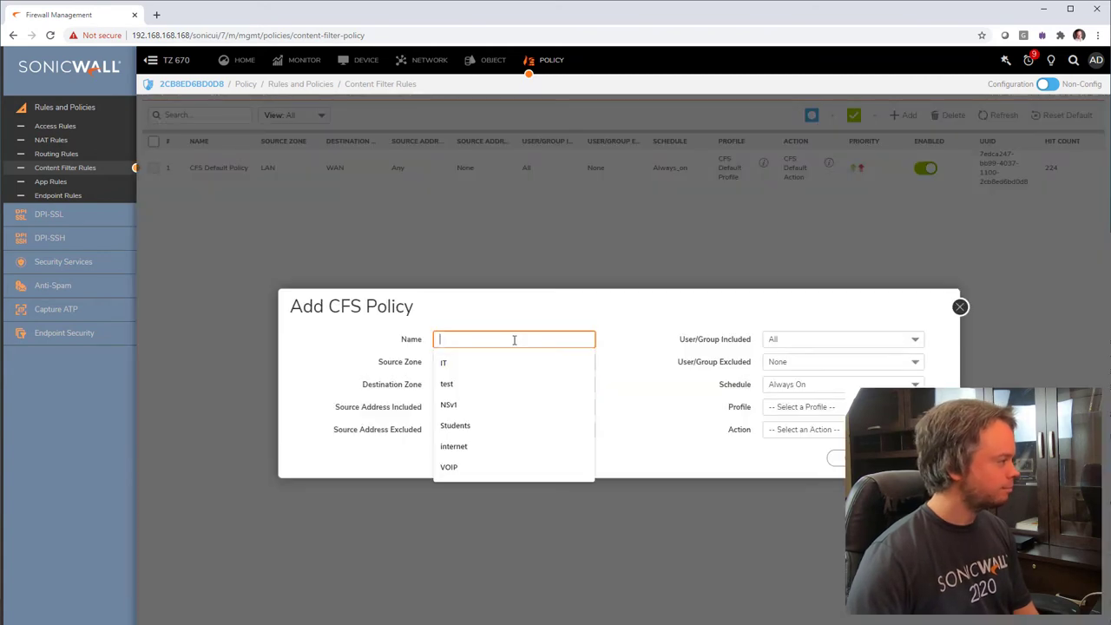
text(no)
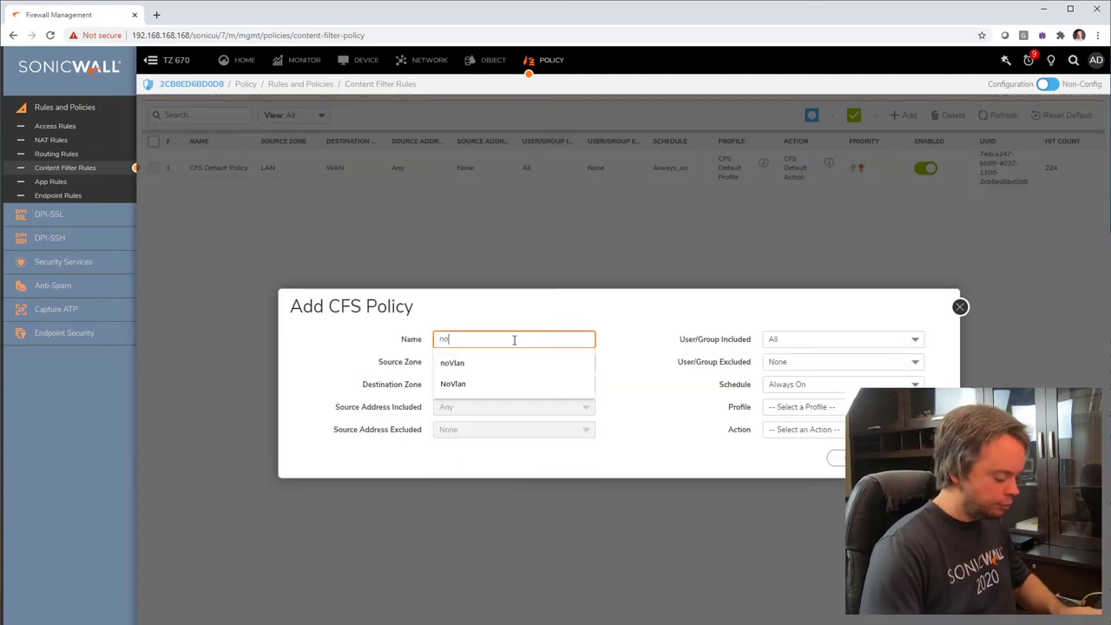
text( internet)
click(525, 362)
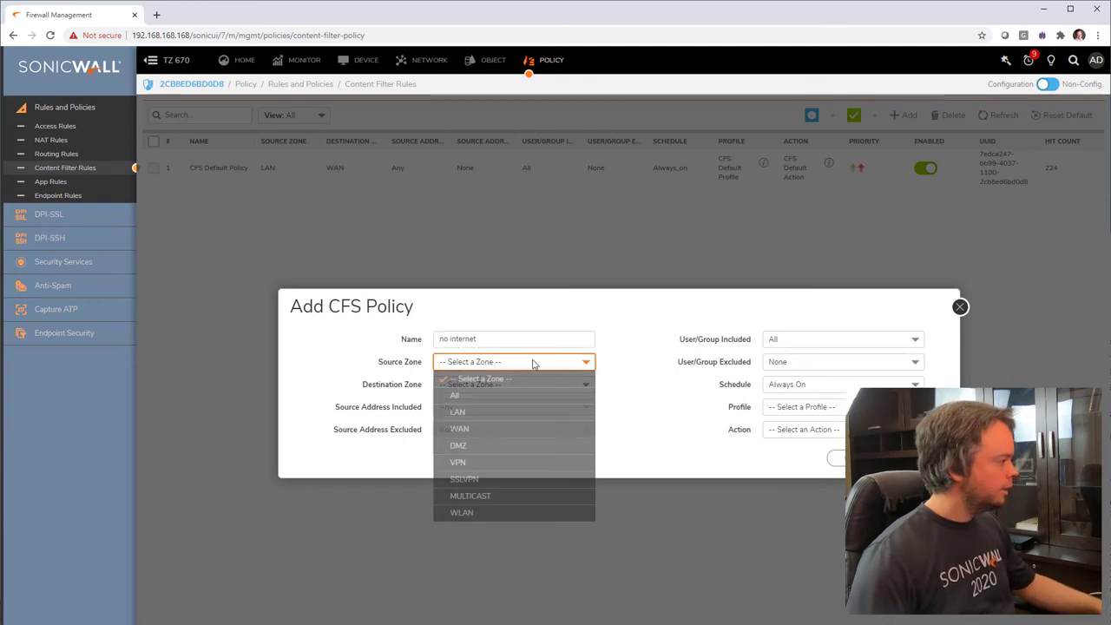
click(526, 413)
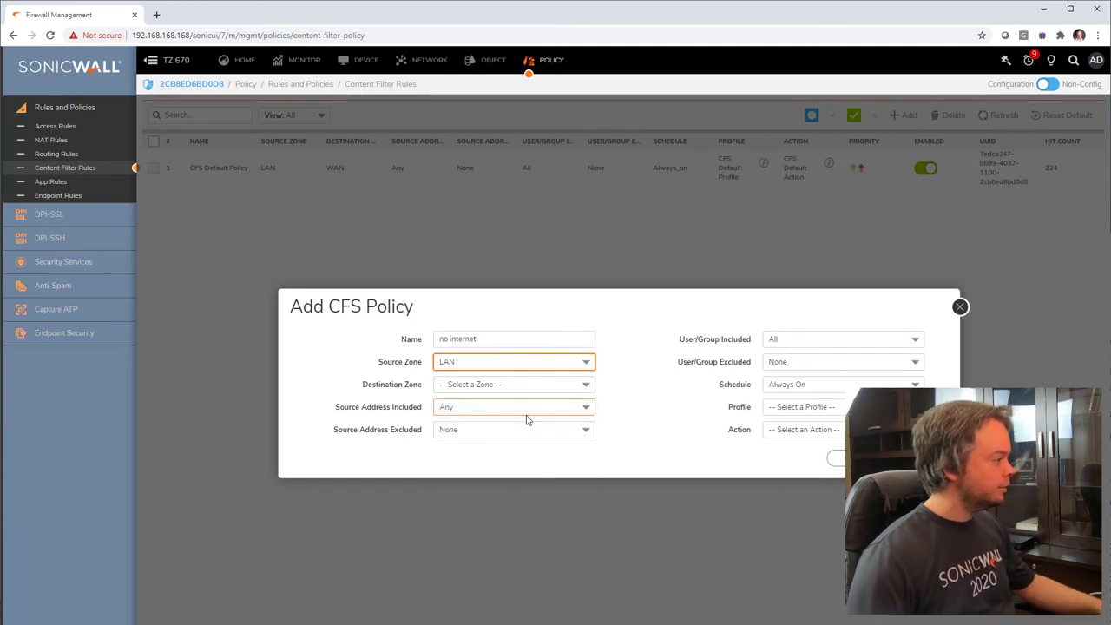
click(500, 368)
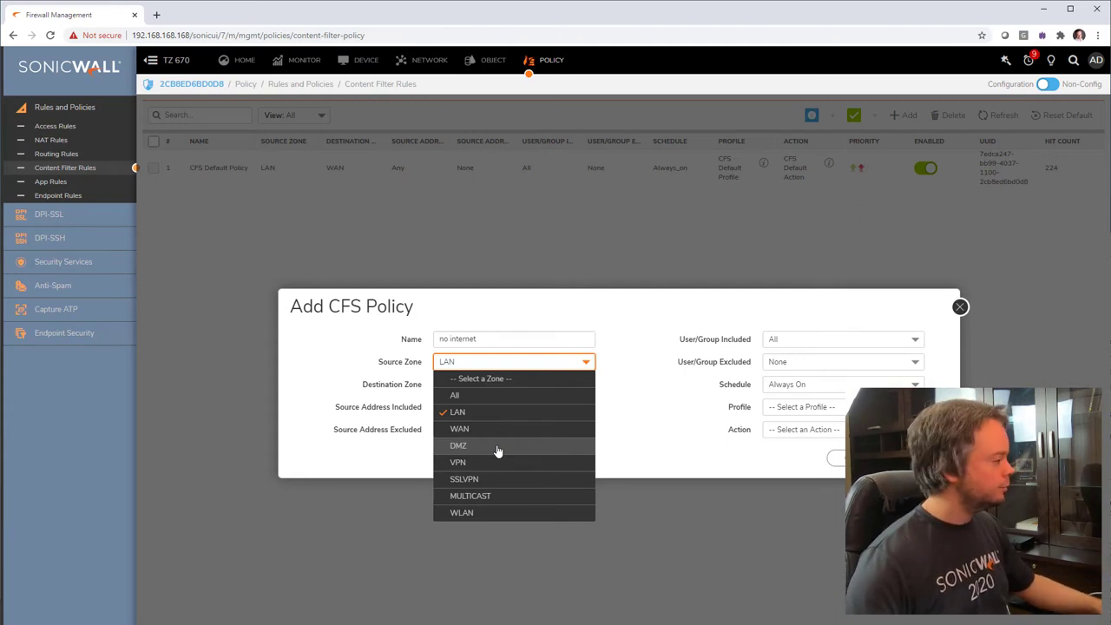
drag(486, 338, 409, 341)
click(516, 361)
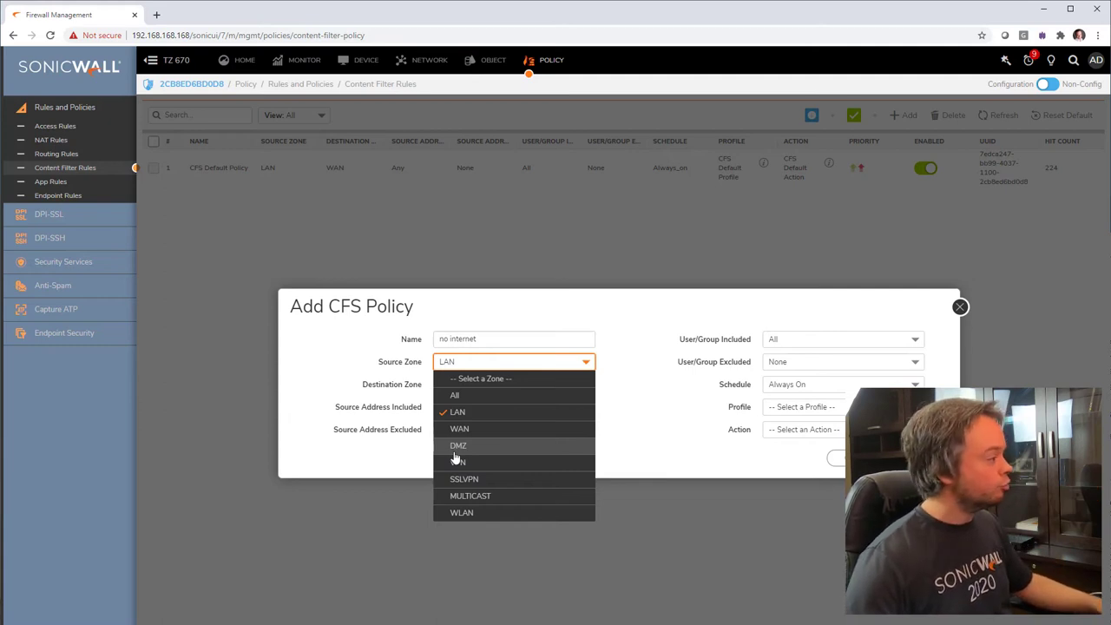
key(shift+Tab)
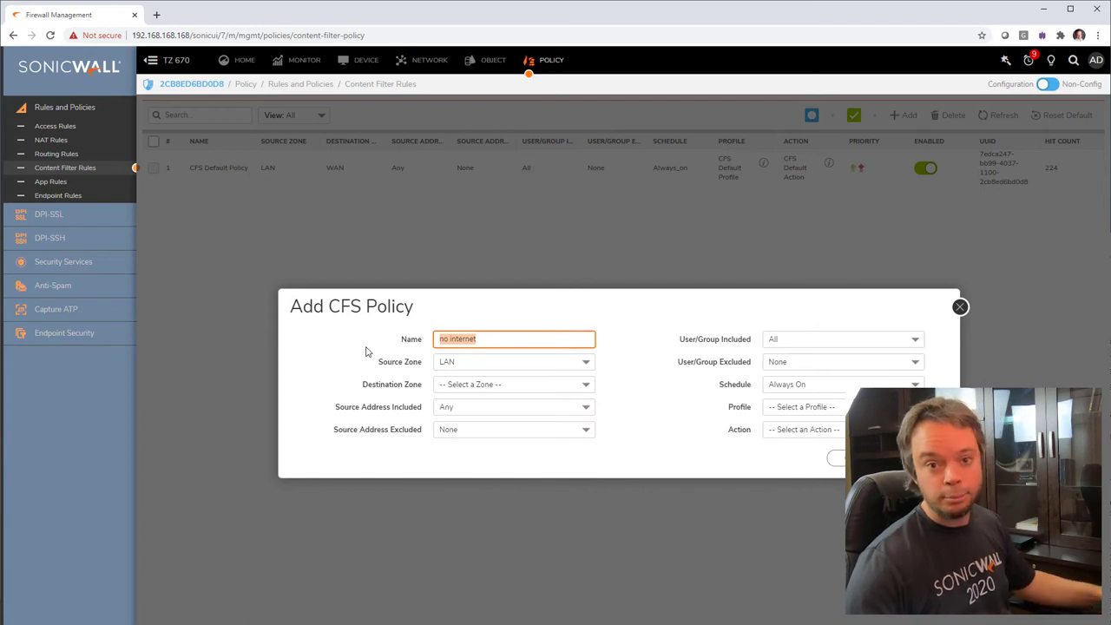
click(434, 362)
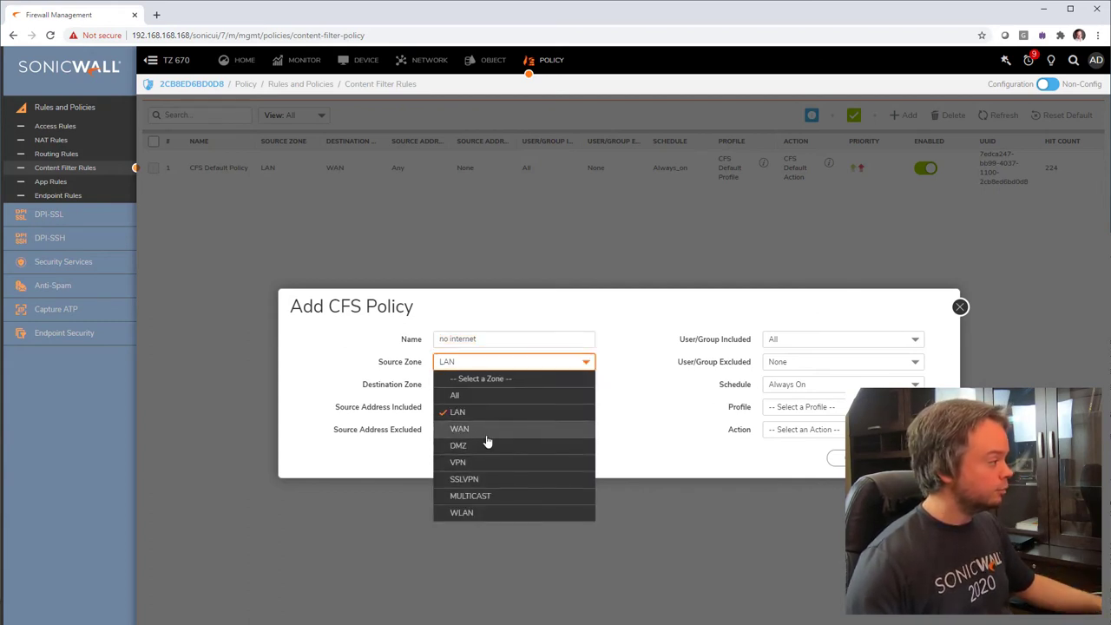
click(625, 425)
click(447, 408)
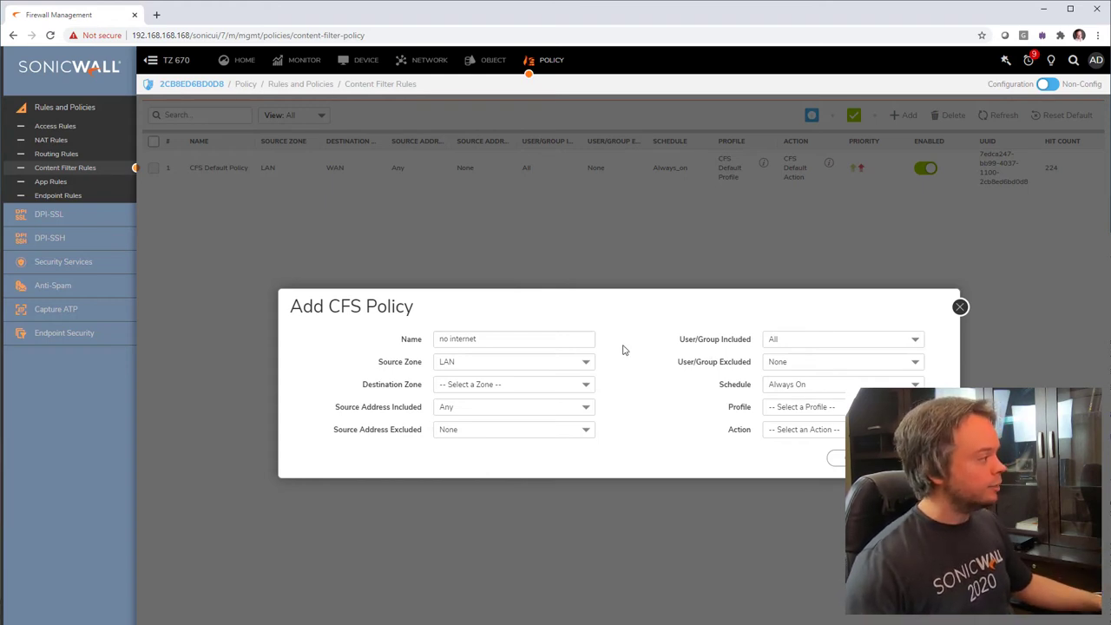
click(547, 336)
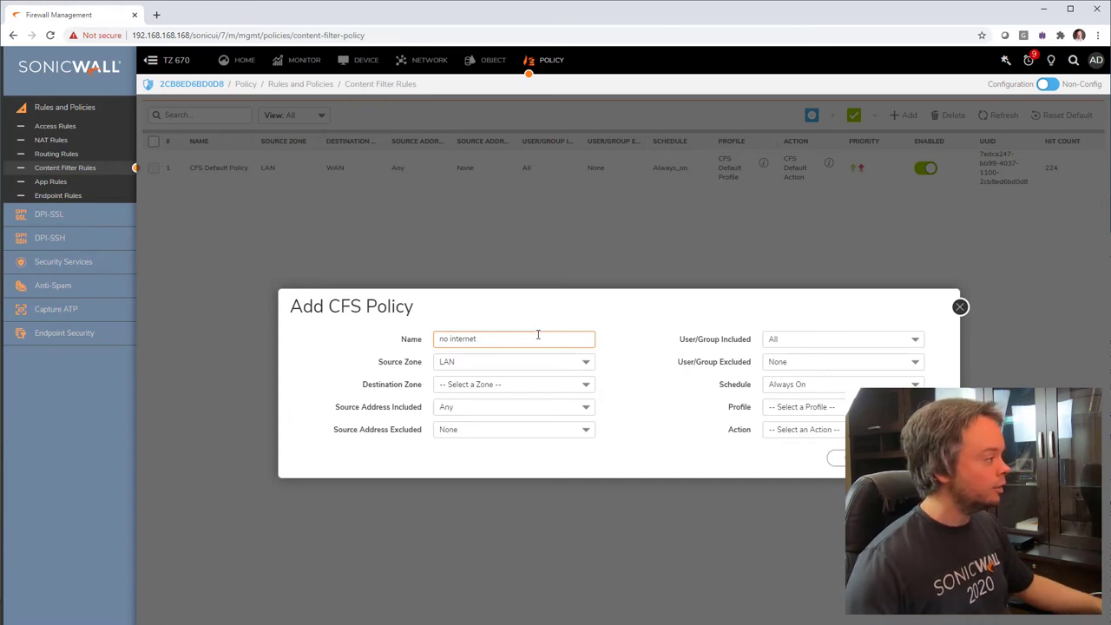
- Set the new policy's source zone to All and its included user group to the noInternet domain group
click(523, 363)
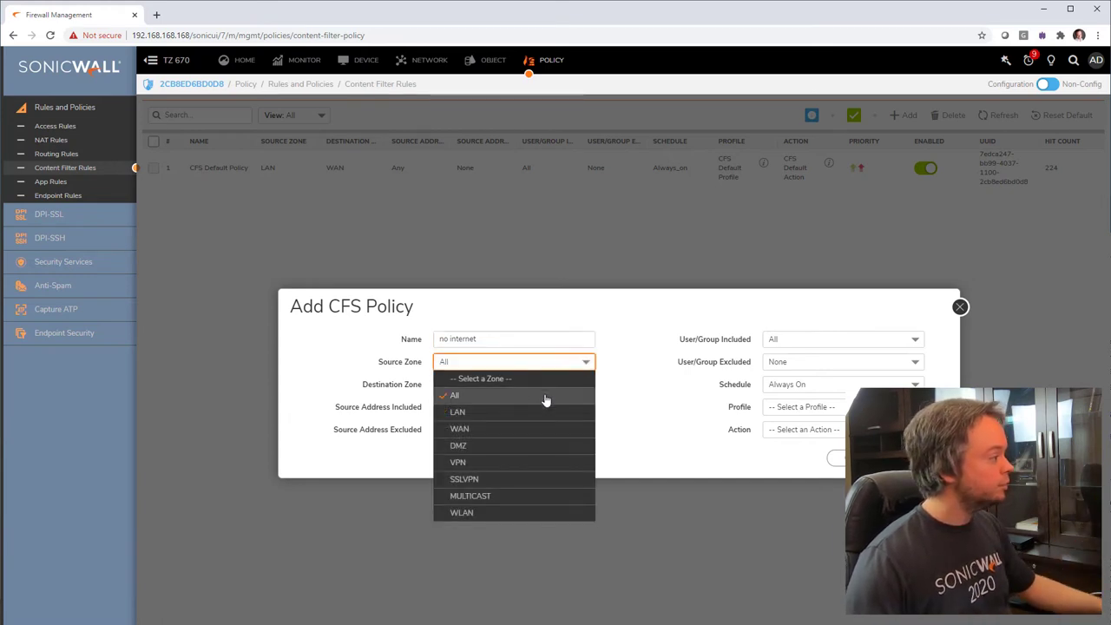
click(545, 399)
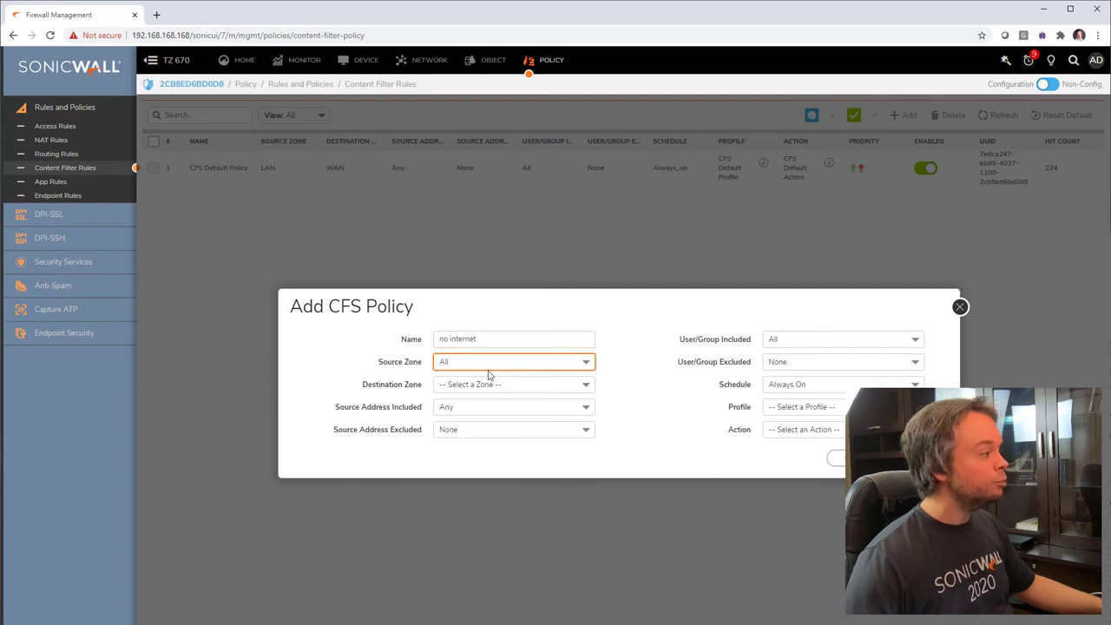
click(840, 340)
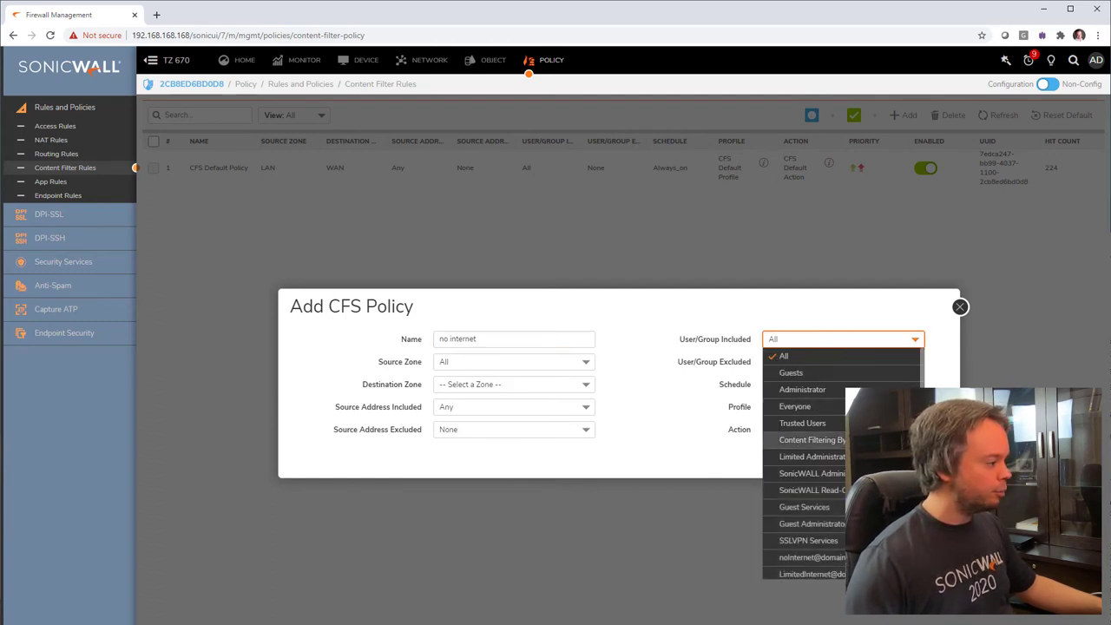
click(803, 557)
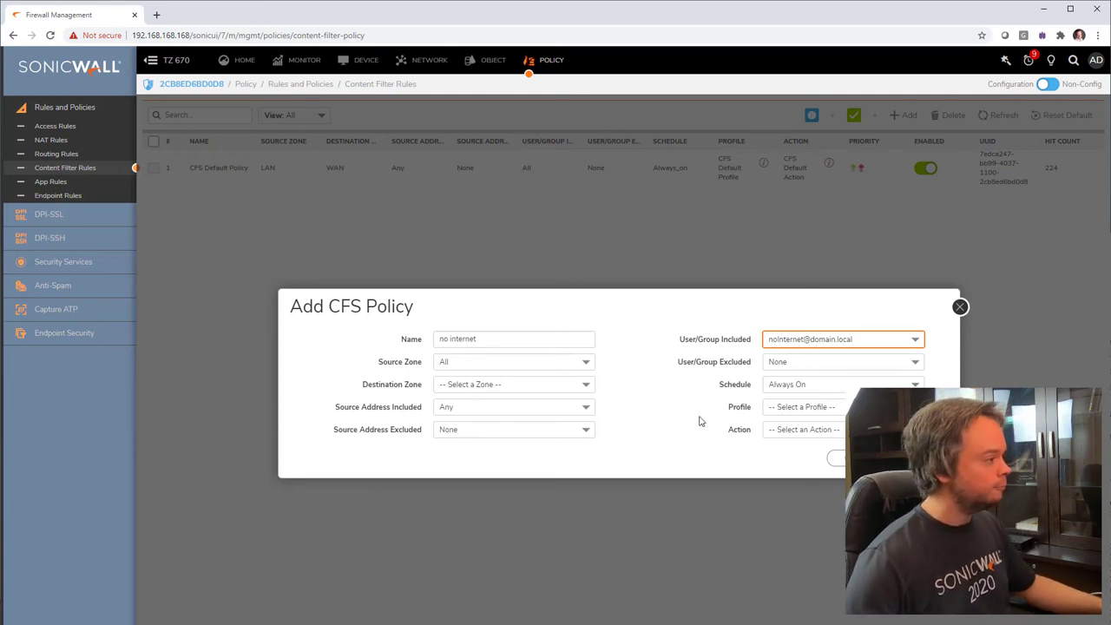
- Set the "no internet" policy's destination zone to WAN
click(446, 339)
triple_click(499, 341)
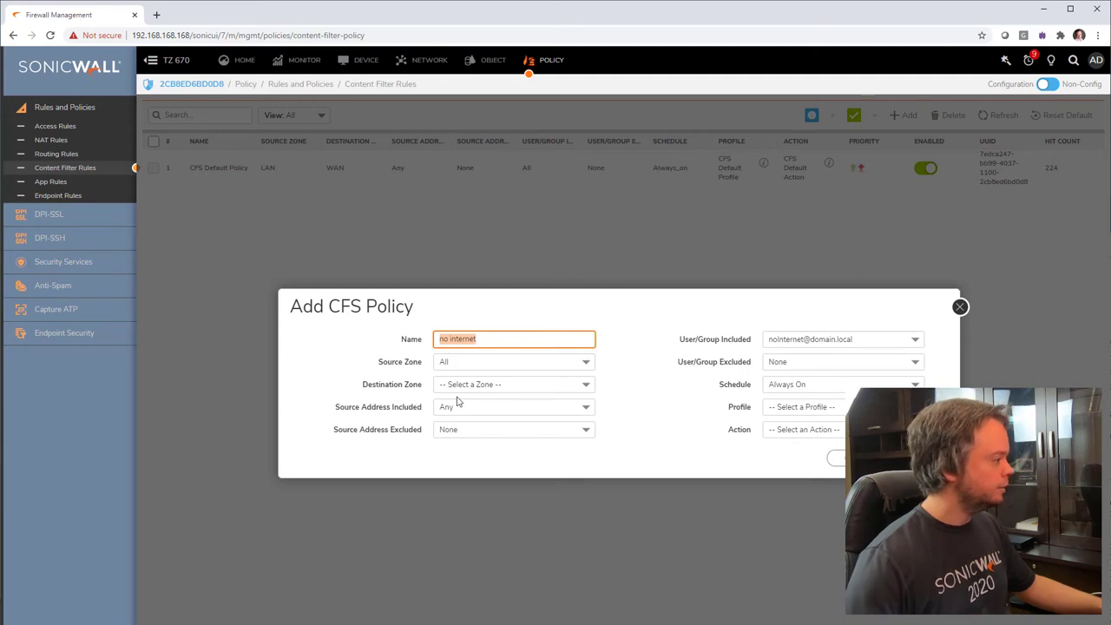
click(497, 384)
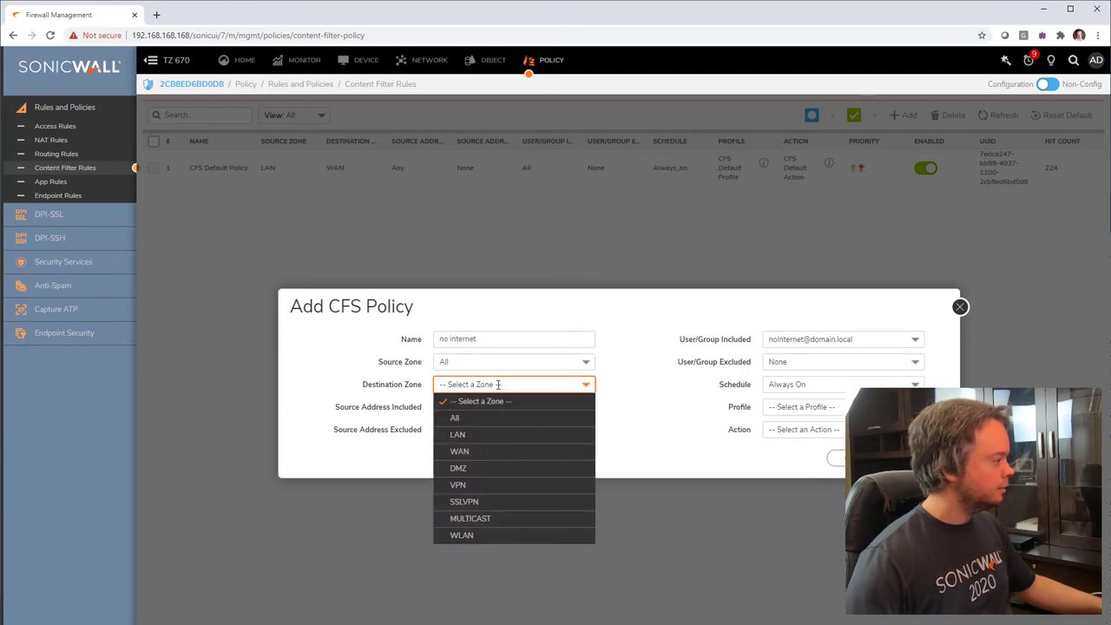
click(486, 458)
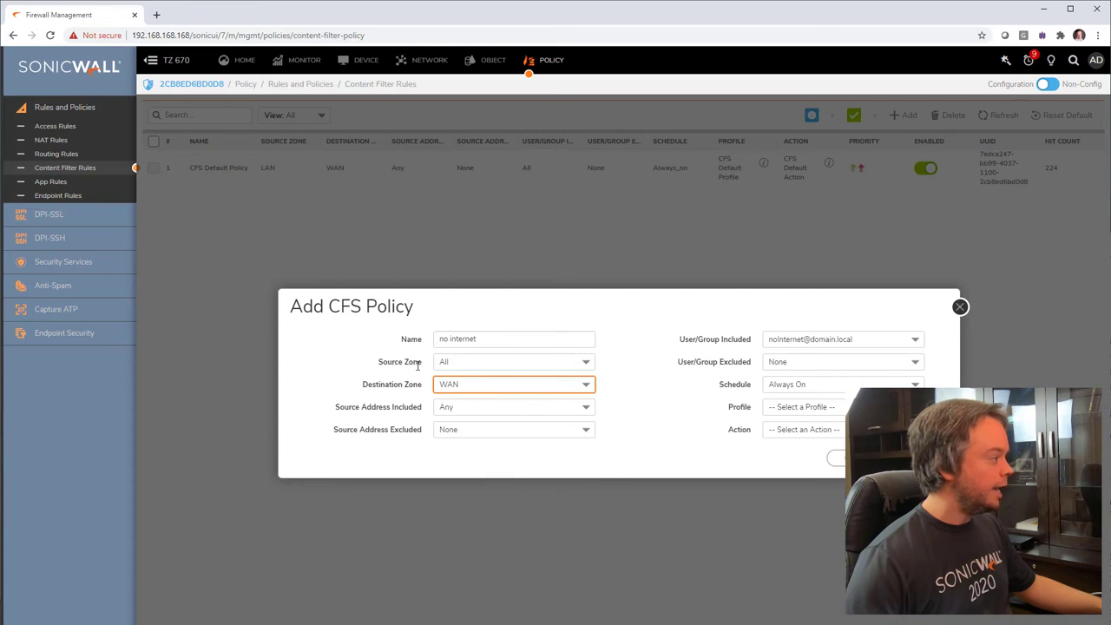
click(811, 341)
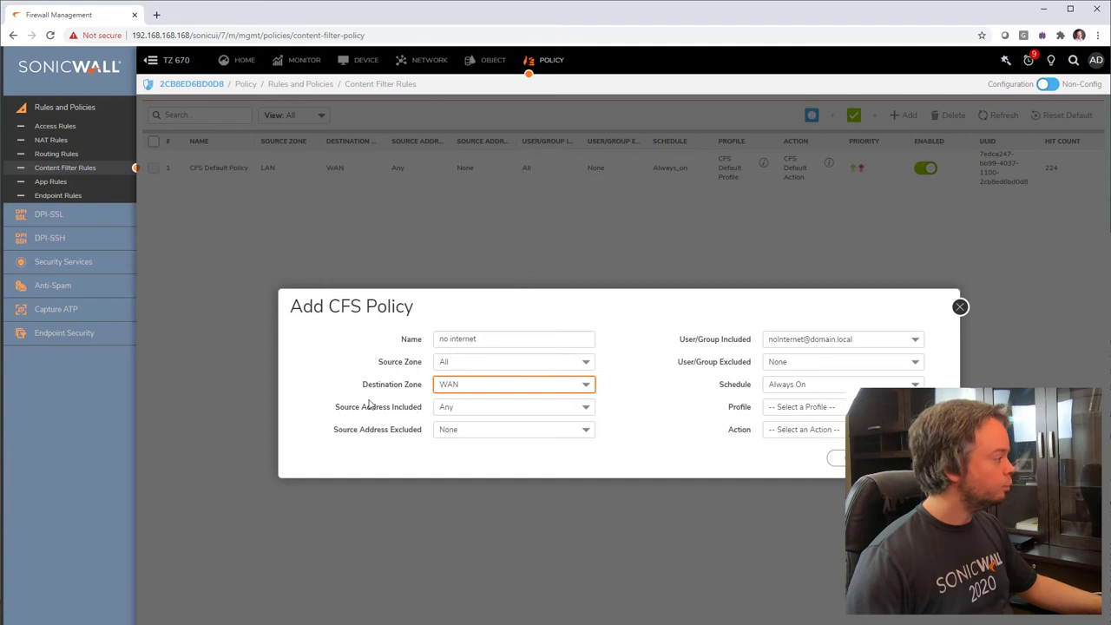
drag(369, 403, 382, 432)
click(415, 446)
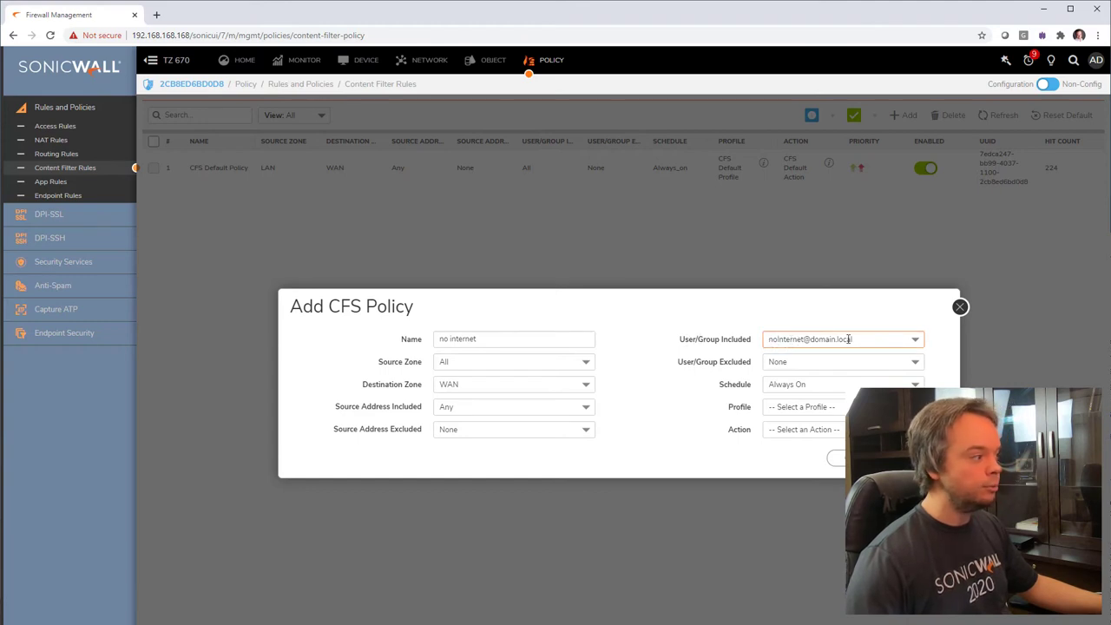
click(818, 391)
click(819, 392)
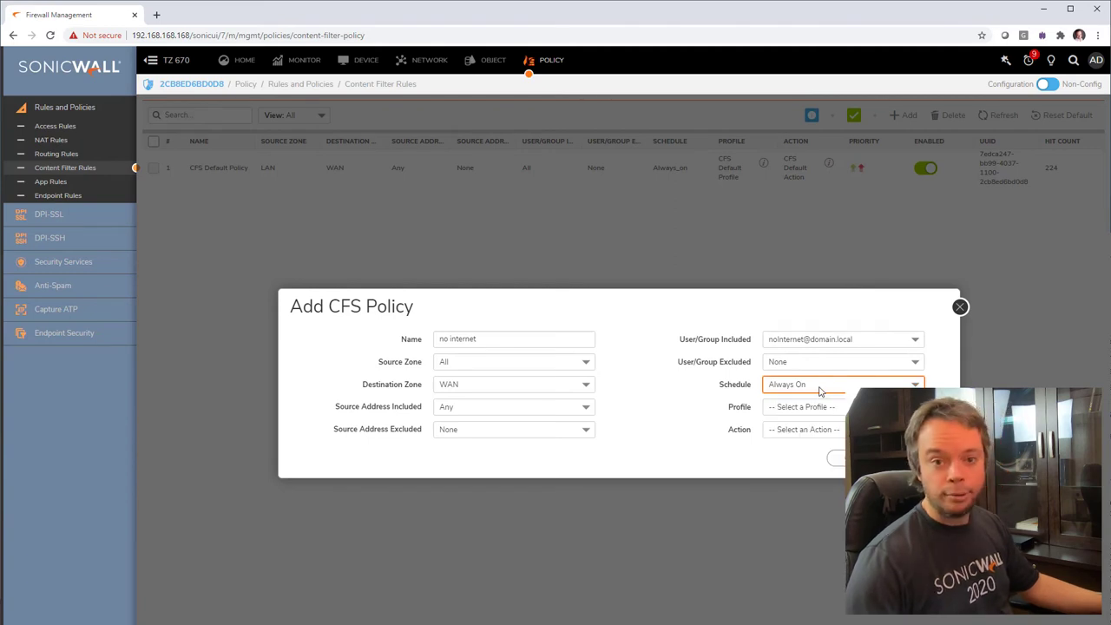
- Start a new content filter profile for the "no internet" policy and name it "CFS profile no internet"
click(803, 406)
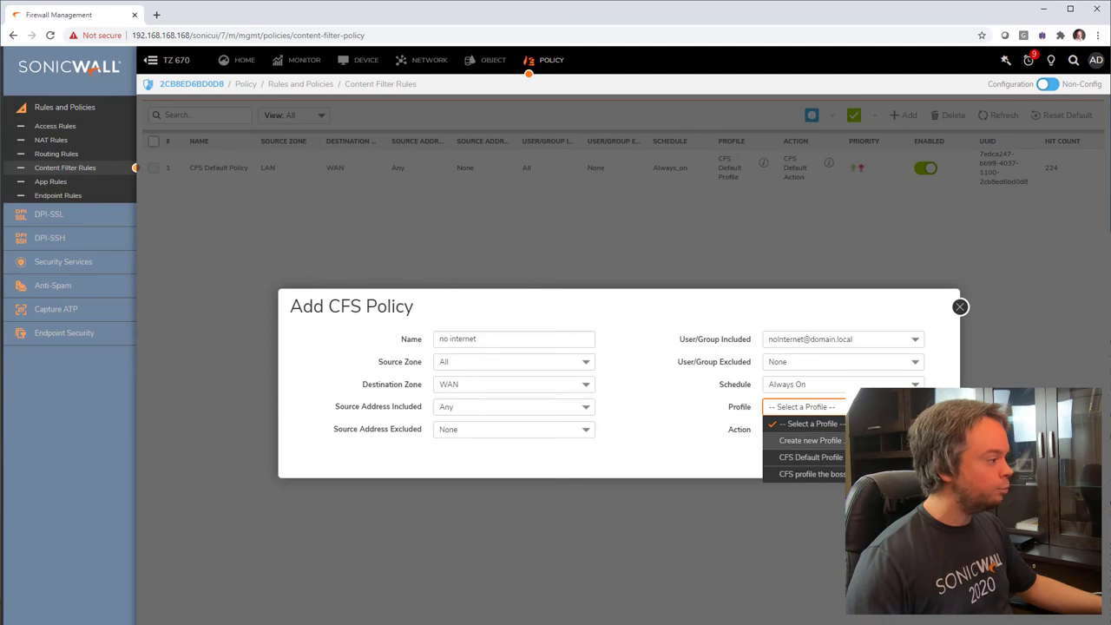
click(810, 440)
click(605, 271)
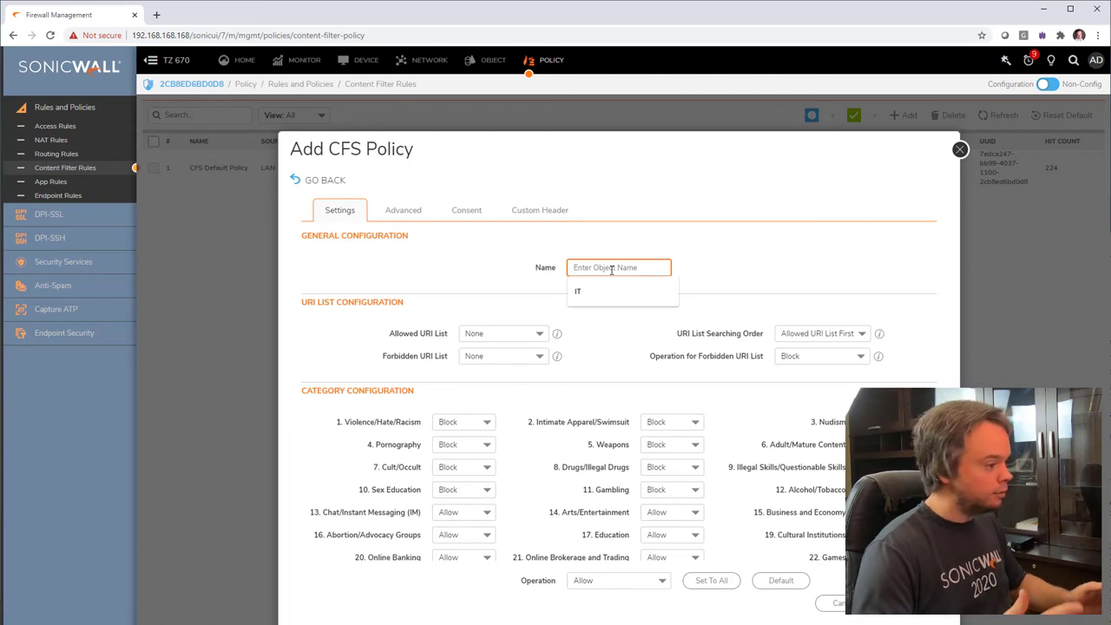
text(CFS profi)
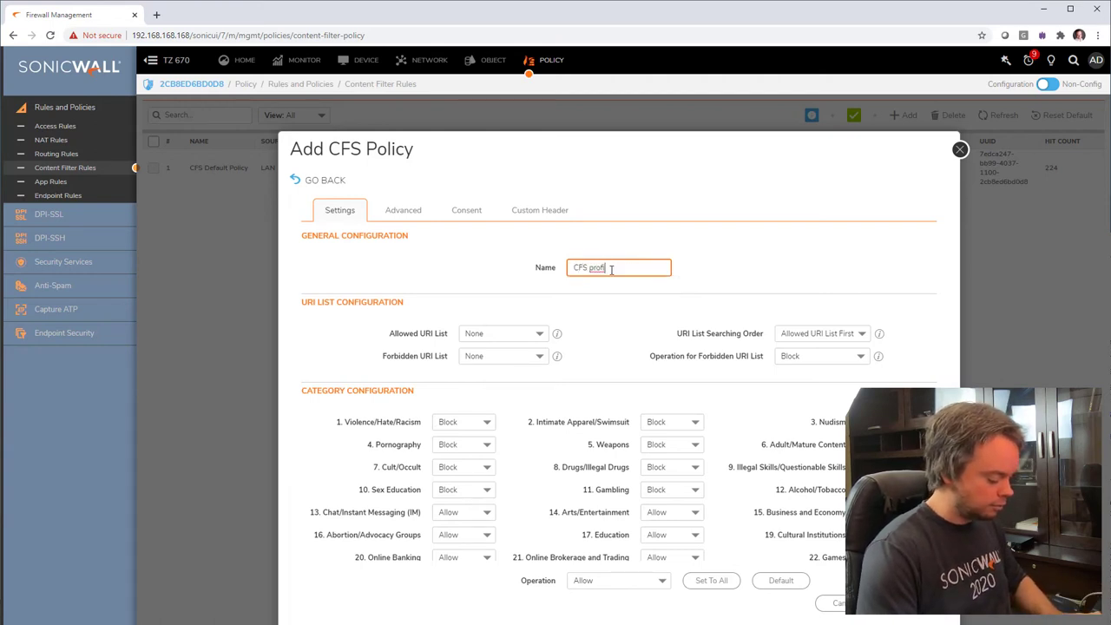
text(le no internet)
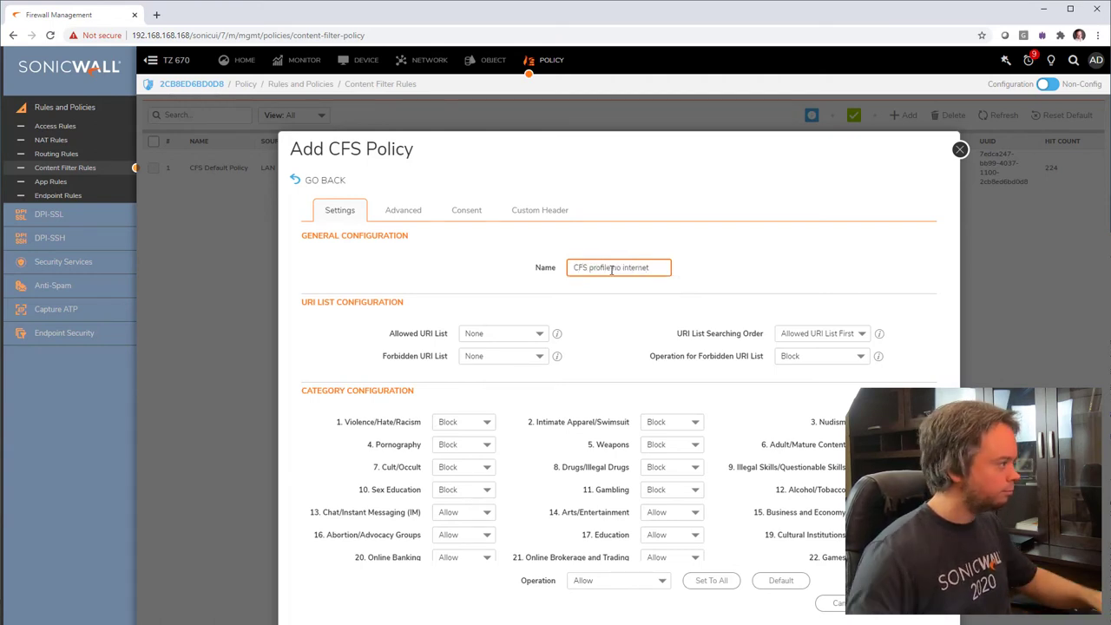
- Set the operation to Block for all categories in the "CFS profile no internet" profile and review the category list
click(535, 581)
click(613, 583)
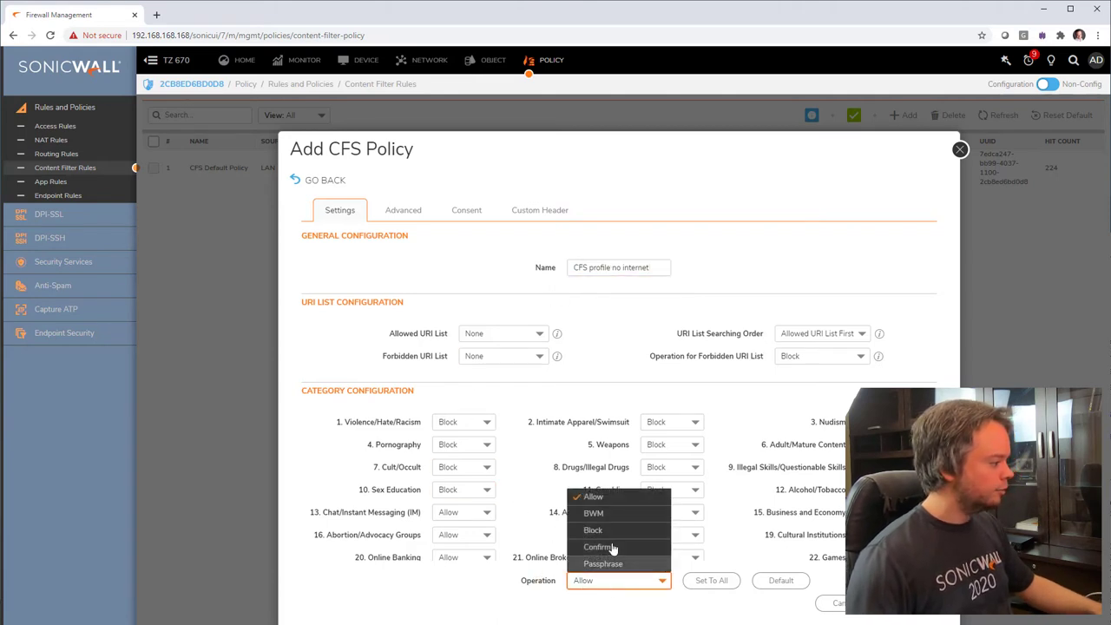
click(613, 531)
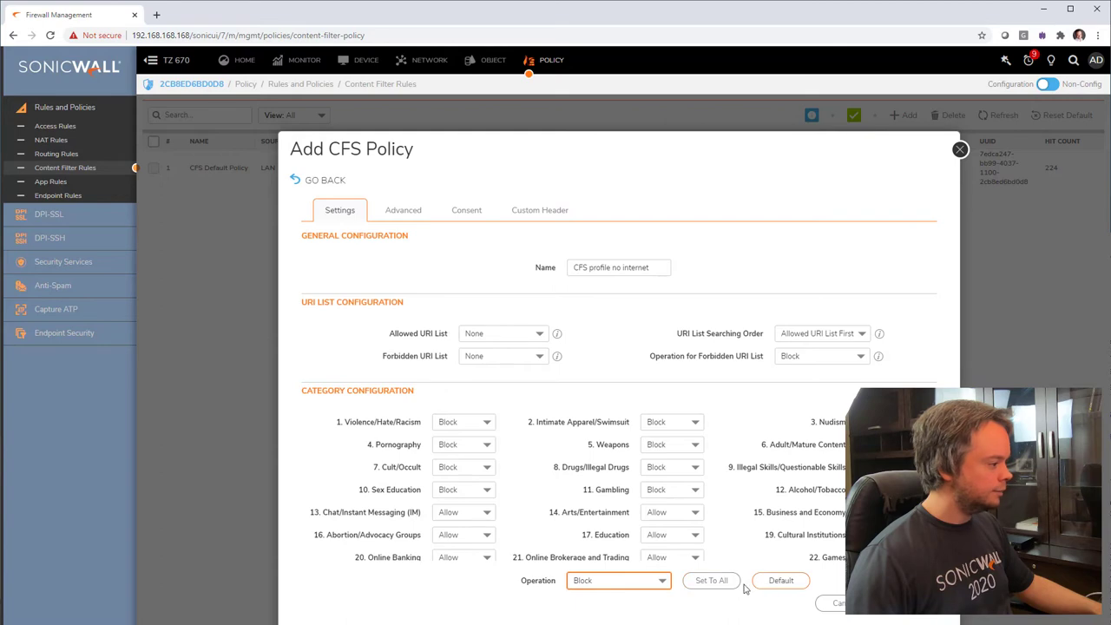
click(712, 580)
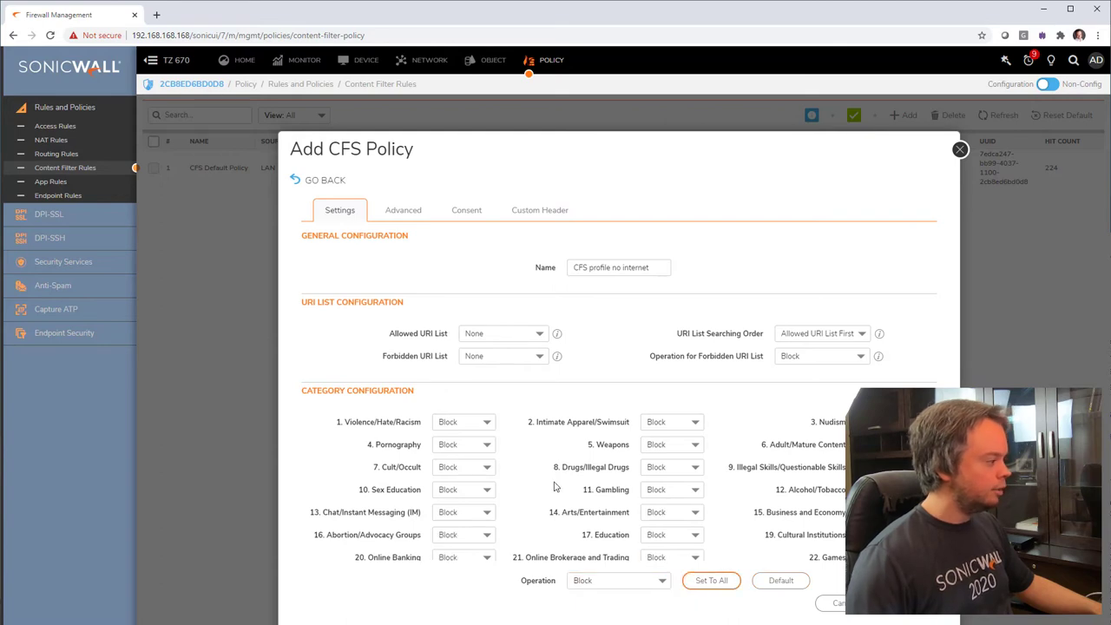
scroll(555, 487, down, 3)
scroll(555, 487, down, 2)
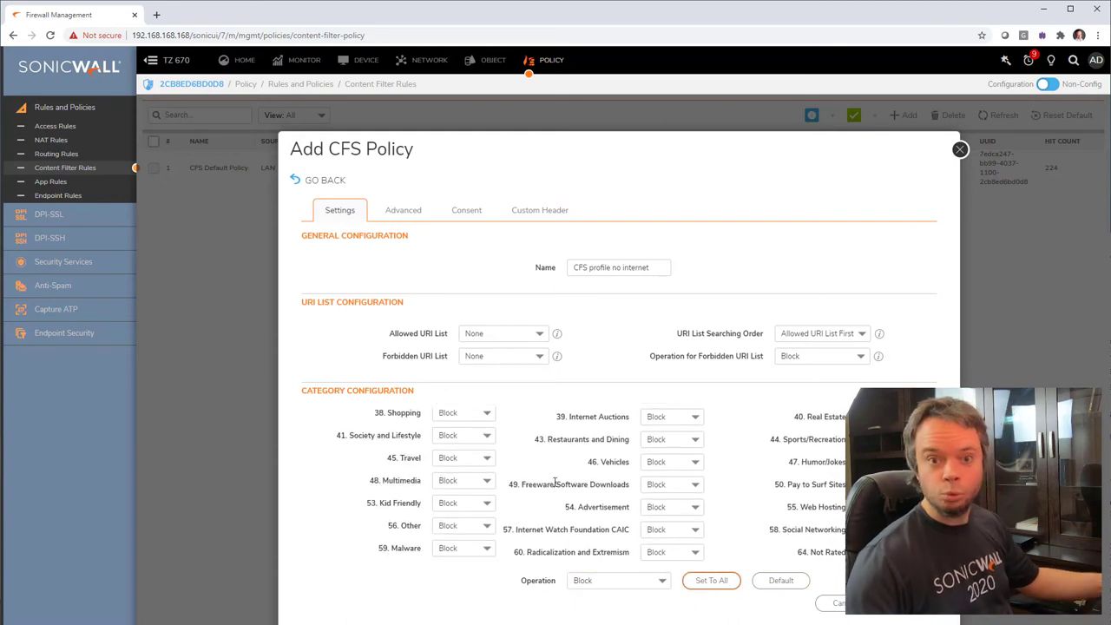
scroll(556, 485, up, 5)
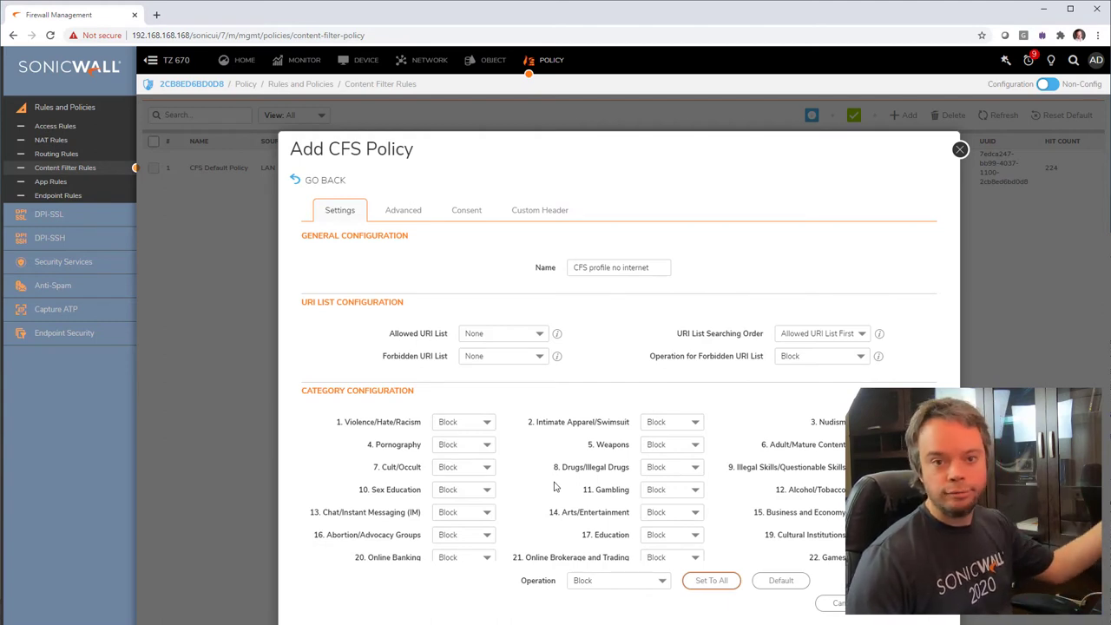
drag(390, 333, 448, 335)
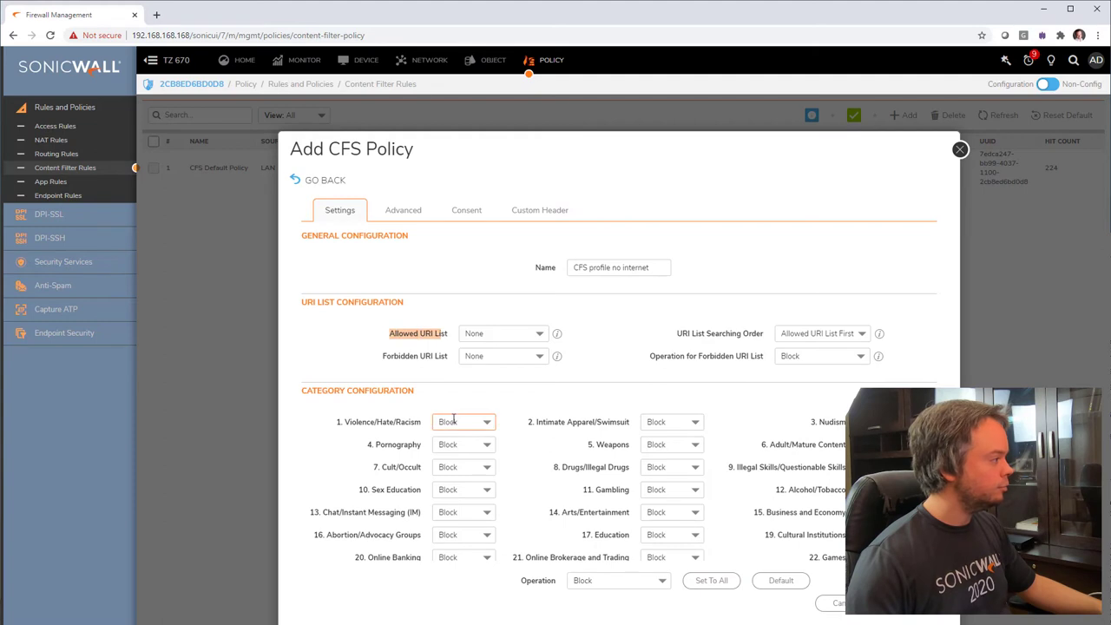
click(509, 335)
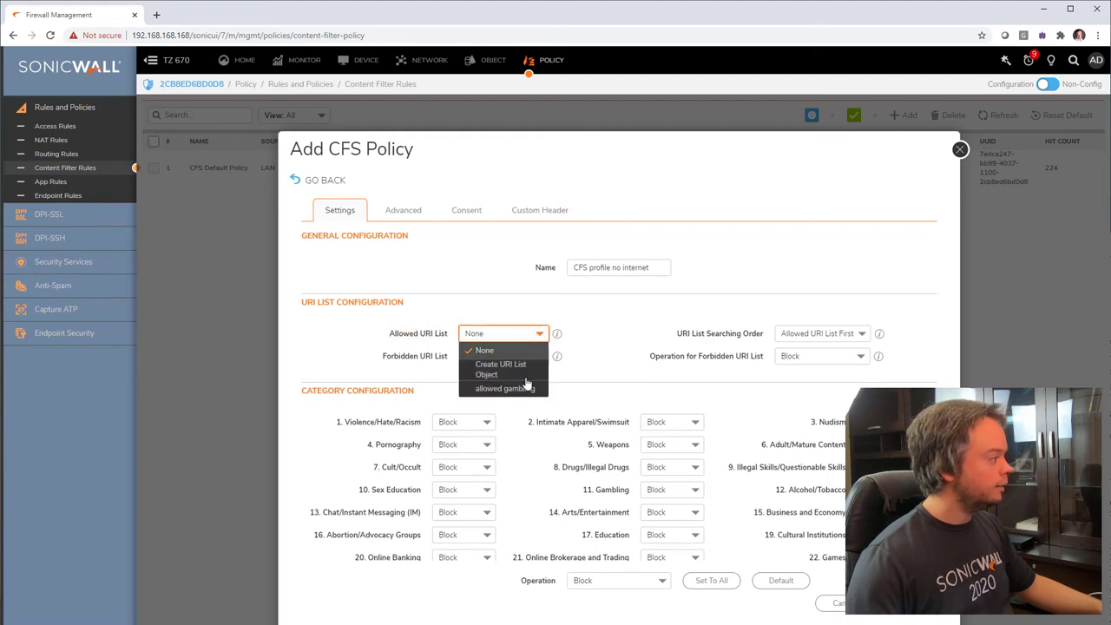
click(544, 438)
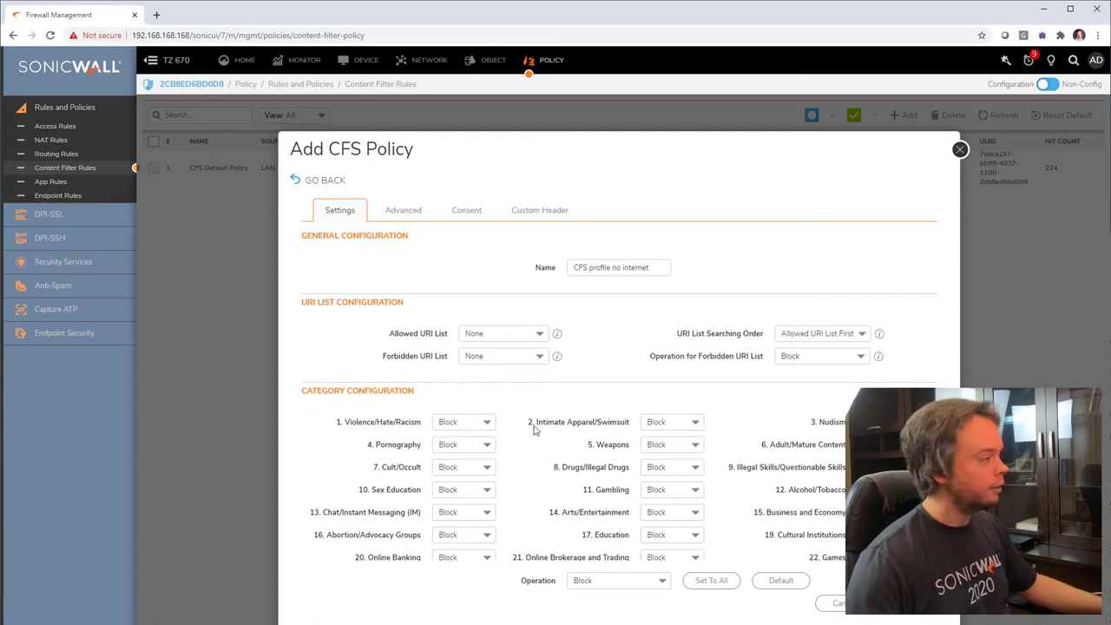
- Enable HTTPS content filtering in the "CFS profile no internet" profile, recheck its category settings and save the profile
click(413, 214)
click(574, 269)
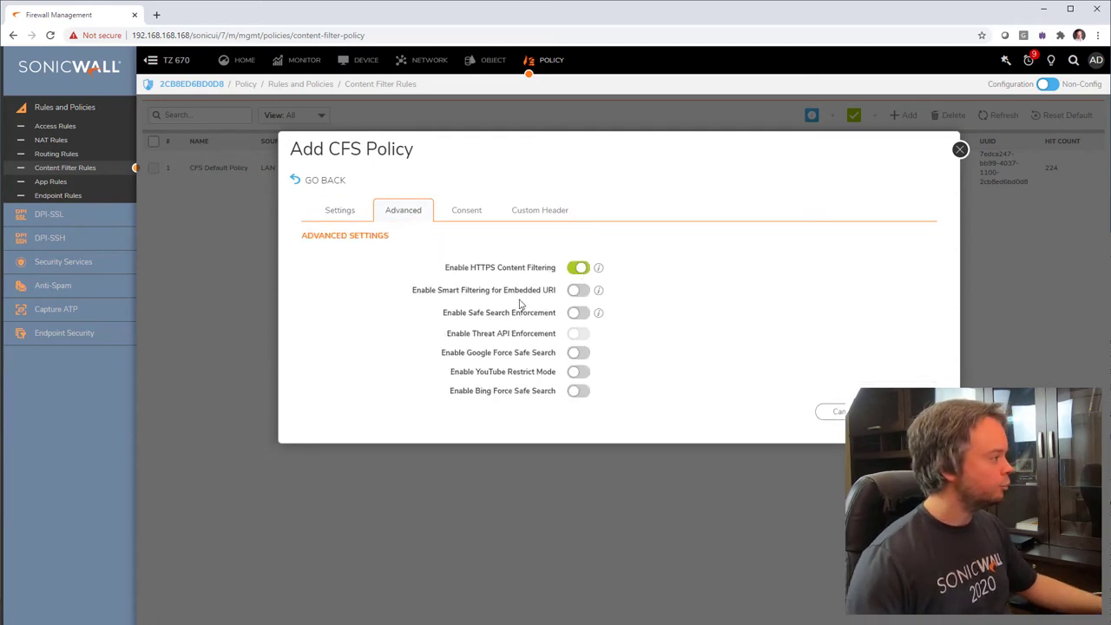
click(328, 211)
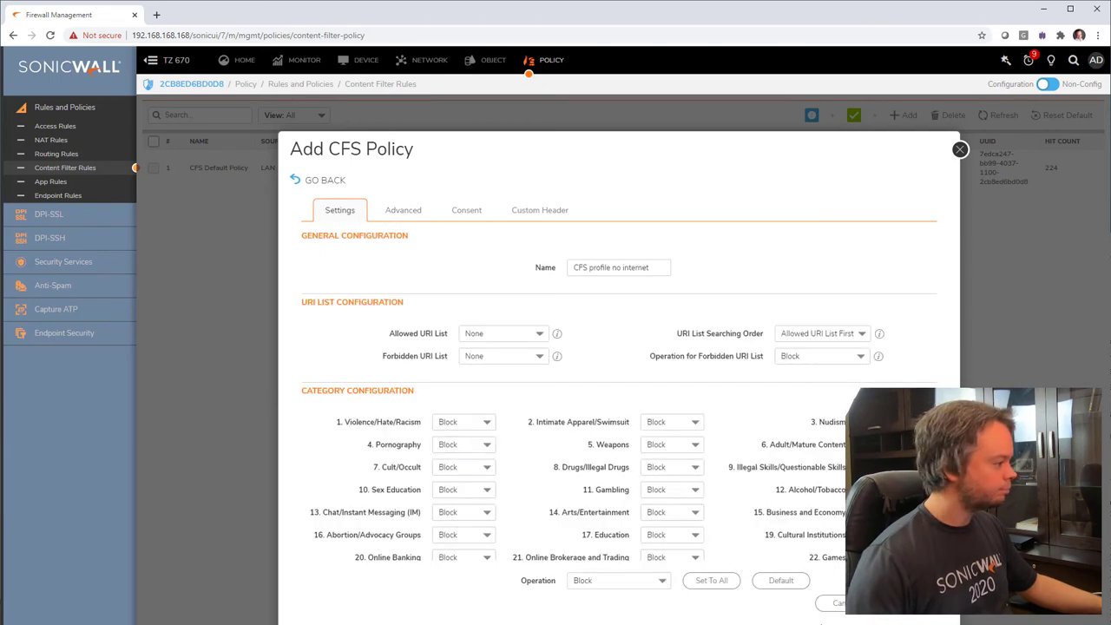
scroll(682, 489, down, 5)
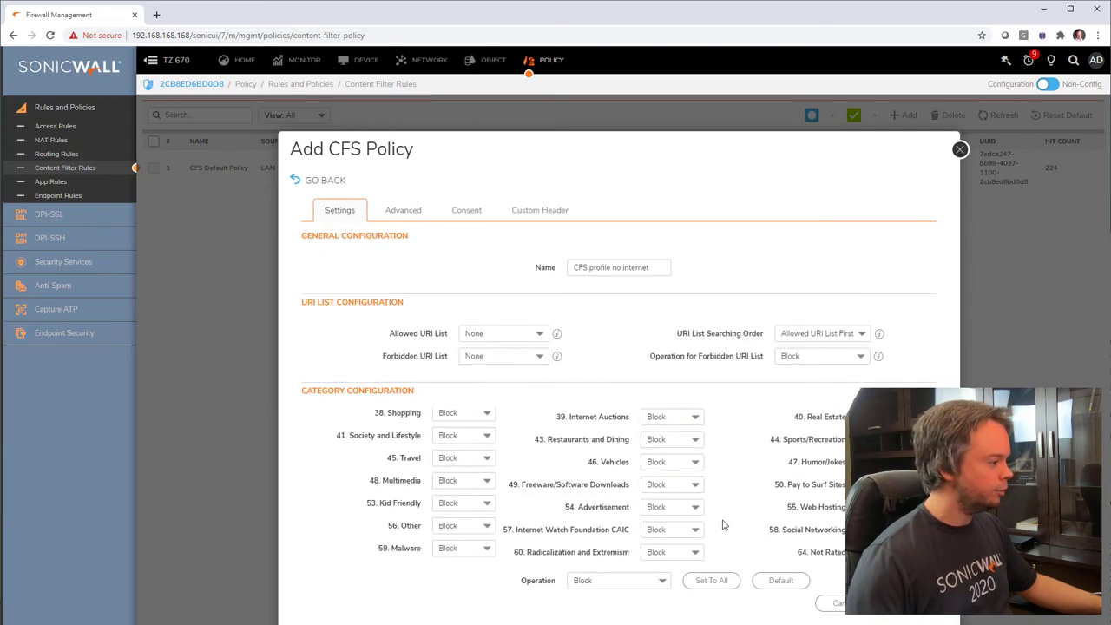
click(516, 335)
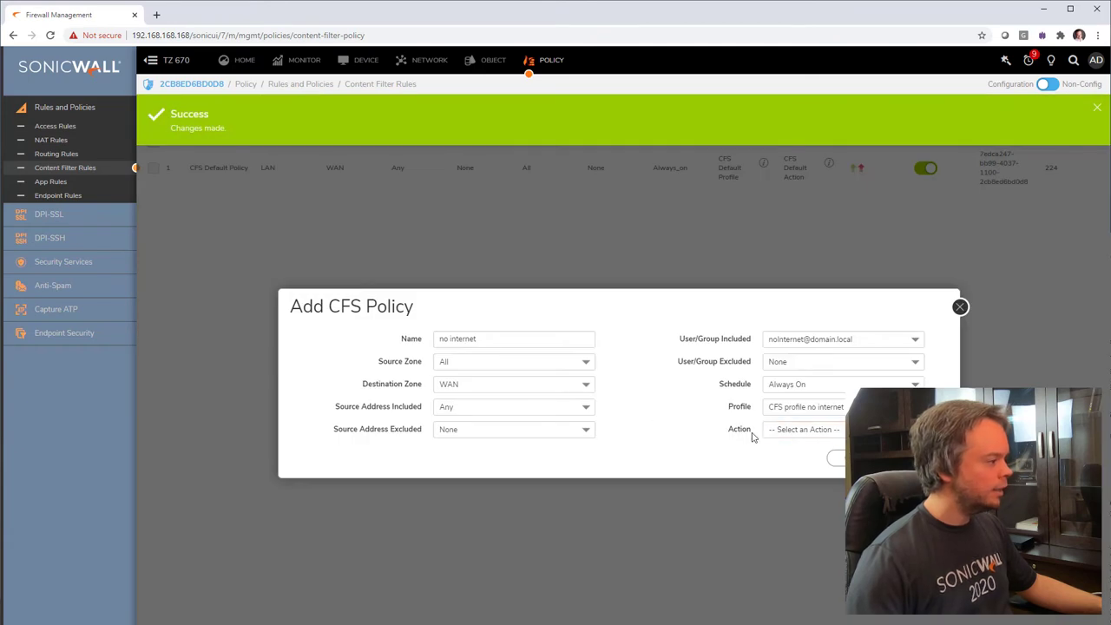
- Assign CFS Default Action to the "no internet" policy, add the policy and close the dialog
click(803, 429)
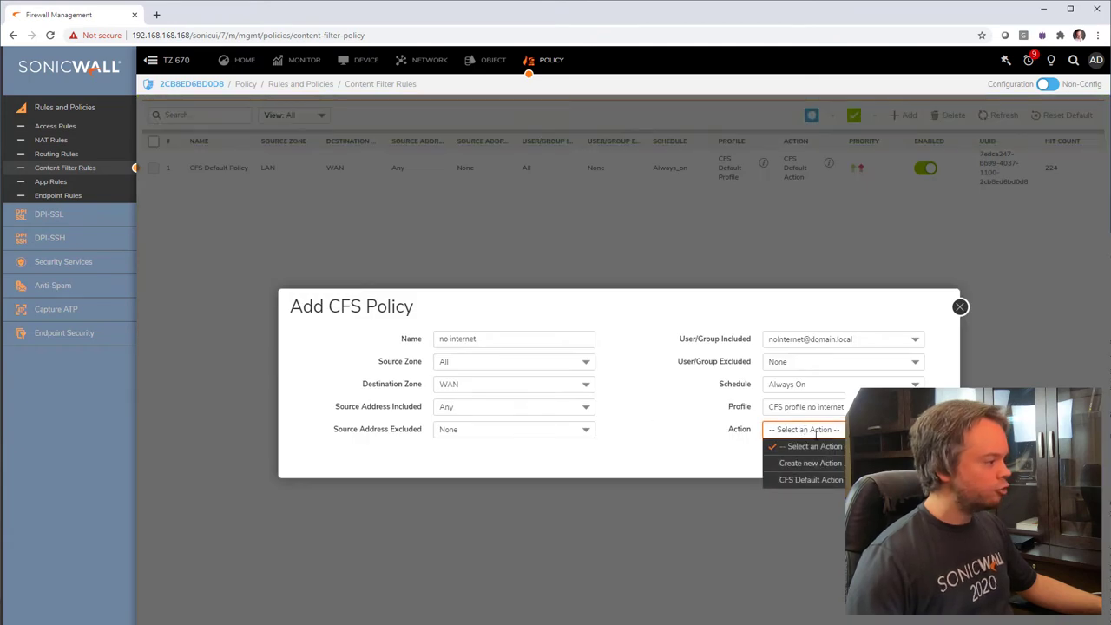
click(824, 481)
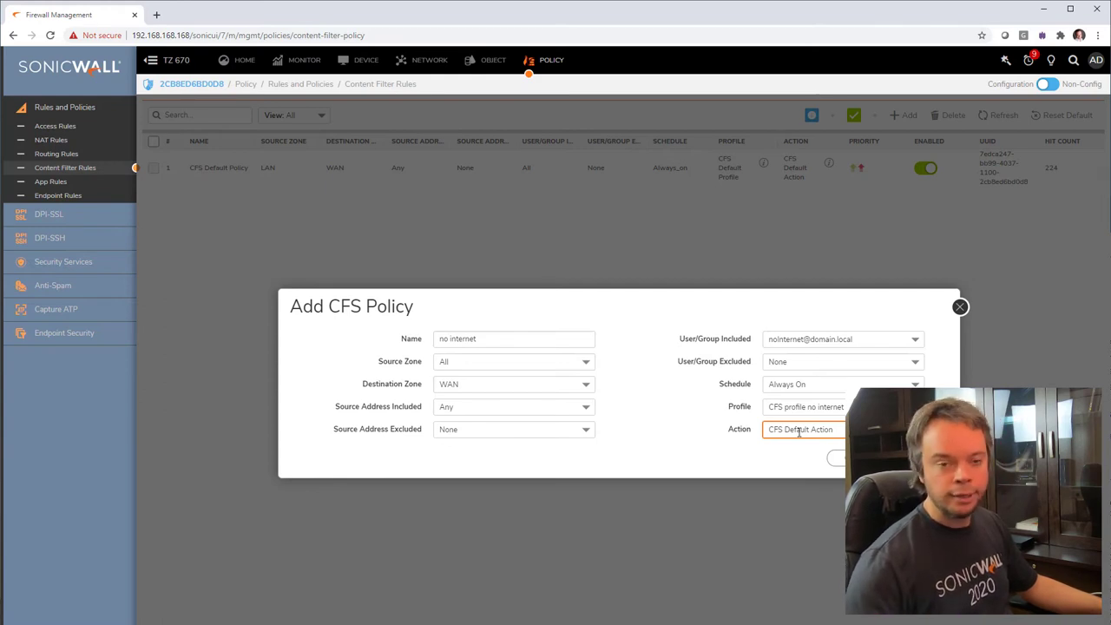
click(911, 458)
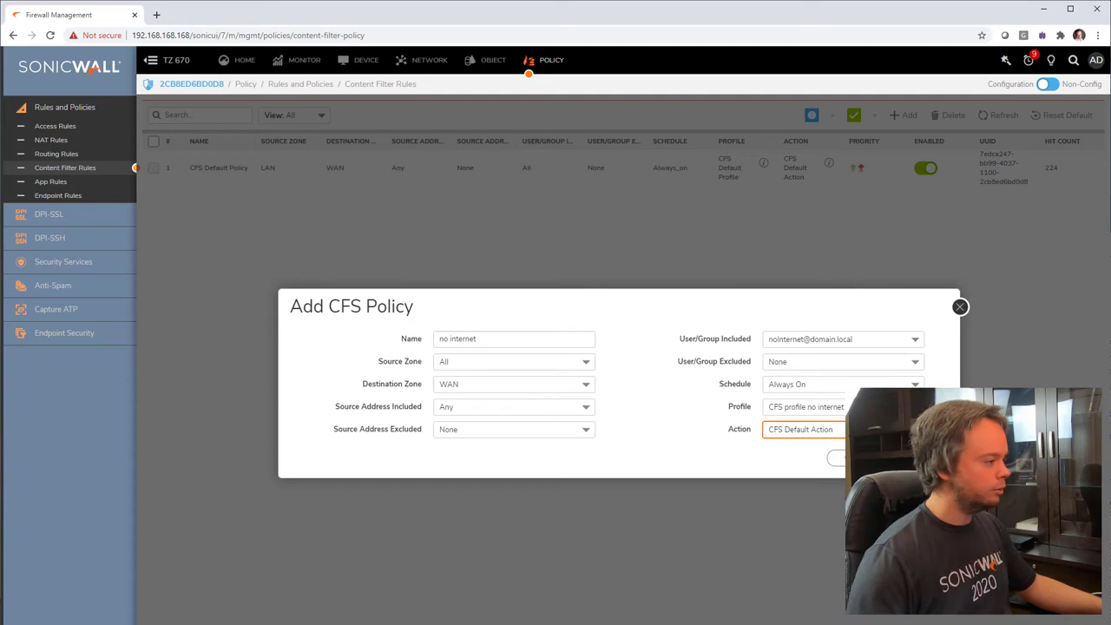
click(960, 306)
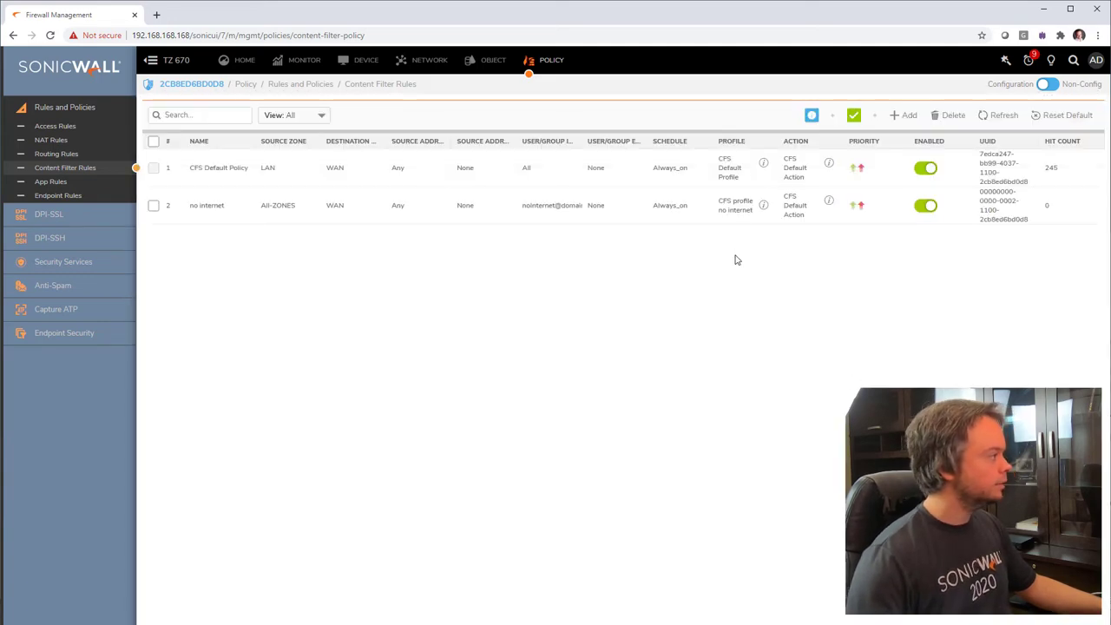
- Start another CFS policy and name it "limiteld internet"
click(906, 116)
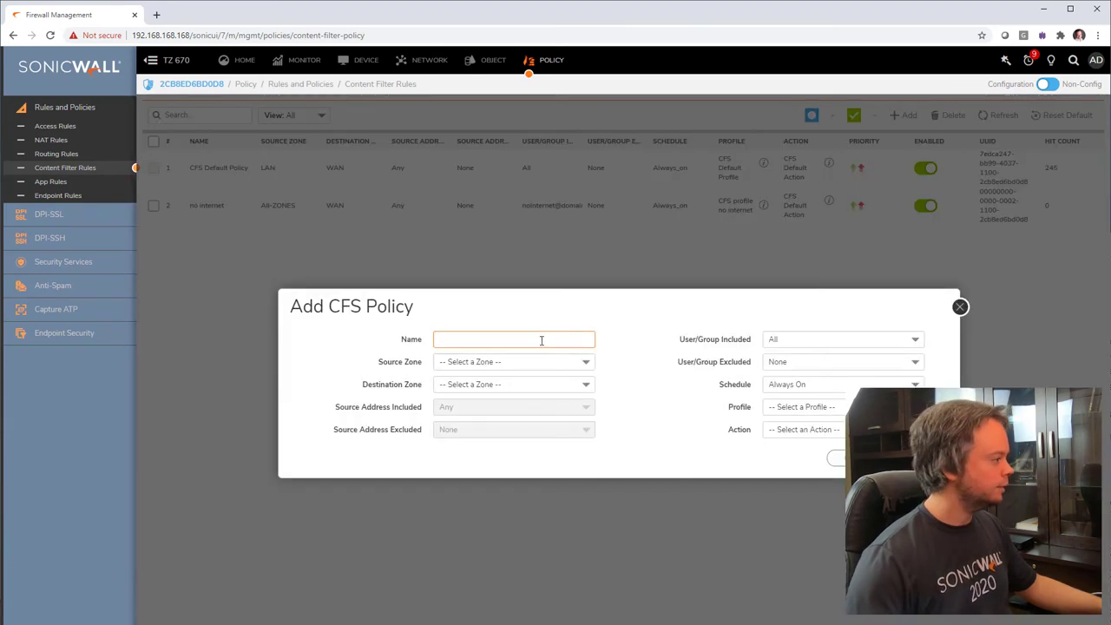
click(540, 340)
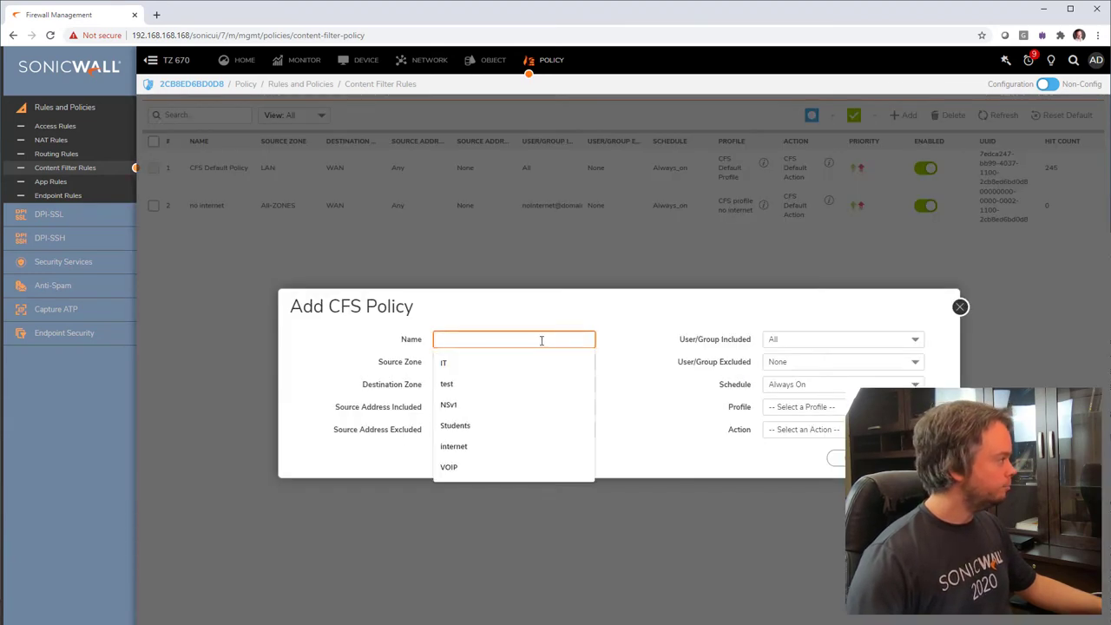
text(limite)
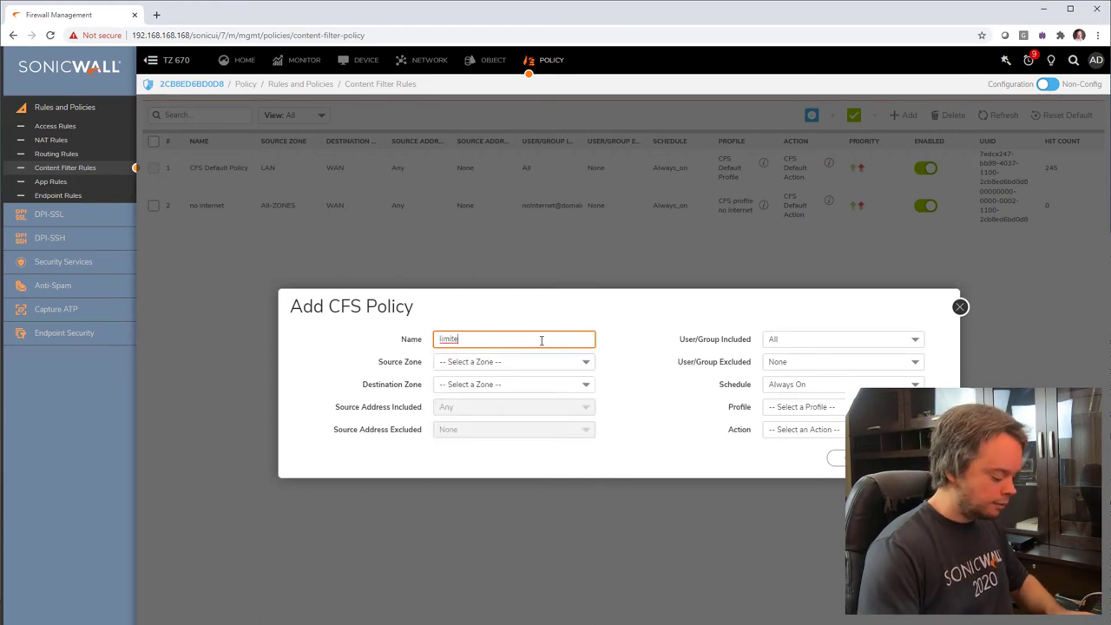
text(ld internet)
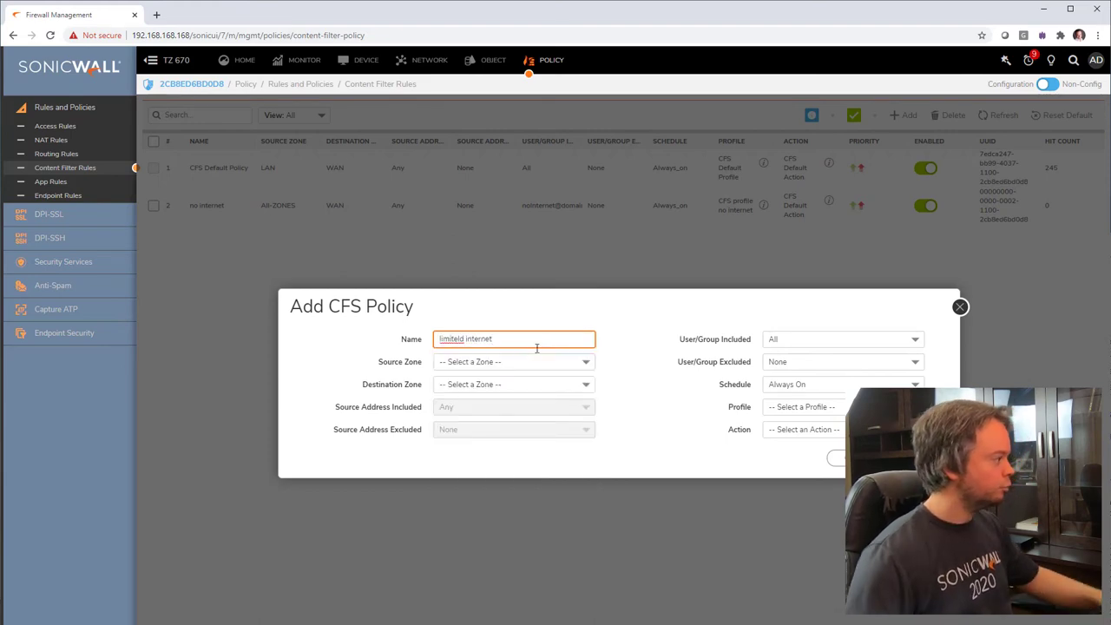
- Set the "limiteld internet" policy's source zone to All and its destination zone to WAN
click(529, 363)
click(520, 401)
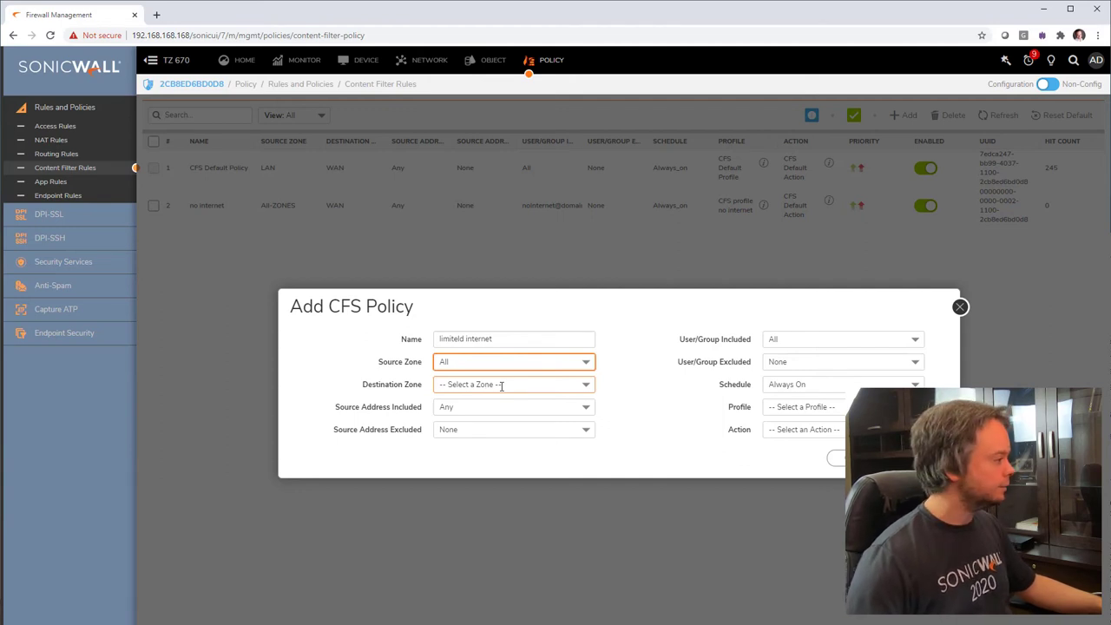
click(501, 386)
click(491, 452)
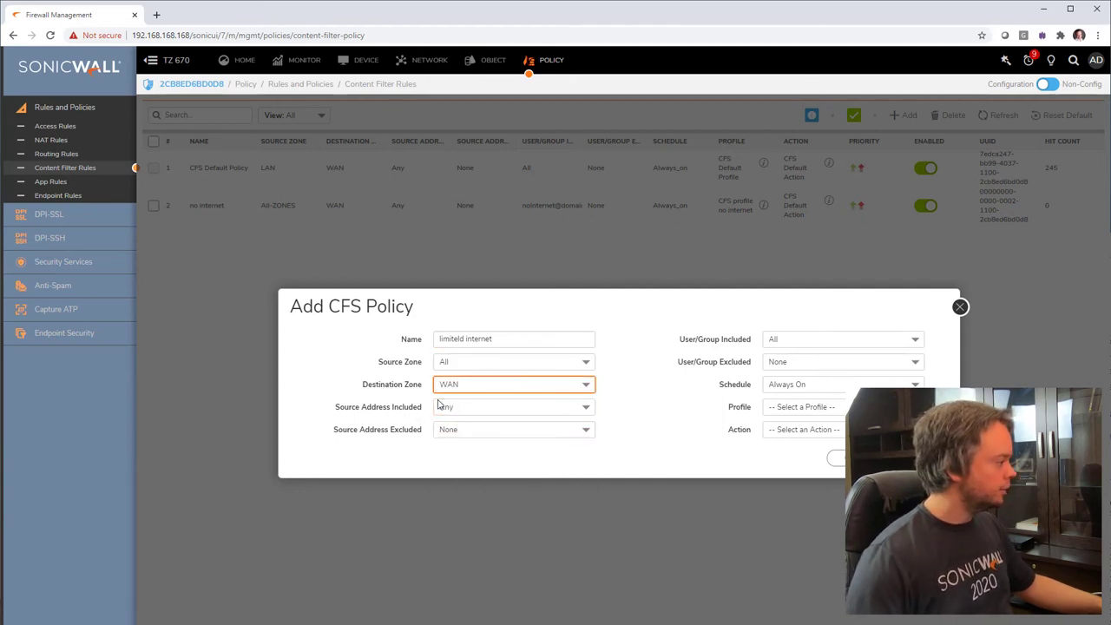
- Set the "limiteld internet" policy's included user group to the LimitedInternet domain group
click(824, 343)
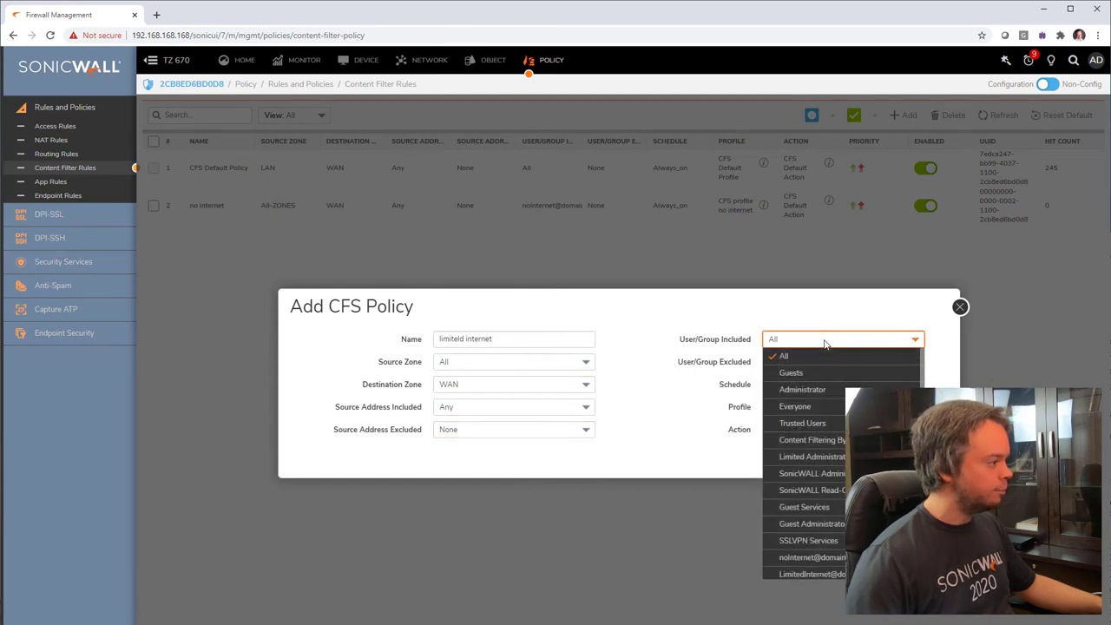
scroll(807, 521, down, 1)
click(807, 540)
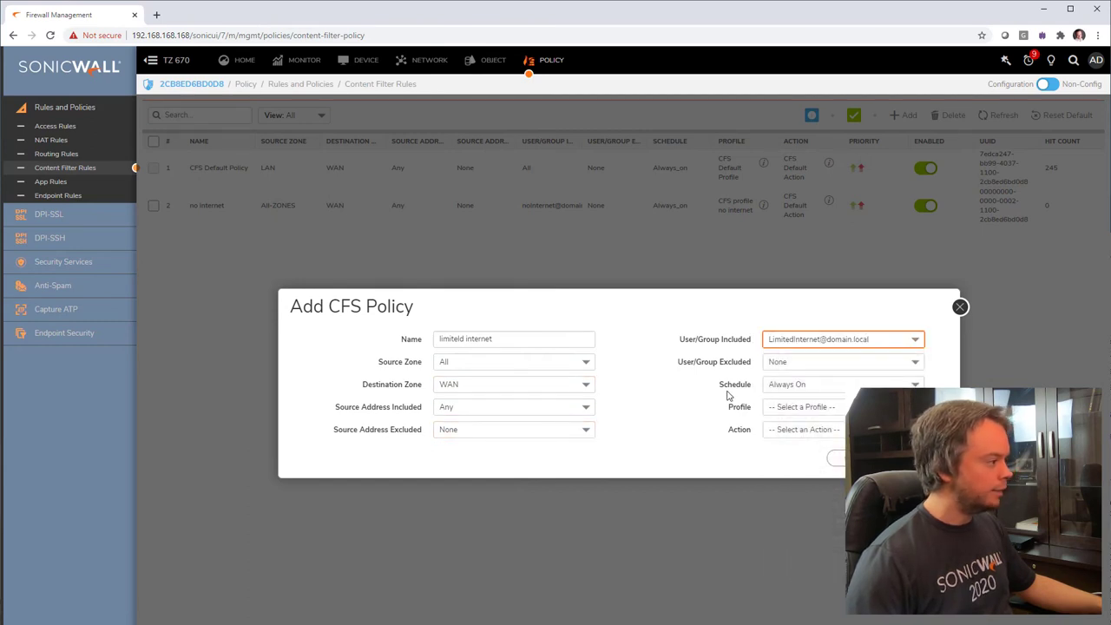
click(836, 408)
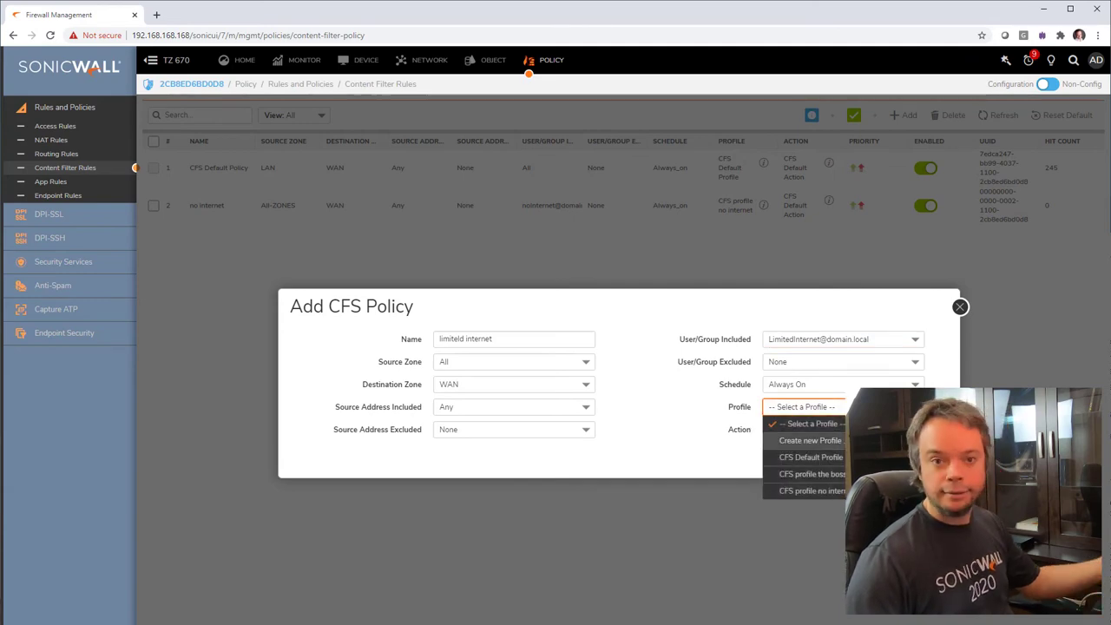
click(809, 440)
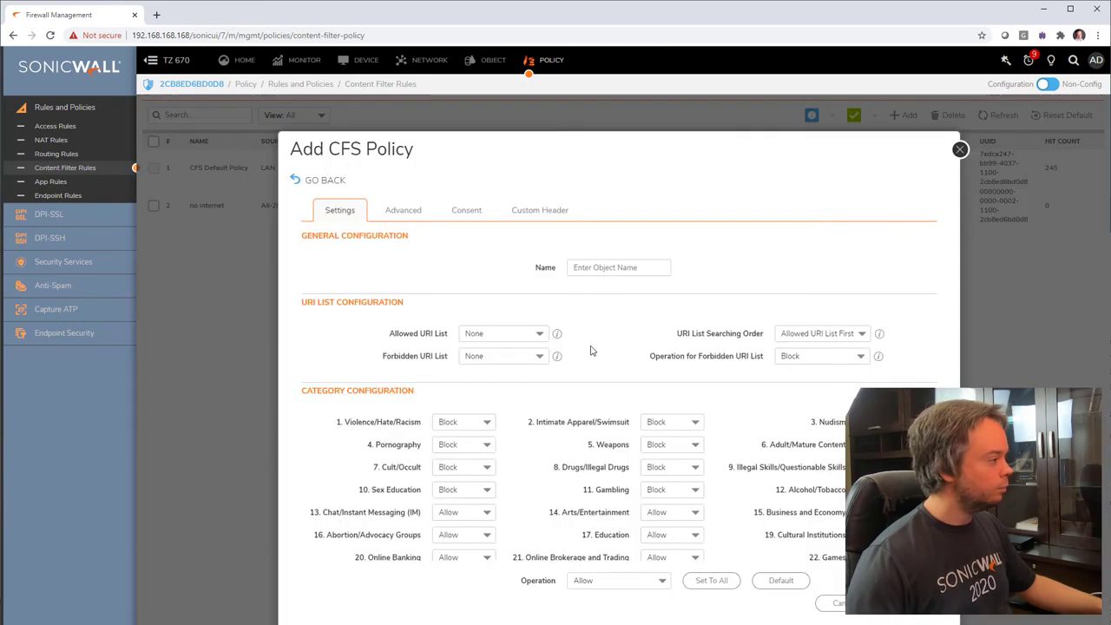
click(616, 269)
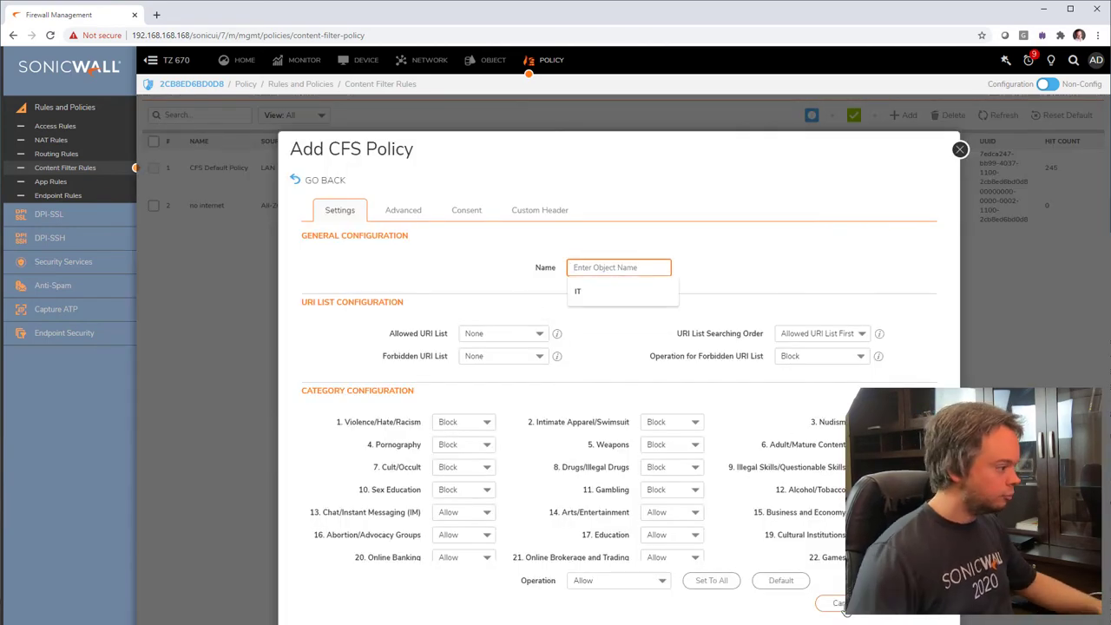
key(Escape)
- Create a new profile for the "limiteld internet" policy and name it "CFS profile limited internet"
key(space)
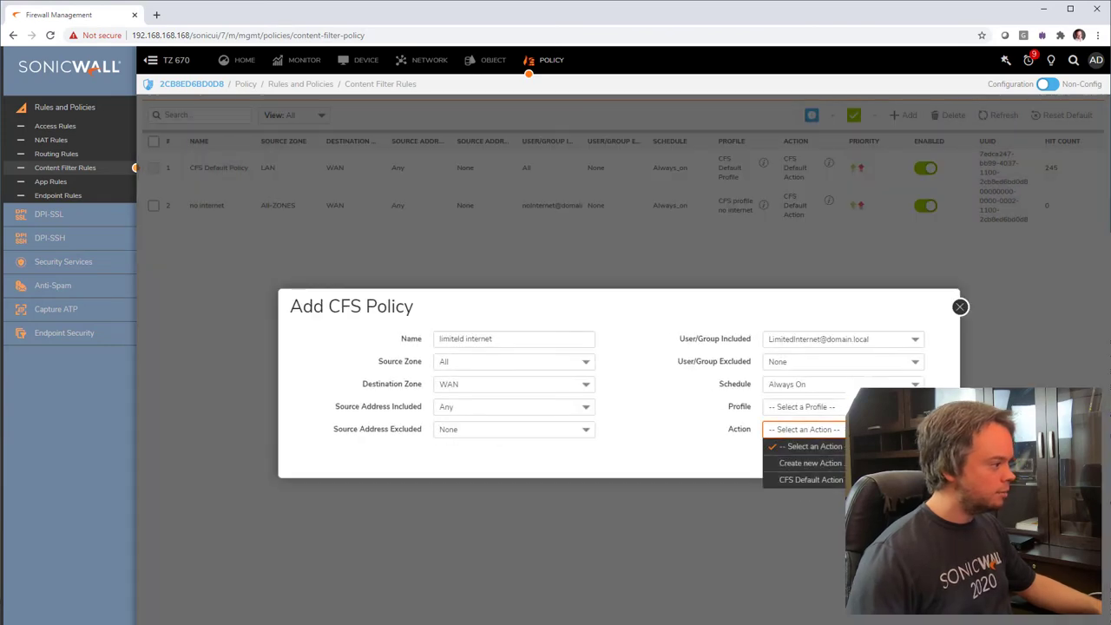
key(shift+Tab)
key(space)
key(Down)
key(Down)
key(Down)
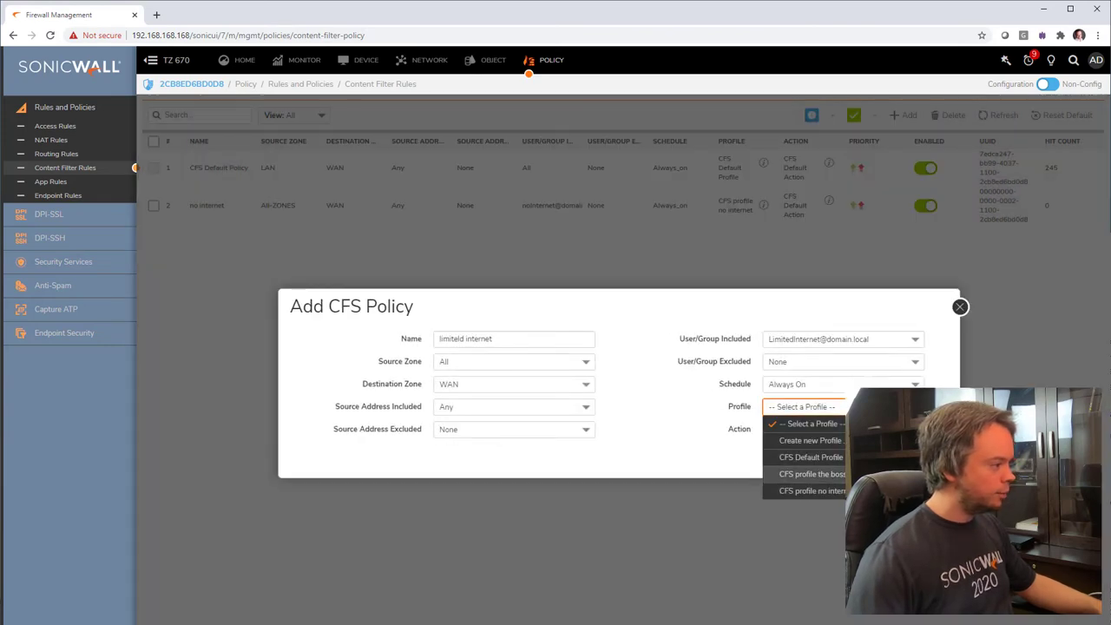
key(Down)
key(Up)
key(Up)
key(Up)
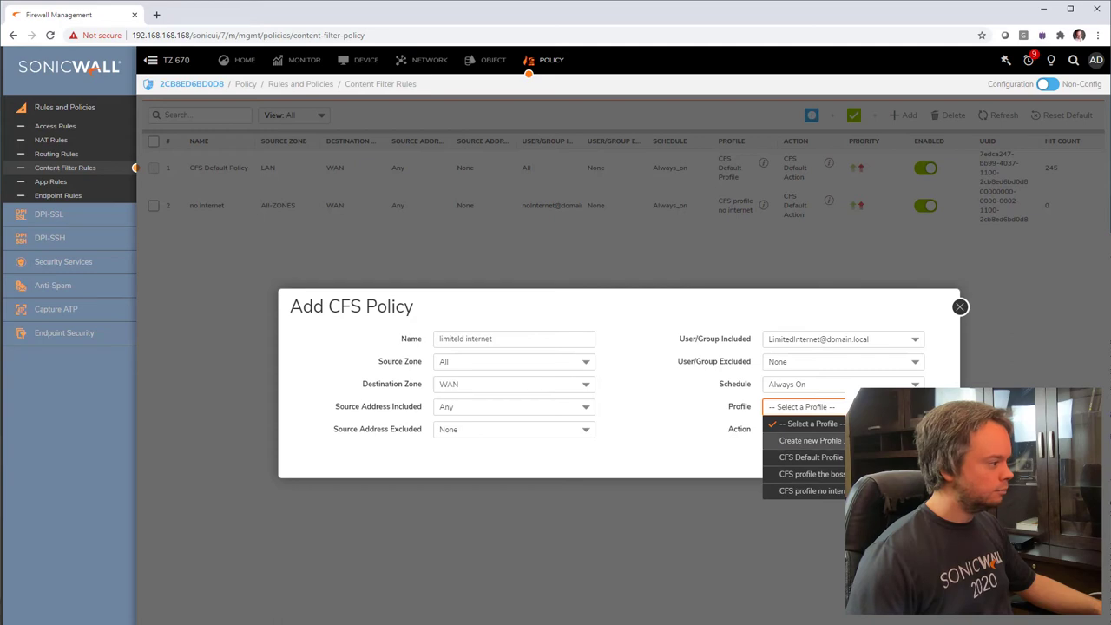
key(Return)
click(613, 267)
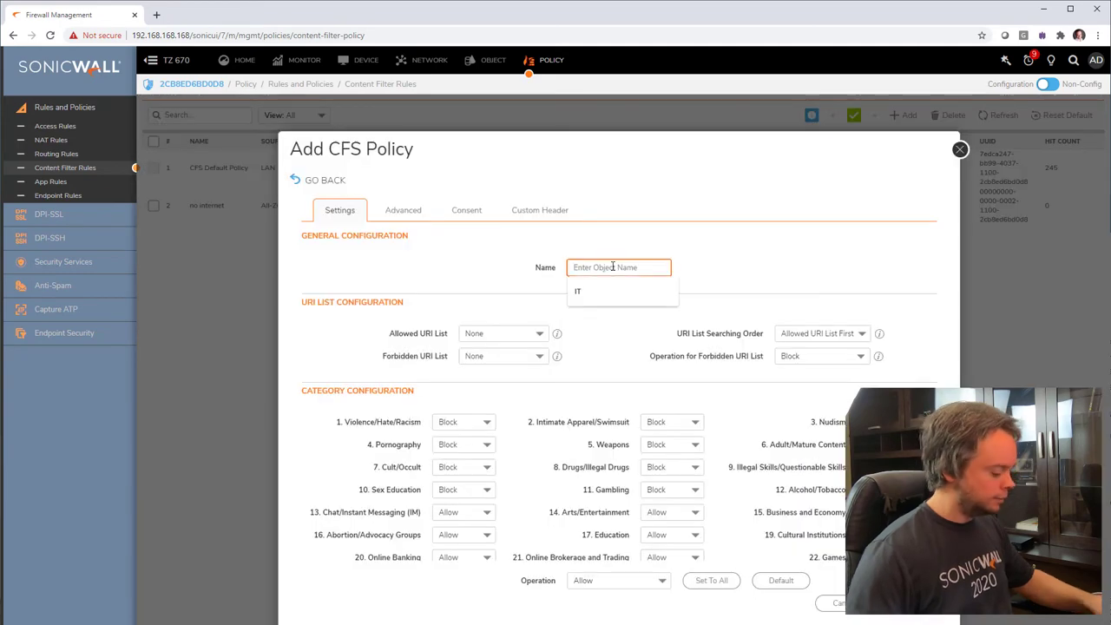
text(CFS profi)
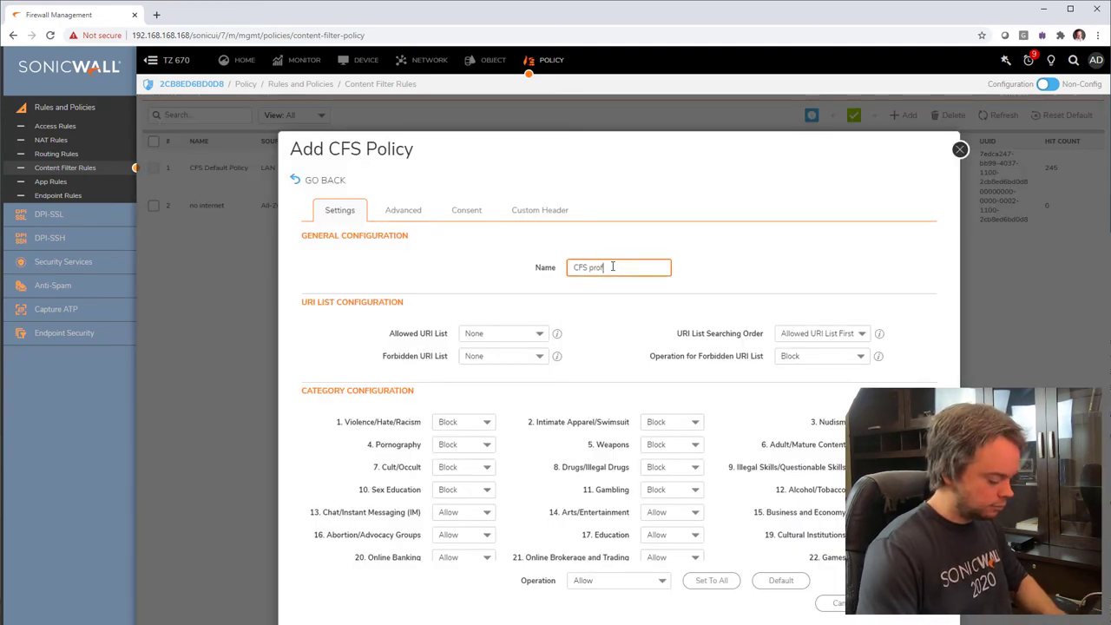
text(le)
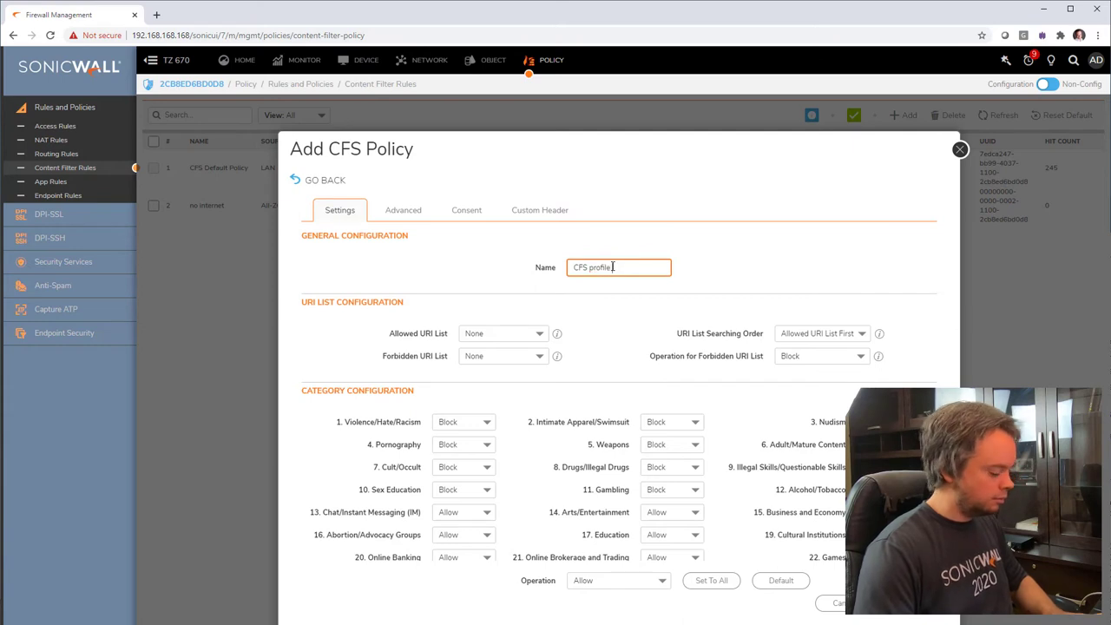
text( limited internet)
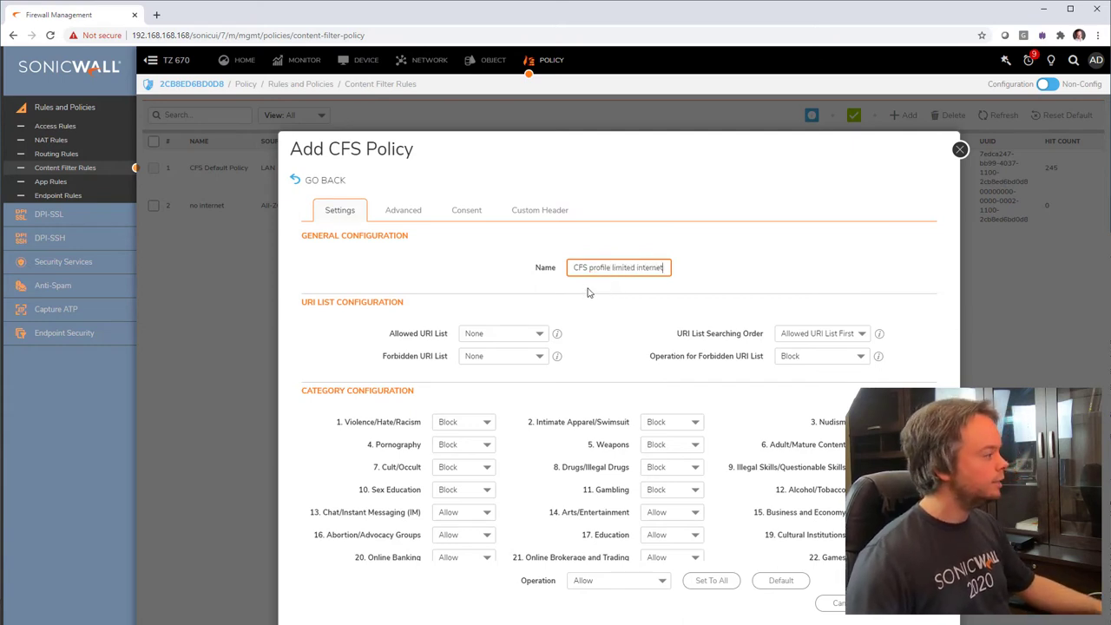
- Set the Internet Auctions category to Block in the limited internet profile
scroll(499, 442, down, 2)
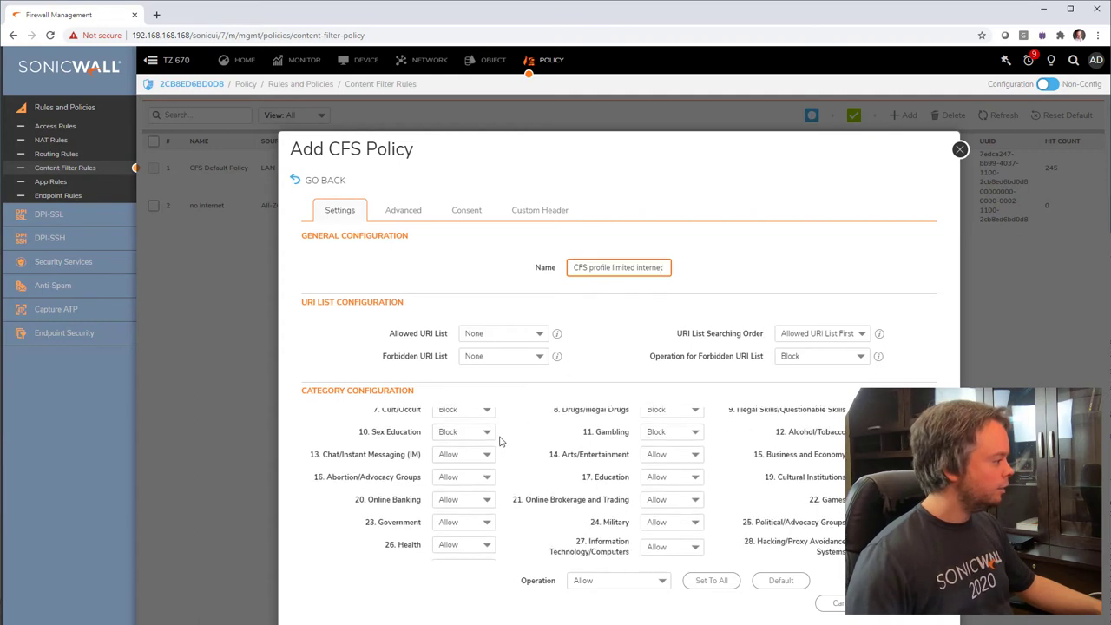
scroll(499, 442, down, 2)
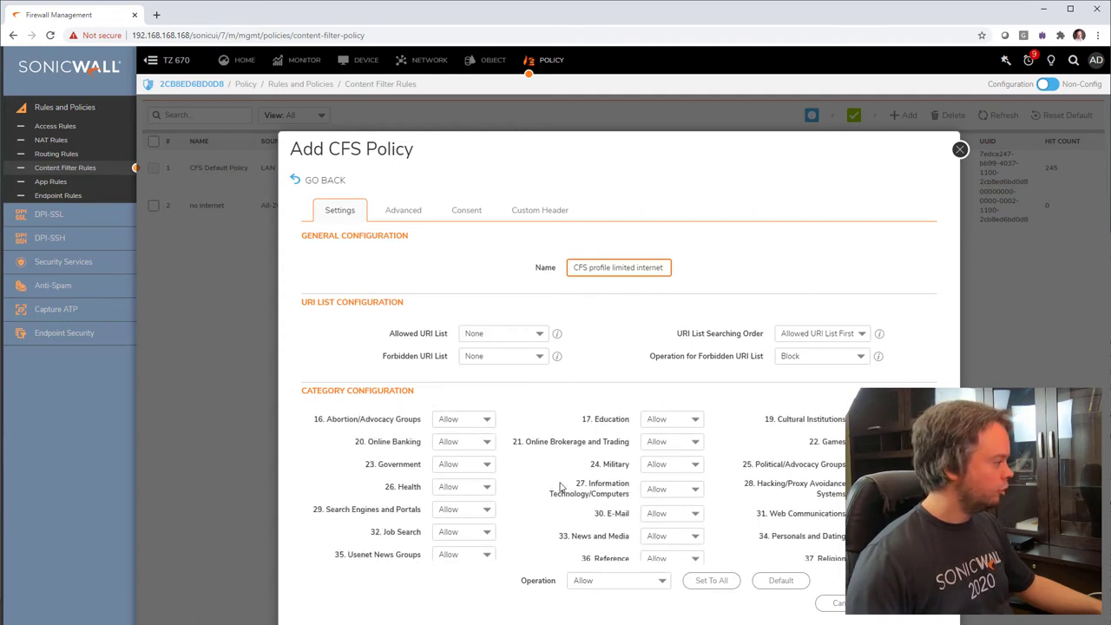
scroll(560, 486, down, 5)
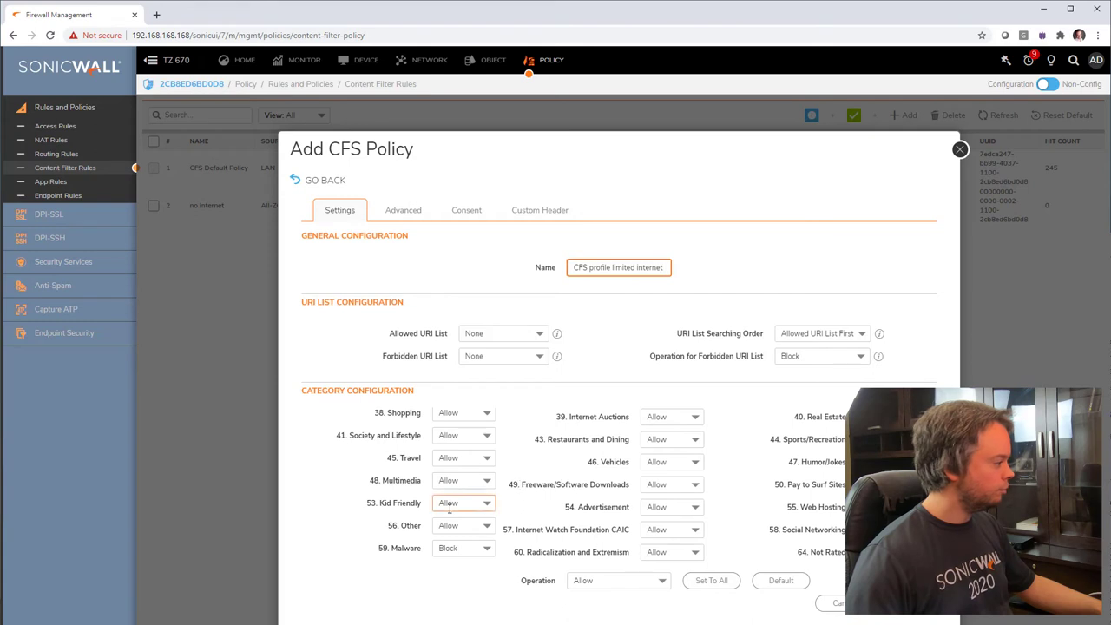
click(479, 509)
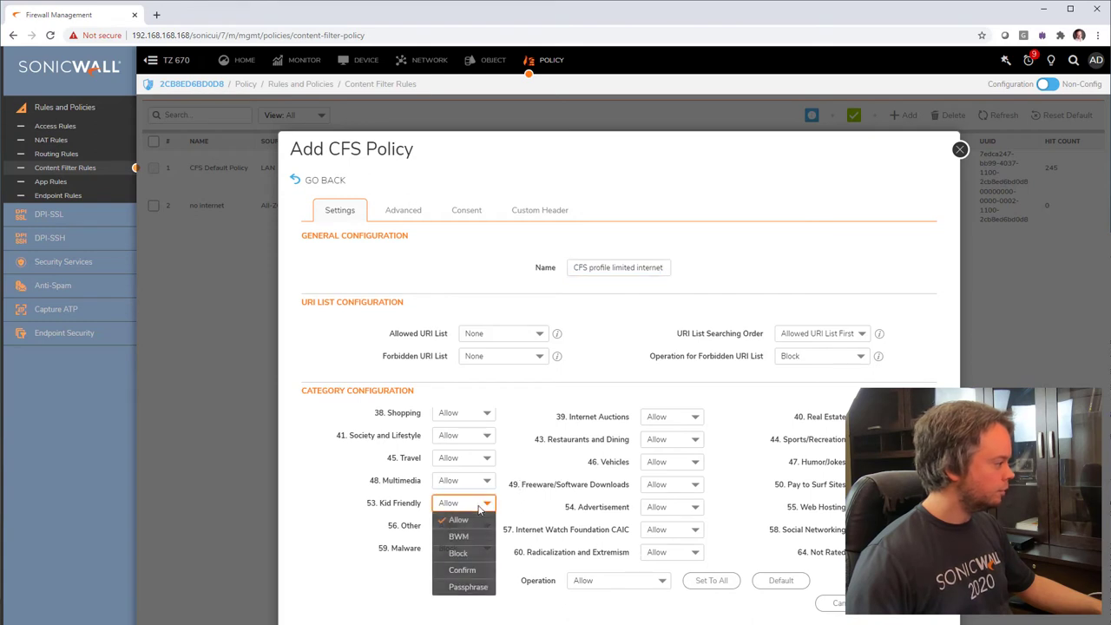
click(533, 515)
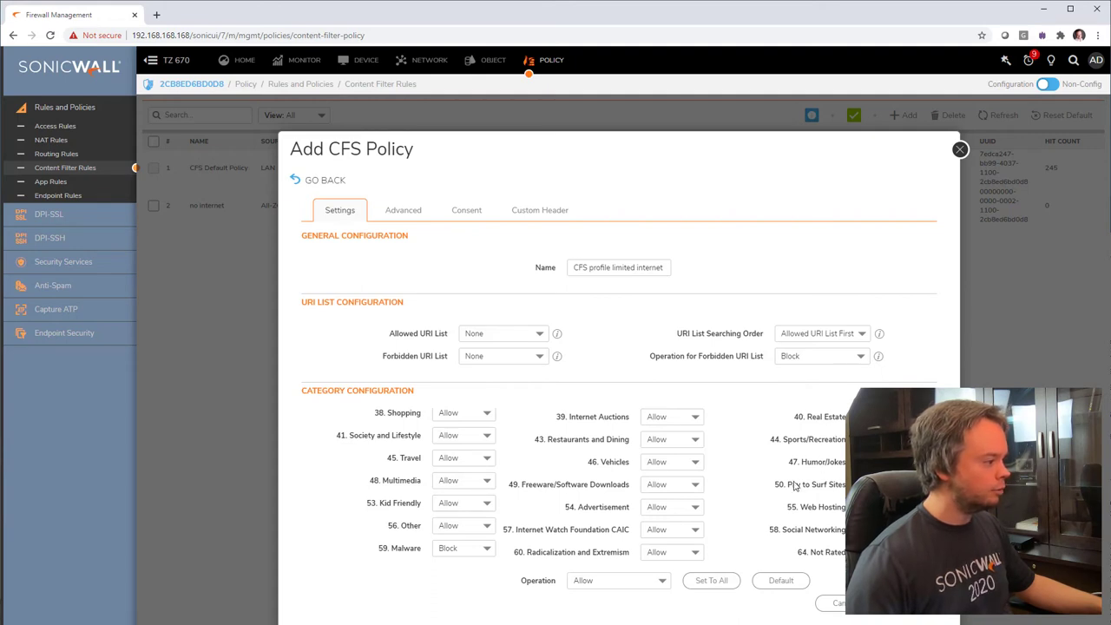
scroll(754, 477, up, 2)
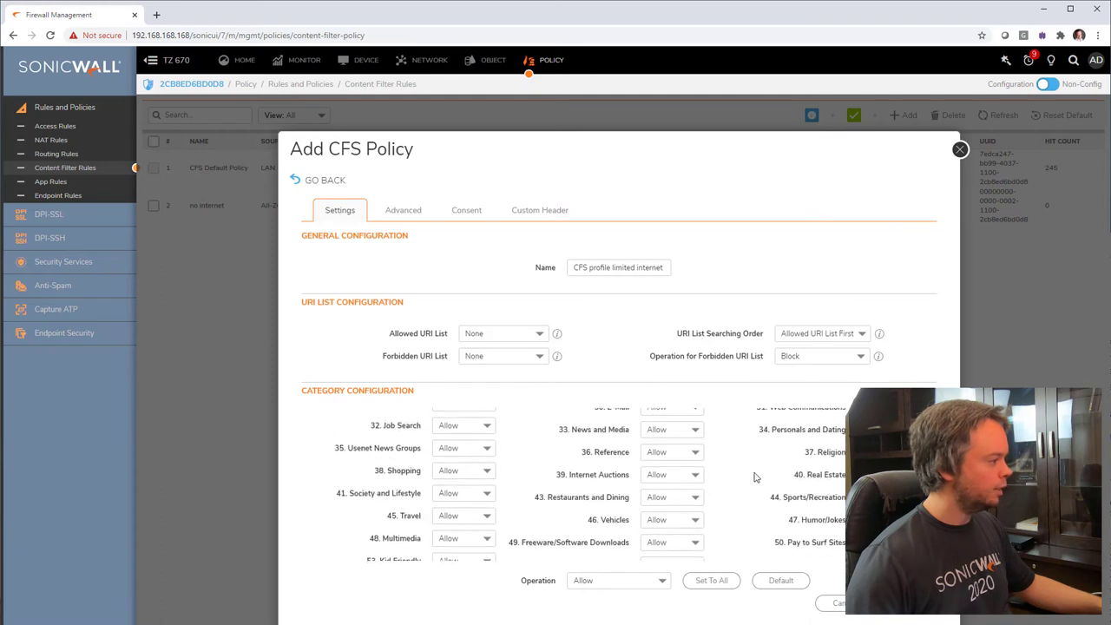
click(695, 475)
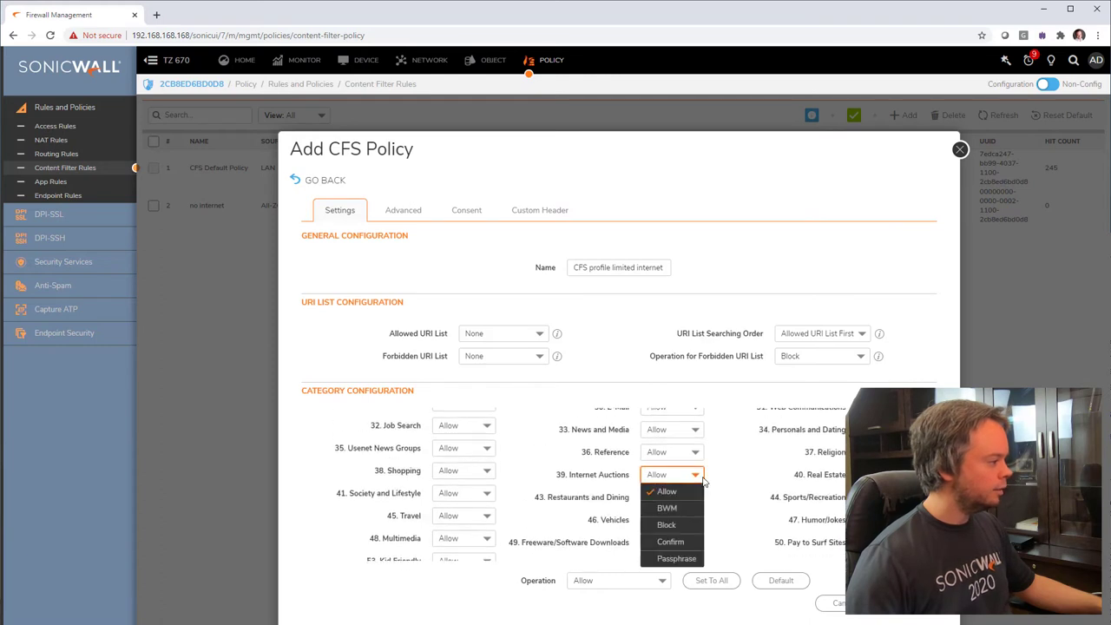
click(667, 525)
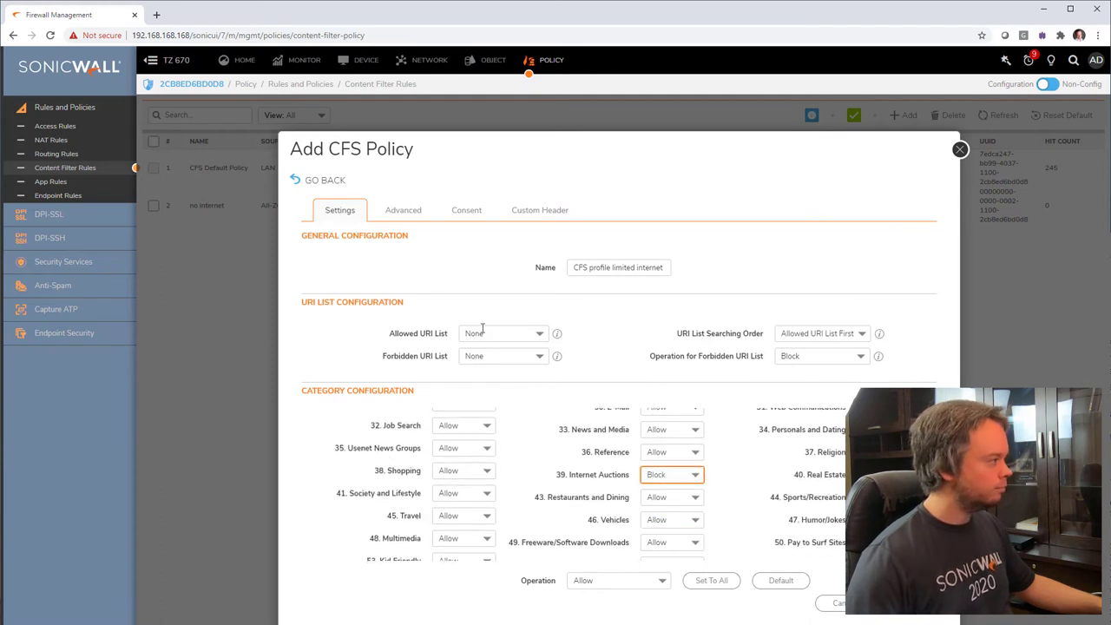
- Enable HTTPS Content Filtering in the limited internet profile's advanced settings and save the profile
click(406, 212)
click(579, 267)
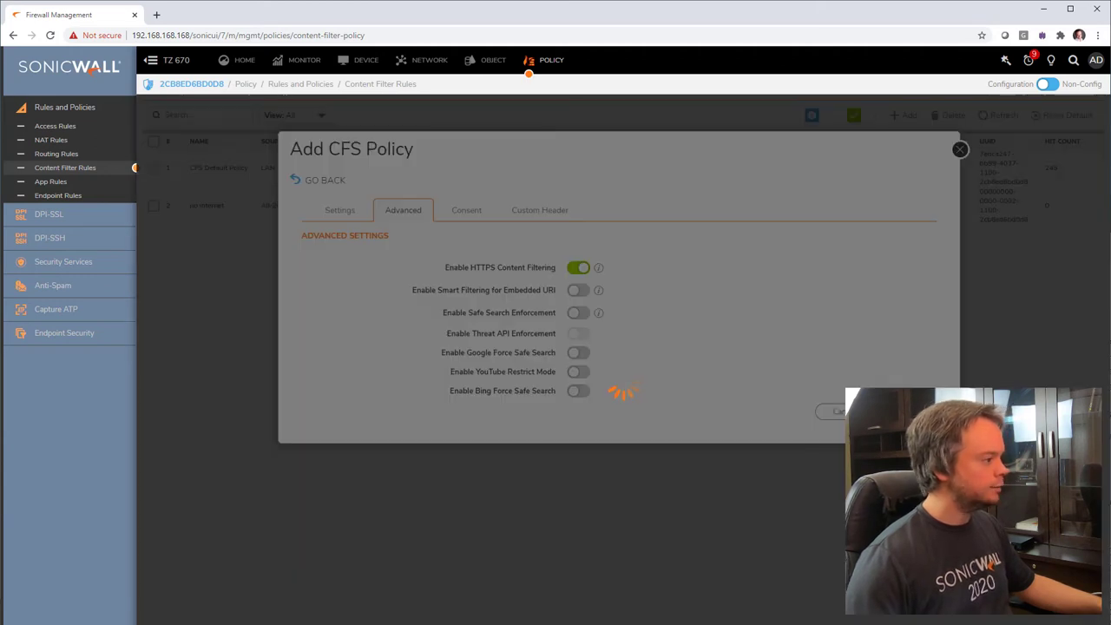
click(872, 411)
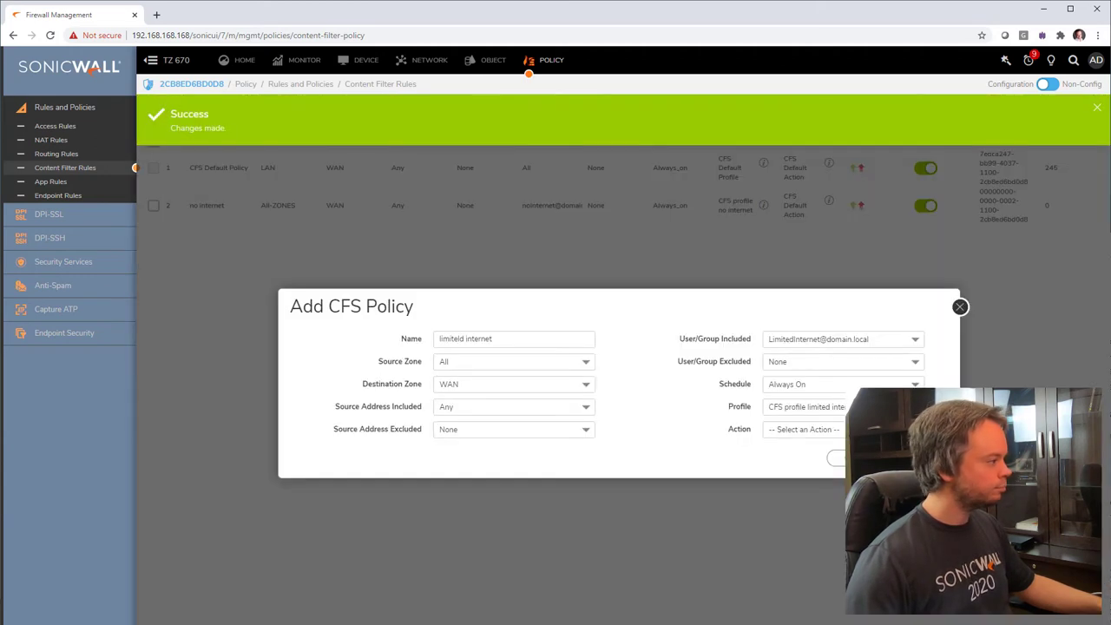
- Assign CFS Default Action to the "limiteld internet" policy, add the policy and close the dialog
click(805, 429)
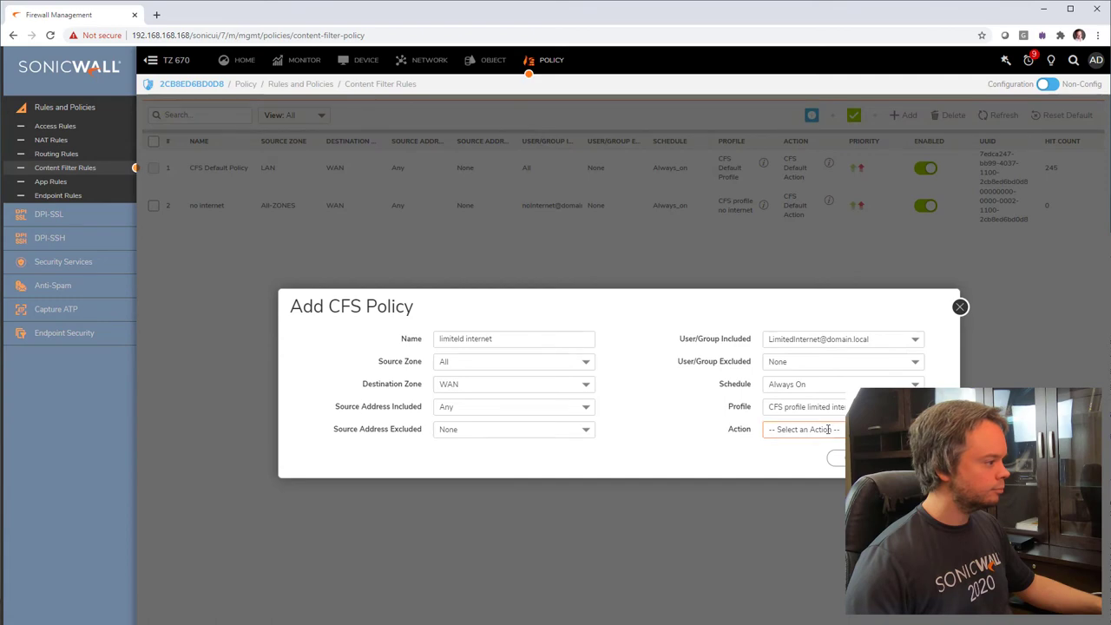
click(811, 479)
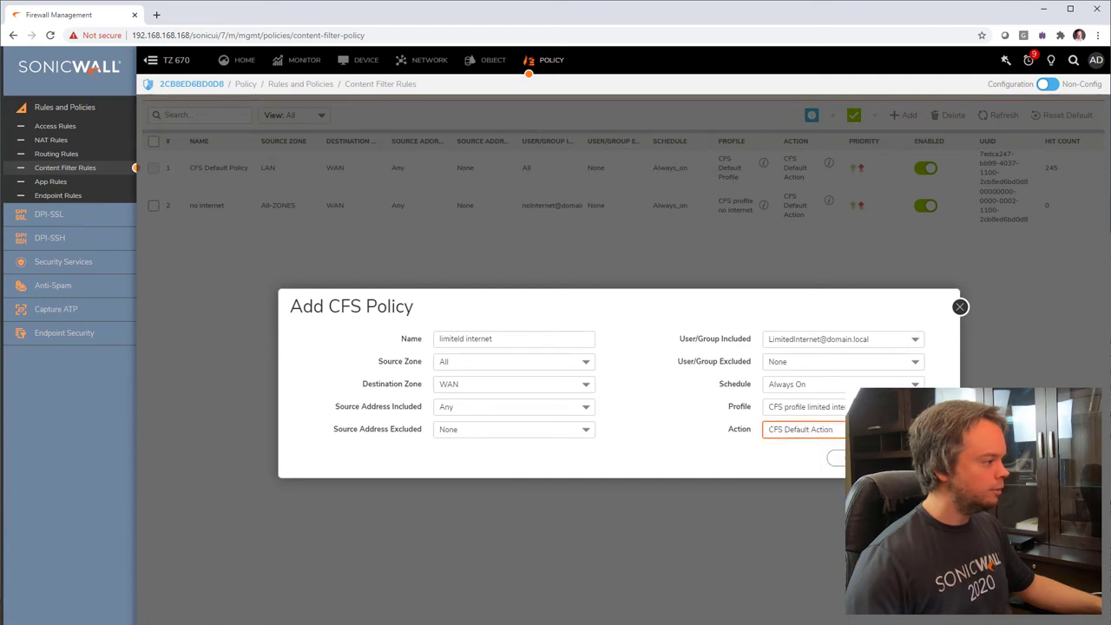
click(855, 458)
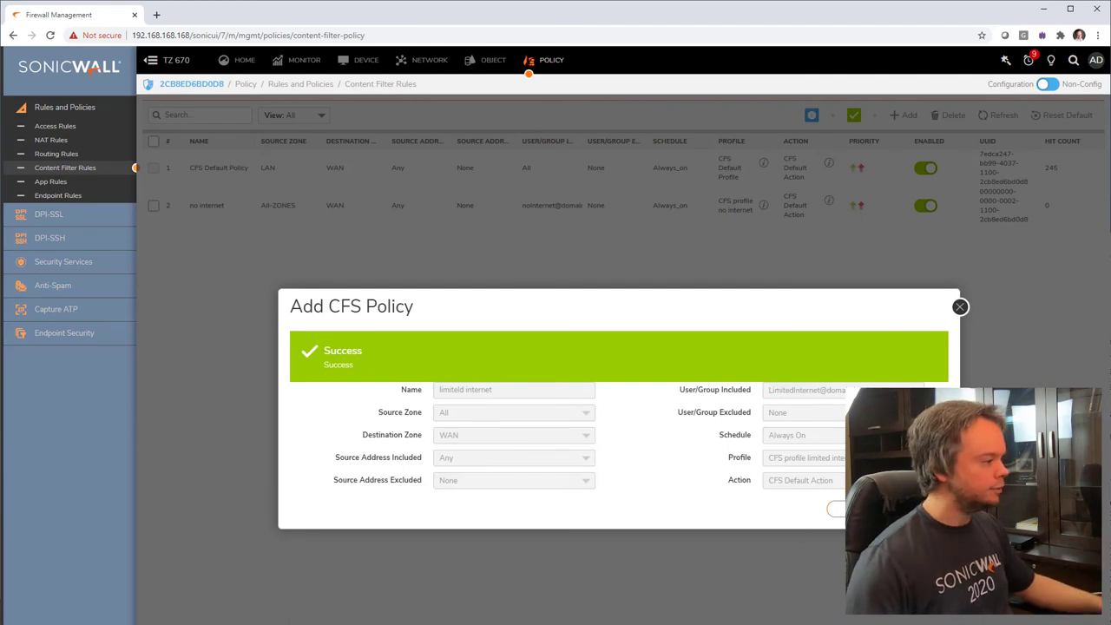
click(960, 306)
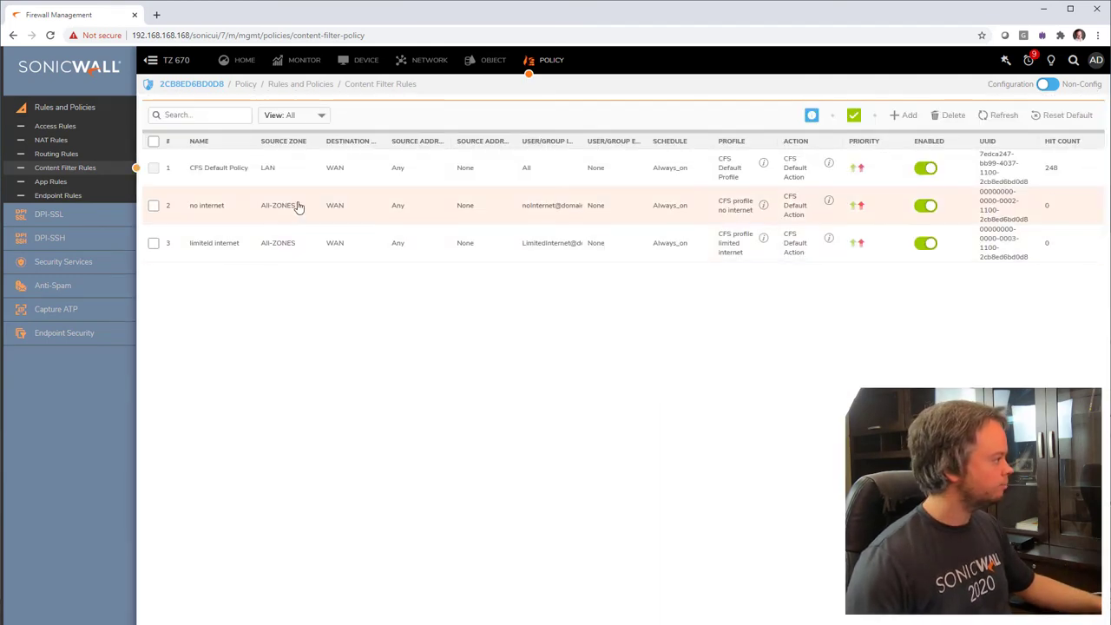
- Start another CFS policy and create a new profile for it named "CFS profile full internet"
click(907, 115)
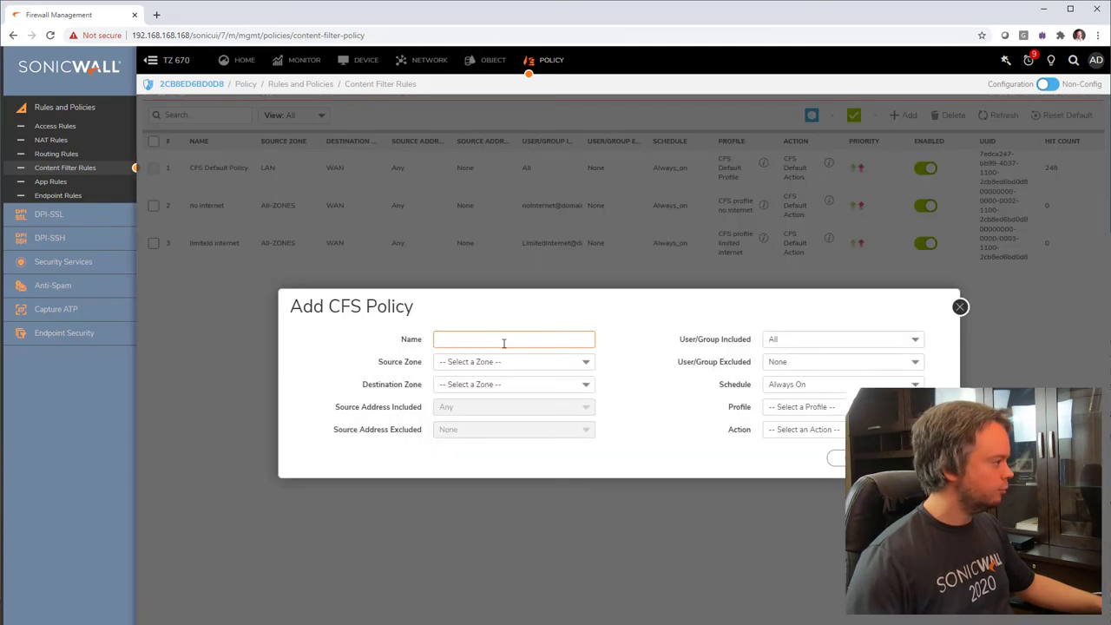
click(503, 341)
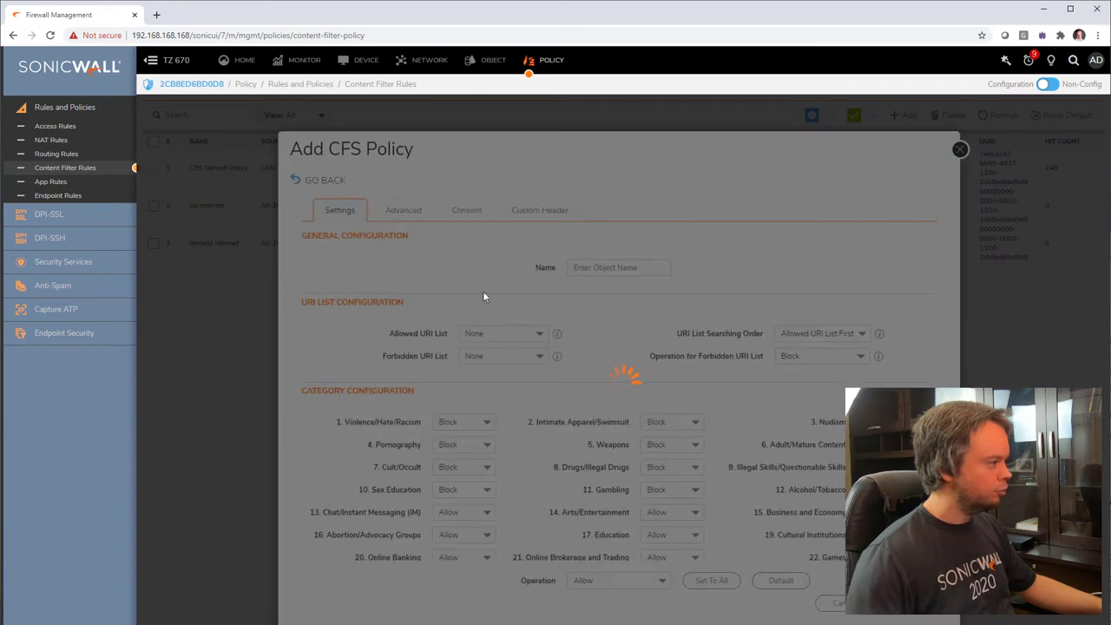
click(630, 267)
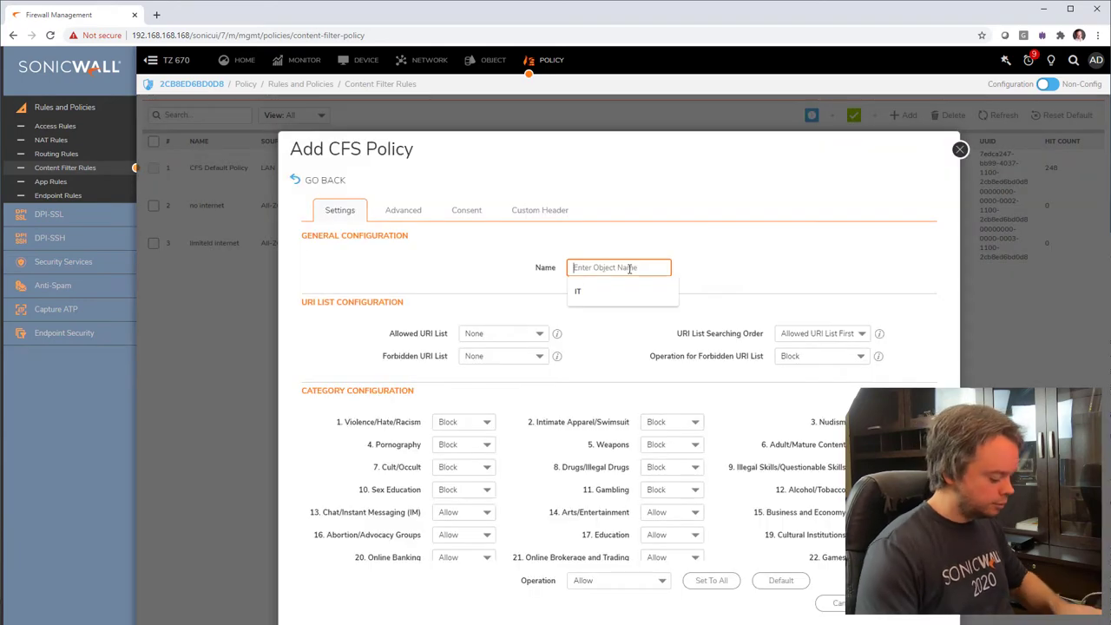
text(CFS profile f)
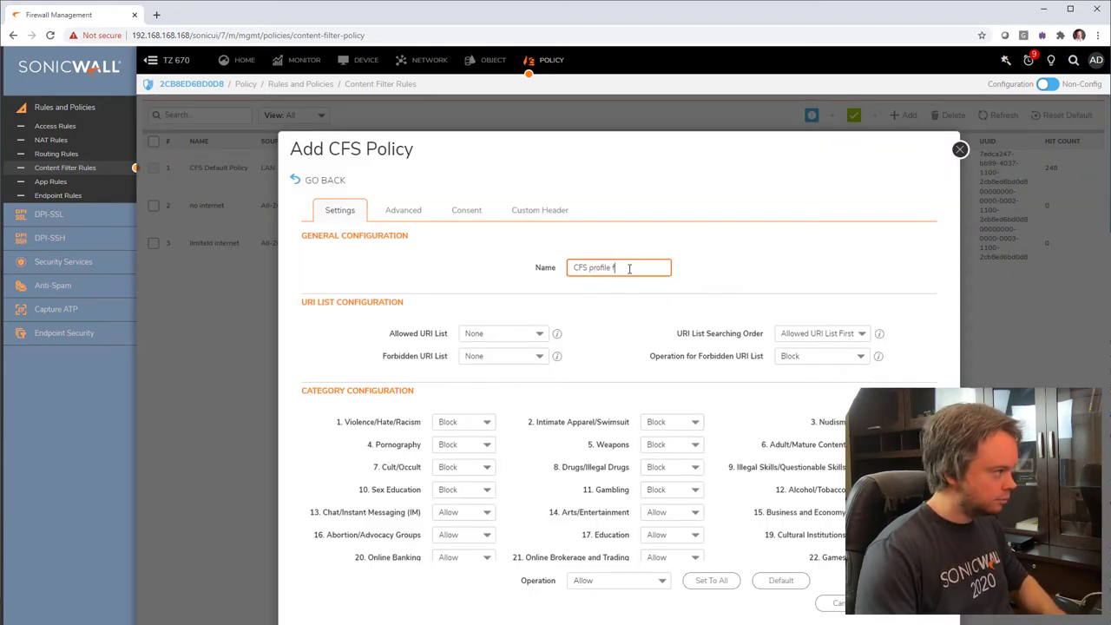
text(ull internet)
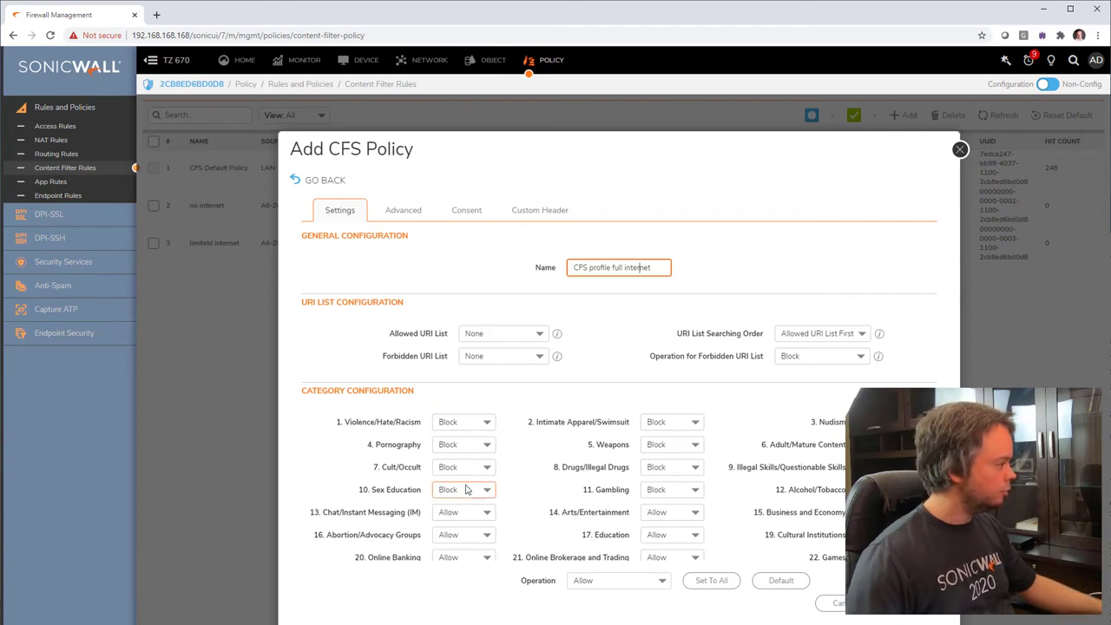
- Set the Violence/Hate/Racism and Pornography categories to Confirm in the full internet profile
scroll(470, 494, down, 5)
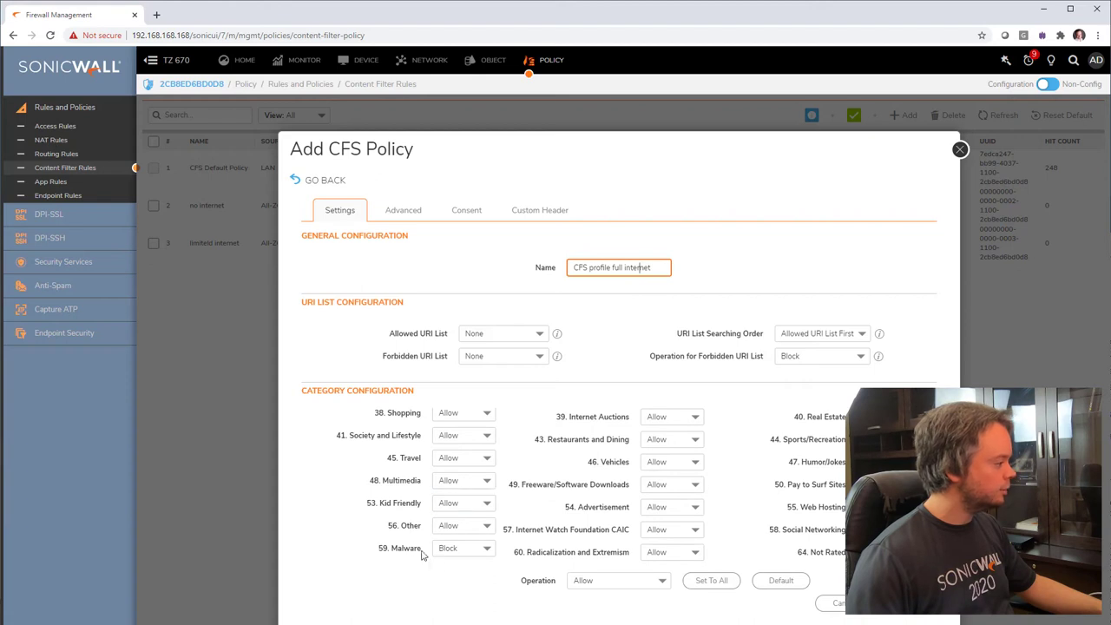
scroll(460, 543, up, 5)
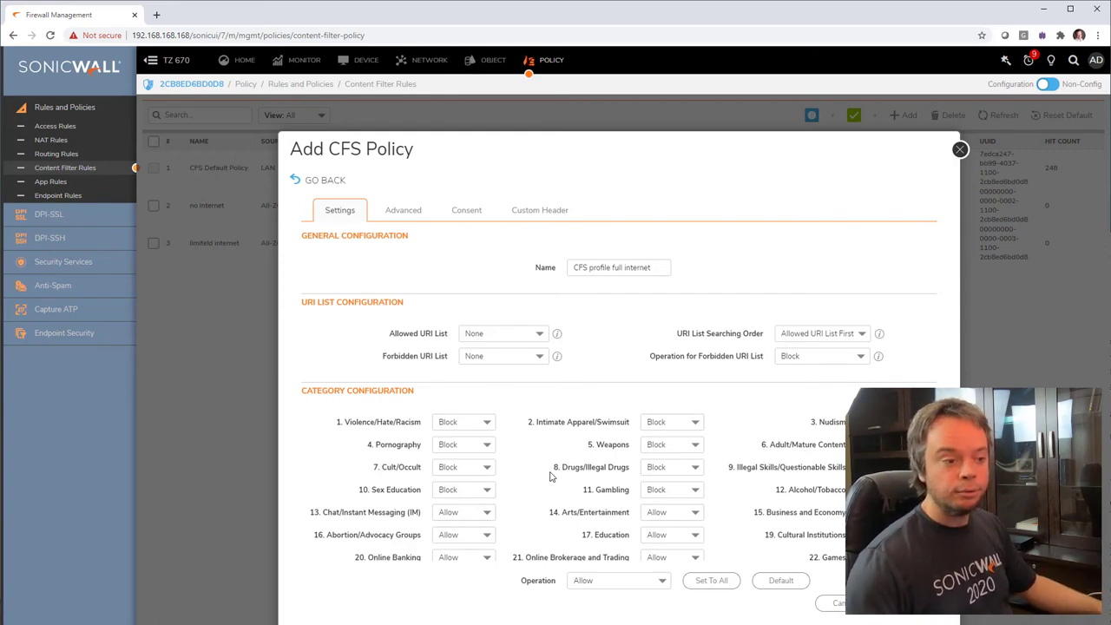
click(471, 426)
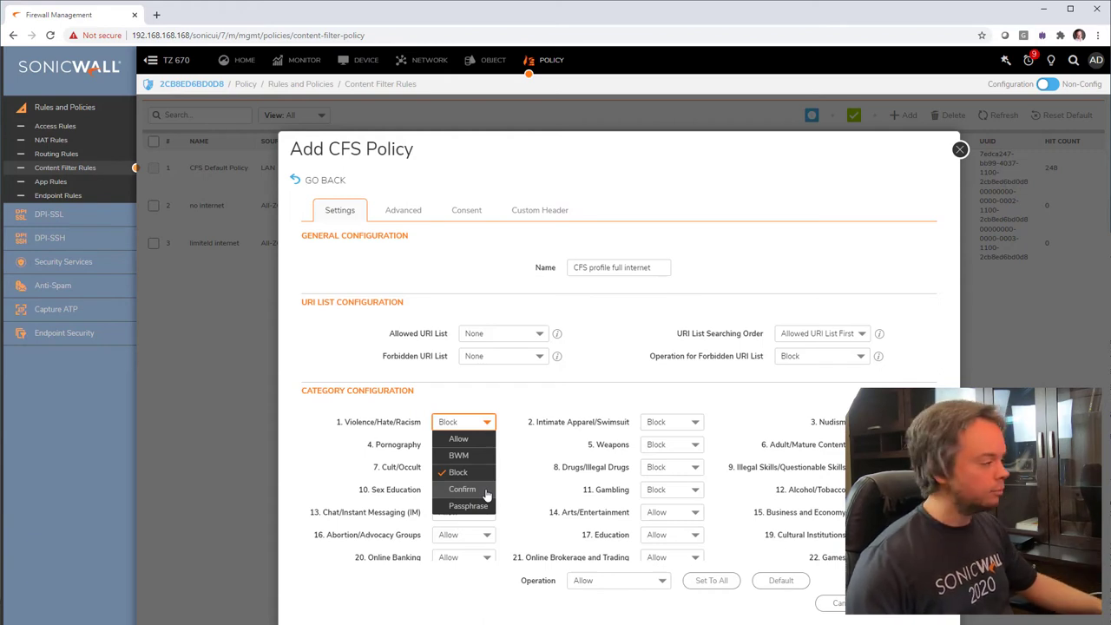
click(486, 491)
click(473, 445)
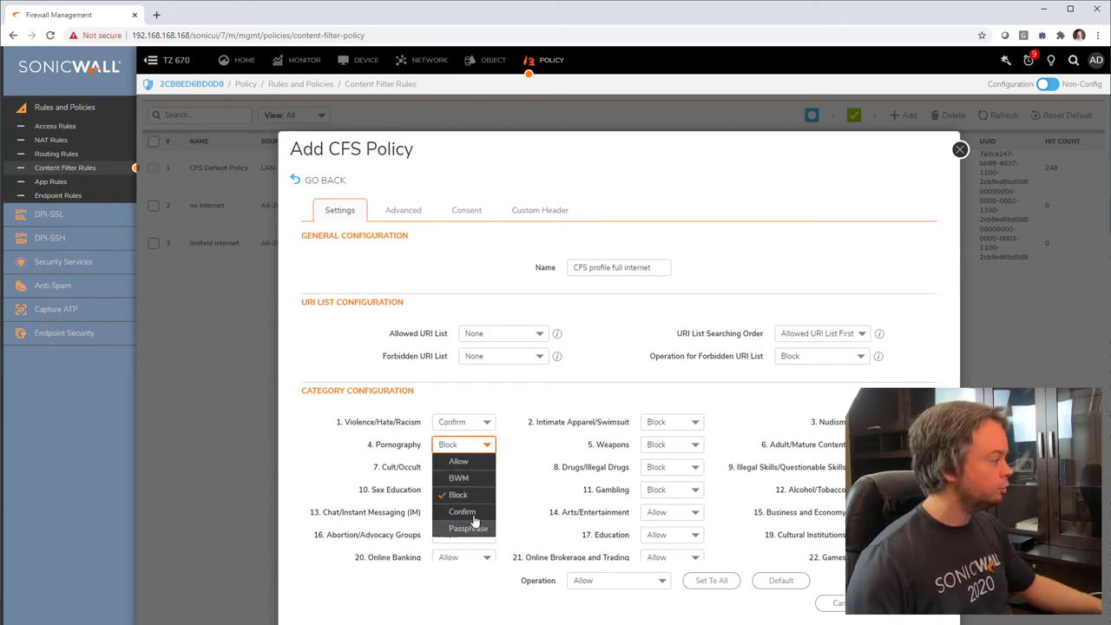
click(475, 512)
- Set the Cult/Occult and Sex Education categories to Allow in the full internet profile
click(473, 467)
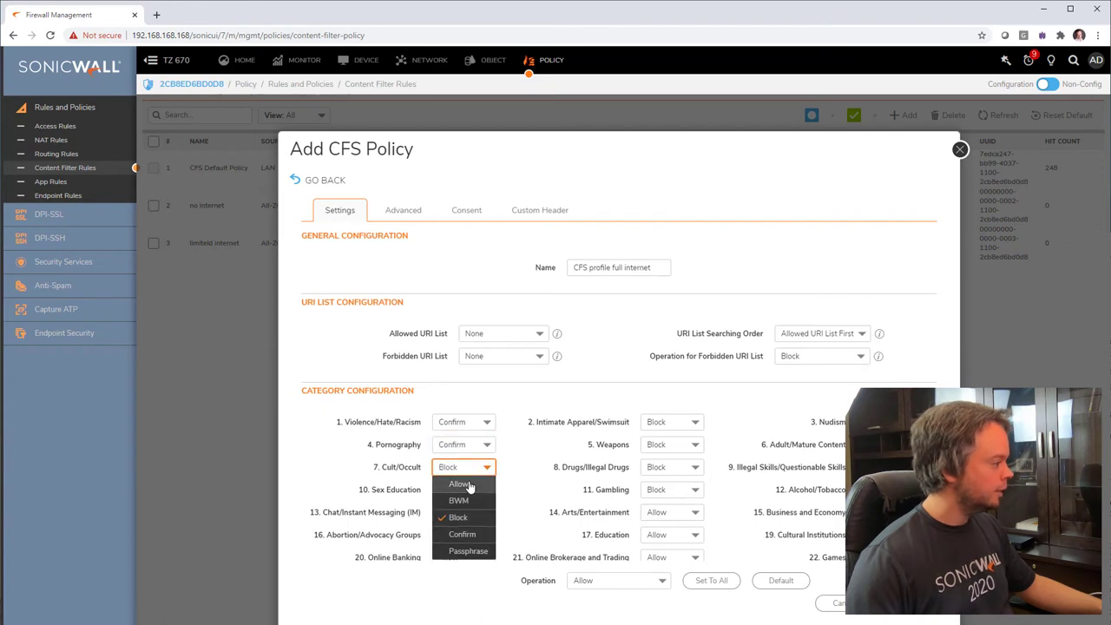
click(468, 484)
click(473, 491)
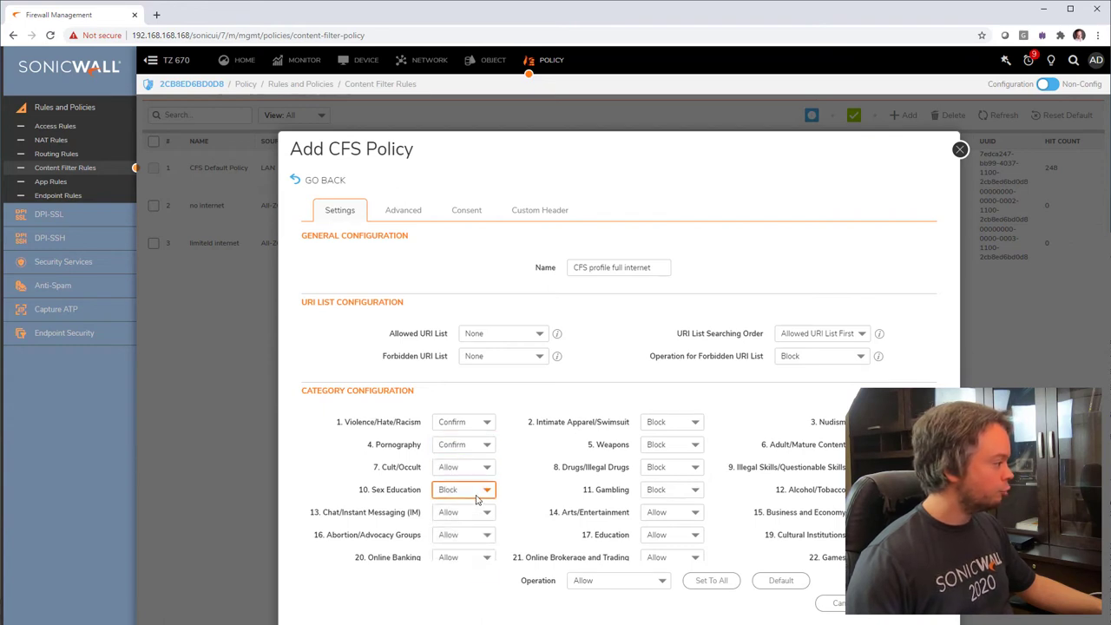
click(491, 505)
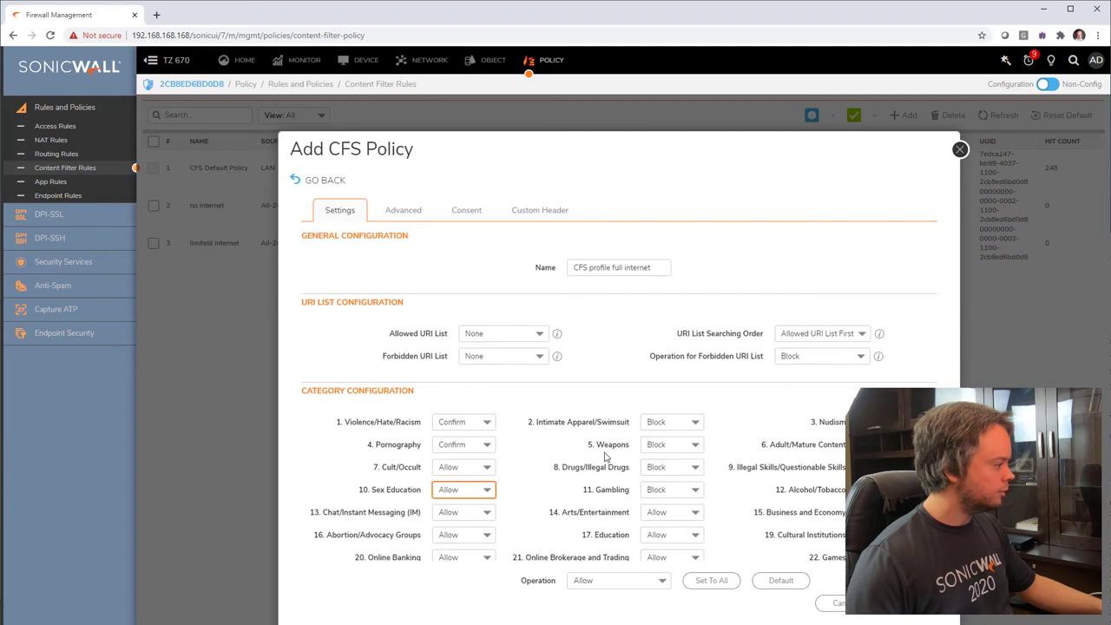
- Set the Intimate Apparel/Swimsuit category to Allow in the full internet profile
click(687, 425)
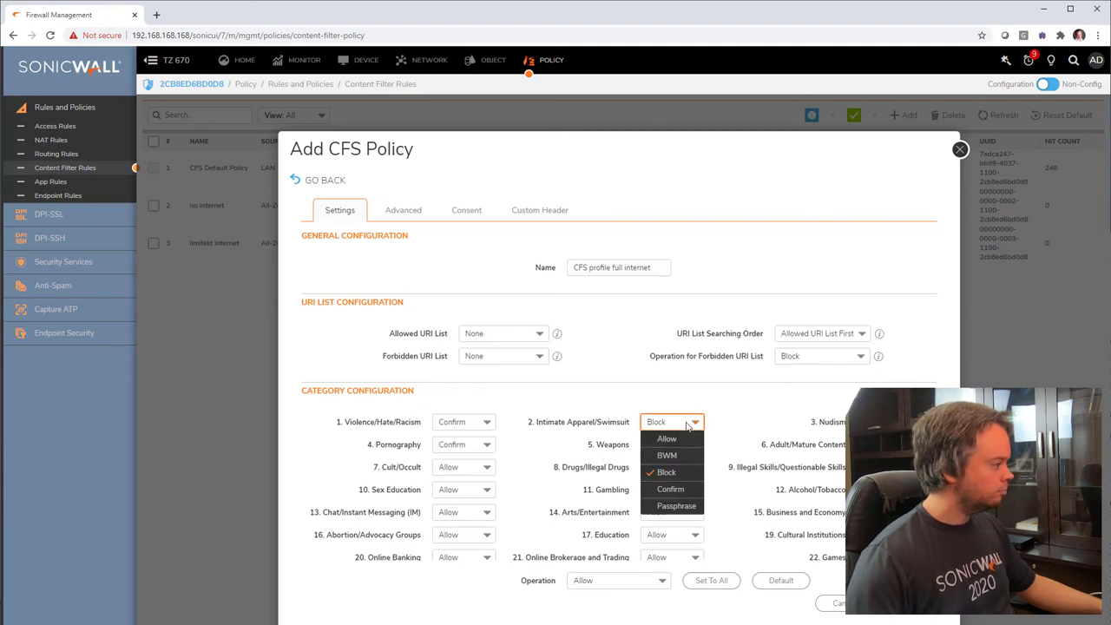
click(687, 425)
click(687, 426)
click(666, 438)
- Set the Weapons and Drugs/Illegal Drugs categories to Confirm in the full internet profile
click(685, 451)
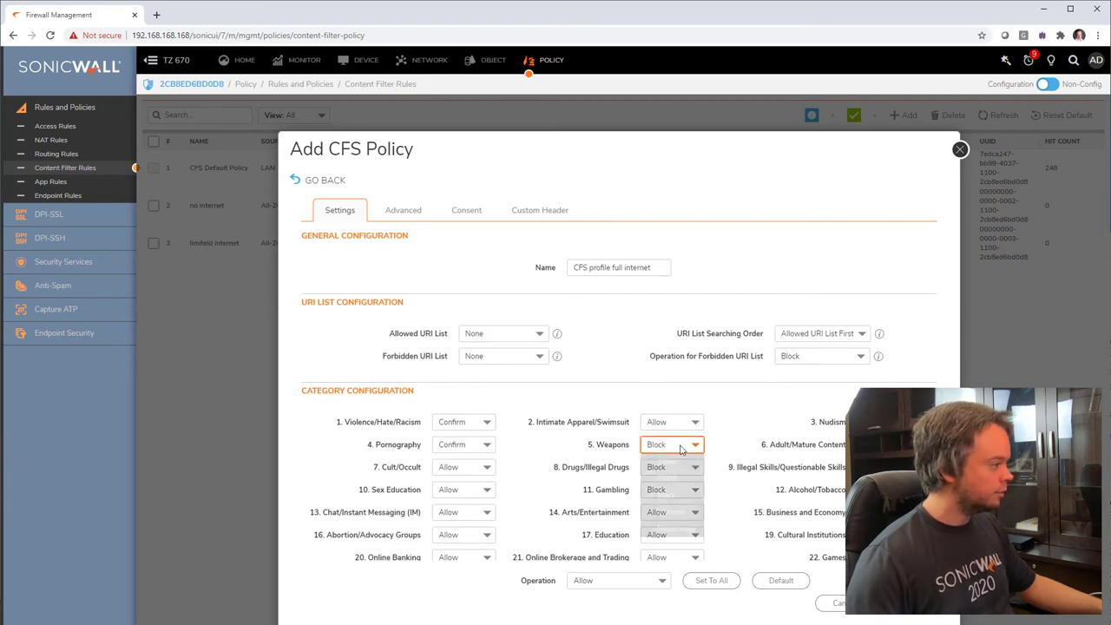
click(682, 517)
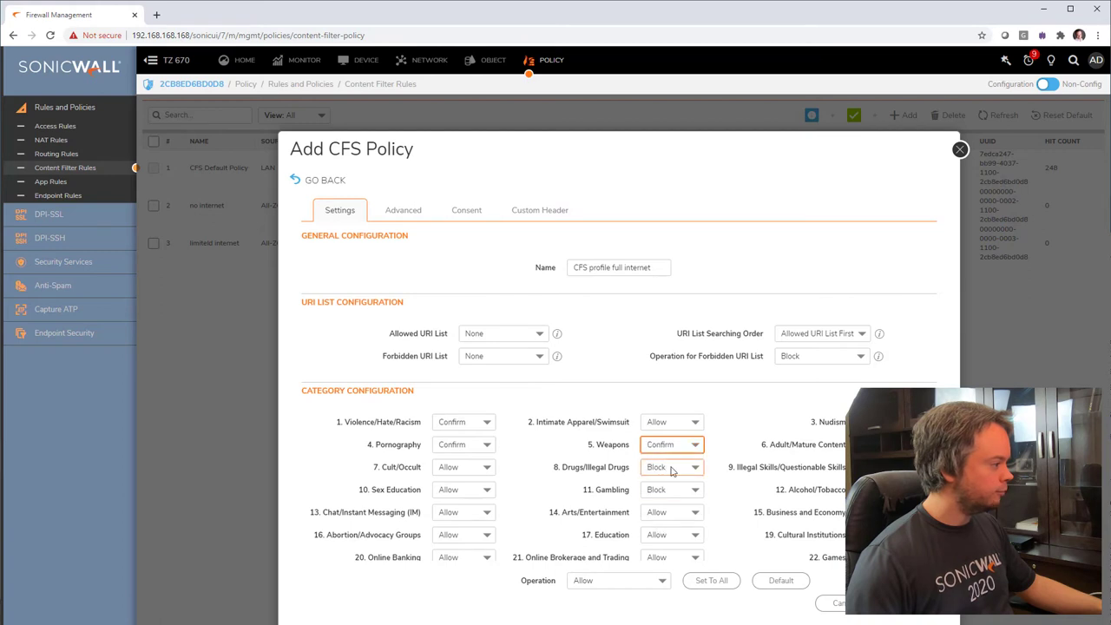
click(671, 470)
click(686, 536)
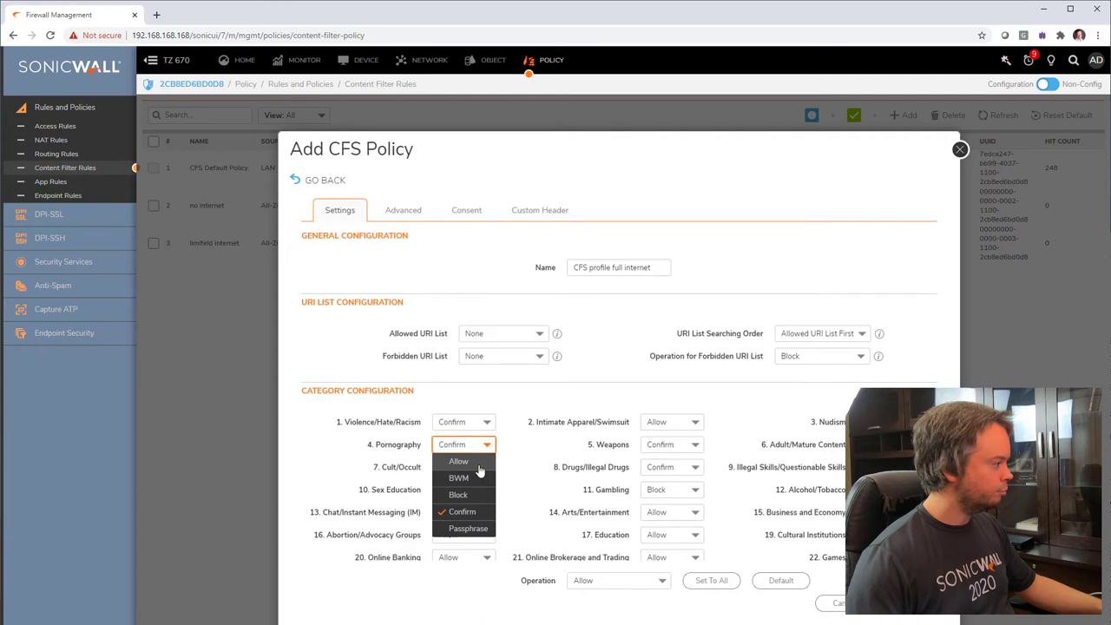
- Set Pornography to Block and Intimate Apparel/Swimsuit to Confirm, and save the full internet profile
click(477, 493)
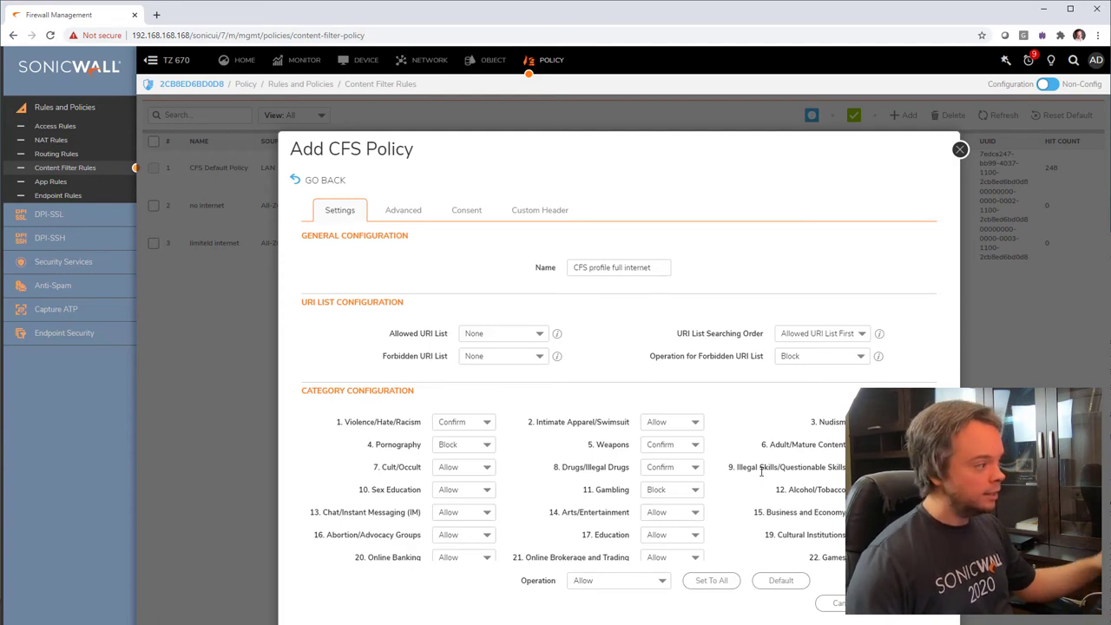
drag(613, 268, 656, 296)
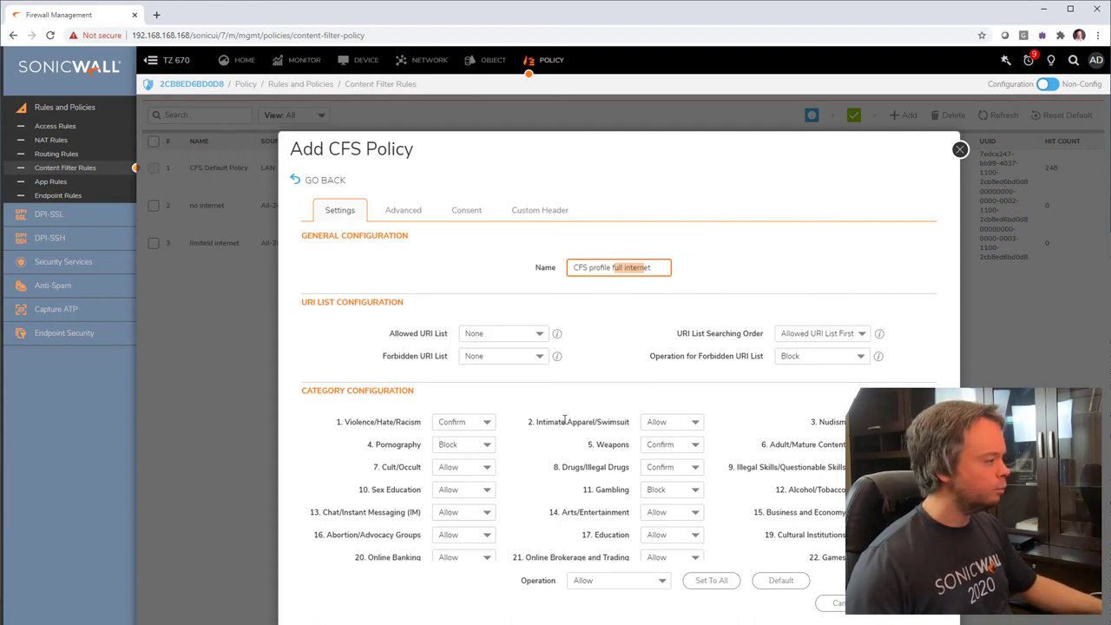
click(670, 423)
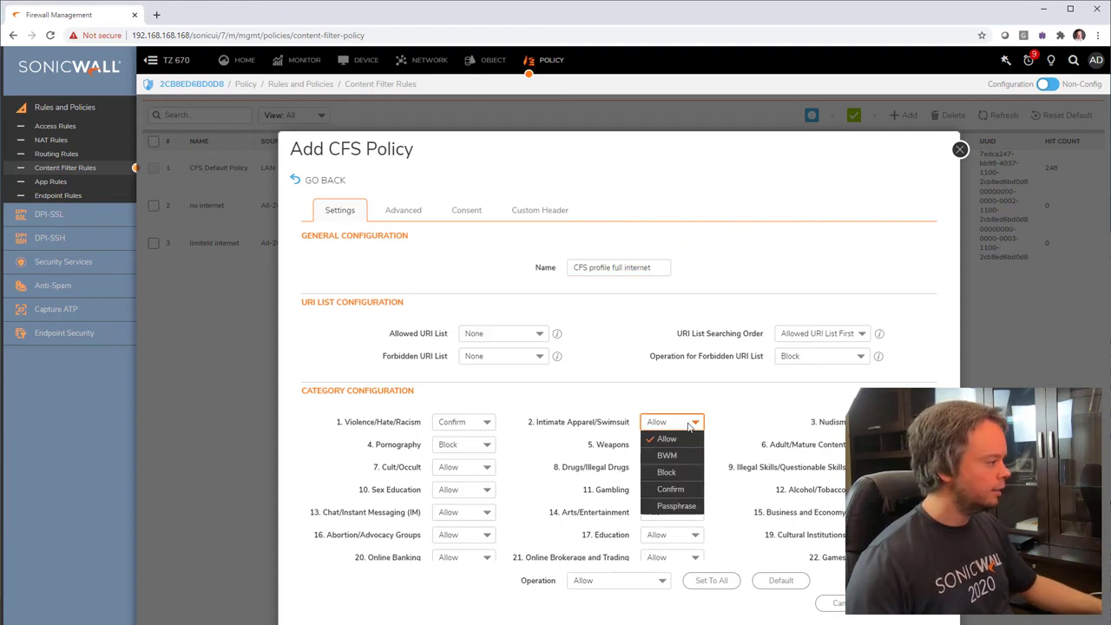
click(685, 491)
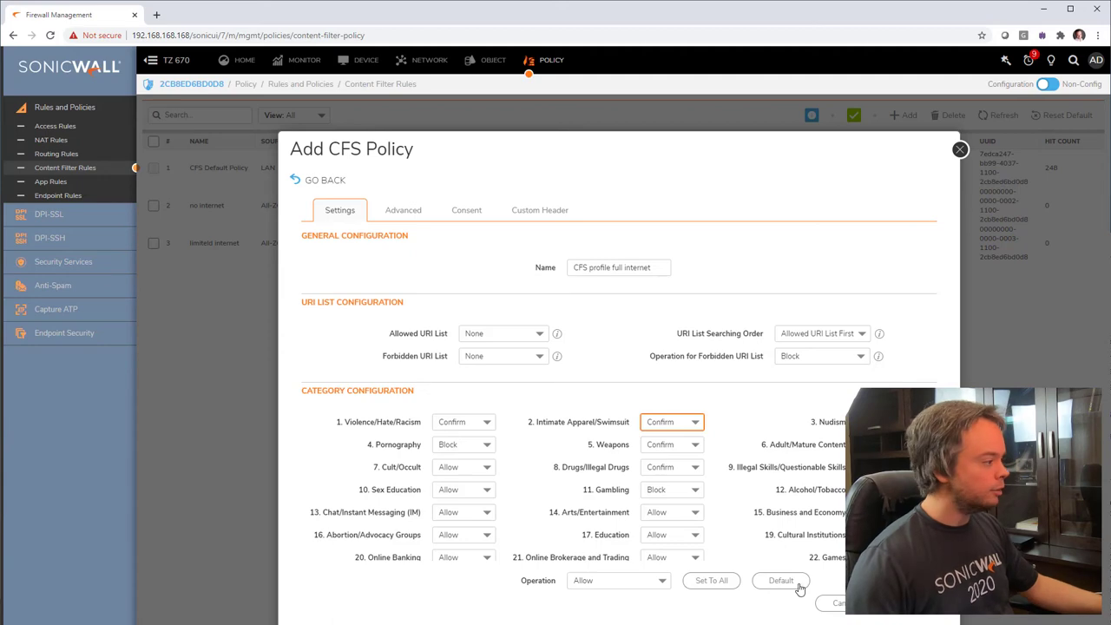
click(894, 602)
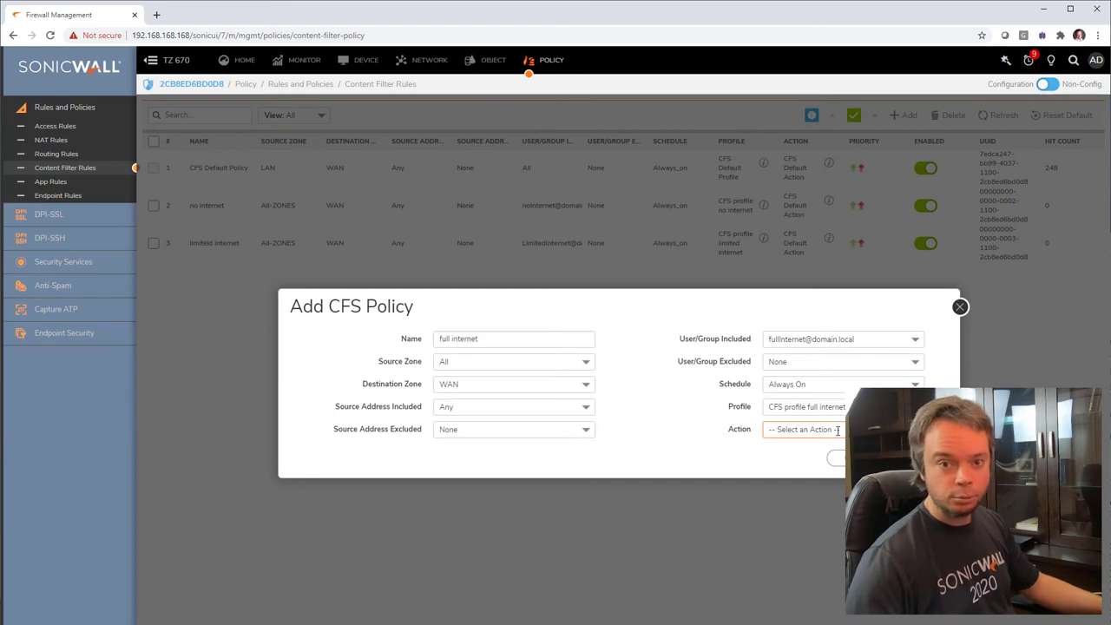
- Assign CFS Default Action to the "full internet" policy, add the policy and close the dialog
click(837, 430)
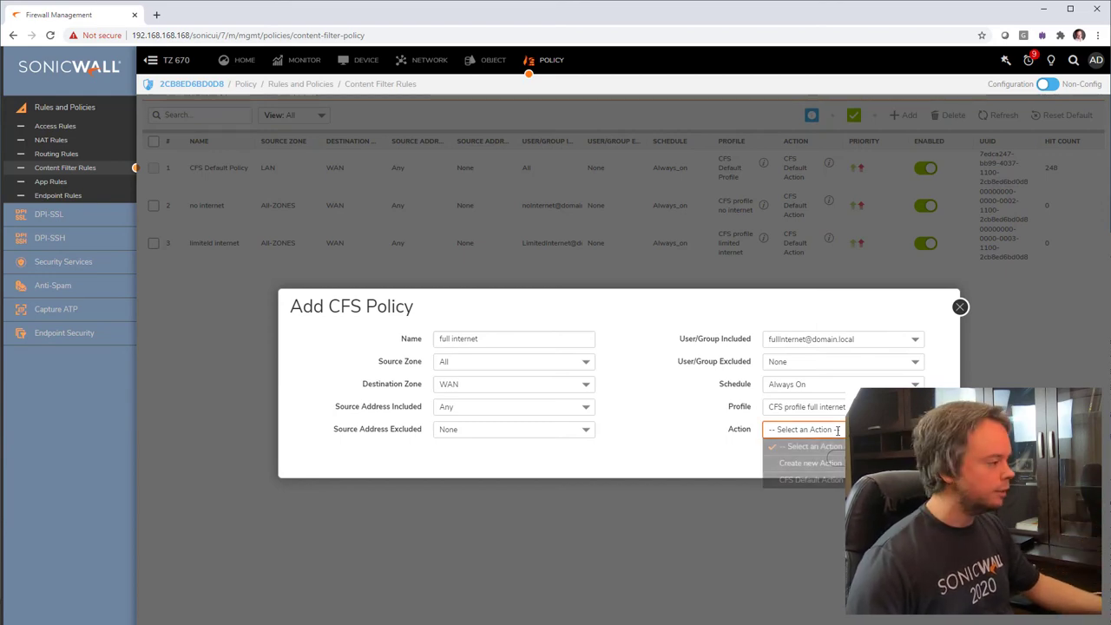
click(829, 480)
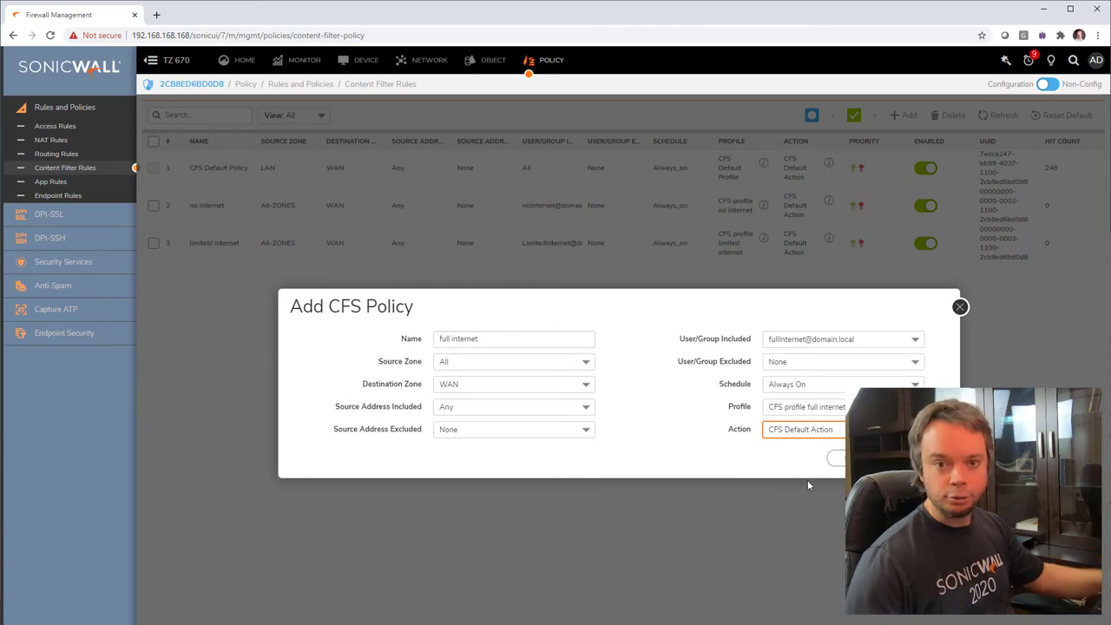
click(855, 458)
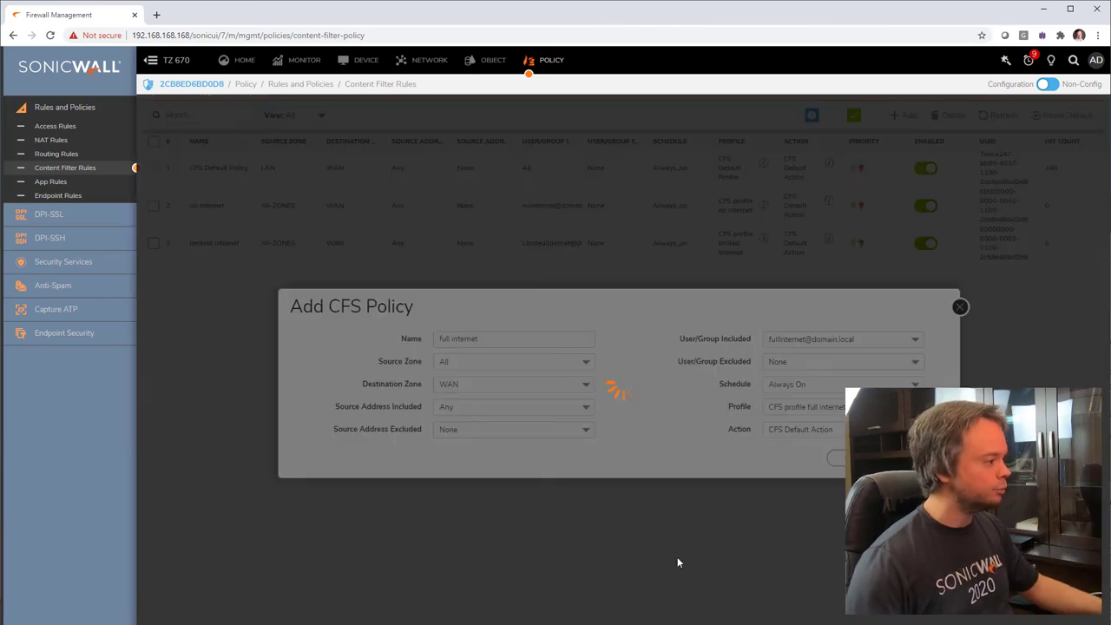
click(960, 307)
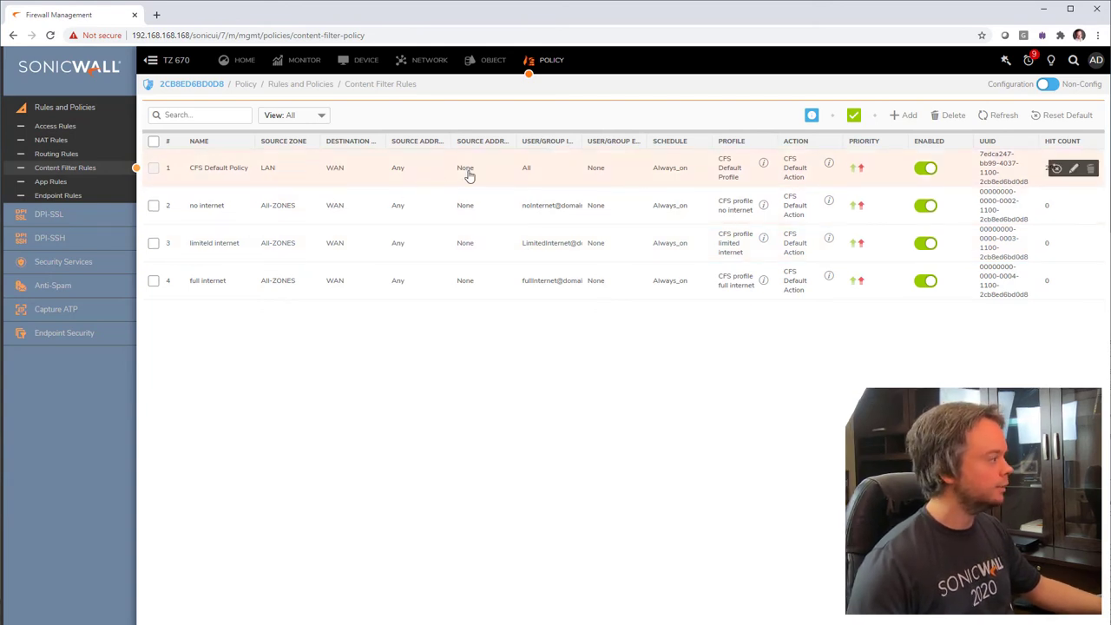
- Change the priority of the CFS Default Policy to 4 and close the priority dialog
click(857, 168)
click(548, 406)
click(512, 407)
click(574, 407)
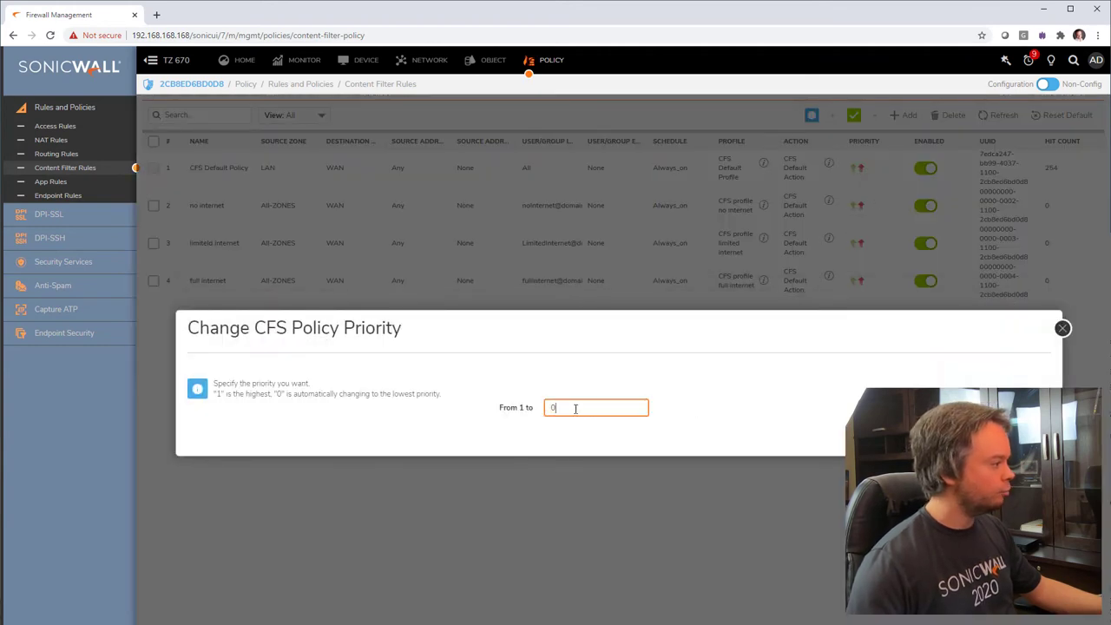
text(4)
click(557, 500)
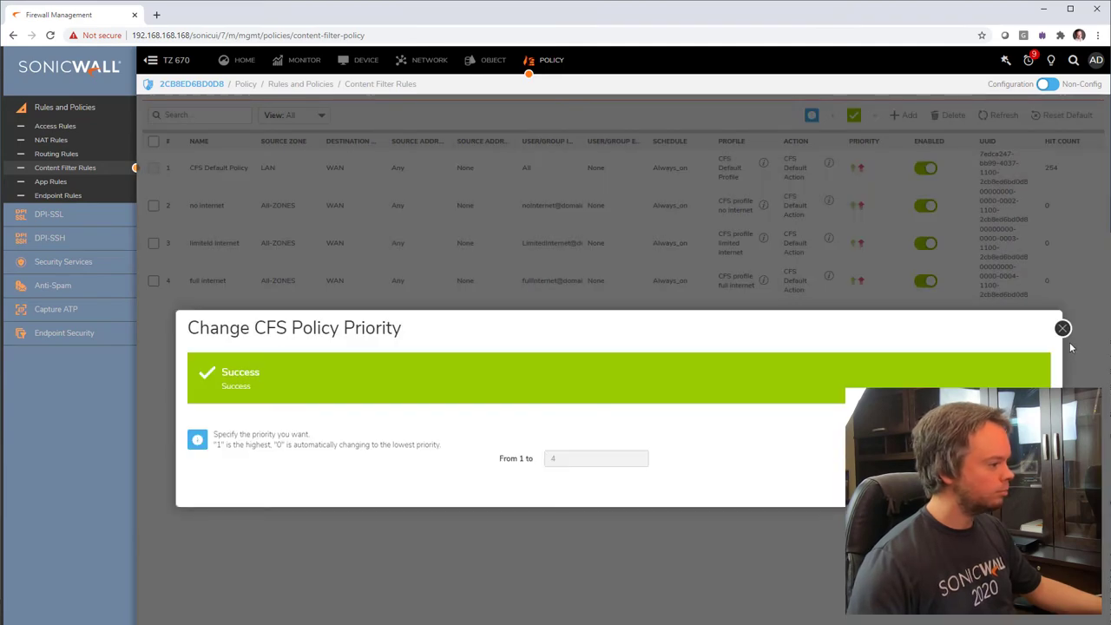
click(1062, 328)
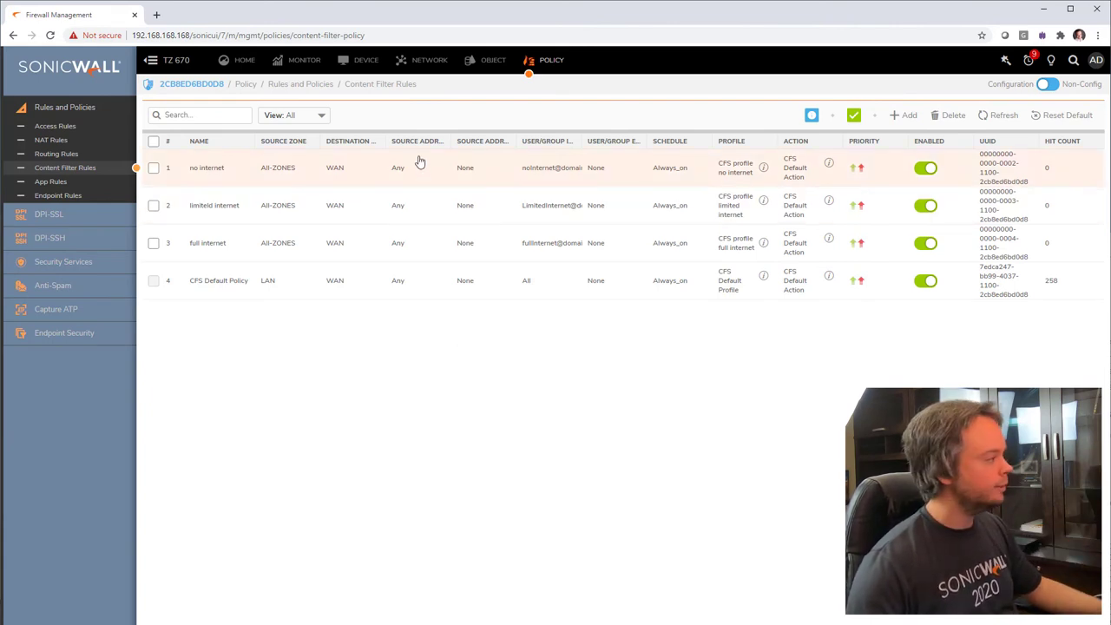
- Set the source zone of the CFS Default Policy to All, keep CFS Default Profile, and save the policy
mouse_move(413, 287)
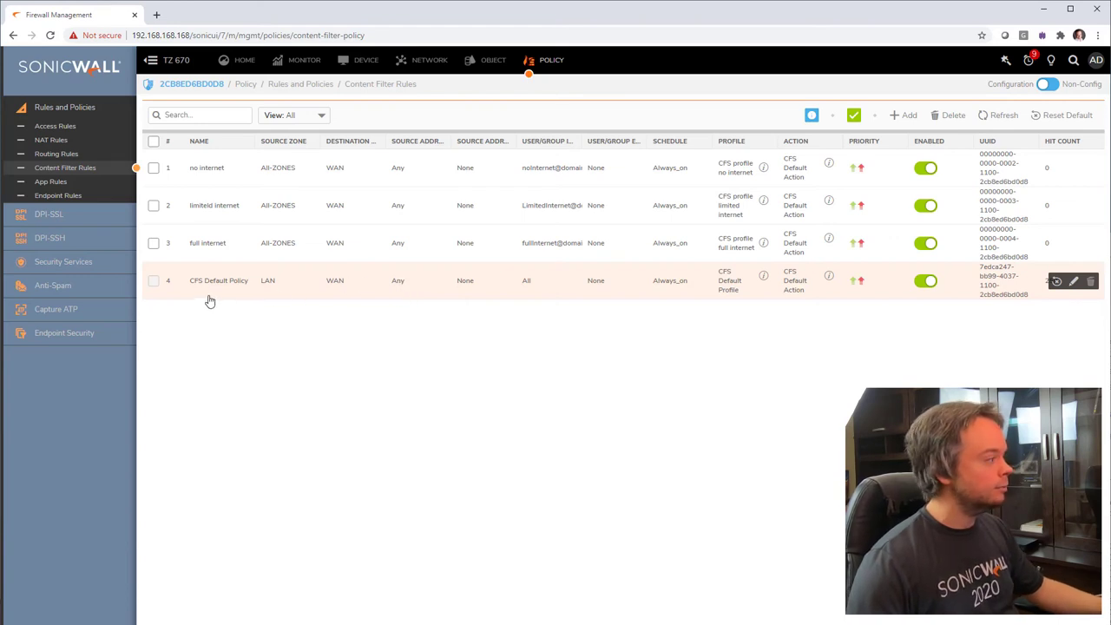
drag(191, 287, 255, 333)
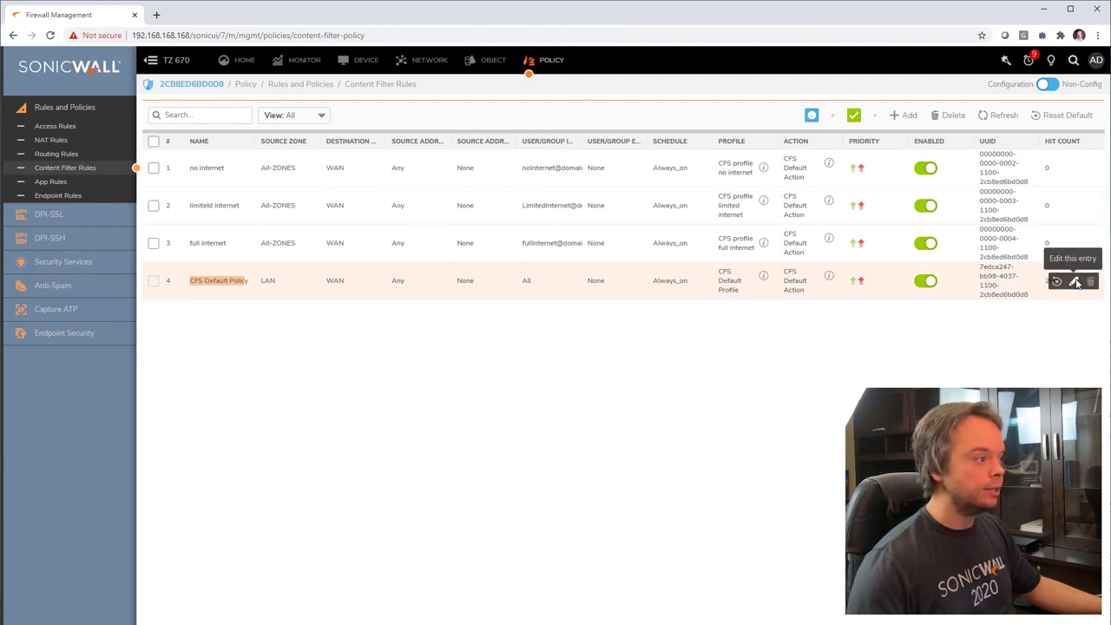
click(1073, 282)
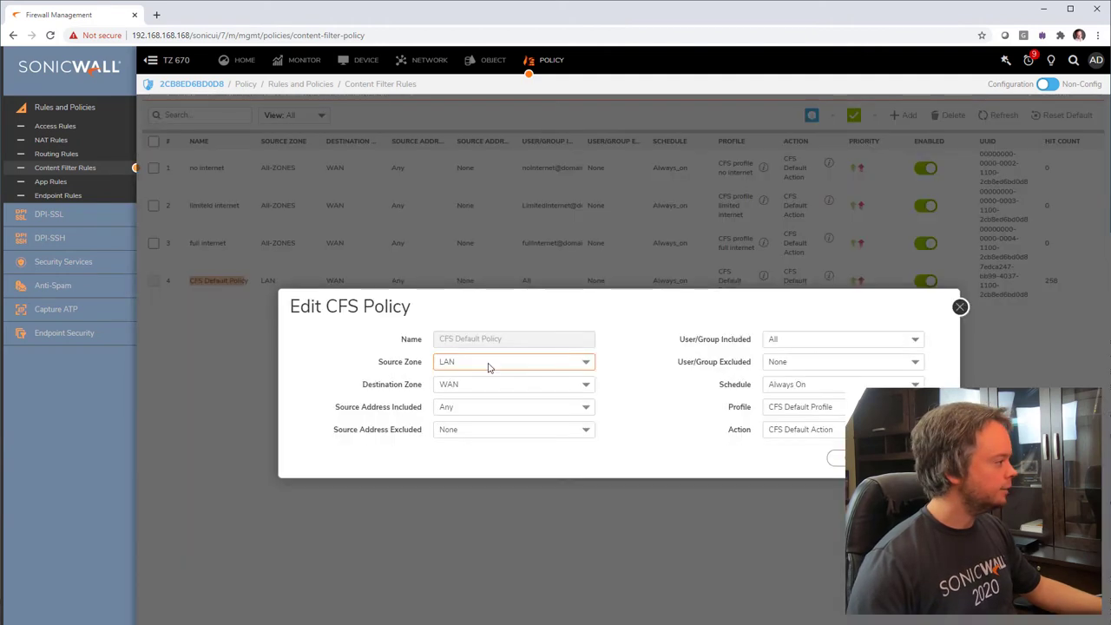
click(488, 363)
click(489, 398)
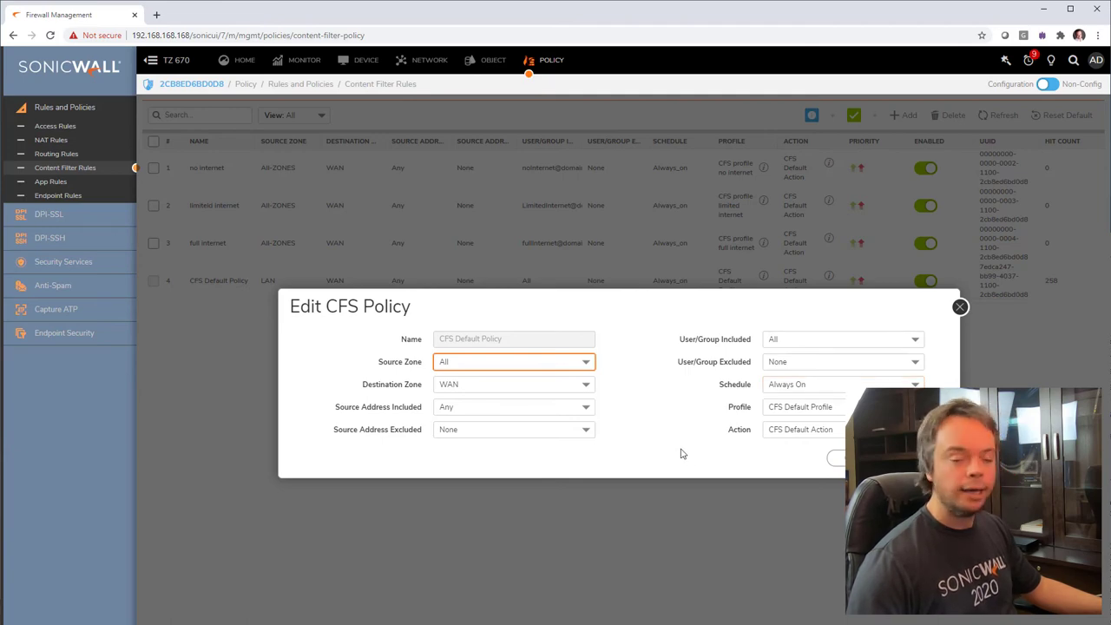
click(902, 406)
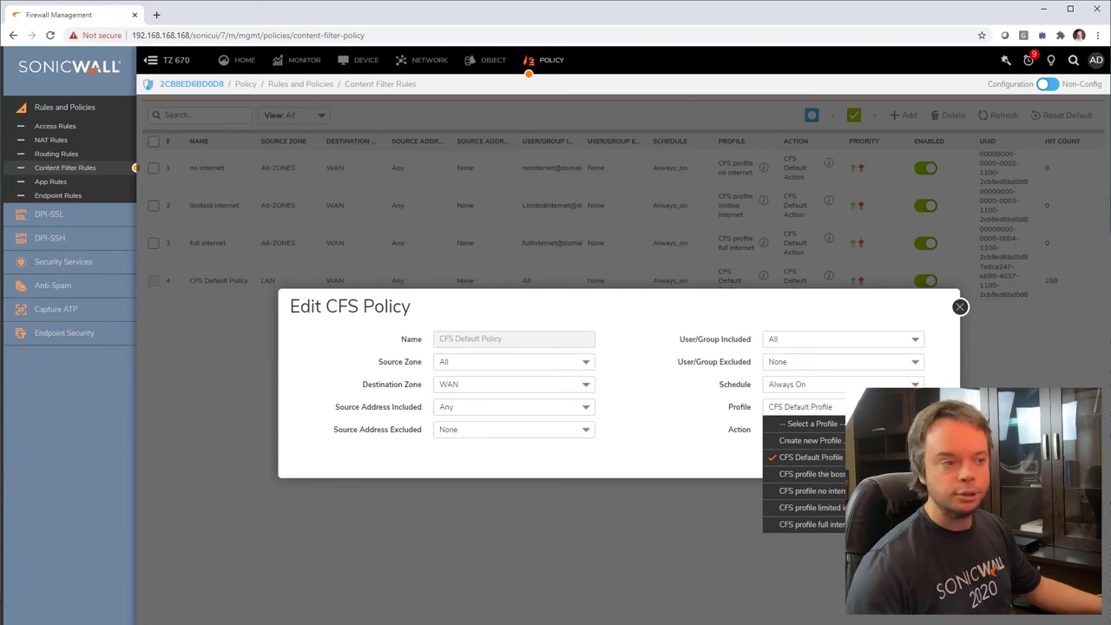
key(Escape)
key(Return)
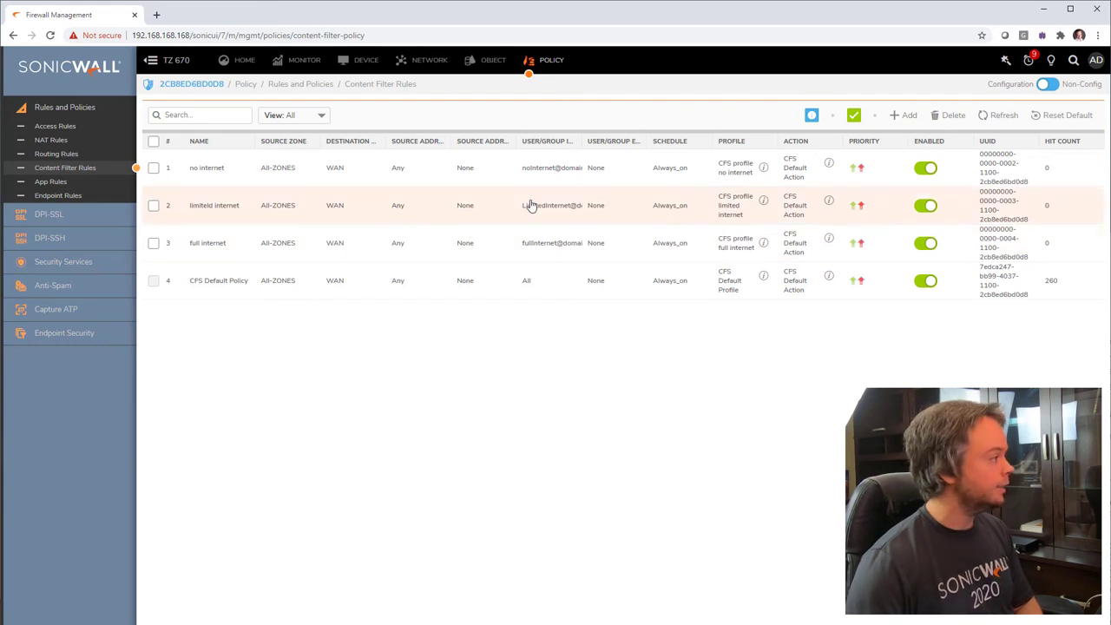
drag(522, 210, 578, 211)
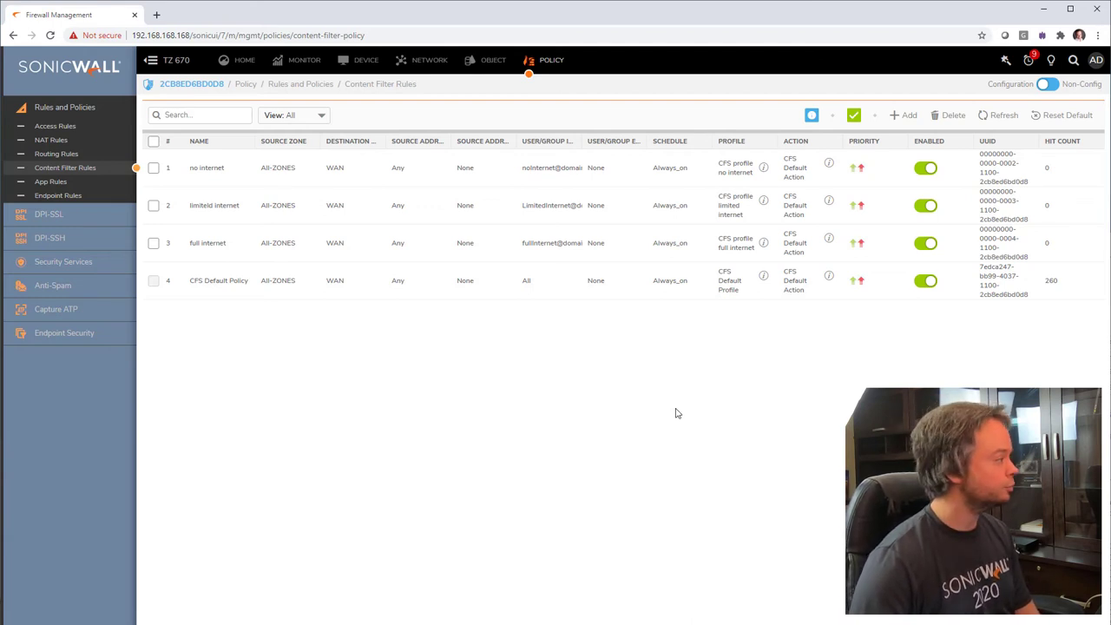
click(905, 116)
click(504, 341)
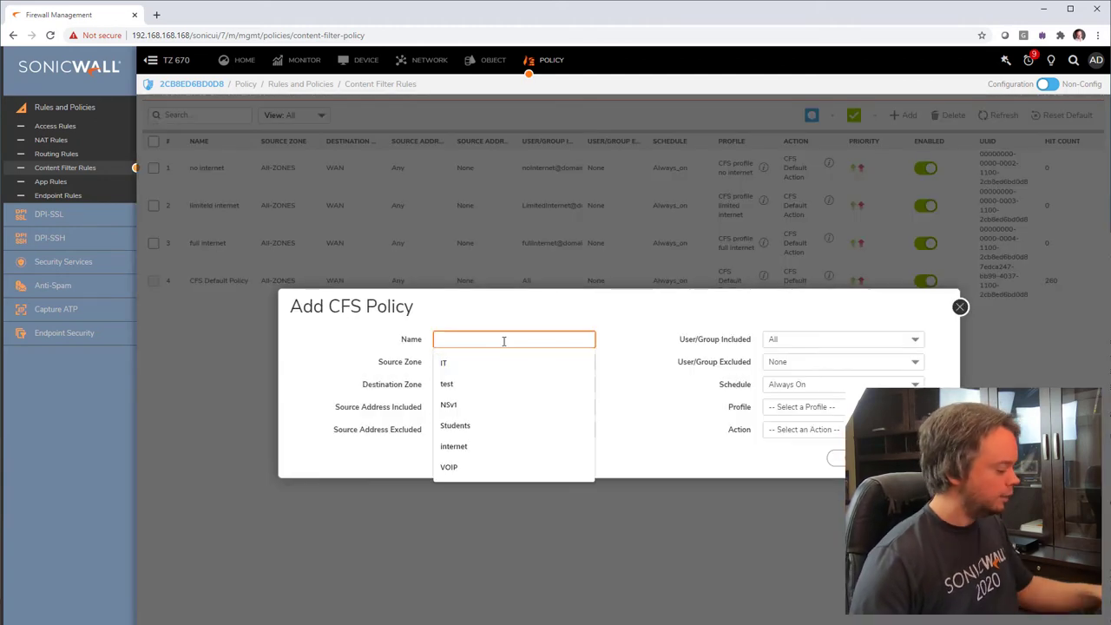
text(server)
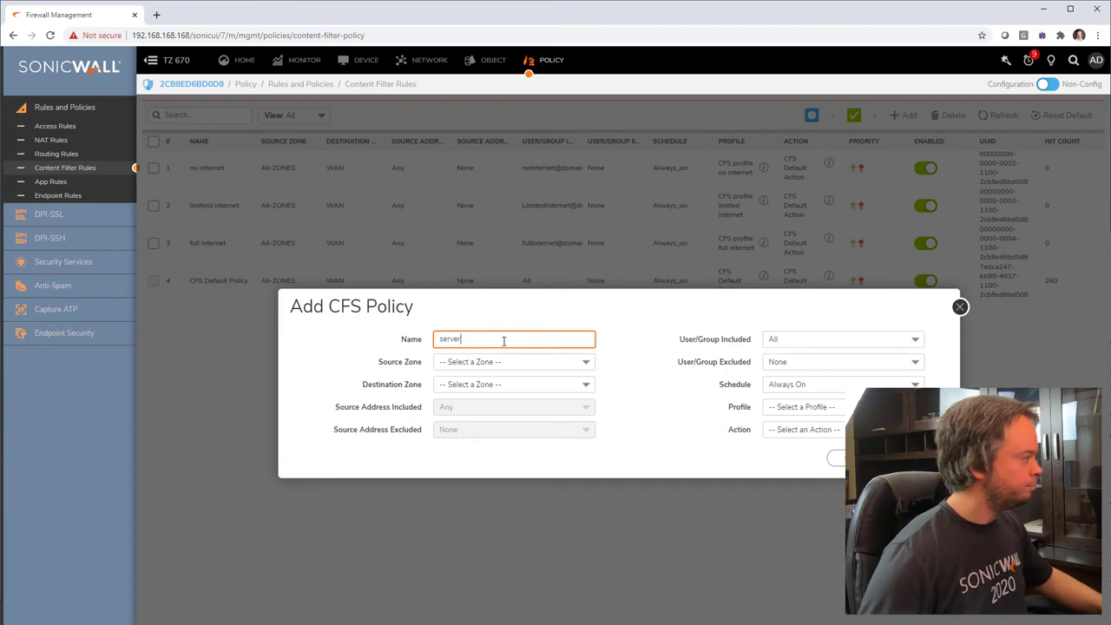
click(958, 308)
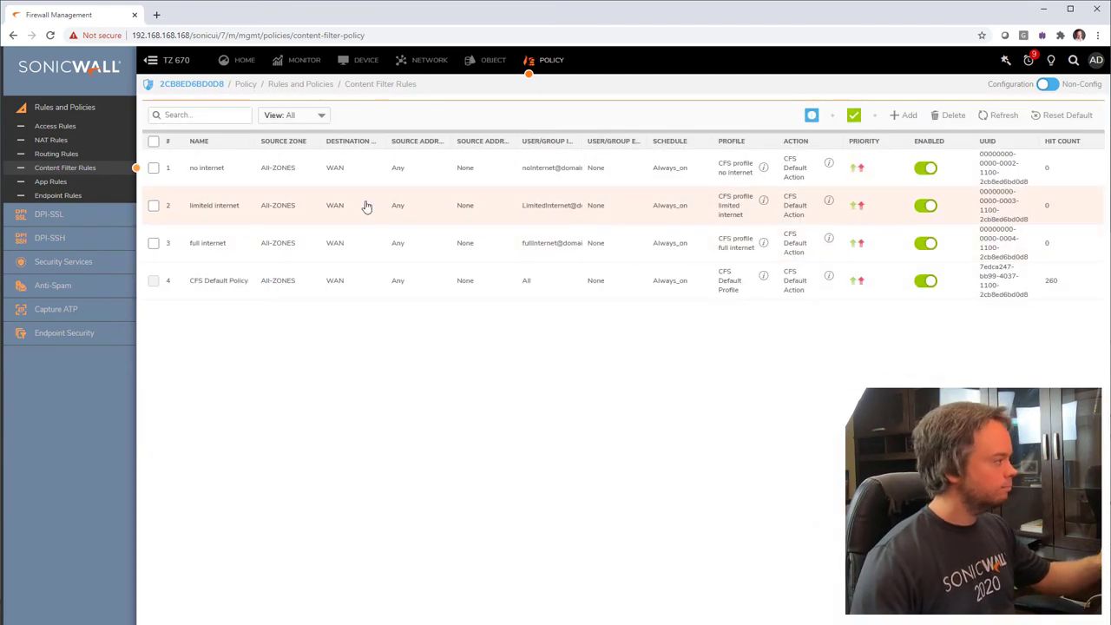
- Create a host address object named "ad server" in the LAN zone with IP address 192.168.168.40 and save it
click(487, 63)
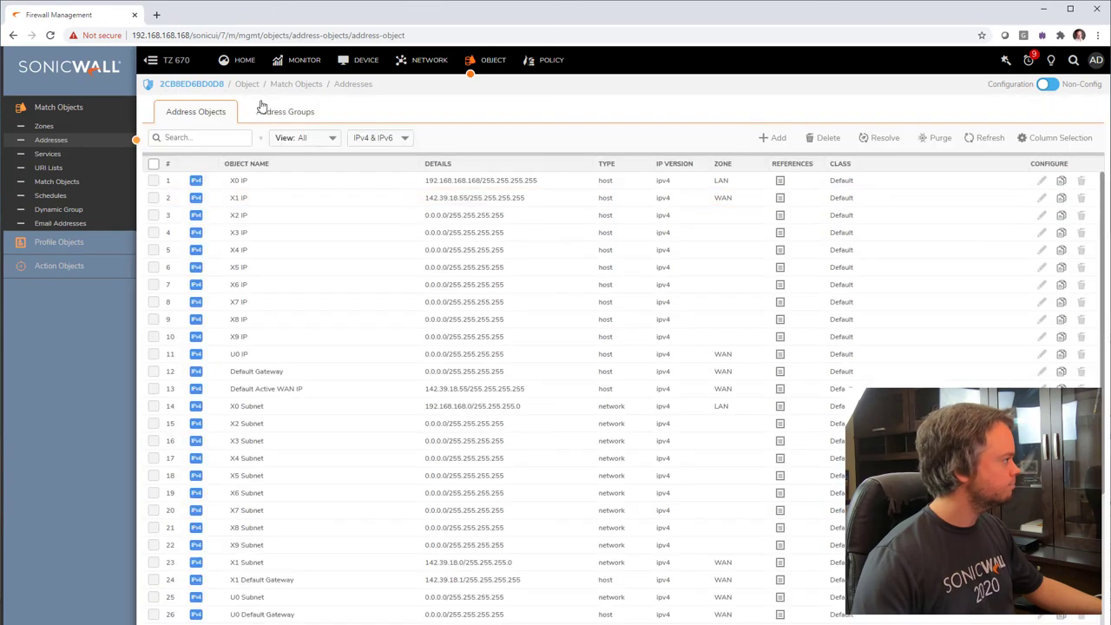
click(771, 138)
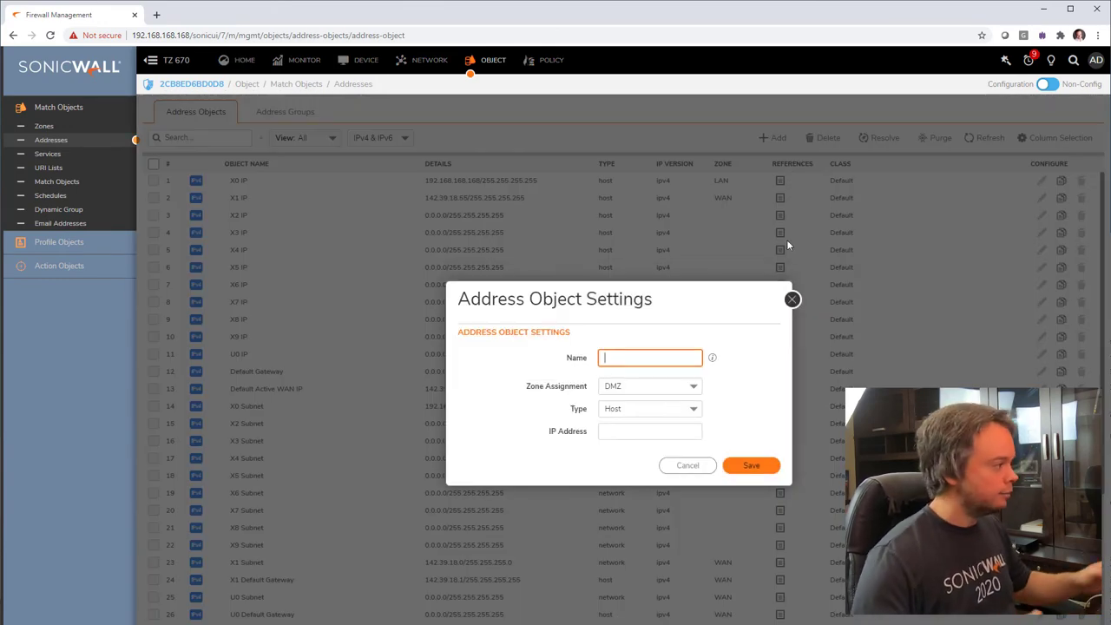
text(ad server)
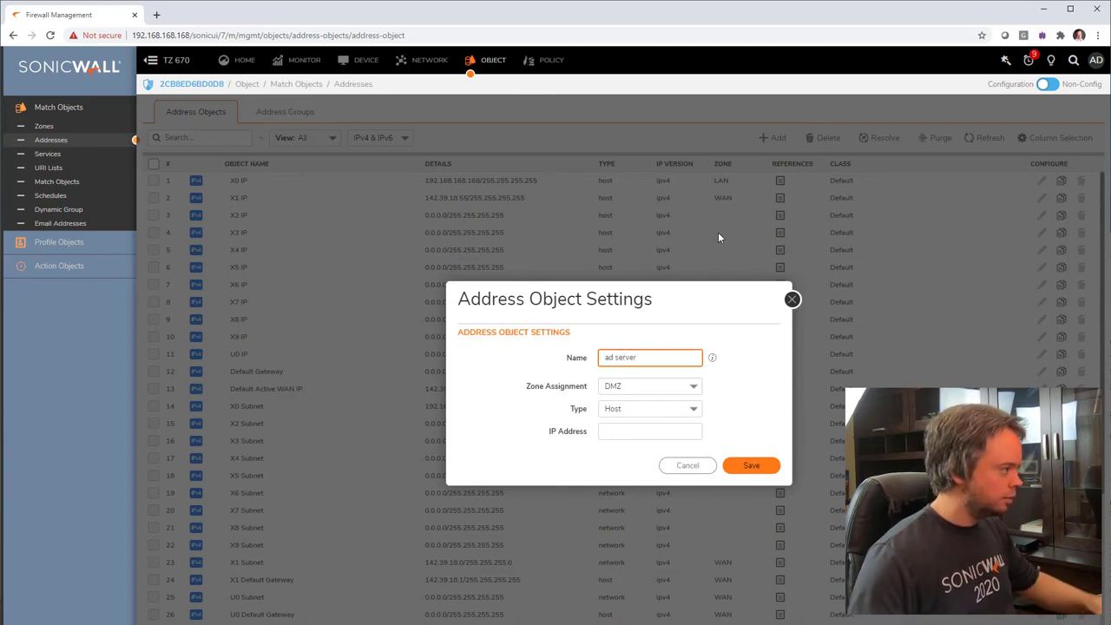
click(692, 386)
click(674, 404)
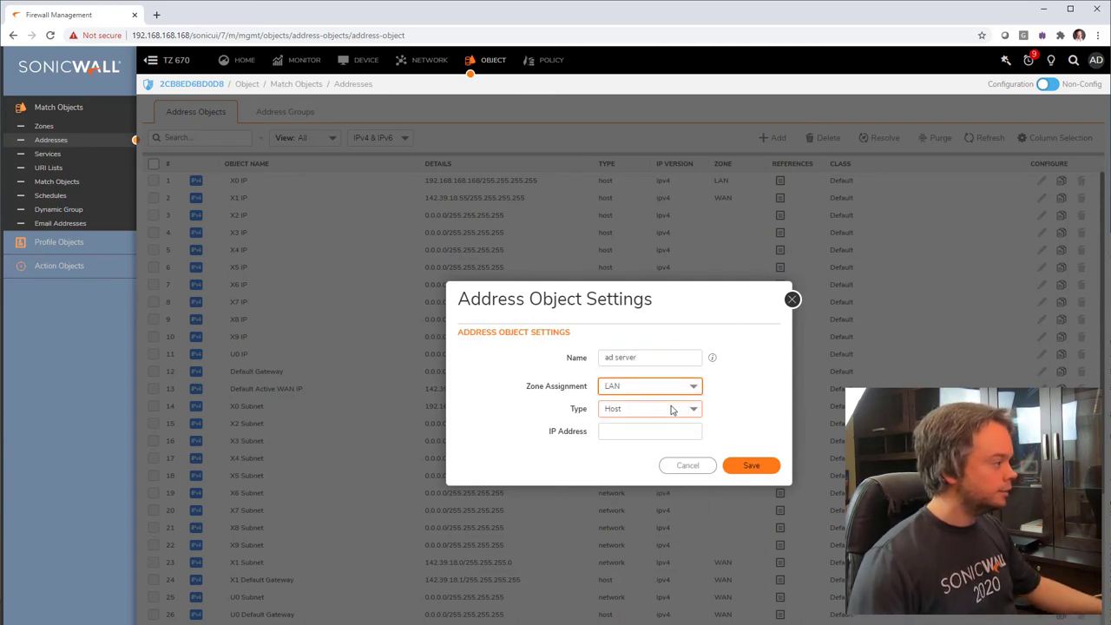
click(663, 433)
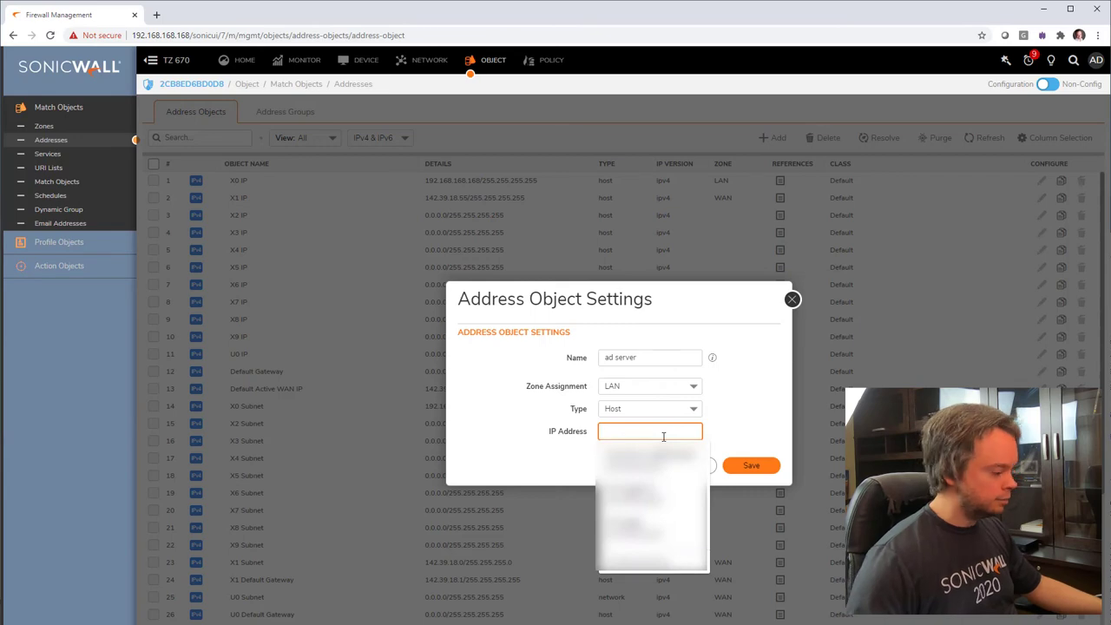
text(192.168.168)
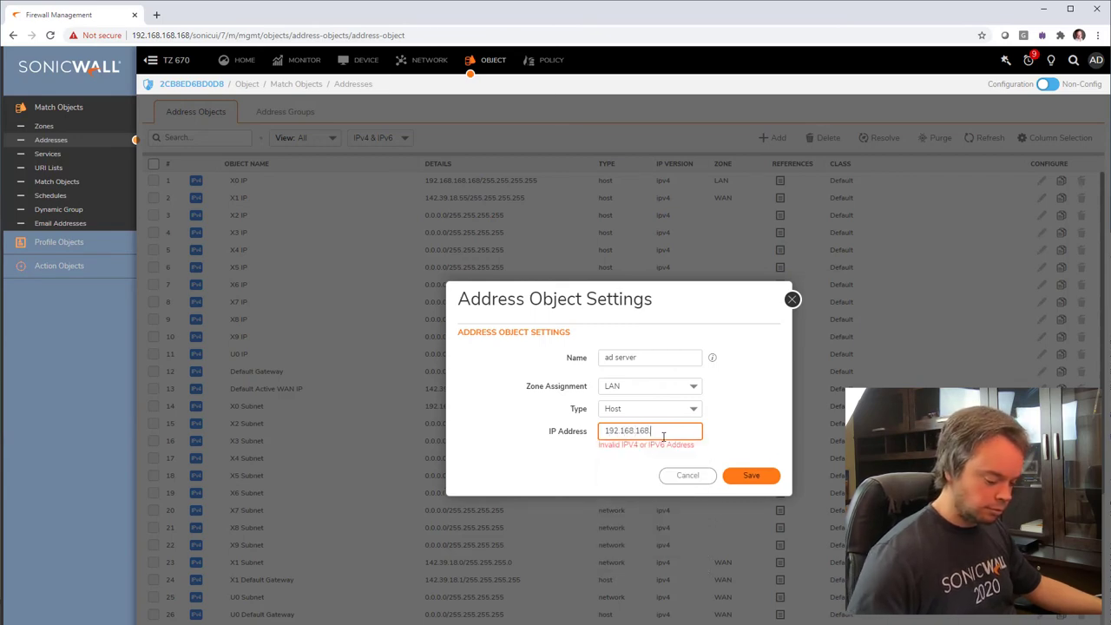
text(.40)
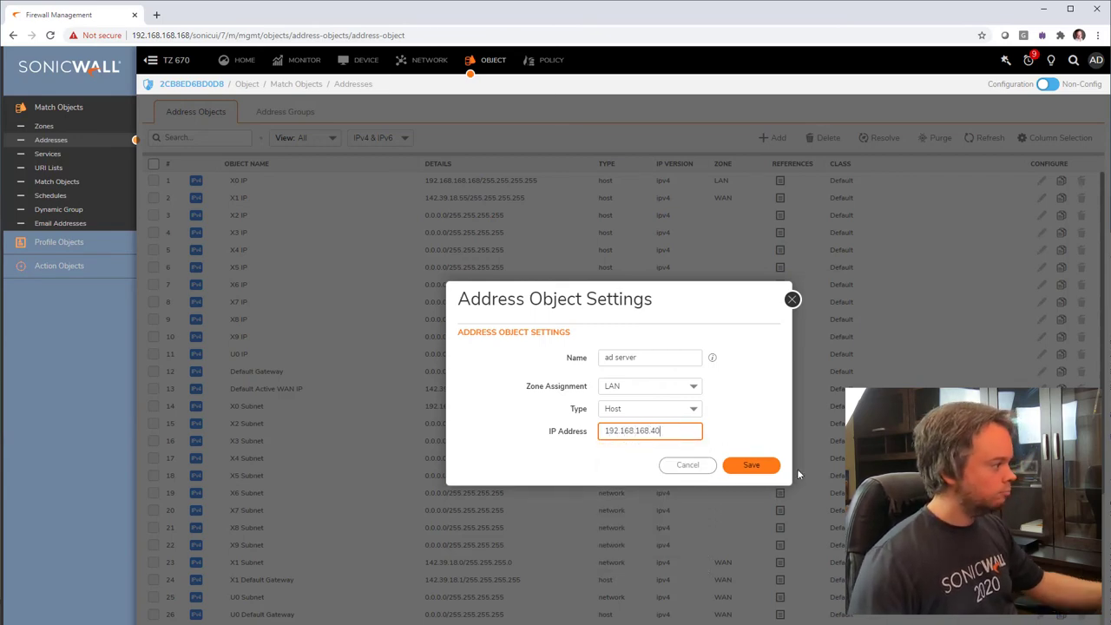
click(750, 464)
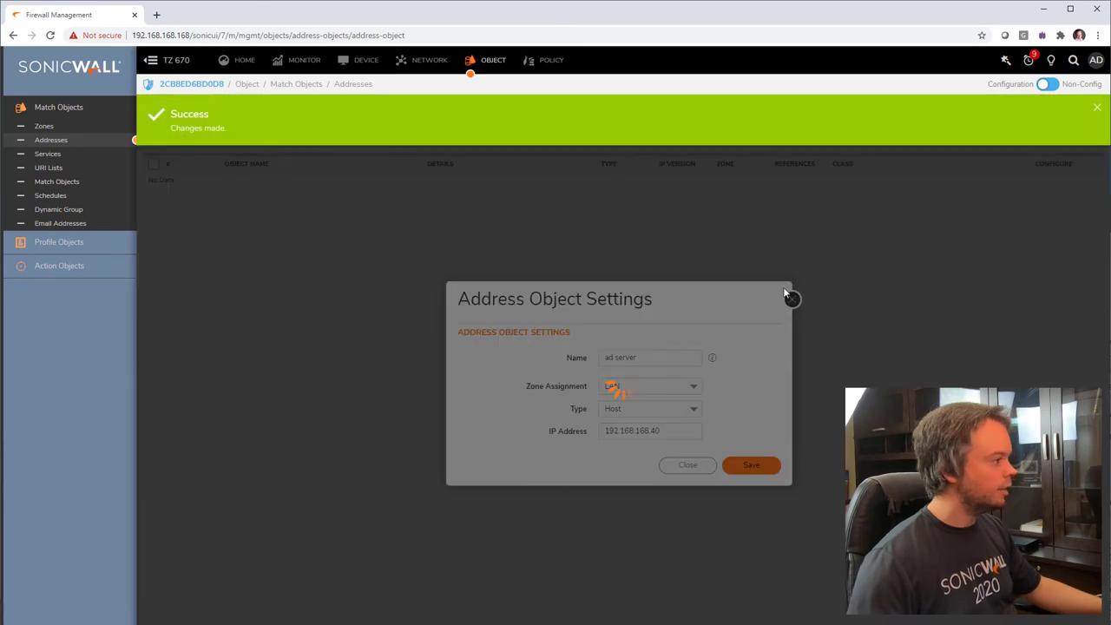
- Create a host address object named "HR server" in the LAN zone with IP address 192.168.168.41 and save it
click(611, 357)
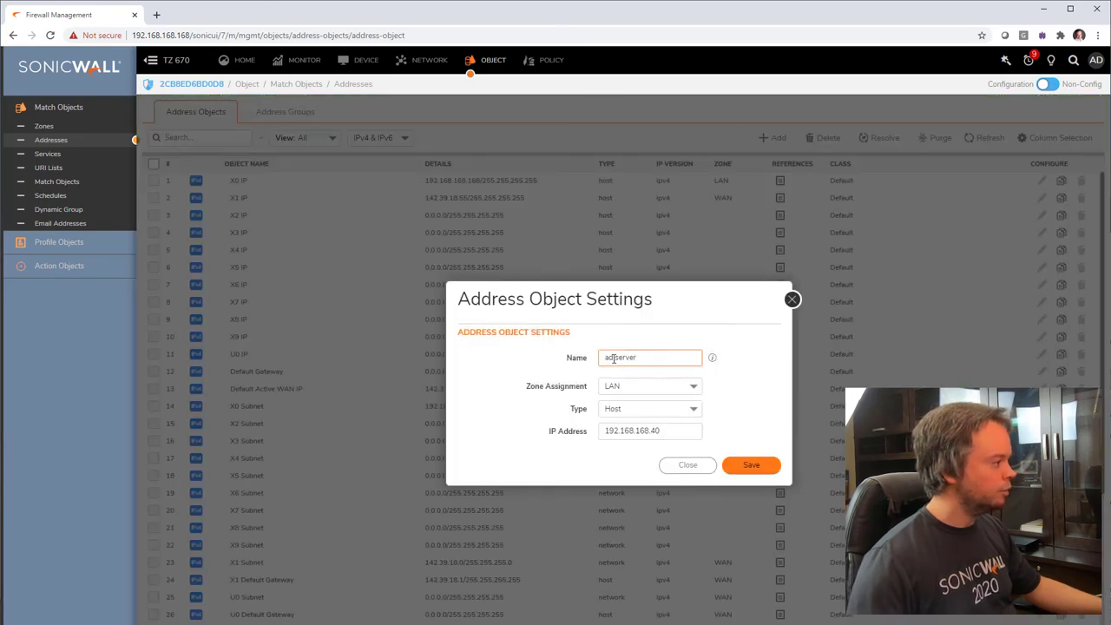
key(shift+Home)
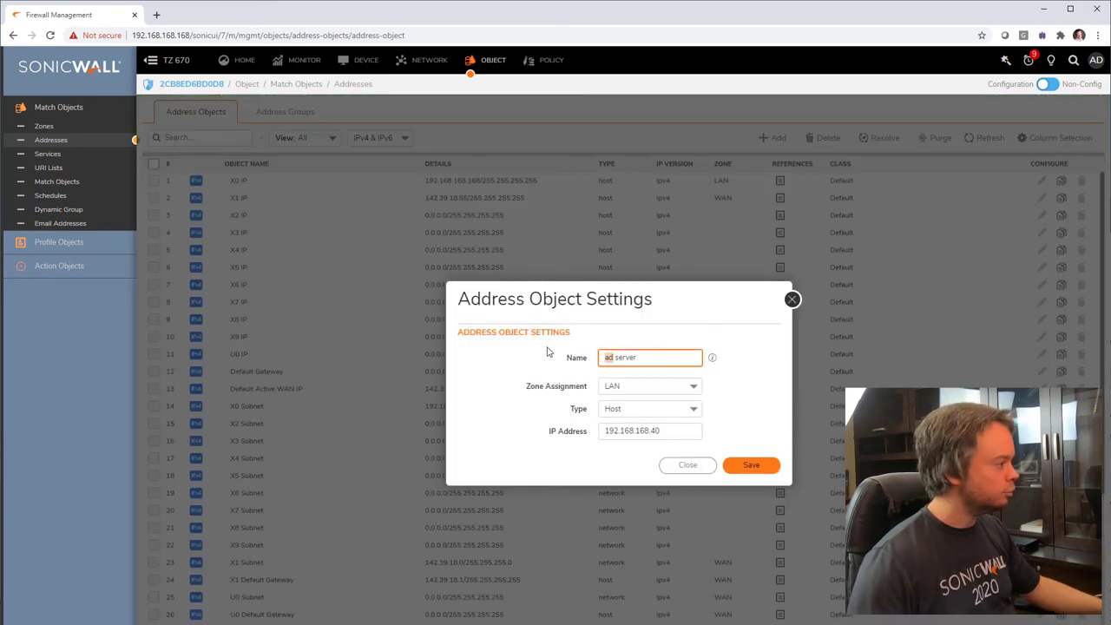
text(HR)
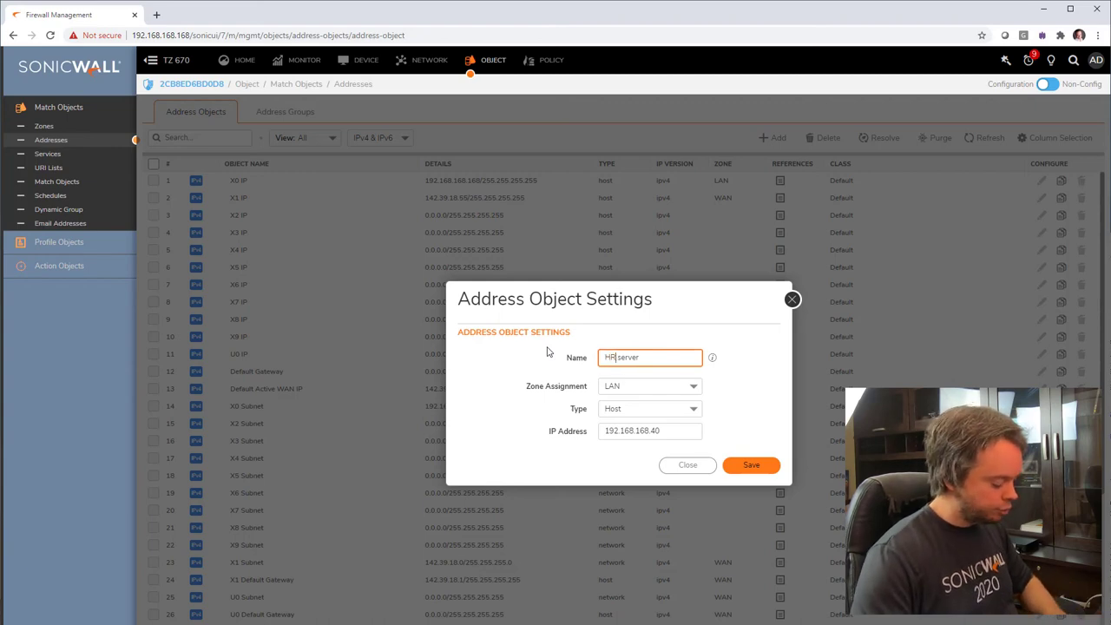
click(664, 432)
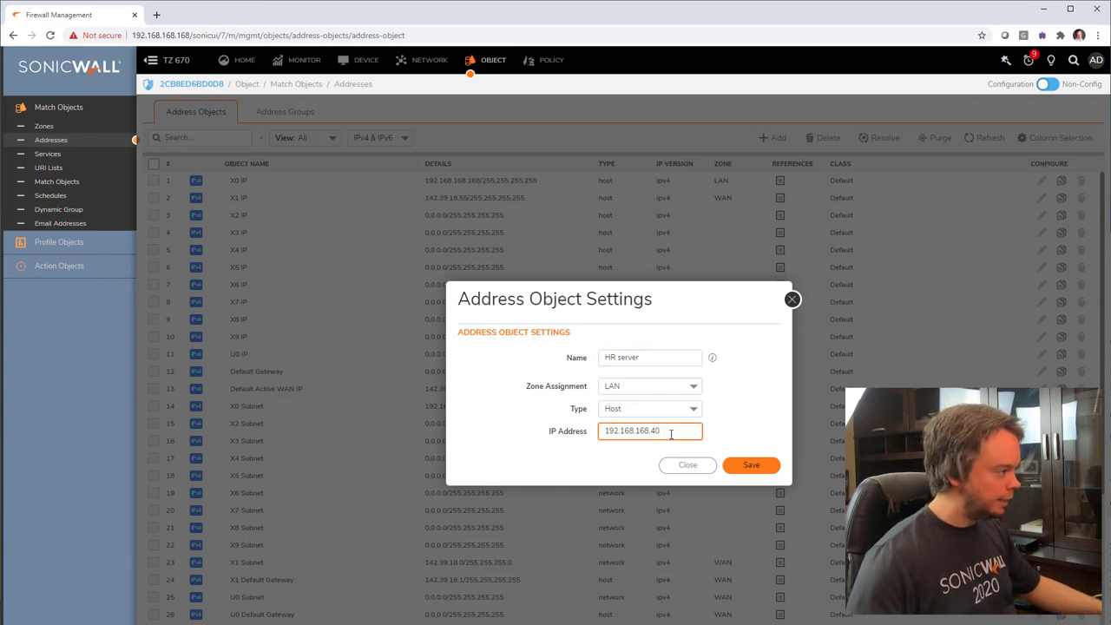
click(745, 469)
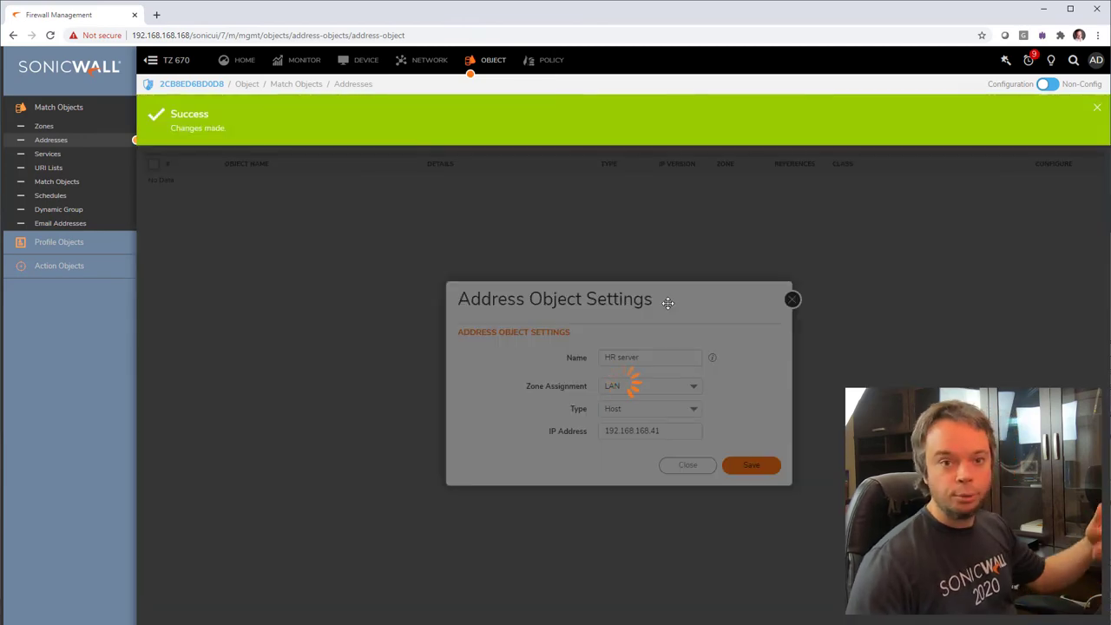
- Examine the fields that the Network and Range types offer for an address object
click(695, 389)
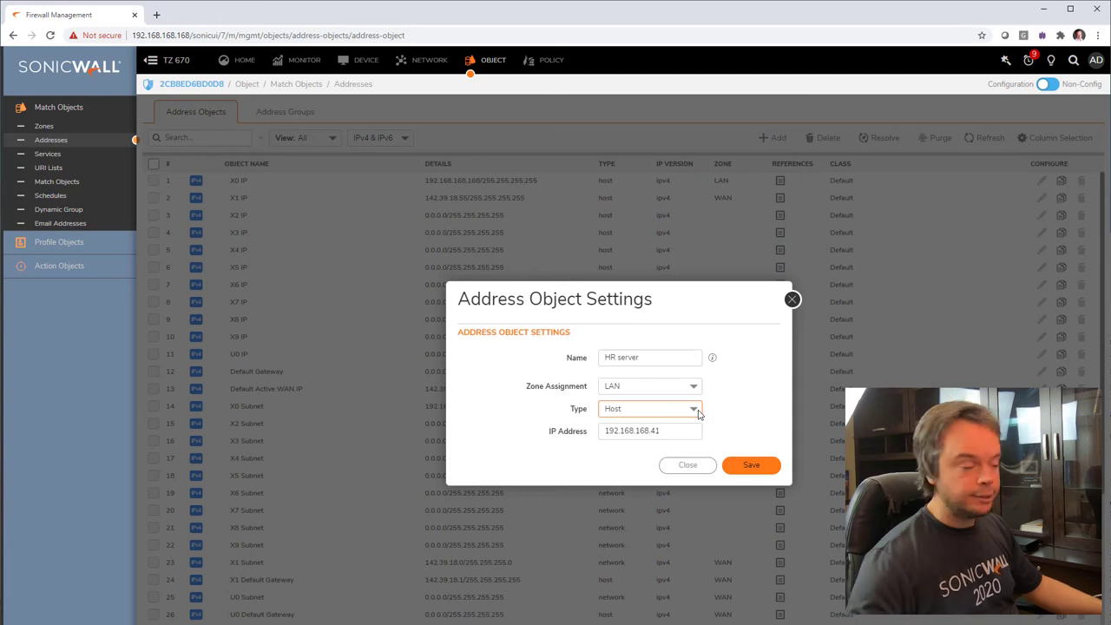
click(693, 409)
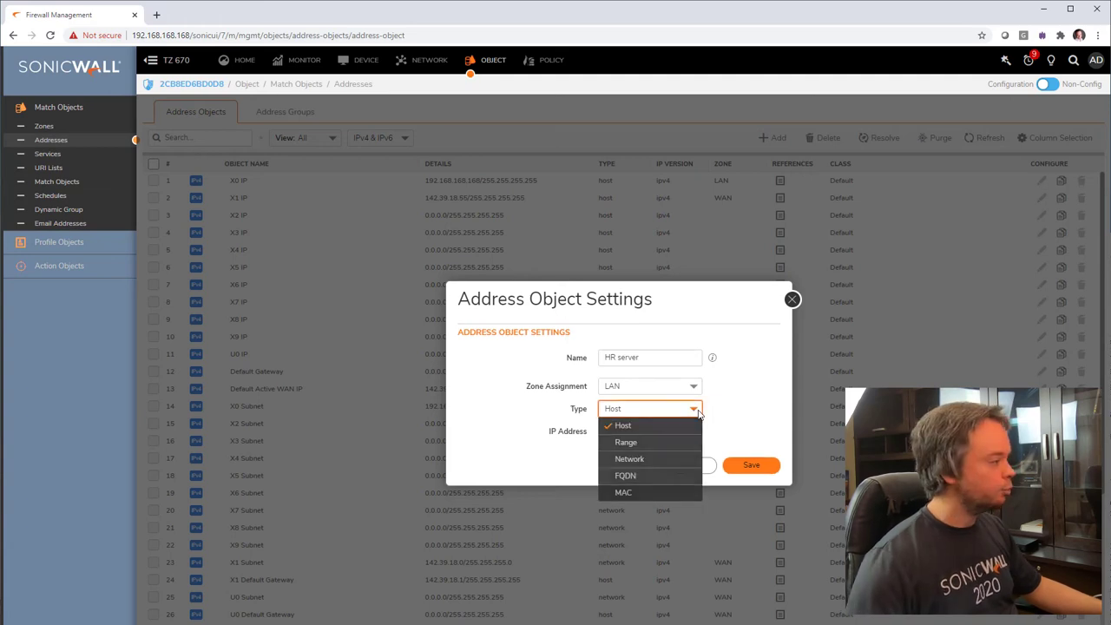
click(639, 459)
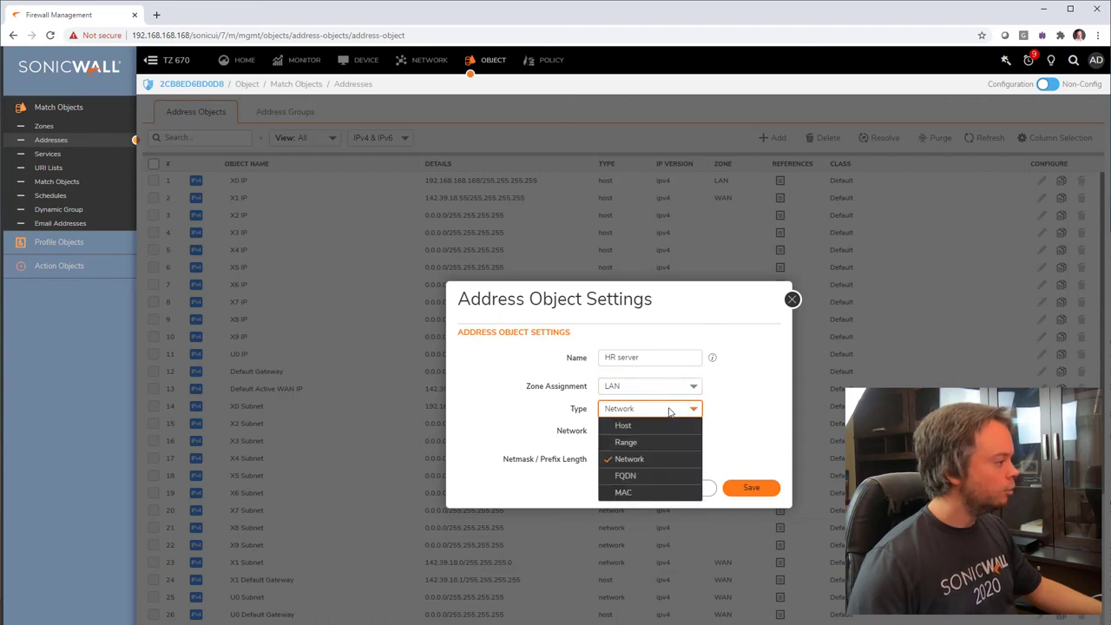
click(666, 408)
click(672, 443)
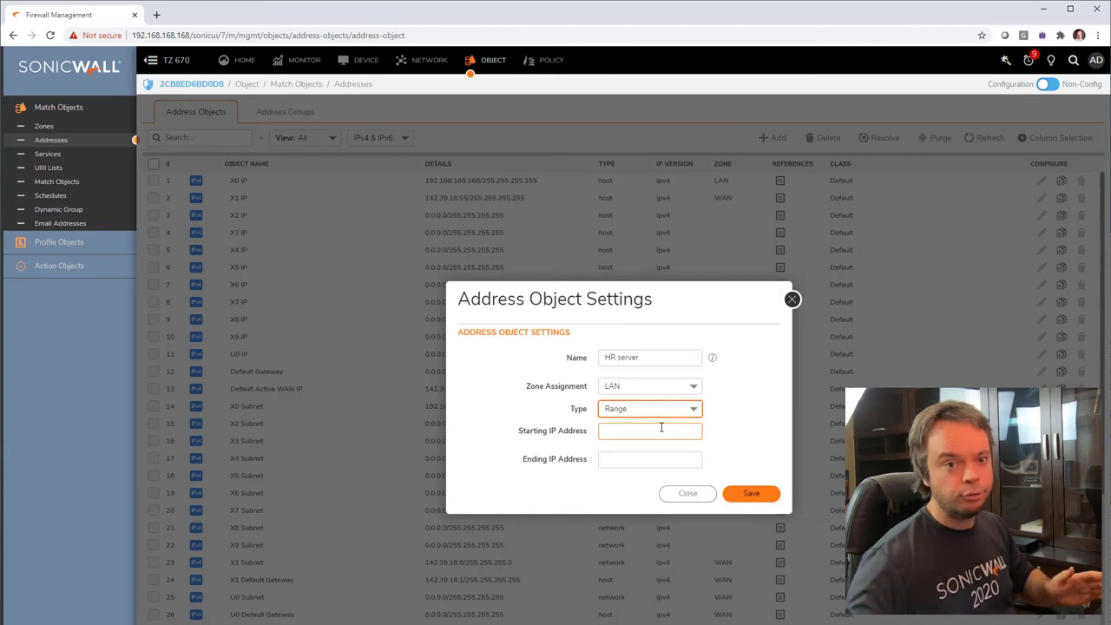
- Close the address object settings without saving and filter the address object list to custom objects
click(792, 299)
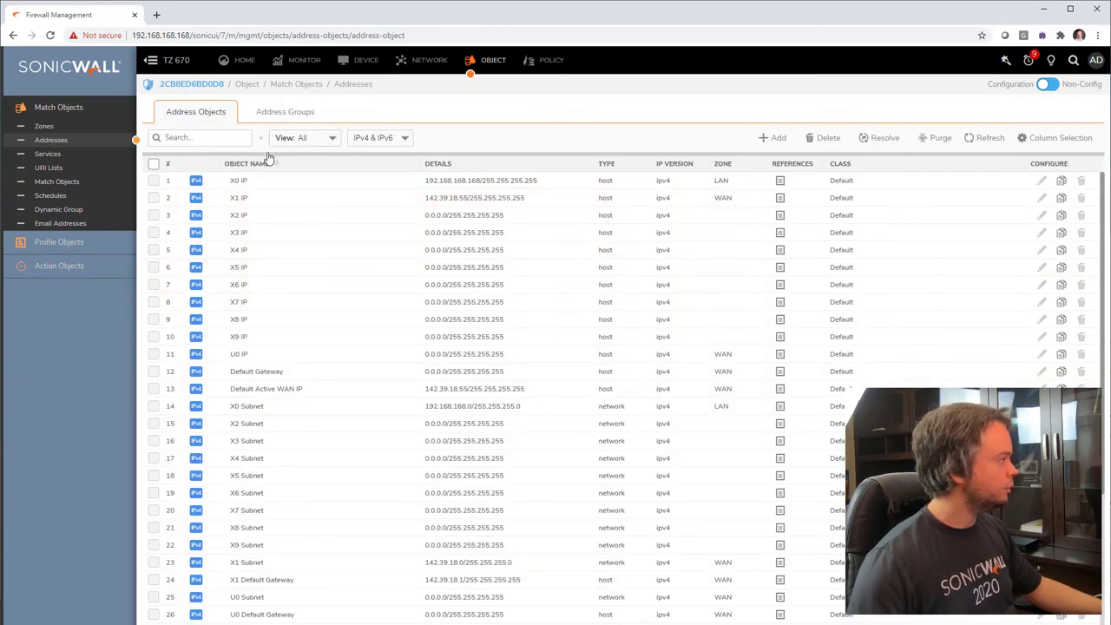
click(306, 141)
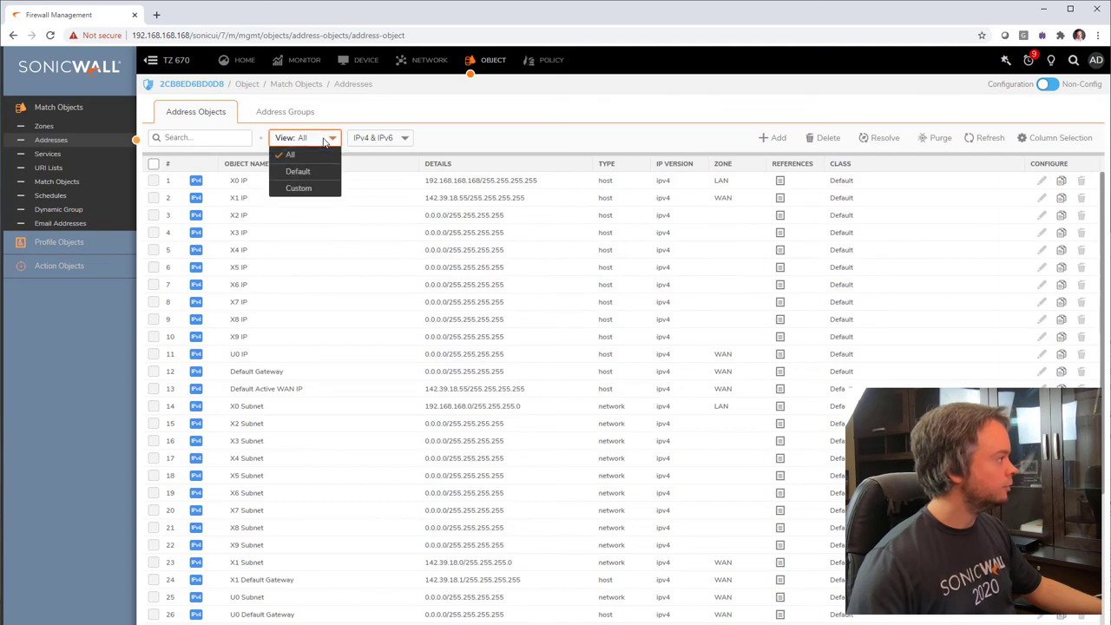
click(314, 190)
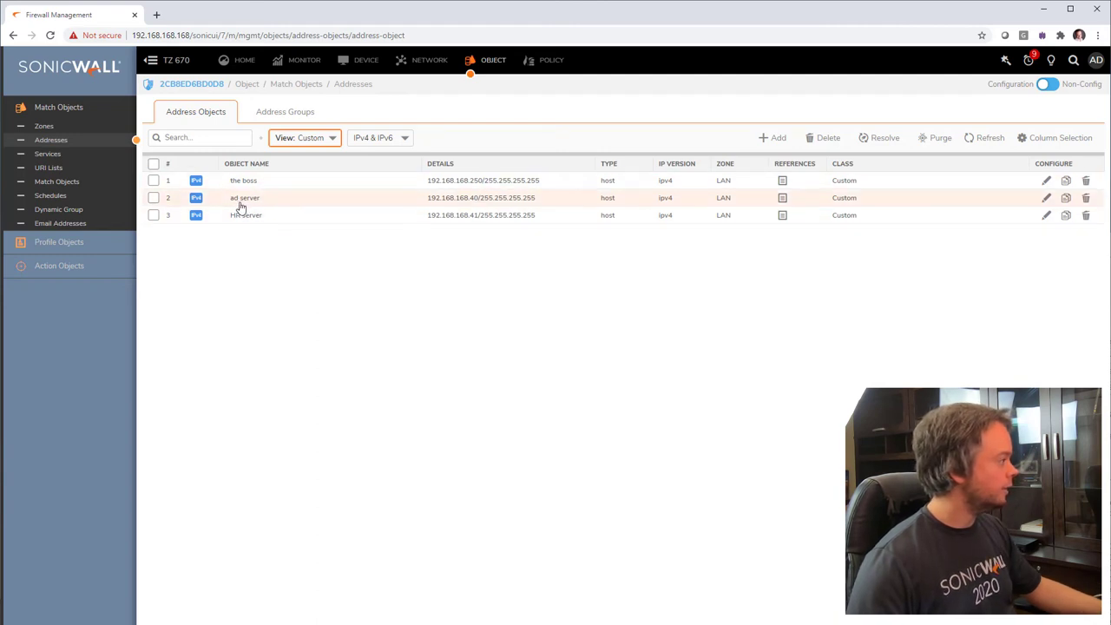
- Start a new address group named "servers" and add the ad server host to it
click(270, 113)
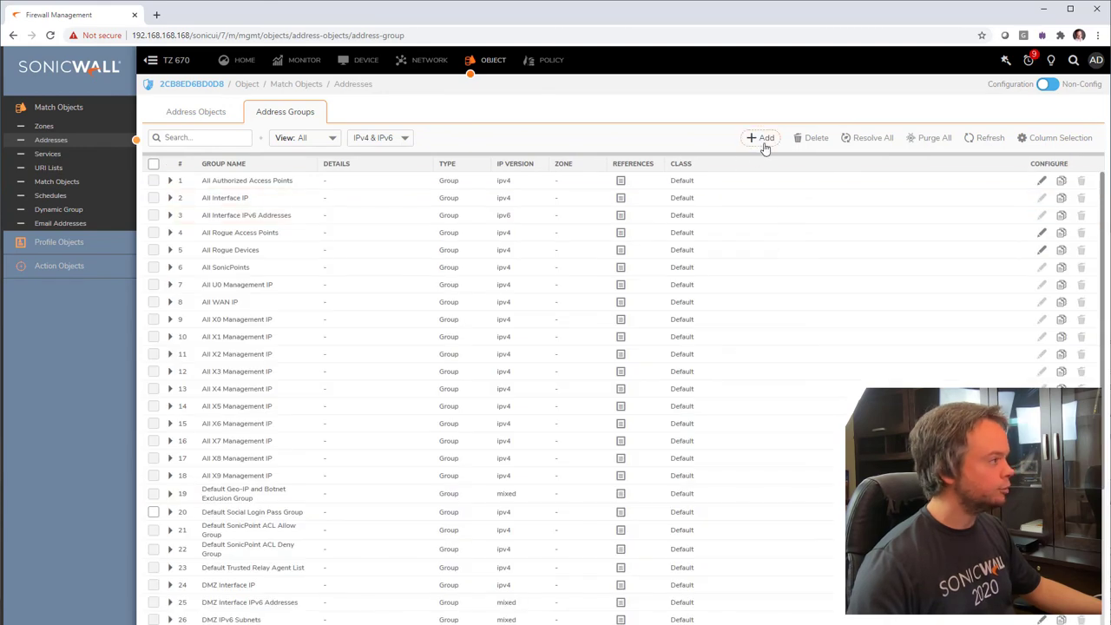
click(763, 139)
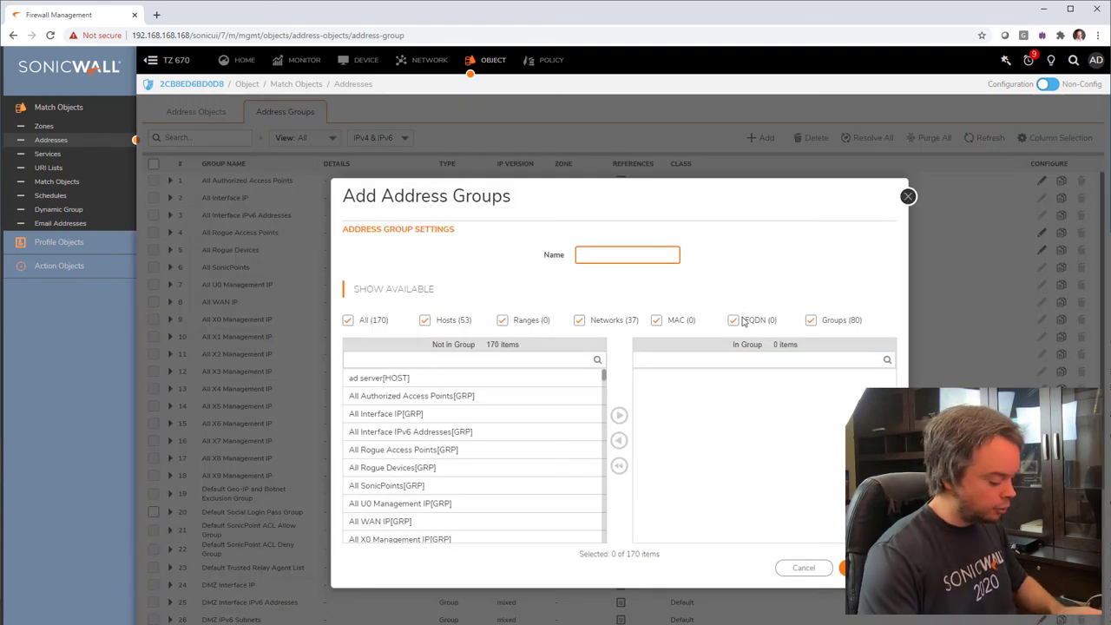
text(servers)
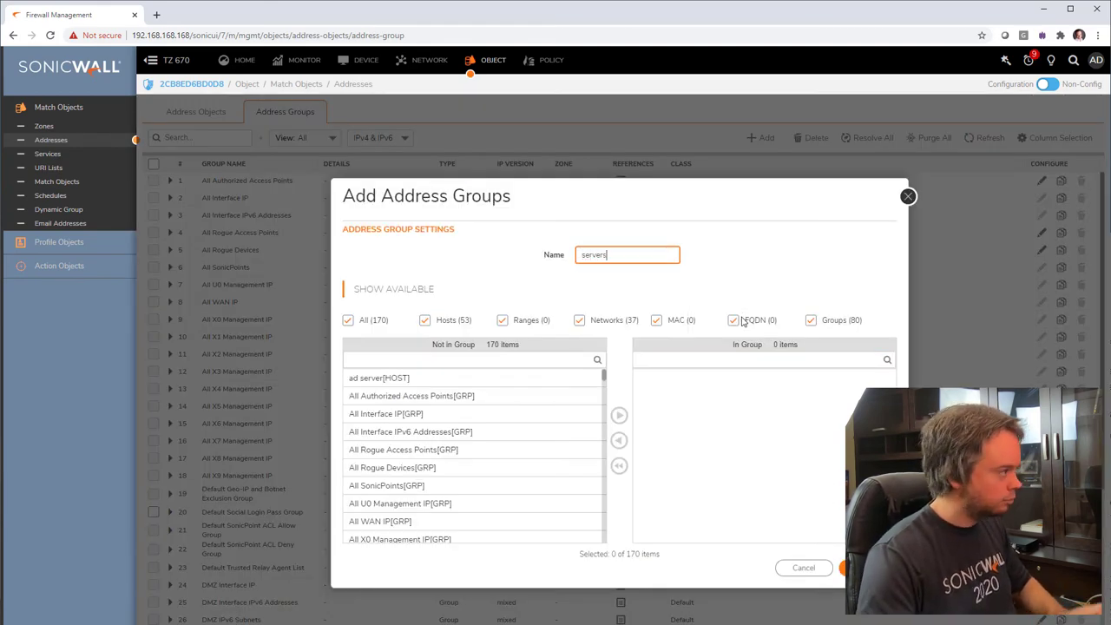
click(426, 382)
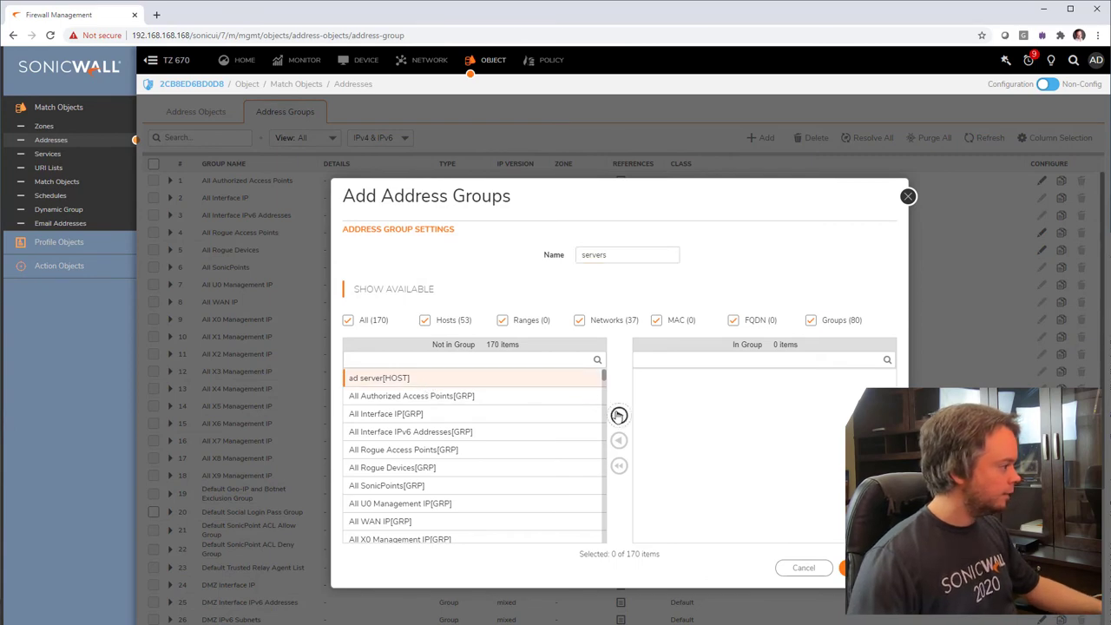
click(618, 415)
- Find the HR server host and add it to the "servers" group, save the group and close the dialog
click(415, 359)
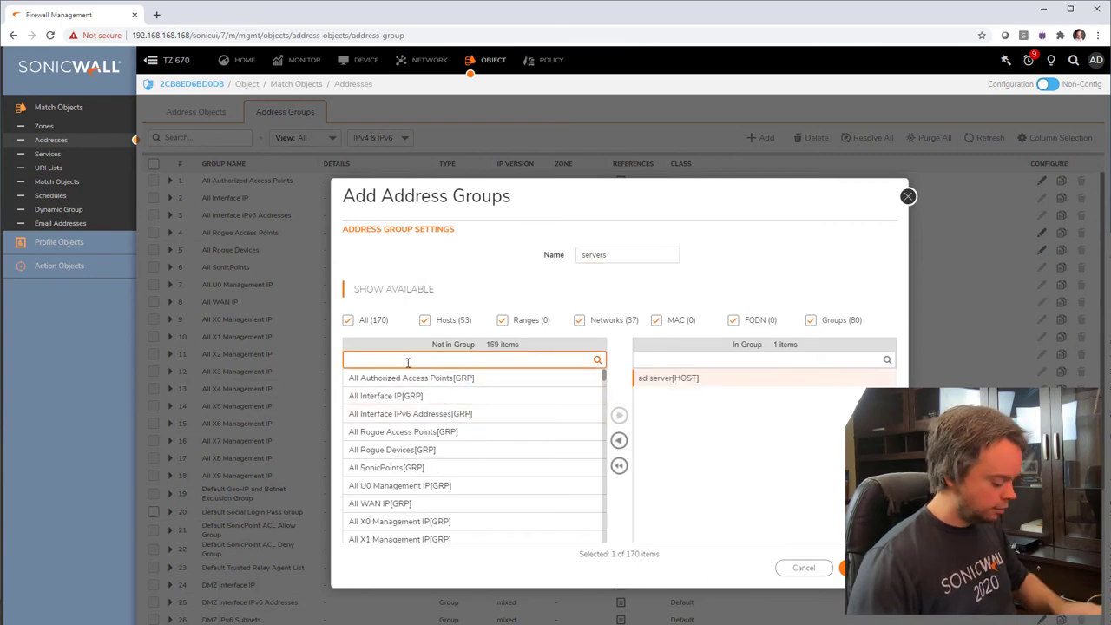
text(hr)
click(415, 382)
click(621, 416)
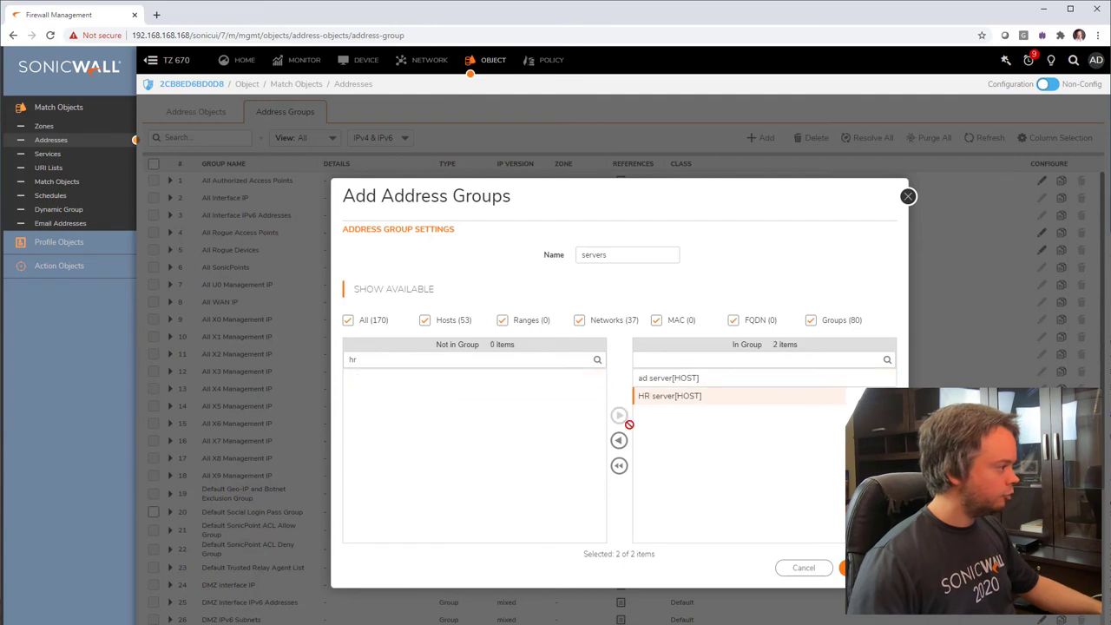
double_click(626, 254)
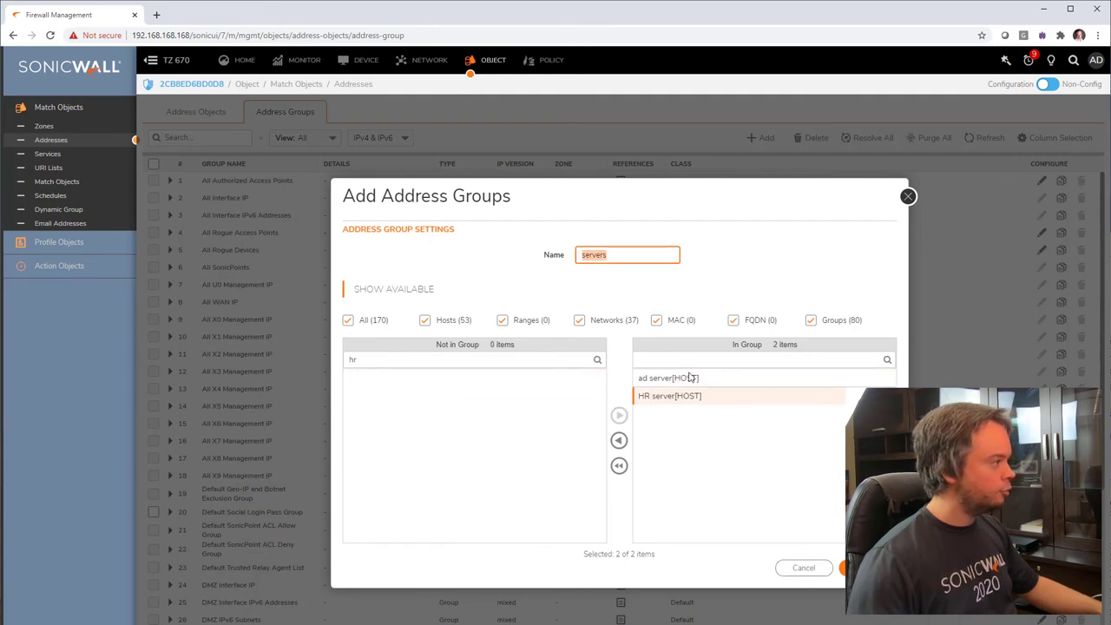
click(843, 567)
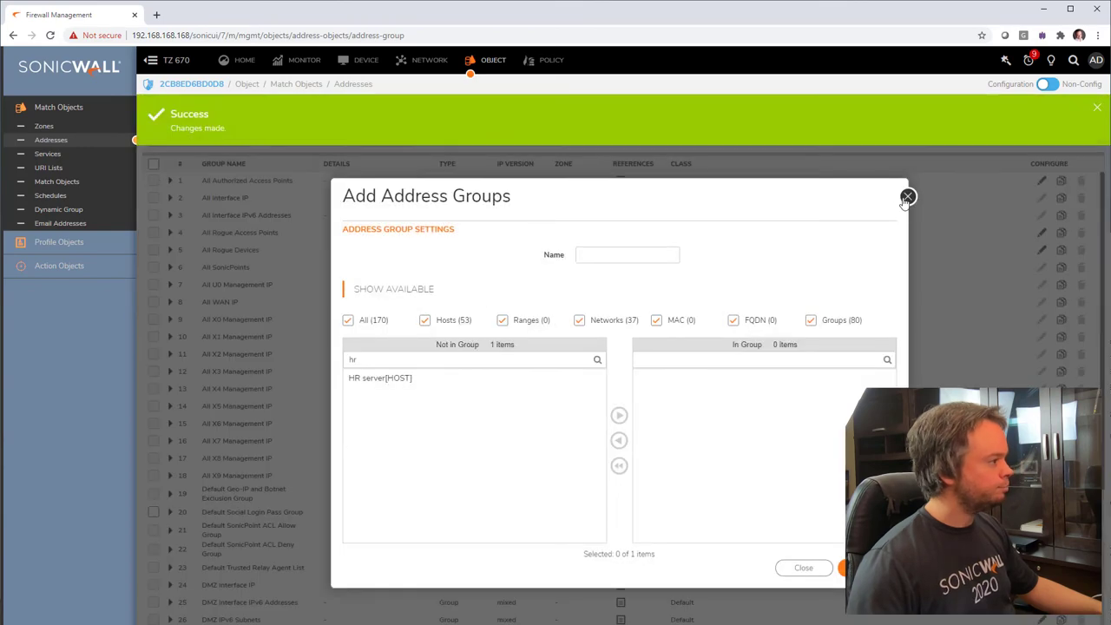
click(908, 196)
- Start a new content filter policy named "servers" with source zone LAN and destination zone WAN
click(550, 62)
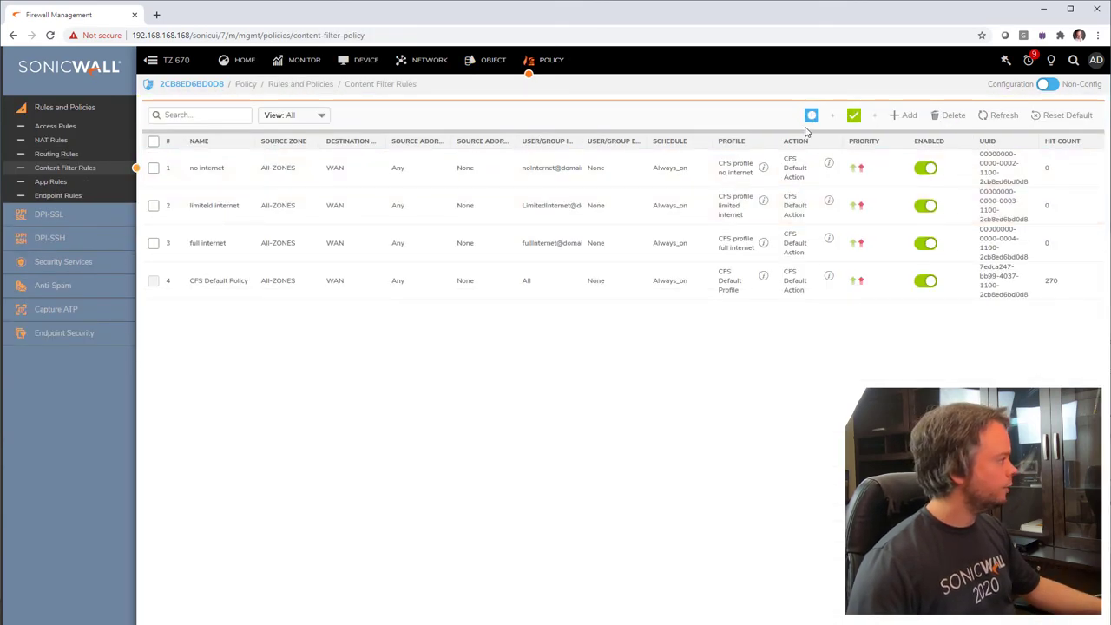
click(902, 115)
click(490, 338)
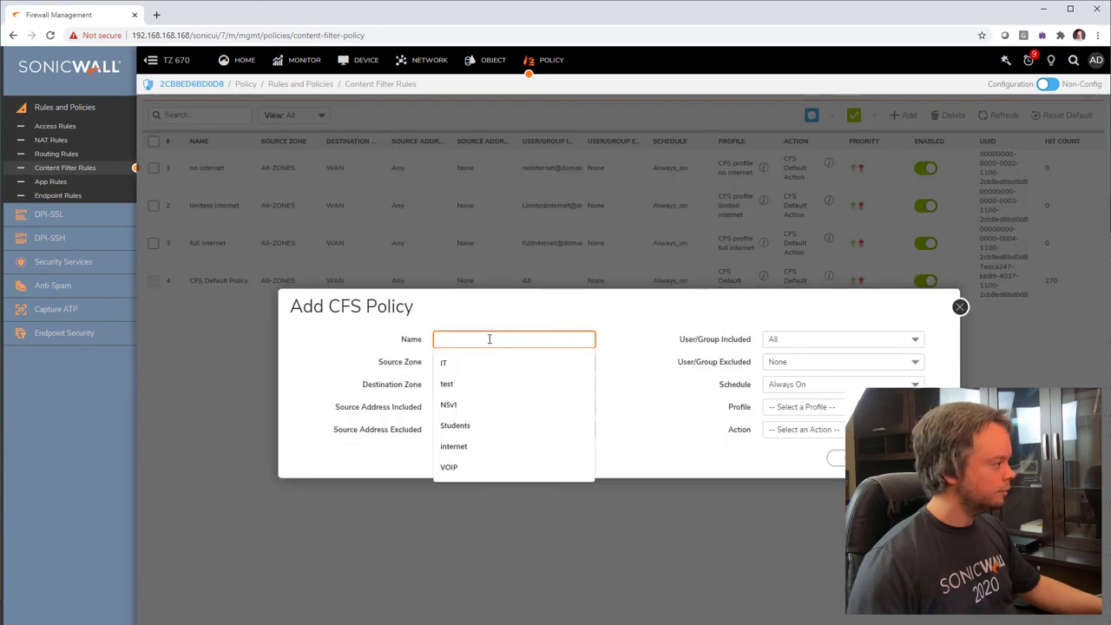
text(servers)
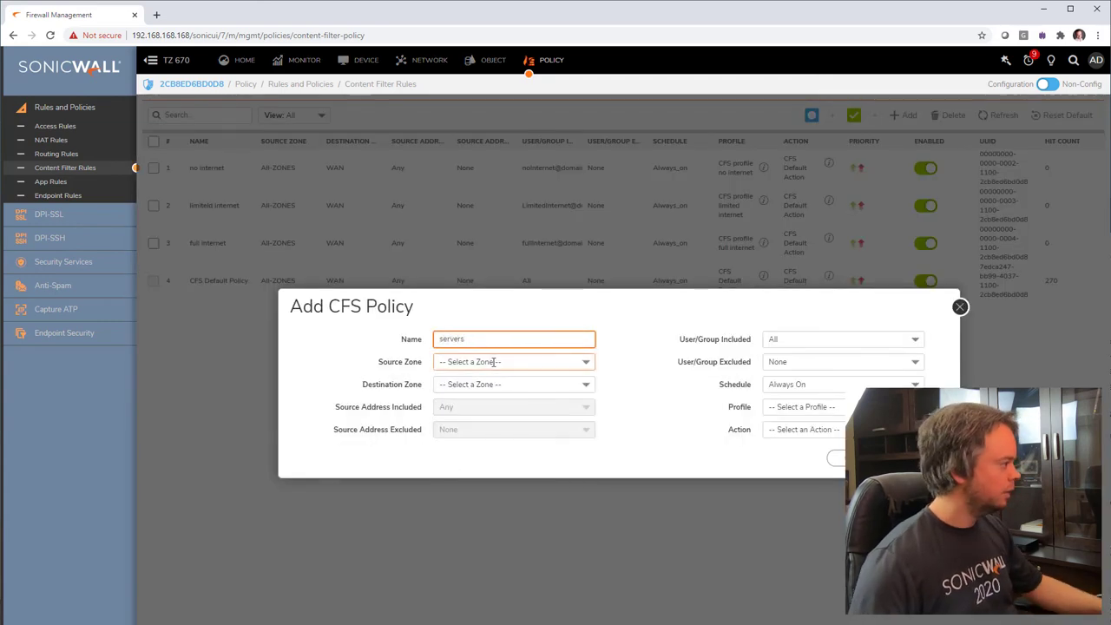
click(486, 361)
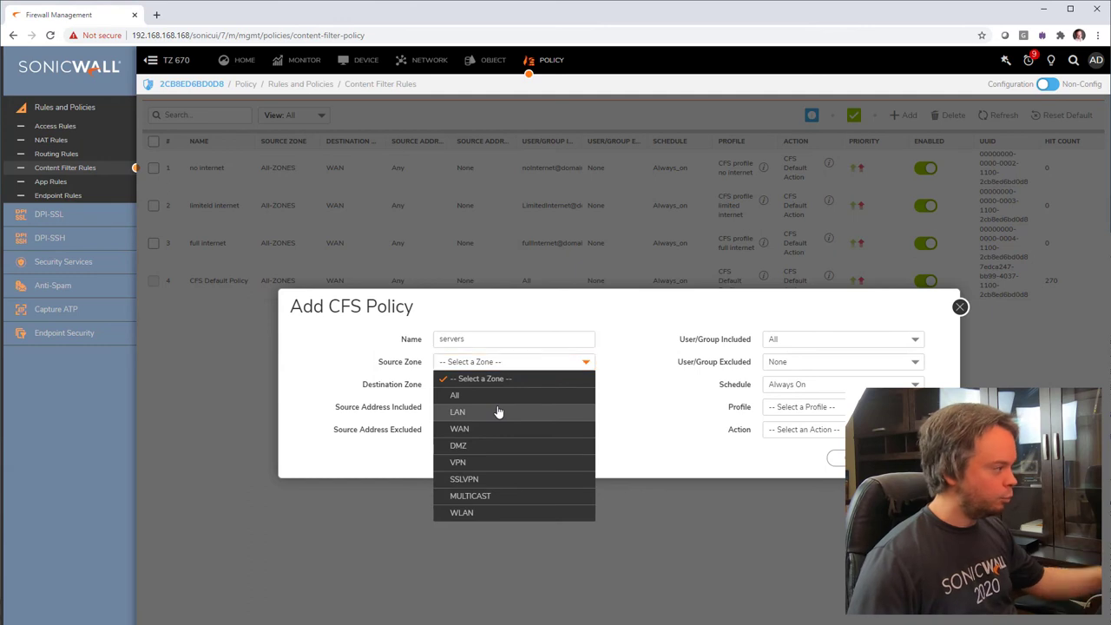
click(499, 411)
click(506, 384)
click(507, 452)
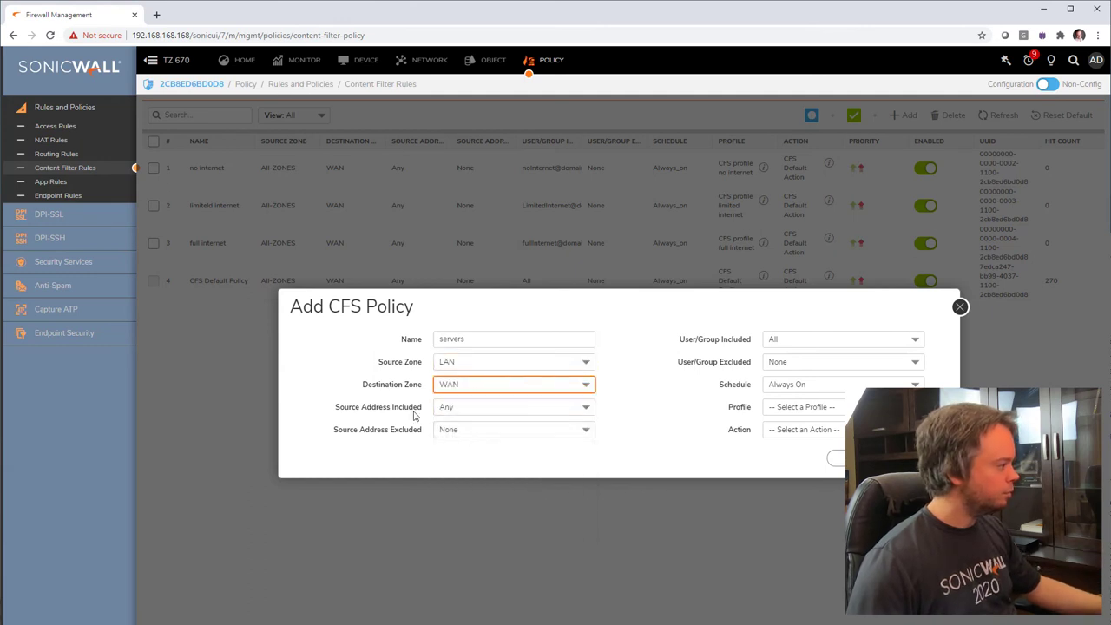
- Set the included source address of the "servers" policy to the servers address group
click(476, 408)
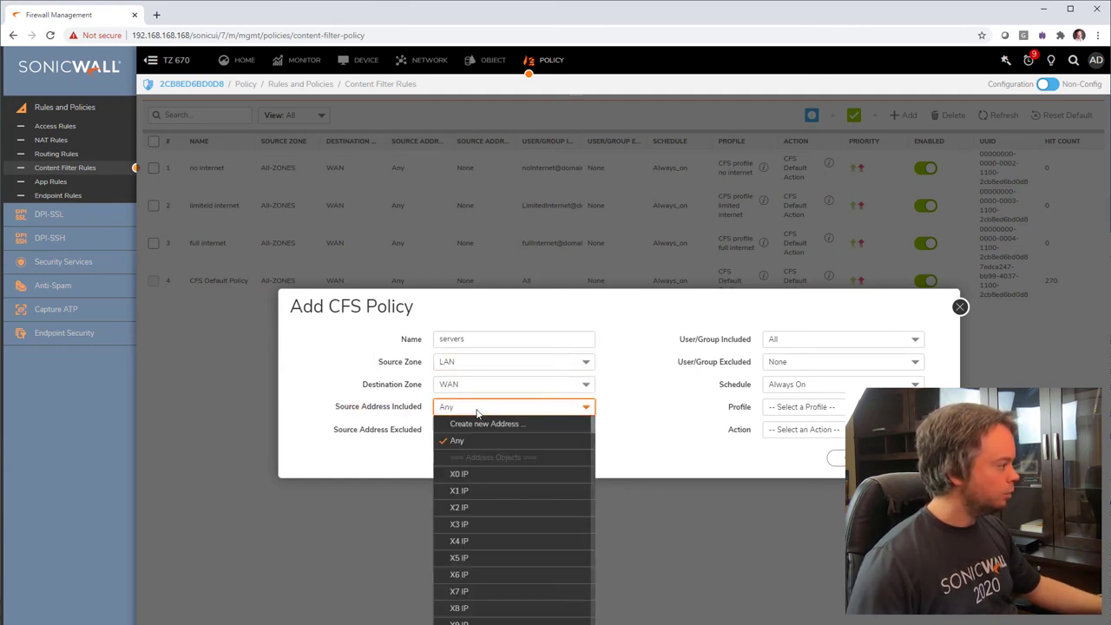
scroll(519, 480, down, 10)
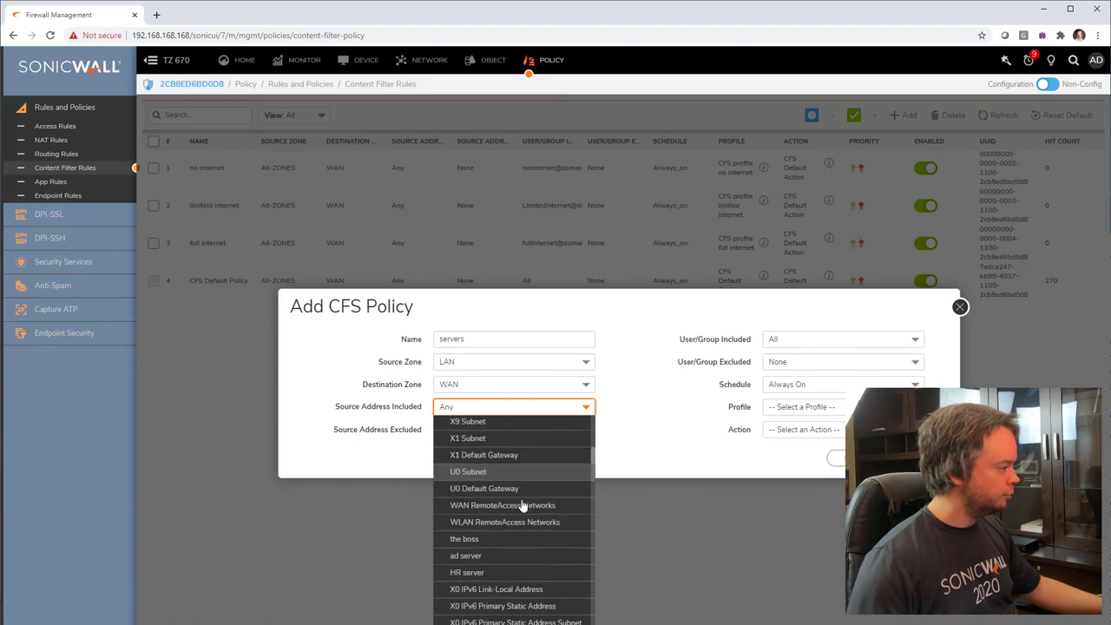
scroll(524, 553, down, 10)
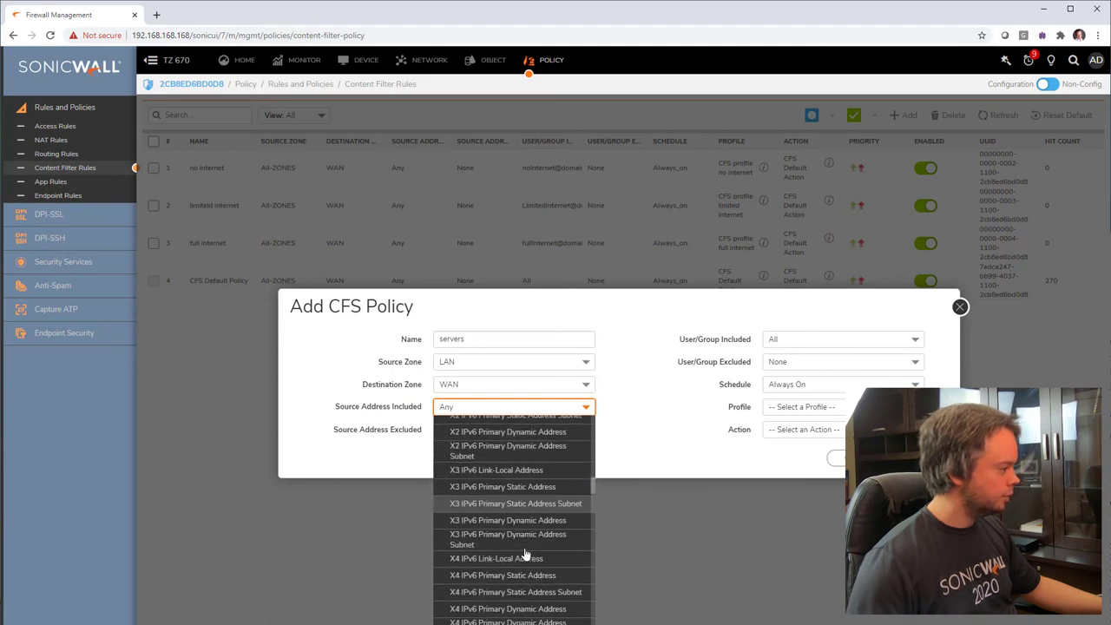
scroll(525, 554, down, 10)
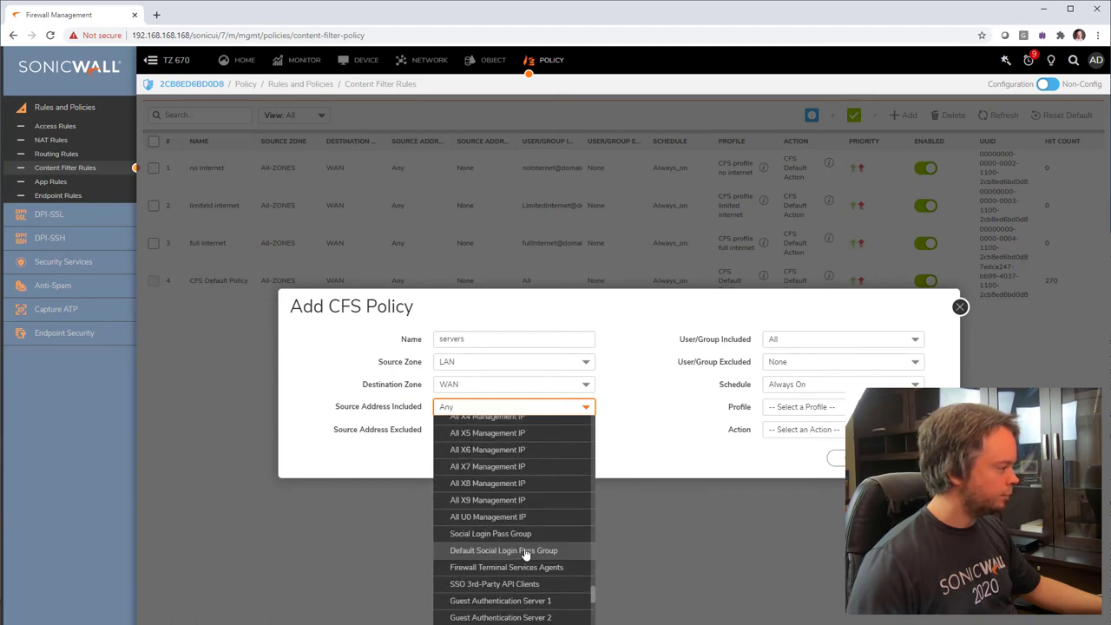
scroll(525, 555, down, 2)
scroll(525, 555, up, 2)
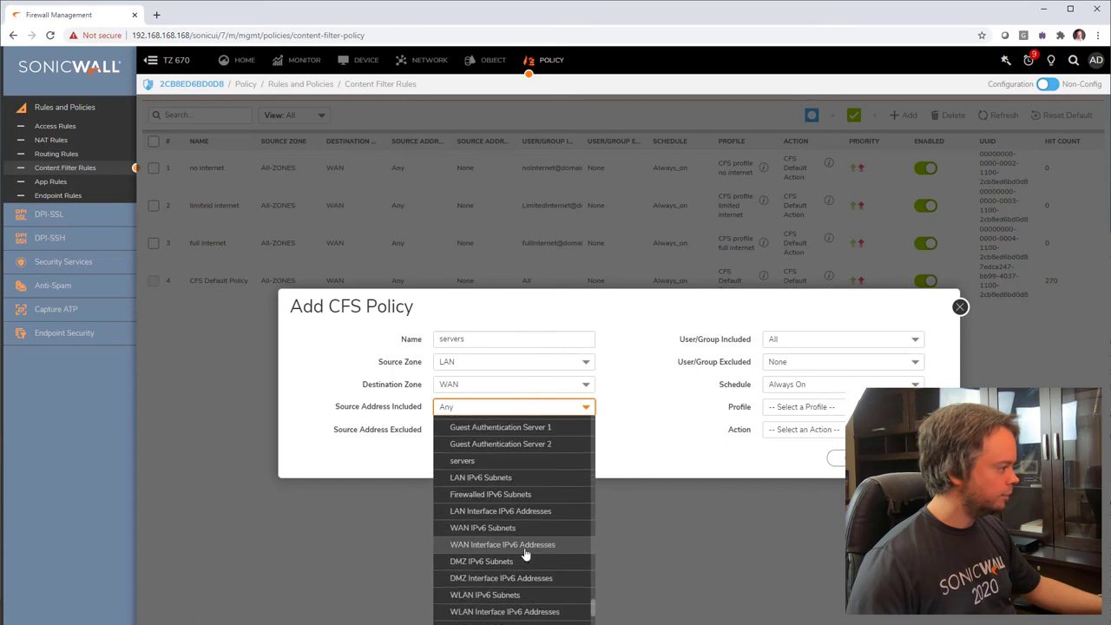
click(491, 466)
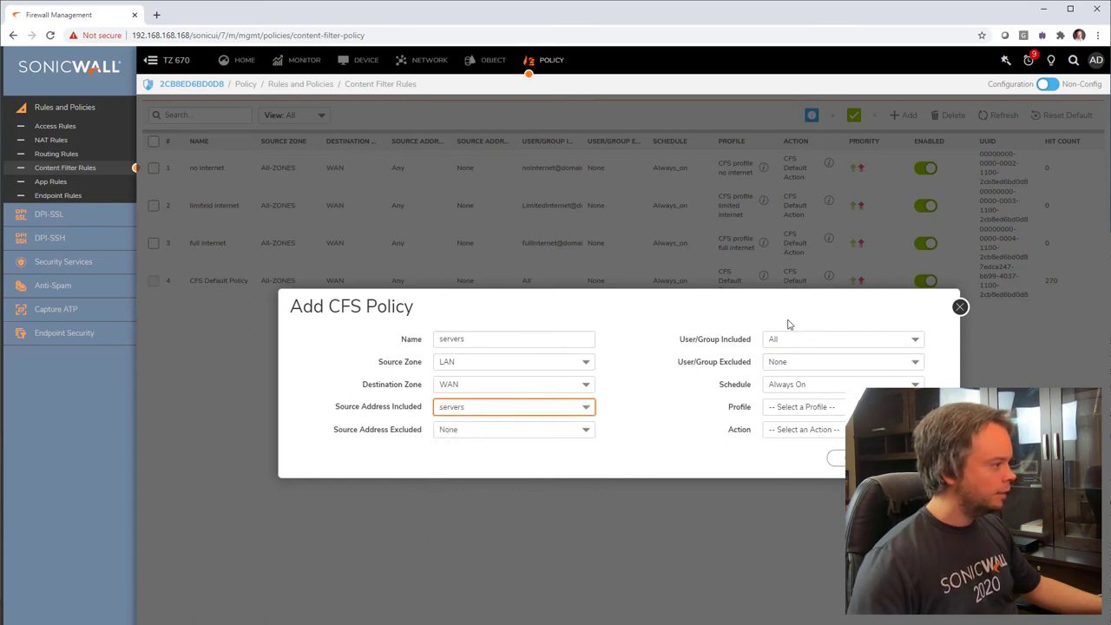
- Create a new content filter profile for the policy and name it "CFS profile servers"
click(826, 406)
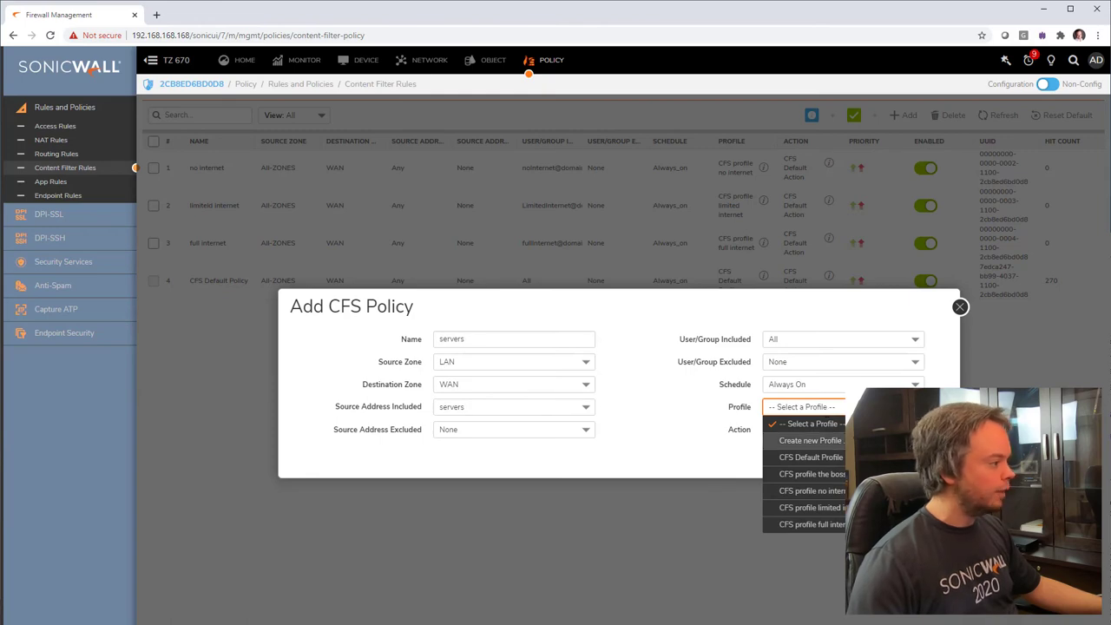
click(810, 440)
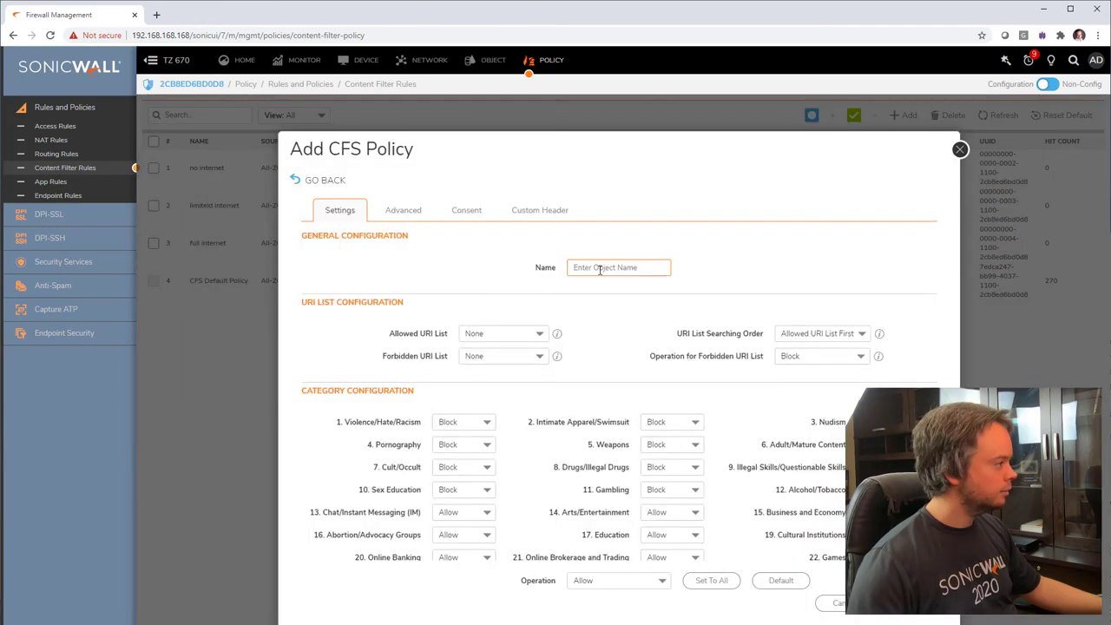
click(599, 269)
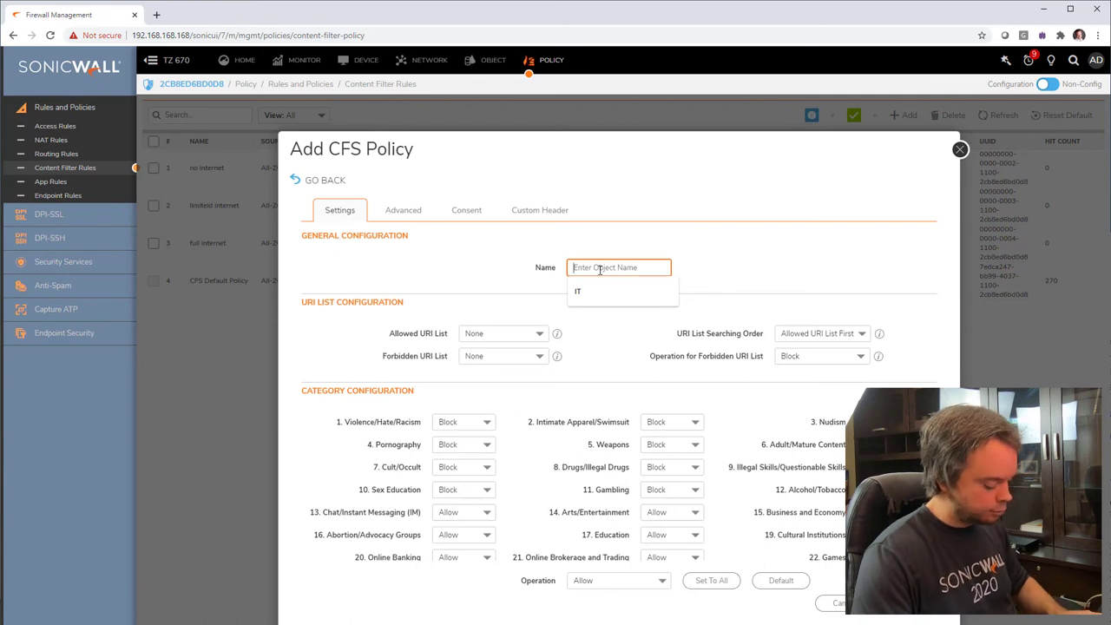
text(CFS profile)
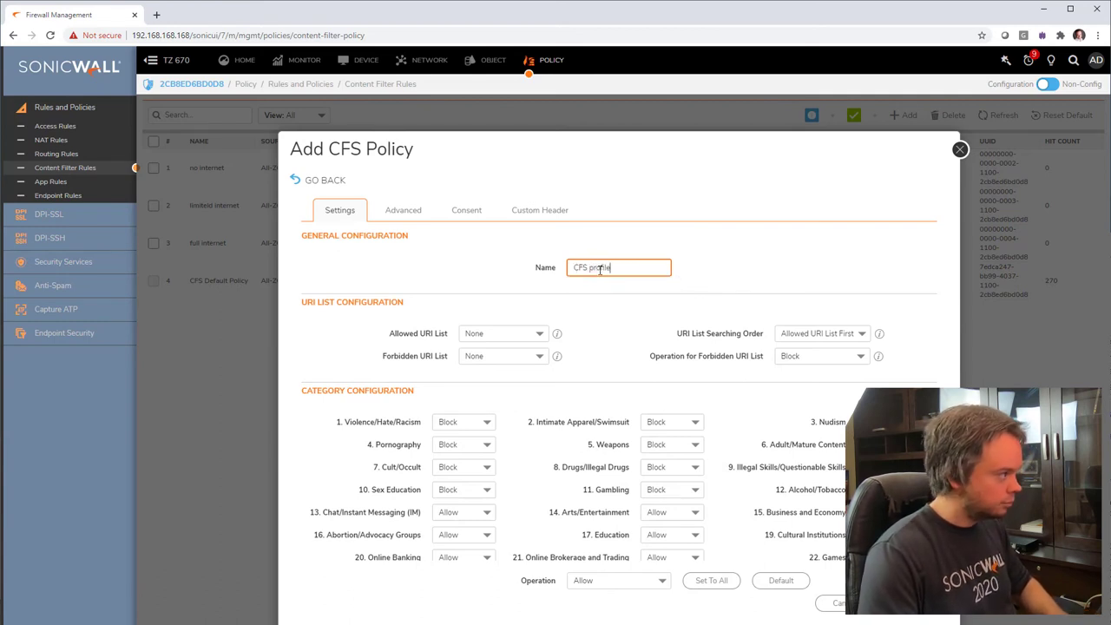
text( servers)
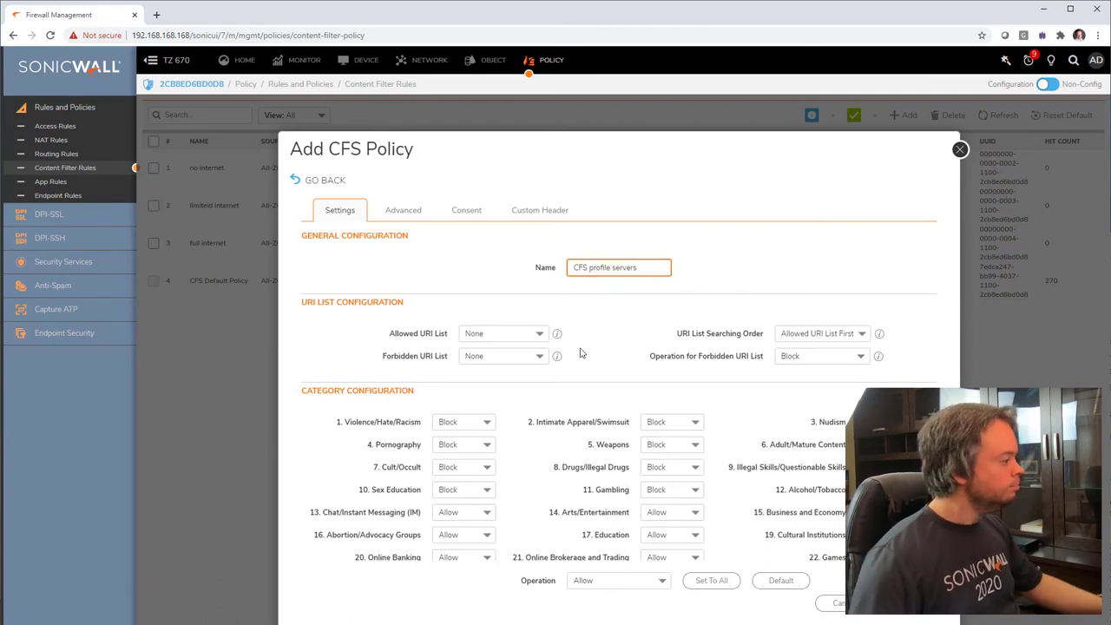
- Set all categories of the servers profile to Block and enable HTTPS content filtering in its advanced settings
click(618, 580)
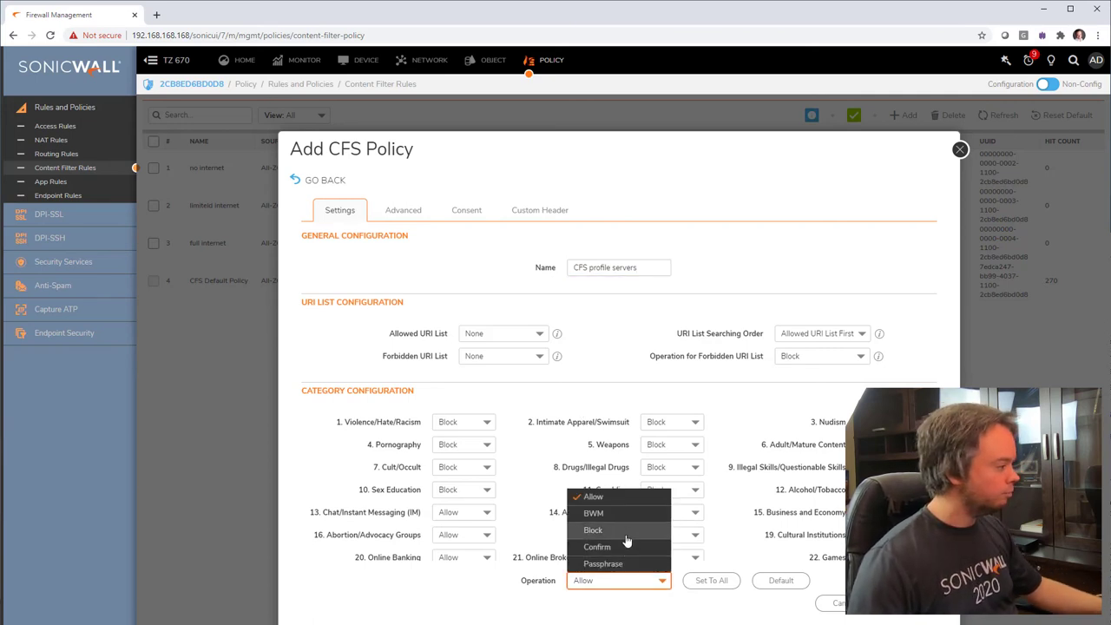
click(622, 538)
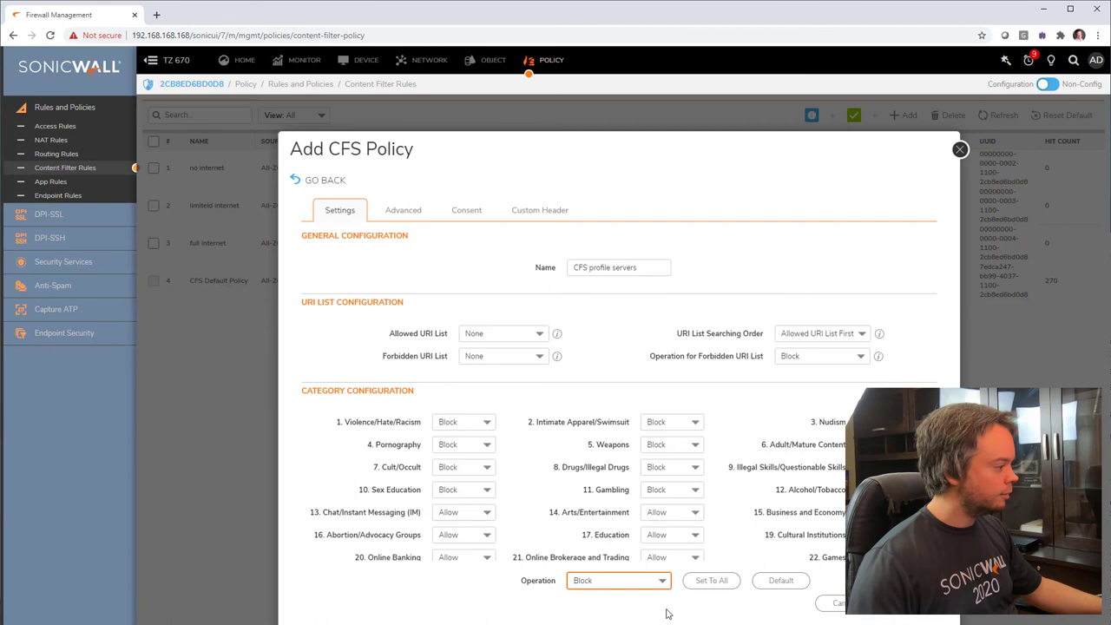
click(720, 586)
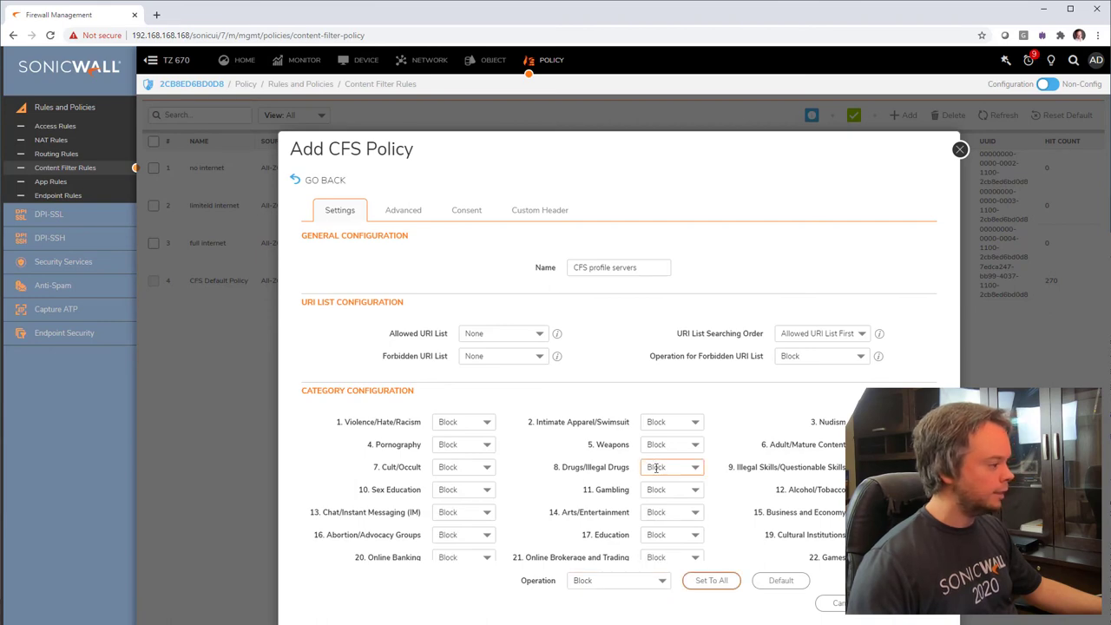
scroll(655, 468, down, 3)
click(414, 212)
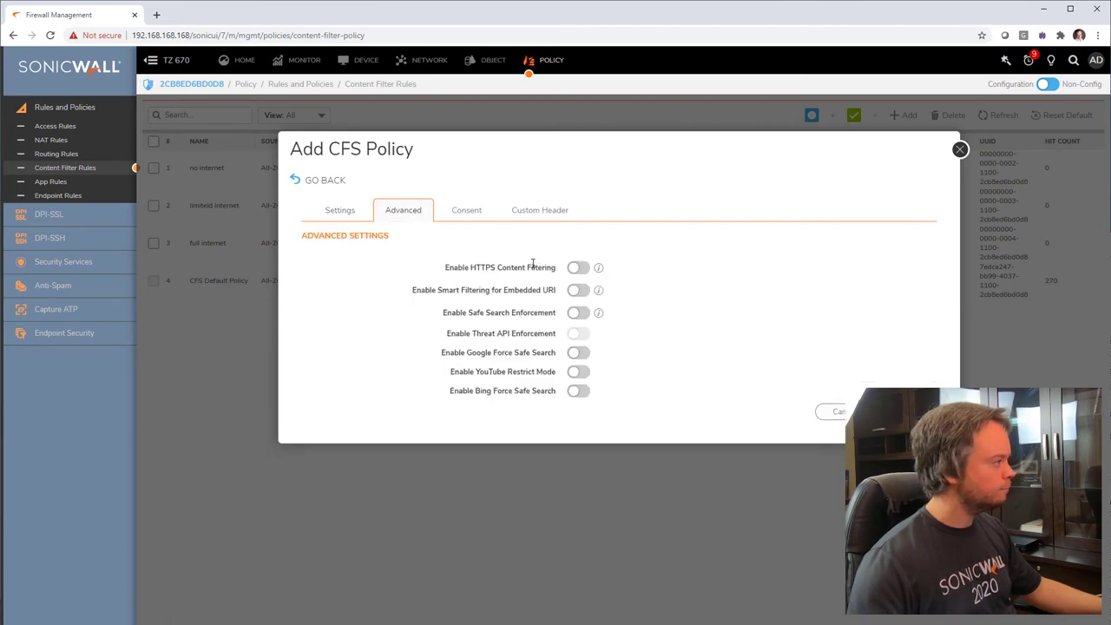
click(574, 268)
- Create a new allowed URI list object named "allowed for servers" with the type Domain
click(342, 213)
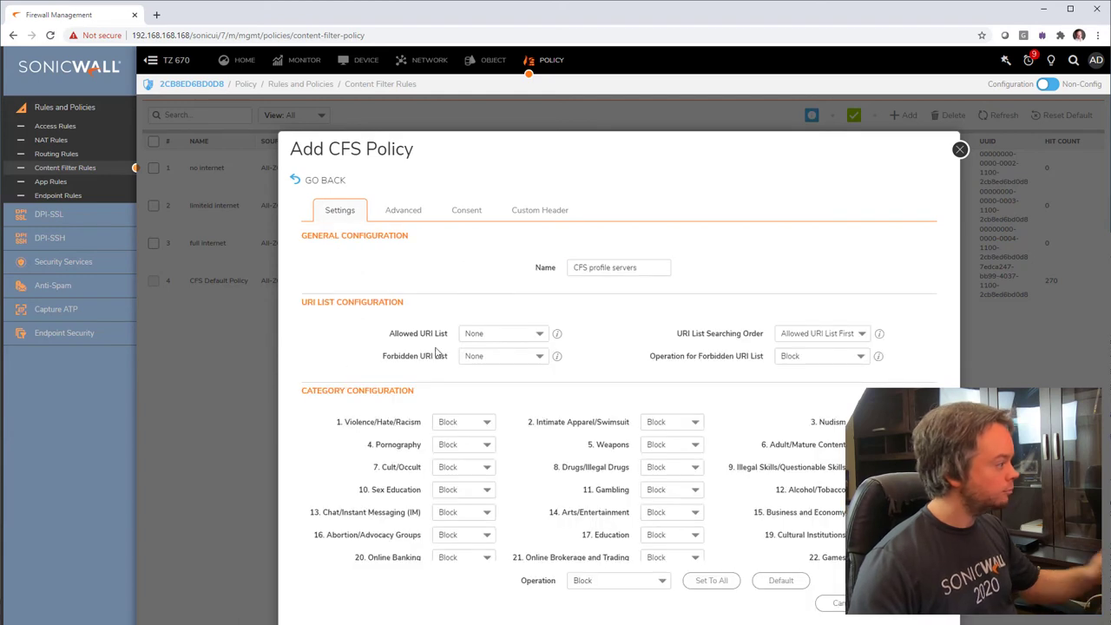
click(499, 336)
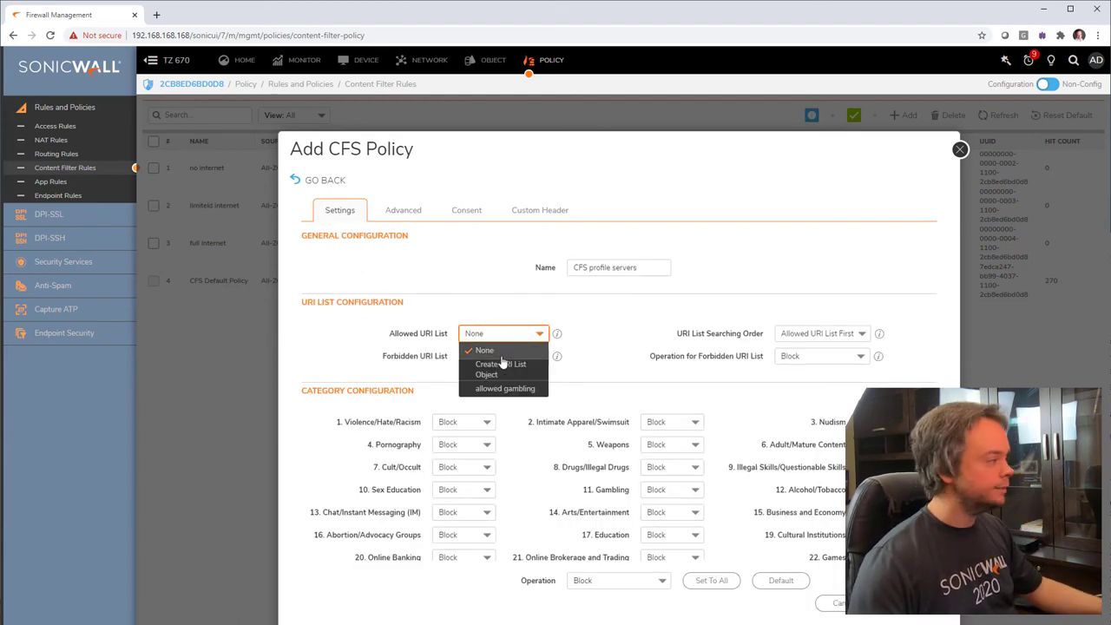
click(513, 371)
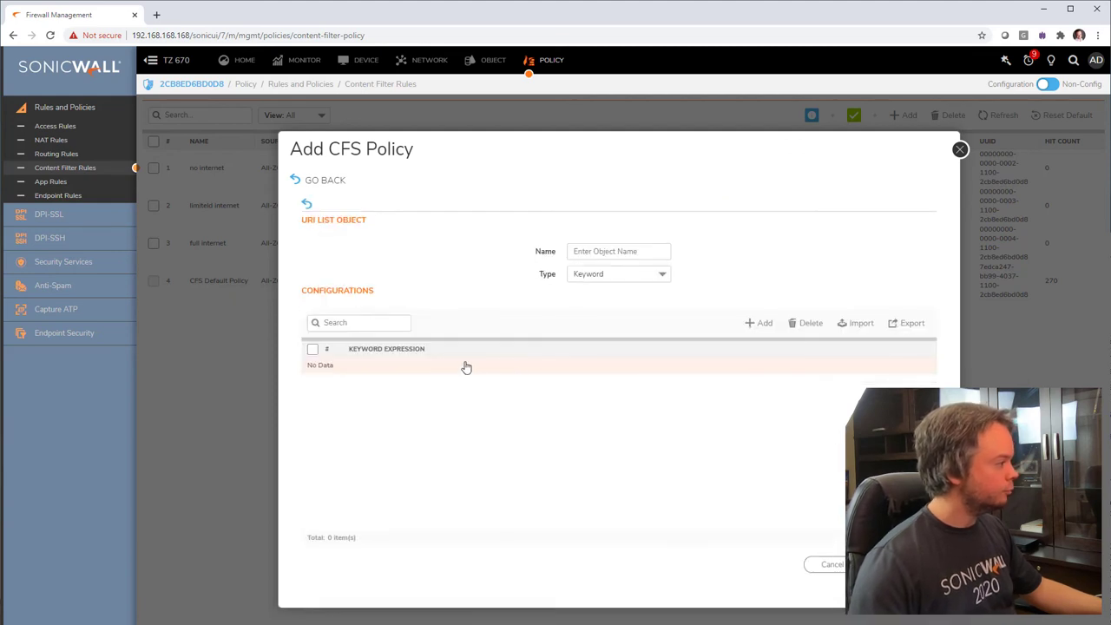
click(633, 252)
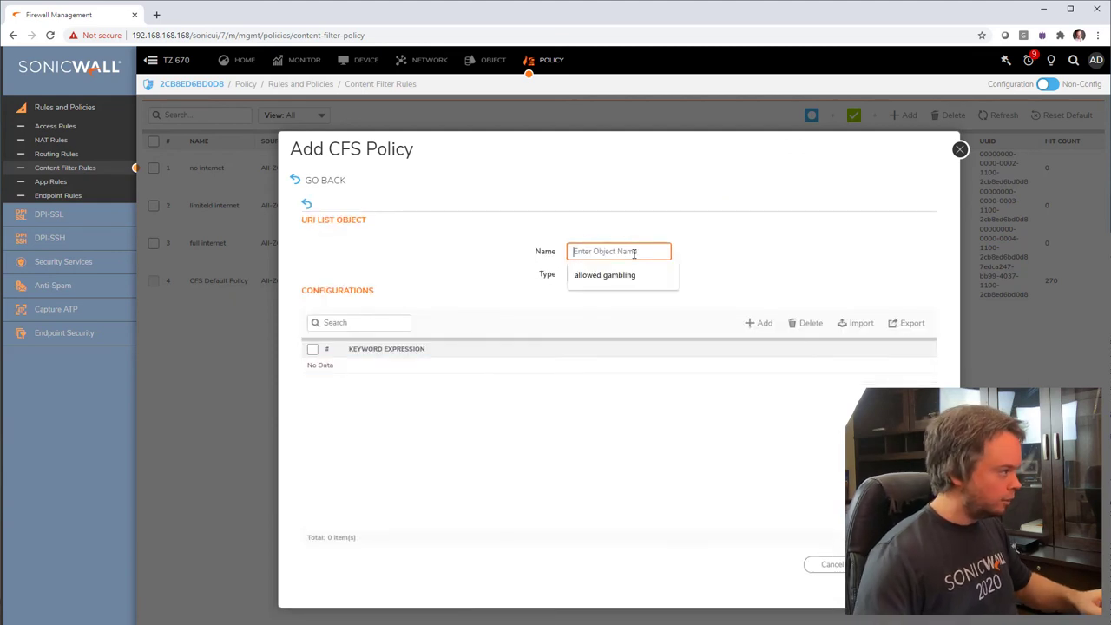
text(allowe)
text(d for servers)
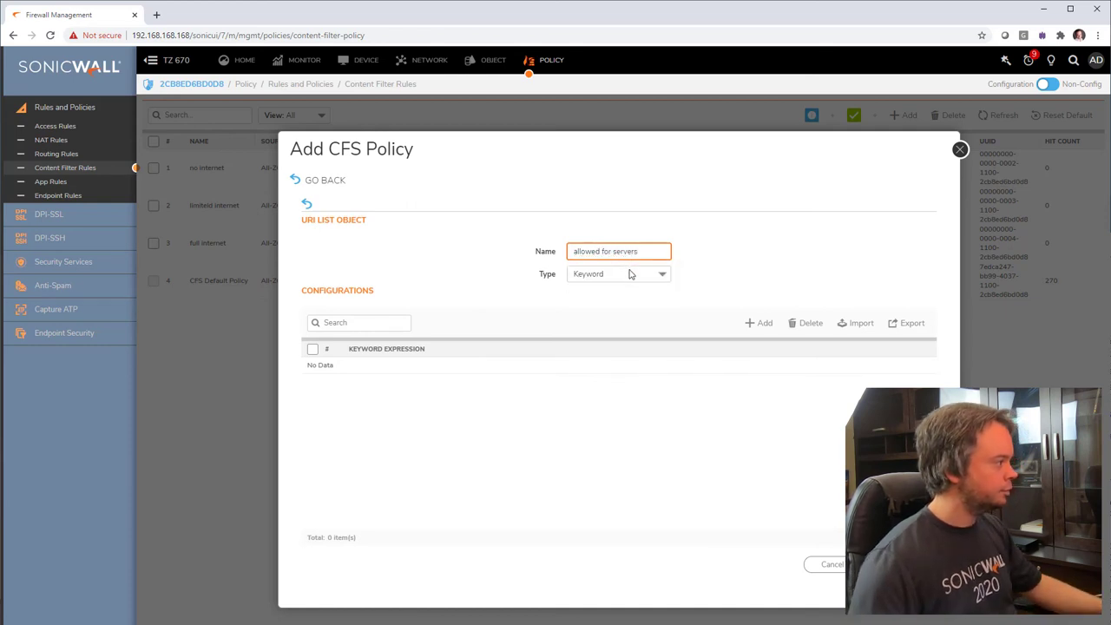
click(631, 274)
click(634, 297)
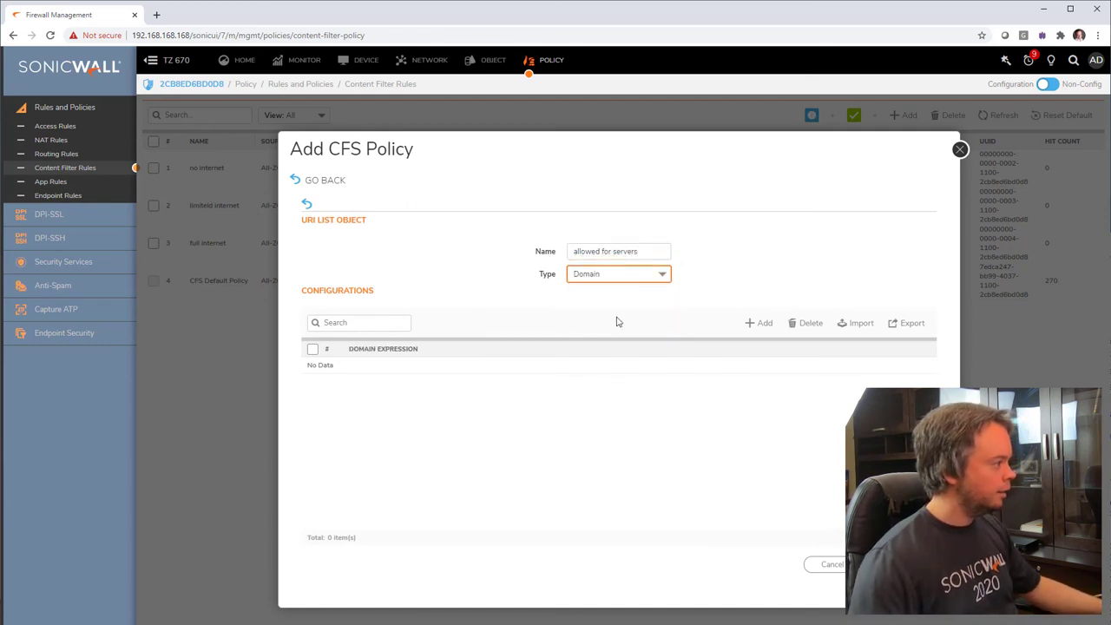
- Add the domain microsoft.com to the allowed URI list, then save the list and the servers profile
click(760, 323)
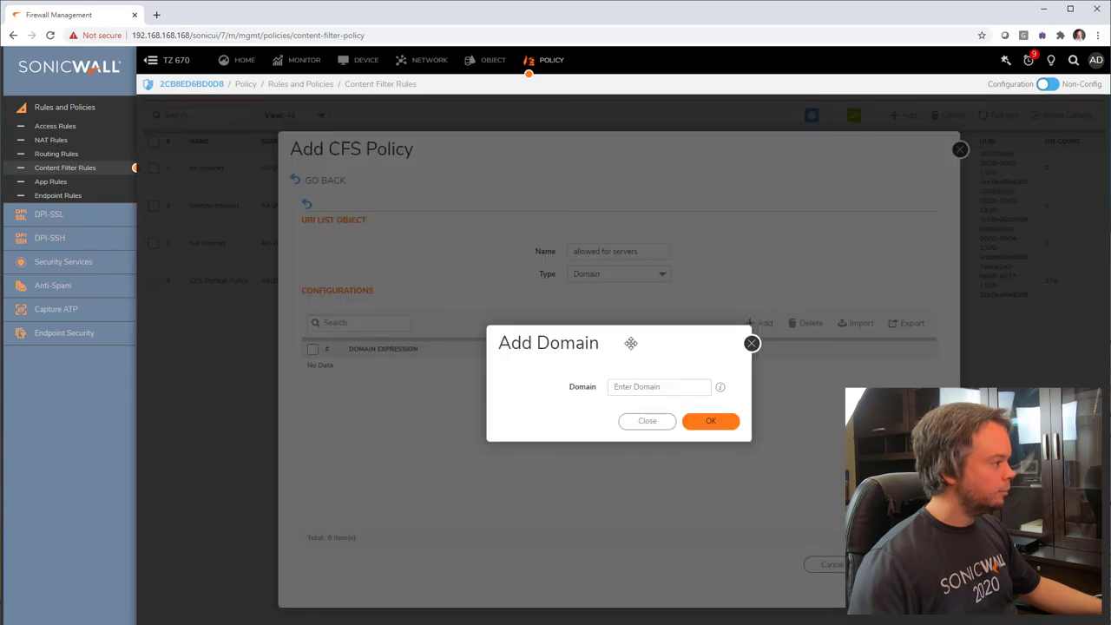
click(648, 391)
text(microsoft.com)
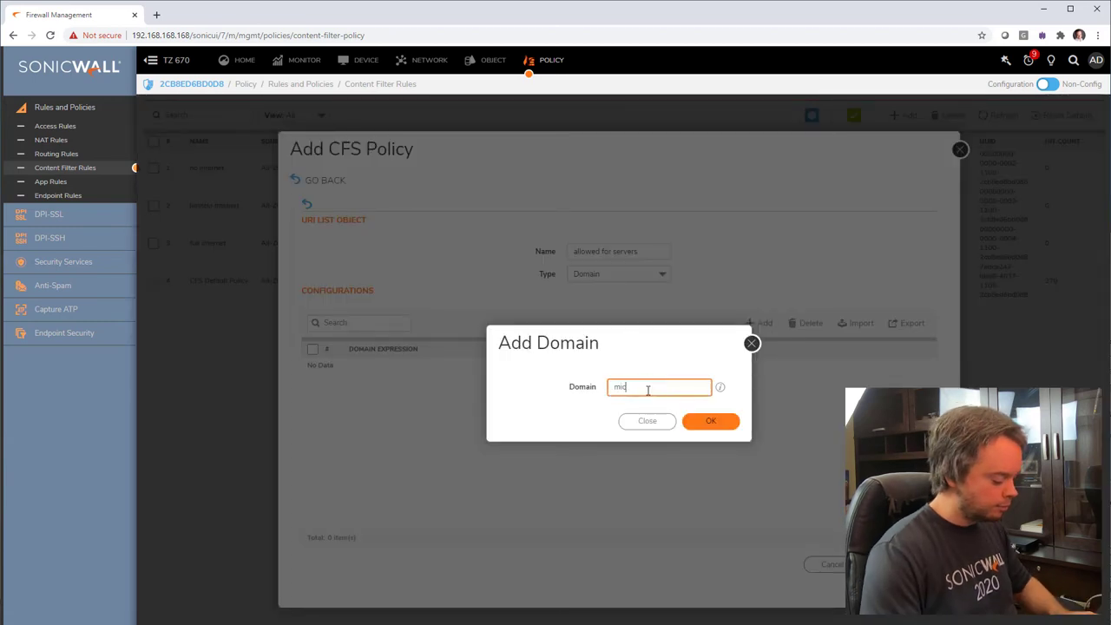
click(711, 421)
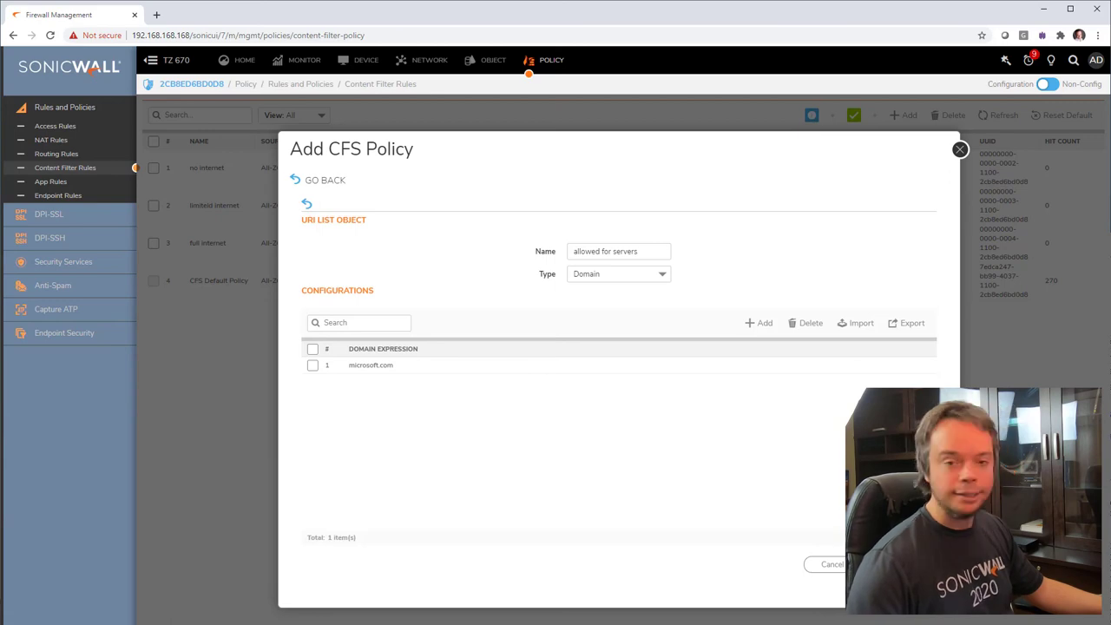
click(898, 564)
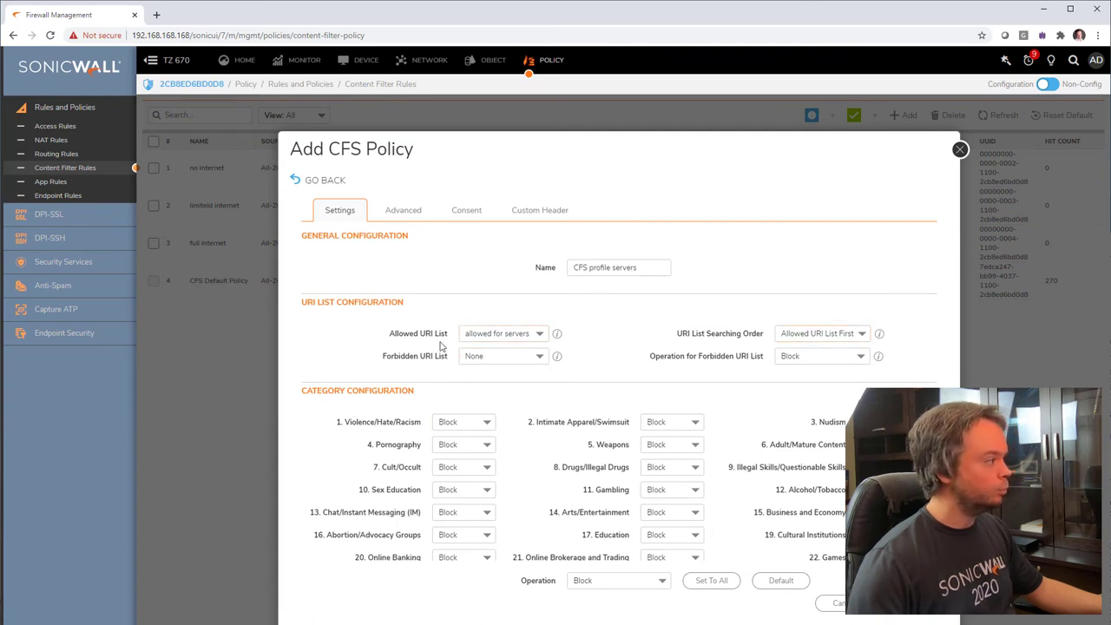
drag(388, 333, 499, 333)
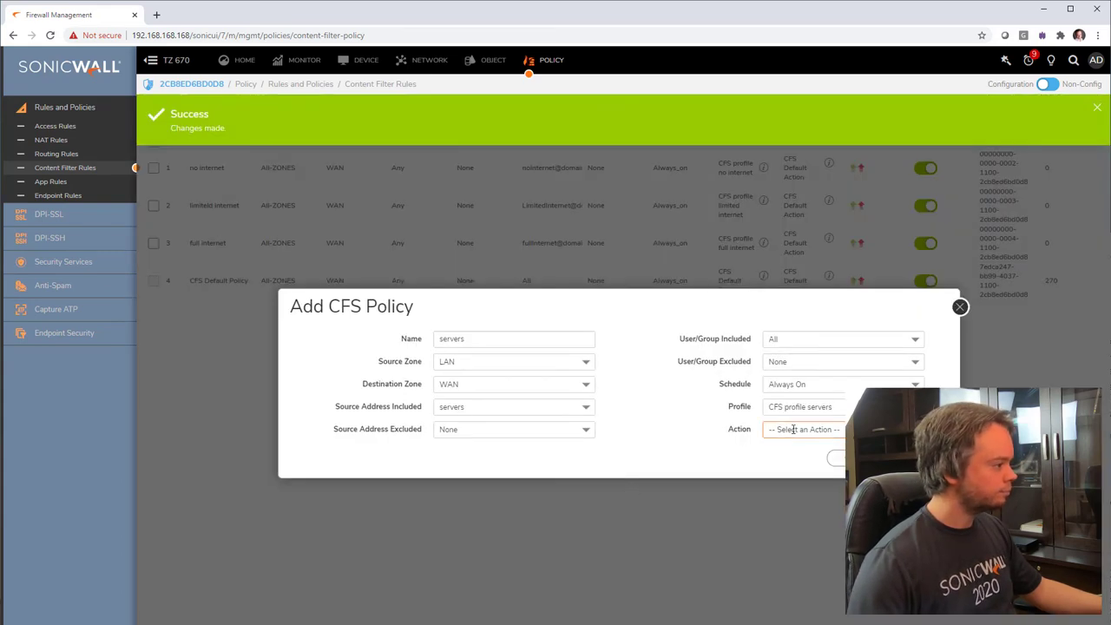
- Set the servers policy's action to CFS Default Action, save the policy and close the dialog
click(799, 429)
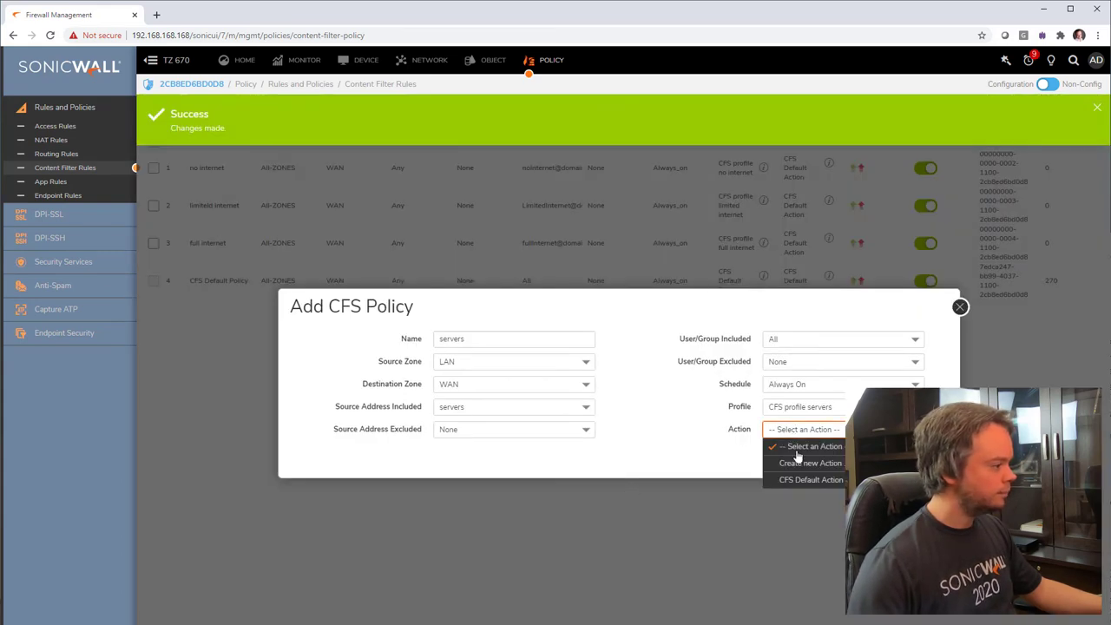
click(798, 479)
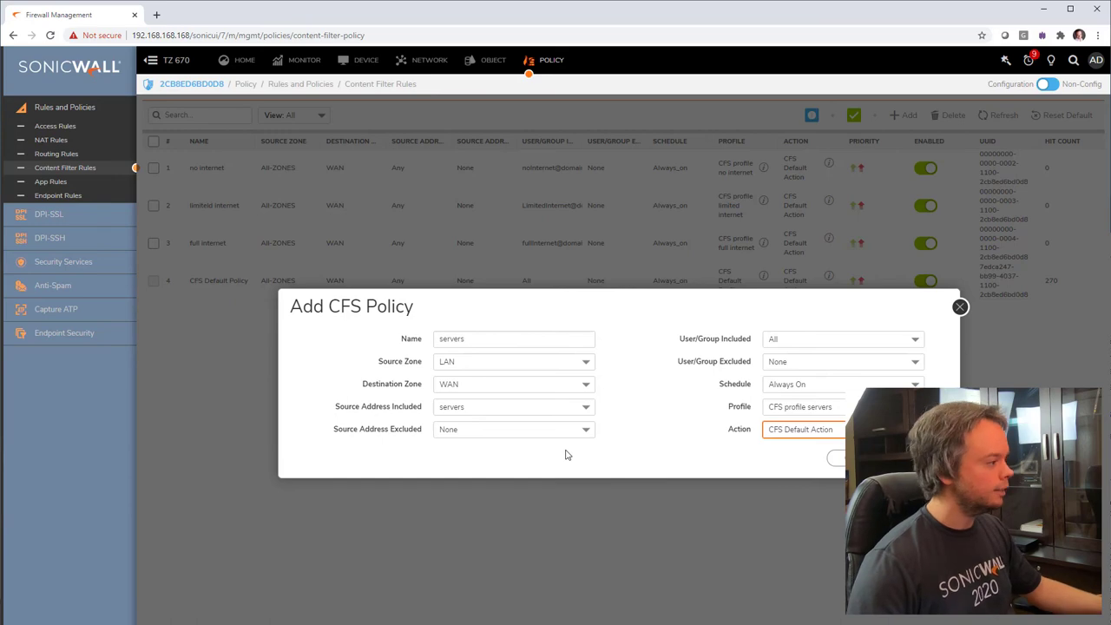
click(846, 457)
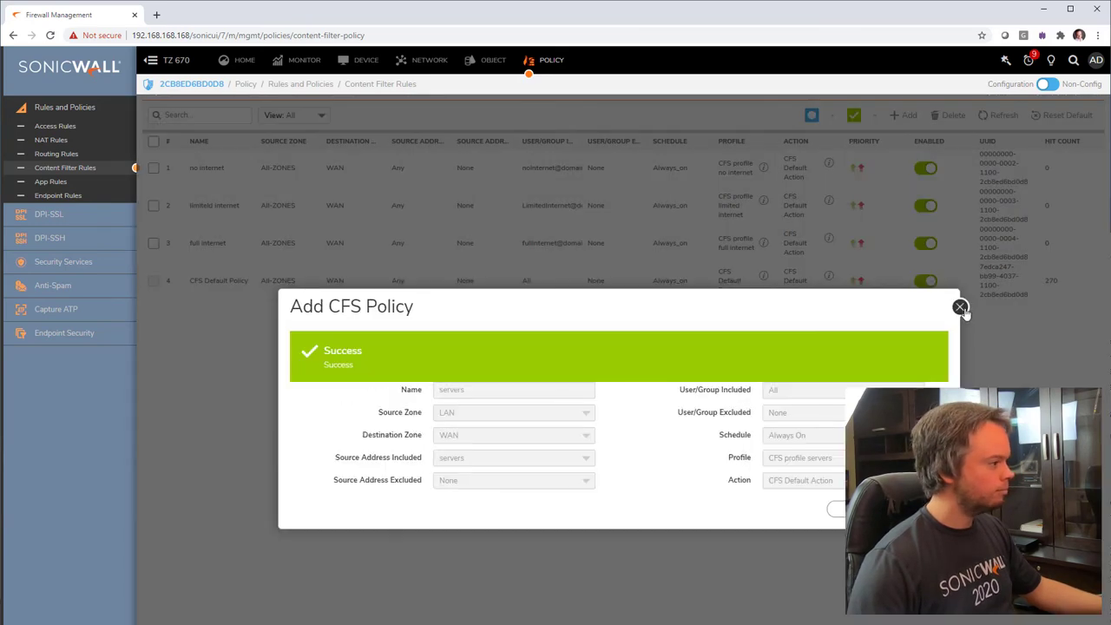
click(959, 306)
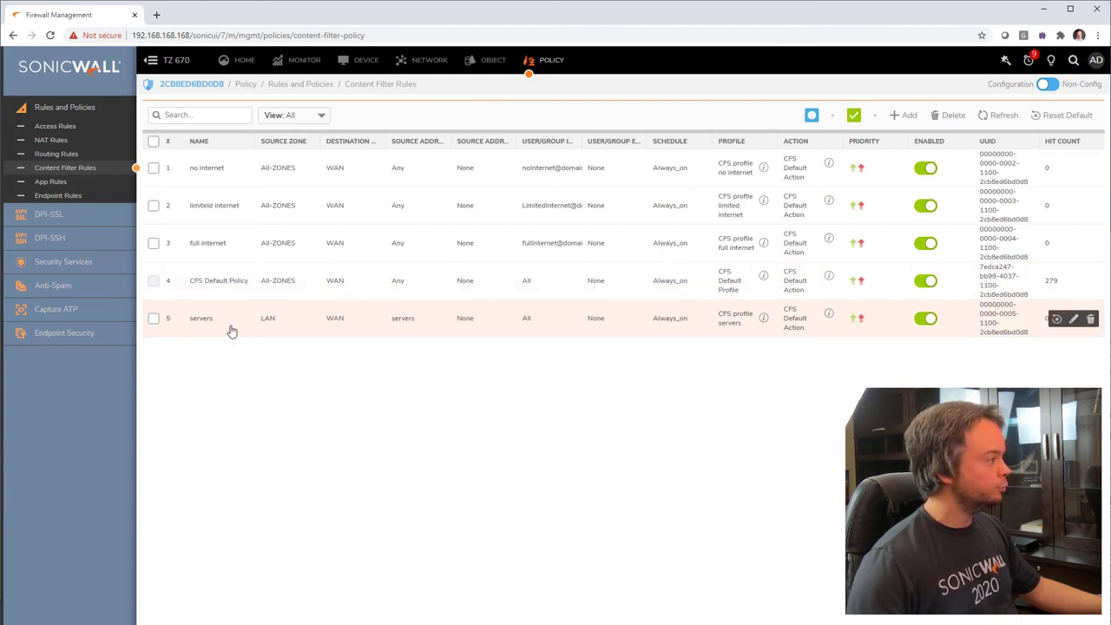
- Change the priority of the servers policy to 1 and close the priority dialog
click(854, 321)
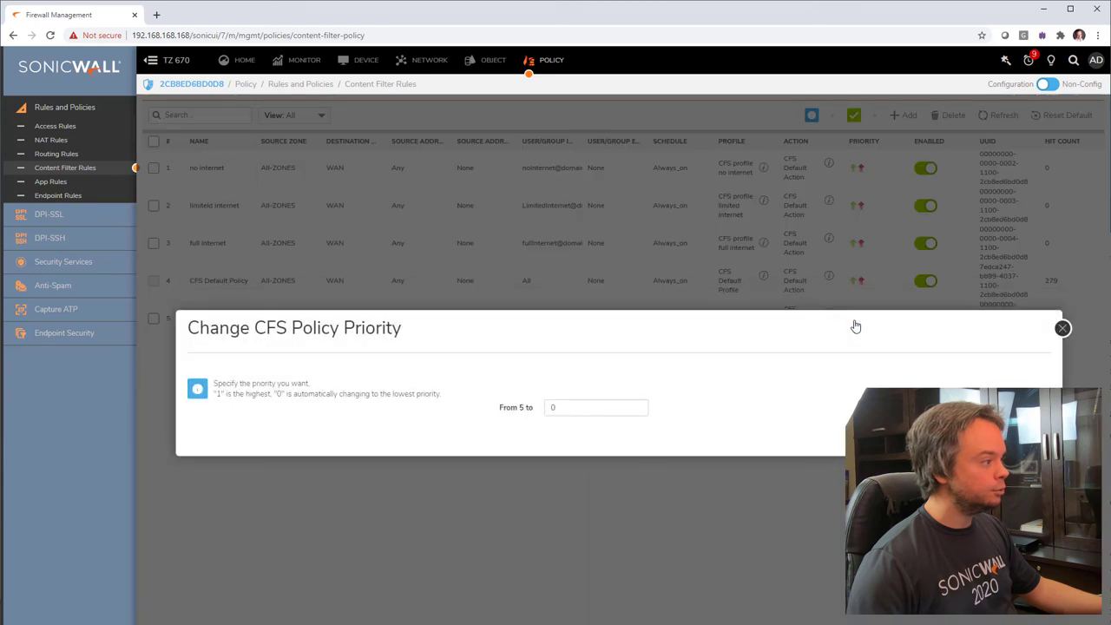
click(578, 409)
text(1)
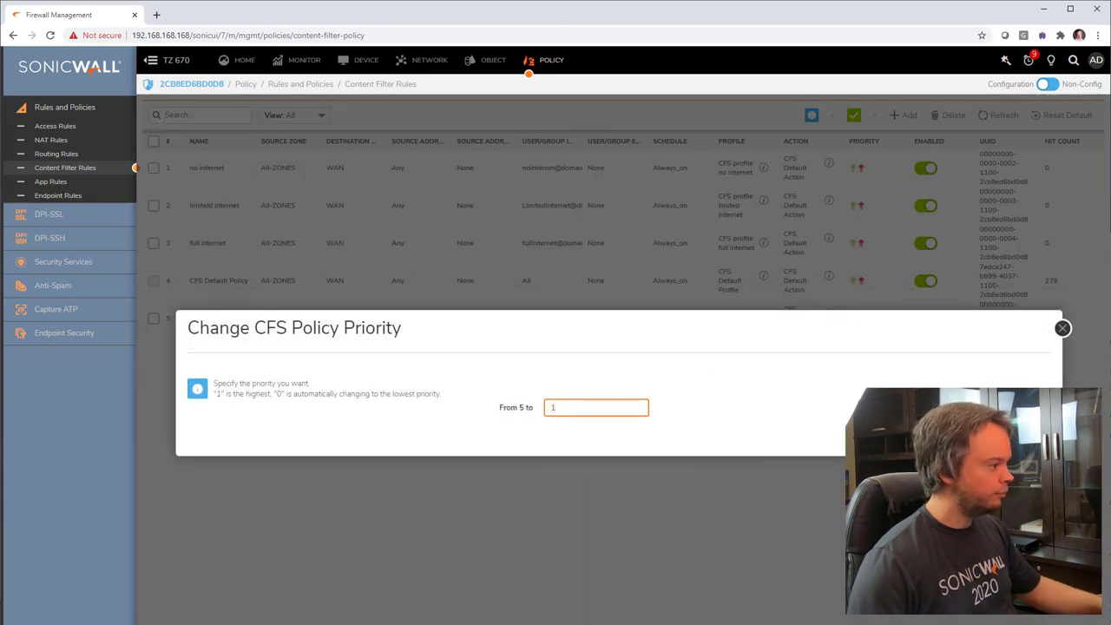
key(Return)
click(1062, 329)
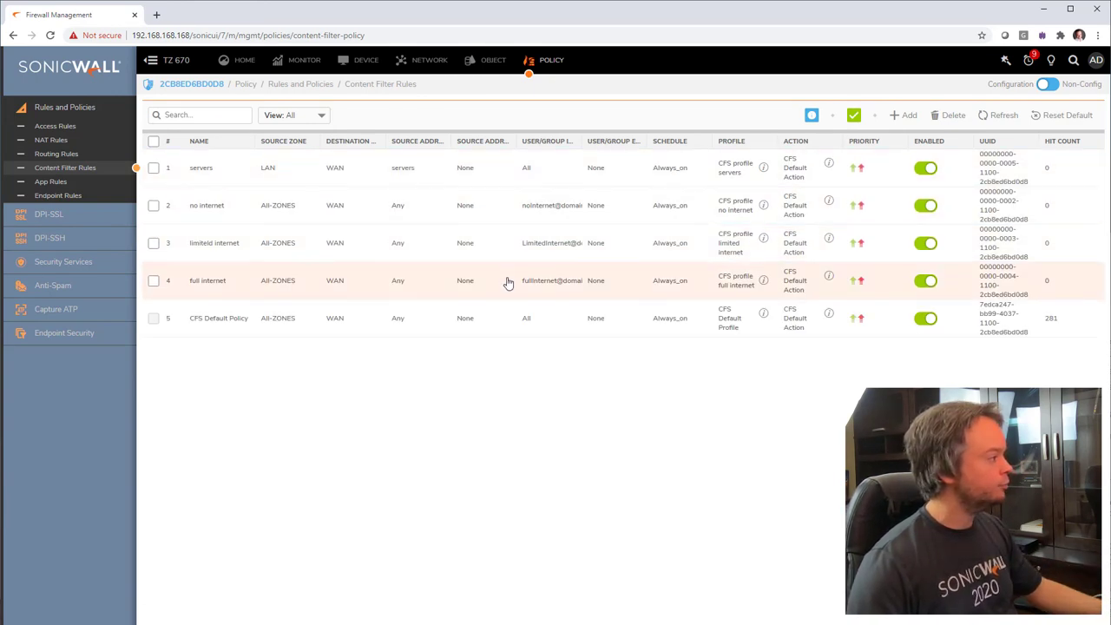
double_click(523, 245)
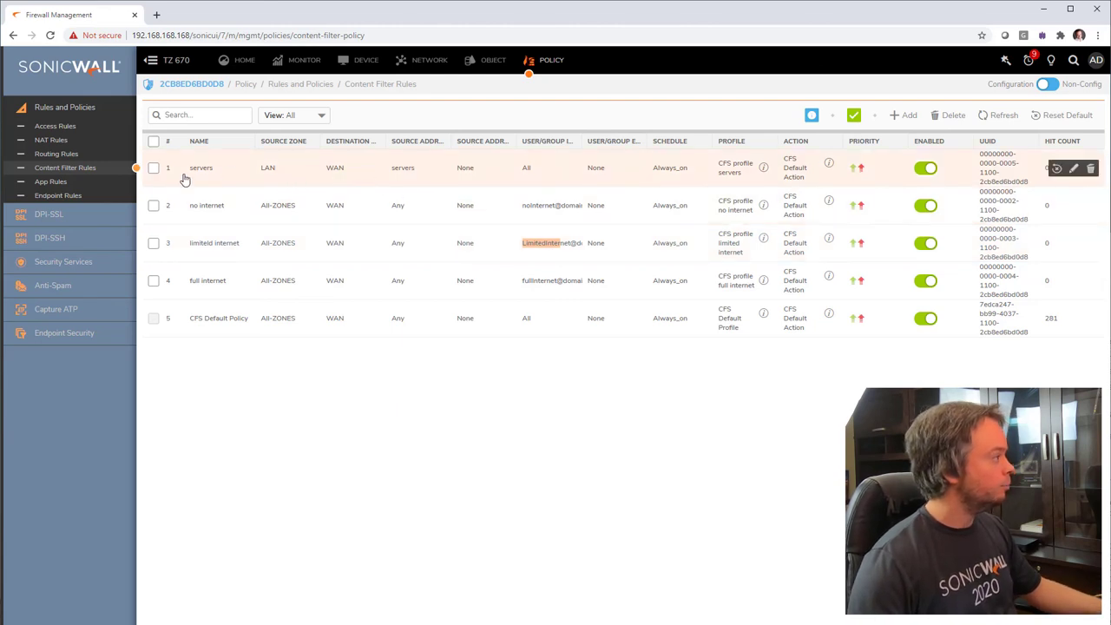
double_click(196, 170)
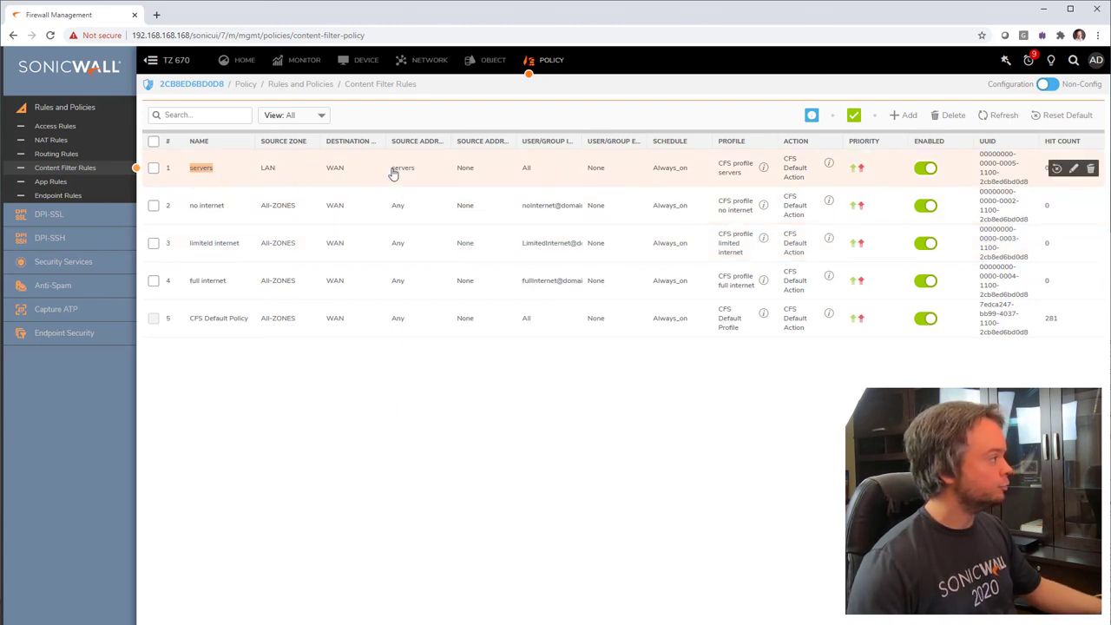
drag(388, 172, 414, 173)
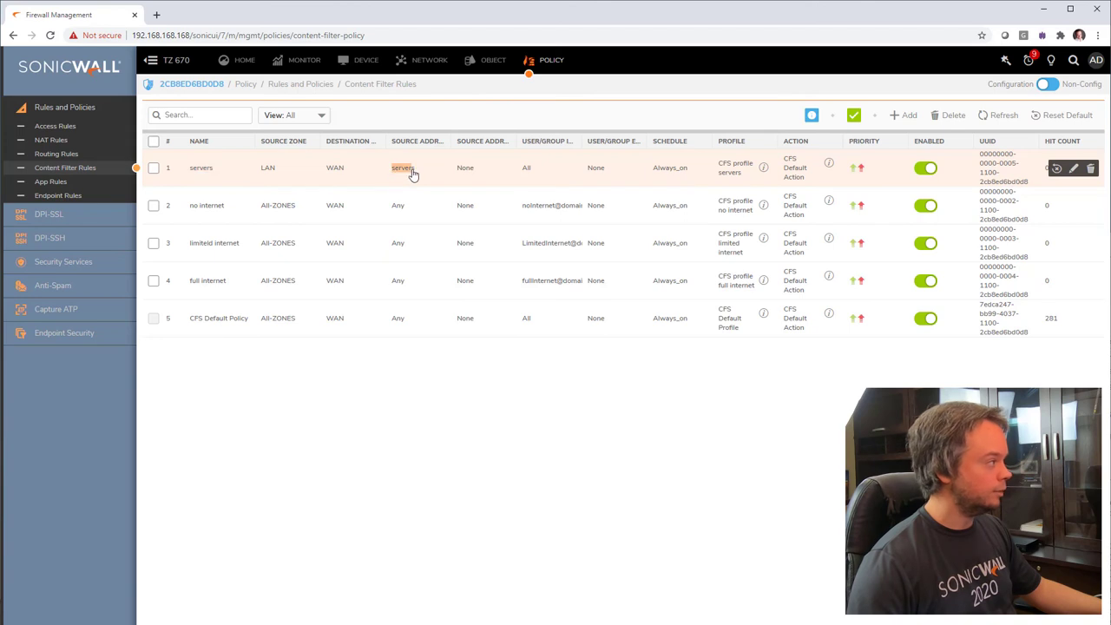
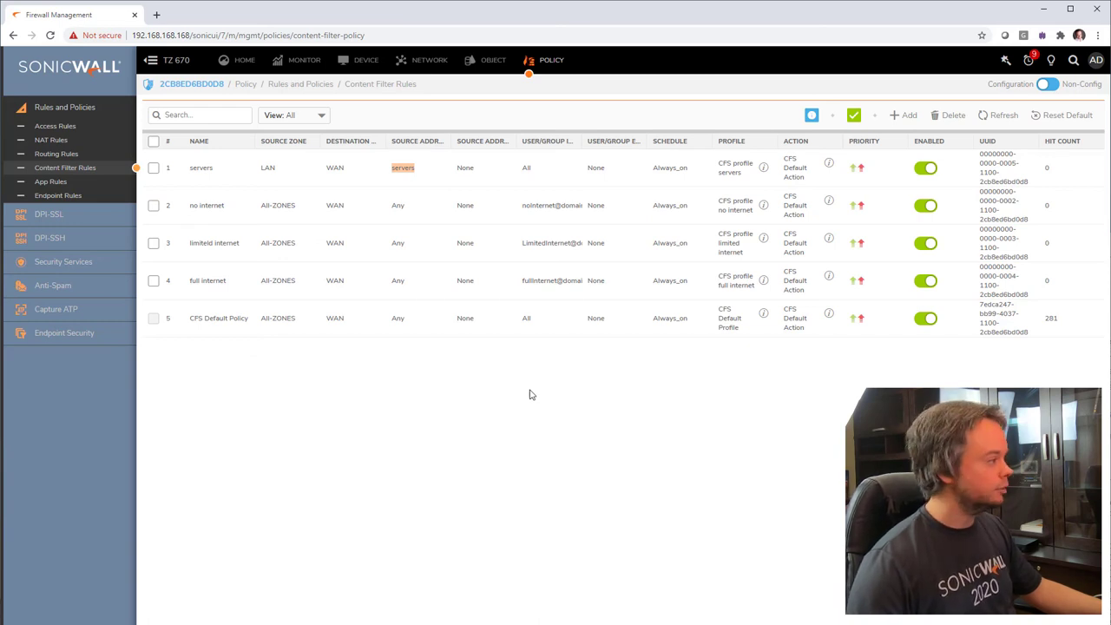
- Start a new CFS policy named "outside business hours" with source zone All and destination zone WAN
click(902, 114)
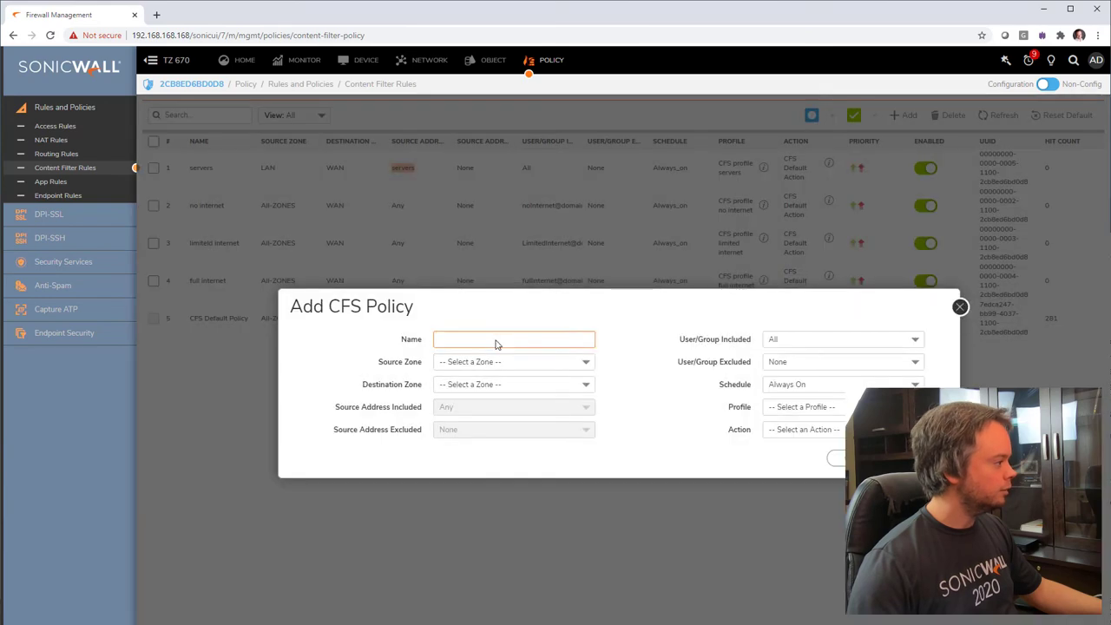
click(496, 340)
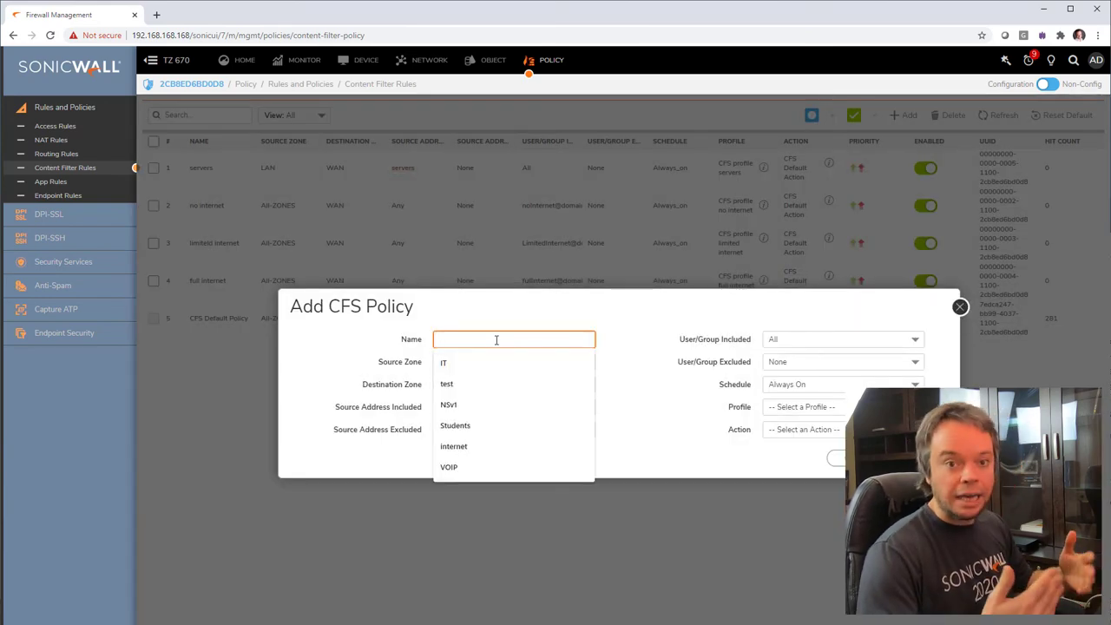
text(outside business hours)
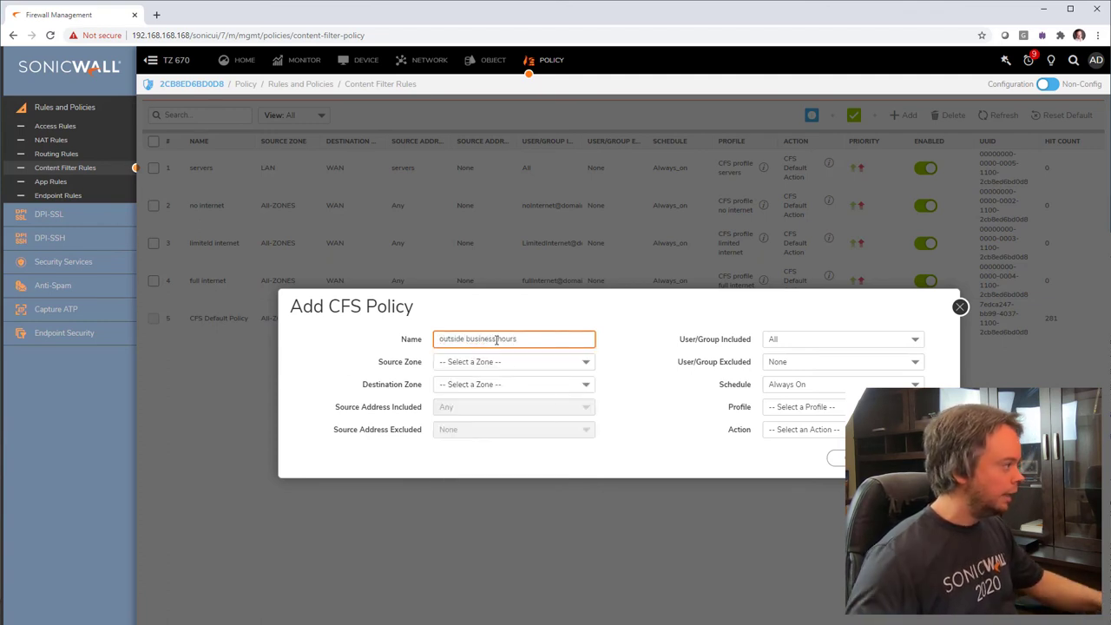
click(531, 370)
click(531, 365)
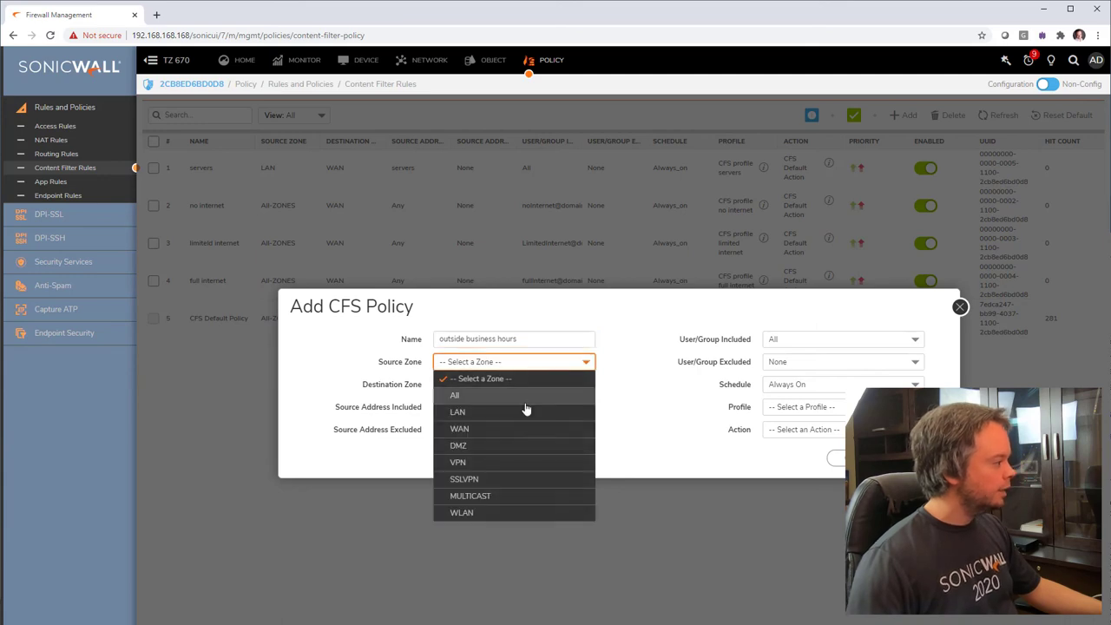
click(524, 395)
click(518, 385)
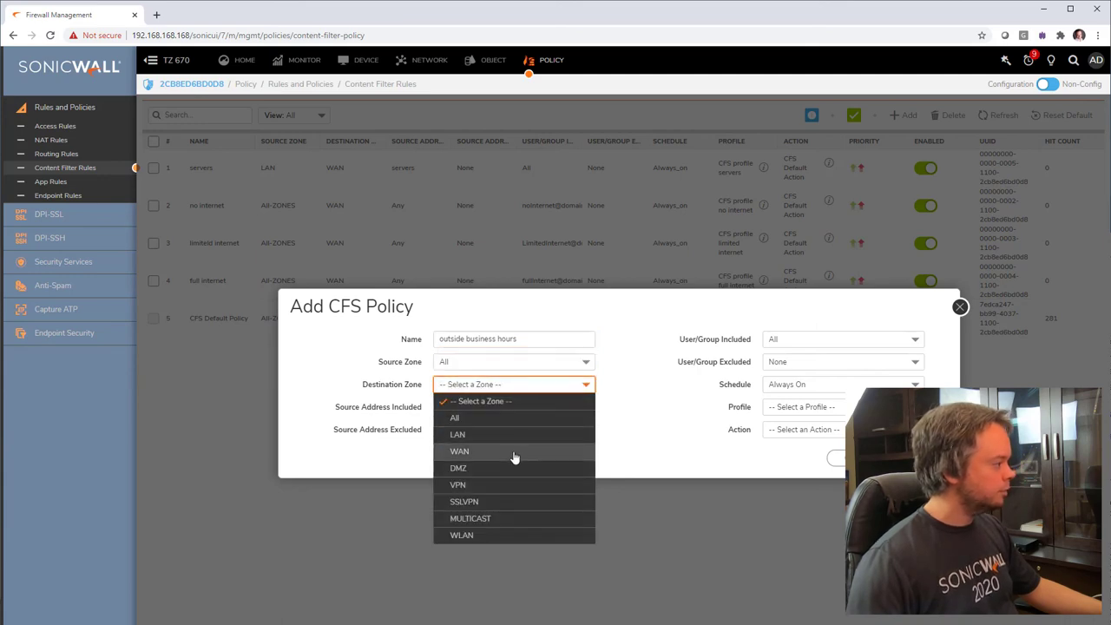
click(513, 453)
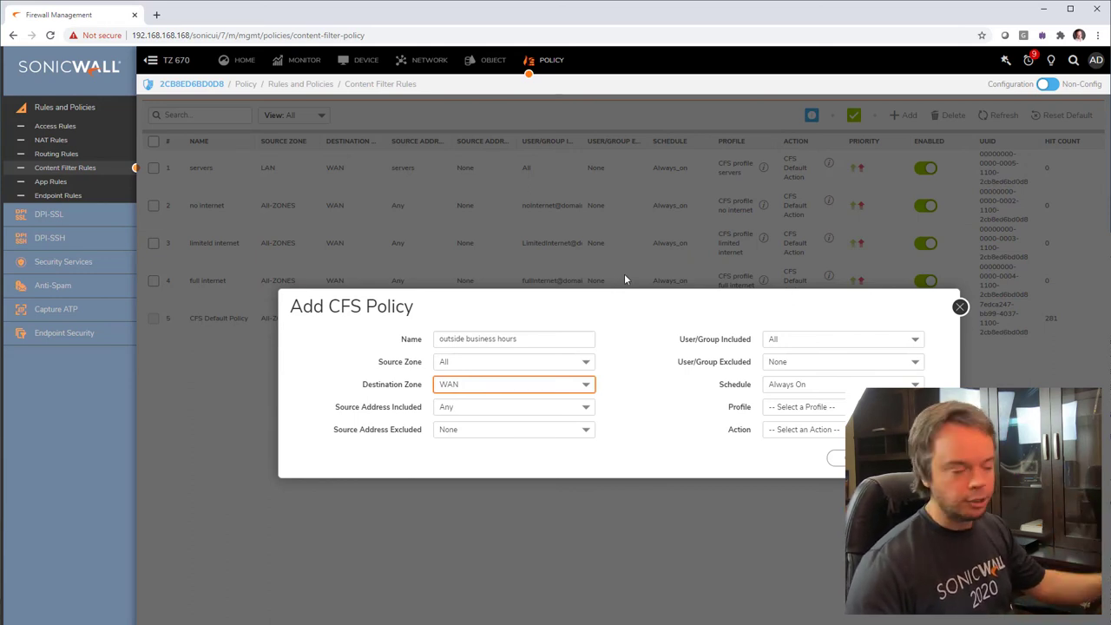
- Create a new schedule for the policy named "ouside busines hours" and make its type Recurring
click(809, 387)
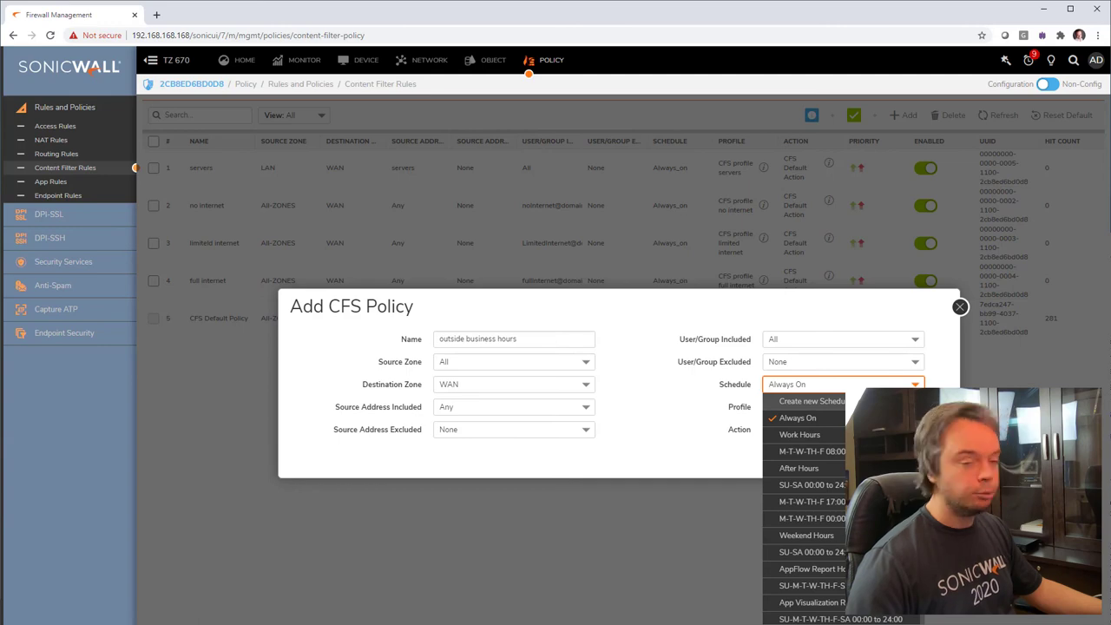
click(798, 400)
click(634, 338)
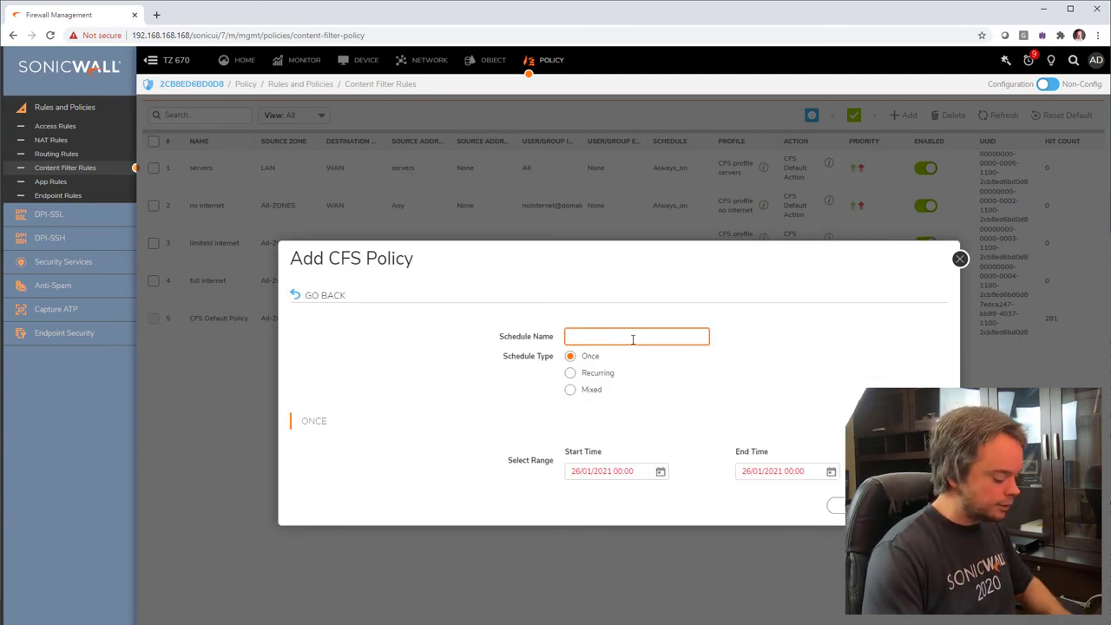
text(ouside busines h)
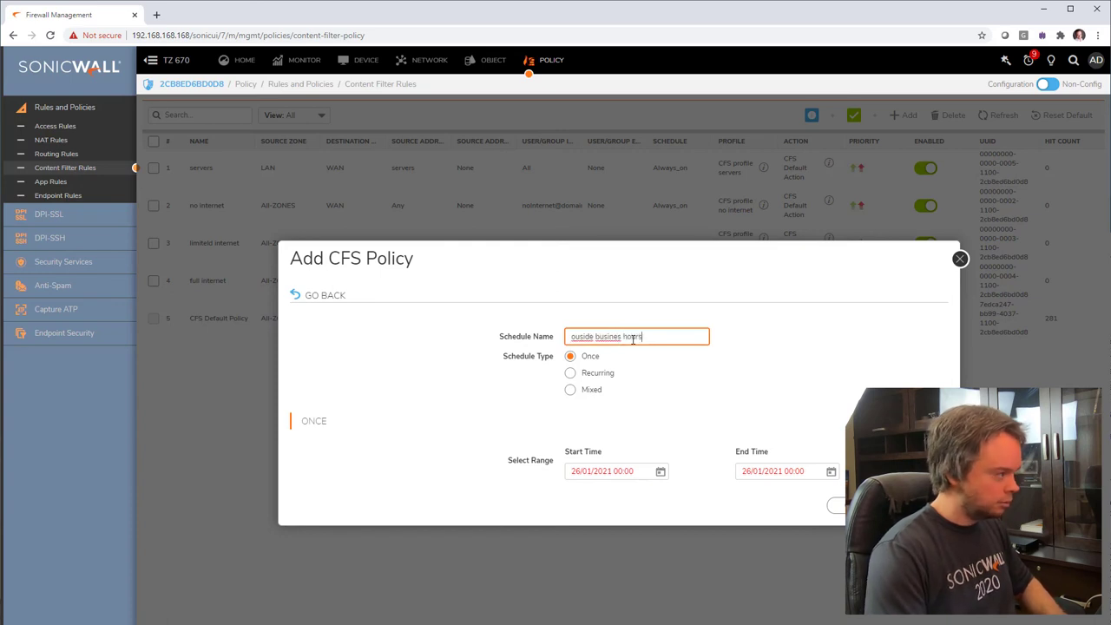
text(ours)
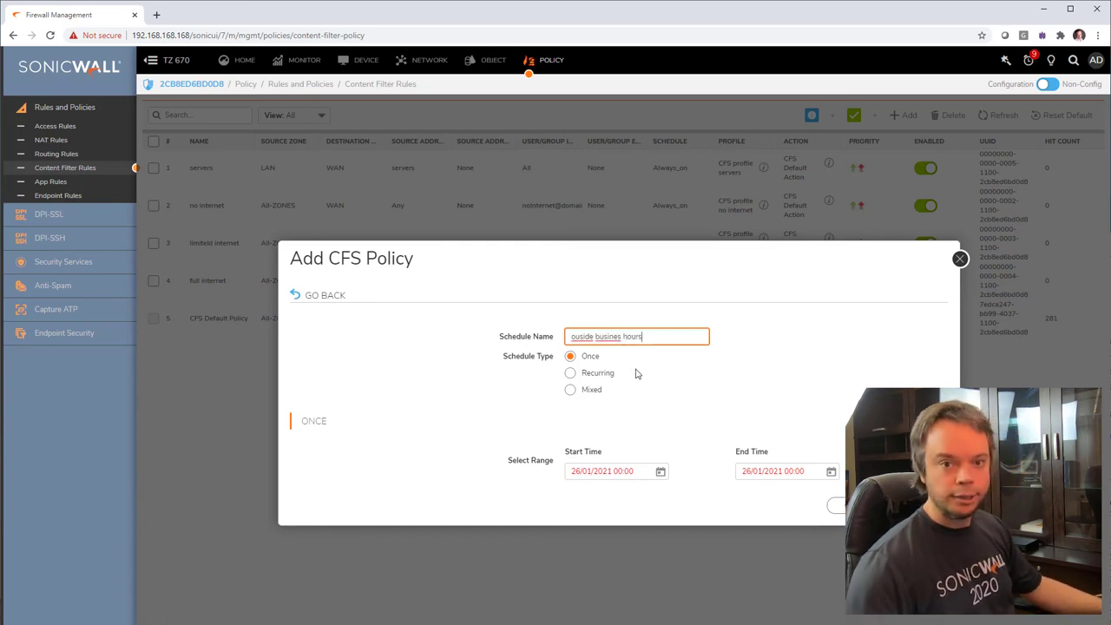
click(570, 374)
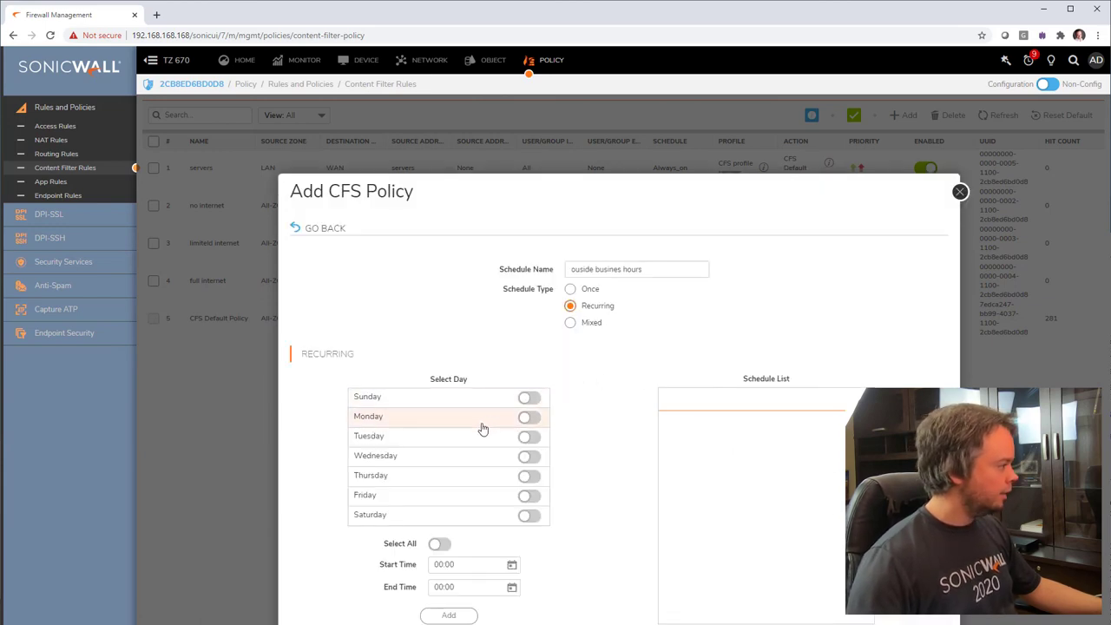
- Set the recurring time range to start at 12:00 and end at 13:00
click(511, 565)
drag(423, 597, 481, 618)
click(582, 565)
click(511, 588)
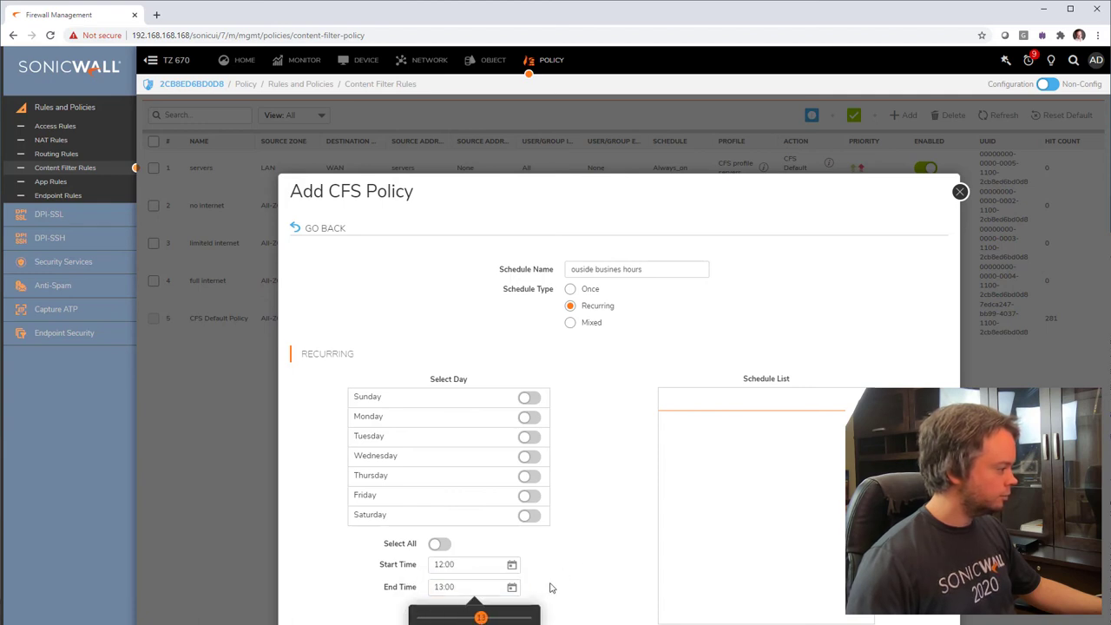
click(549, 587)
click(459, 568)
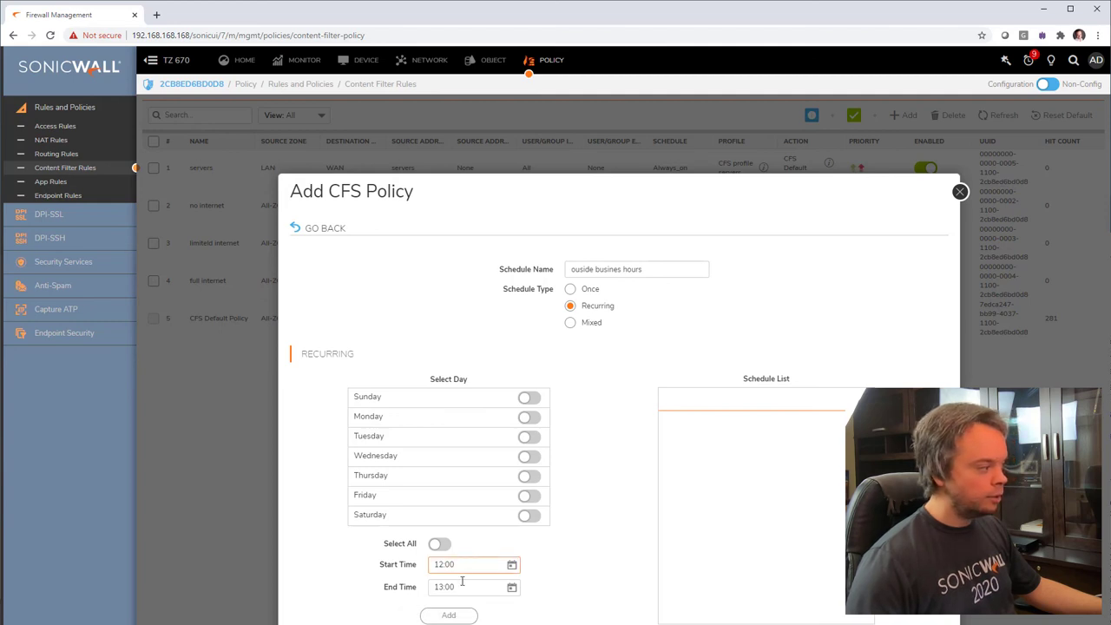
- Select Monday through Friday for the 12:00 to 13:00 range and add it to the schedule list
click(529, 397)
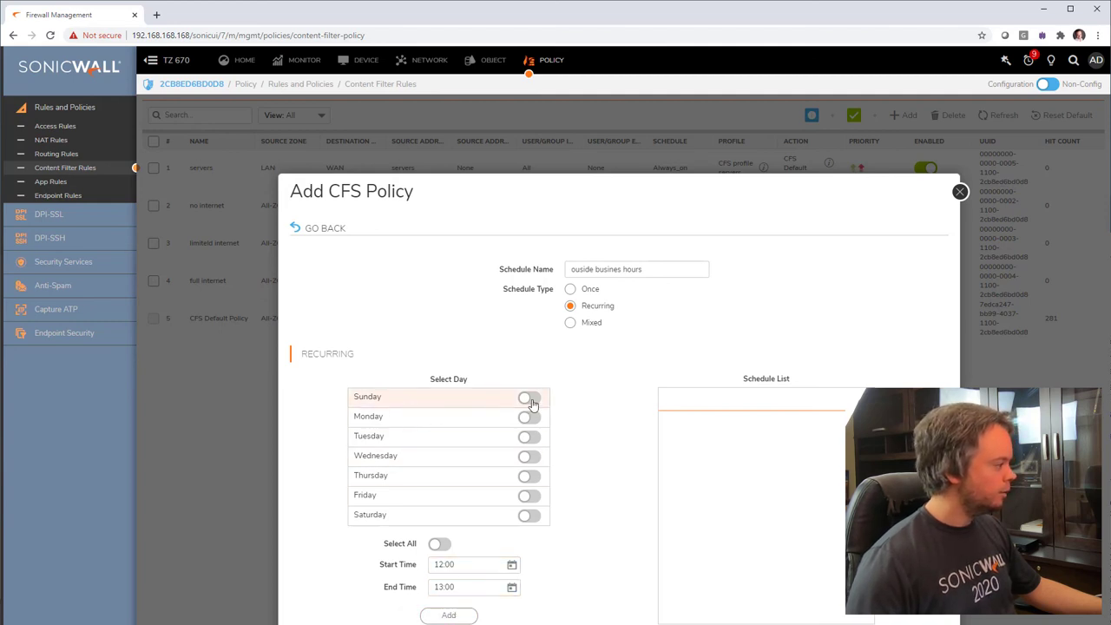
click(529, 418)
click(531, 438)
click(529, 397)
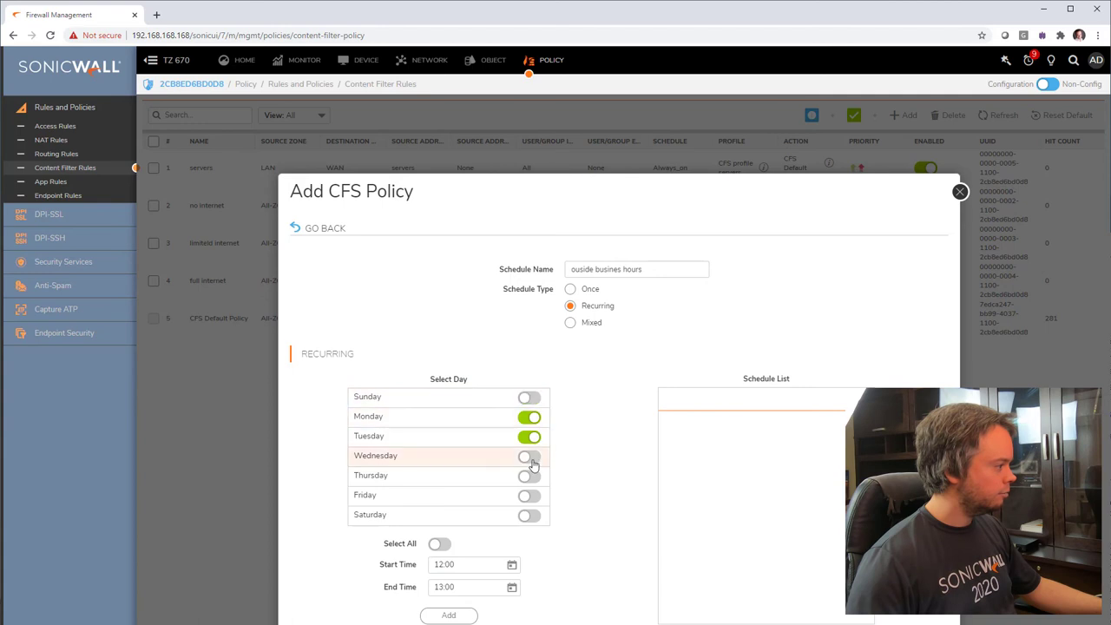
click(528, 457)
click(529, 475)
click(529, 495)
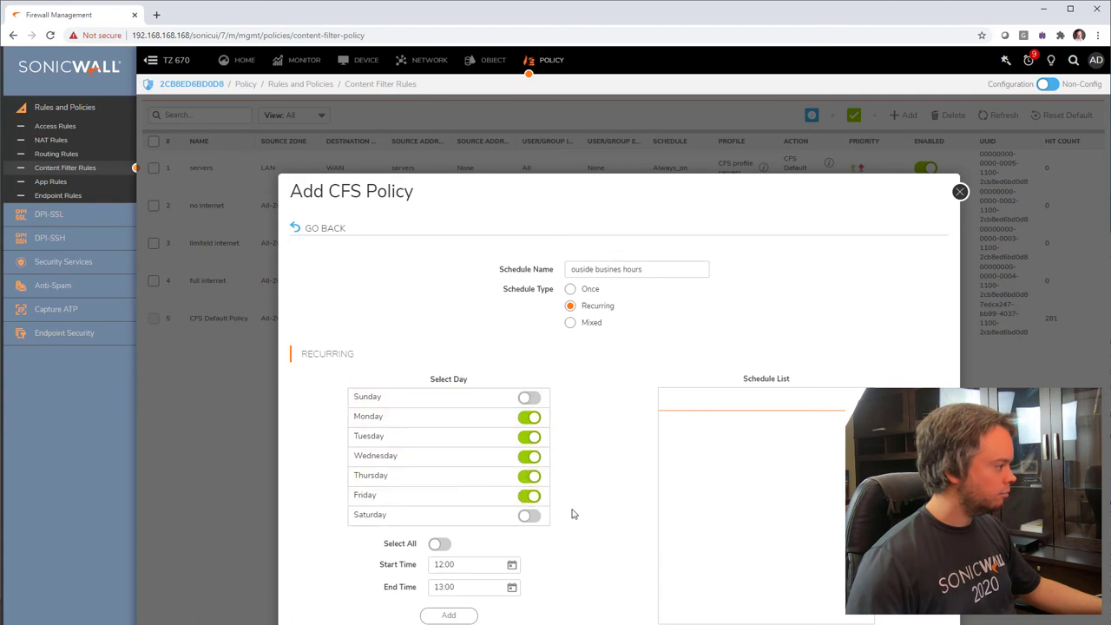
click(461, 617)
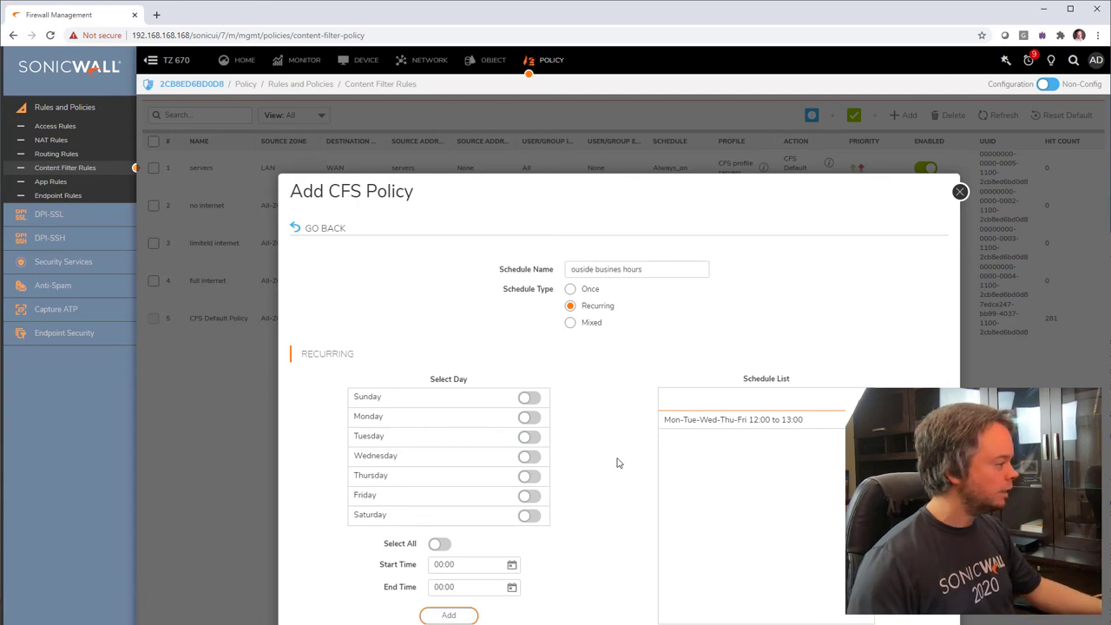
- Add a Monday through Friday range from 00:00 to 08:00 to the schedule list
click(511, 565)
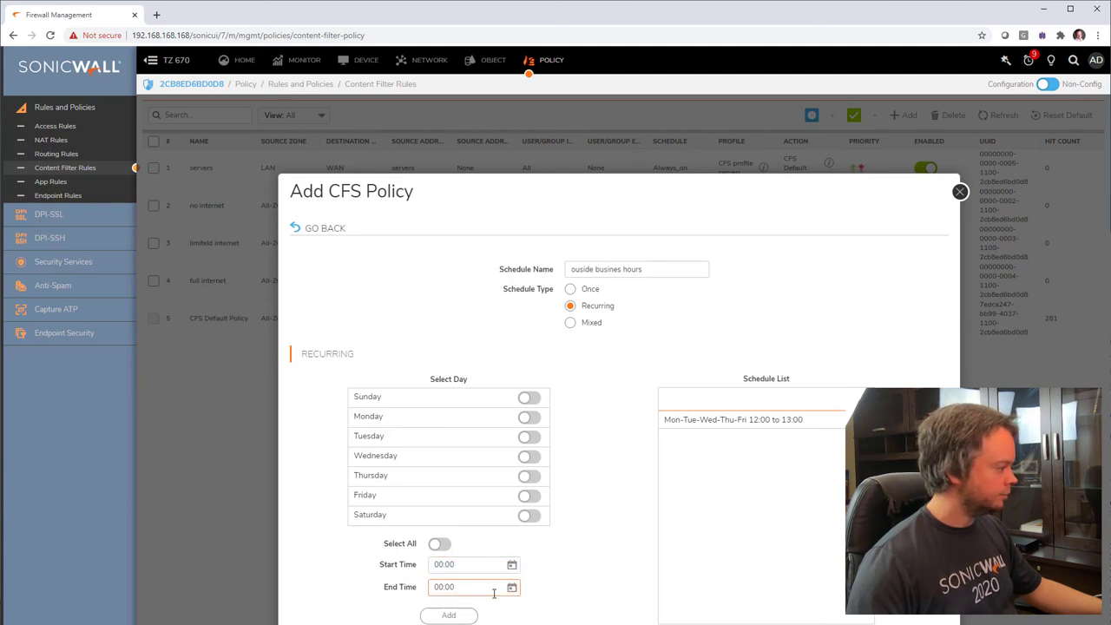
click(494, 590)
drag(425, 618, 460, 619)
click(600, 570)
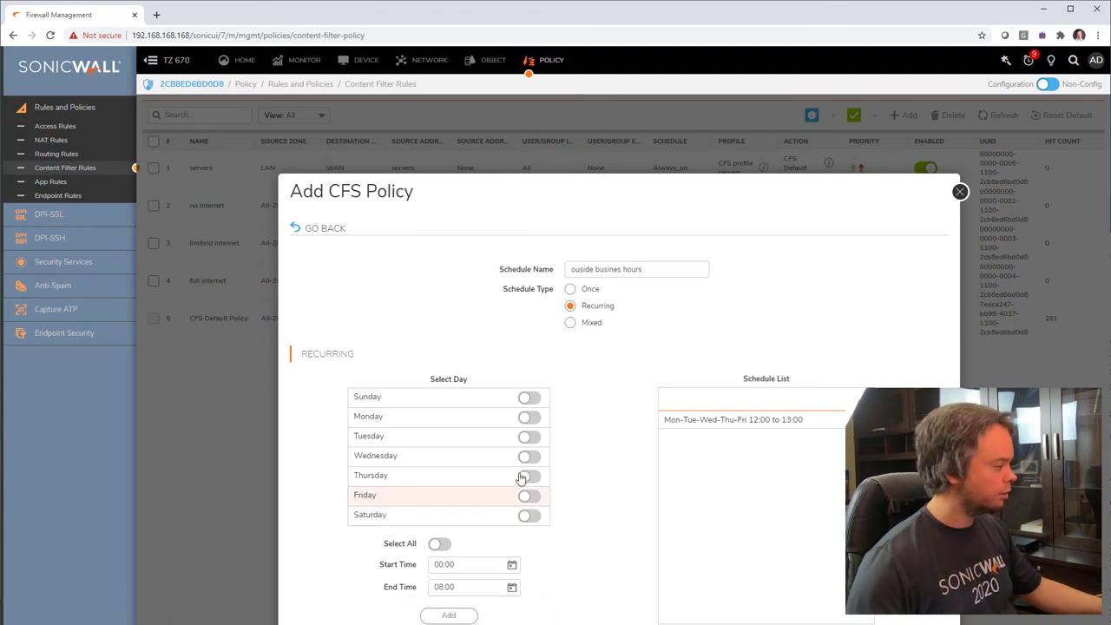
click(529, 417)
click(529, 436)
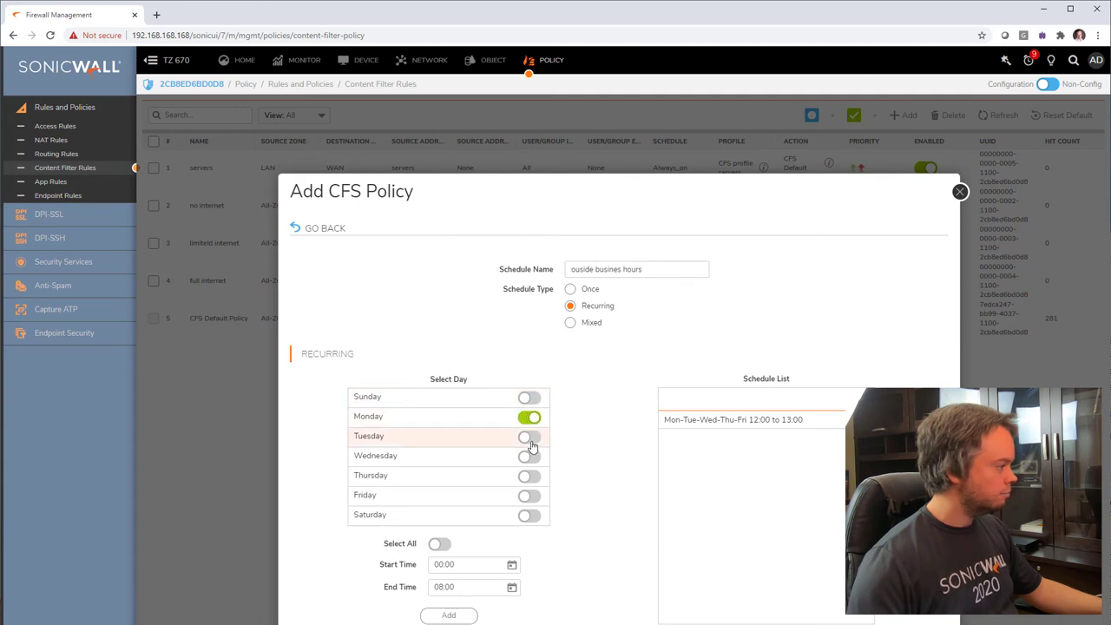
click(530, 456)
click(530, 476)
click(530, 495)
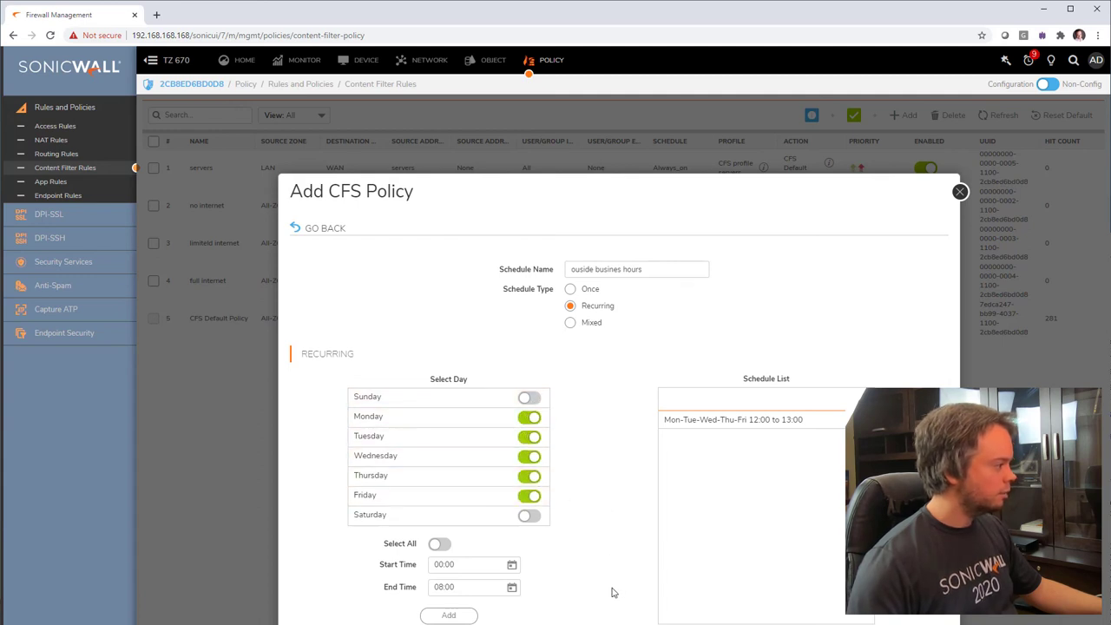
click(469, 615)
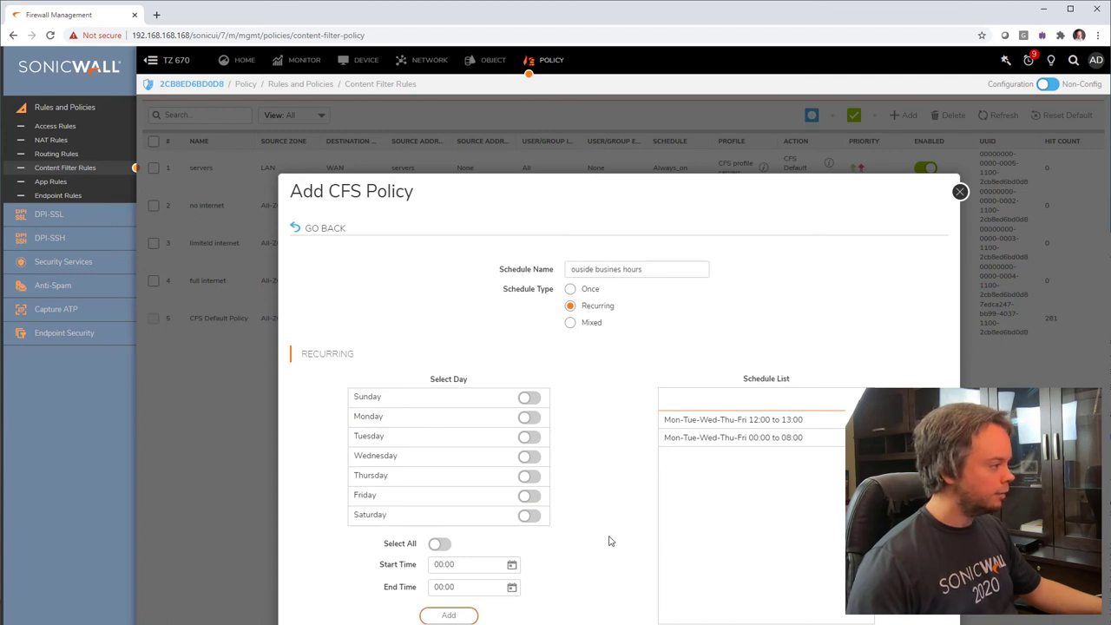
- Set the next recurring time range to start at 17:00 and end at 23:59
click(476, 566)
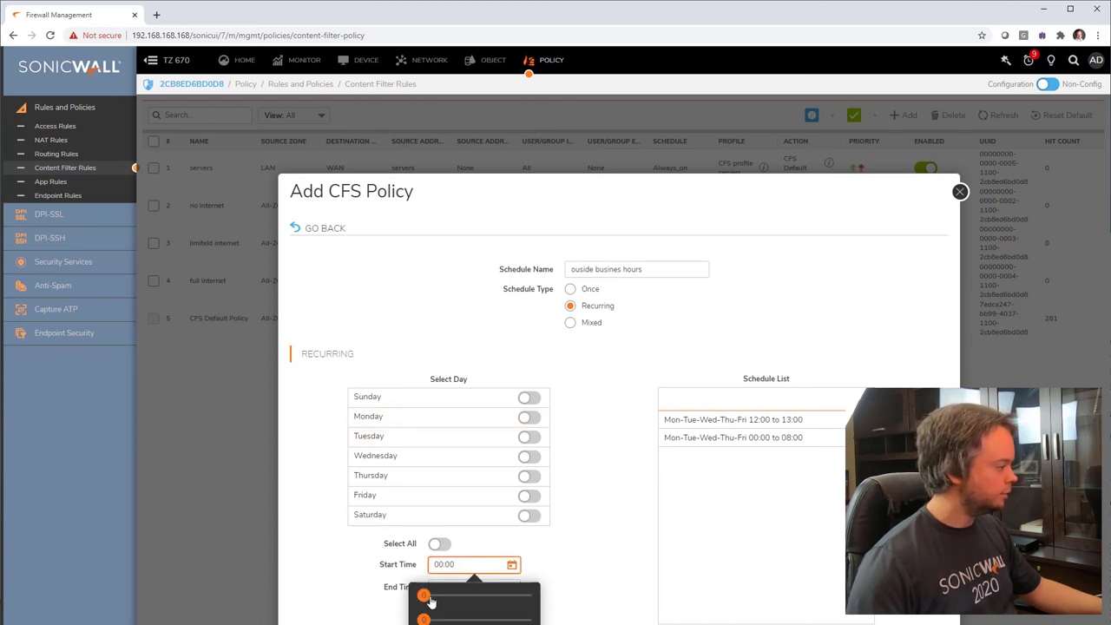
drag(430, 600, 507, 604)
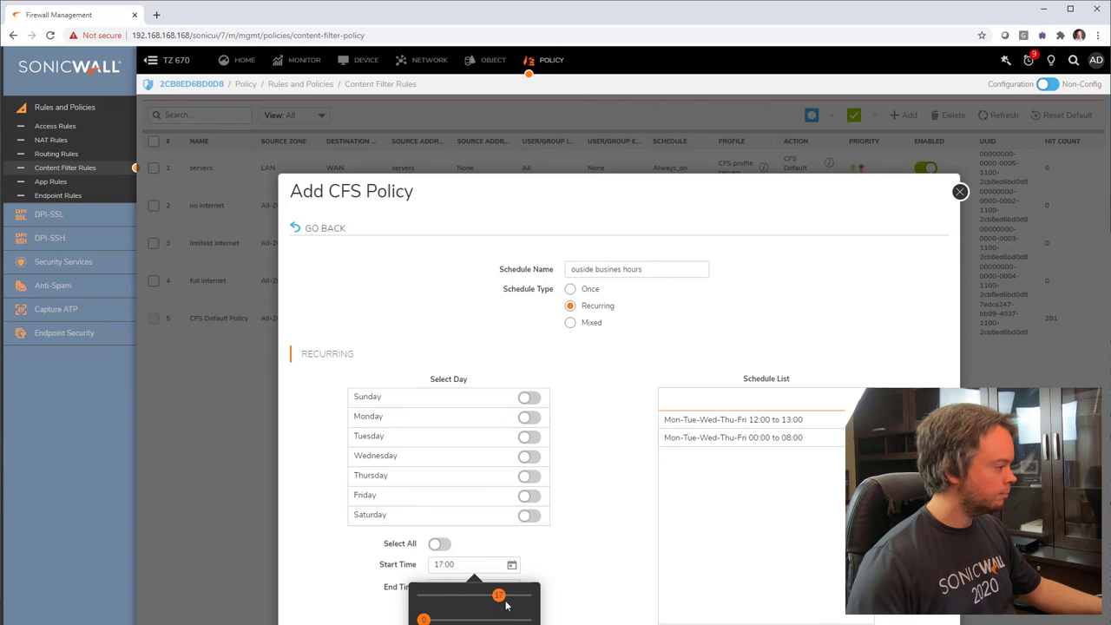
click(468, 586)
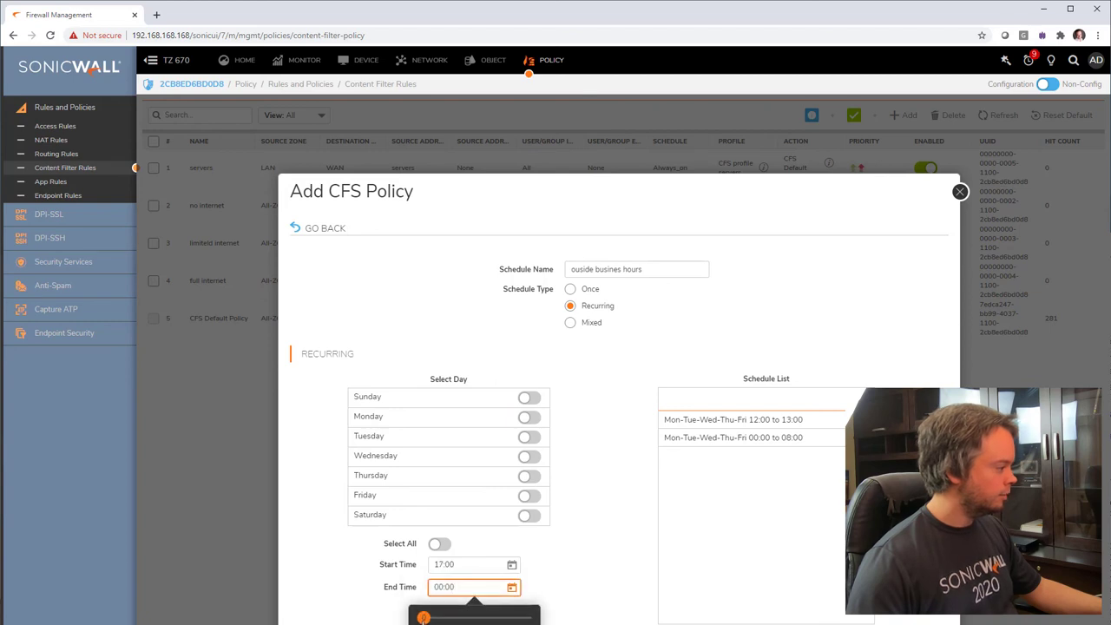
drag(424, 617, 525, 616)
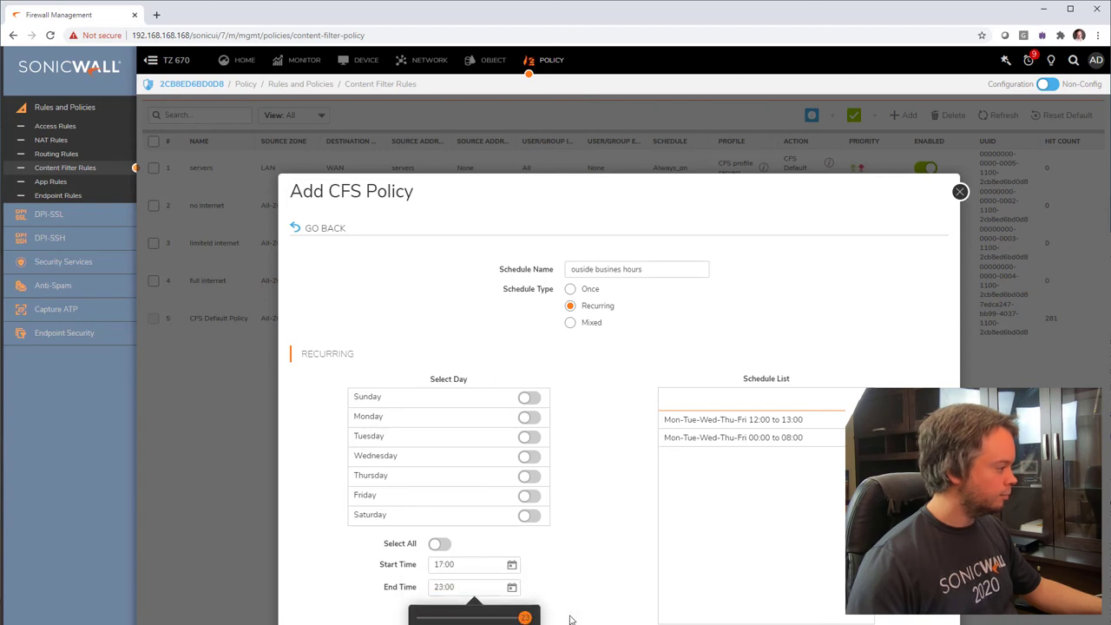
click(511, 587)
drag(430, 619, 521, 620)
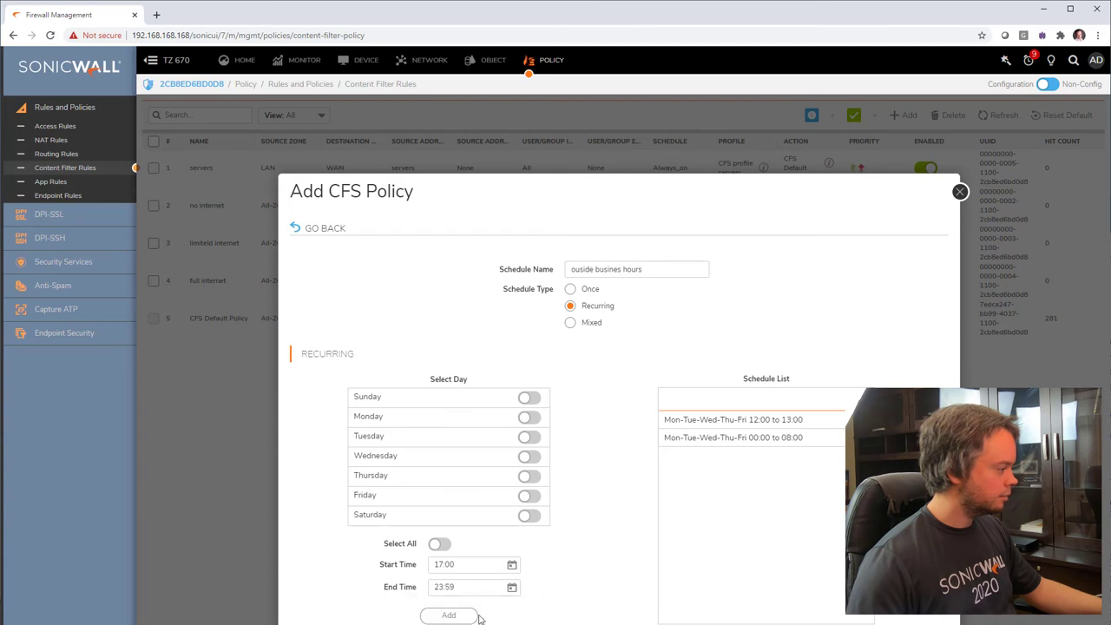
- Select Monday through Friday for the 17:00 to 23:59 range and add it to the schedule list
click(528, 416)
click(529, 436)
click(530, 474)
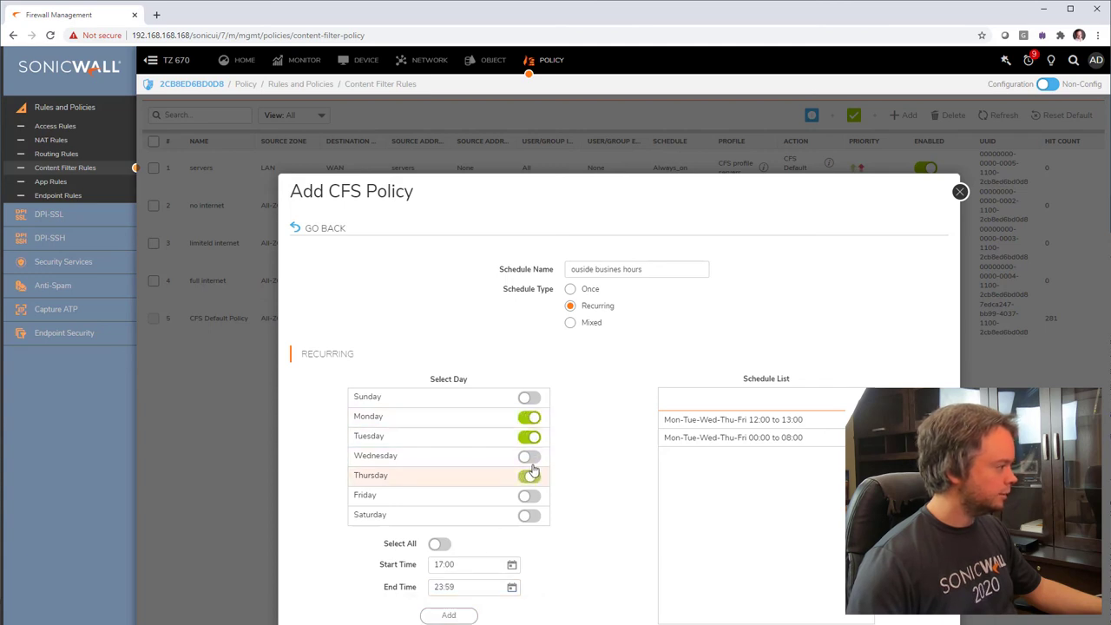
click(528, 456)
click(528, 495)
click(449, 614)
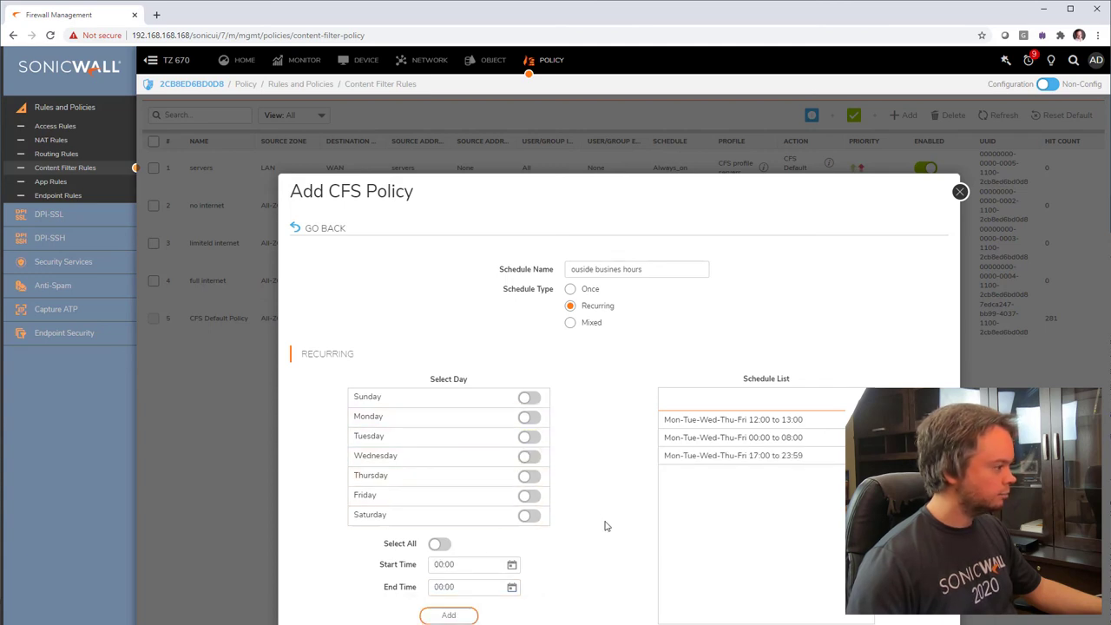
- Try to add a Sunday and Saturday range from 00:00 to 00:00, and clear the day selection
click(528, 397)
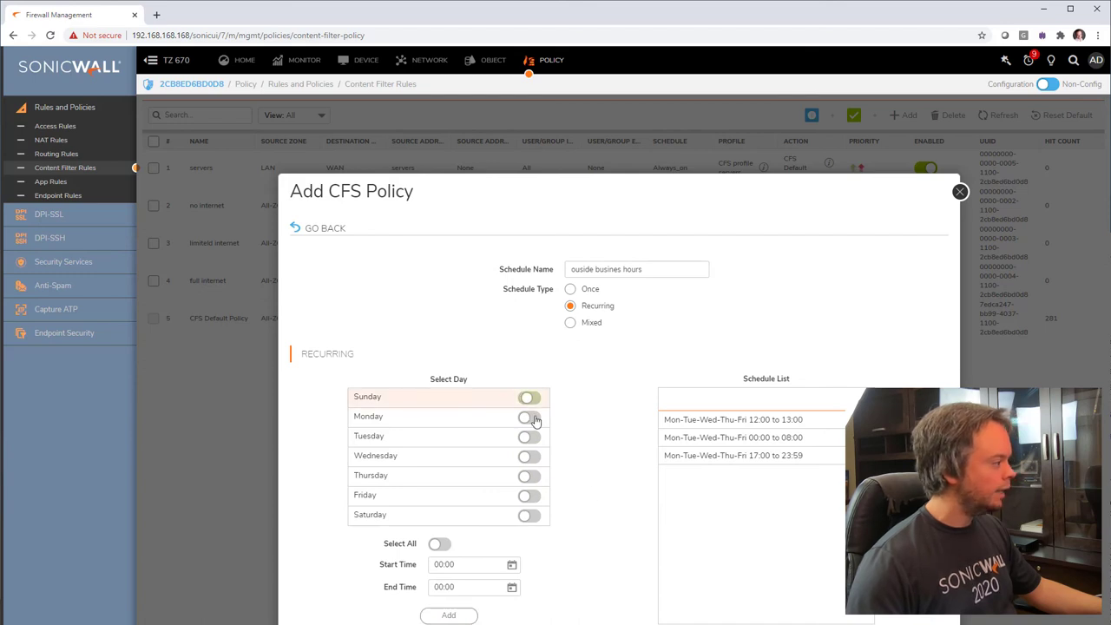
click(528, 515)
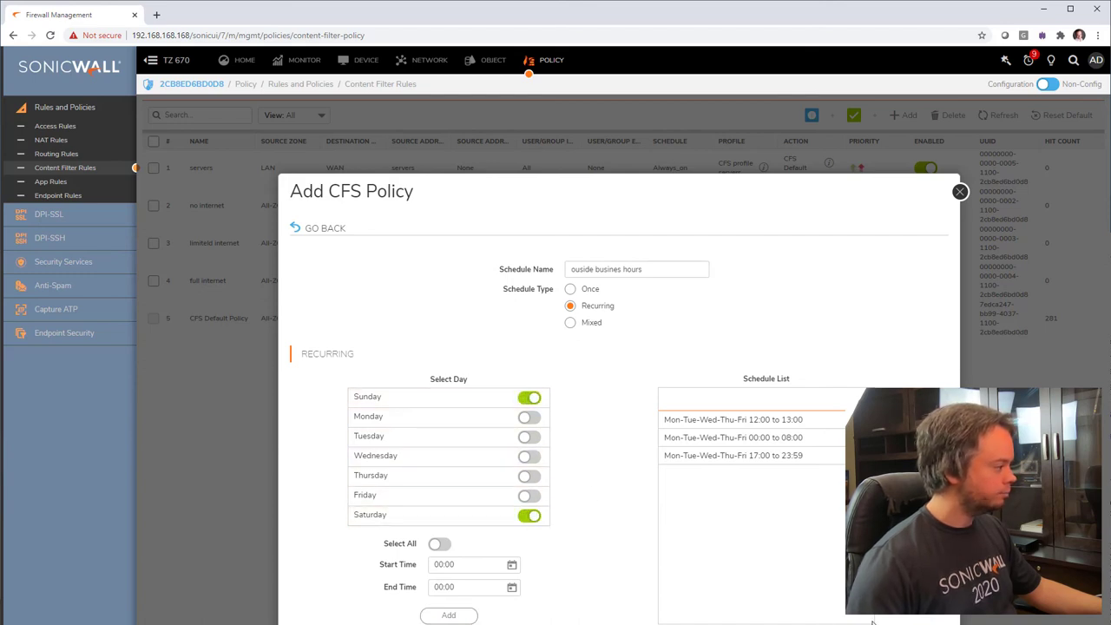
click(450, 614)
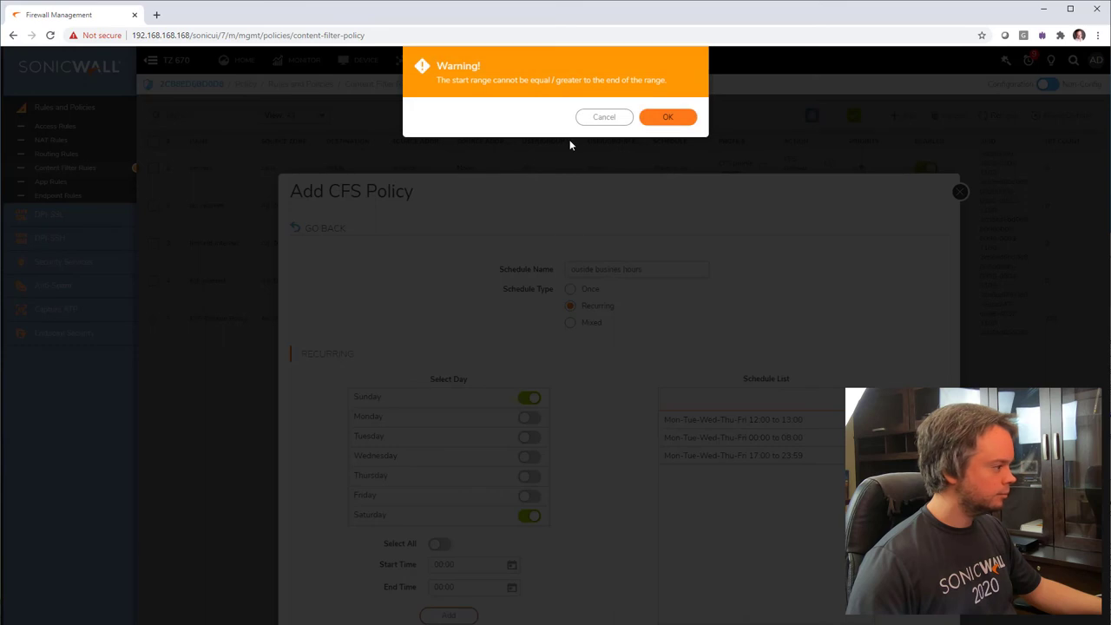
click(602, 118)
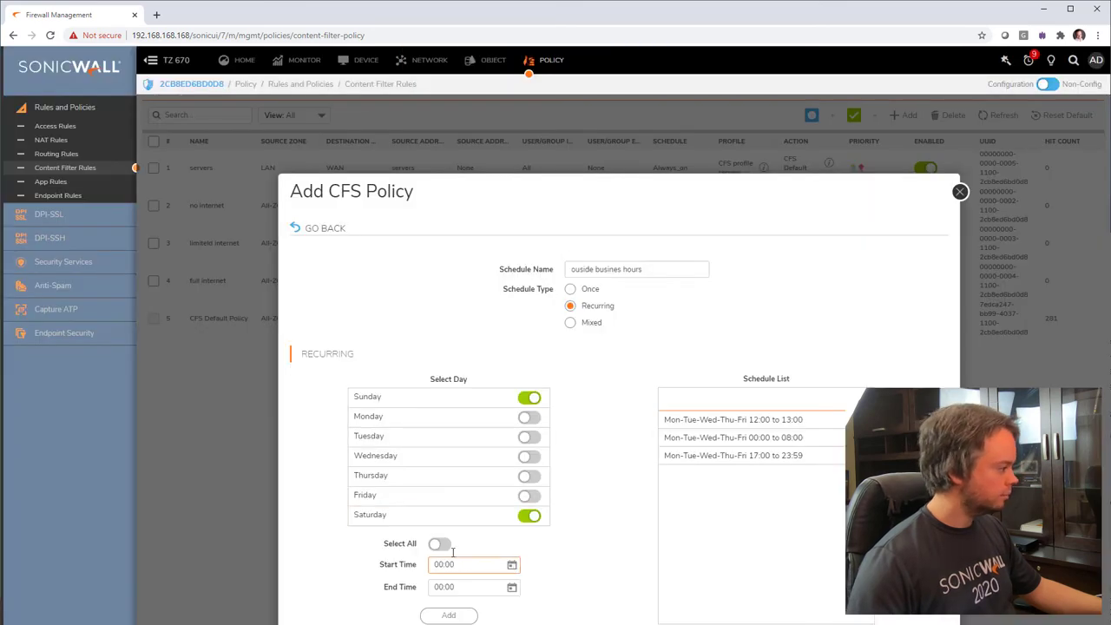
click(438, 543)
click(441, 543)
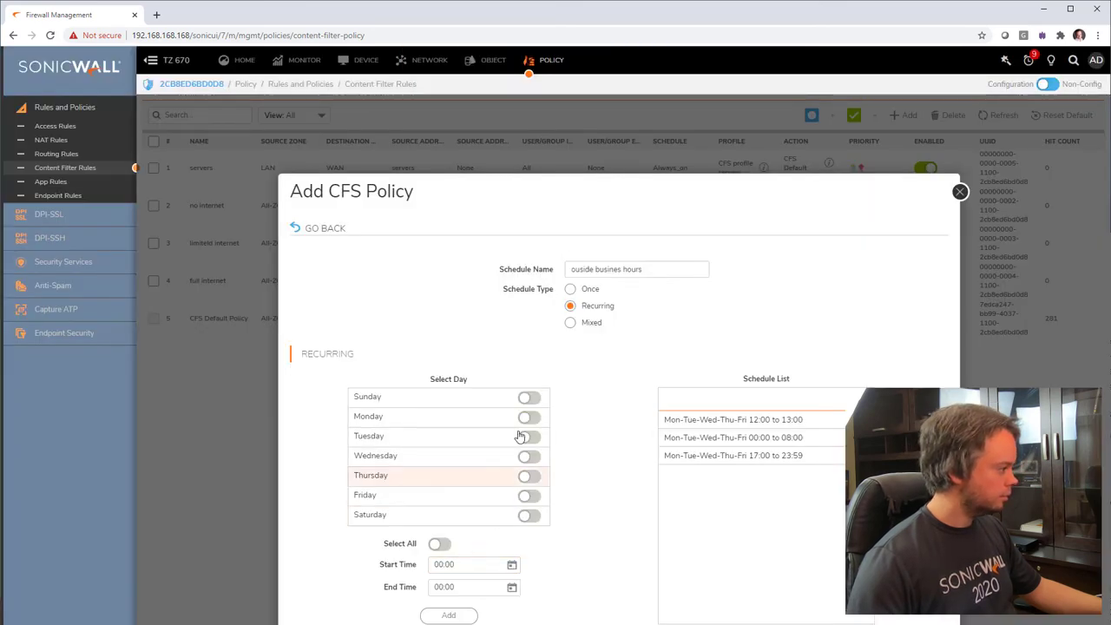
- Add a Sunday and Saturday range from 00:00 to 23:59 to the schedule list
click(528, 397)
click(529, 515)
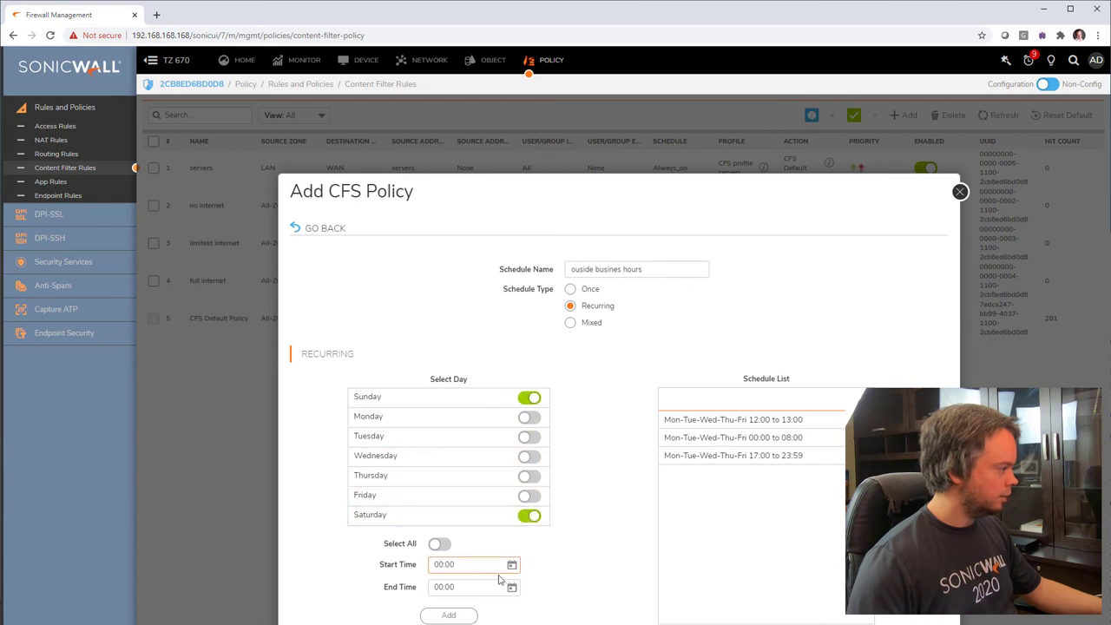
click(469, 587)
click(423, 618)
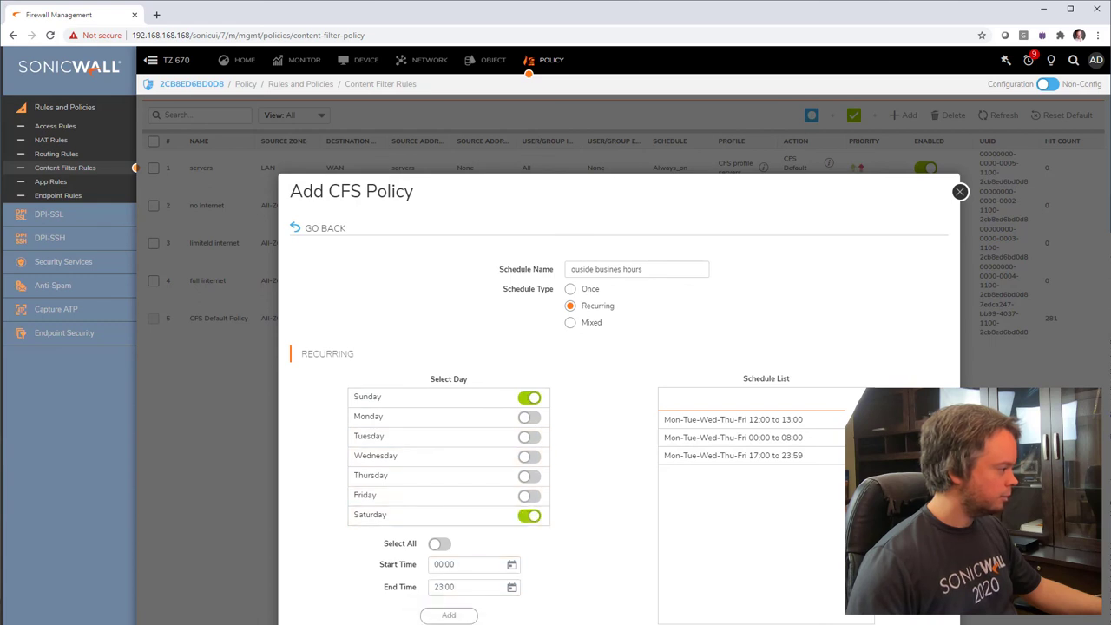
click(449, 595)
drag(512, 616, 538, 618)
click(588, 615)
click(460, 618)
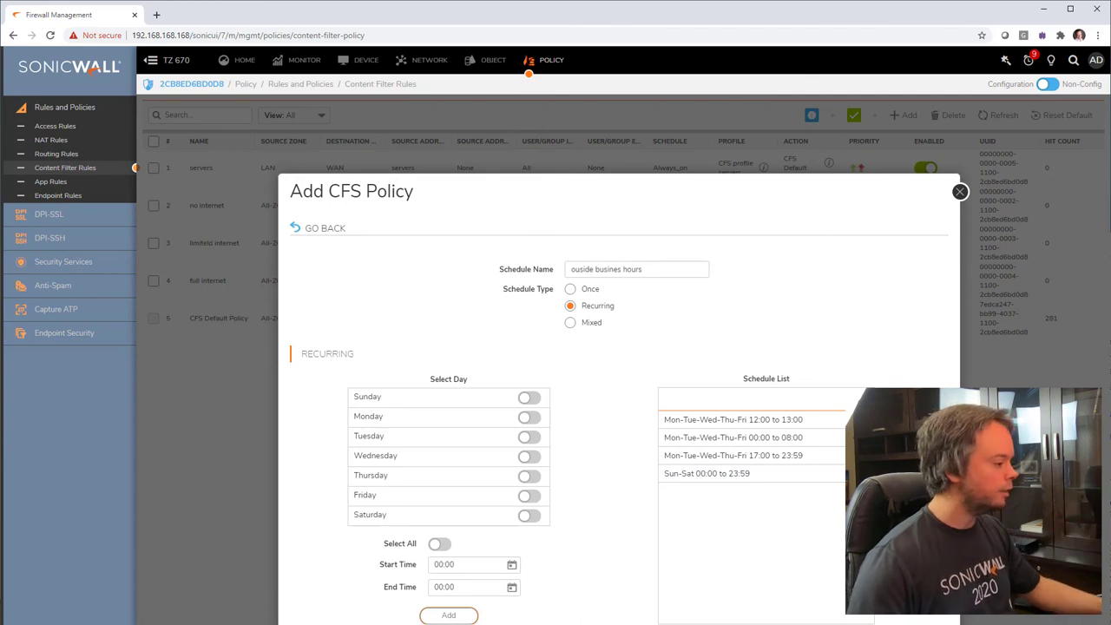
- Save the recurring schedule, return to the policy form and assign "ouside busines hours" as the policy's schedule
click(674, 608)
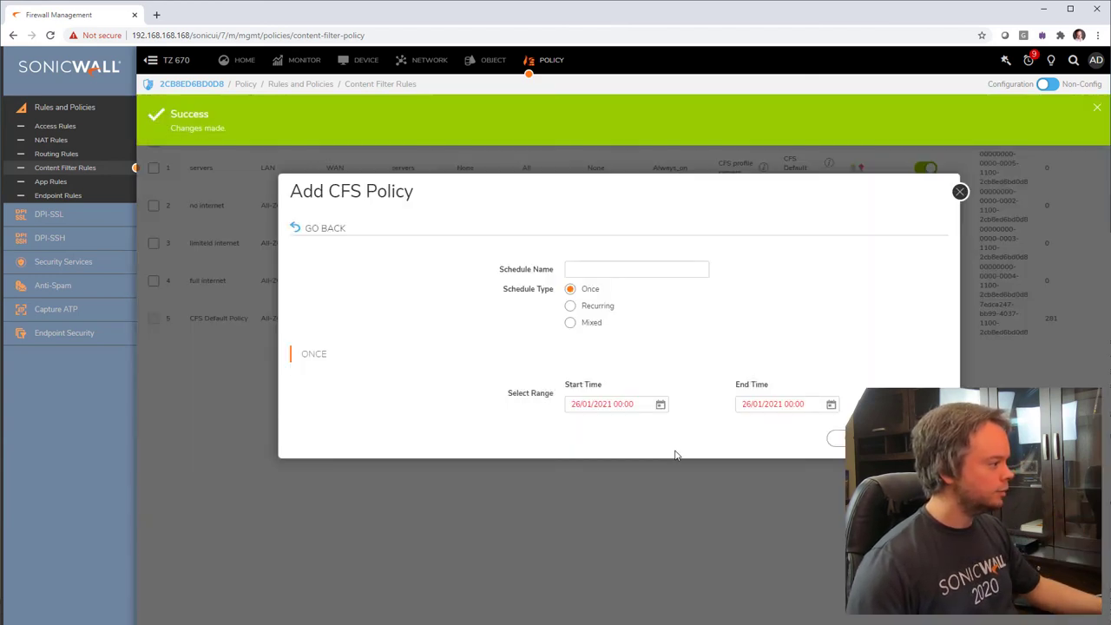
click(314, 231)
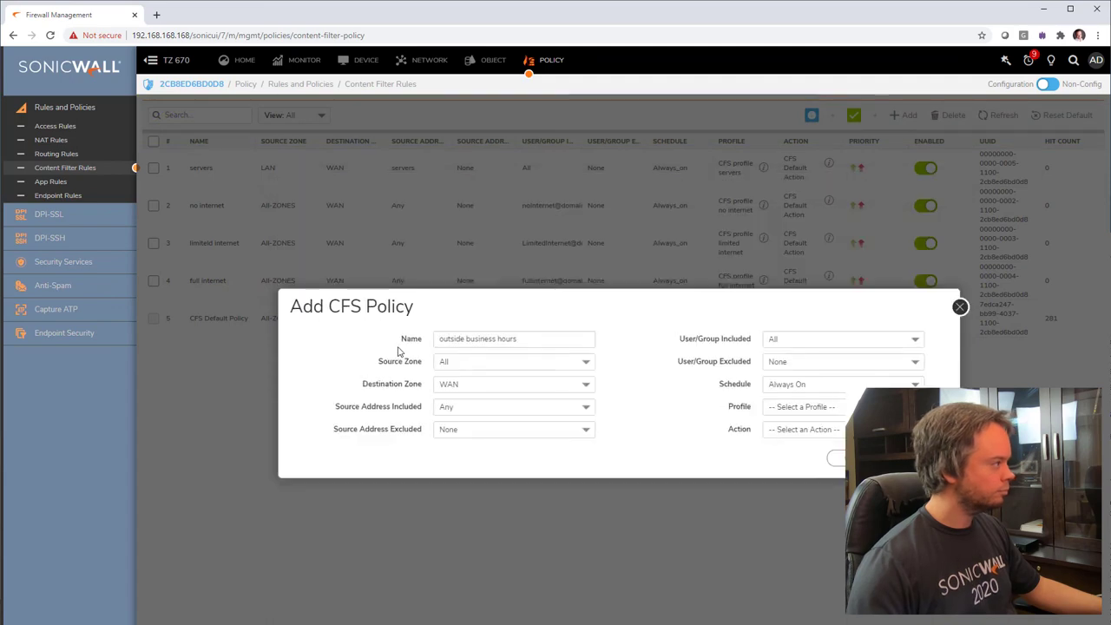
click(834, 390)
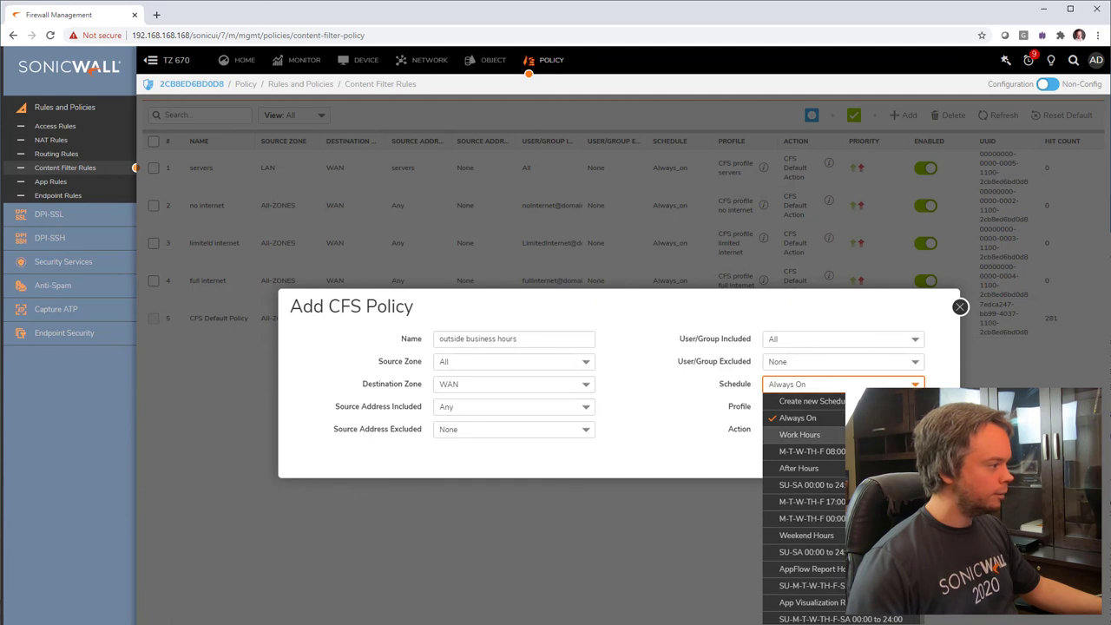
scroll(802, 434, down, 4)
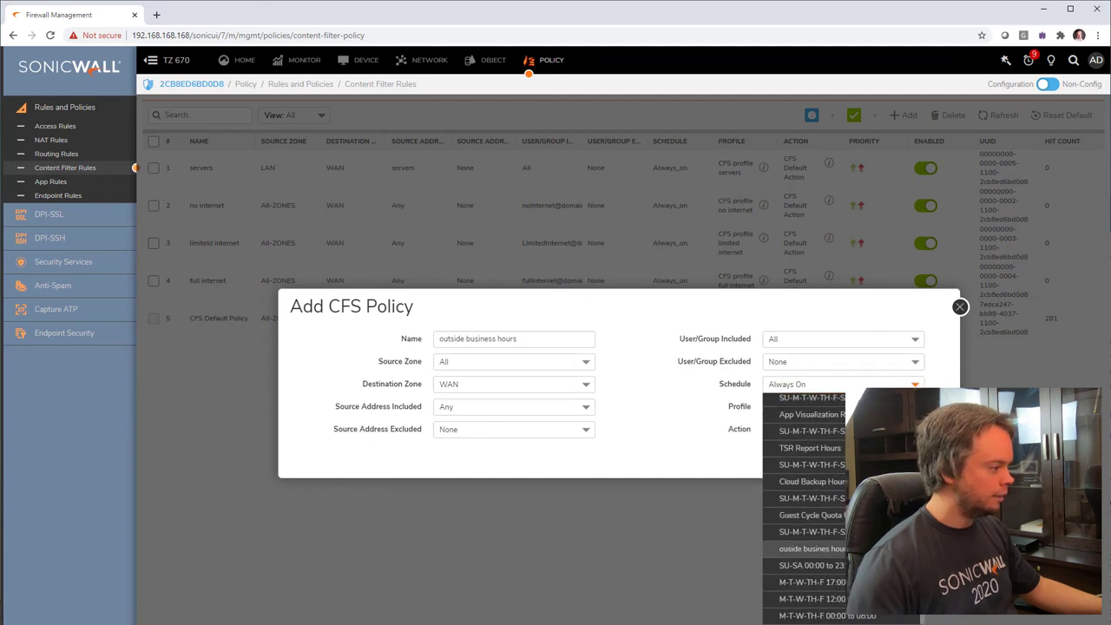
click(811, 548)
- Start a new CFS profile for the policy and name it "Lunch time"
click(806, 406)
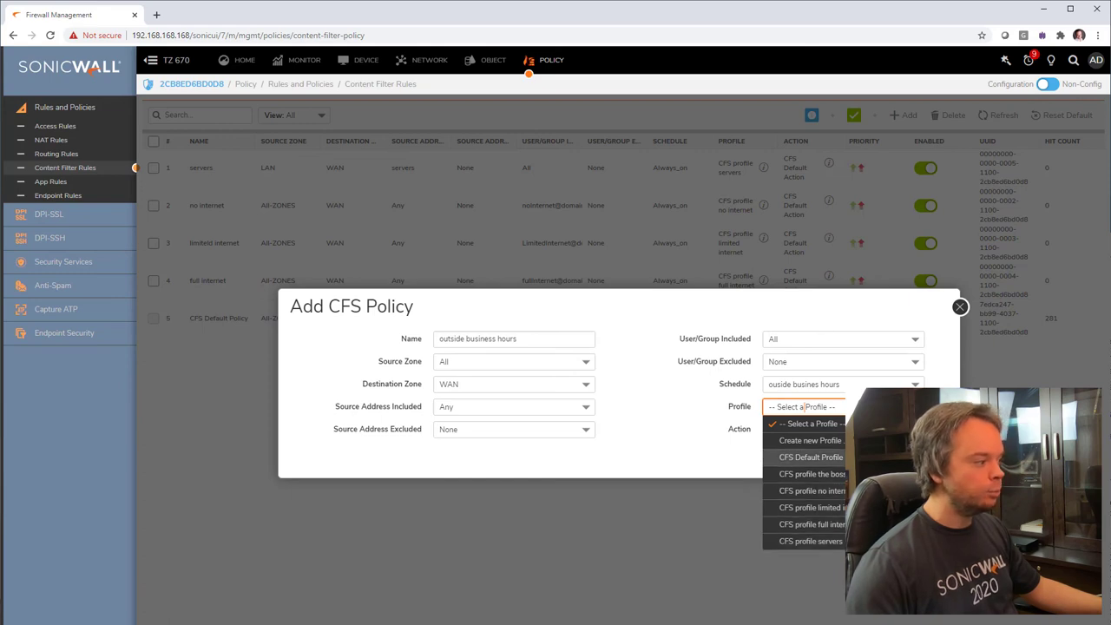
click(809, 440)
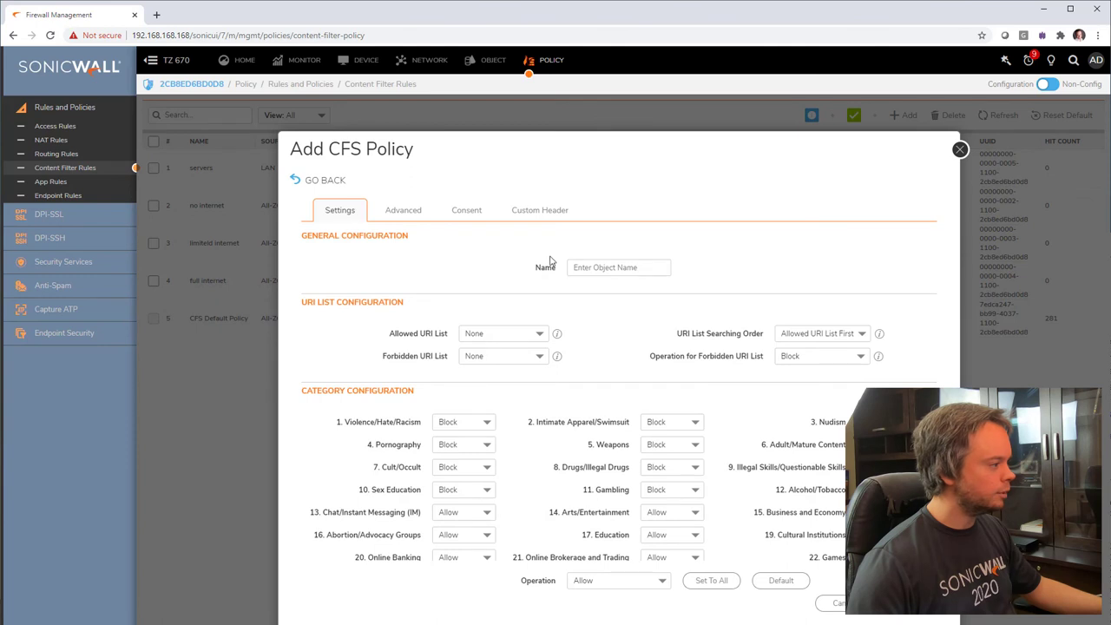
click(618, 265)
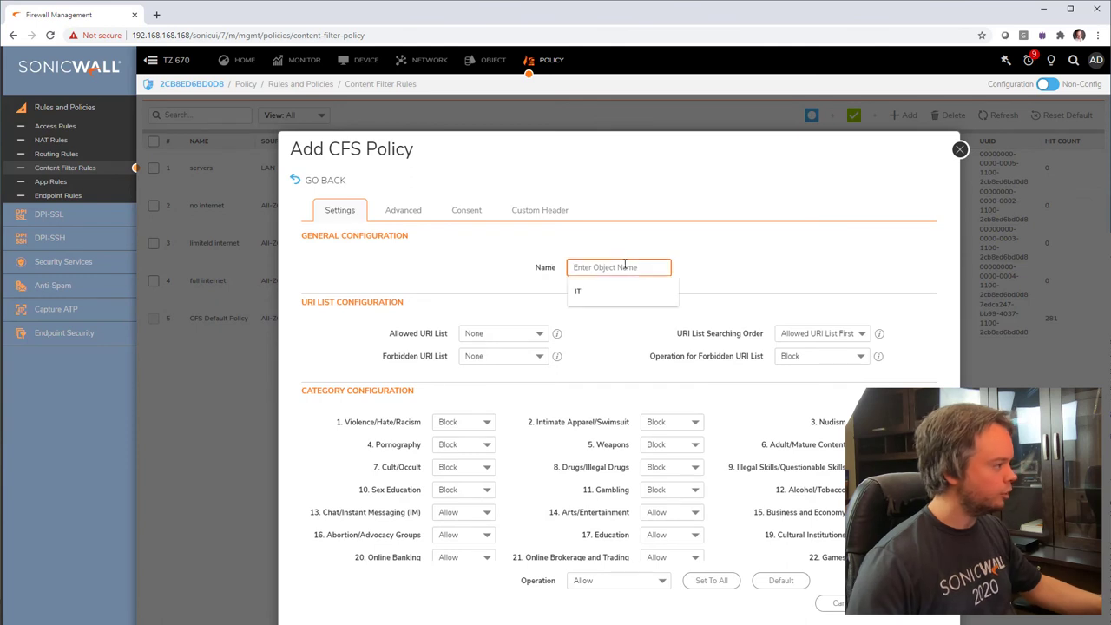
text(Lunch time)
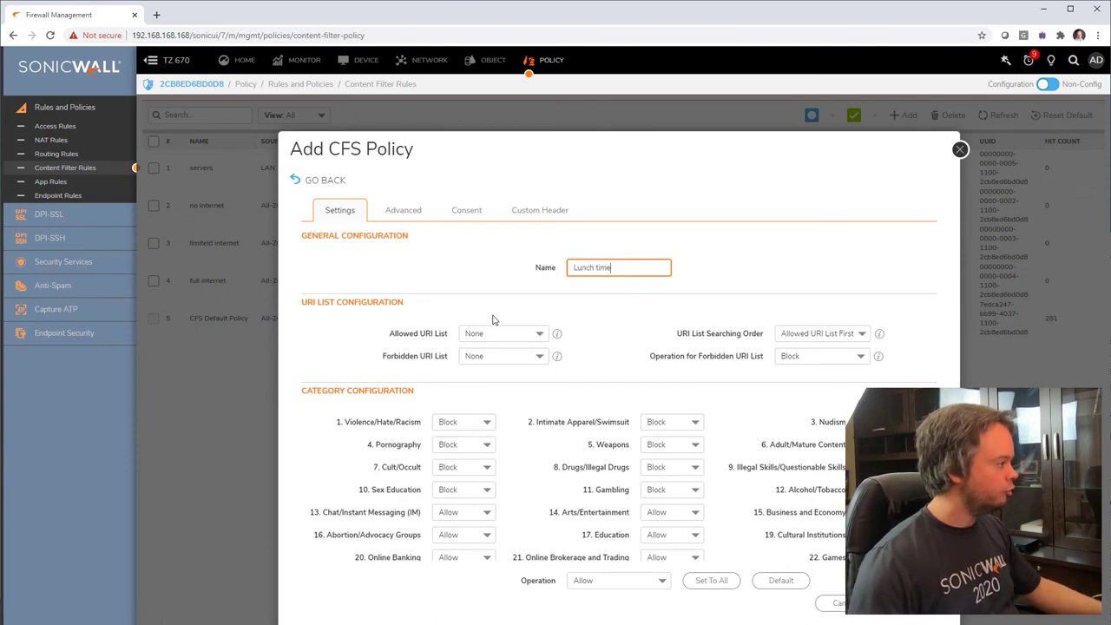
- Set the 48. Multimedia category to BWM in the Lunch time profile
drag(397, 334, 434, 335)
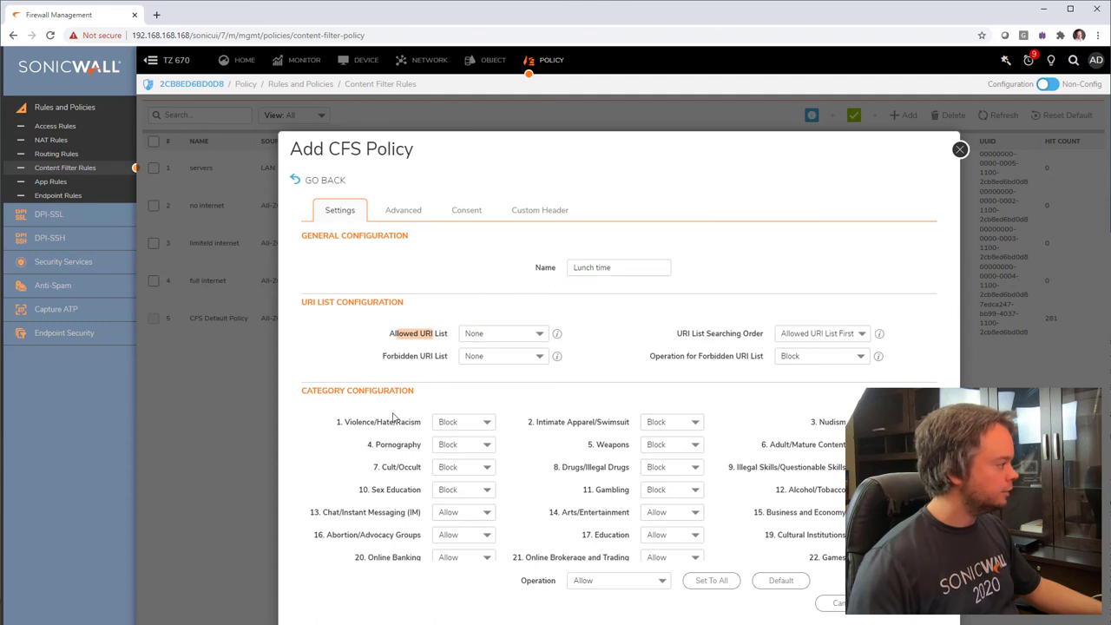
scroll(521, 473, down, 5)
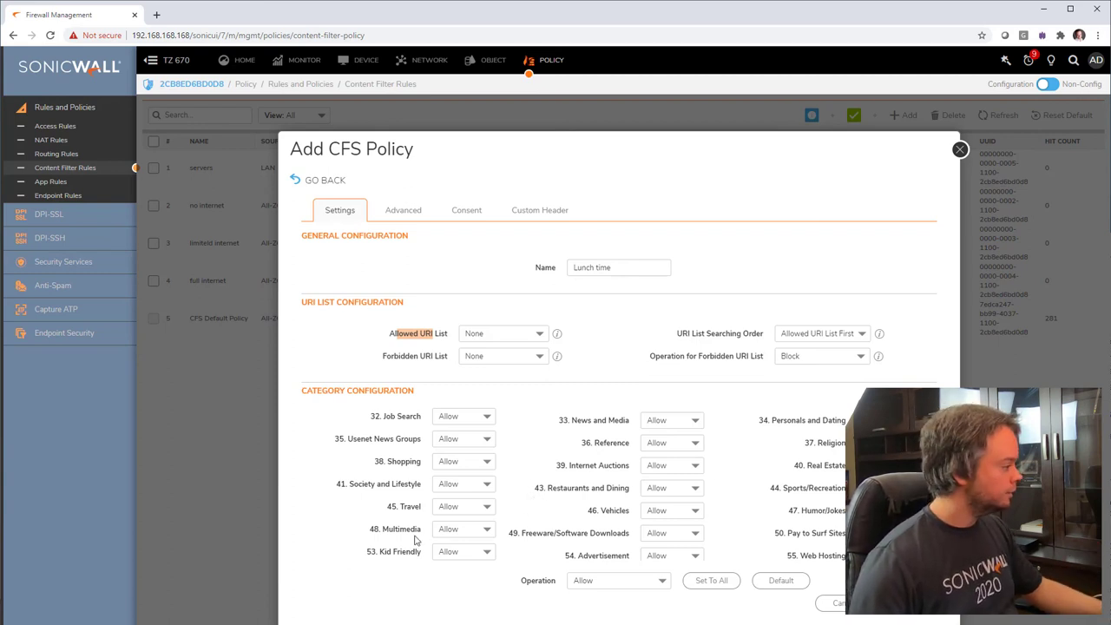
click(476, 531)
click(479, 564)
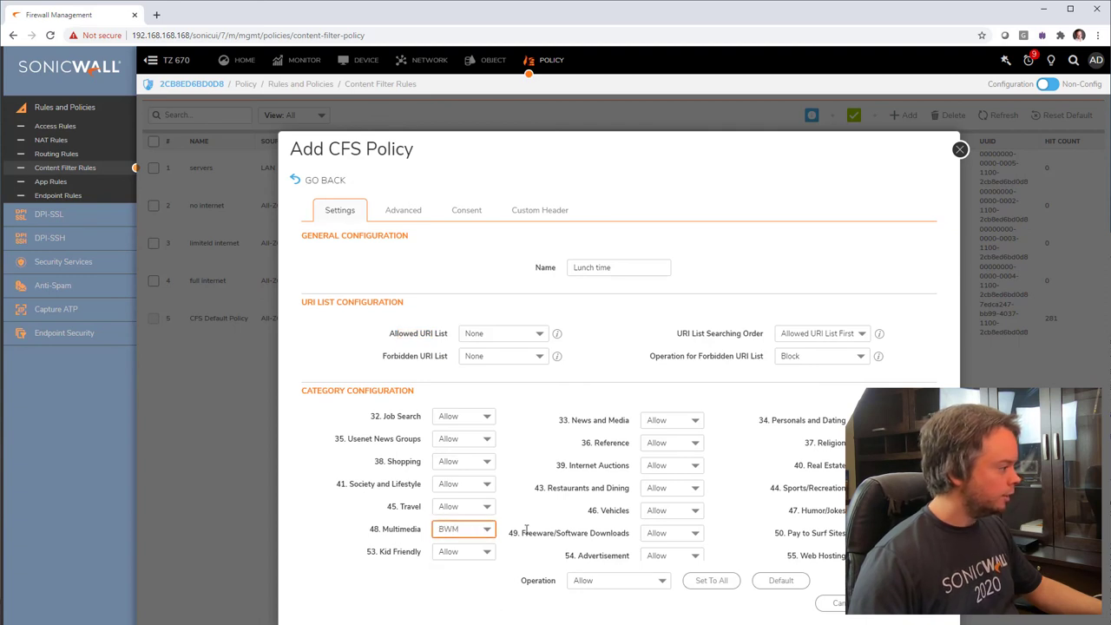
- Search the profile's category list for "soci" to find the social networking category
key(ctrl+f)
text(co)
key(BackSpace)
key(BackSpace)
text(so)
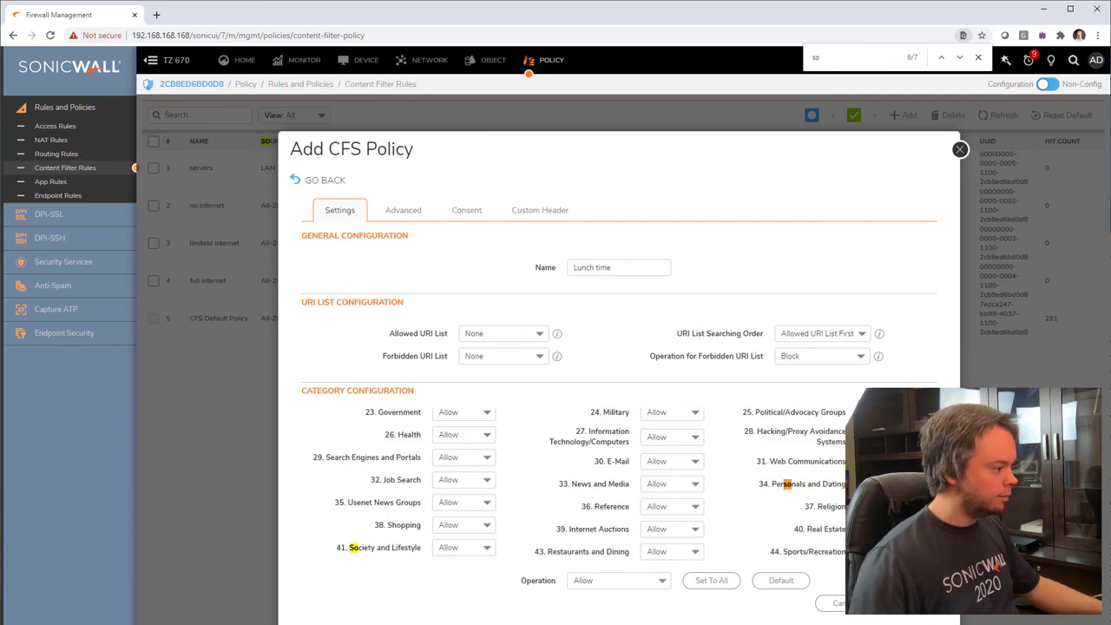
scroll(756, 499, up, 3)
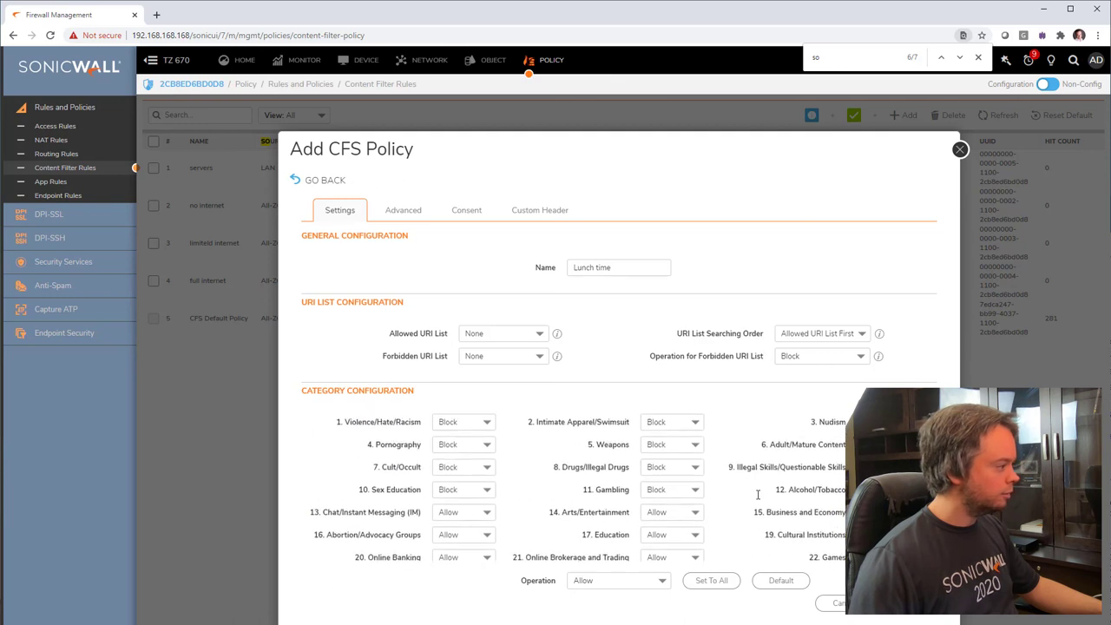
scroll(756, 498, down, 3)
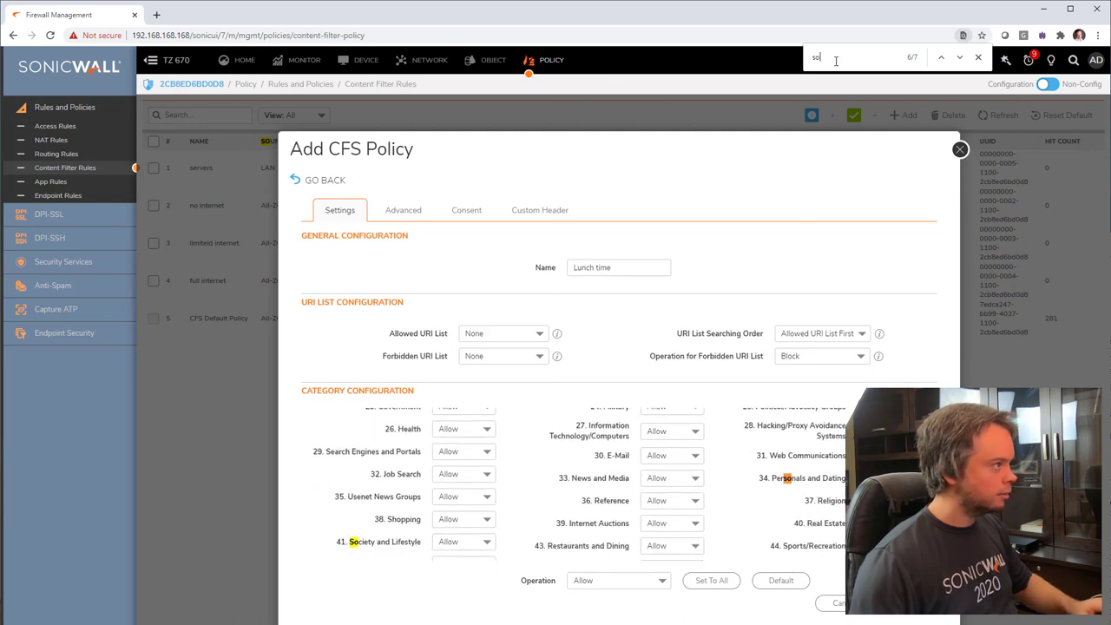
text(ci)
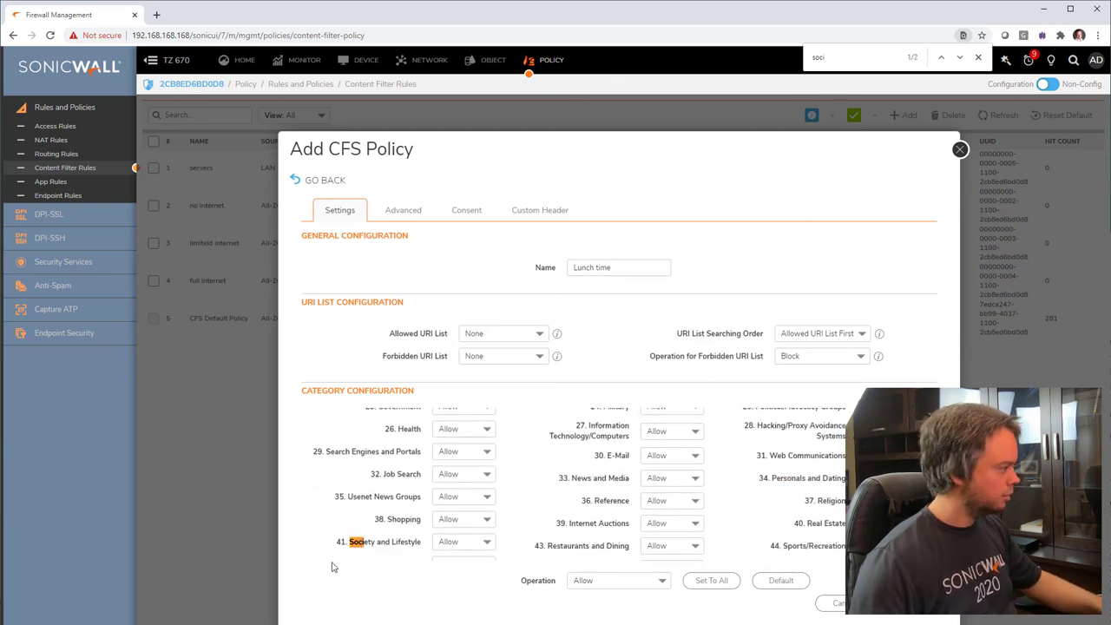
scroll(538, 492, down, 2)
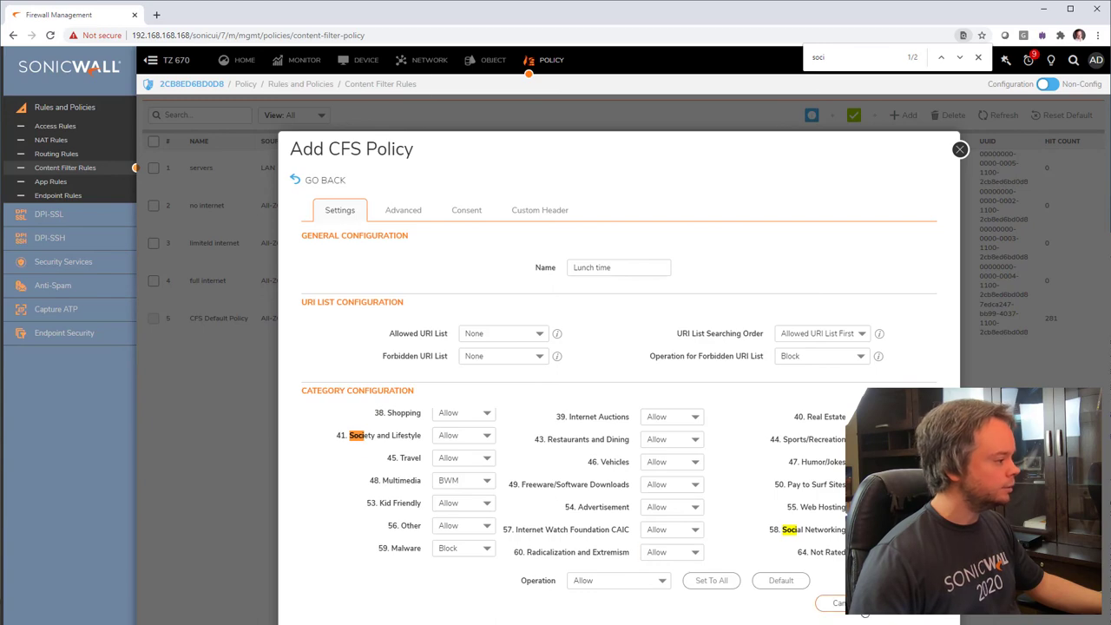
- Save the Lunch time profile, and start a new action object for the policy named "lunchtime"
click(924, 612)
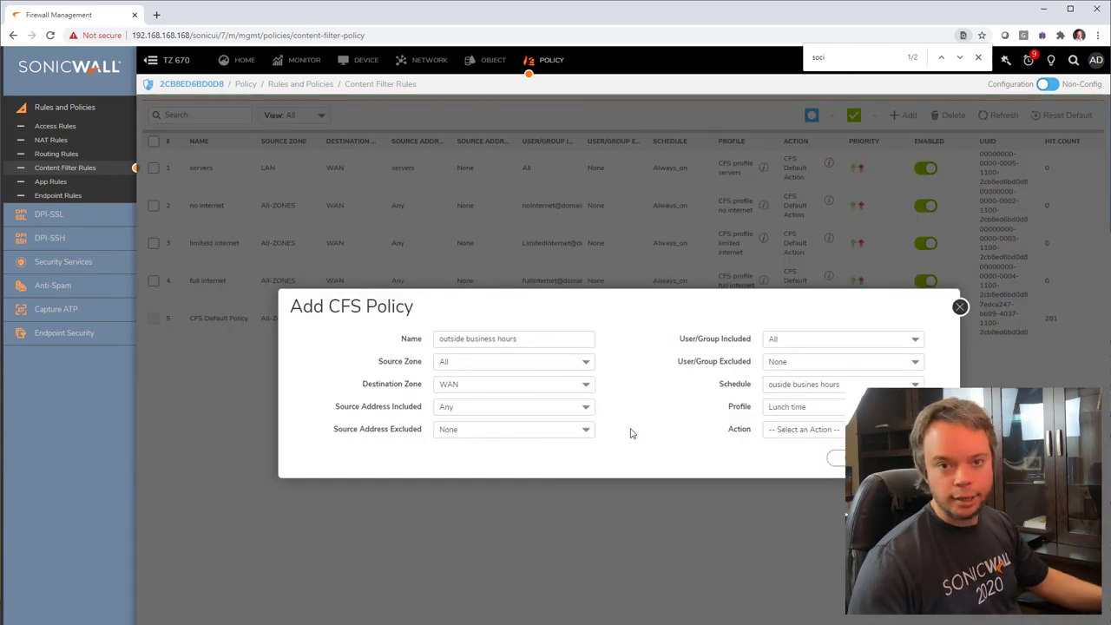
click(816, 429)
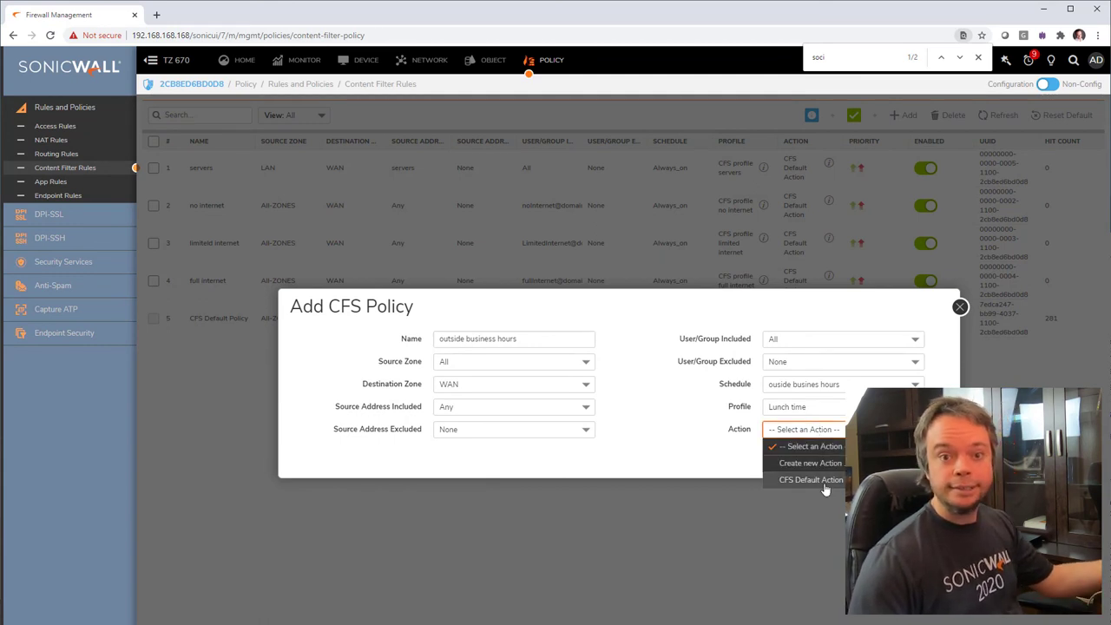
click(807, 465)
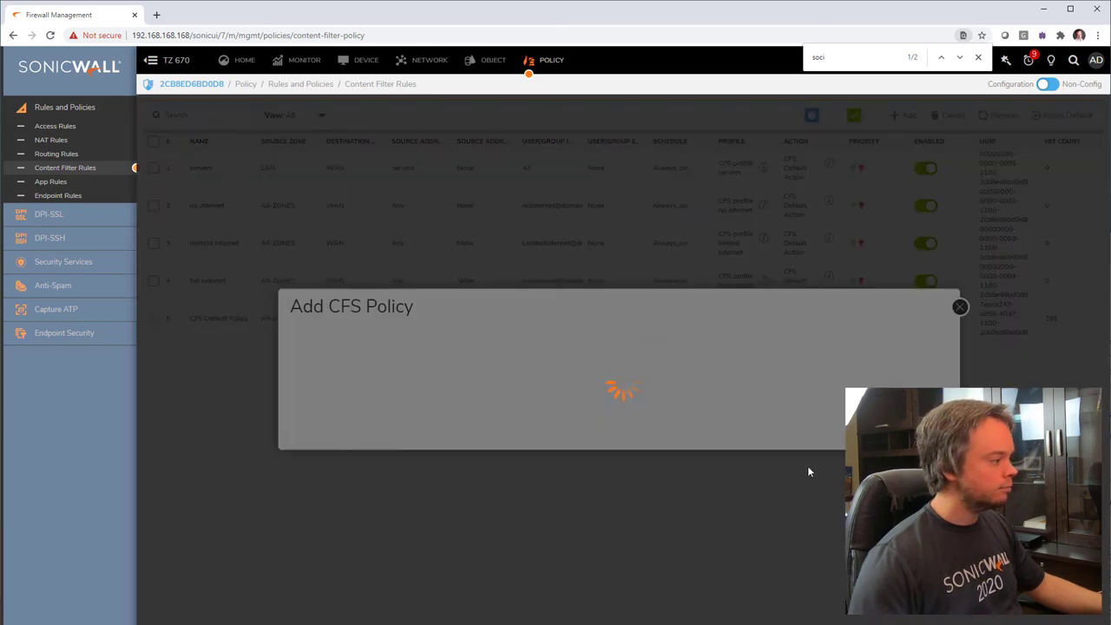
click(556, 276)
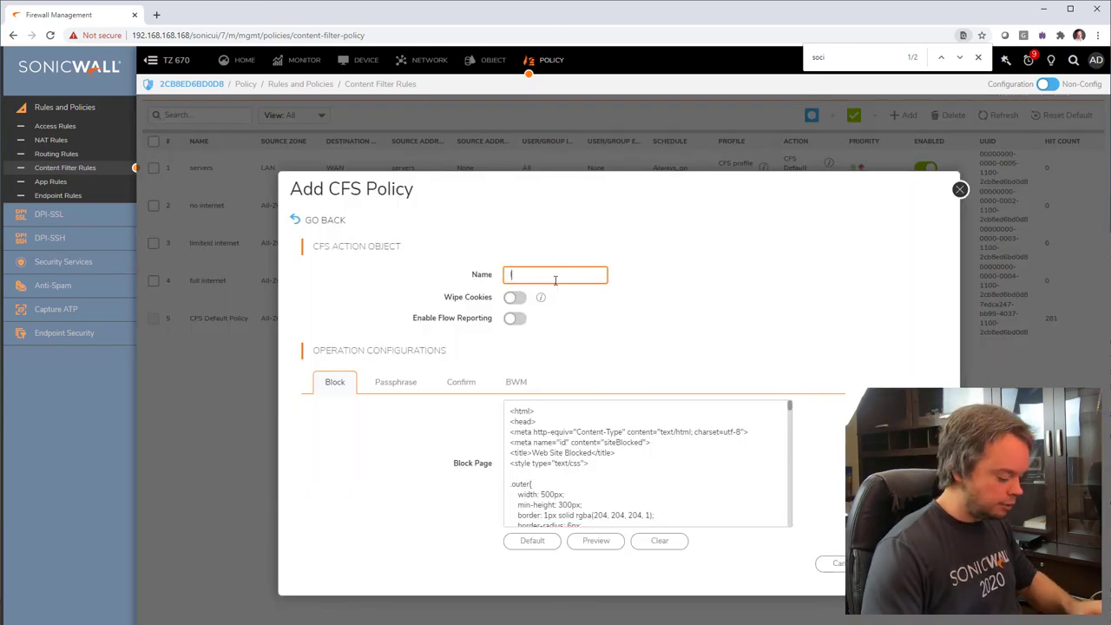
text(lunchtime)
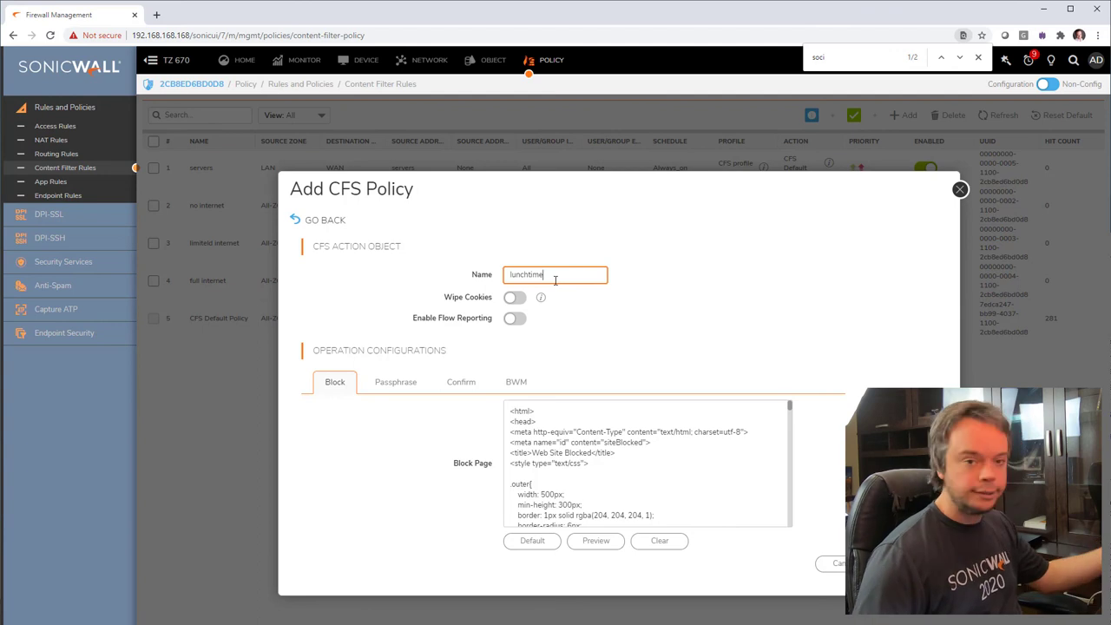
- Enable both egress and ingress bandwidth management in the BWM settings of the lunchtime action
click(521, 384)
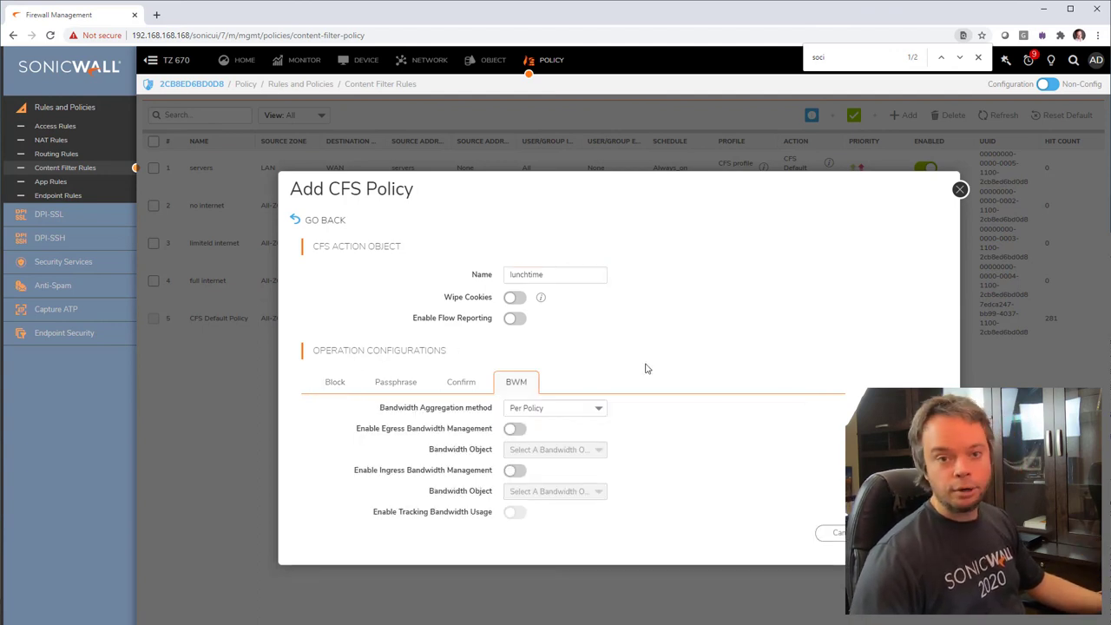
click(515, 429)
click(515, 470)
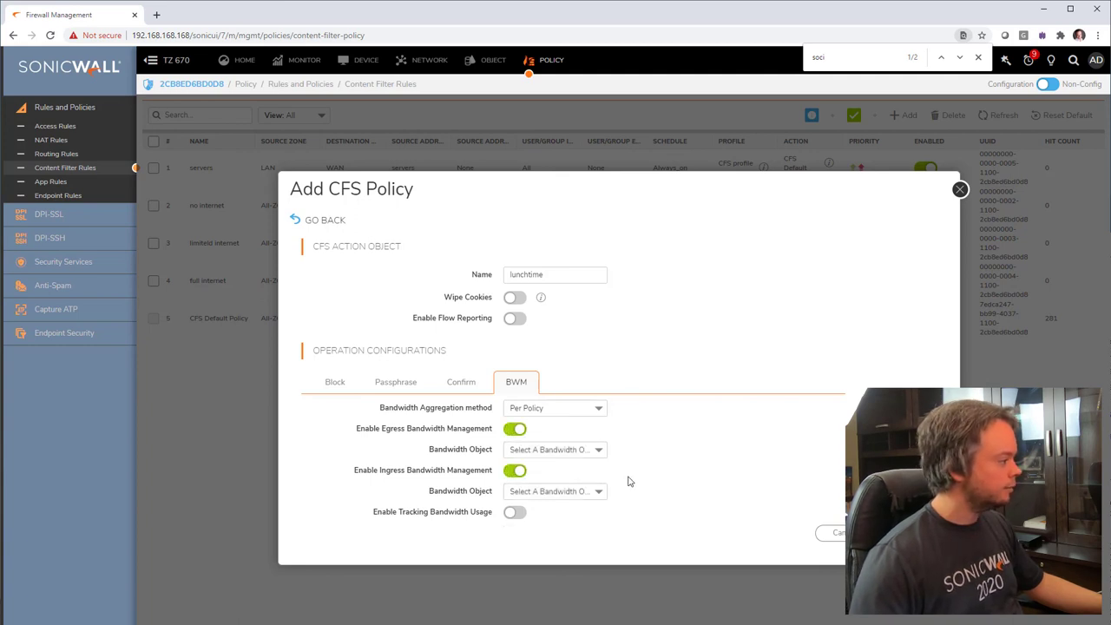
- Start a new bandwidth object for egress traffic and name it "lunchtime"
click(558, 450)
click(583, 491)
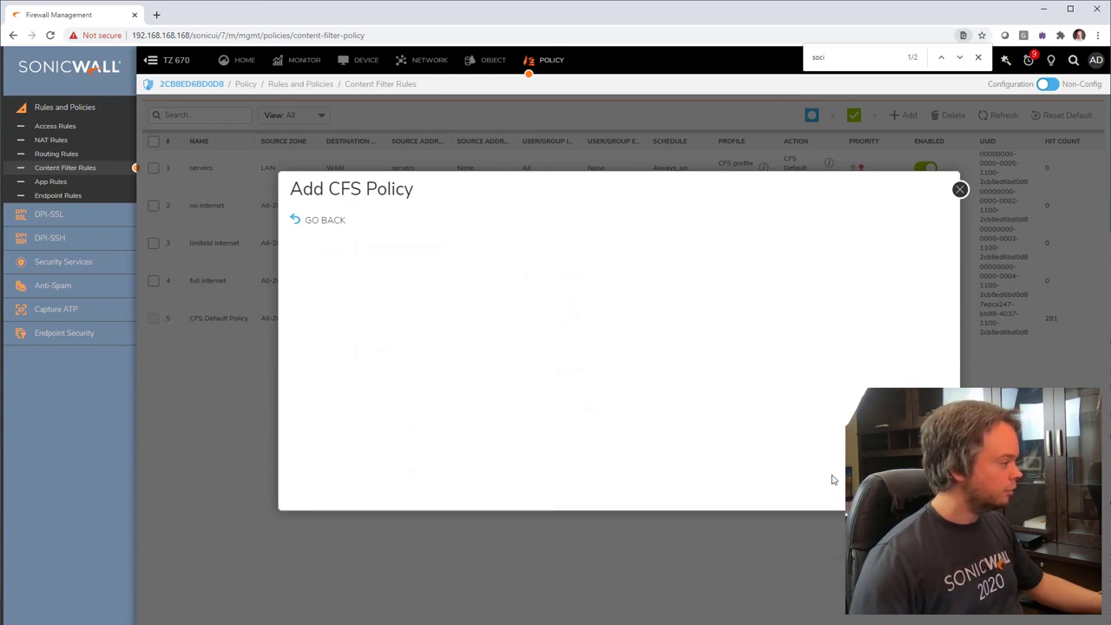
click(612, 312)
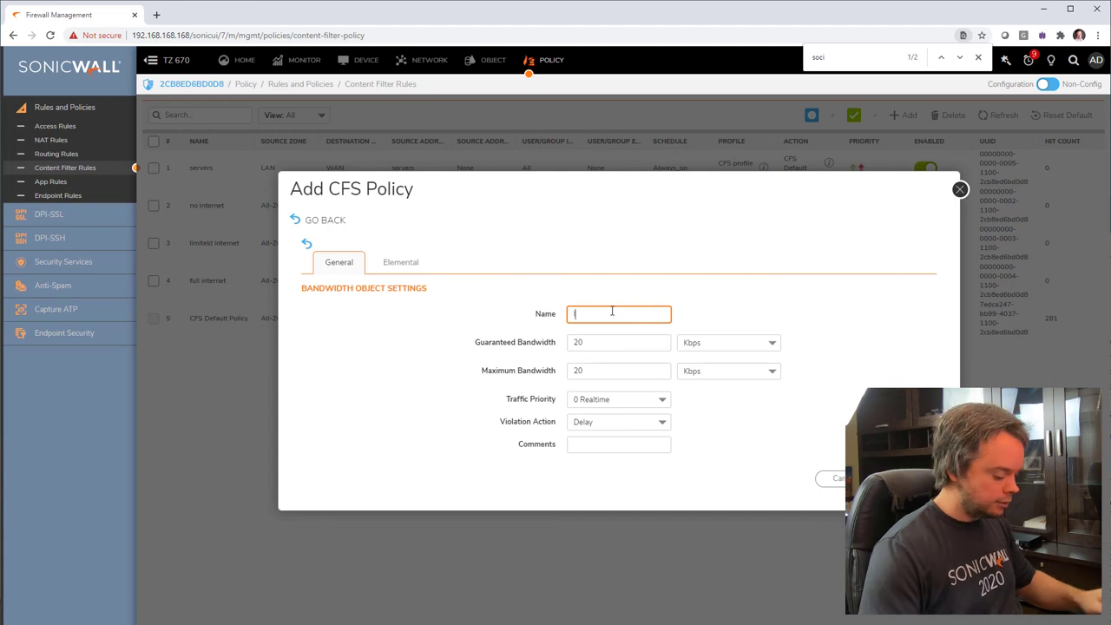
text(lunchtime)
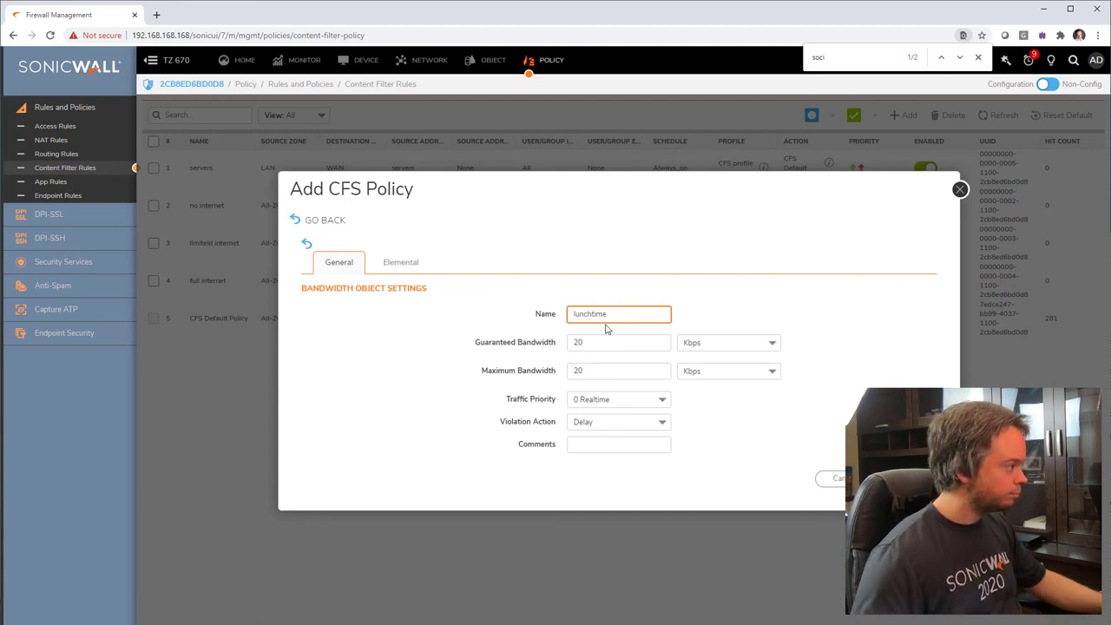
- Set the bandwidth object's guaranteed bandwidth to 0 and its maximum bandwidth to 50 Mbps
drag(482, 342, 422, 345)
text(0)
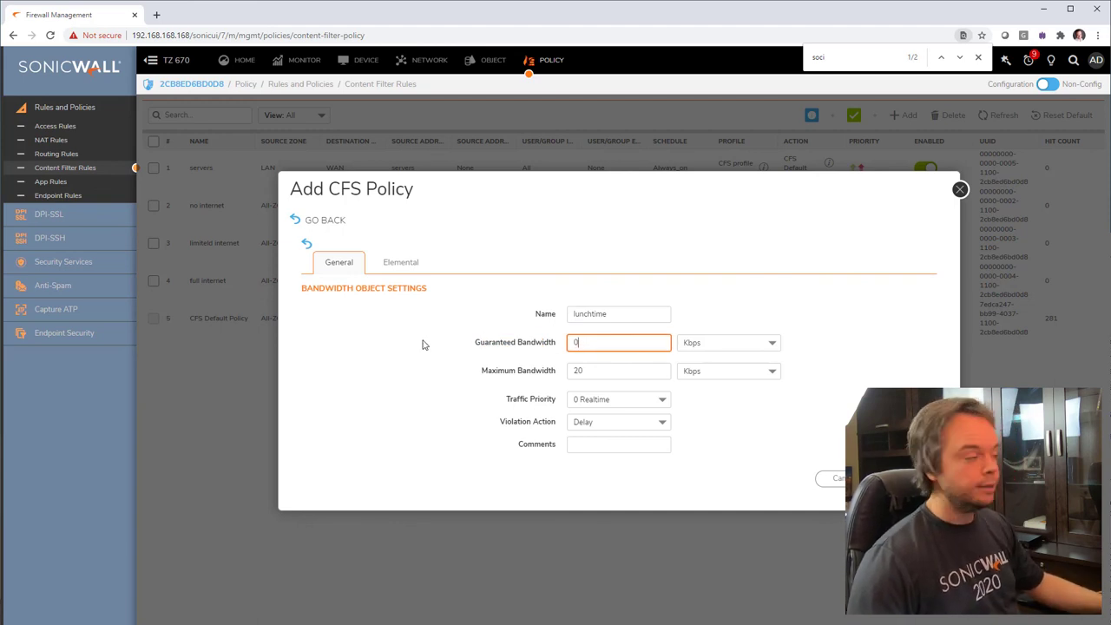
drag(606, 375, 537, 371)
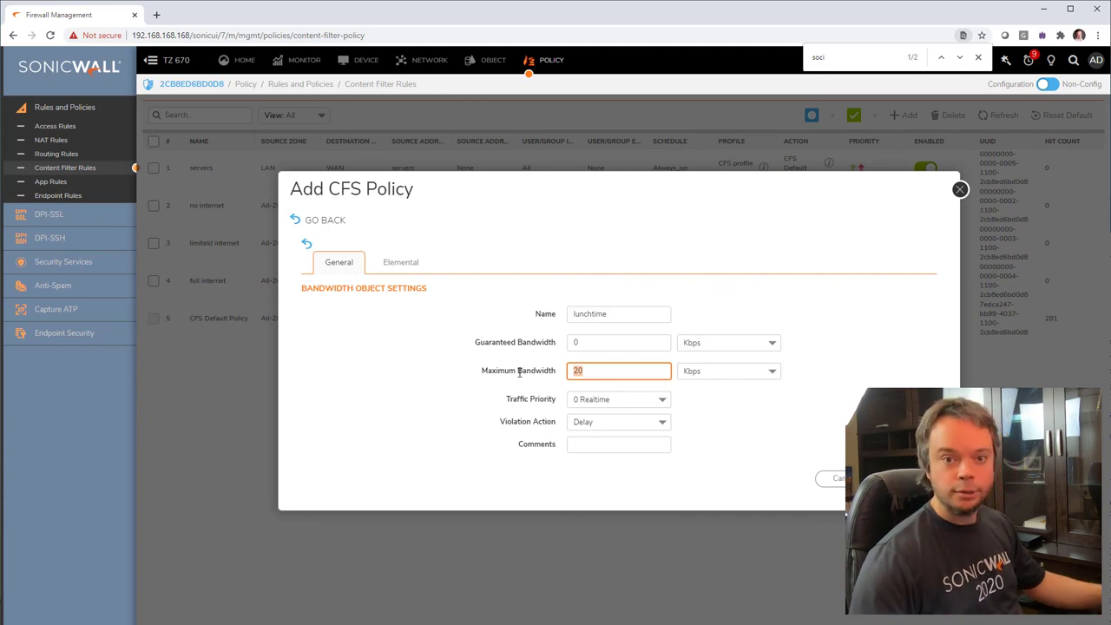
click(731, 374)
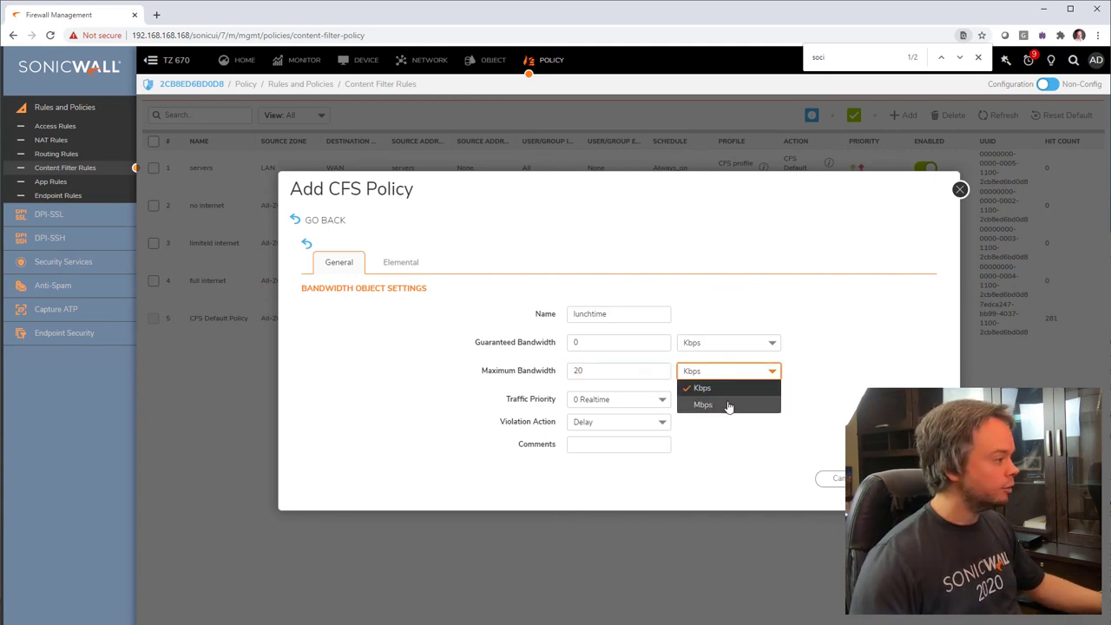
click(729, 405)
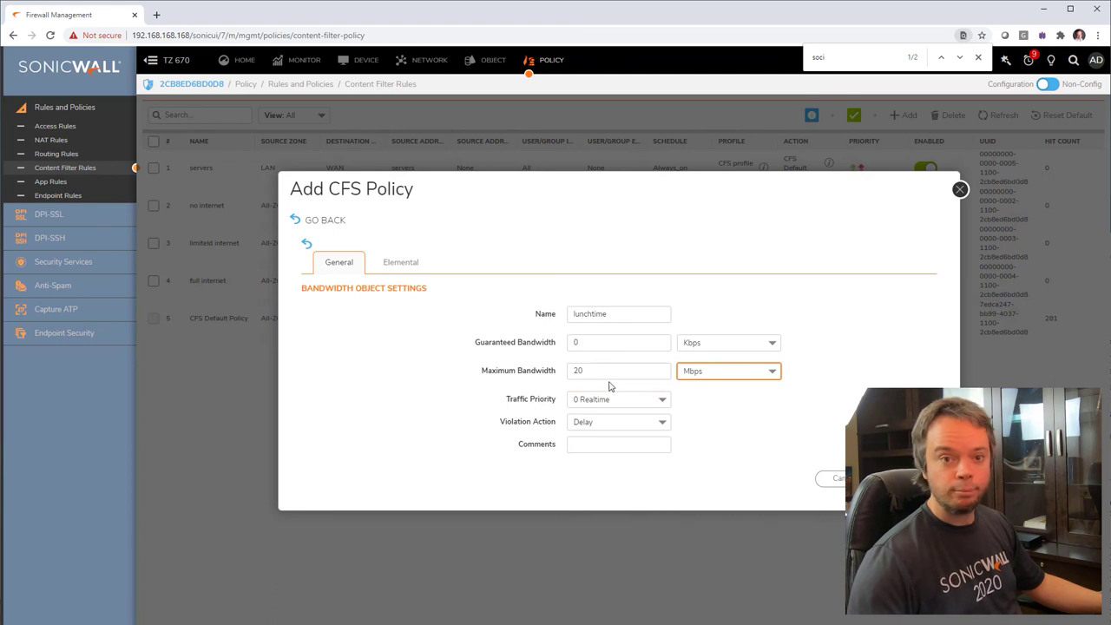
drag(583, 372, 504, 370)
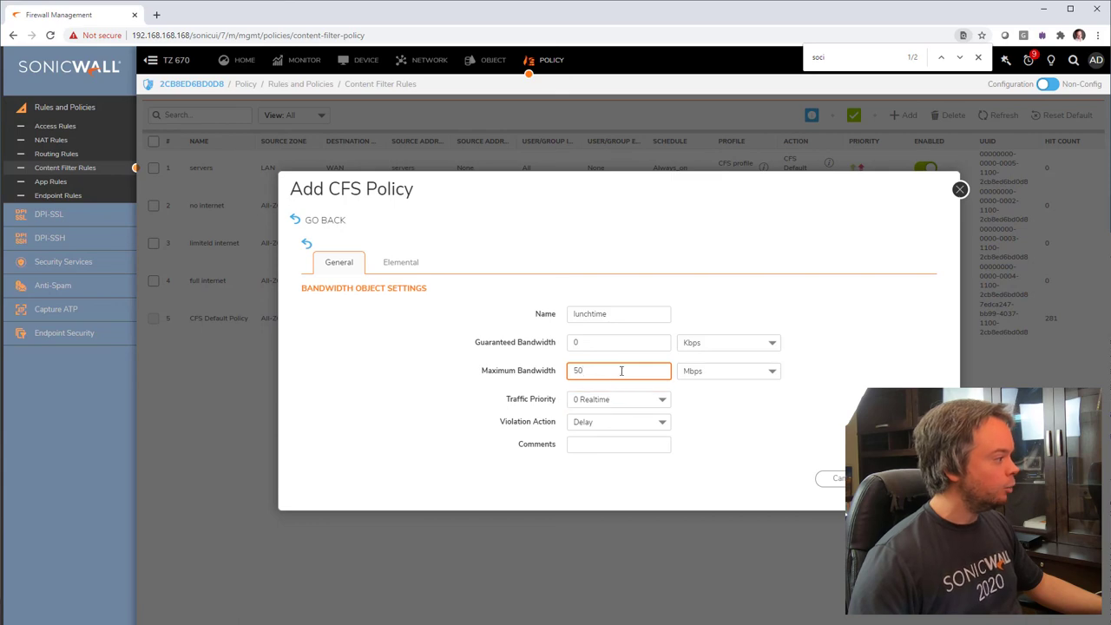
- Set the bandwidth object's traffic priority to 7 Lowest and its violation action to Drop, and save it
click(627, 401)
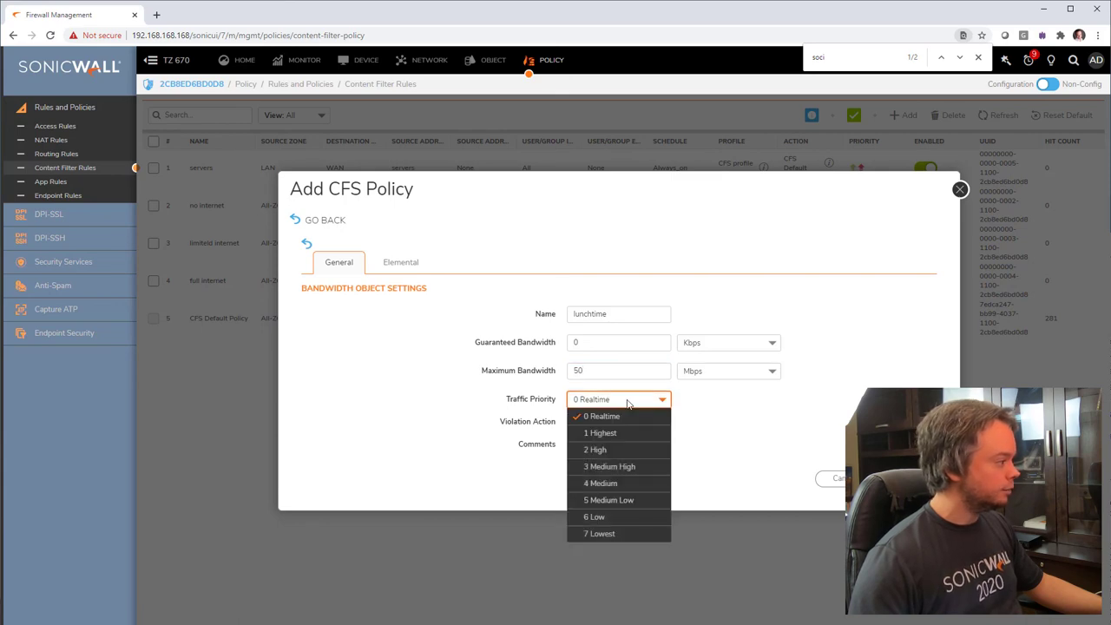
click(622, 532)
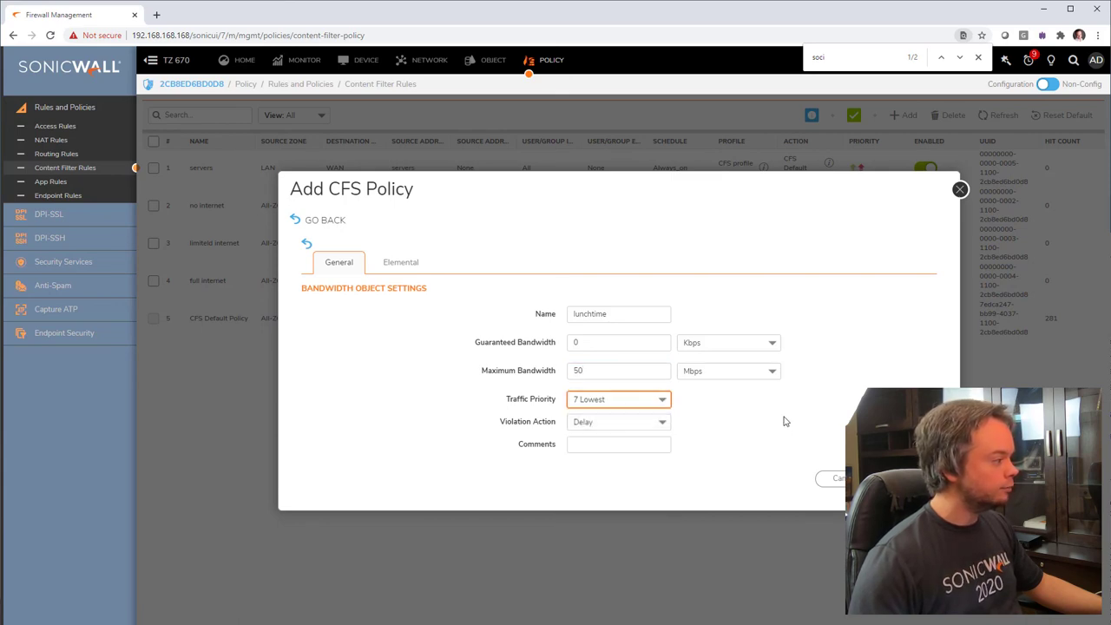
click(651, 423)
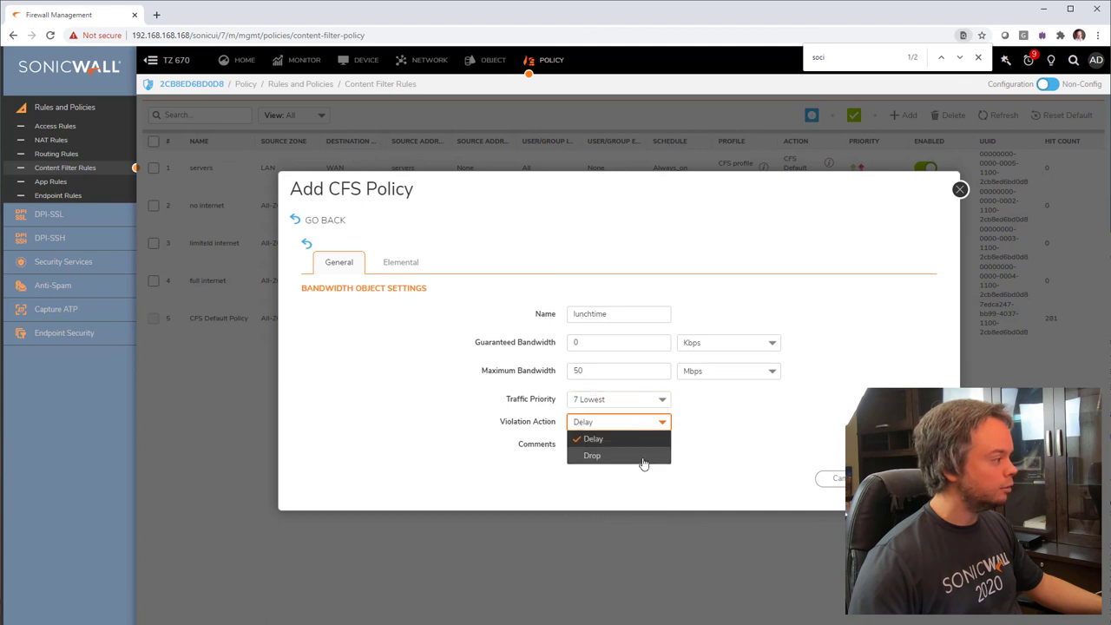
click(640, 456)
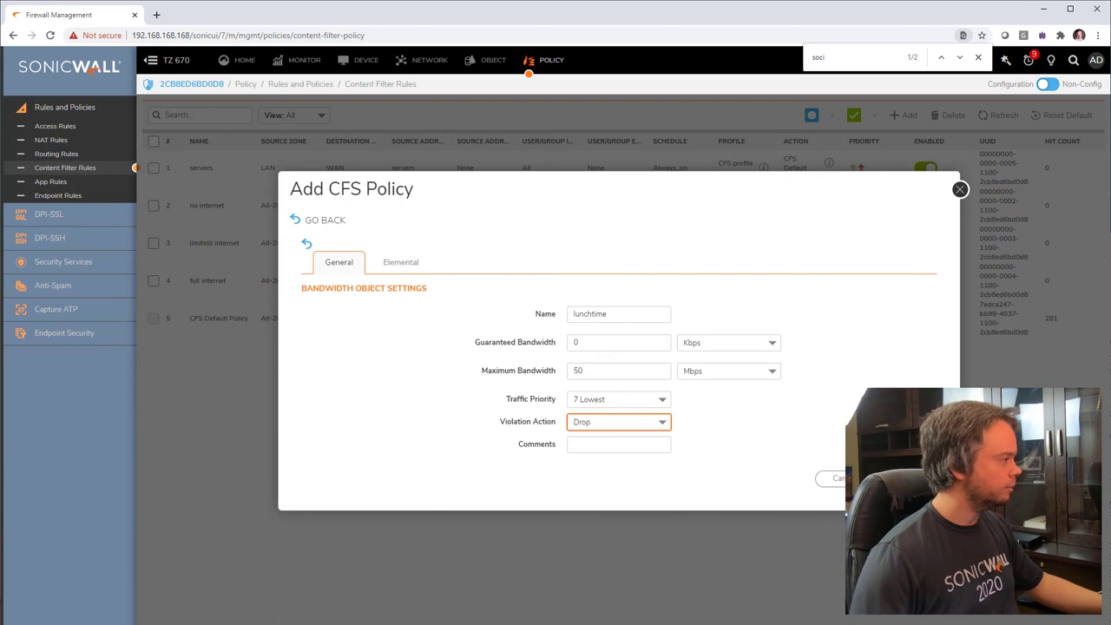
click(902, 477)
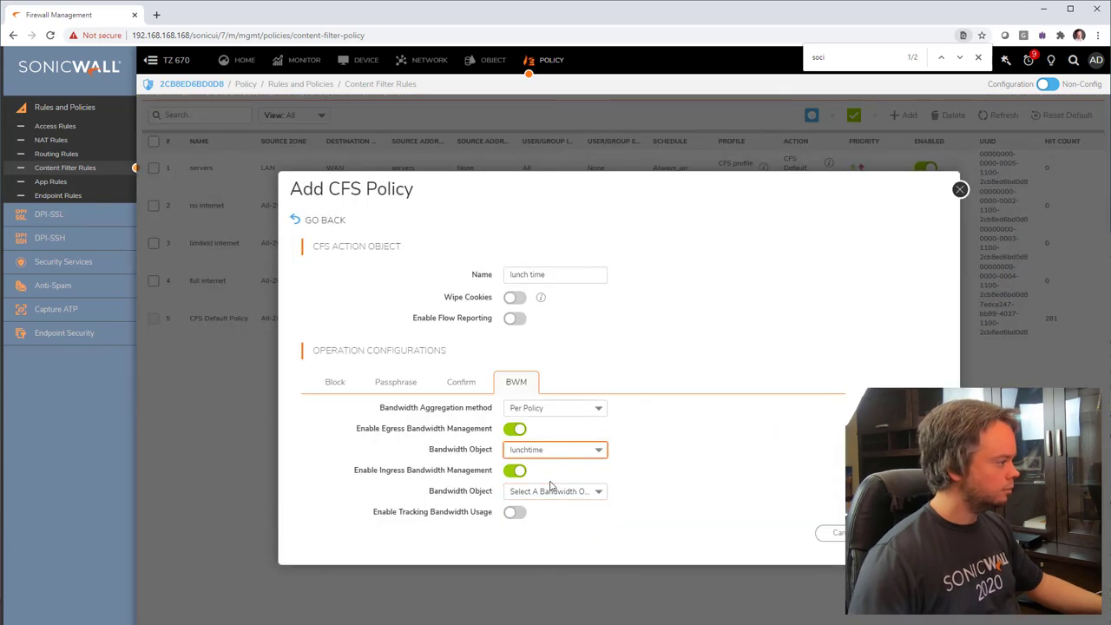
- Assign the lunchtime bandwidth object to ingress traffic, and save both the lunch time action and the outside business hours policy
click(560, 490)
click(559, 550)
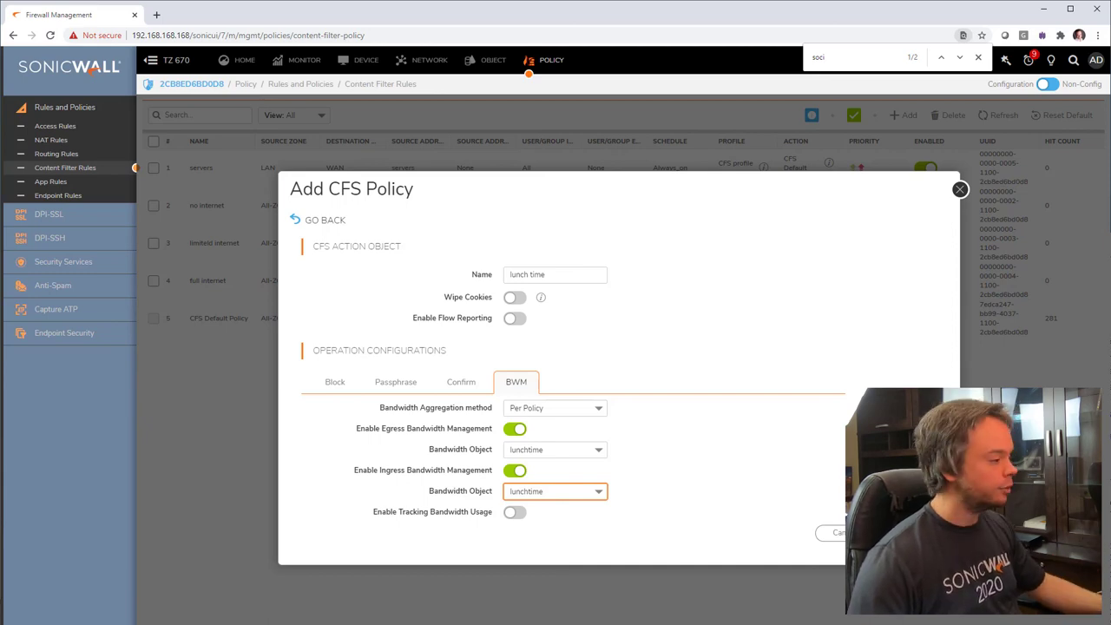
click(893, 532)
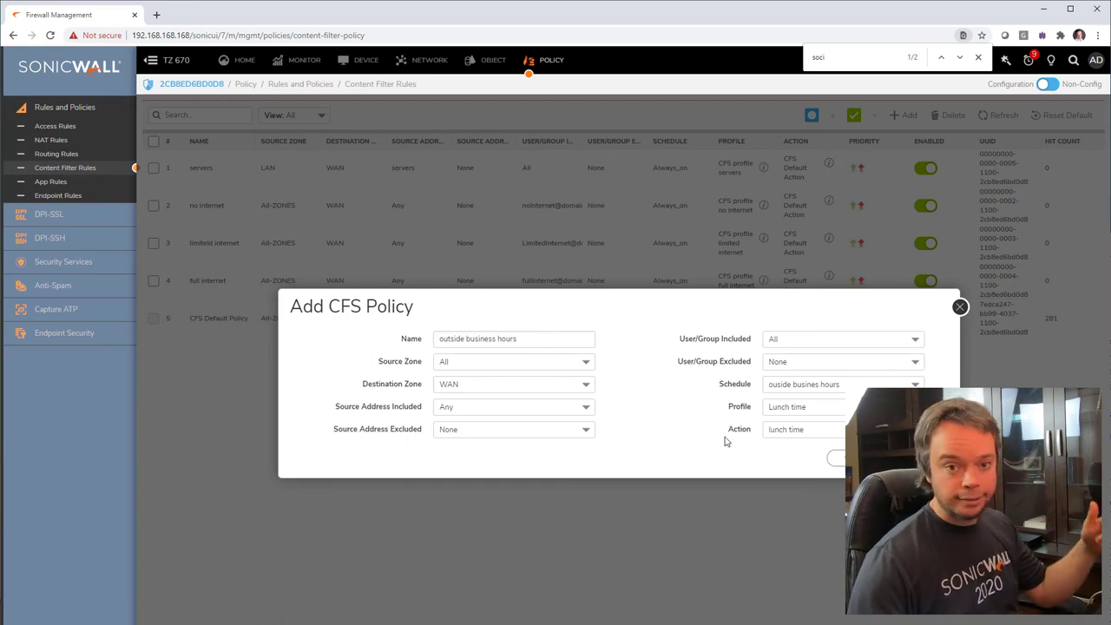
click(859, 458)
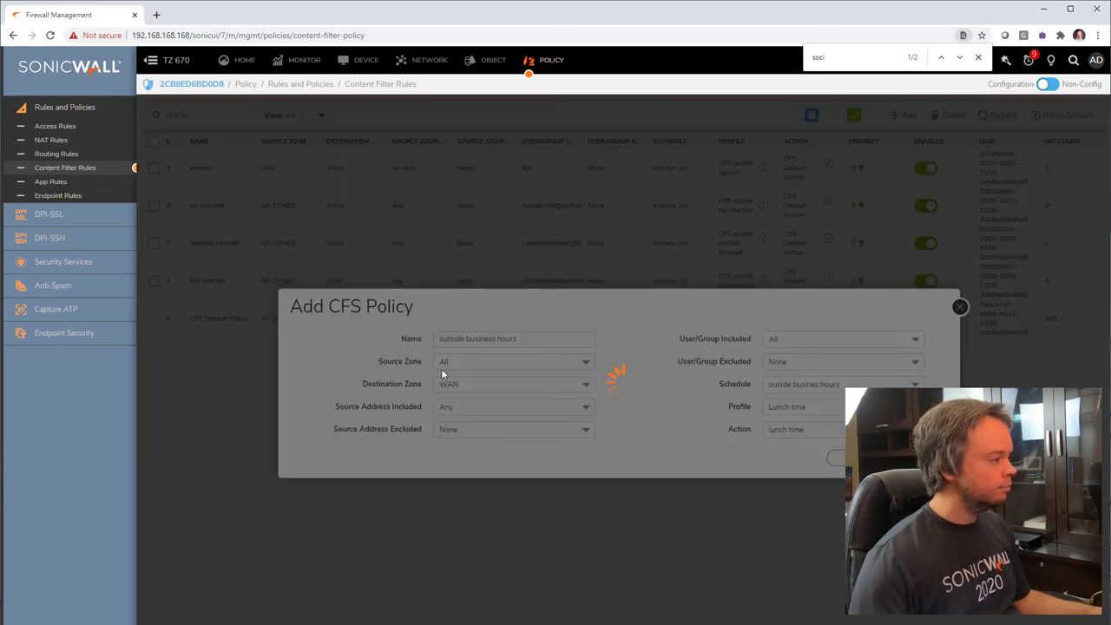
click(959, 307)
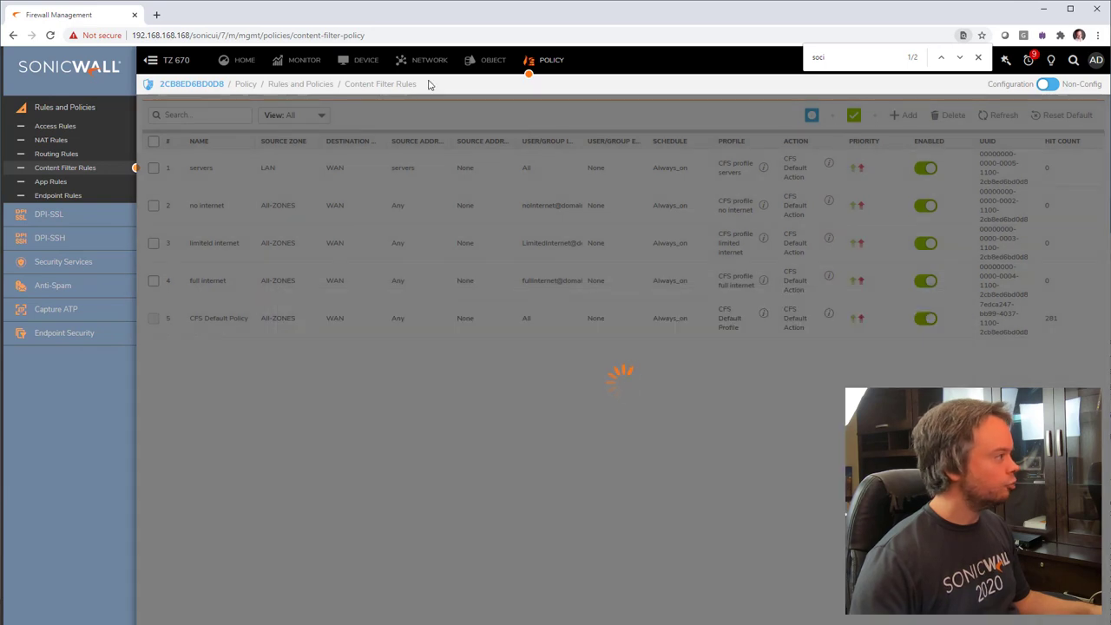
- Examine the bandwidth management options in the advanced settings of the X1 WAN interface, and close them without changes
click(425, 59)
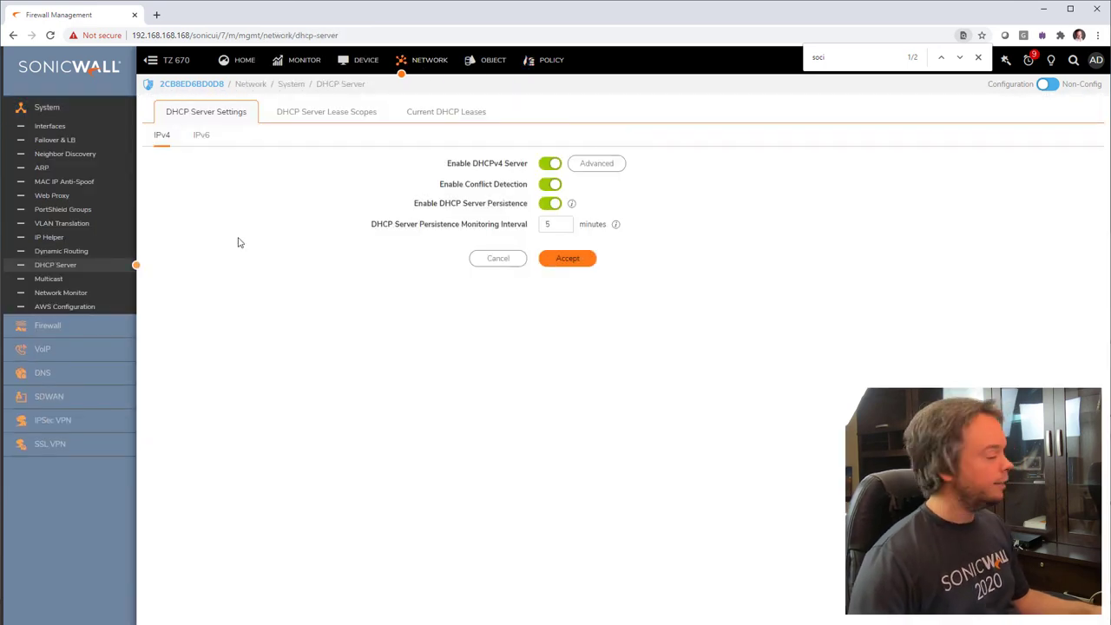
click(90, 129)
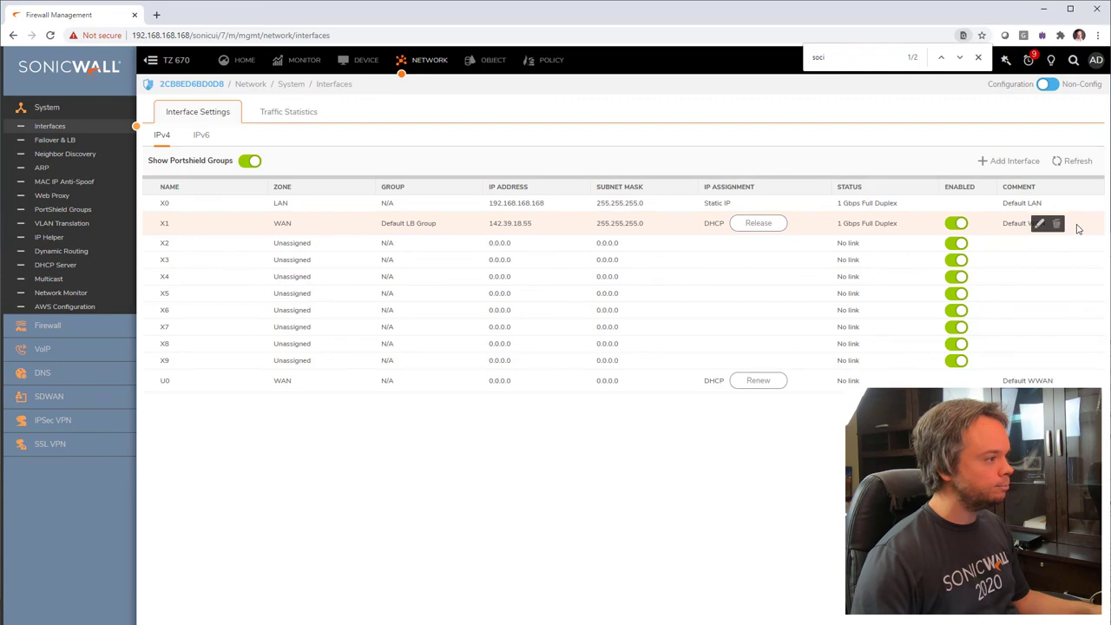
click(1041, 224)
click(484, 158)
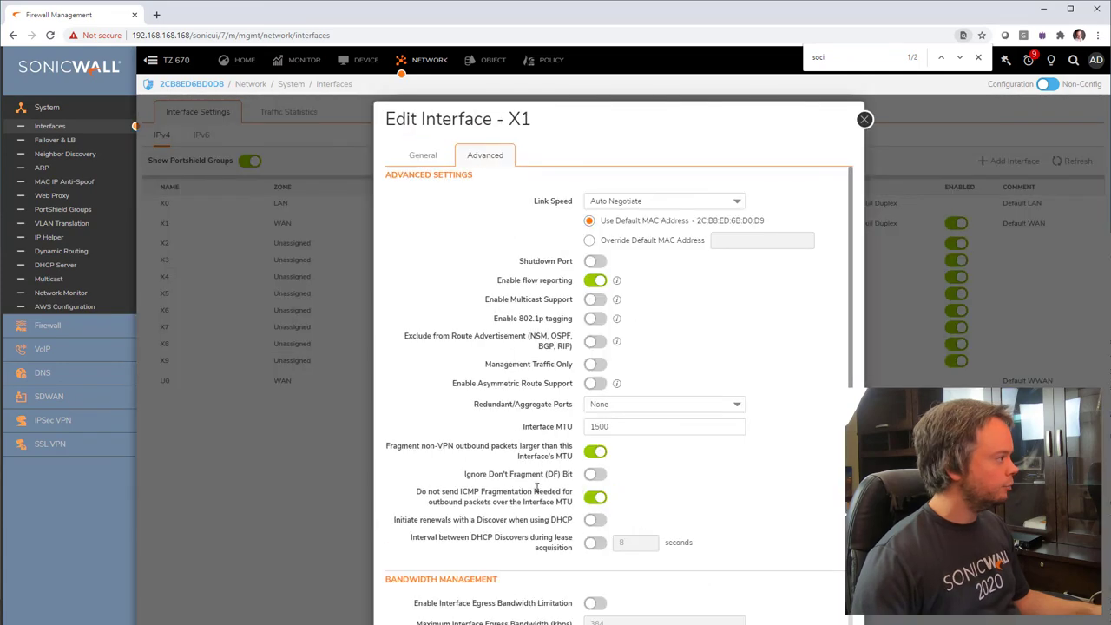
scroll(521, 581, down, 1)
drag(486, 559, 607, 624)
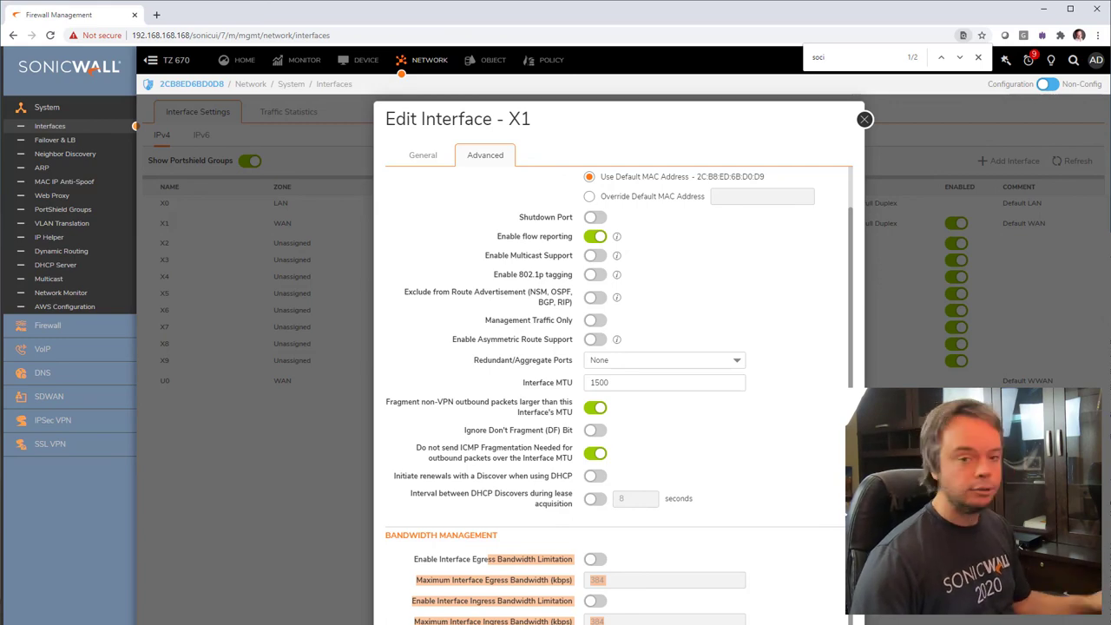
click(864, 120)
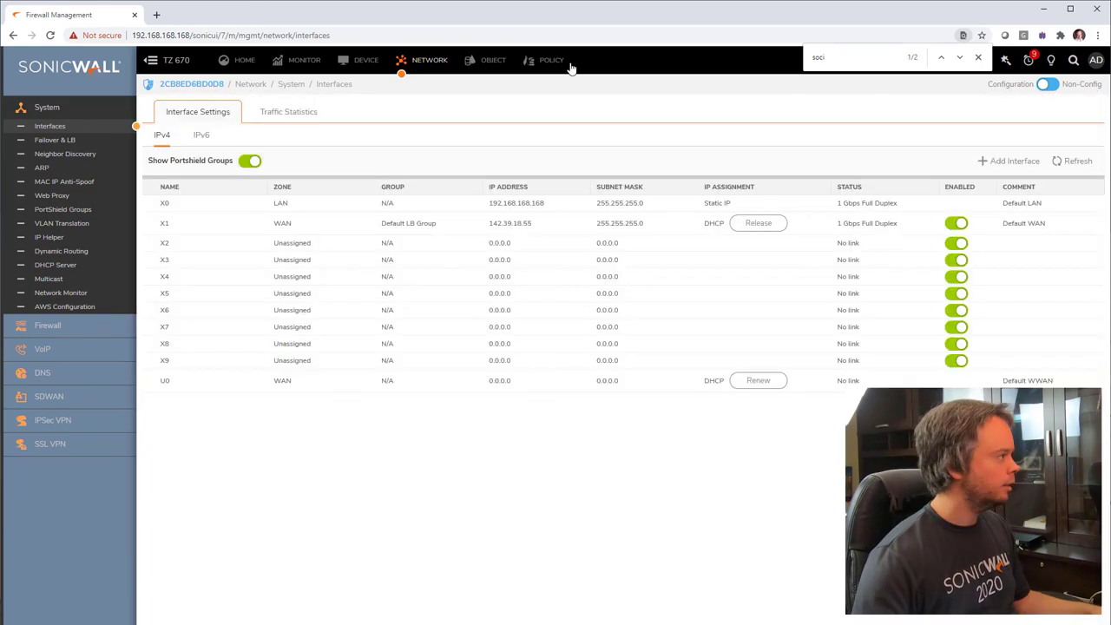
- Return to the content filter rules and change the priority of the outside business hours policy to 2
click(559, 62)
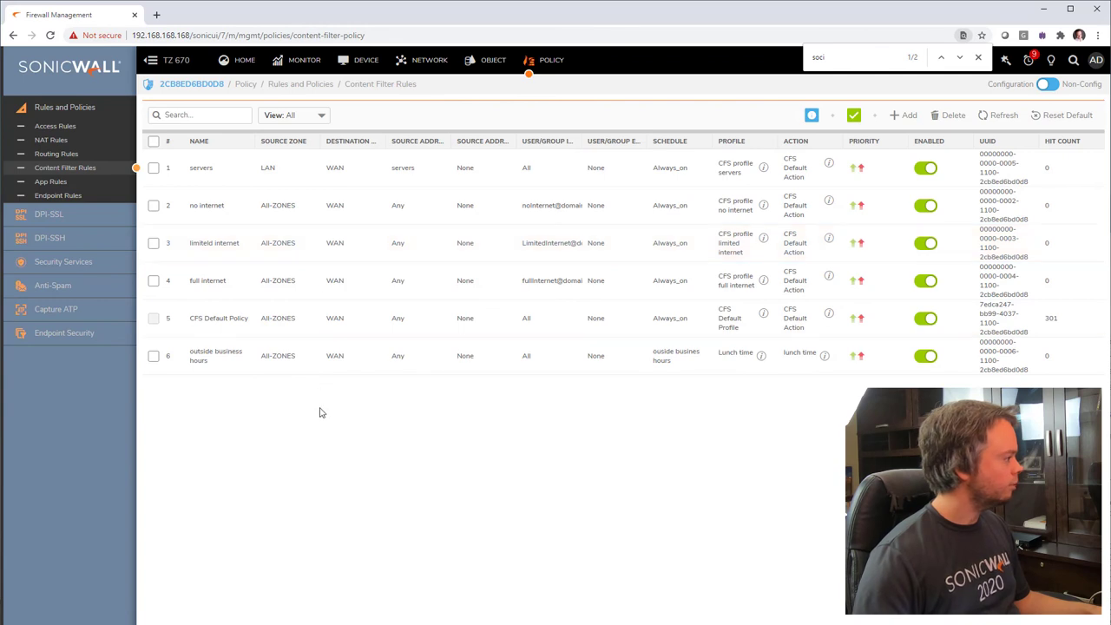
drag(220, 366, 193, 357)
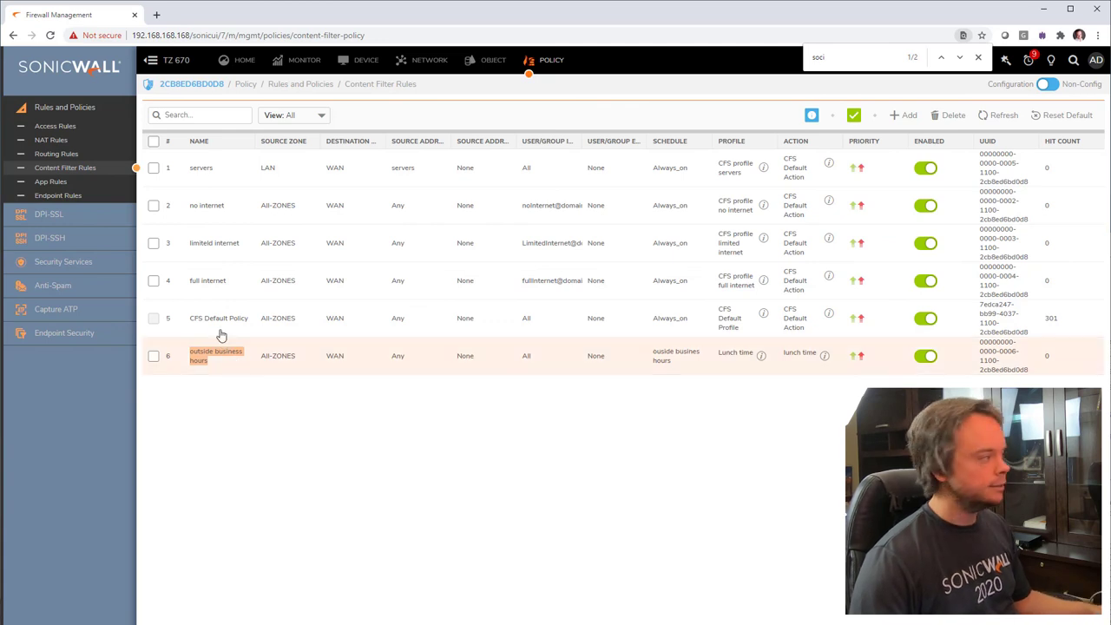
drag(208, 323, 650, 377)
click(610, 466)
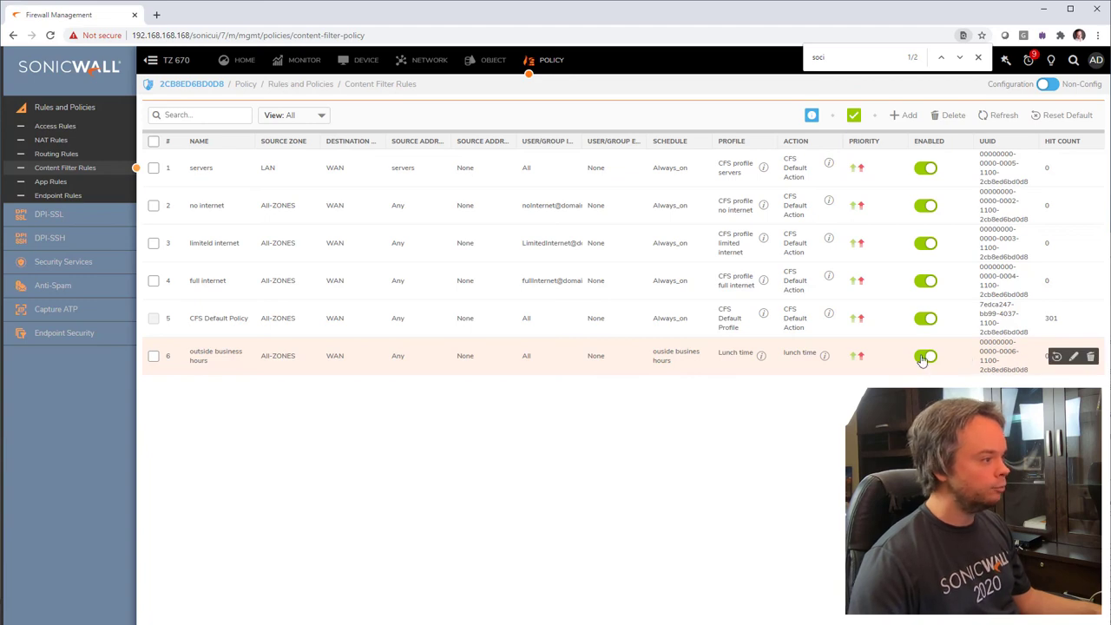
click(852, 357)
click(509, 409)
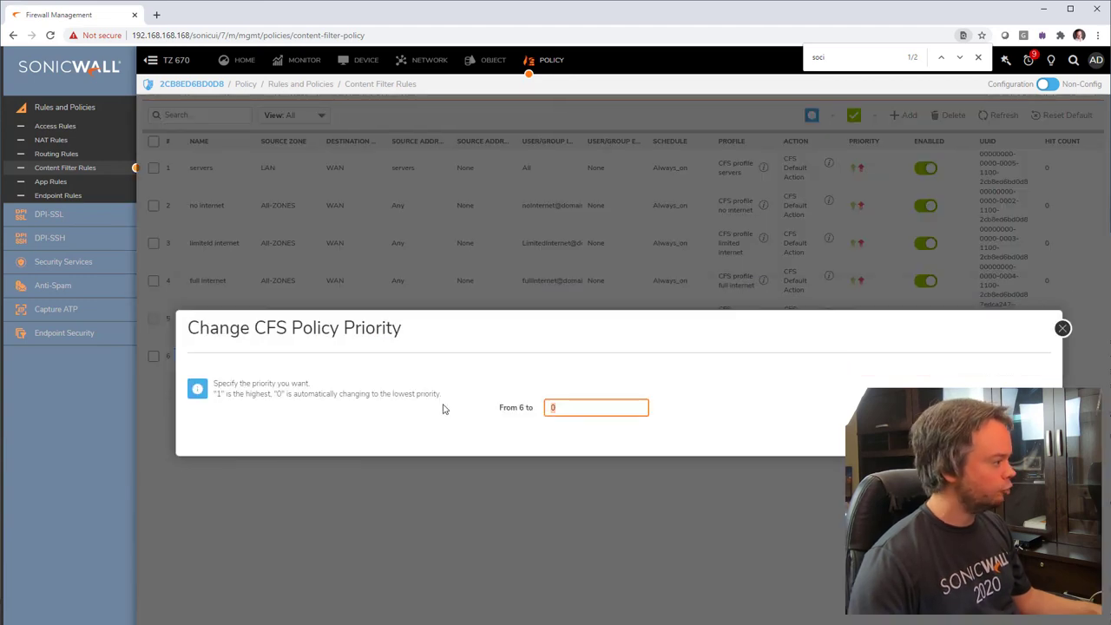
text(2)
key(Return)
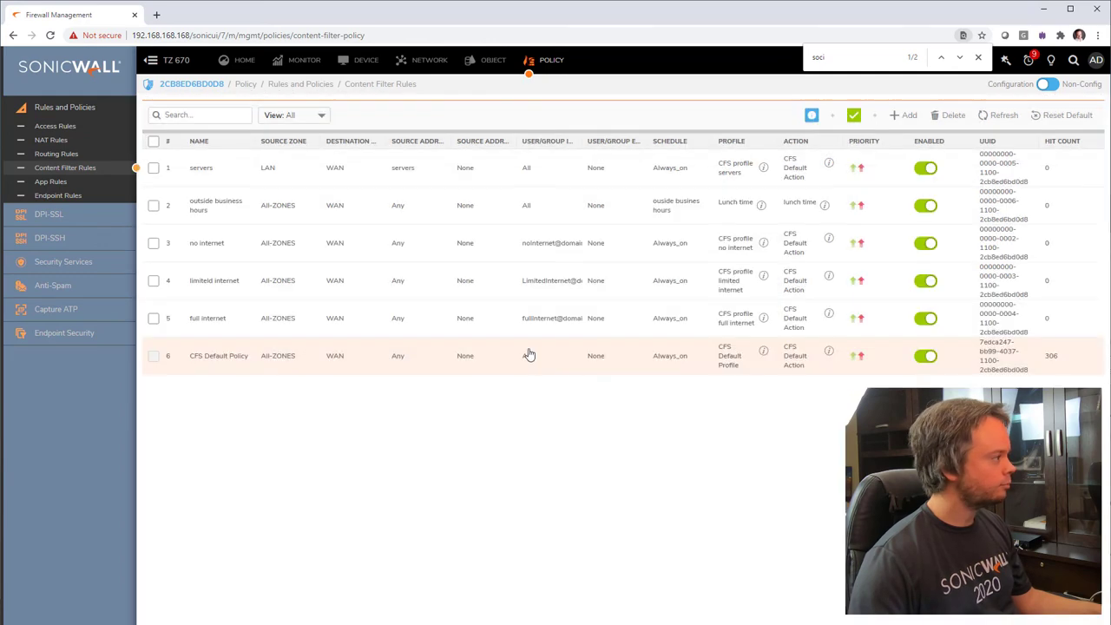
- Review the content filter rules in priority order, comparing source addresses, included user groups and schedules of the first four policies
mouse_move(372, 182)
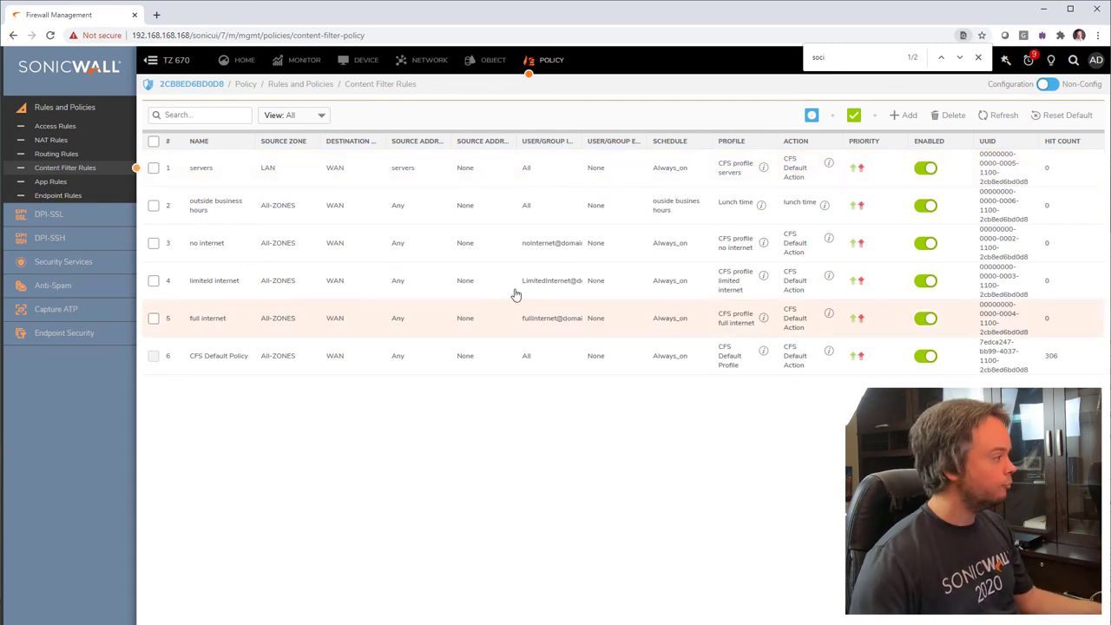
drag(521, 288, 574, 286)
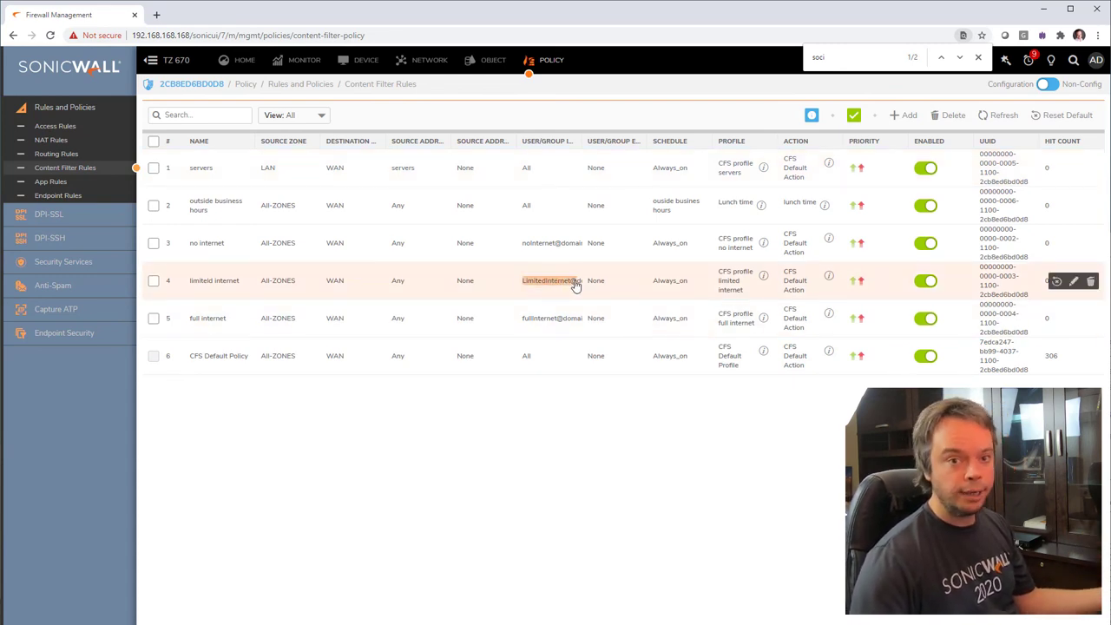
drag(296, 178, 478, 181)
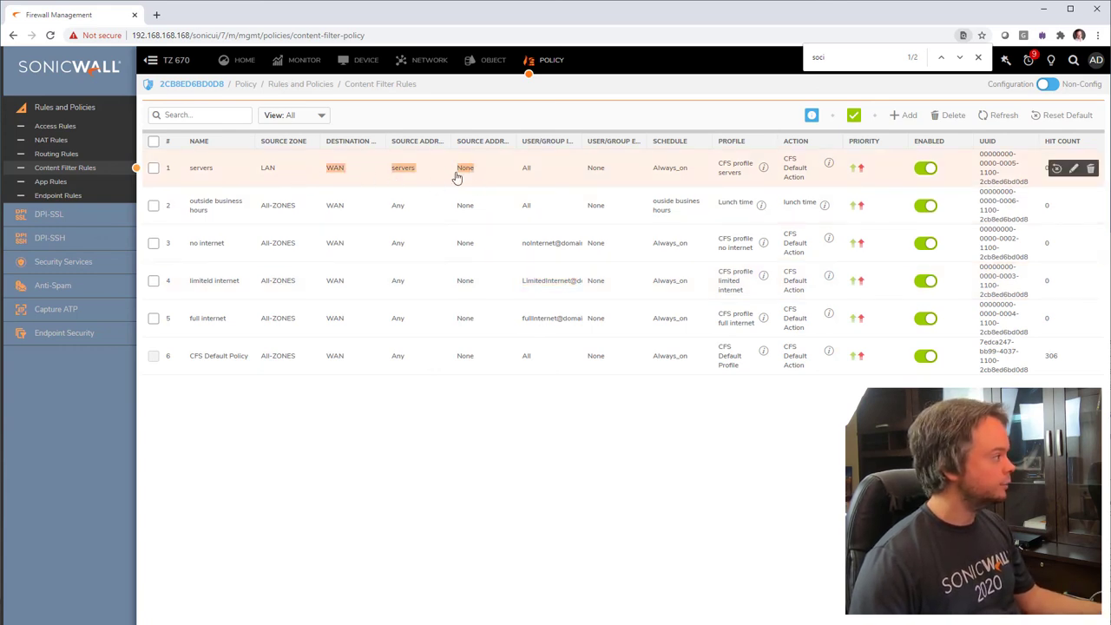
drag(307, 218, 653, 206)
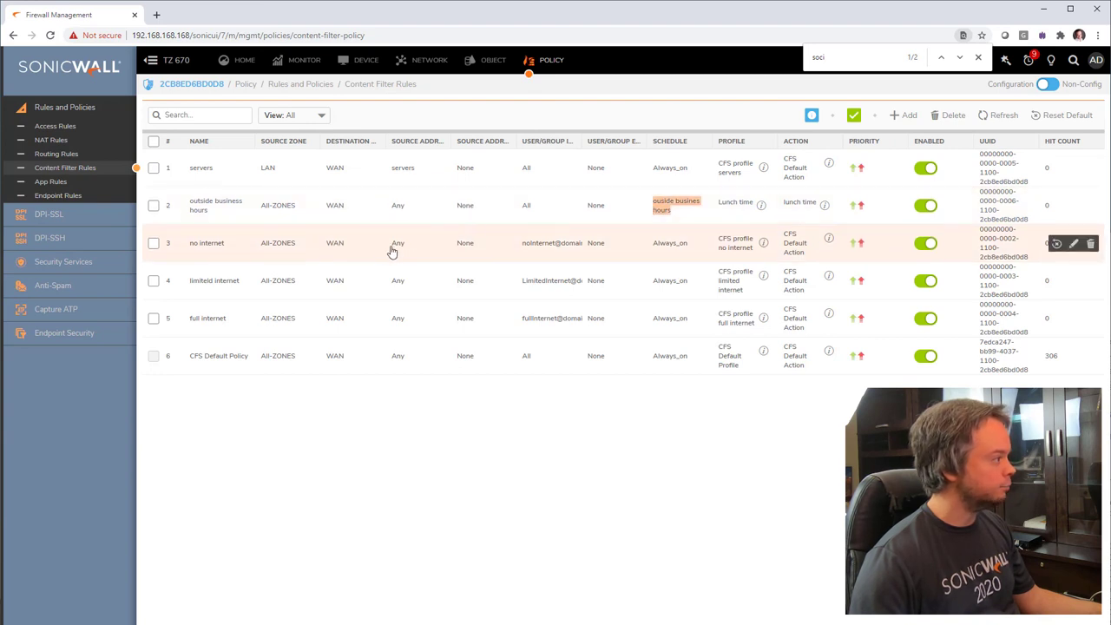
drag(396, 252, 561, 245)
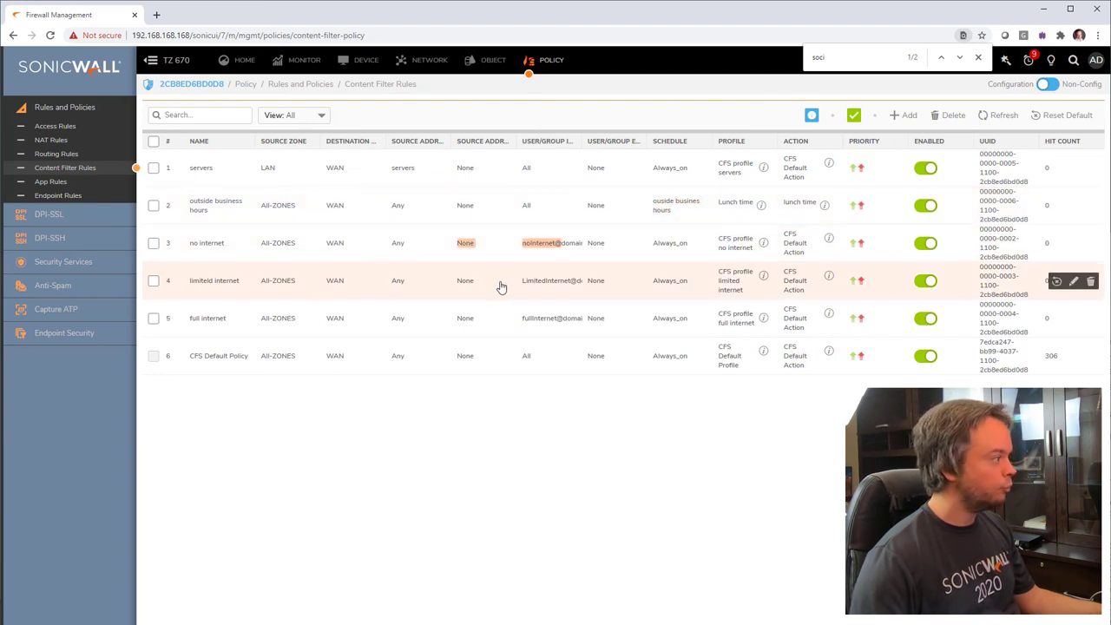
drag(521, 280, 570, 287)
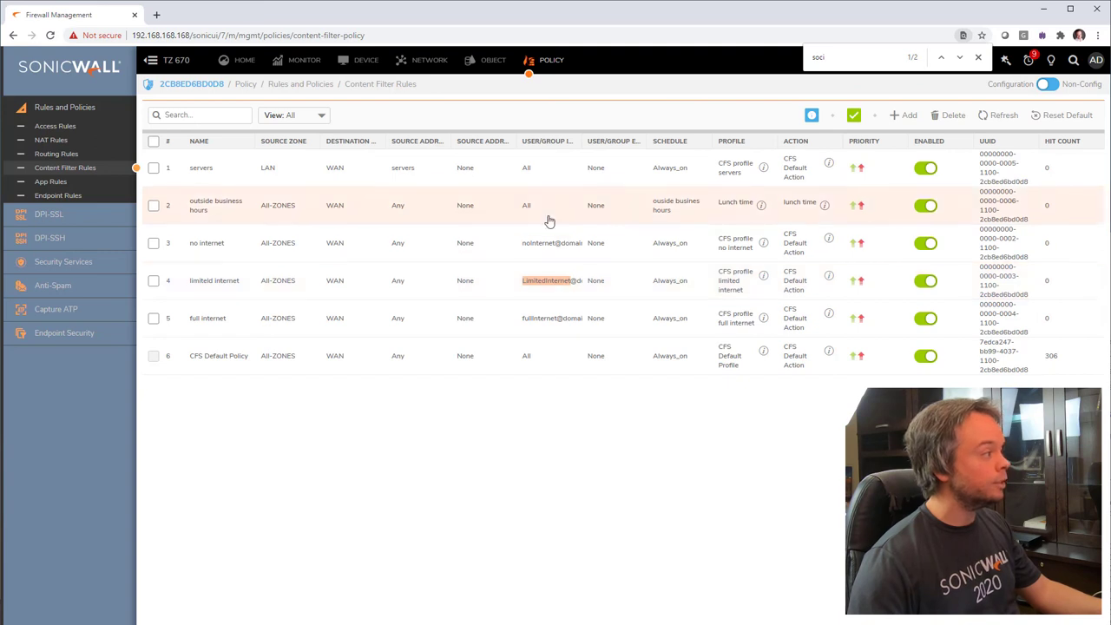
drag(232, 174, 484, 179)
drag(275, 209, 525, 212)
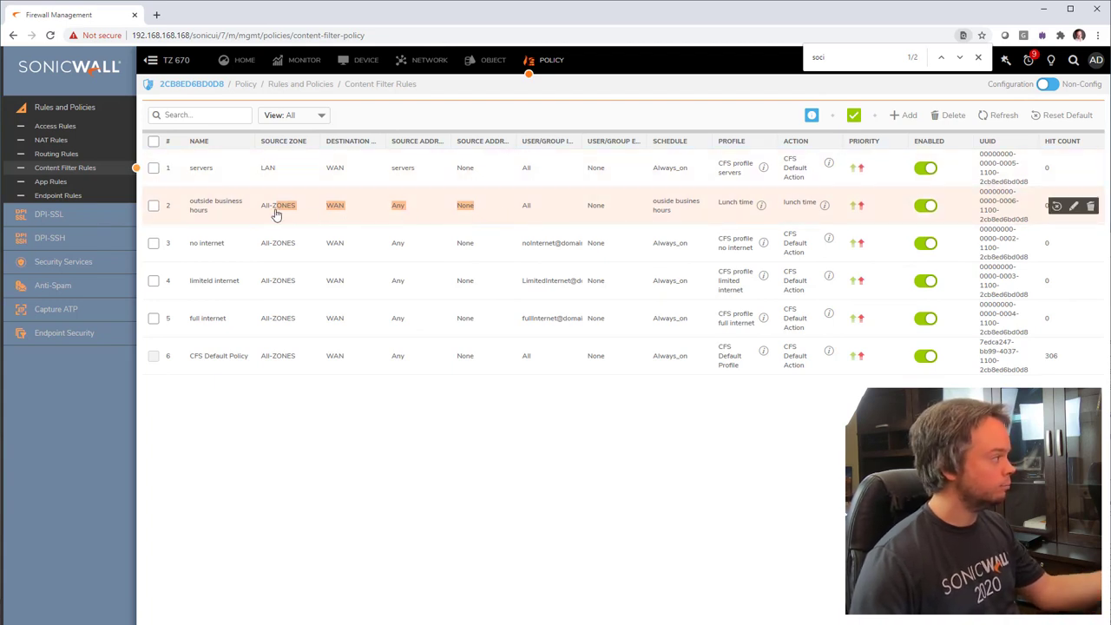
drag(694, 213, 657, 208)
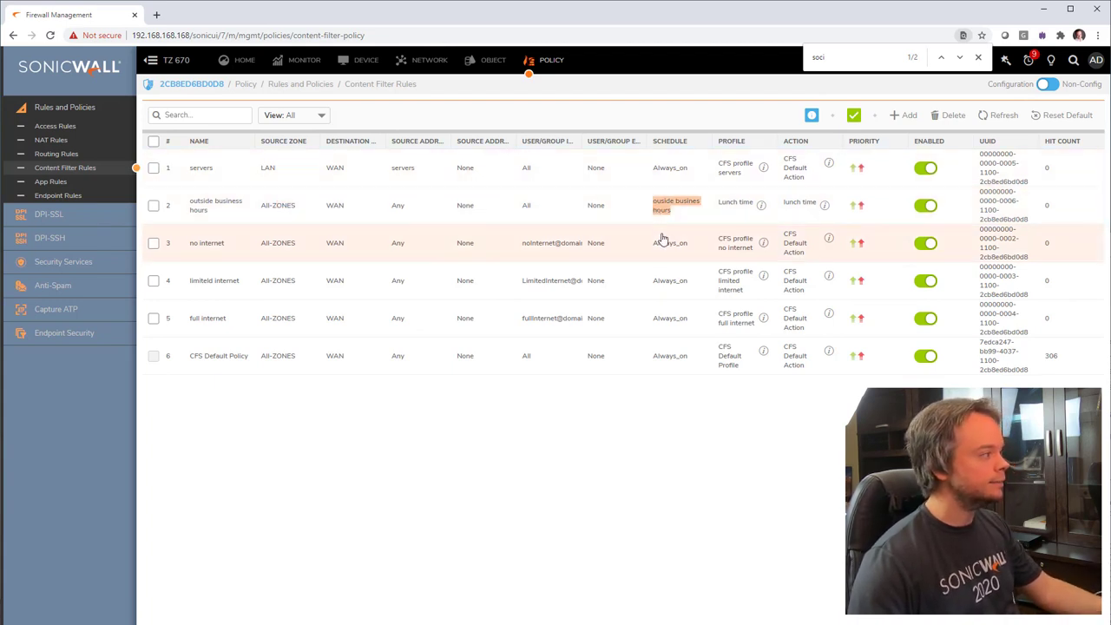